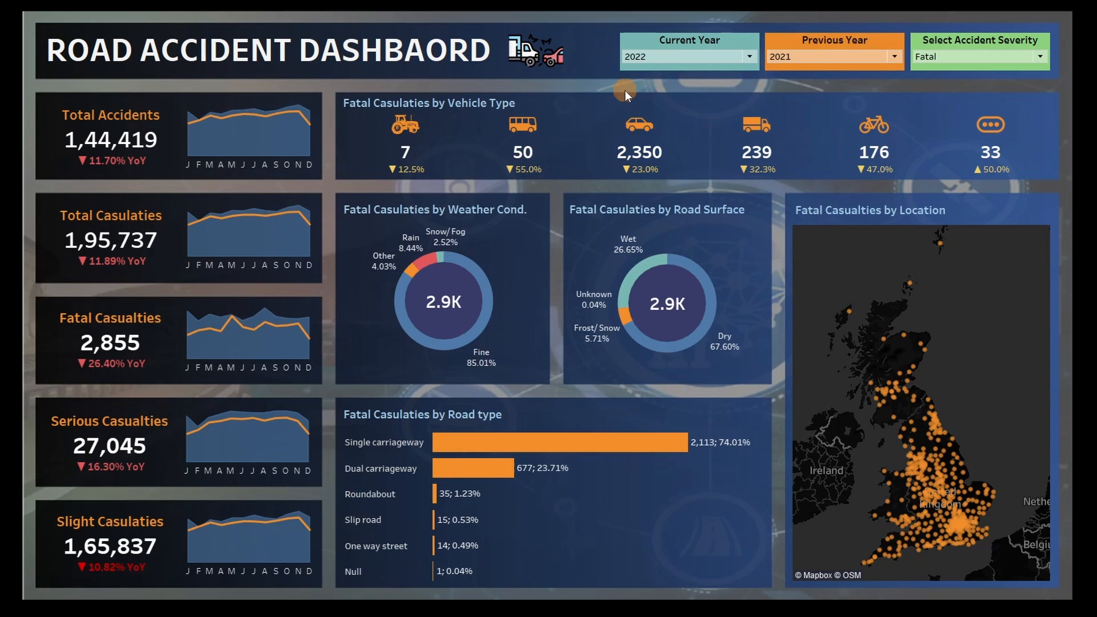
Step: Check which years the Current Year and Previous Year selectors offer
{"action": "mouse_move", "coordinate": [879, 124]}
{"action": "left_click", "coordinate": [646, 52]}
{"action": "left_click", "coordinate": [646, 52]}
{"action": "left_click", "coordinate": [785, 57]}
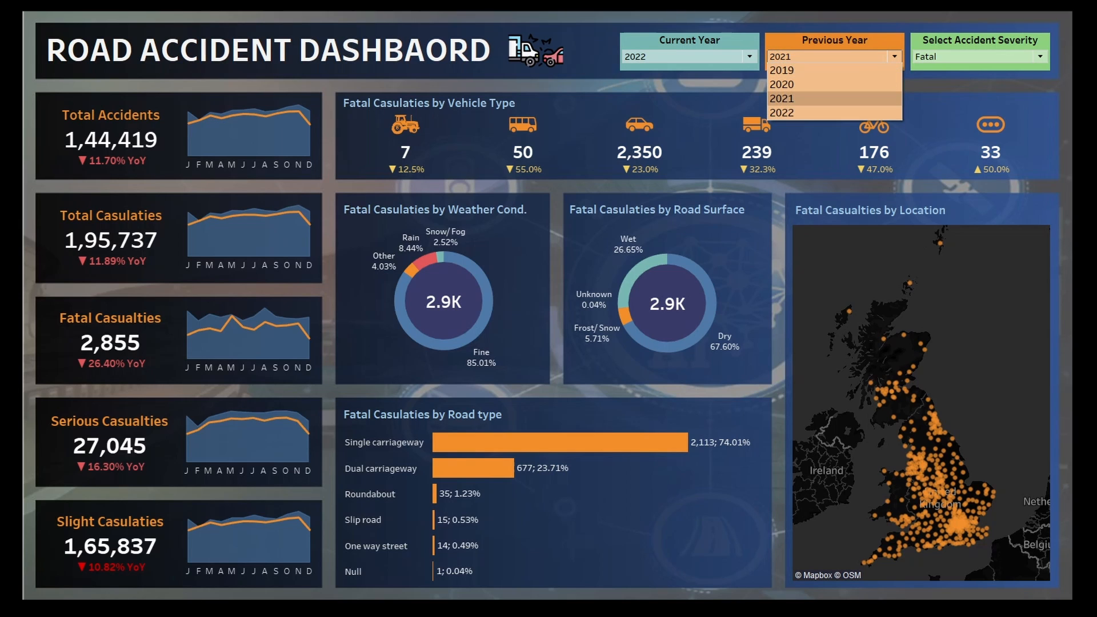
{"action": "left_click", "coordinate": [630, 56]}
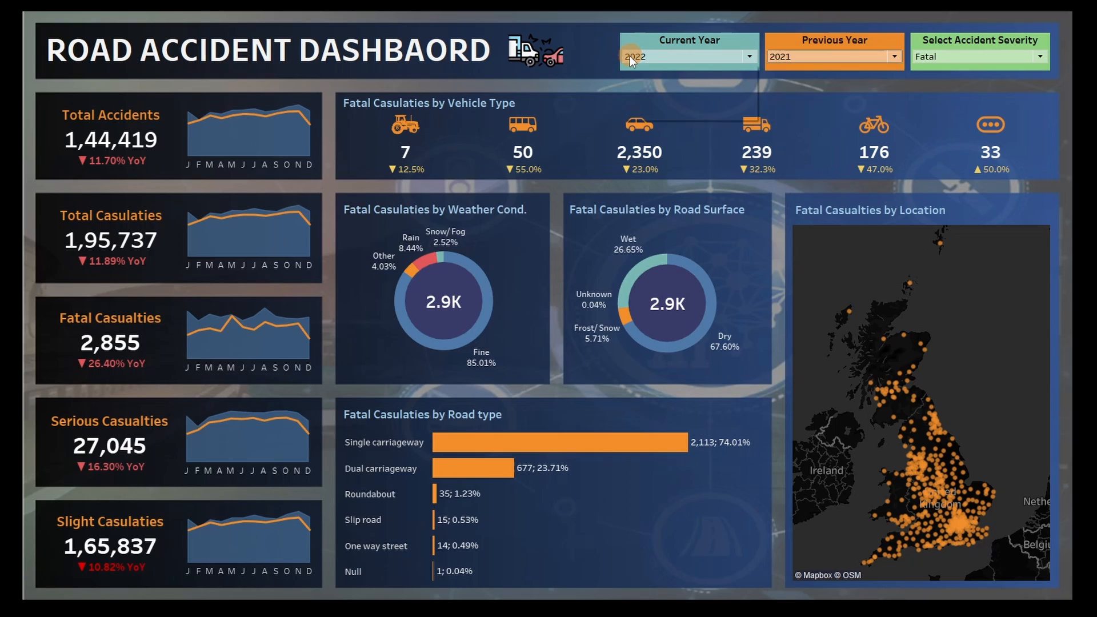
{"action": "left_click", "coordinate": [630, 56]}
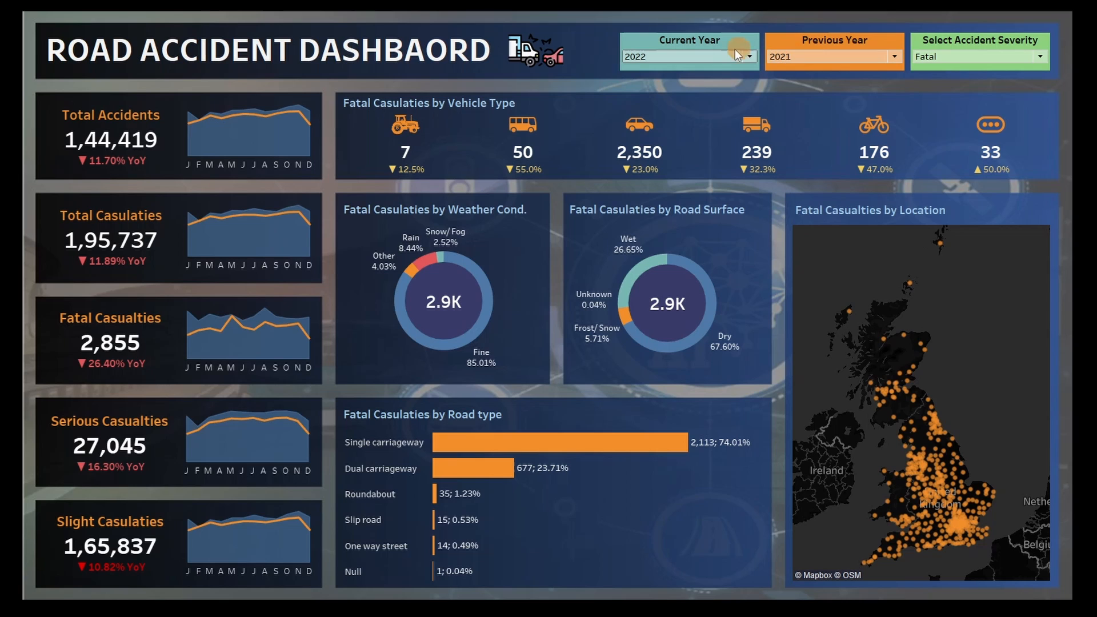
Step: Set the Current Year to 2021 and the Previous Year to 2020
{"action": "left_click", "coordinate": [688, 56]}
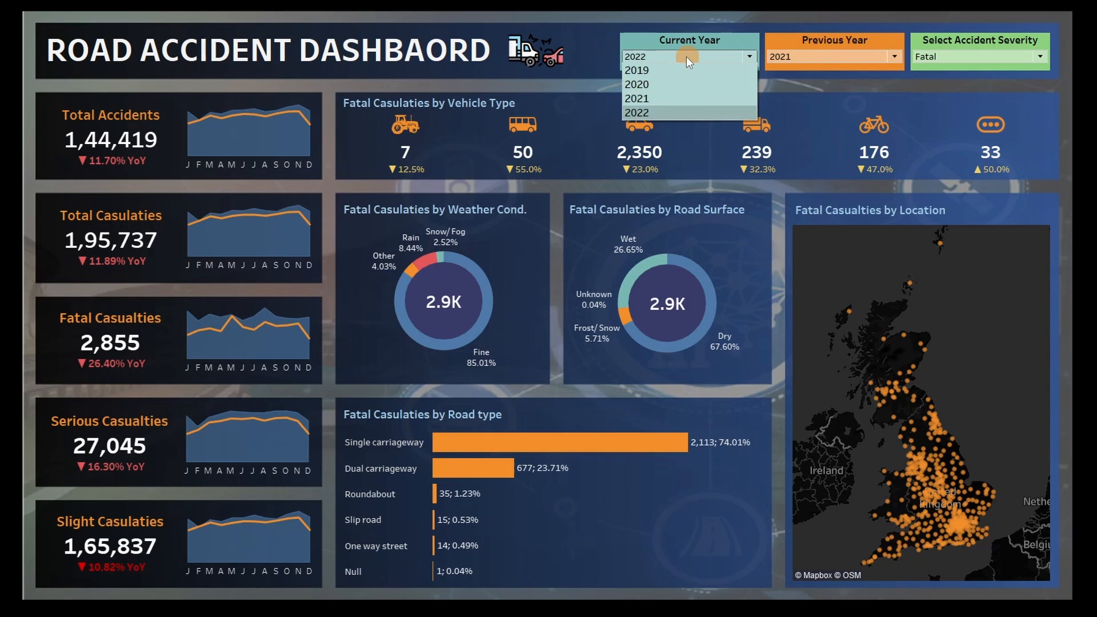
{"action": "left_click", "coordinate": [665, 98]}
{"action": "left_click", "coordinate": [781, 57]}
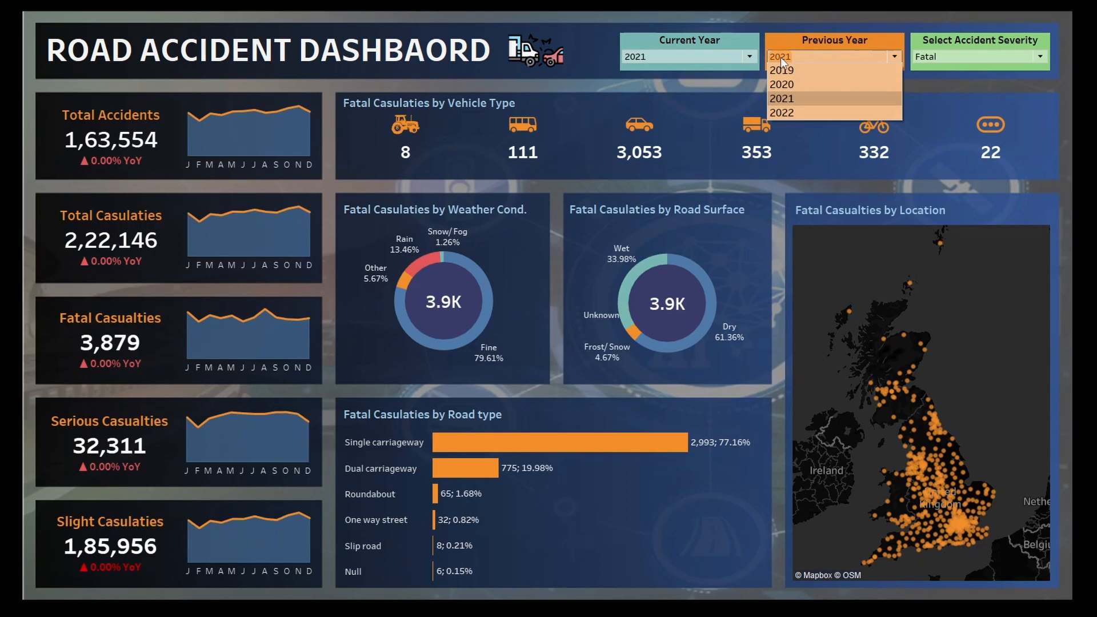
{"action": "left_click", "coordinate": [784, 83]}
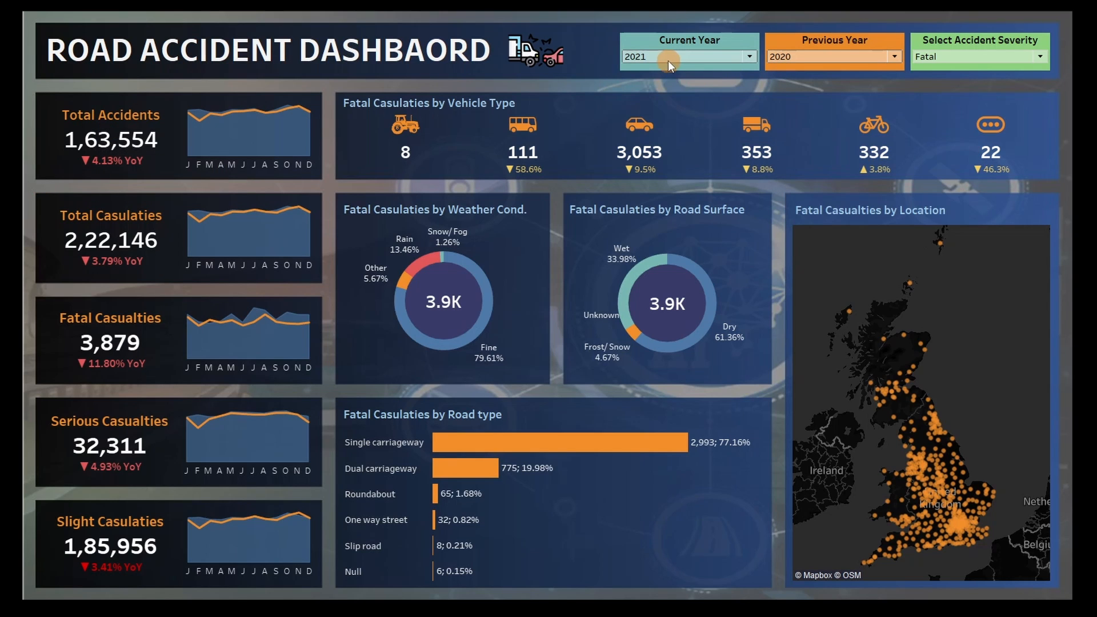
Step: Set the Previous Year to 2019 and the Current Year to 2022
{"action": "left_click", "coordinate": [787, 52]}
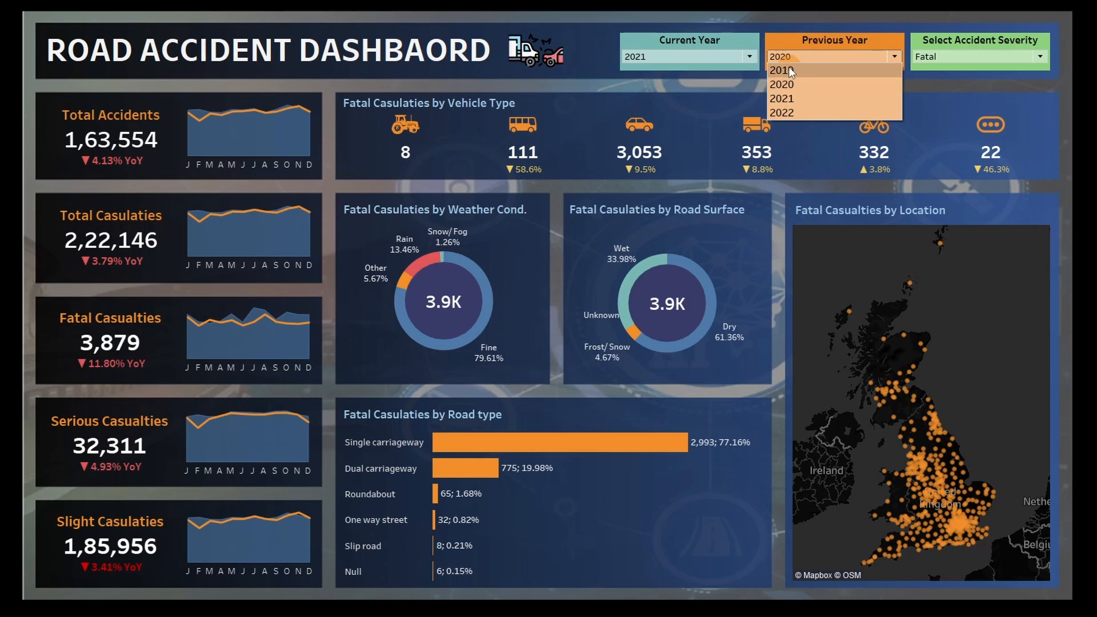
{"action": "left_click", "coordinate": [788, 66]}
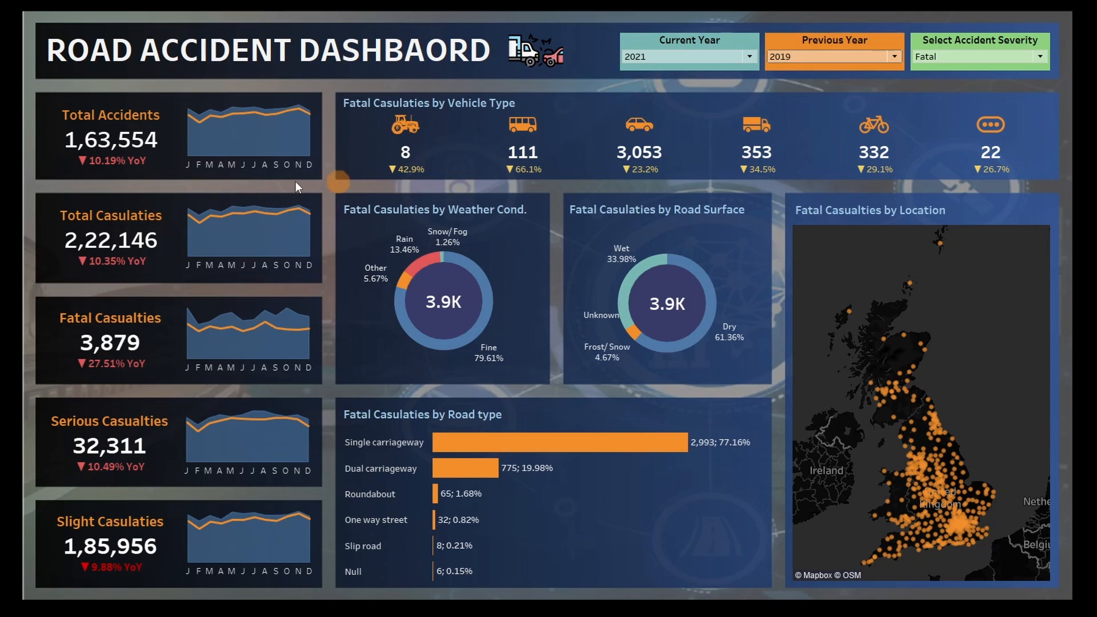
{"action": "mouse_move", "coordinate": [139, 160]}
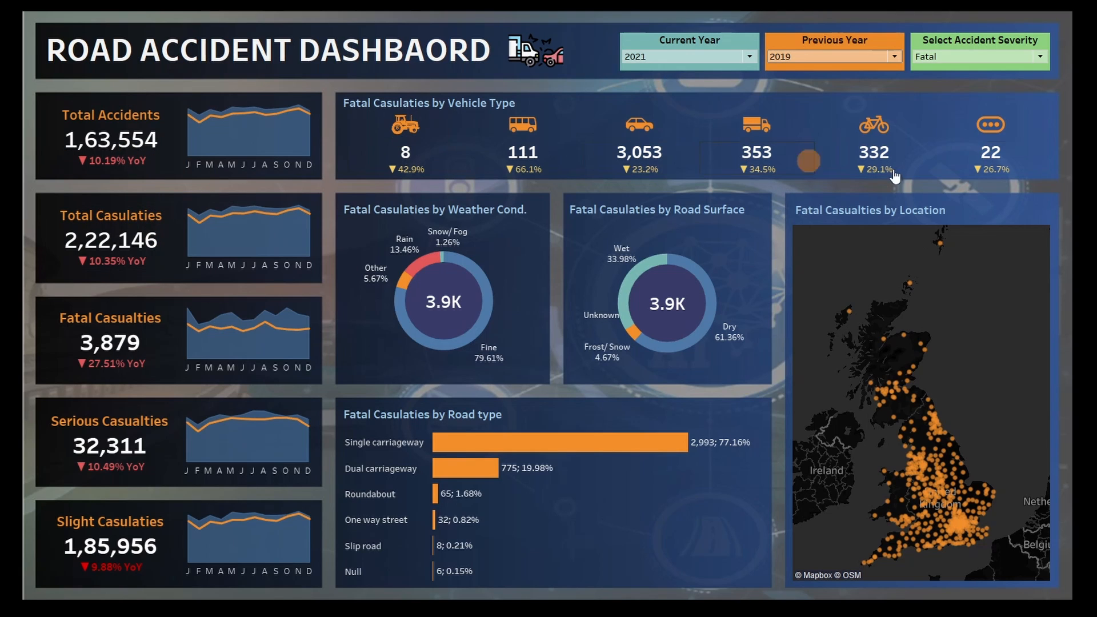
{"action": "left_click", "coordinate": [626, 57]}
{"action": "left_click", "coordinate": [635, 112]}
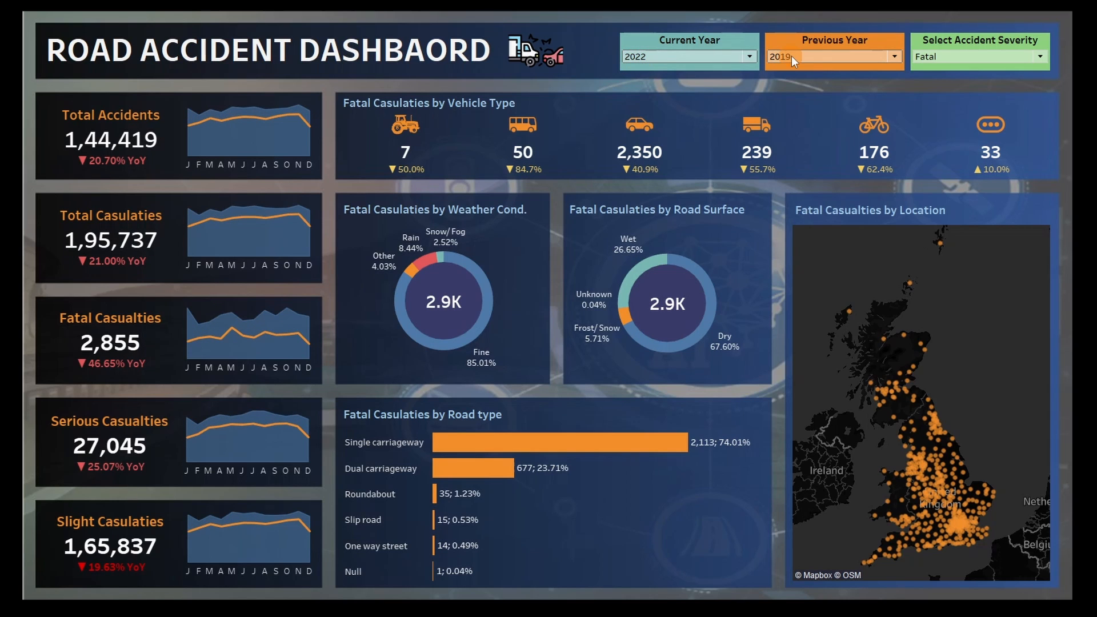
Step: Set the Current Year to 2019 to compare it with the same year, and restore it to 2022
{"action": "left_click", "coordinate": [649, 56]}
{"action": "left_click", "coordinate": [649, 68]}
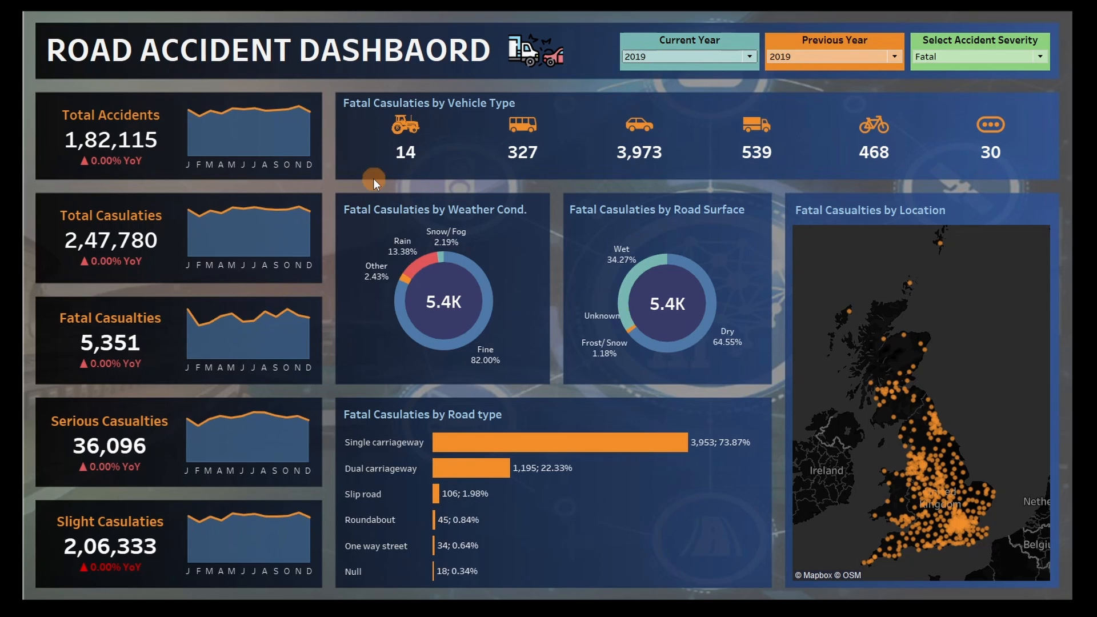
{"action": "mouse_move", "coordinate": [92, 149]}
{"action": "left_click", "coordinate": [638, 56]}
{"action": "left_click", "coordinate": [646, 68]}
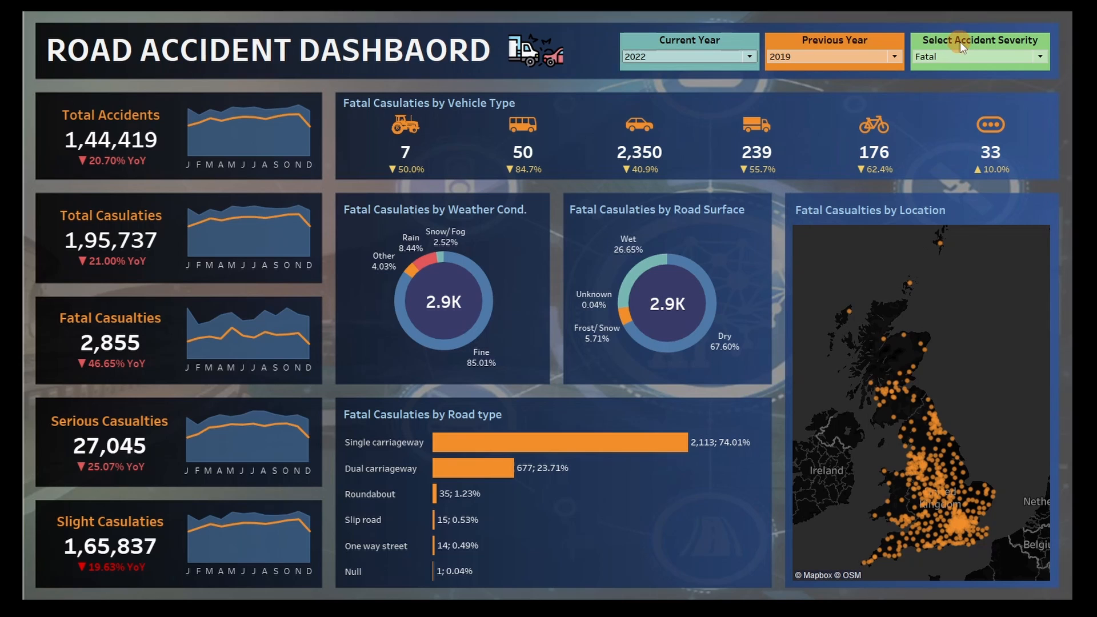
Step: Set the accident severity to Serious to show serious casualties in all charts
{"action": "left_click", "coordinate": [931, 55]}
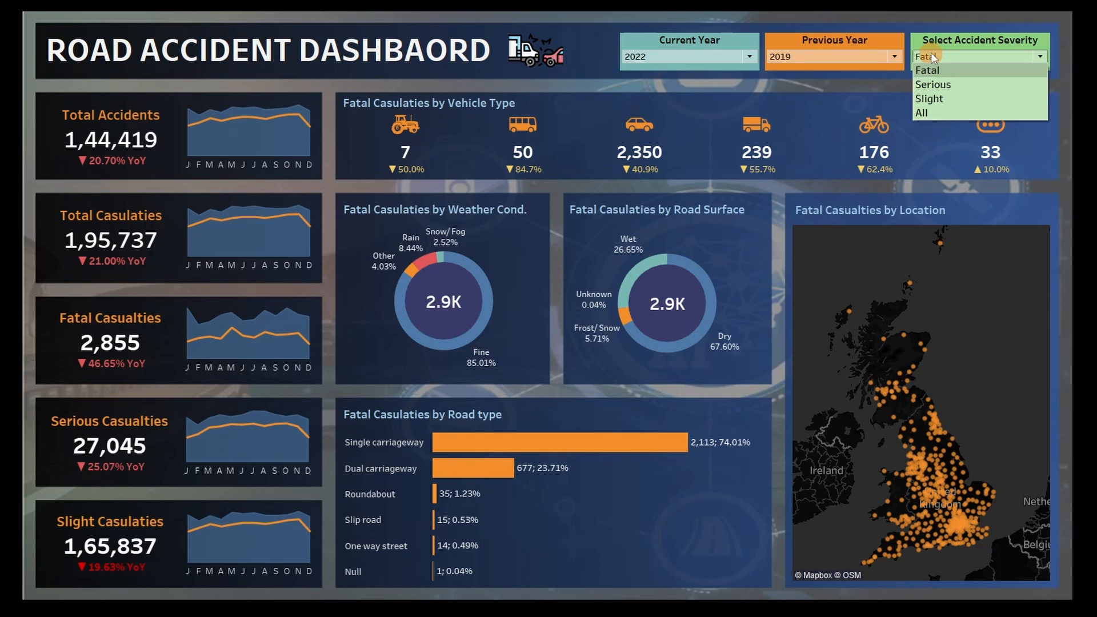
{"action": "left_click", "coordinate": [942, 84]}
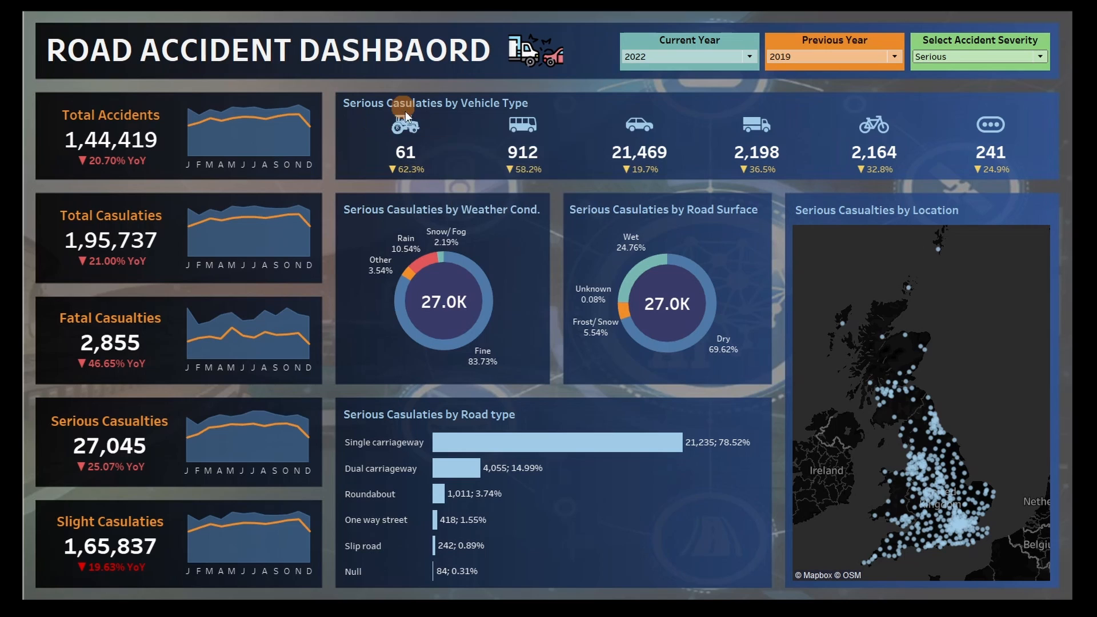
{"action": "left_click", "coordinate": [438, 258]}
{"action": "left_click", "coordinate": [374, 116]}
Step: Switch the accident severity to Slight, to All, and back to Serious
{"action": "left_click", "coordinate": [954, 46]}
{"action": "left_click", "coordinate": [975, 55]}
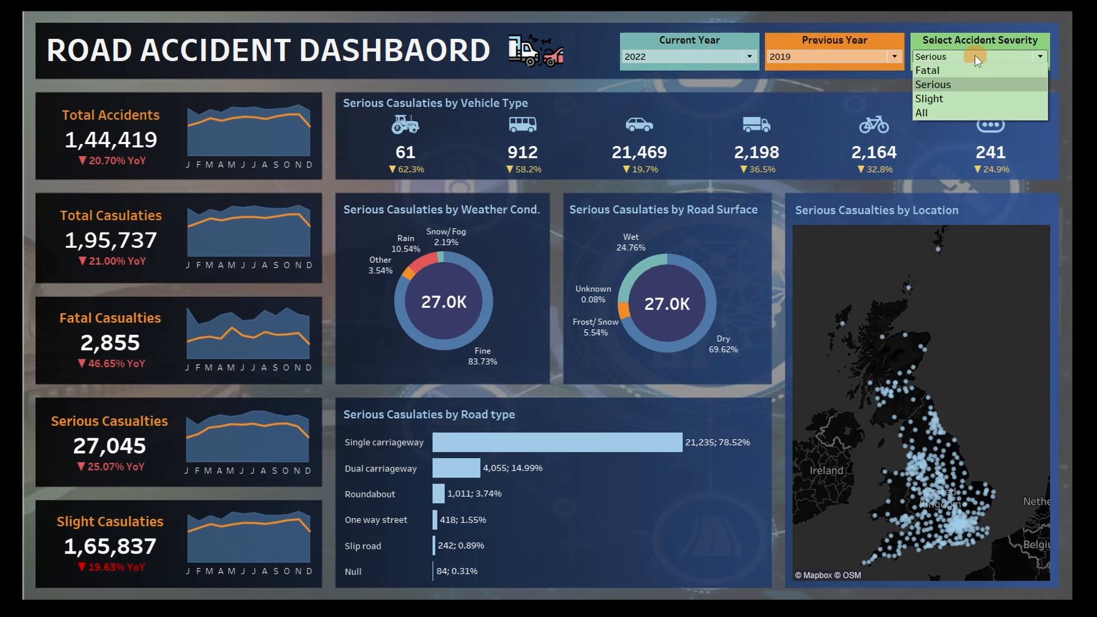
{"action": "left_click", "coordinate": [941, 97]}
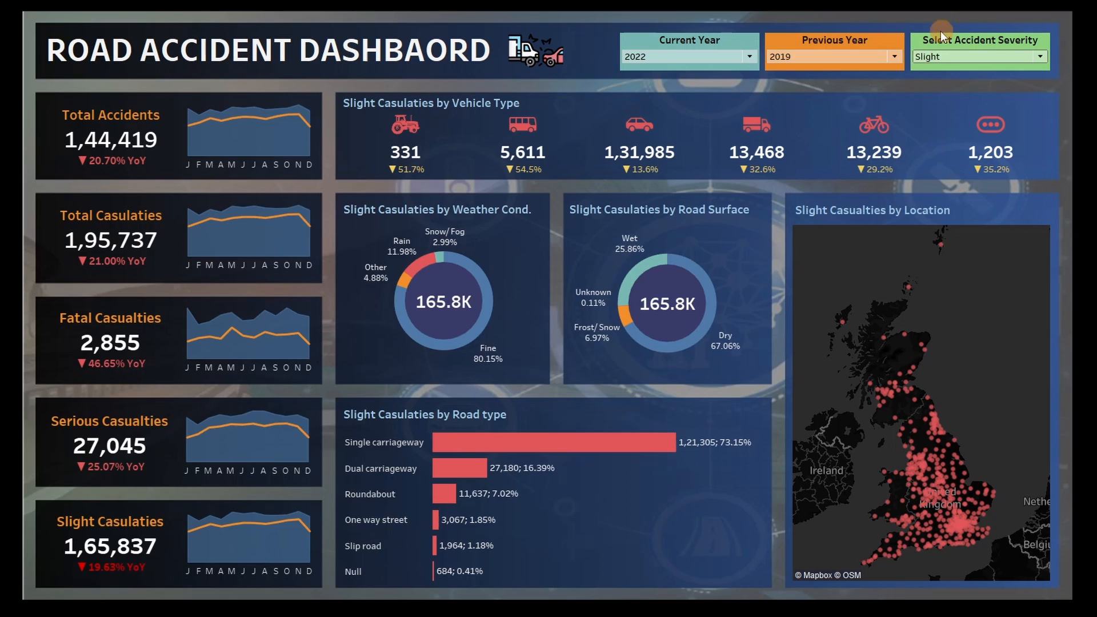
{"action": "left_click", "coordinate": [932, 56]}
{"action": "left_click", "coordinate": [929, 117]}
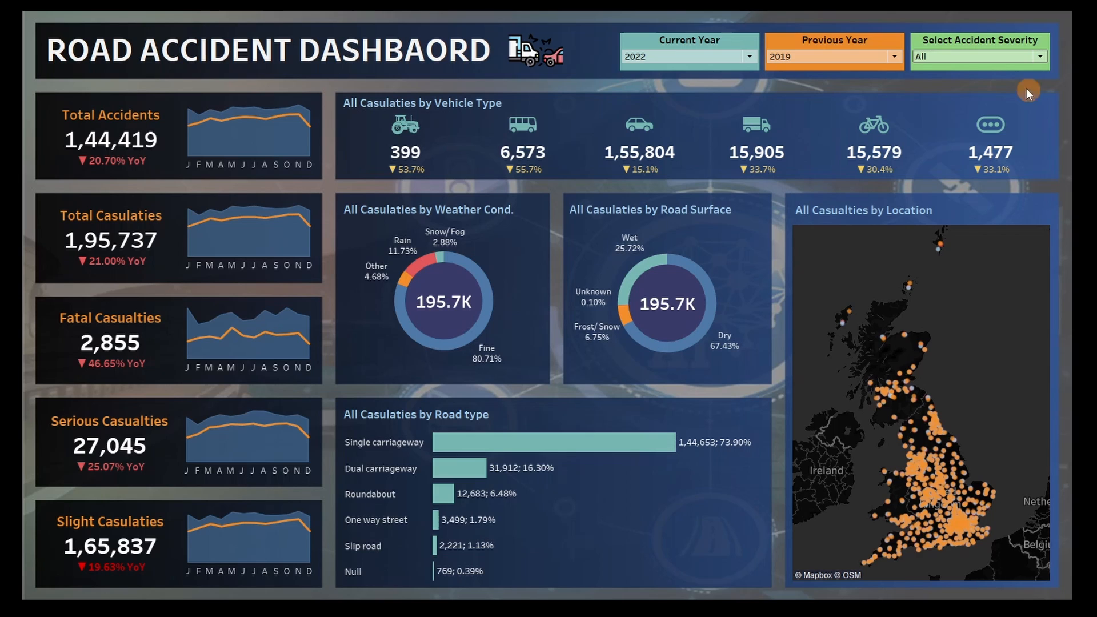
{"action": "left_click", "coordinate": [949, 60]}
{"action": "left_click", "coordinate": [946, 86]}
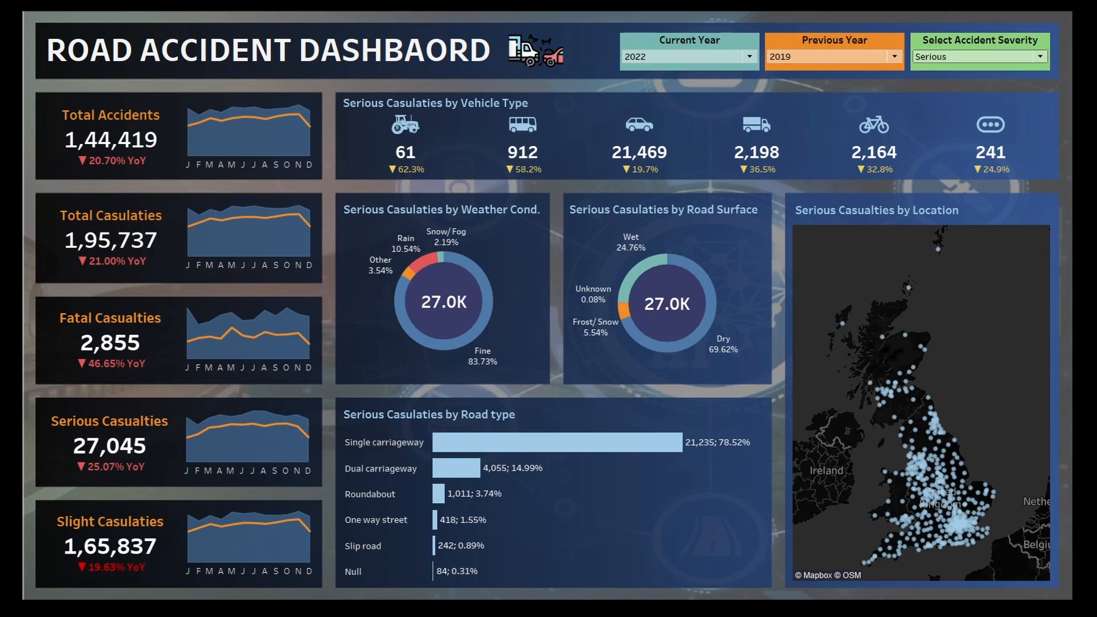
Step: Filter the dashboard by cars and by goods vehicles in turn, and clear the vehicle type selection
{"action": "left_click", "coordinate": [635, 132]}
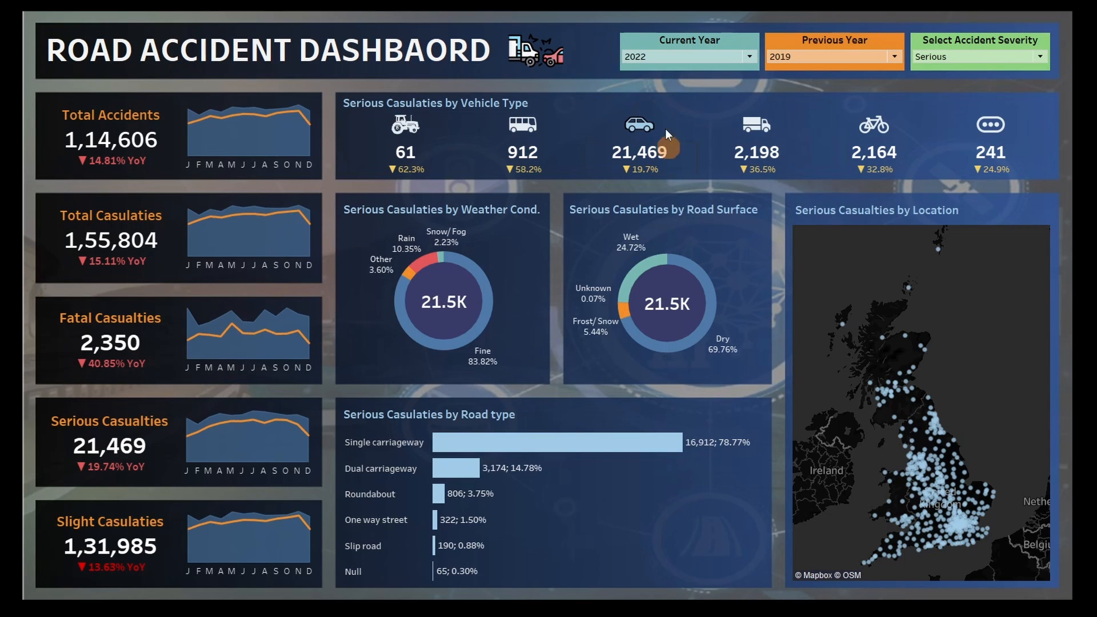
{"action": "left_click", "coordinate": [751, 124]}
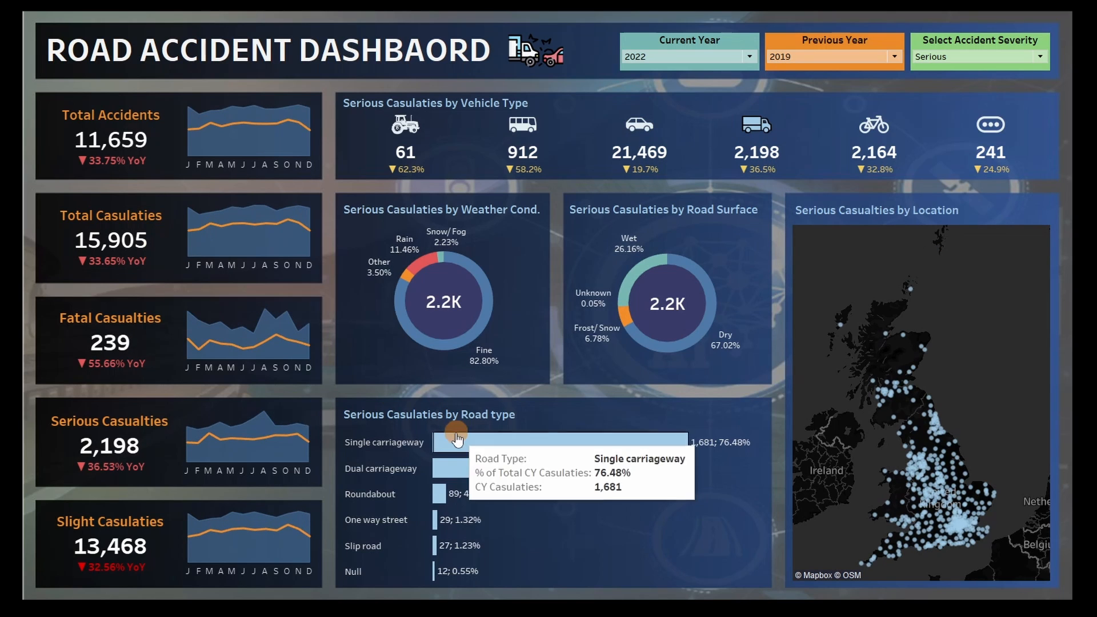
{"action": "mouse_move", "coordinate": [765, 128]}
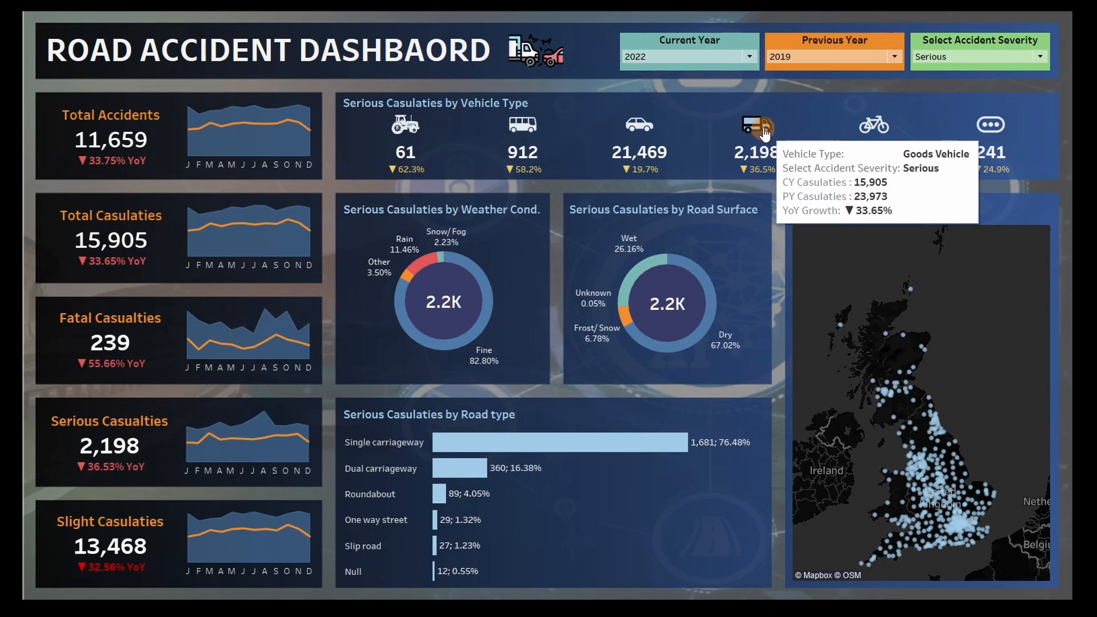
{"action": "left_click", "coordinate": [763, 129]}
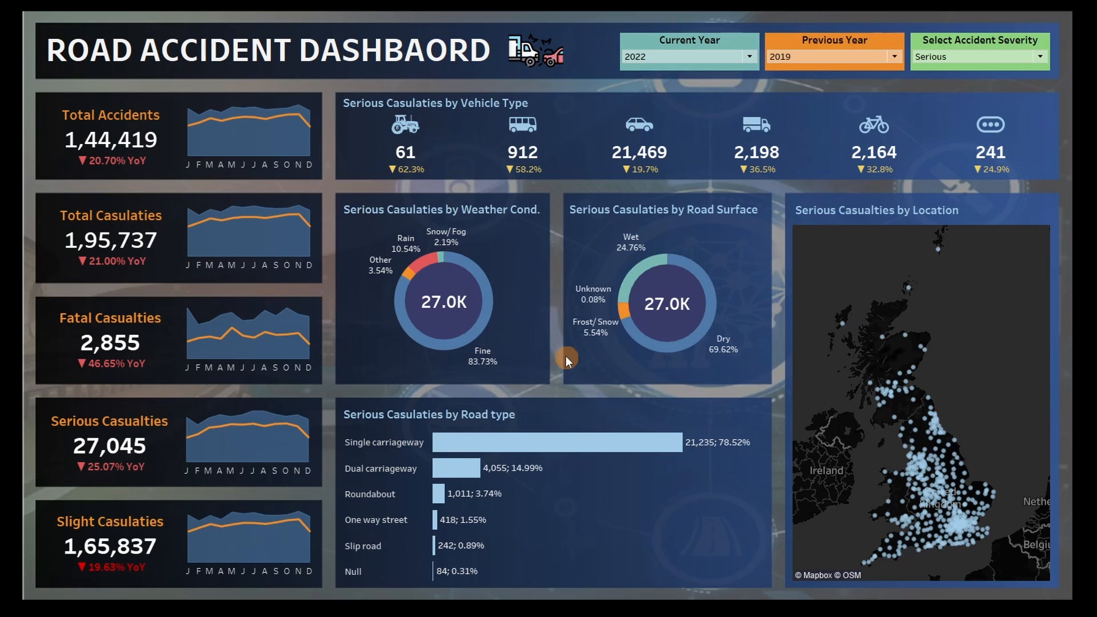
Step: Filter the dashboard by Fine weather and by Dry road surface in turn, clearing each selection
{"action": "left_click", "coordinate": [490, 294]}
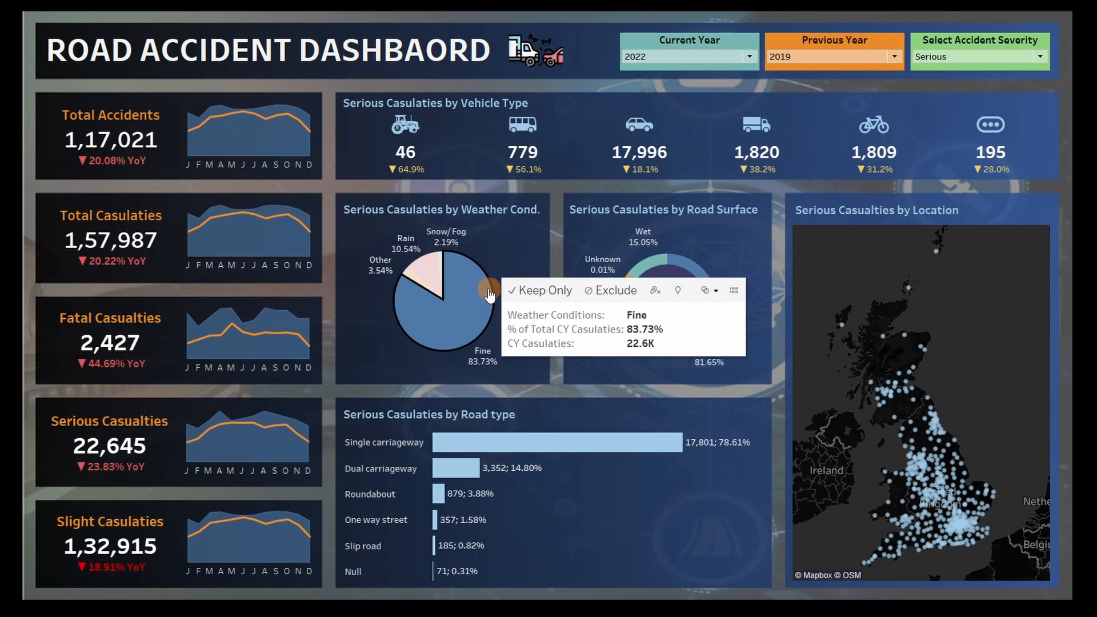
{"action": "left_click", "coordinate": [492, 240]}
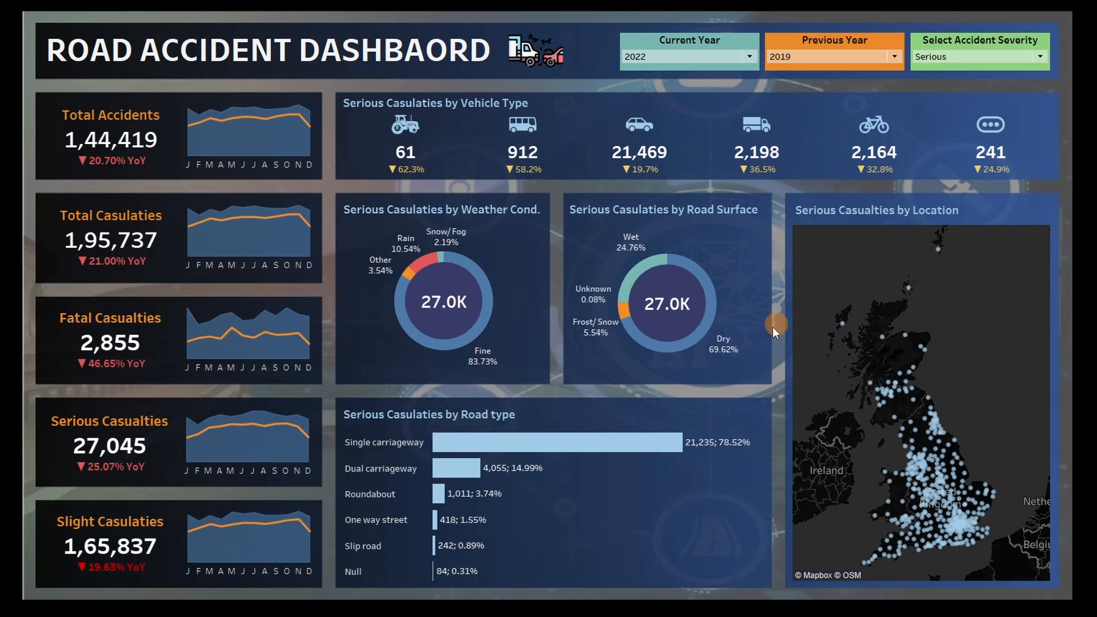
{"action": "left_click", "coordinate": [714, 306]}
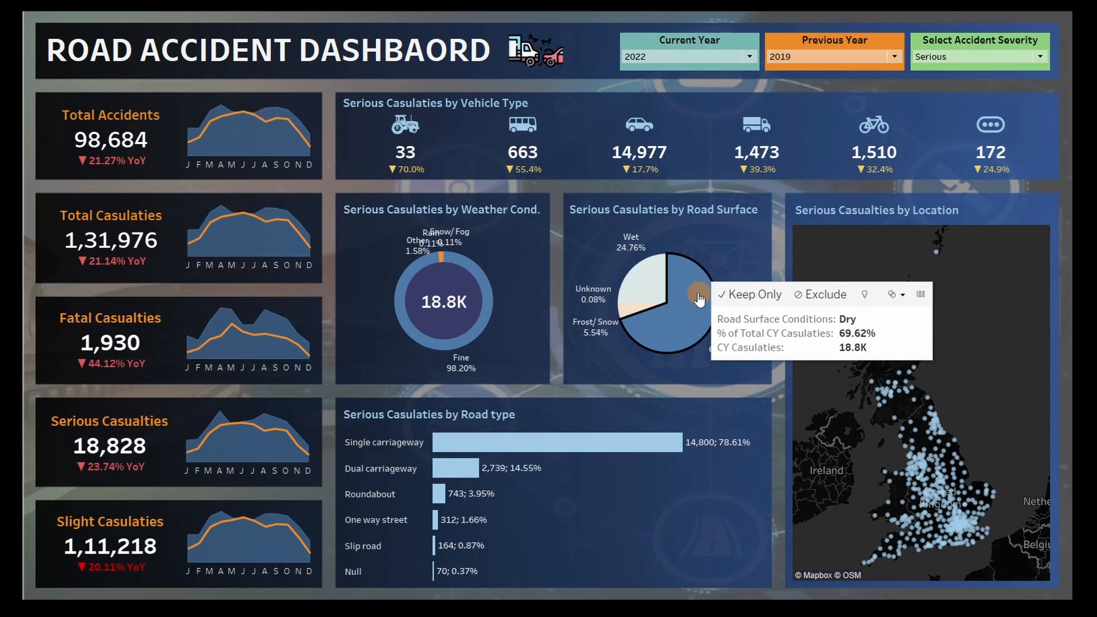
{"action": "left_click", "coordinate": [699, 299]}
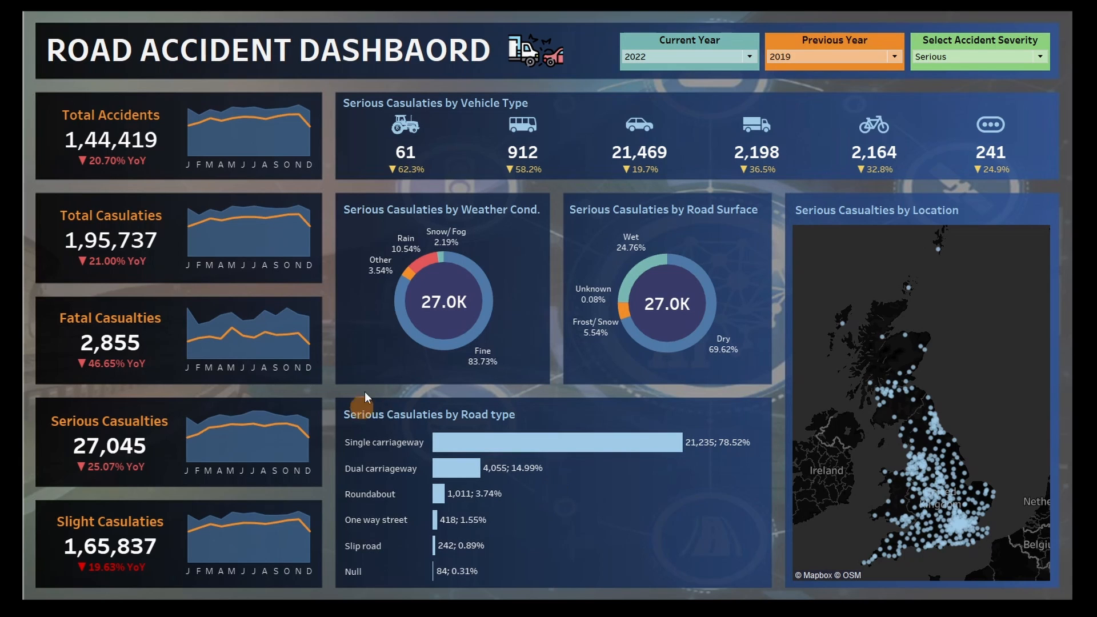
Step: Filter the dashboard by the Dual carriageway road type and clear that selection
{"action": "left_click", "coordinate": [383, 477]}
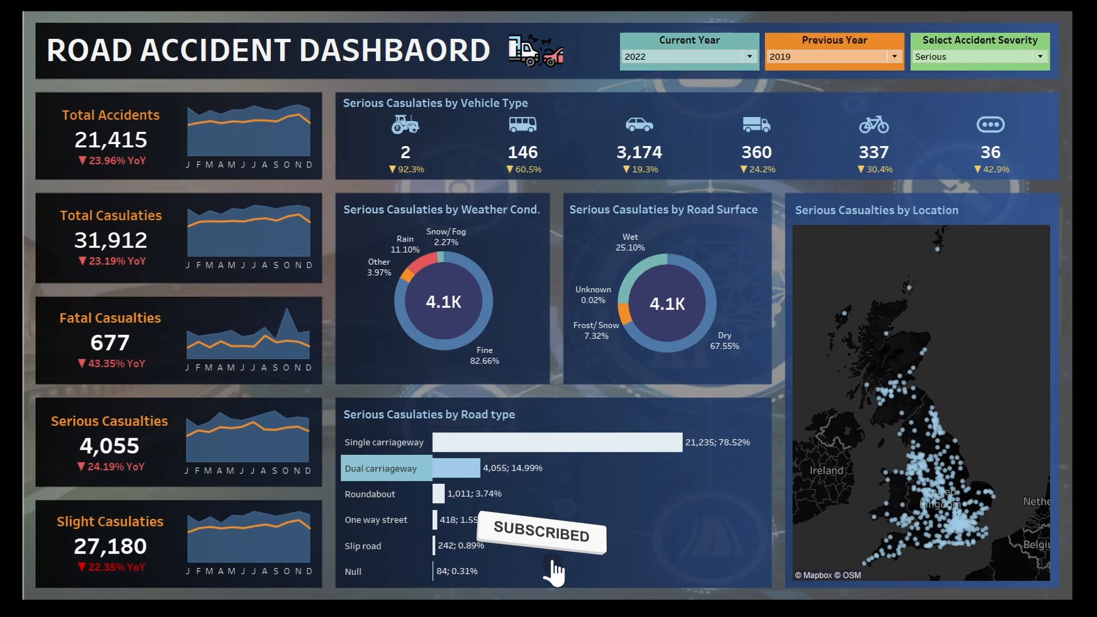
{"action": "left_click", "coordinate": [429, 479]}
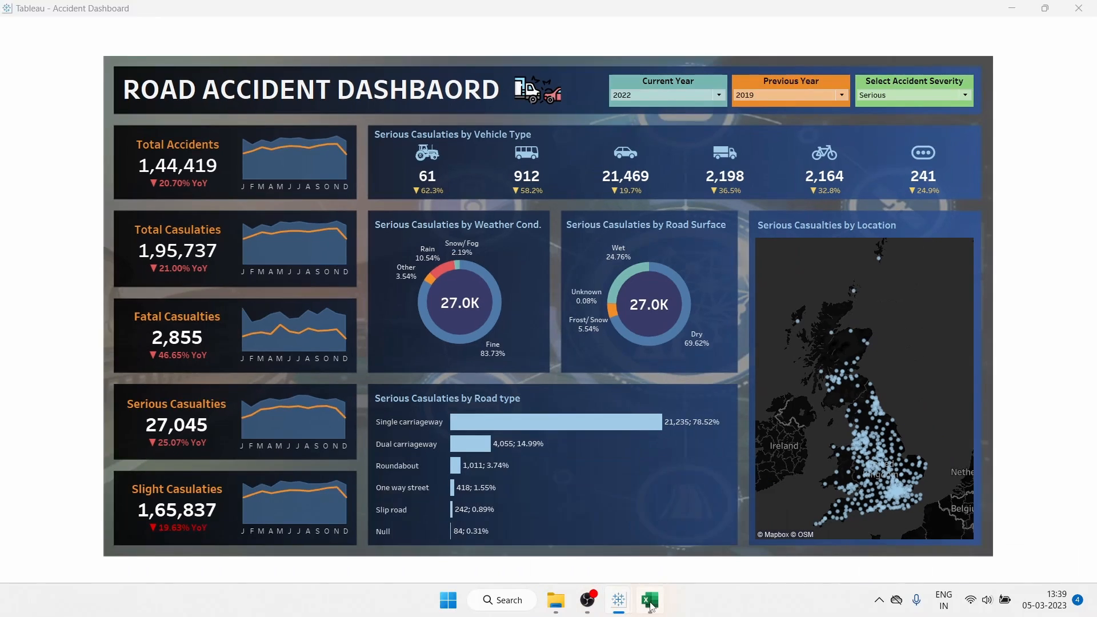
Step: Switch to the accident data.csv file in Excel and check the number of records in the Index column
{"action": "left_click", "coordinate": [650, 600]}
{"action": "left_click", "coordinate": [732, 321]}
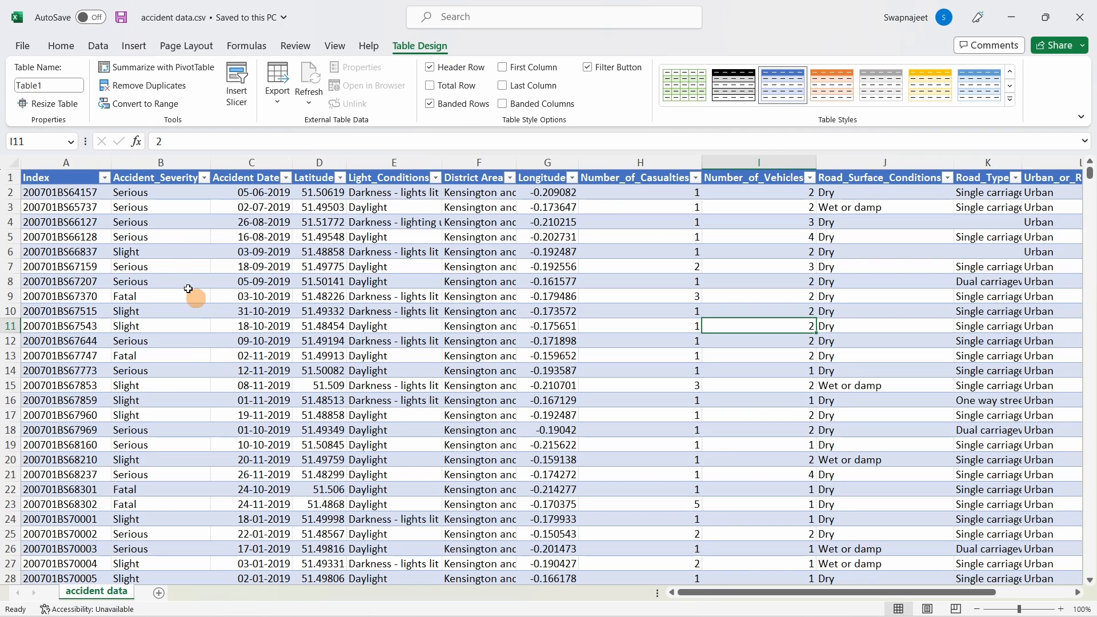
{"action": "left_click", "coordinate": [66, 252]}
{"action": "left_click", "coordinate": [69, 164]}
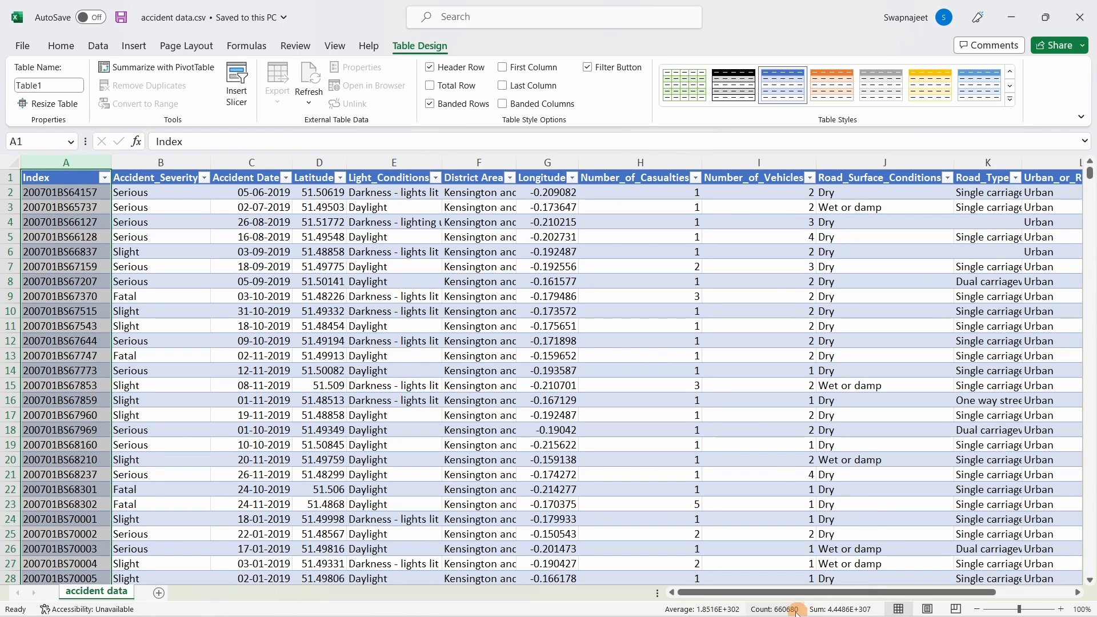
{"action": "left_click", "coordinate": [285, 362]}
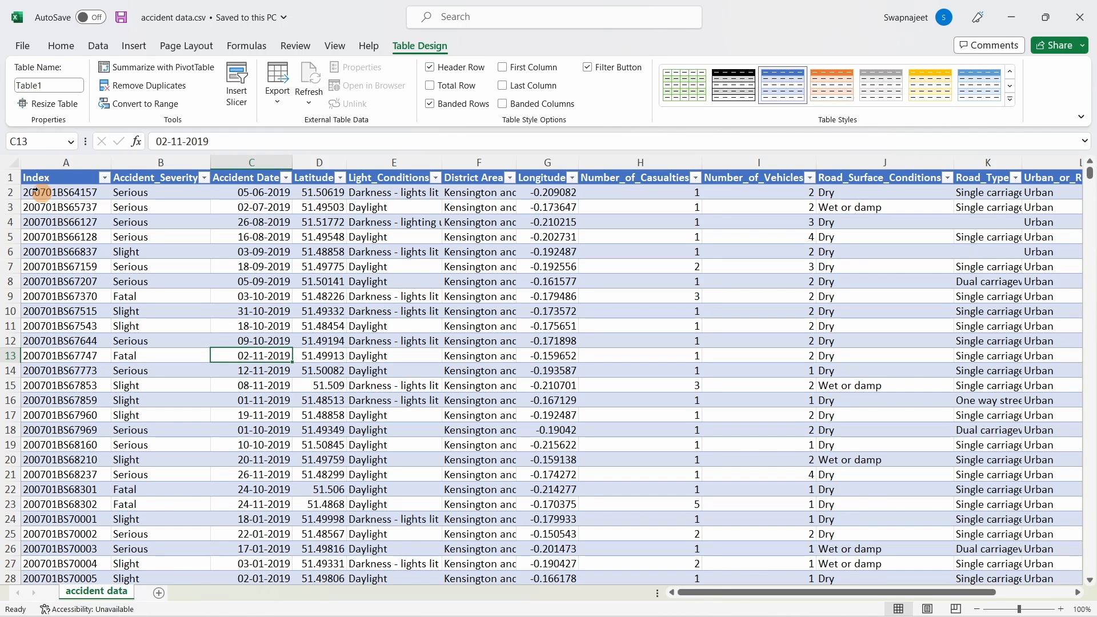
Step: Review the table's header row and check which years the Accident Date filter lists
{"action": "left_click", "coordinate": [10, 178]}
{"action": "left_click", "coordinate": [801, 347]}
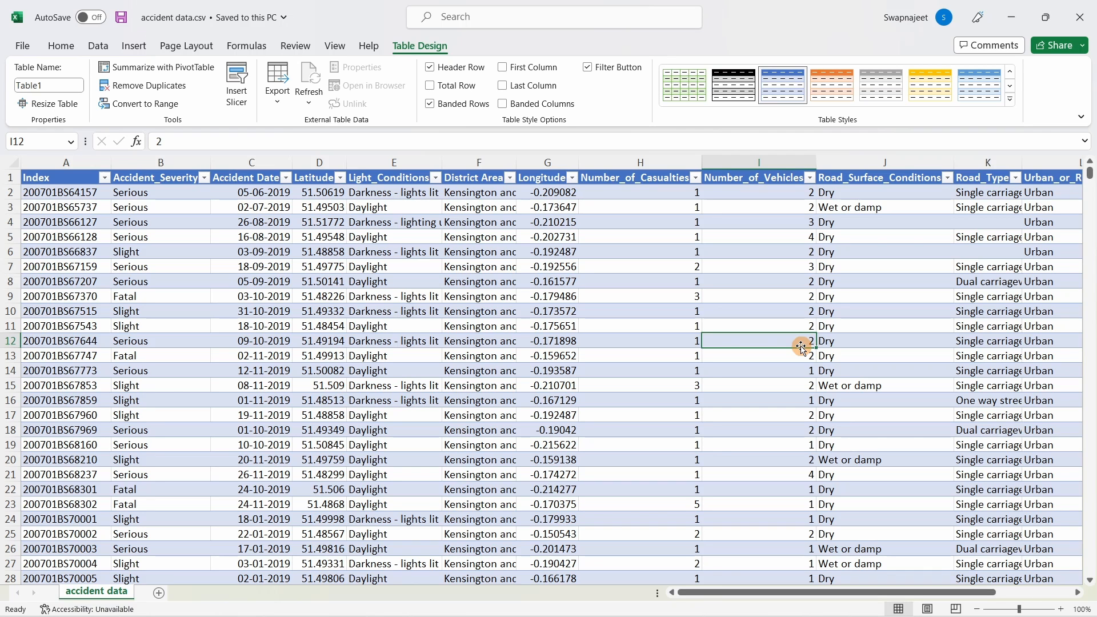
{"action": "left_click", "coordinate": [328, 352]}
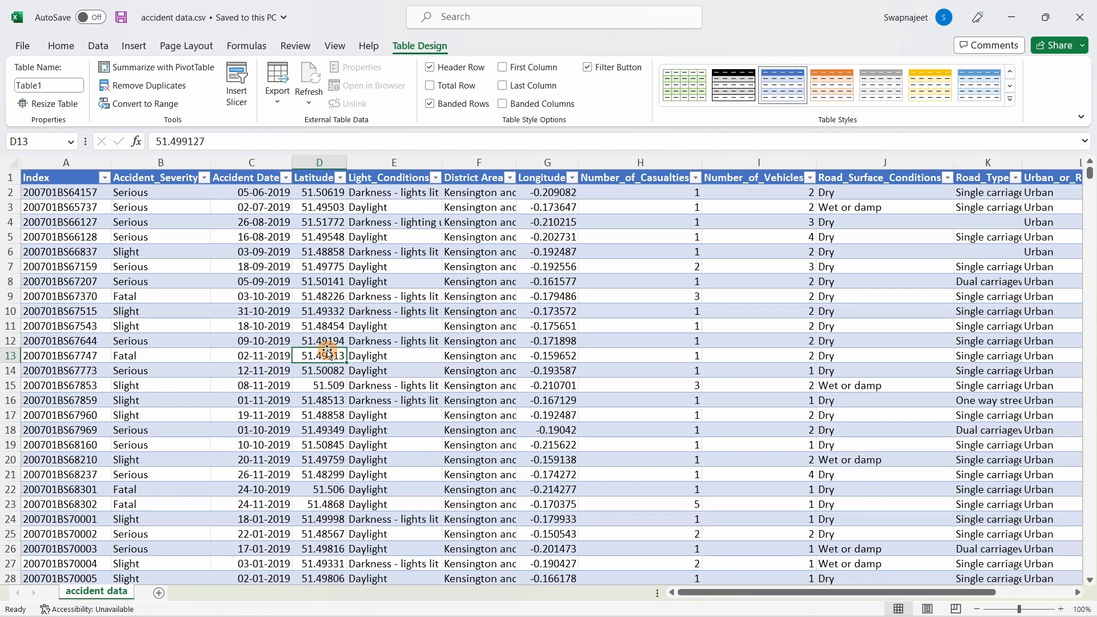
{"action": "left_click", "coordinate": [285, 178]}
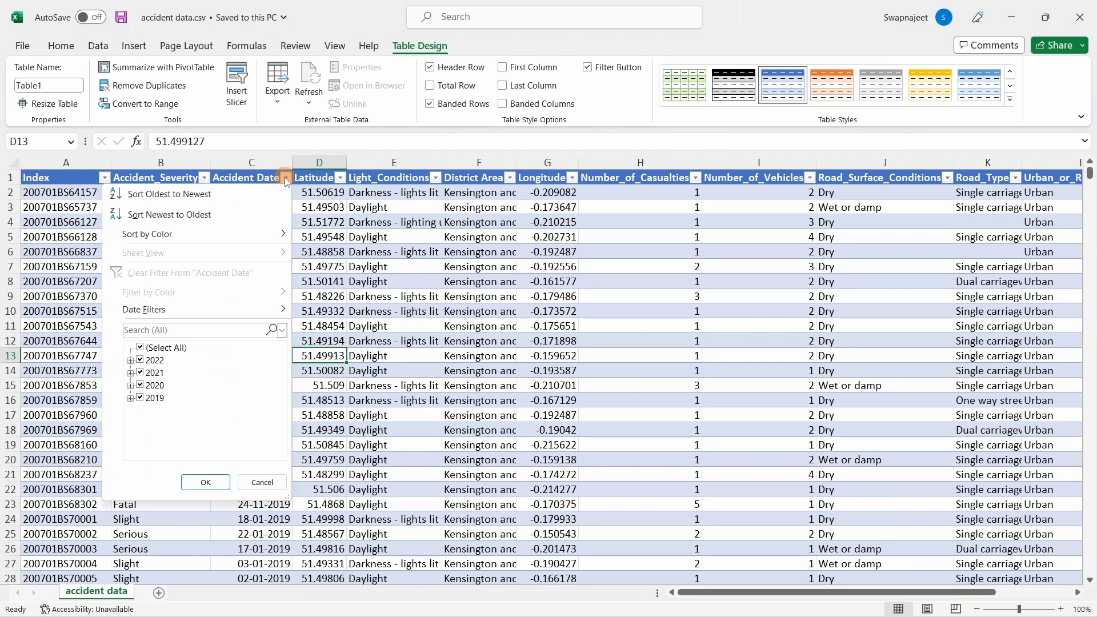
{"action": "left_click", "coordinate": [388, 312]}
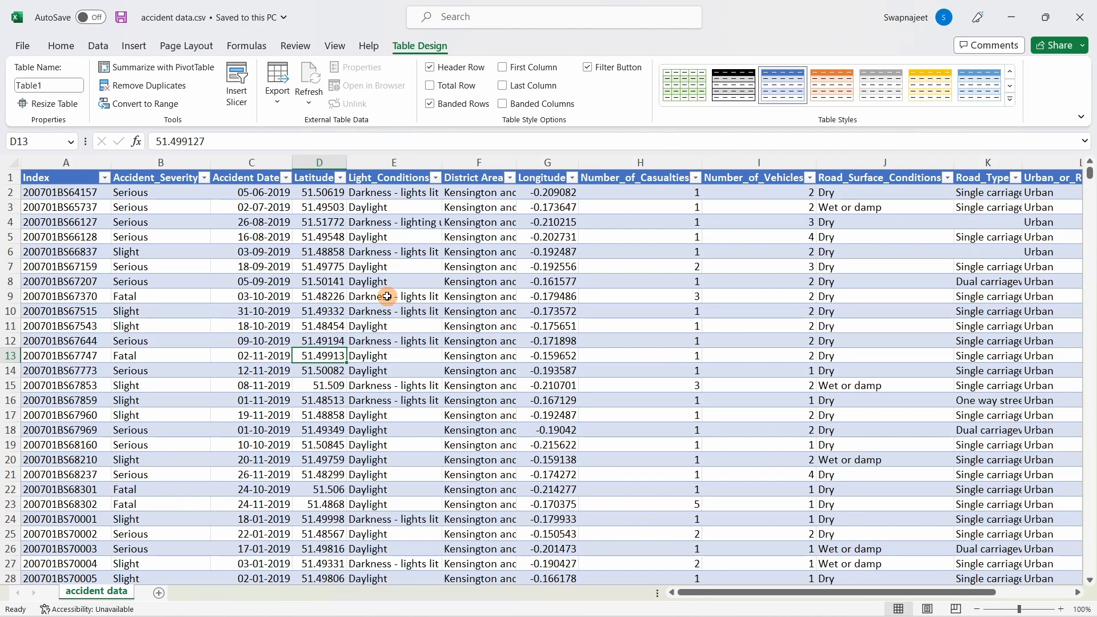
Step: Examine the casualty, vehicle, district, longitude, accident date and light condition columns of the accident table
{"action": "left_click", "coordinate": [733, 284]}
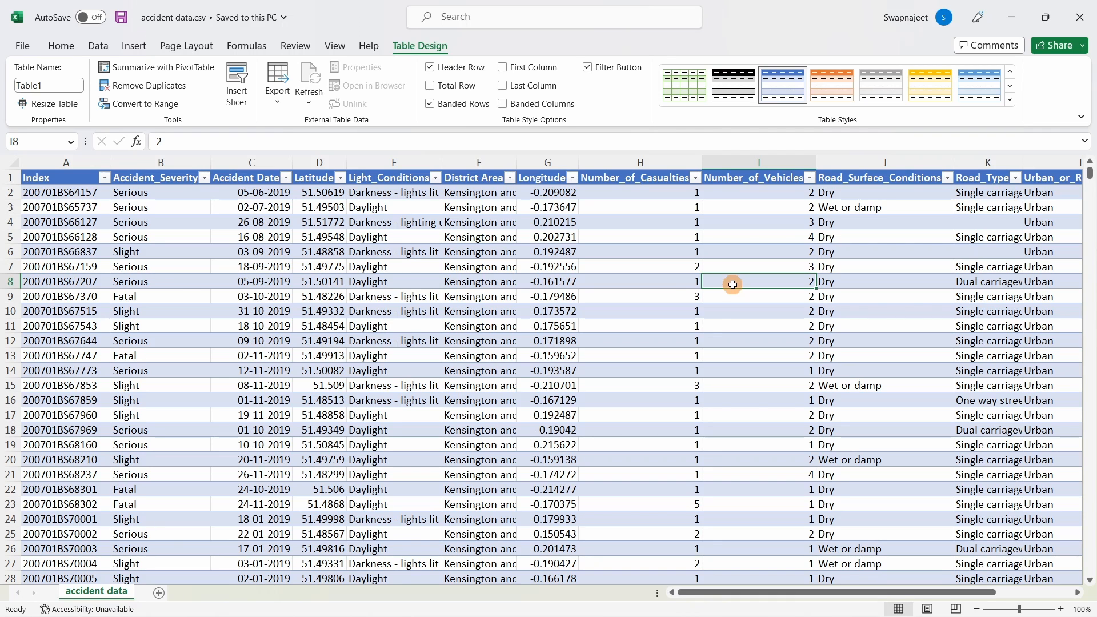
{"action": "left_click", "coordinate": [628, 264]}
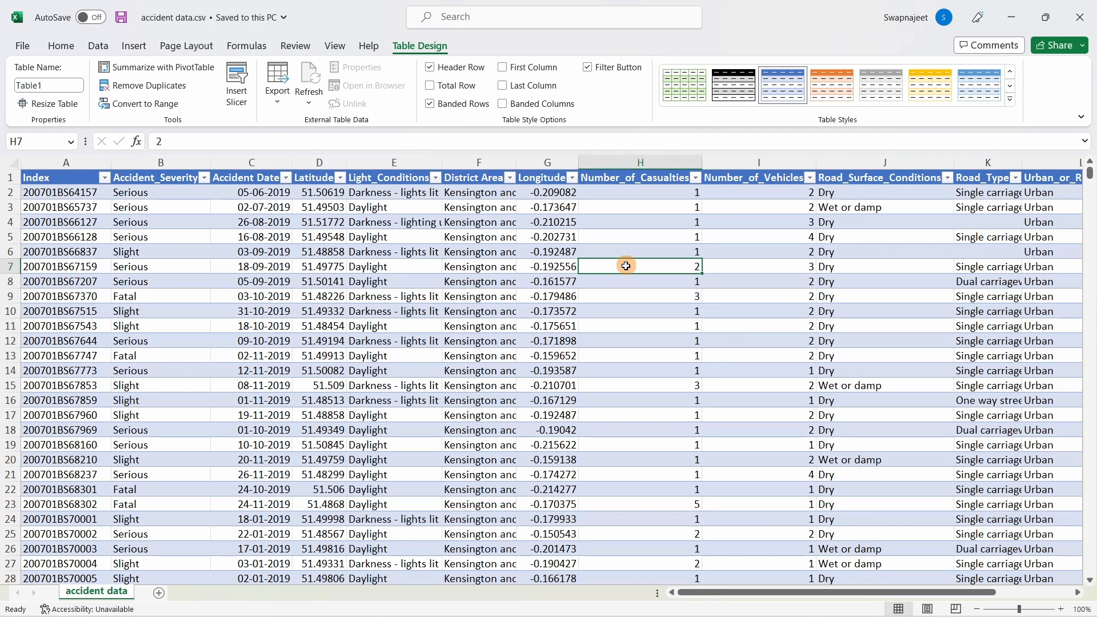
{"action": "left_click", "coordinate": [717, 389]}
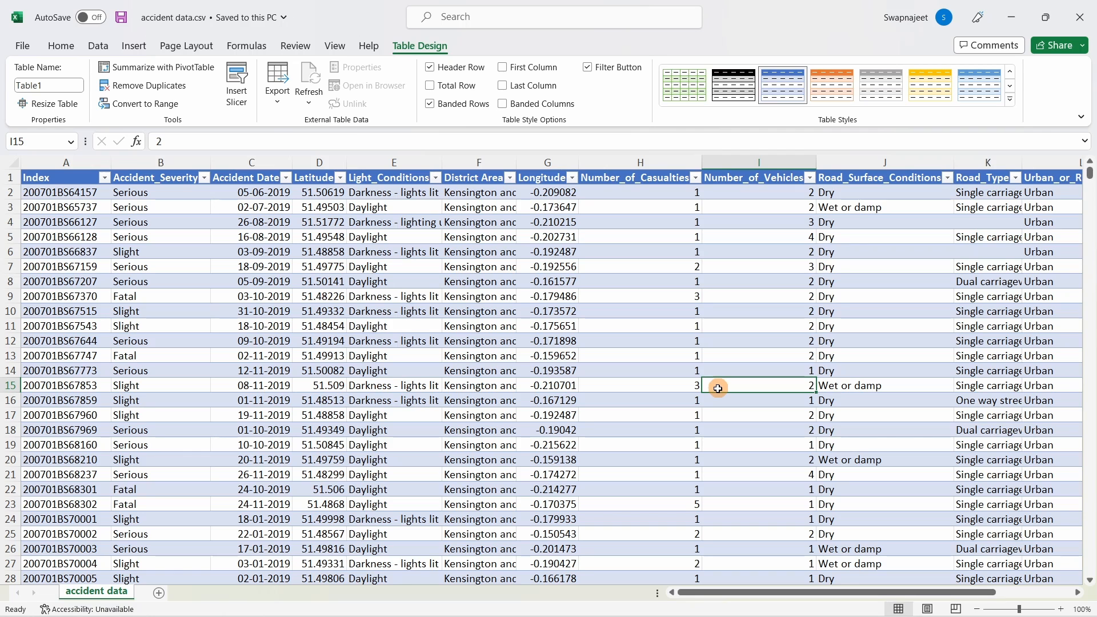
{"action": "left_click", "coordinate": [463, 328]}
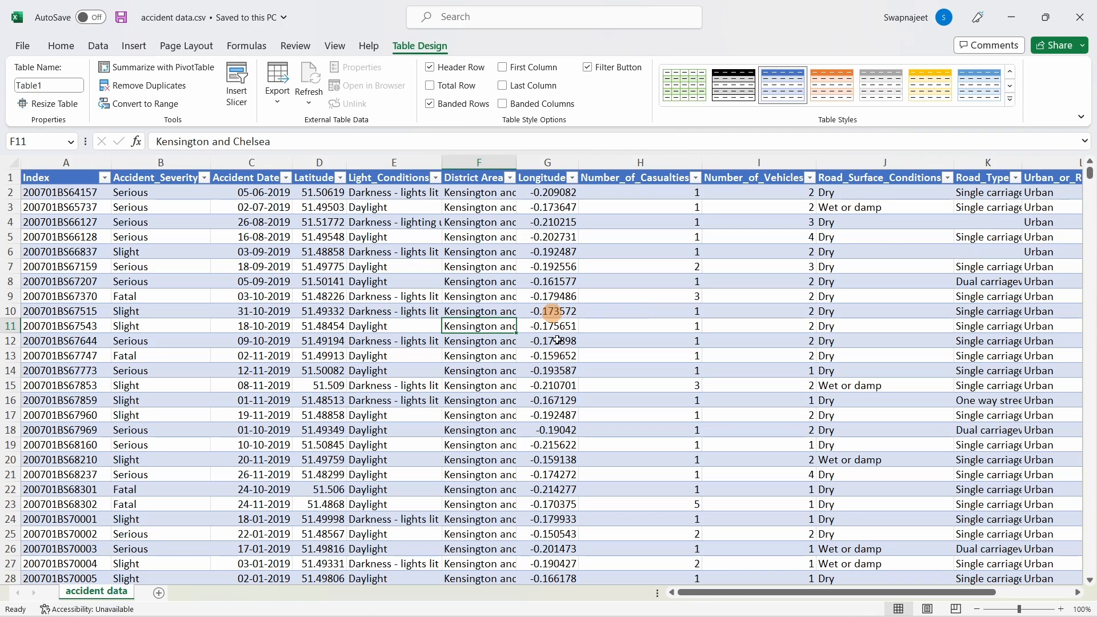
{"action": "left_click", "coordinate": [593, 400]}
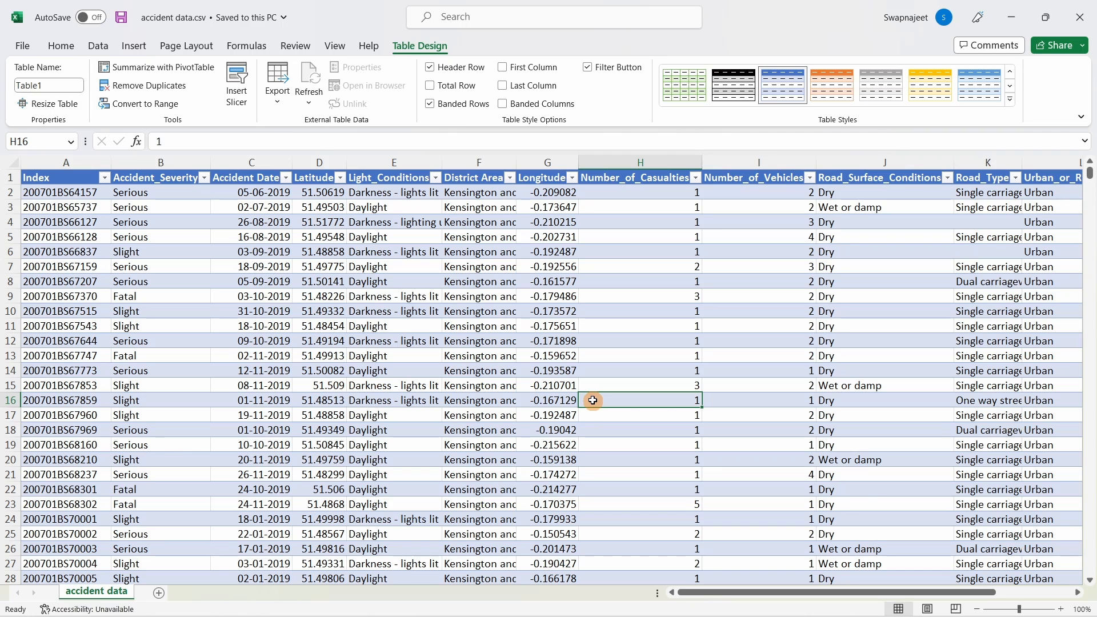
{"action": "left_click", "coordinate": [593, 381]}
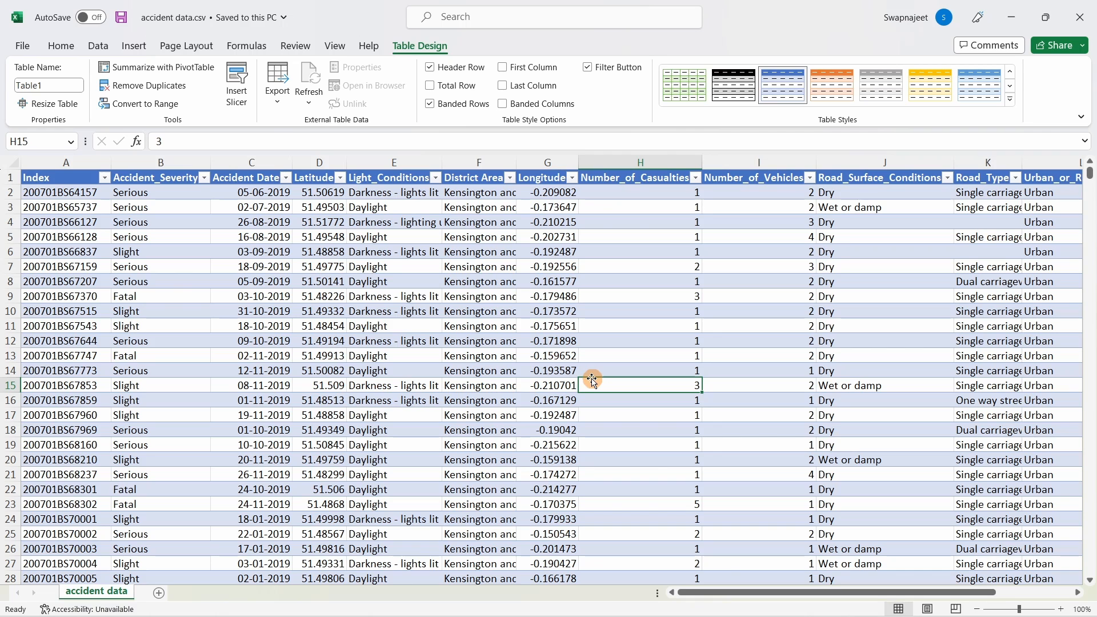
{"action": "left_click", "coordinate": [534, 338]}
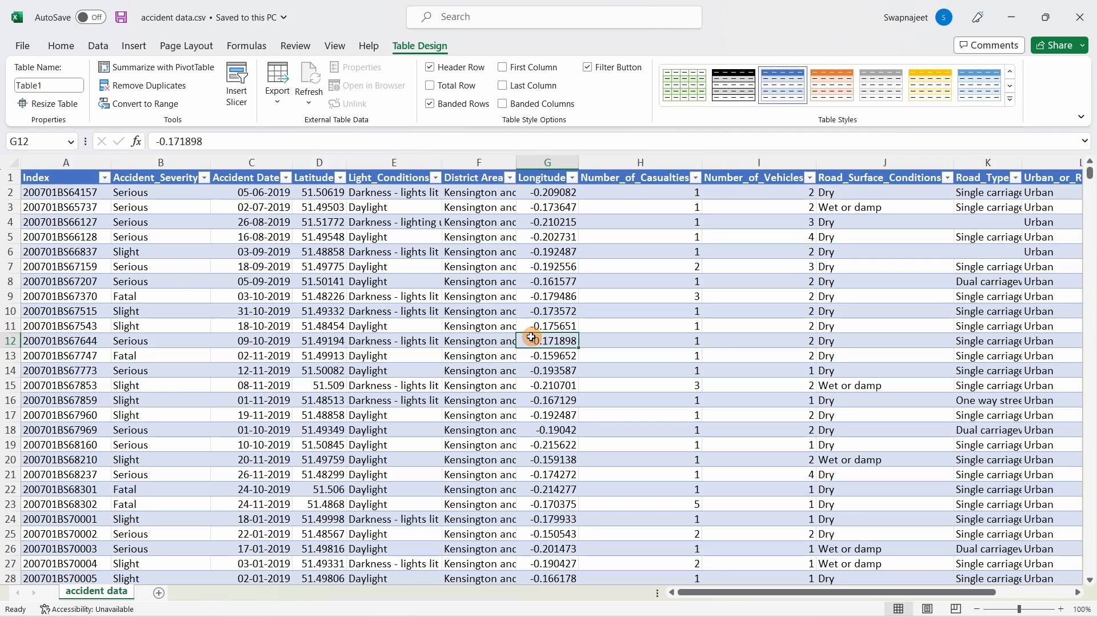
{"action": "left_click", "coordinate": [367, 327]}
{"action": "left_click_drag", "start_coordinate": [219, 267], "coordinate": [252, 281]}
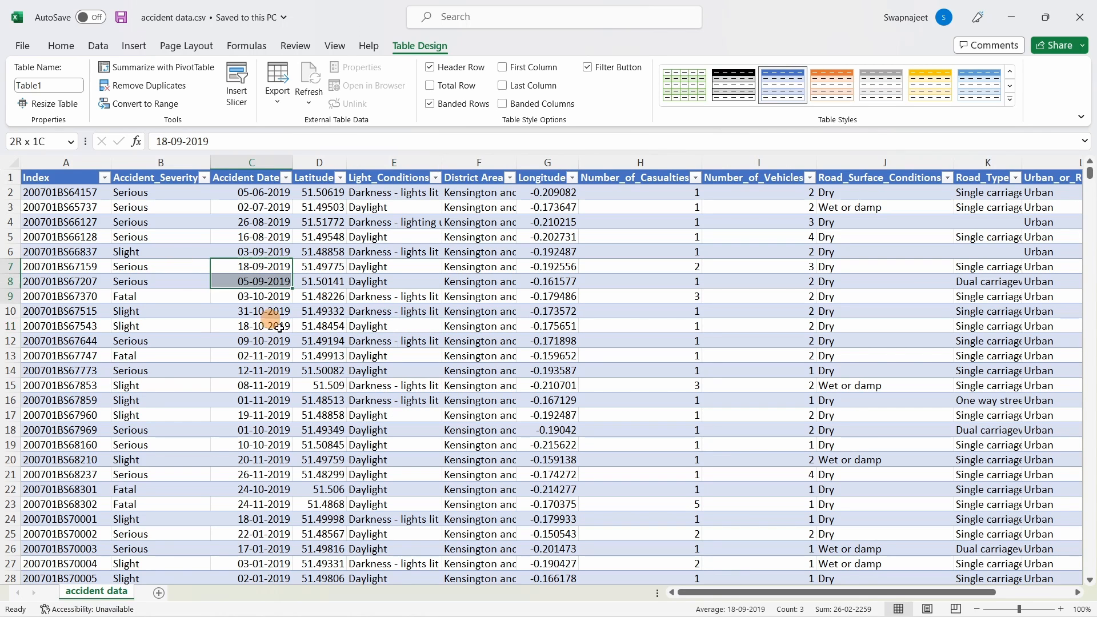
{"action": "left_click_drag", "start_coordinate": [279, 328], "coordinate": [280, 343]}
{"action": "left_click", "coordinate": [386, 362]}
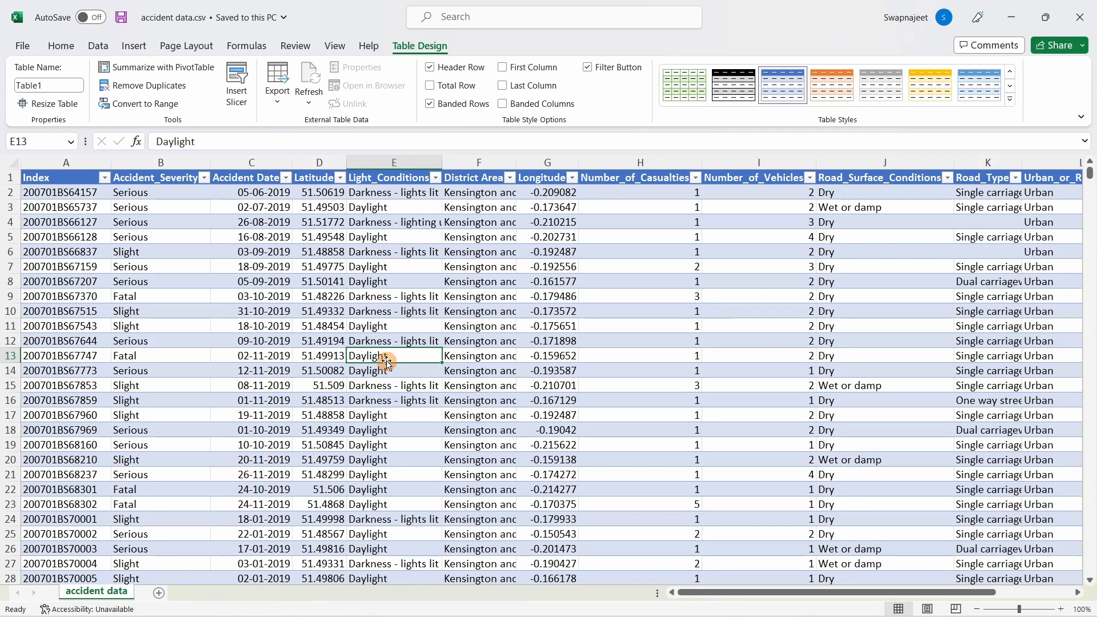
{"action": "left_click", "coordinate": [561, 446]}
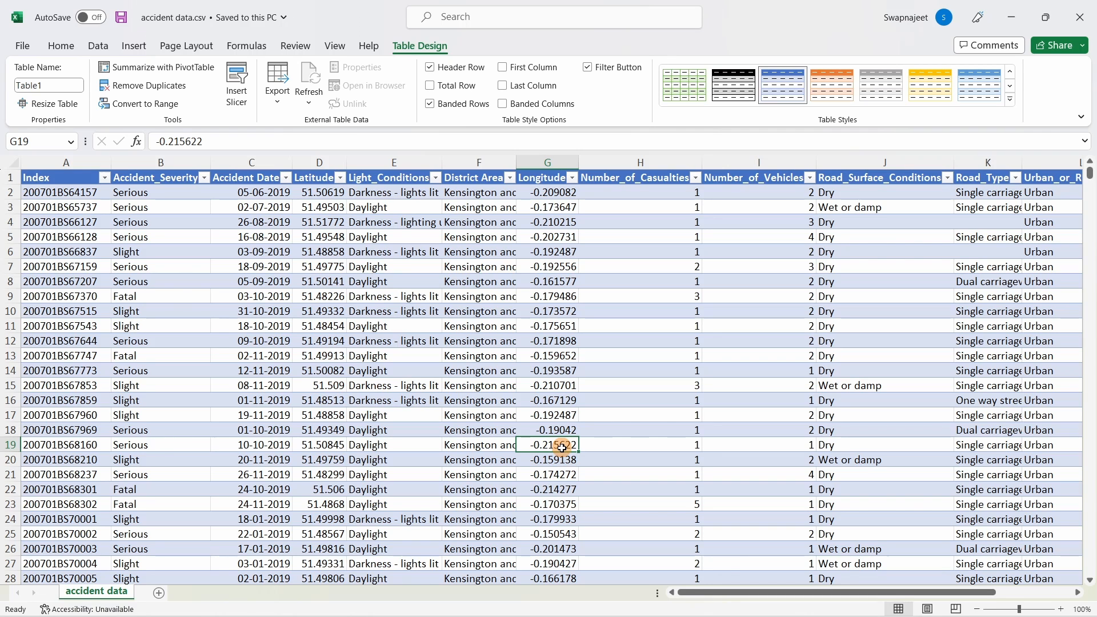
{"action": "left_click", "coordinate": [502, 489]}
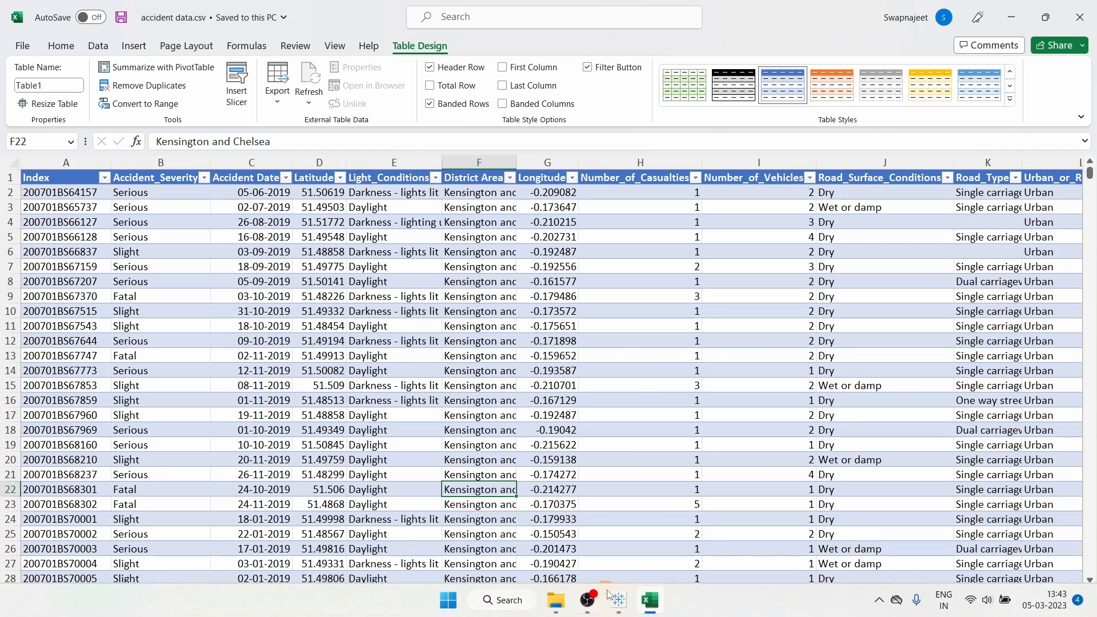
{"action": "left_click", "coordinate": [621, 490]}
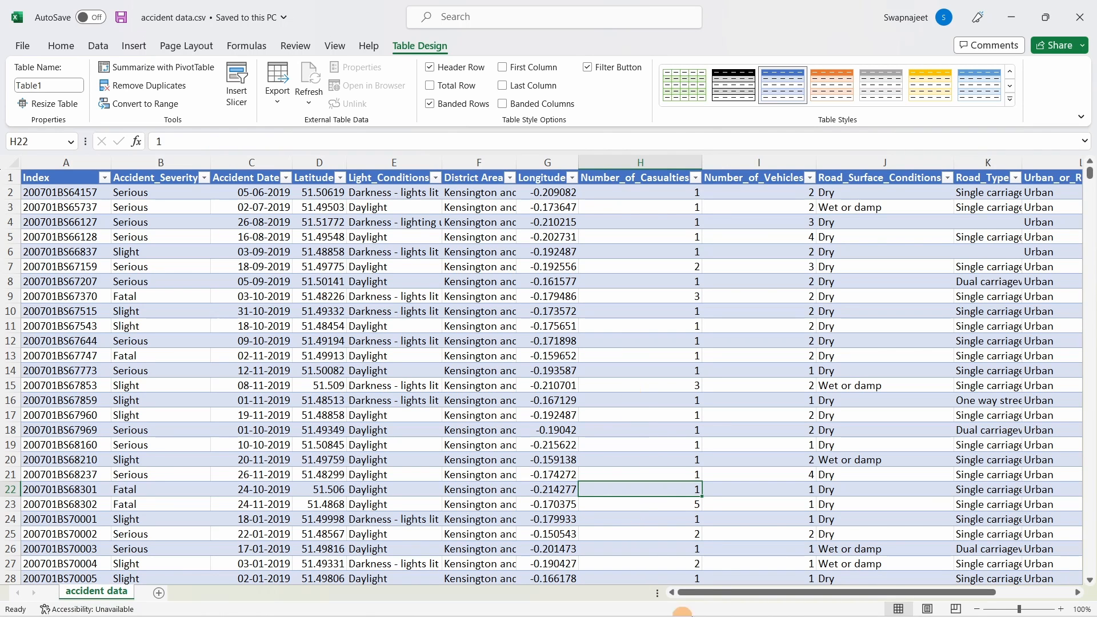
Step: Switch to the empty Book1 workbook in Tableau and connect it to the text file accident data.csv in the Data folder
{"action": "mouse_move", "coordinate": [618, 601]}
{"action": "left_click", "coordinate": [678, 536]}
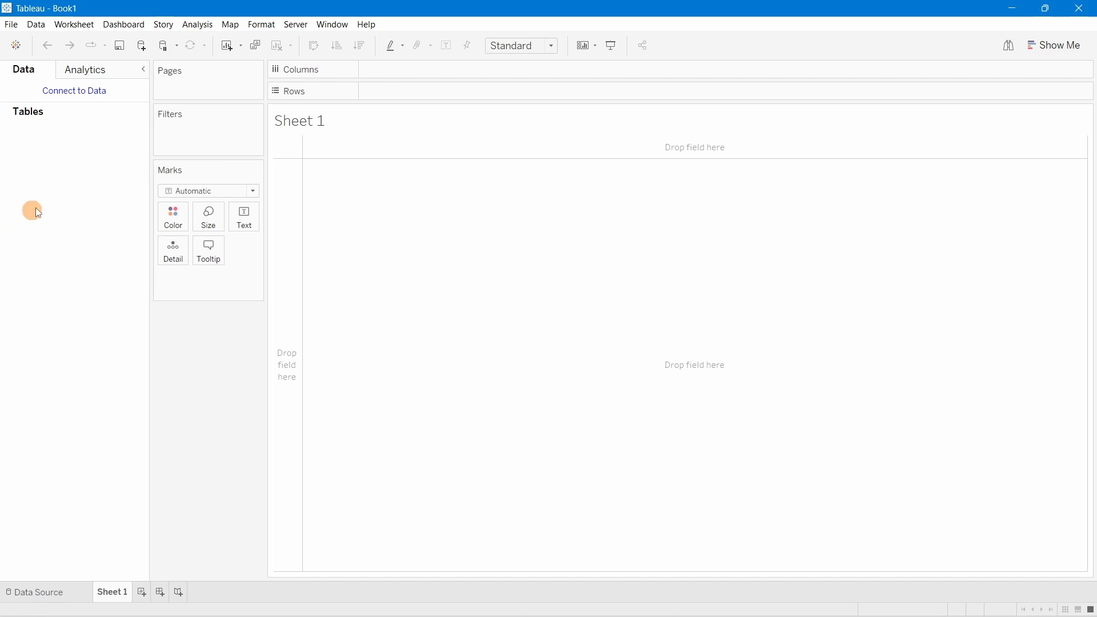
{"action": "left_click", "coordinate": [75, 92]}
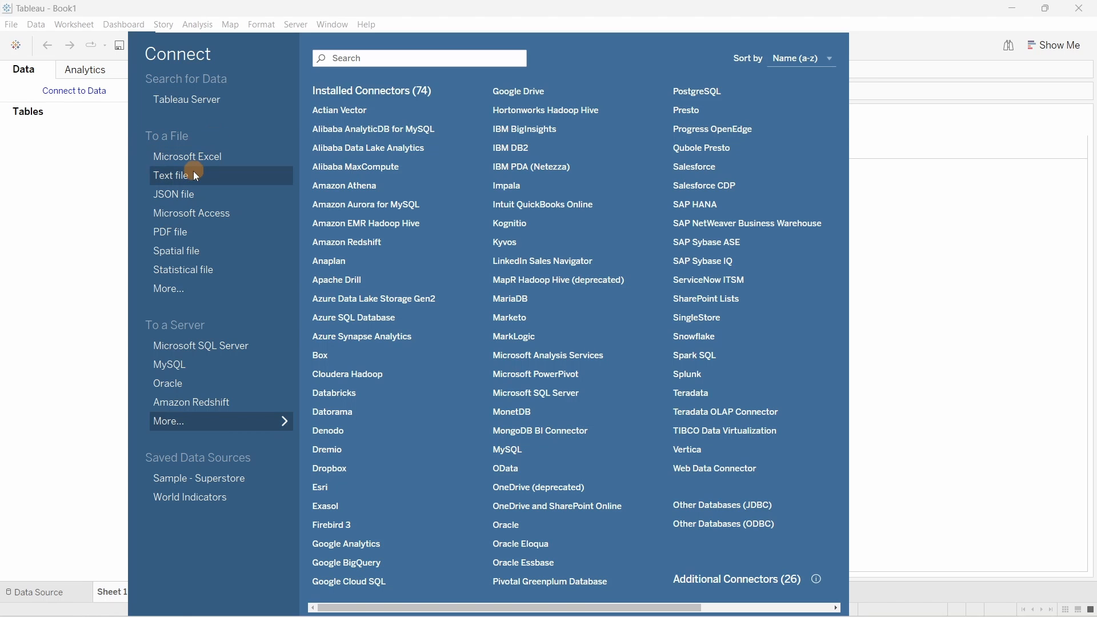
{"action": "left_click", "coordinate": [176, 177]}
{"action": "left_click", "coordinate": [99, 265]}
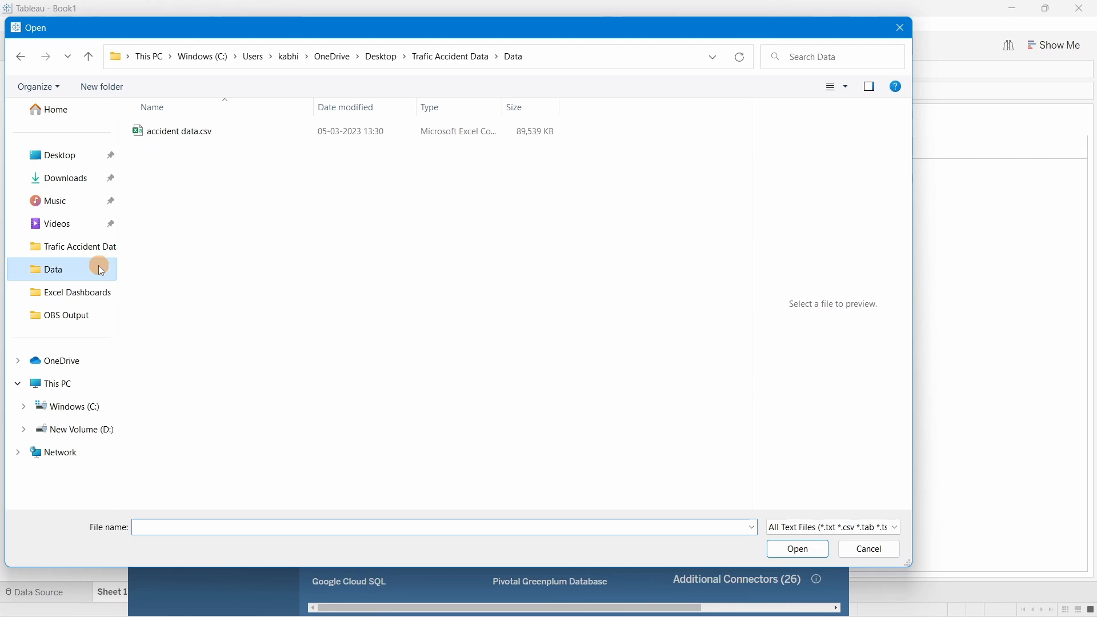
{"action": "left_click", "coordinate": [169, 132]}
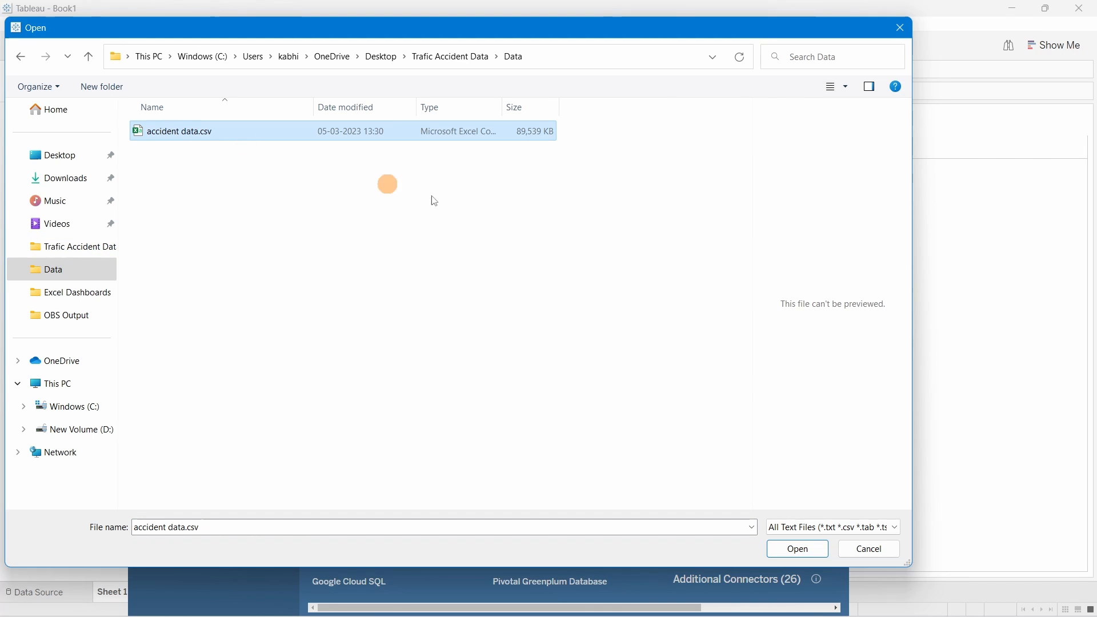
{"action": "left_click", "coordinate": [779, 553]}
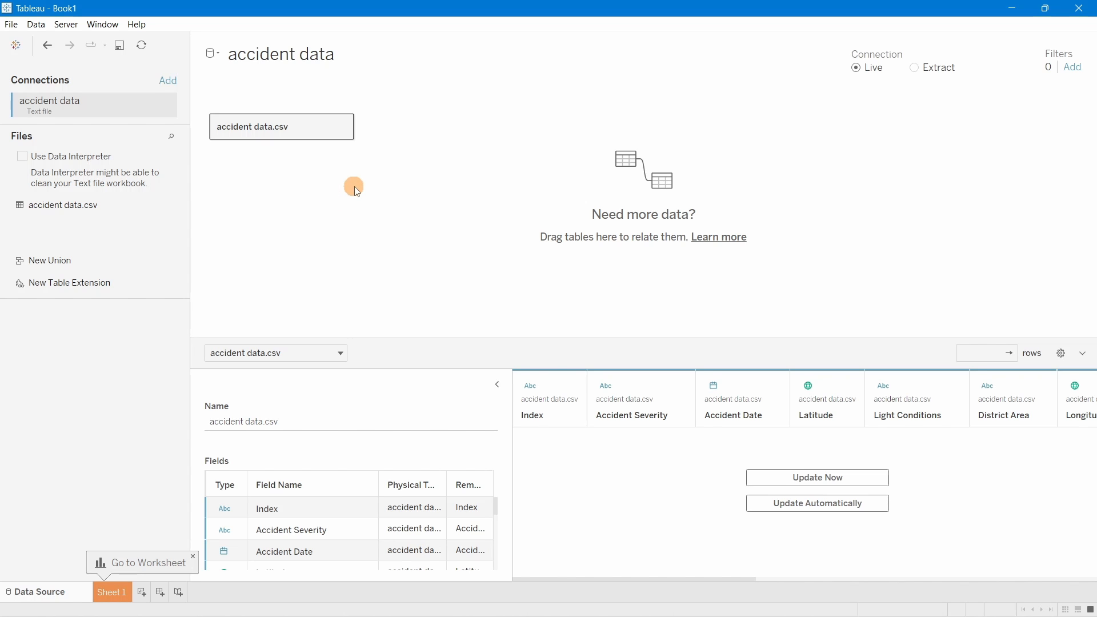
Step: Enlarge the data preview area of the data source page and load the preview rows of accident data.csv
{"action": "left_click_drag", "start_coordinate": [384, 338], "coordinate": [372, 182]}
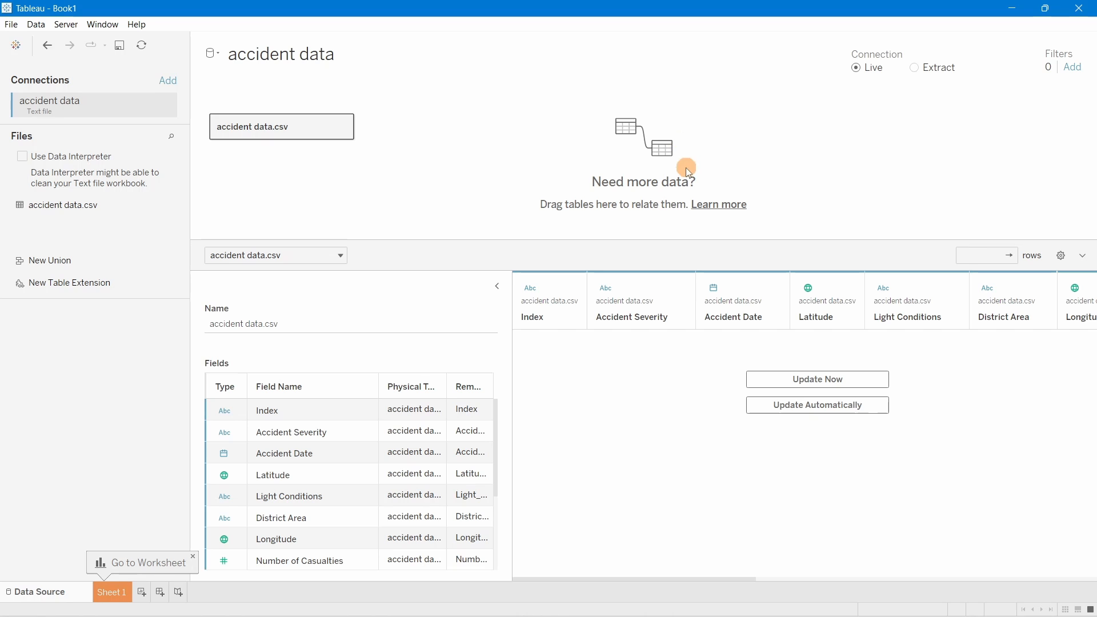
{"action": "double_click", "coordinate": [307, 129]}
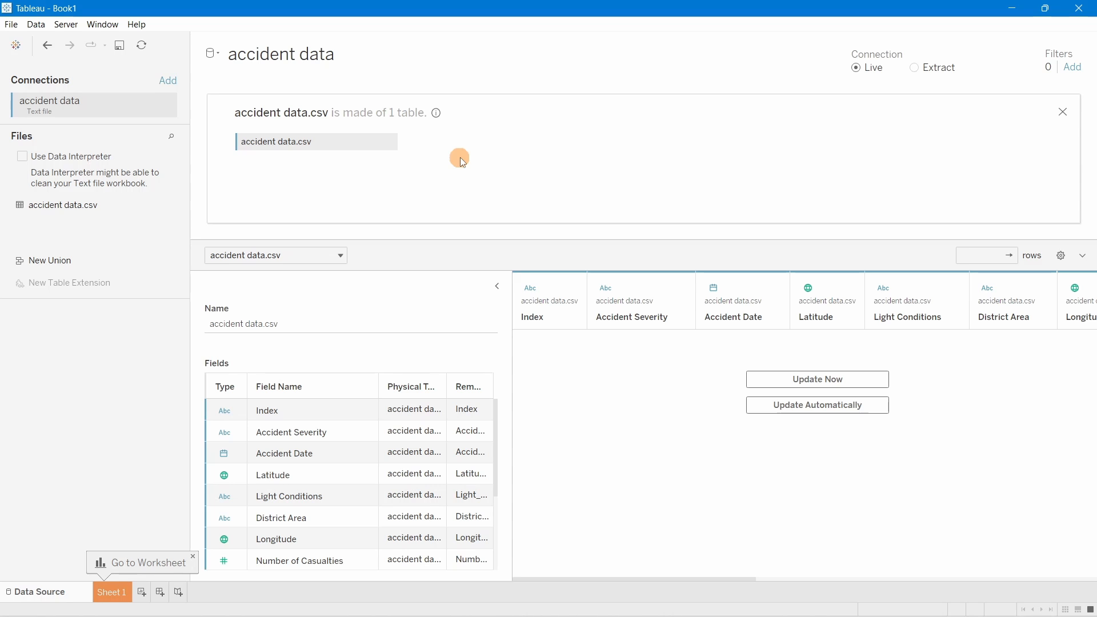
{"action": "left_click", "coordinate": [1064, 115]}
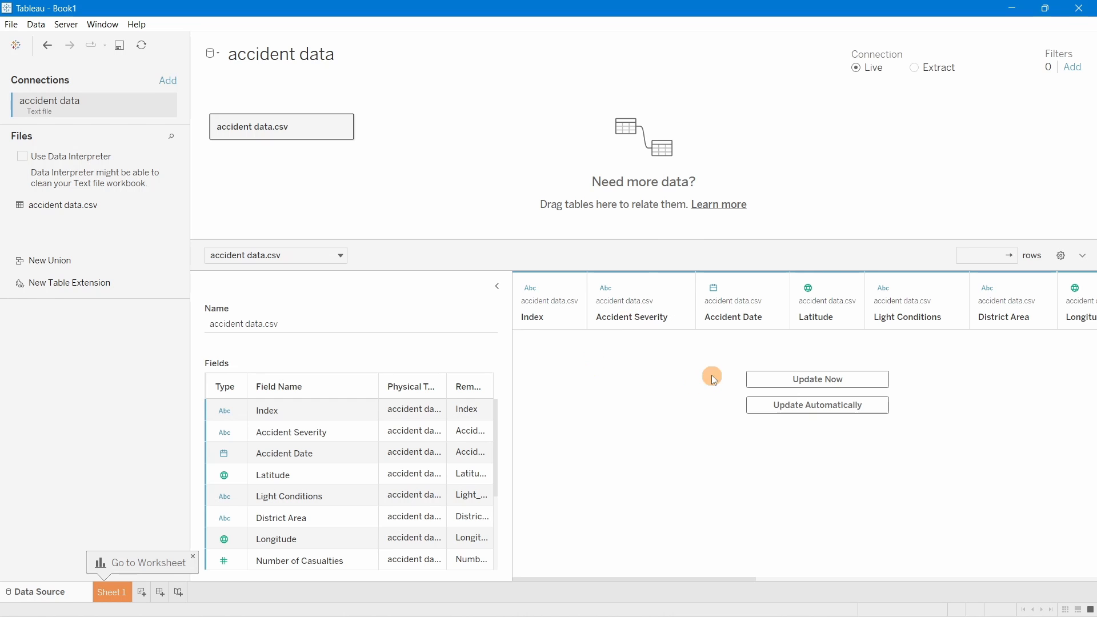
{"action": "left_click", "coordinate": [760, 377]}
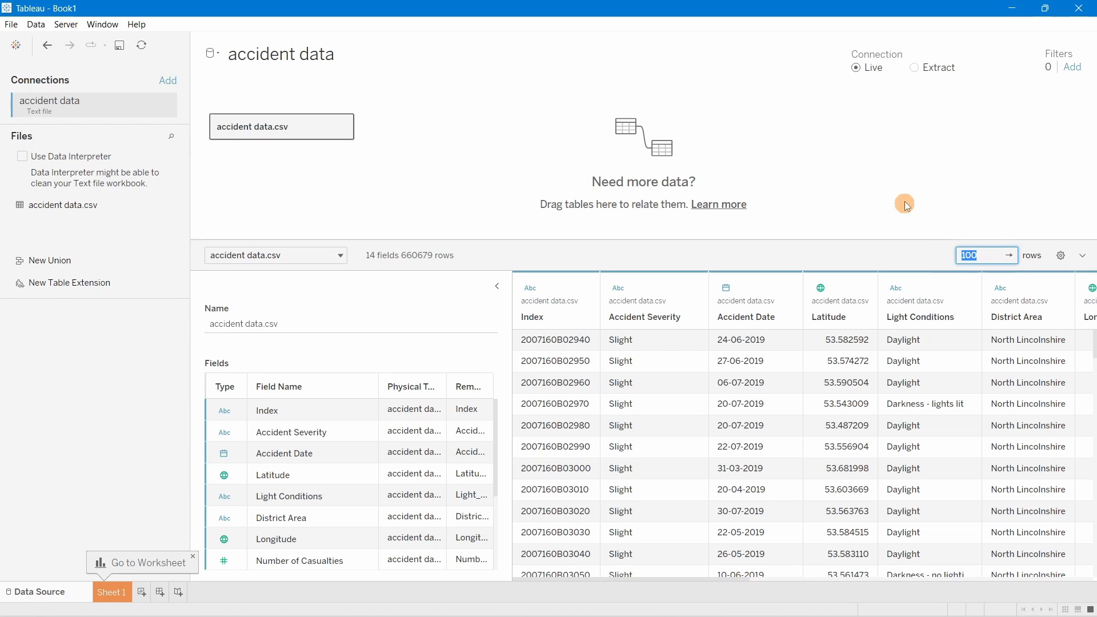
Step: Examine the field names and data types listed for accident data.csv
{"action": "left_click_drag", "start_coordinate": [555, 582], "coordinate": [517, 574]}
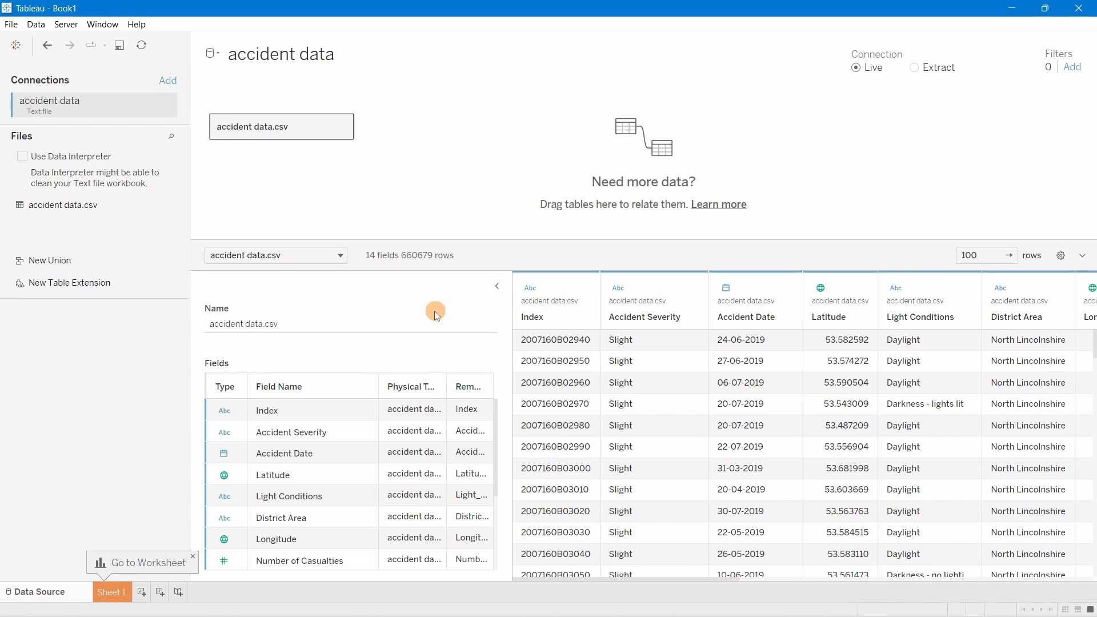
{"action": "scroll", "coordinate": [269, 458], "scroll_direction": "down", "scroll_amount": 3}
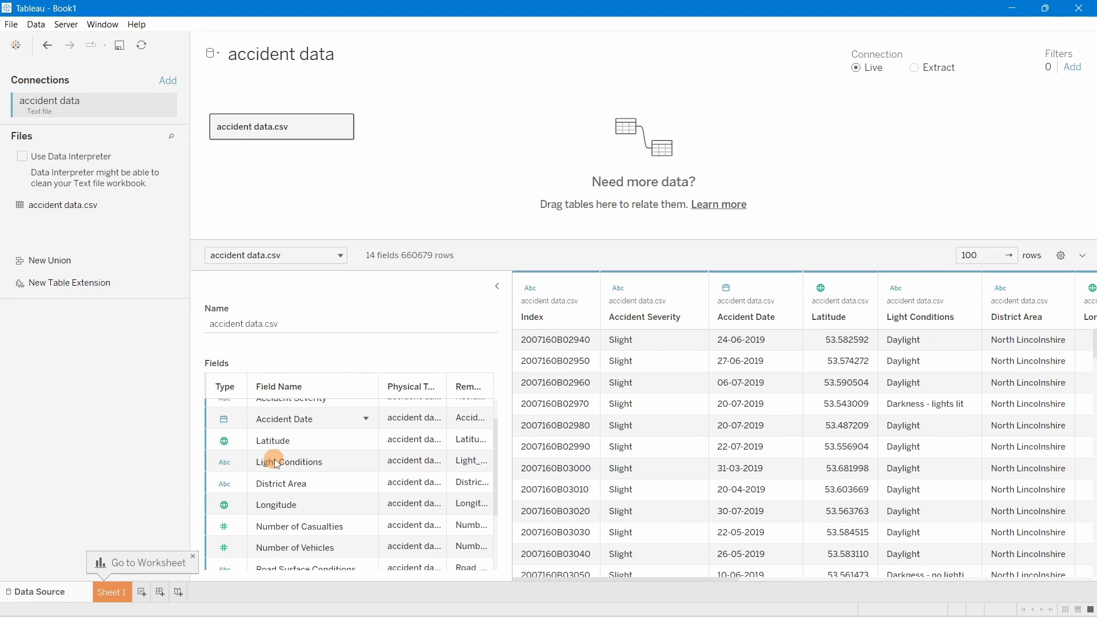
{"action": "scroll", "coordinate": [301, 482], "scroll_direction": "up", "scroll_amount": 3}
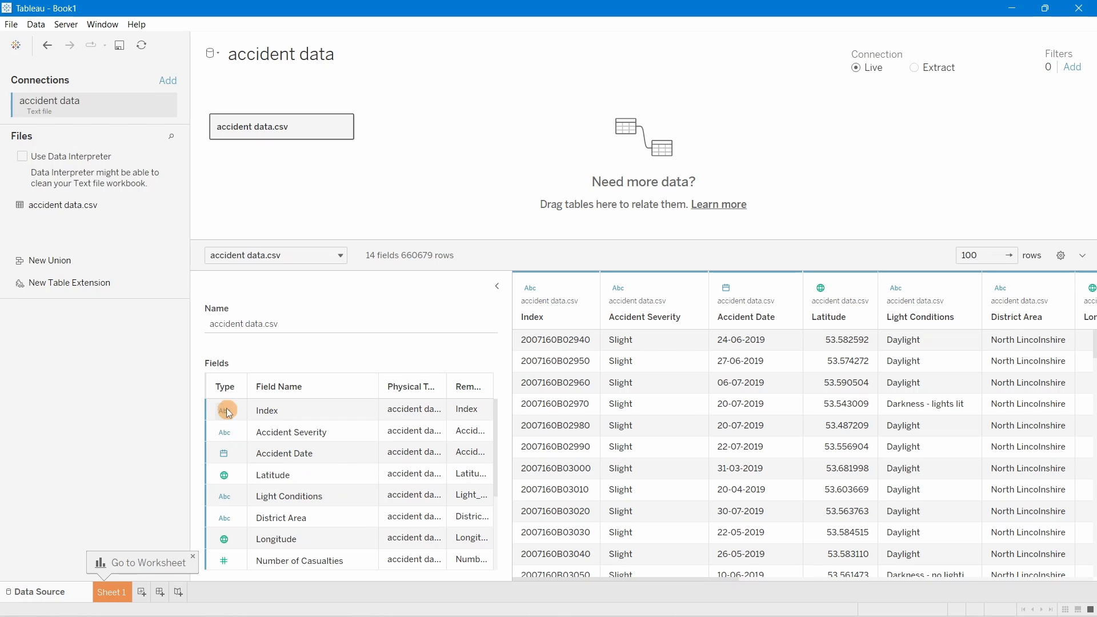
{"action": "scroll", "coordinate": [230, 423], "scroll_direction": "down", "scroll_amount": 3}
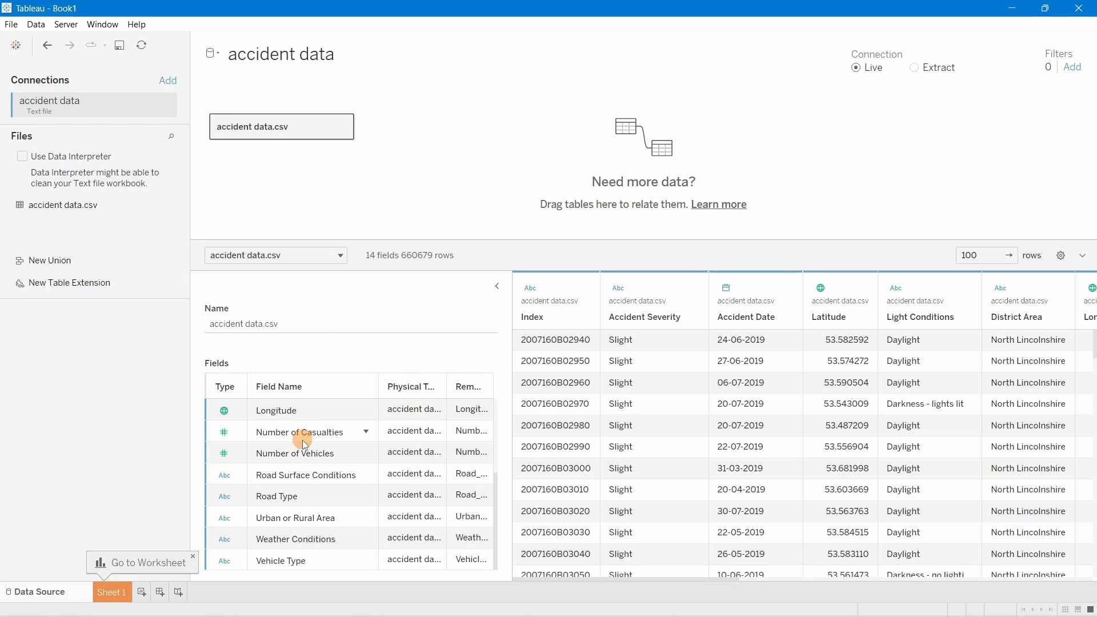
{"action": "scroll", "coordinate": [295, 433], "scroll_direction": "up", "scroll_amount": 2}
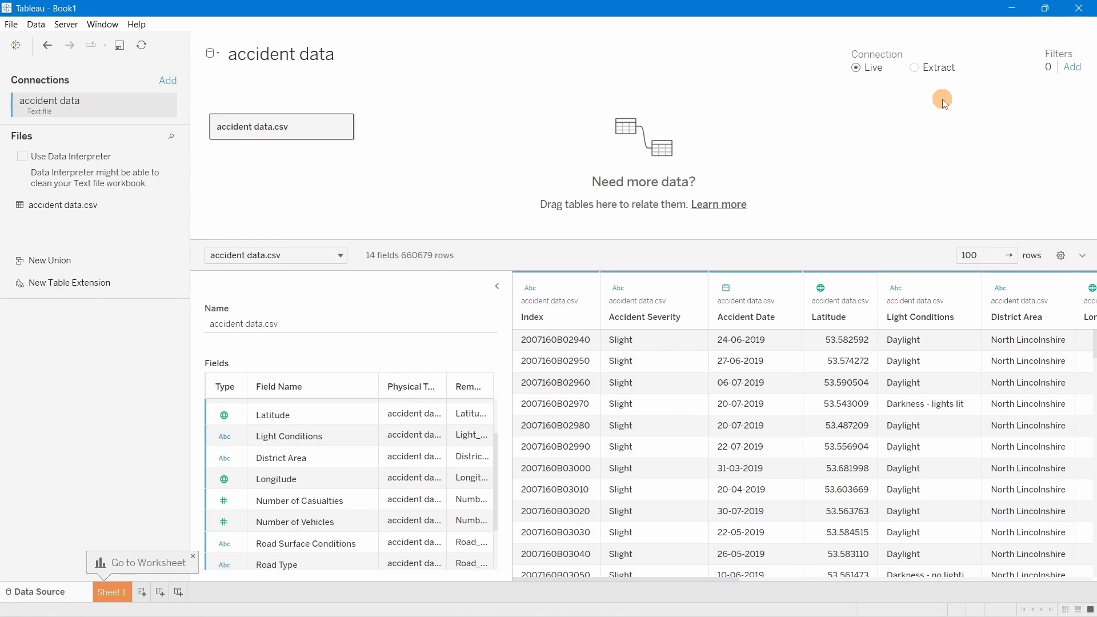
Step: Change the connection to Extract, save it as accident data hyperfile.hyper in the Trafic Accident Data folder, and open Sheet 1
{"action": "left_click", "coordinate": [919, 69]}
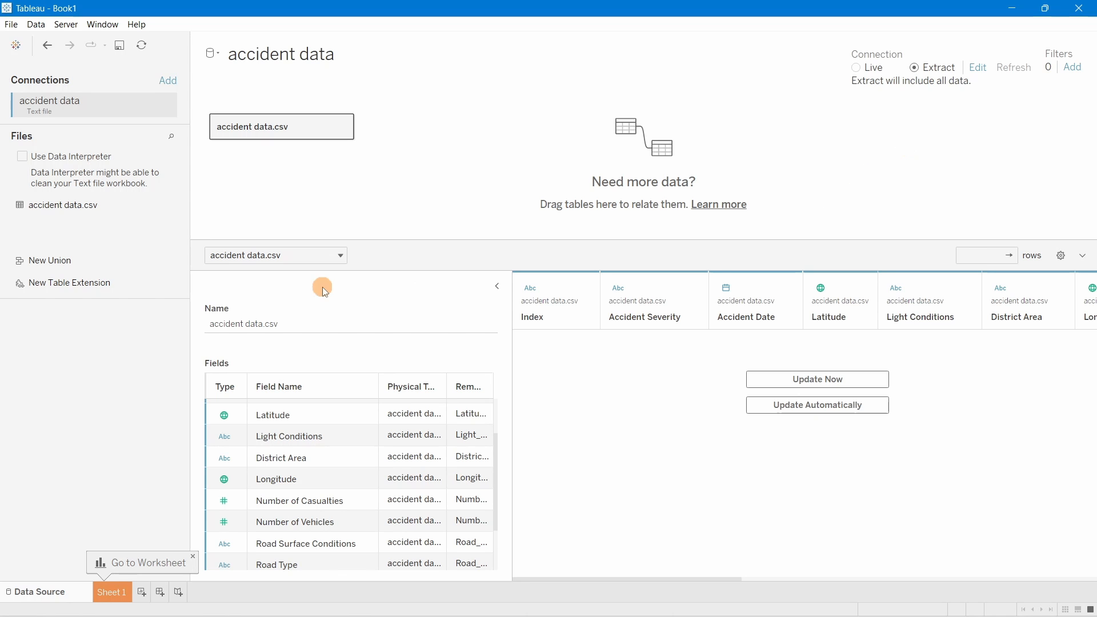
{"action": "left_click", "coordinate": [117, 594]}
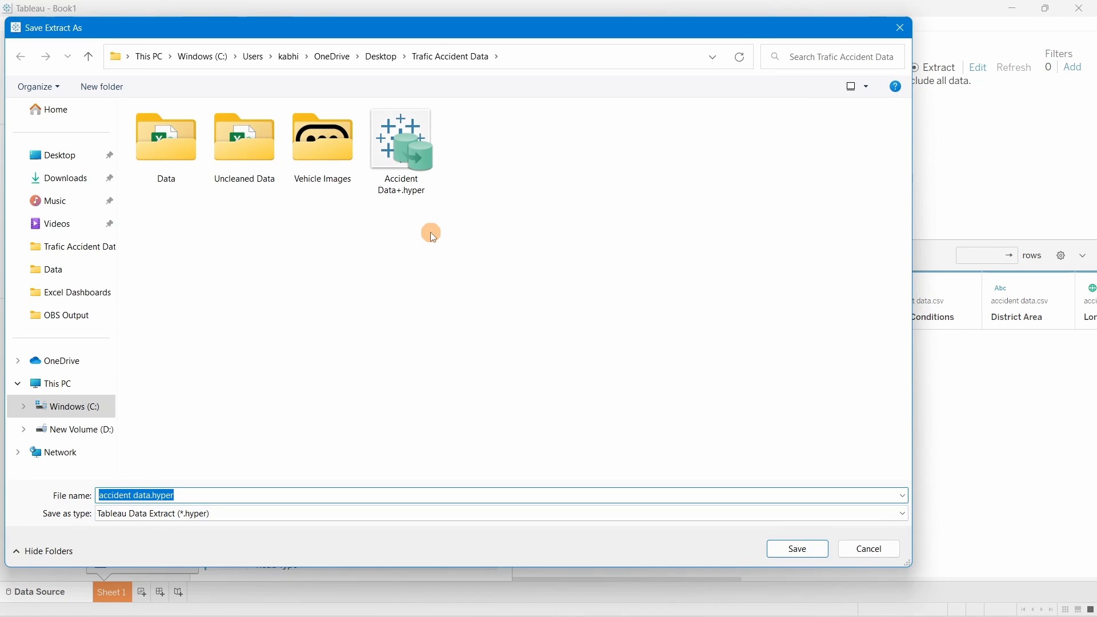
{"action": "left_click", "coordinate": [157, 496]}
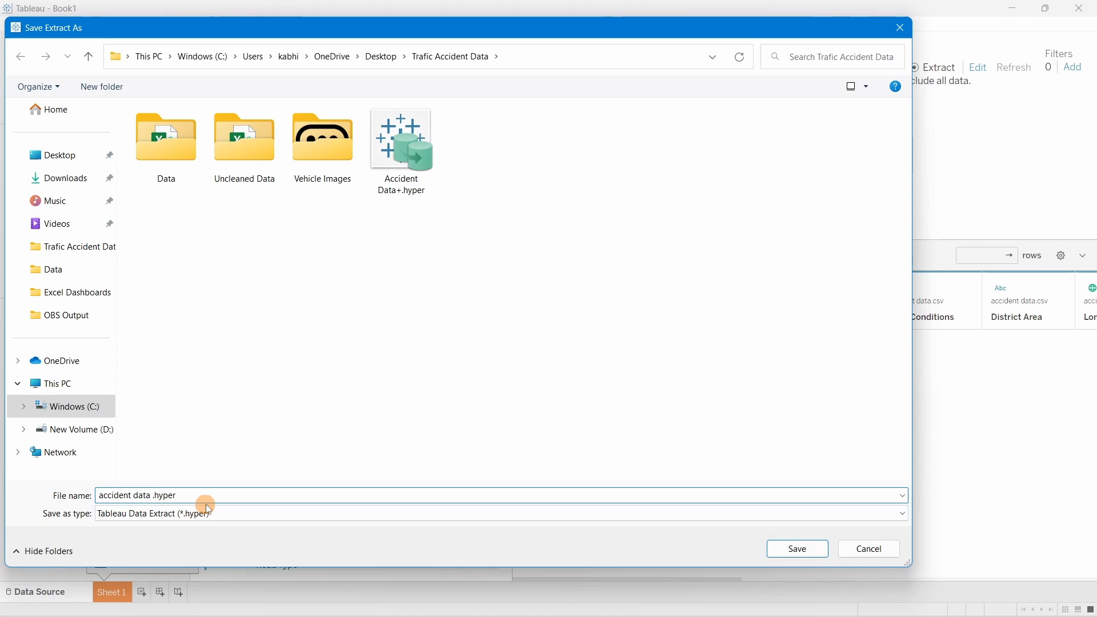
{"action": "type", "text": "hyperfile"}
{"action": "left_click", "coordinate": [817, 548]}
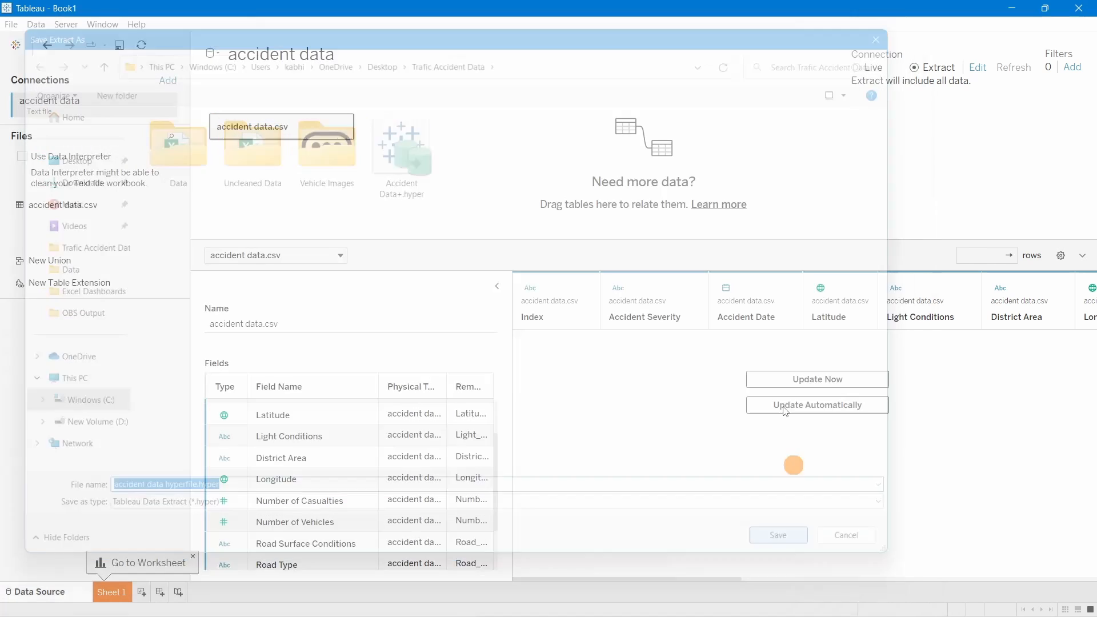
{"action": "left_click", "coordinate": [113, 593]}
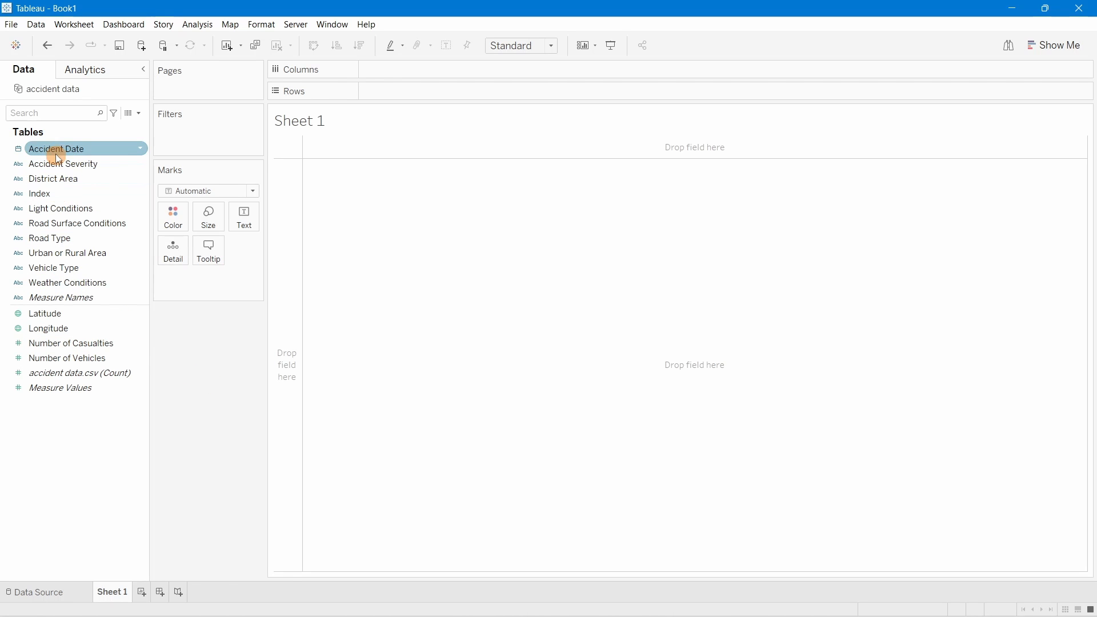
Step: Try Accident Date by year on the rows of Sheet 1 and remove it from the view again
{"action": "left_click_drag", "start_coordinate": [57, 149], "coordinate": [409, 94]}
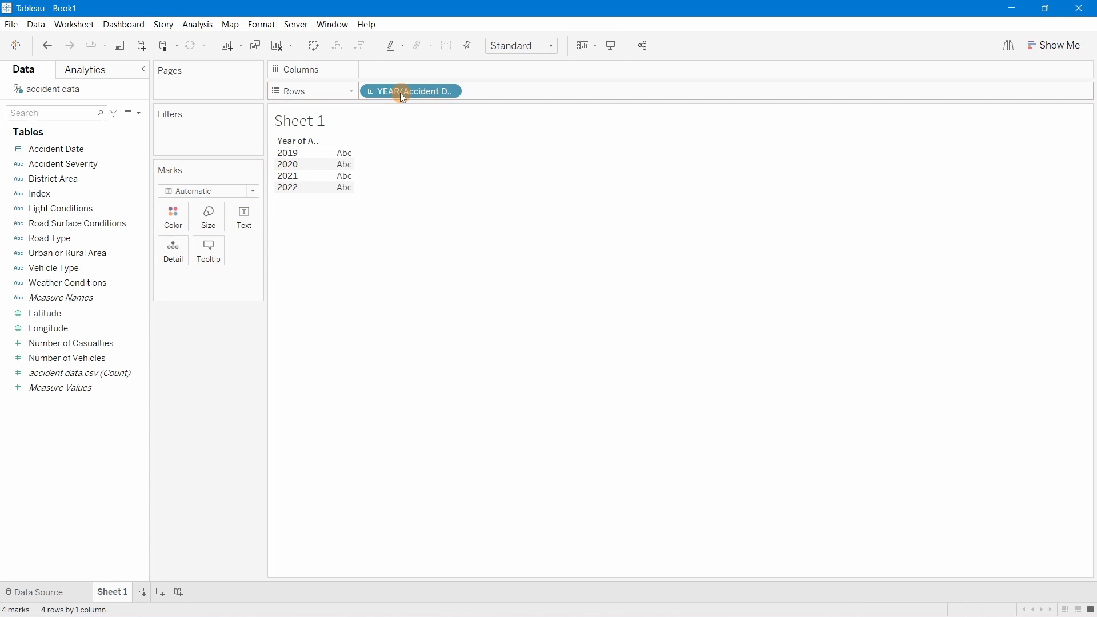
{"action": "left_click_drag", "start_coordinate": [392, 91], "coordinate": [537, 305]}
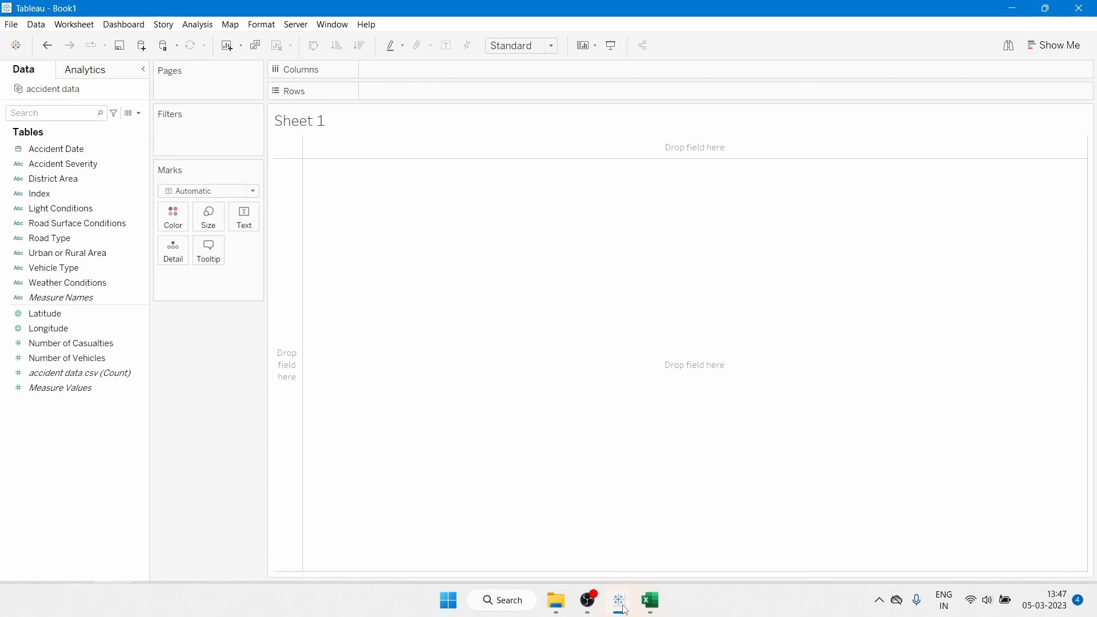
Step: Switch to the finished Accident Dashboard workbook and inspect the details of the Total Accidents KPI
{"action": "mouse_move", "coordinate": [619, 601]}
{"action": "left_click", "coordinate": [573, 553]}
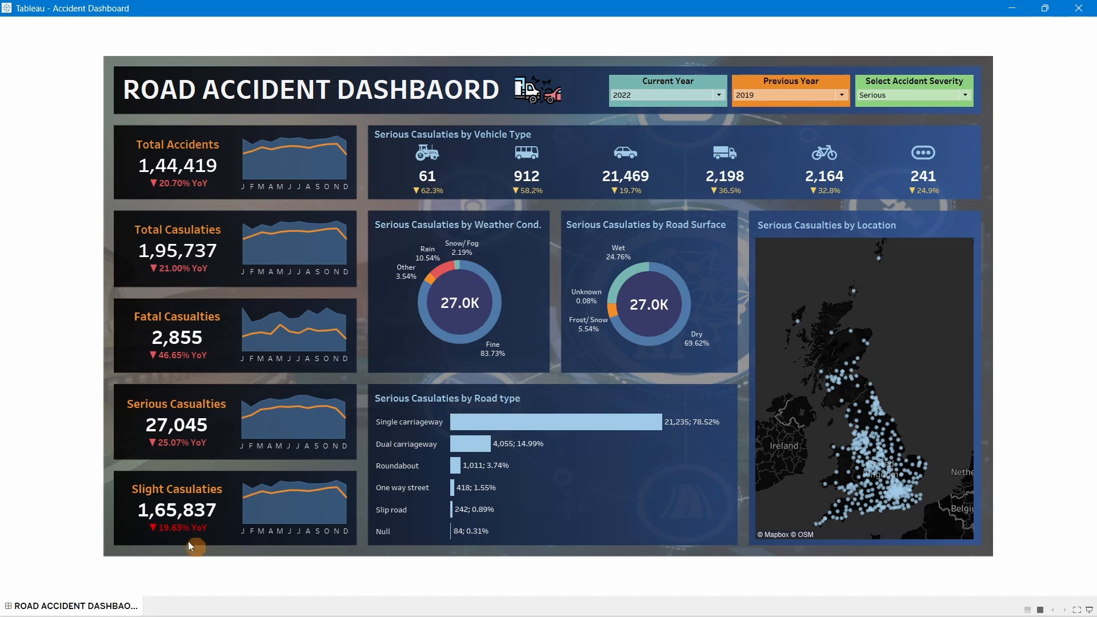
{"action": "mouse_move", "coordinate": [155, 165]}
{"action": "mouse_move", "coordinate": [175, 146]}
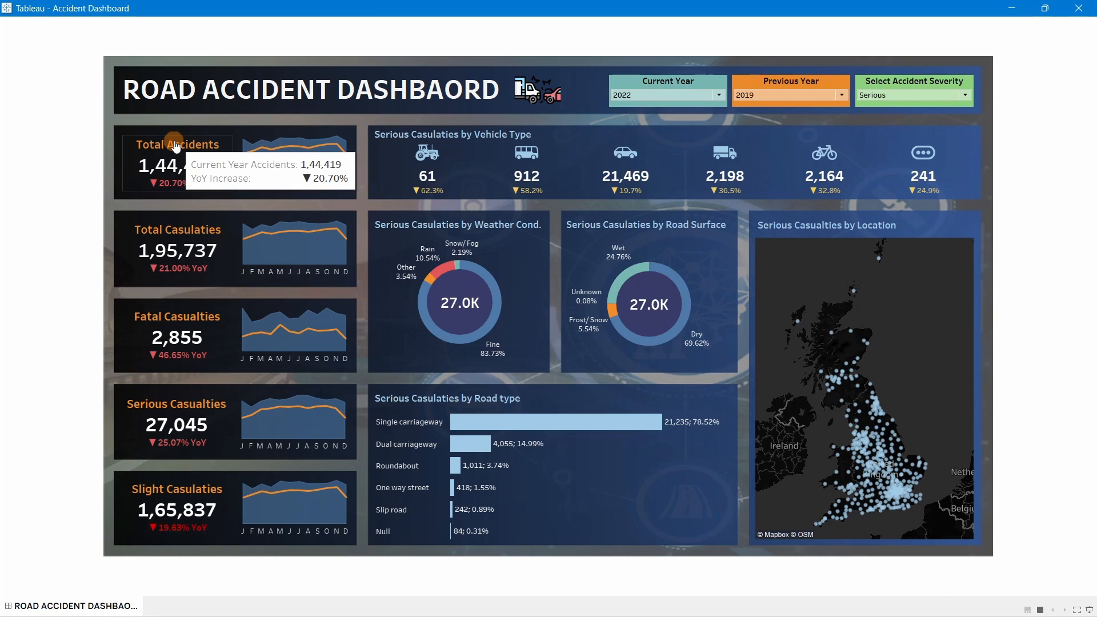
Step: Switch back to the Book1 workbook and rename Sheet 1 as Total Accidents
{"action": "key", "text": "alt+Tab"}
{"action": "double_click", "coordinate": [105, 592]}
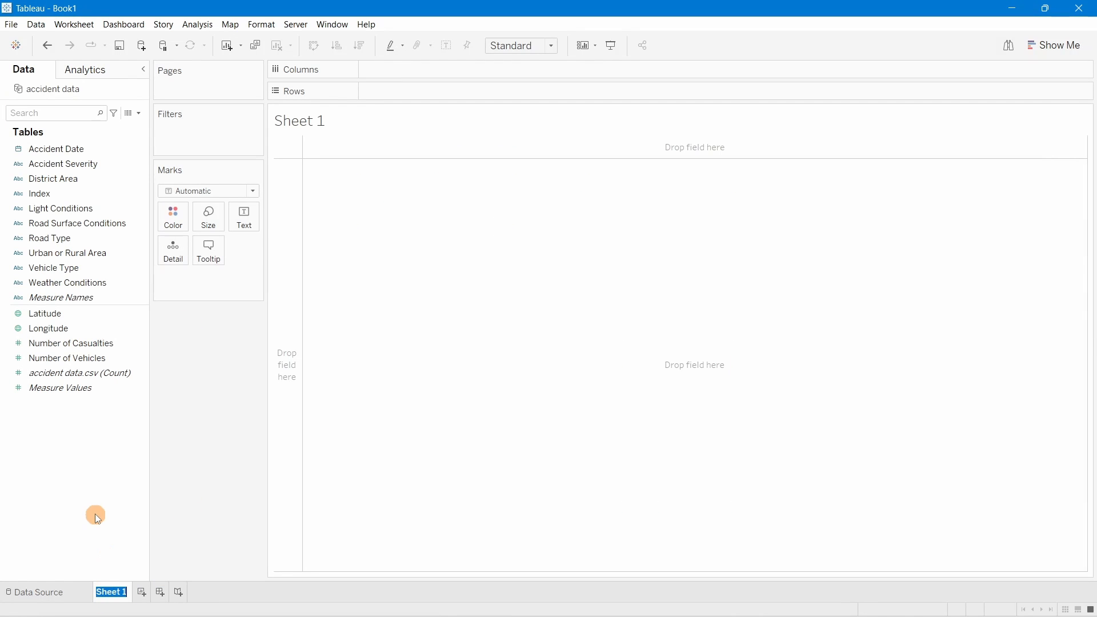
{"action": "type", "text": "Total Accidents"}
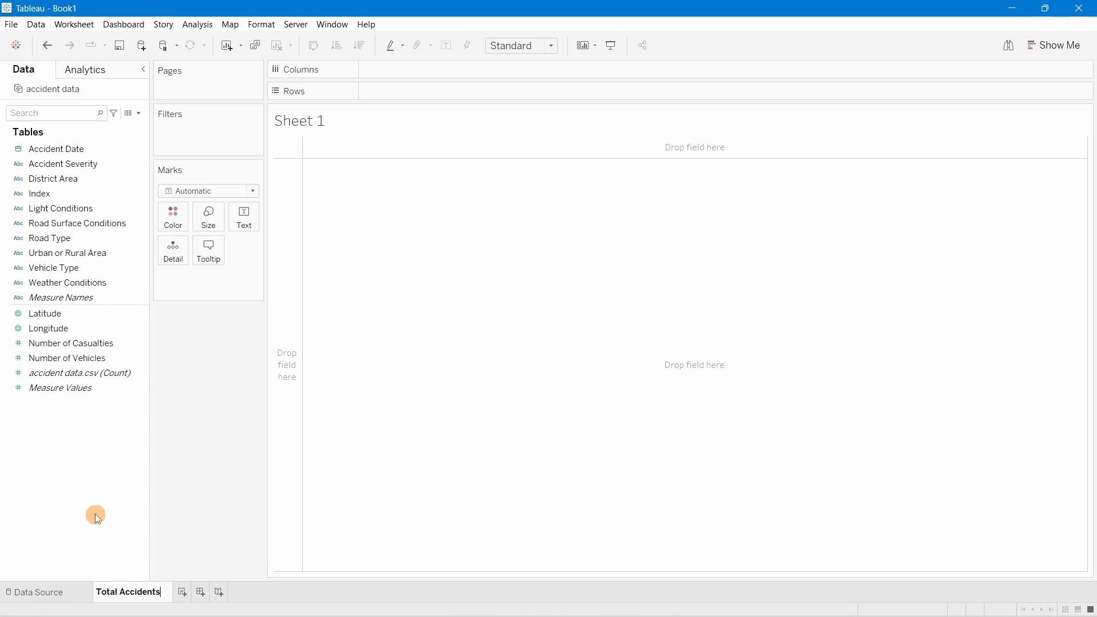
{"action": "key", "text": "Return"}
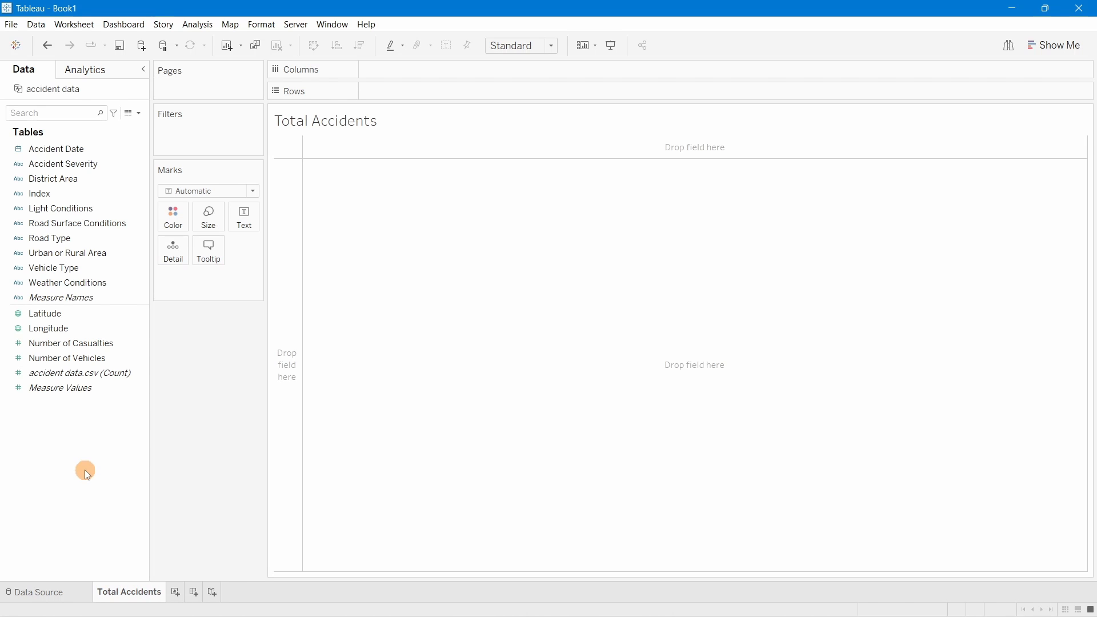
Step: Switch to the finished Accident Dashboard workbook and look at its Current Year selector
{"action": "mouse_move", "coordinate": [134, 297]}
{"action": "left_mouse_down"}
{"action": "mouse_move", "coordinate": [164, 108]}
{"action": "mouse_move", "coordinate": [282, 478]}
{"action": "mouse_move", "coordinate": [154, 407]}
{"action": "left_mouse_up"}
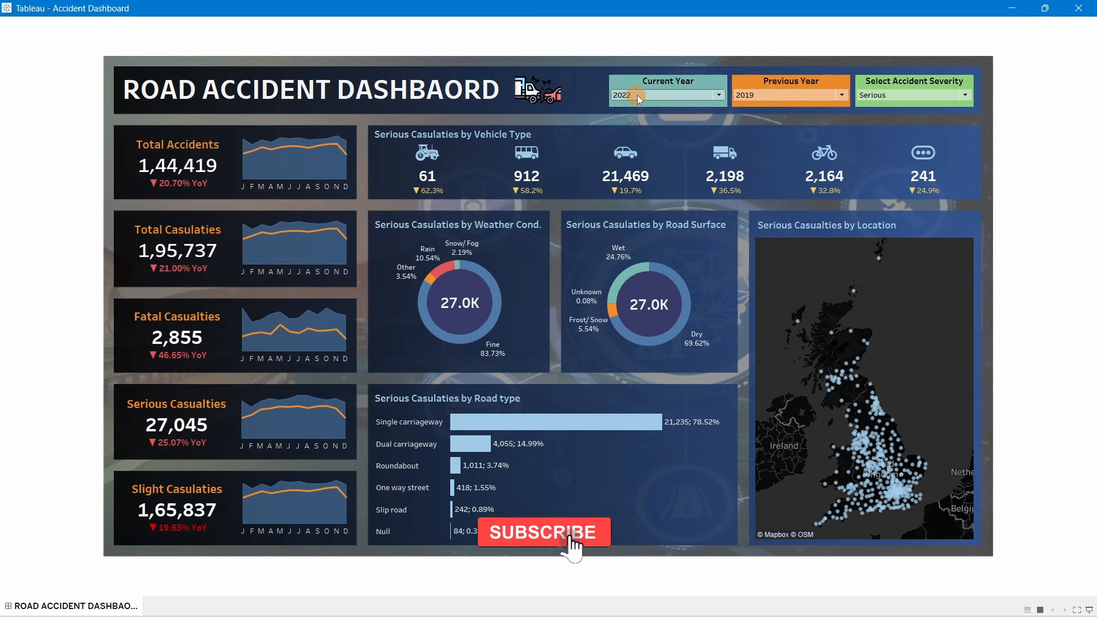
{"action": "left_click", "coordinate": [638, 96]}
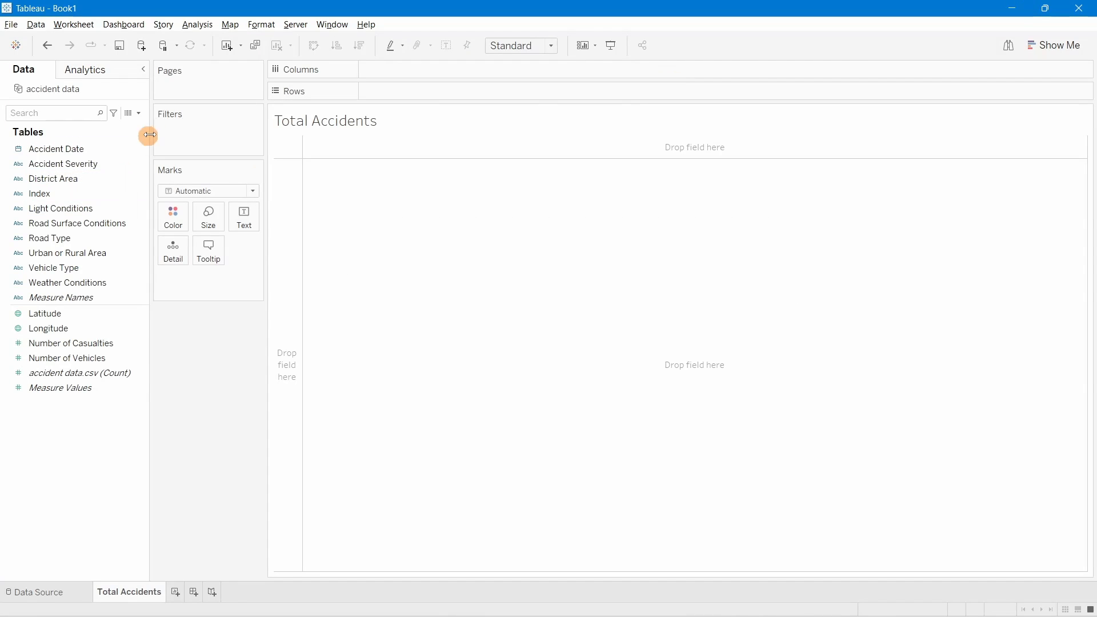
Step: Try a new parameter named Curreny Year with data type Integer and List values, and check which fields can supply its values
{"action": "left_click", "coordinate": [139, 113]}
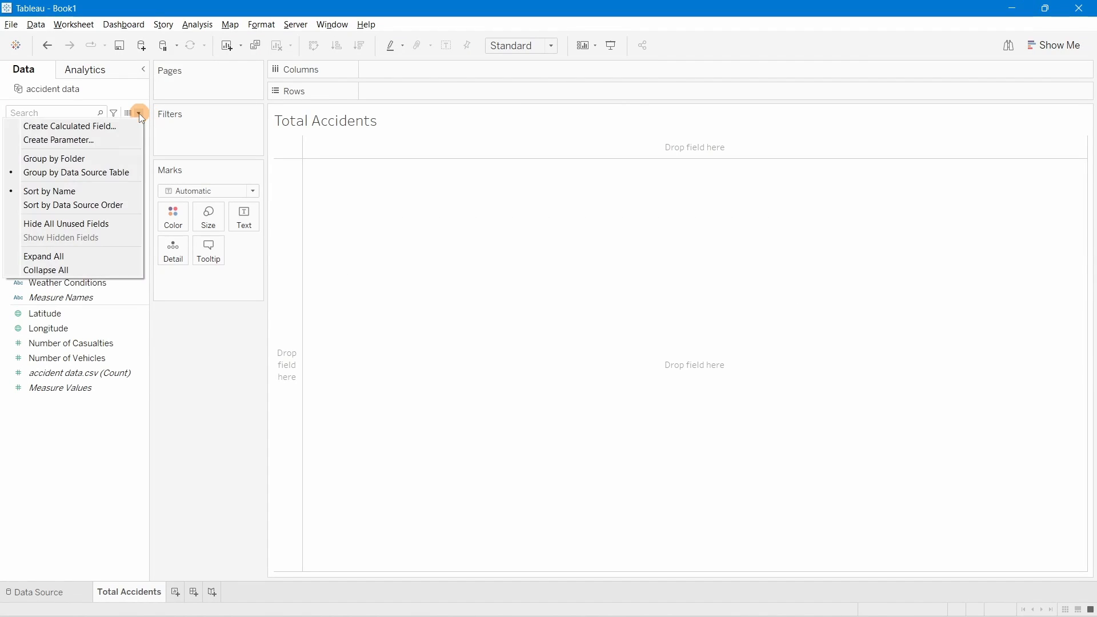
{"action": "left_click", "coordinate": [102, 138]}
{"action": "left_click_drag", "start_coordinate": [428, 185], "coordinate": [353, 189]}
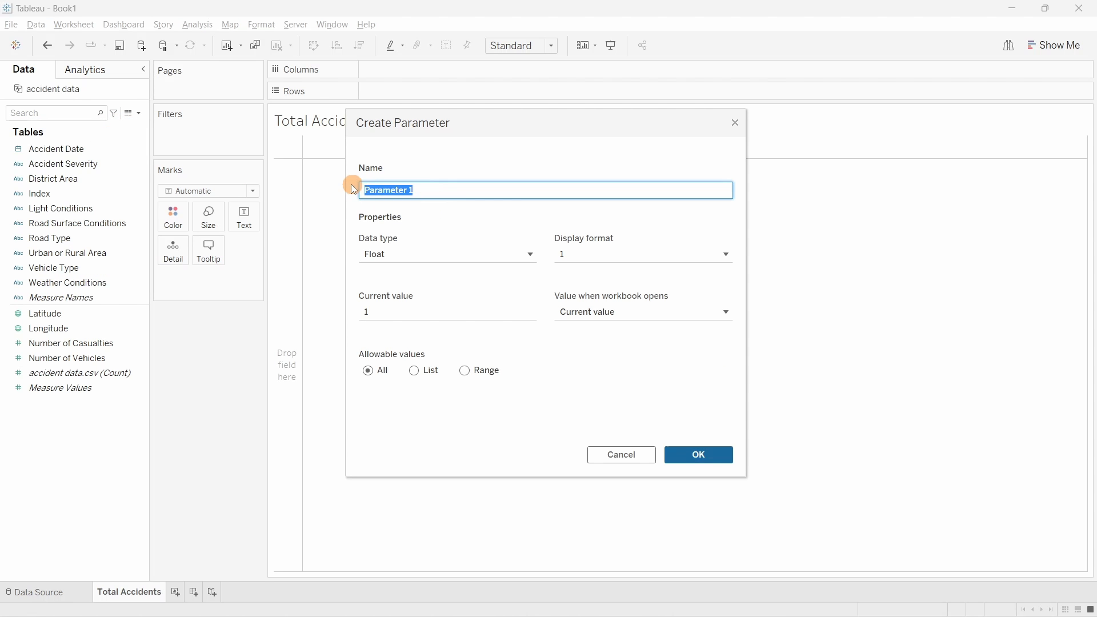
{"action": "type", "text": "Curreny Year"}
{"action": "left_click", "coordinate": [384, 258]}
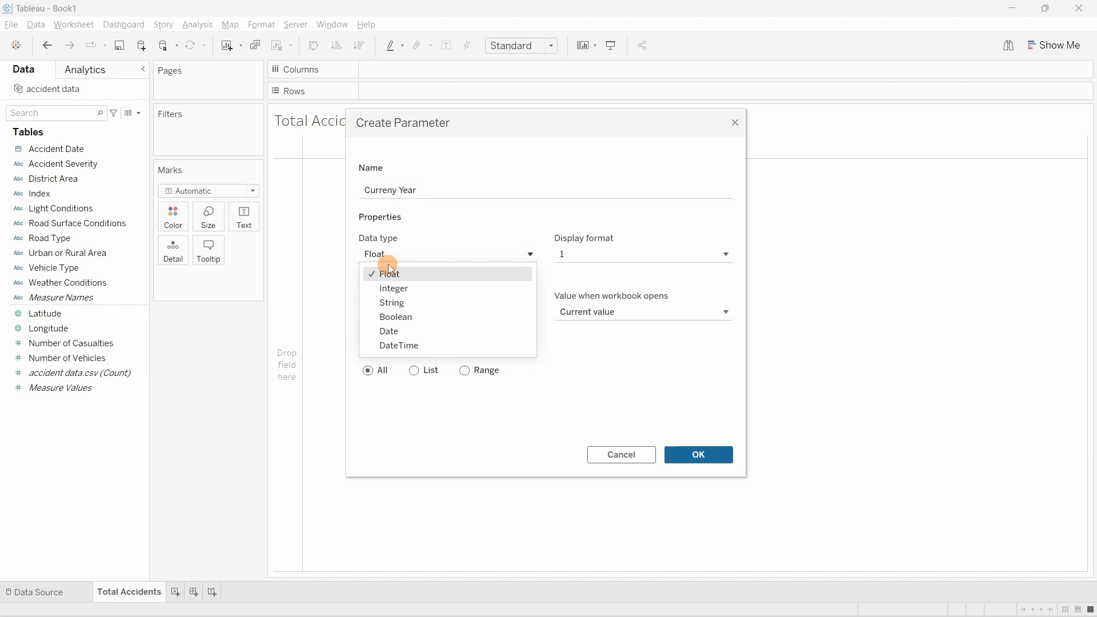
{"action": "left_click", "coordinate": [393, 288]}
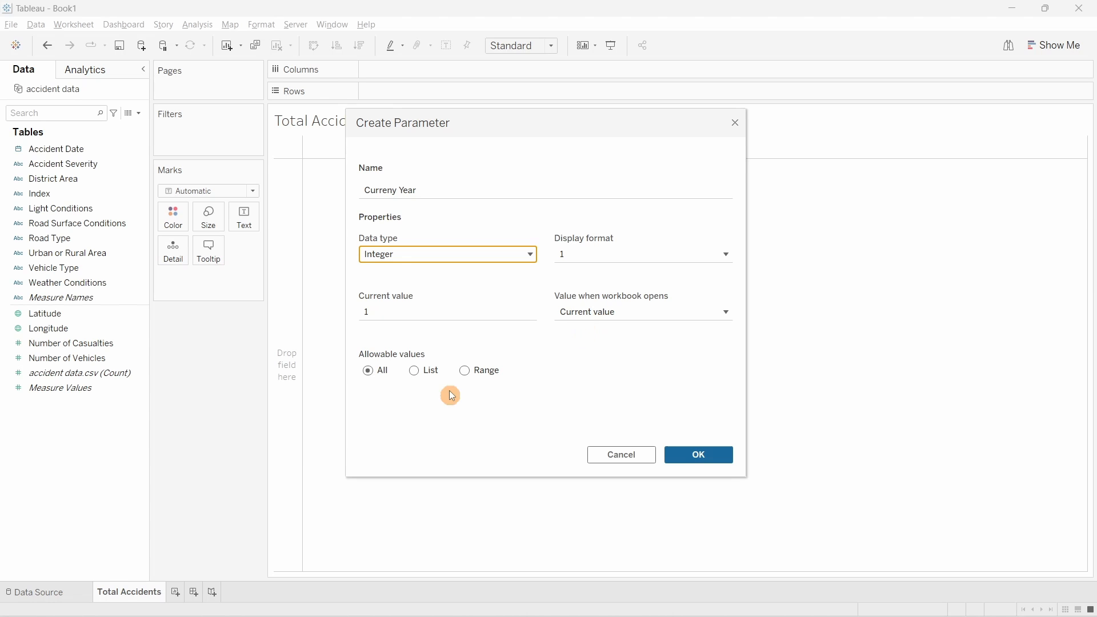
{"action": "left_click", "coordinate": [426, 371]}
{"action": "left_click", "coordinate": [645, 437]}
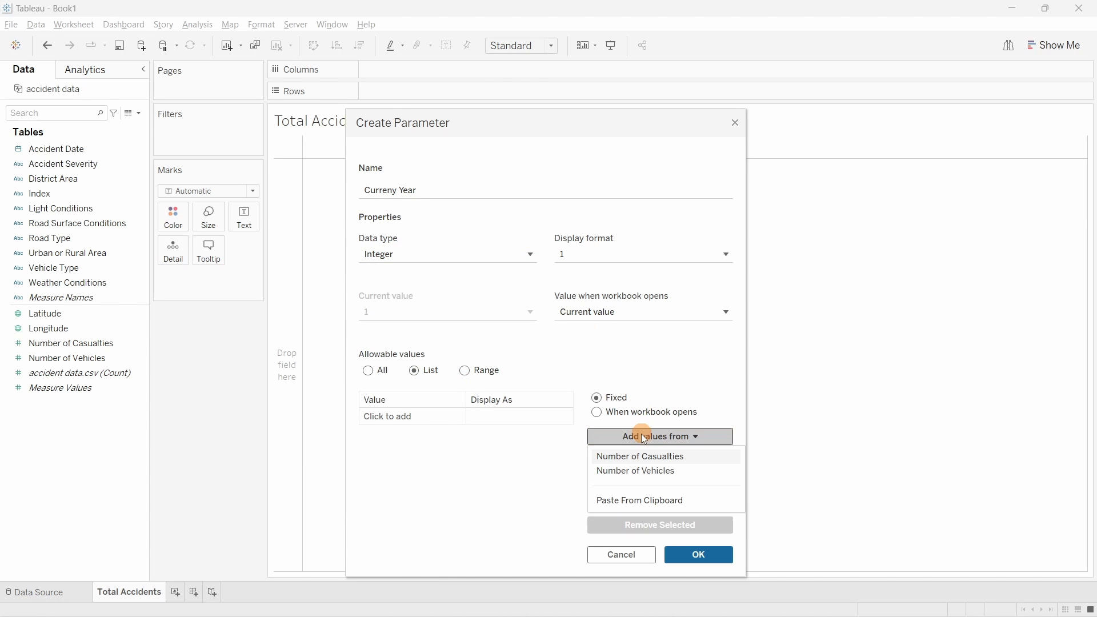
{"action": "left_click", "coordinate": [447, 478]}
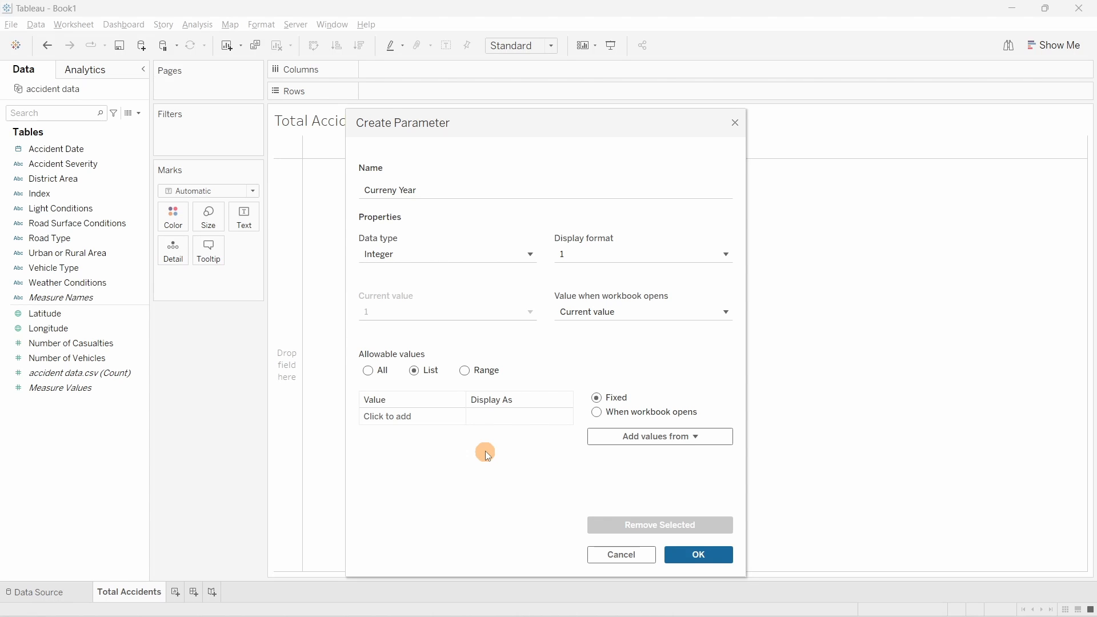
Step: Try the Date data type with list values from Accident Date, look through the list, and discard the parameter
{"action": "left_click", "coordinate": [639, 437]}
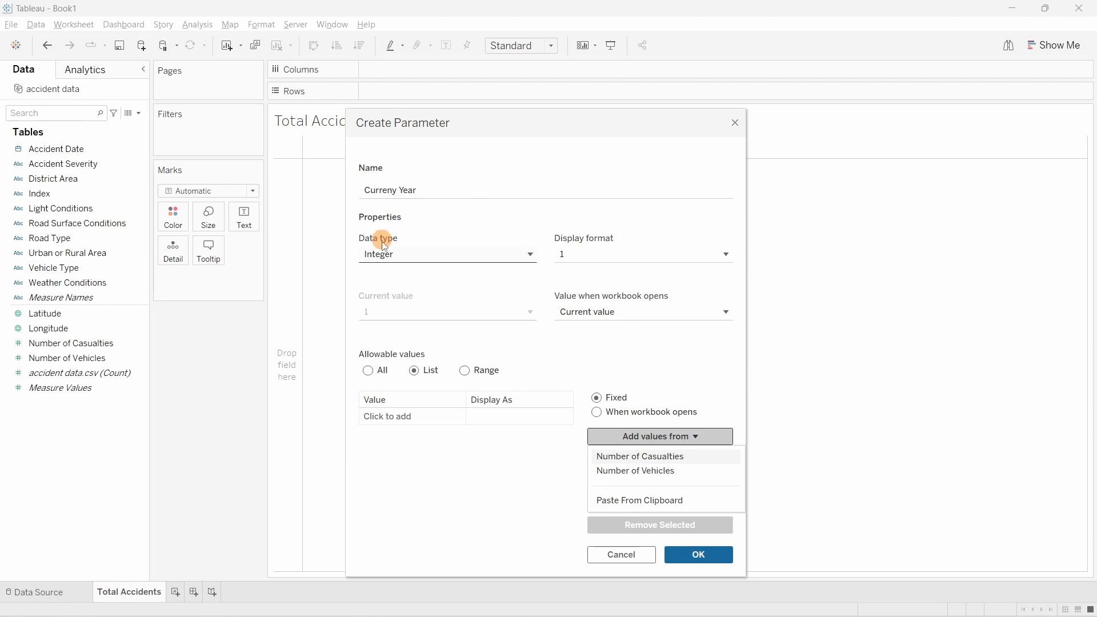
{"action": "left_click", "coordinate": [390, 254]}
{"action": "left_click", "coordinate": [396, 331]}
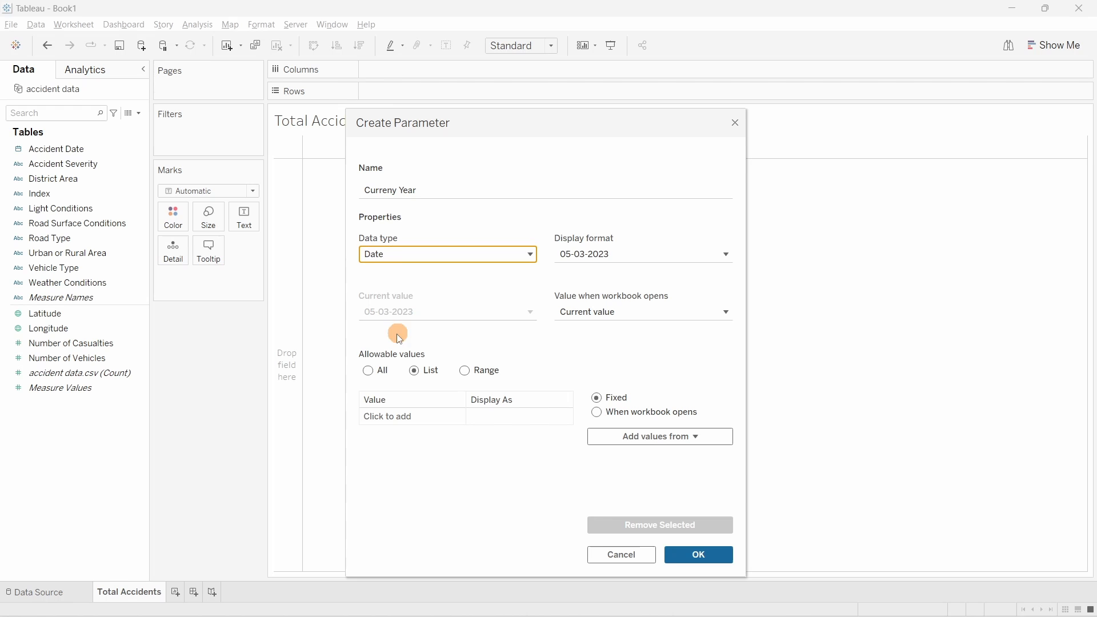
{"action": "left_click", "coordinate": [648, 436]}
{"action": "left_click", "coordinate": [627, 456]}
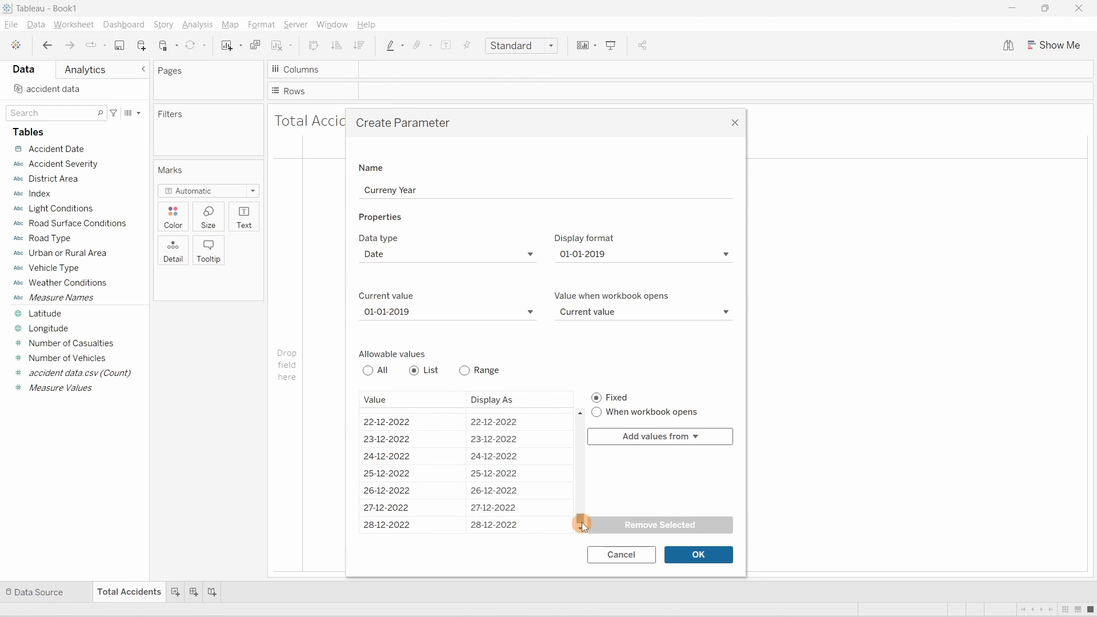
{"action": "left_click_drag", "start_coordinate": [582, 522], "coordinate": [585, 416]}
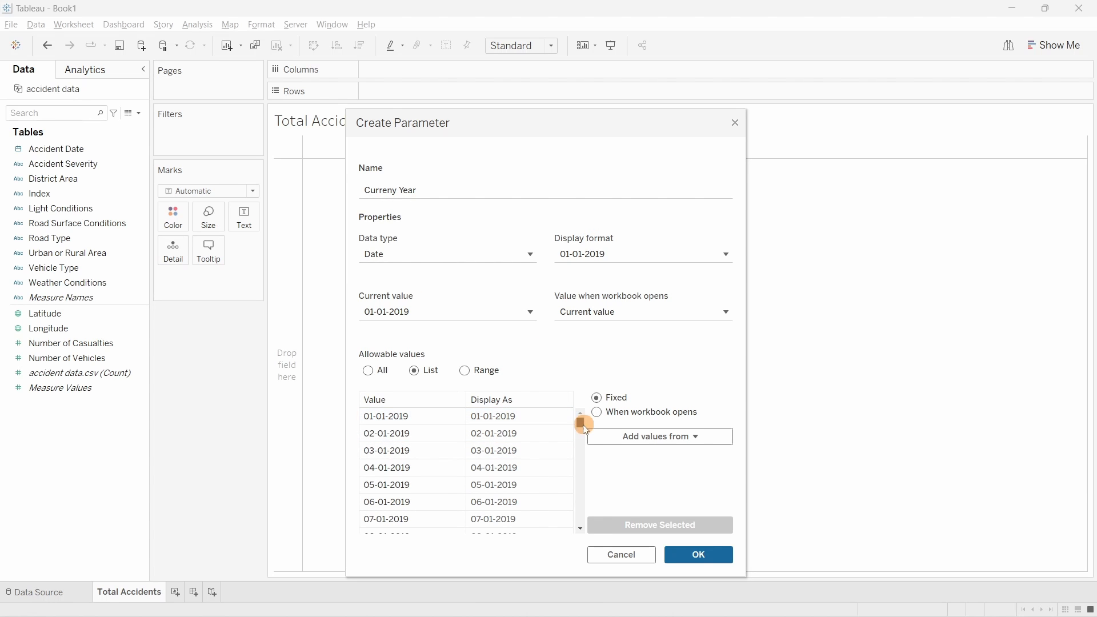
{"action": "left_click_drag", "start_coordinate": [582, 422], "coordinate": [588, 562]}
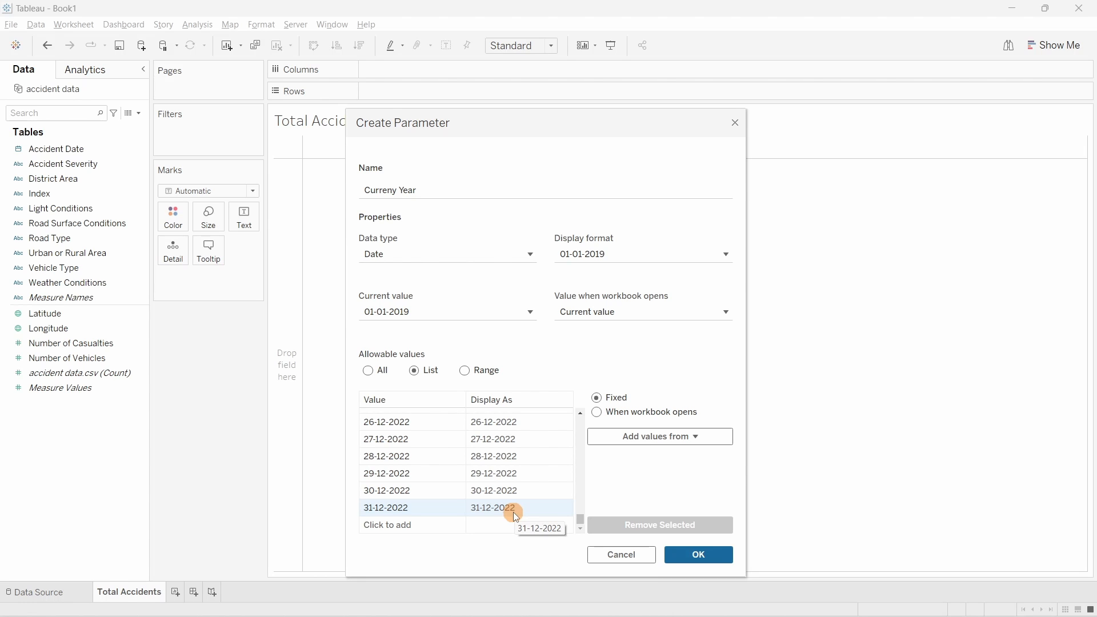
{"action": "left_click", "coordinate": [736, 123]}
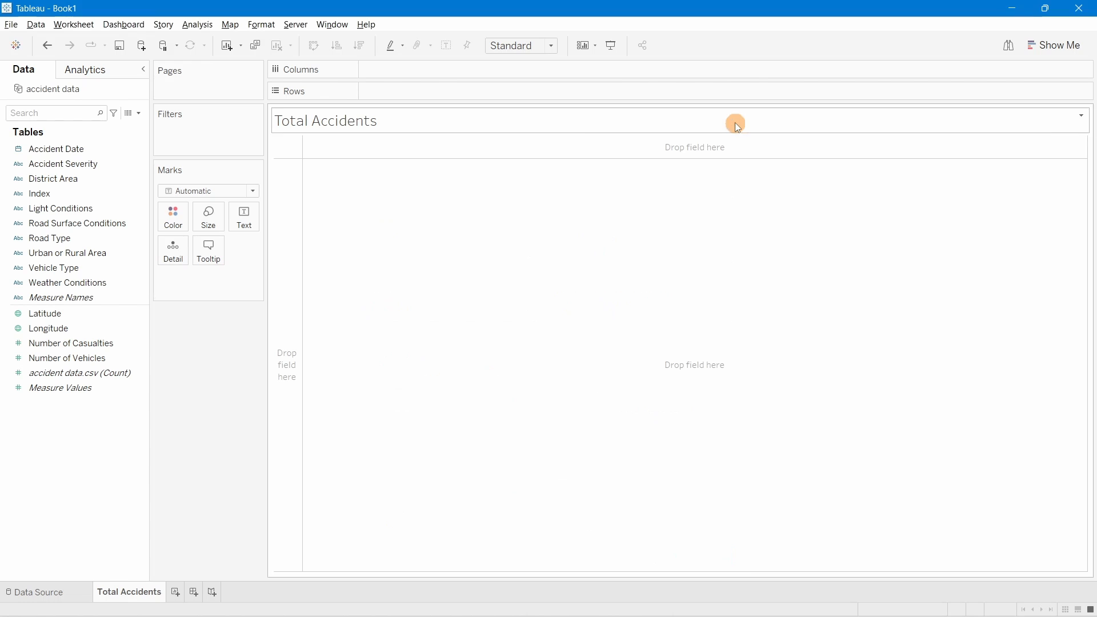
Step: Create a calculated field named Year of Accident Date with the formula YEAR([Accident Date])
{"action": "left_click", "coordinate": [132, 114]}
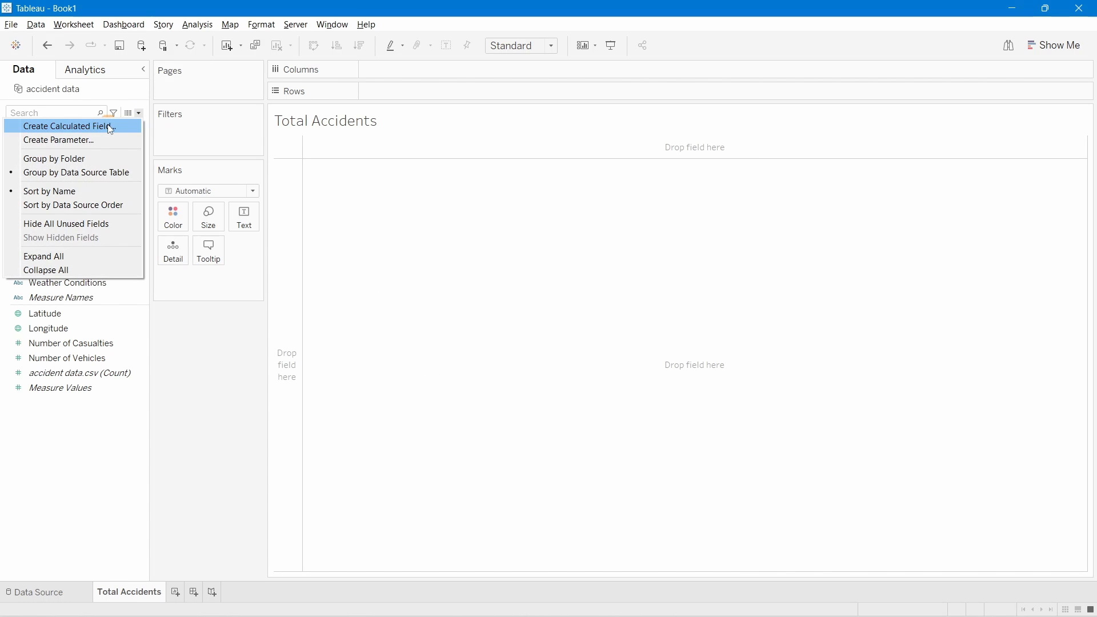
{"action": "left_click", "coordinate": [108, 126]}
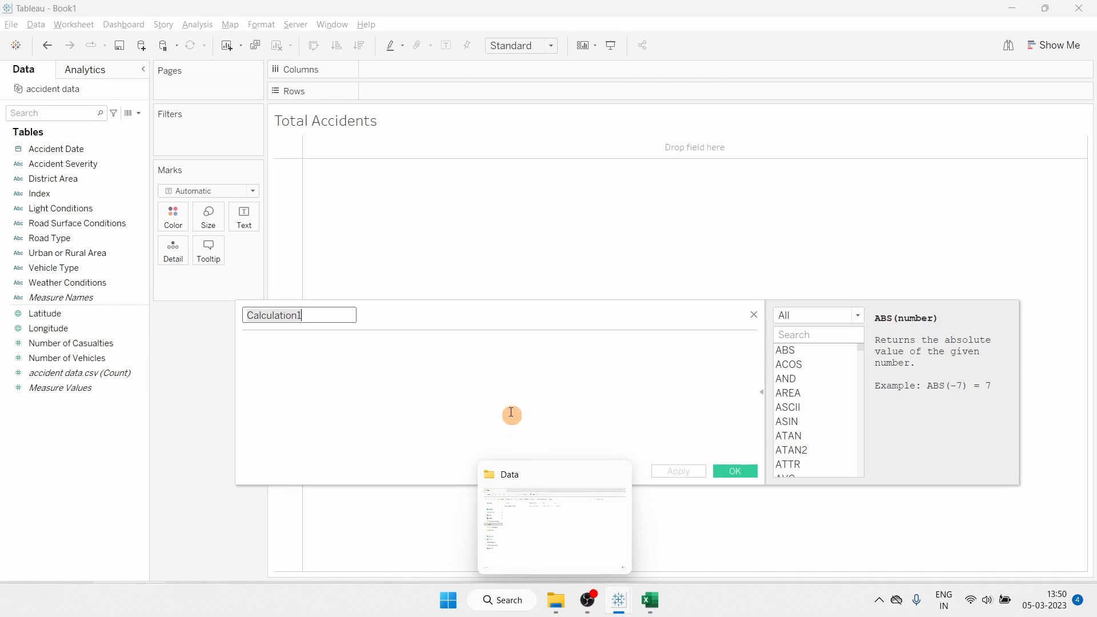
{"action": "type", "text": "Year "}
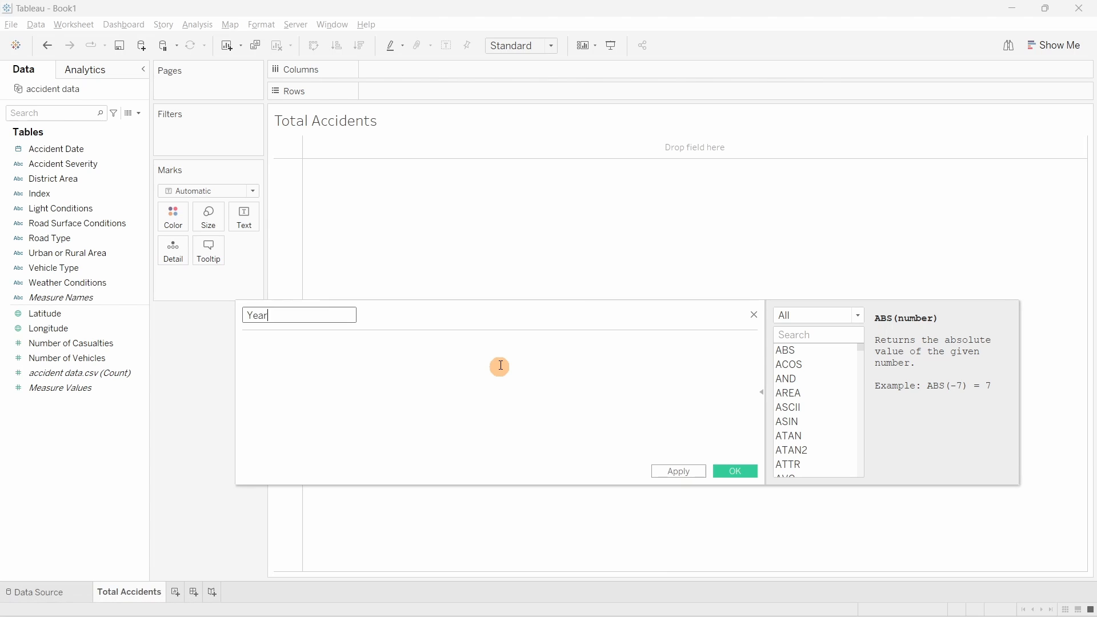
{"action": "type", "text": "of Accident Date"}
{"action": "left_click", "coordinate": [500, 366]}
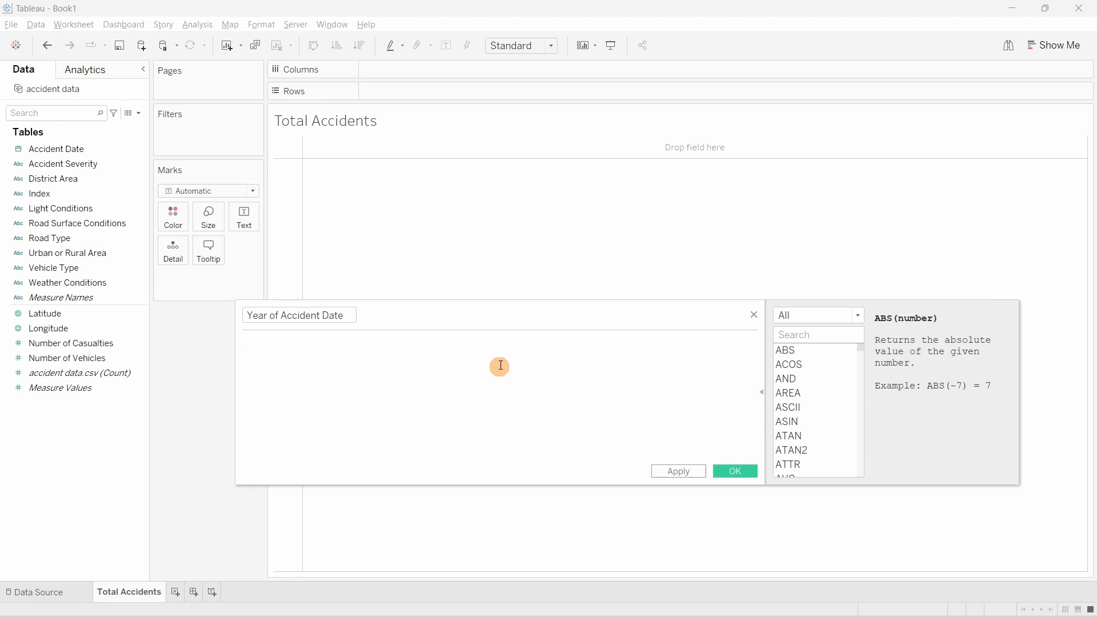
{"action": "type", "text": "YEAR()"}
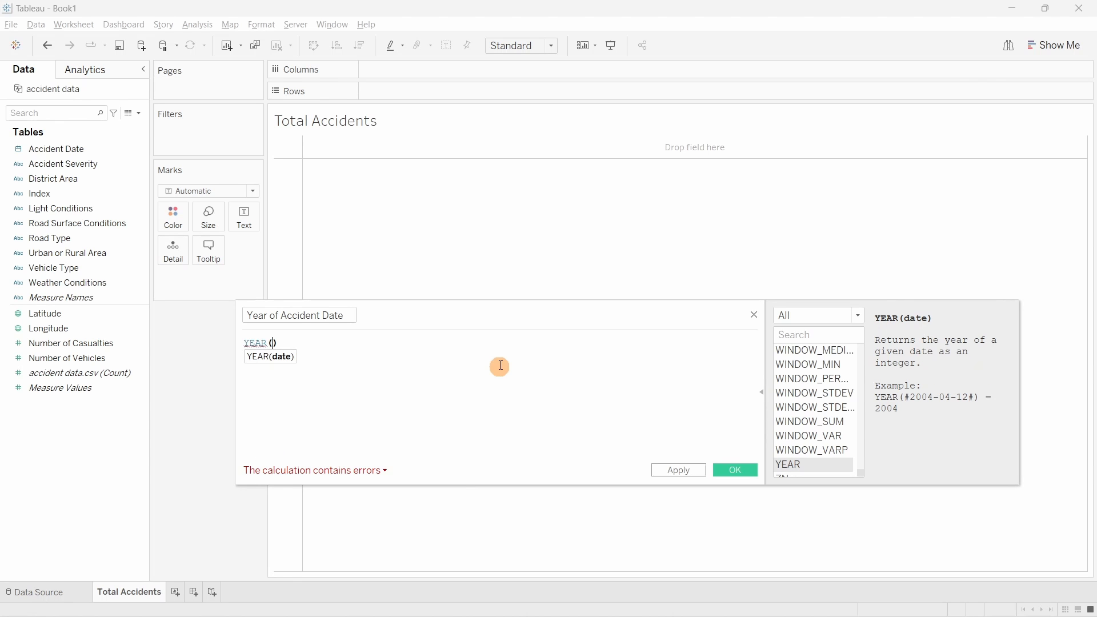
{"action": "type", "text": "acci"}
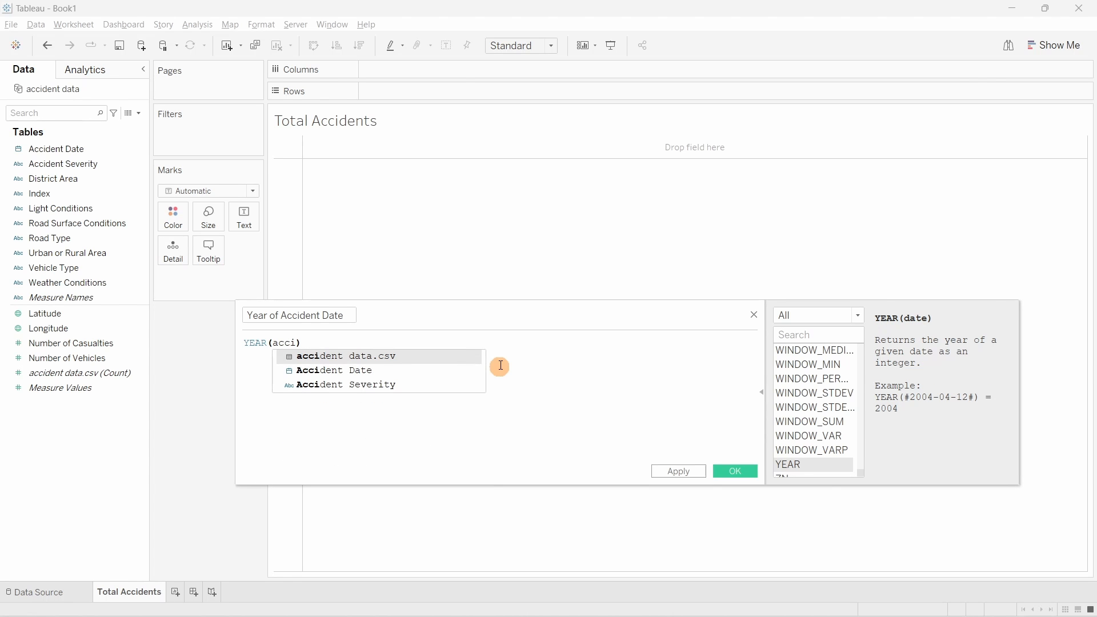
{"action": "left_click", "coordinate": [363, 370]}
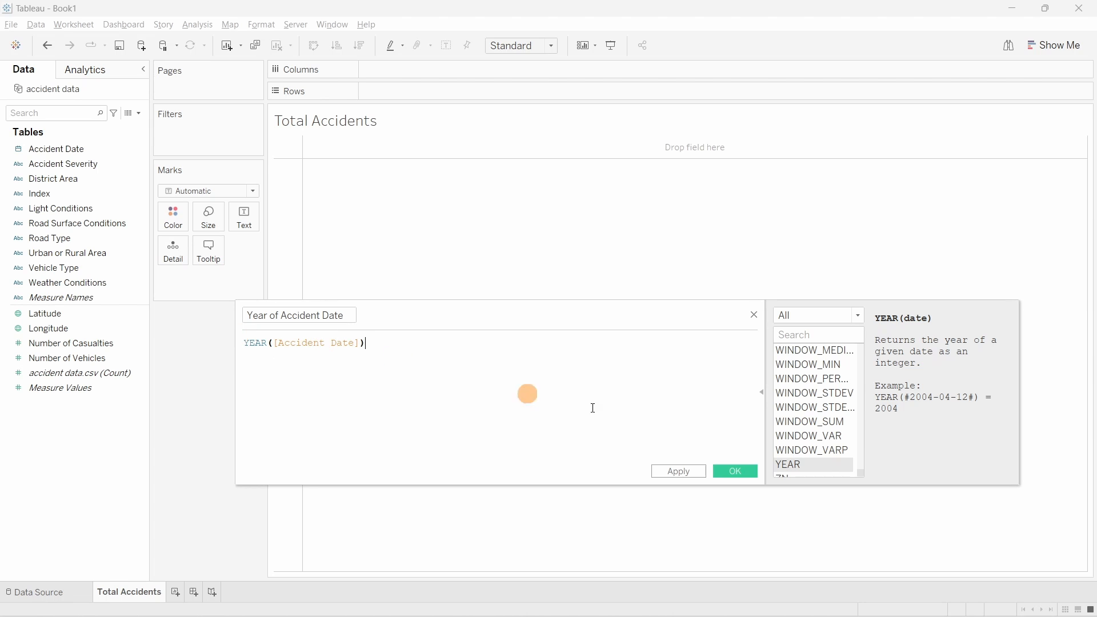
{"action": "left_click", "coordinate": [741, 471]}
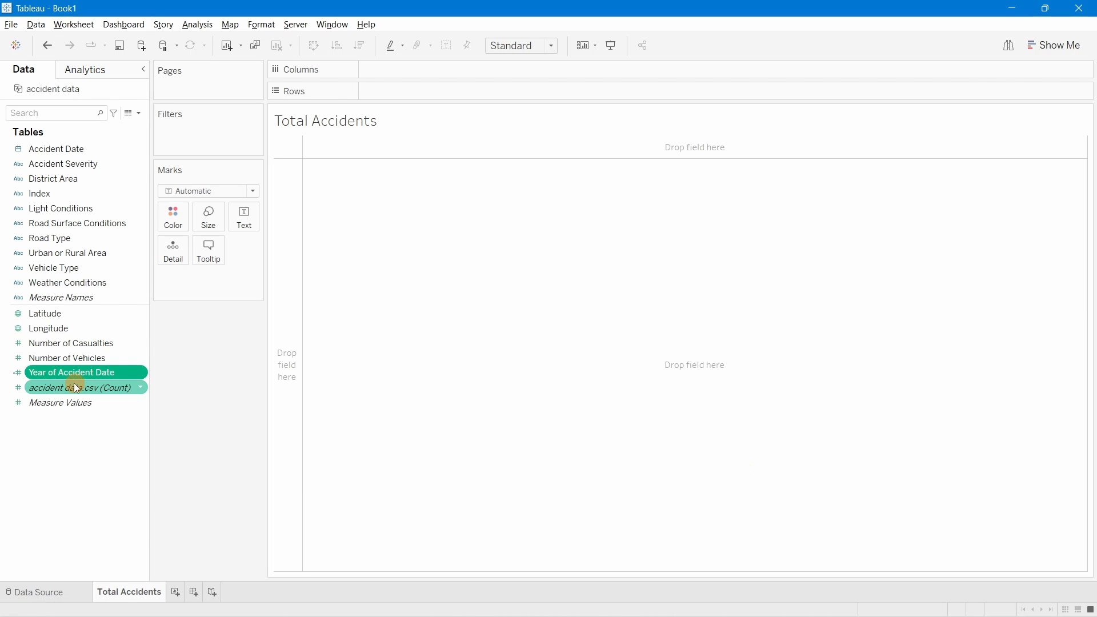
Step: Try the summed Year of Accident Date on the rows, as a discrete field and as mark text, and remove it from the view
{"action": "left_click_drag", "start_coordinate": [77, 388], "coordinate": [422, 88]}
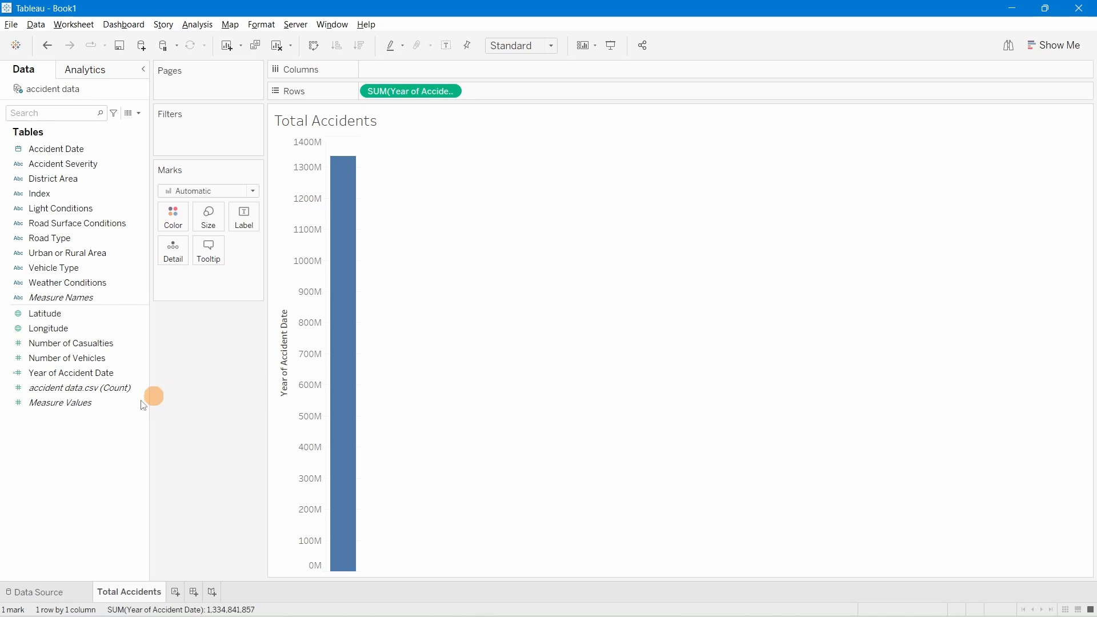
{"action": "right_click", "coordinate": [382, 95]}
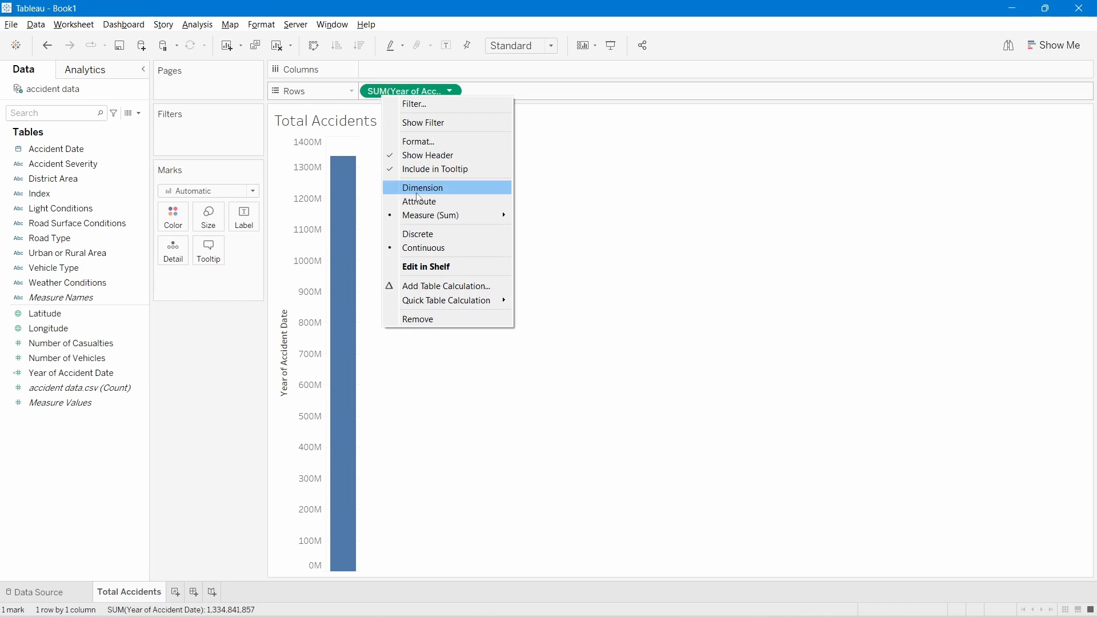
{"action": "left_click", "coordinate": [420, 234]}
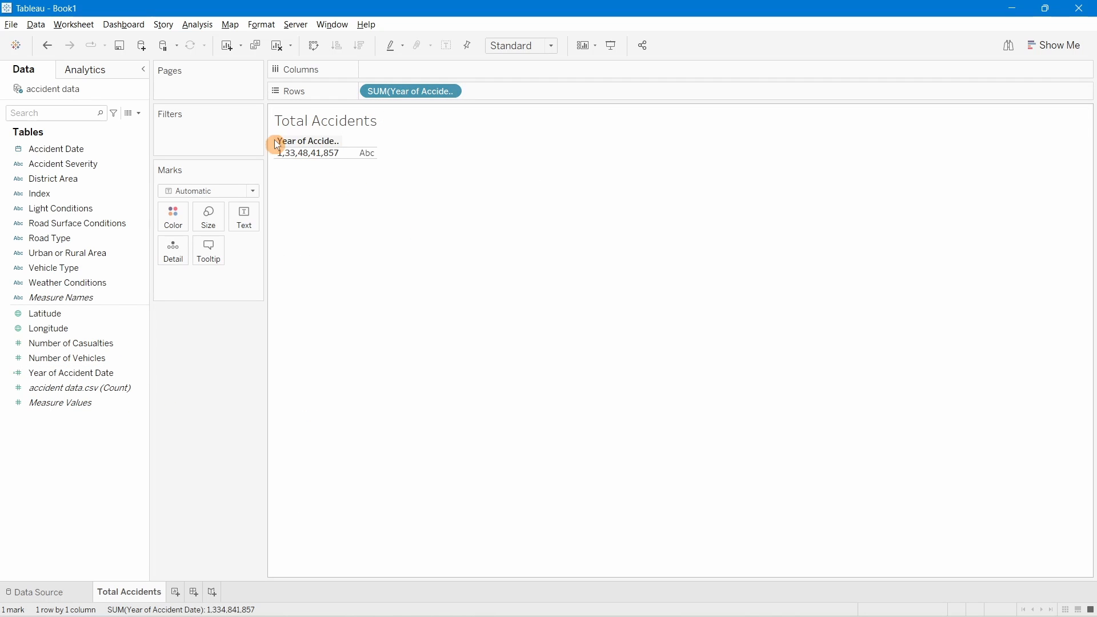
{"action": "left_click_drag", "start_coordinate": [403, 94], "coordinate": [247, 227]}
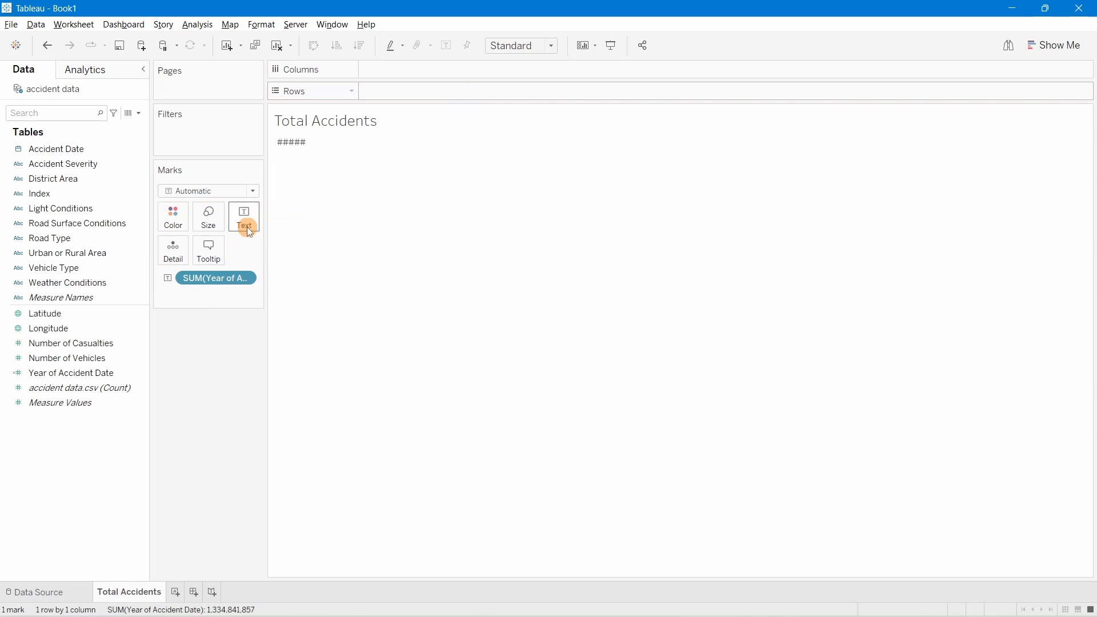
{"action": "left_click_drag", "start_coordinate": [204, 274], "coordinate": [115, 411]}
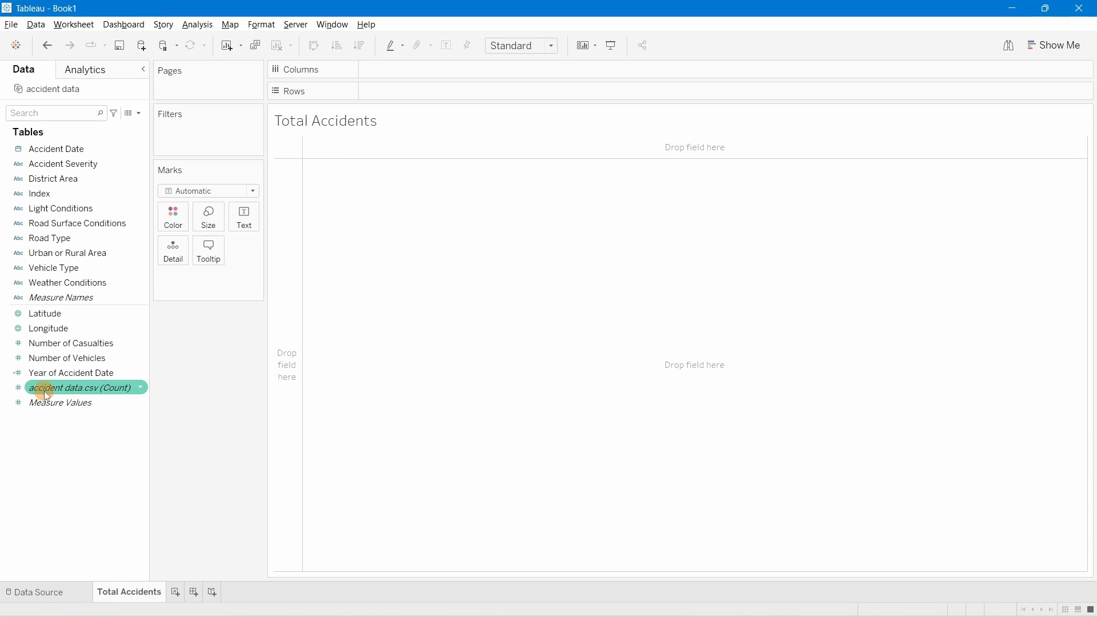
Step: Convert the Year of Accident Date field to a discrete dimension and place it on the rows of Total Accidents
{"action": "right_click", "coordinate": [51, 372]}
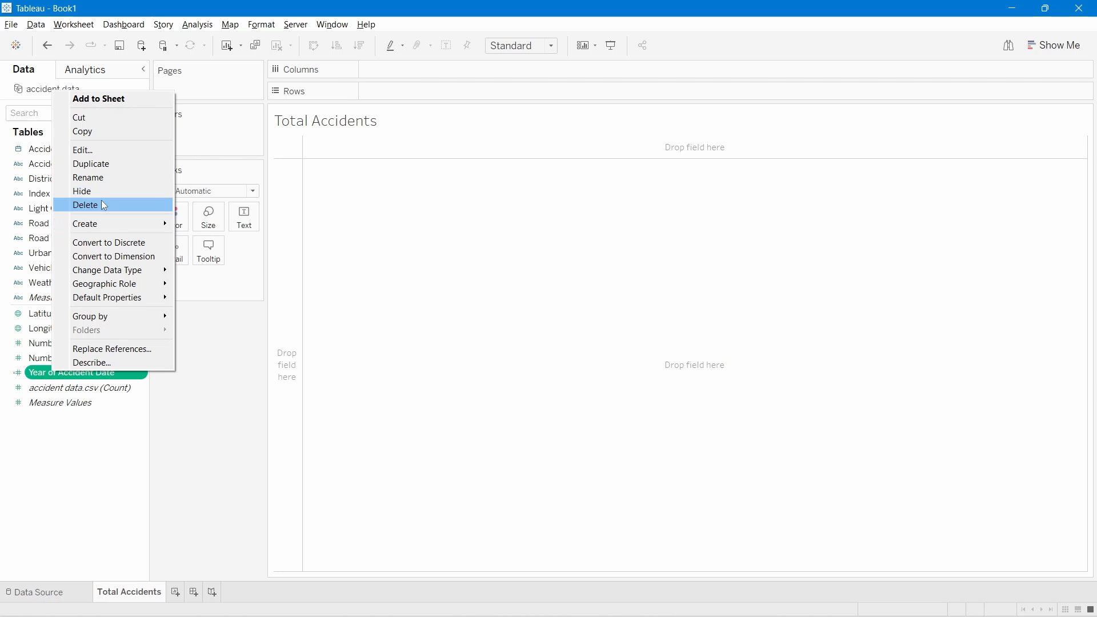
{"action": "mouse_move", "coordinate": [117, 273]}
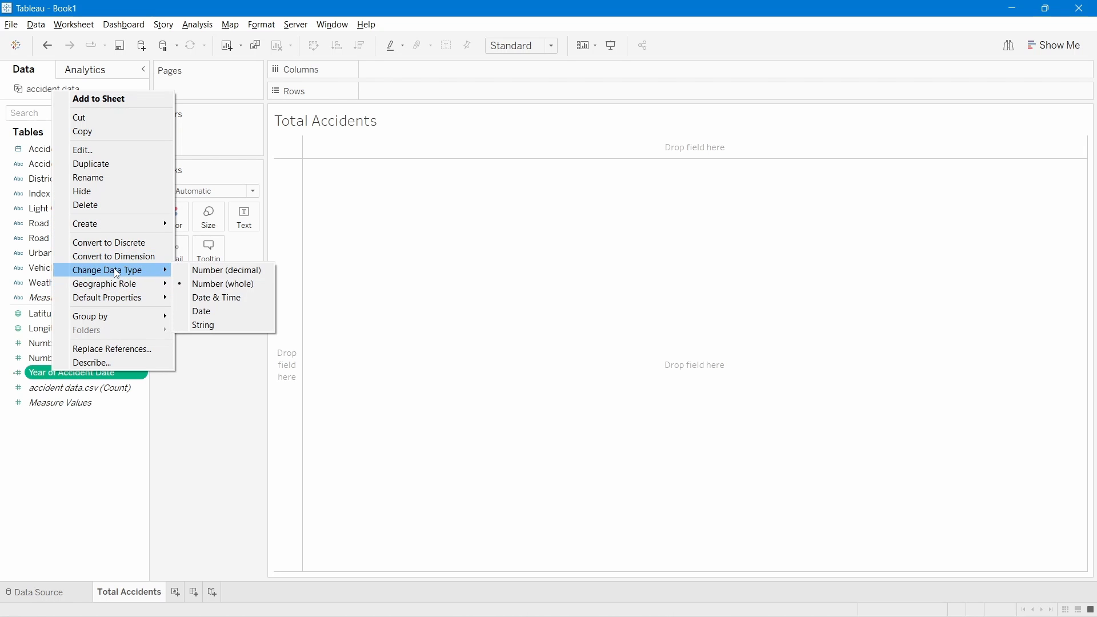
{"action": "left_click", "coordinate": [115, 243]}
{"action": "right_click", "coordinate": [65, 373]}
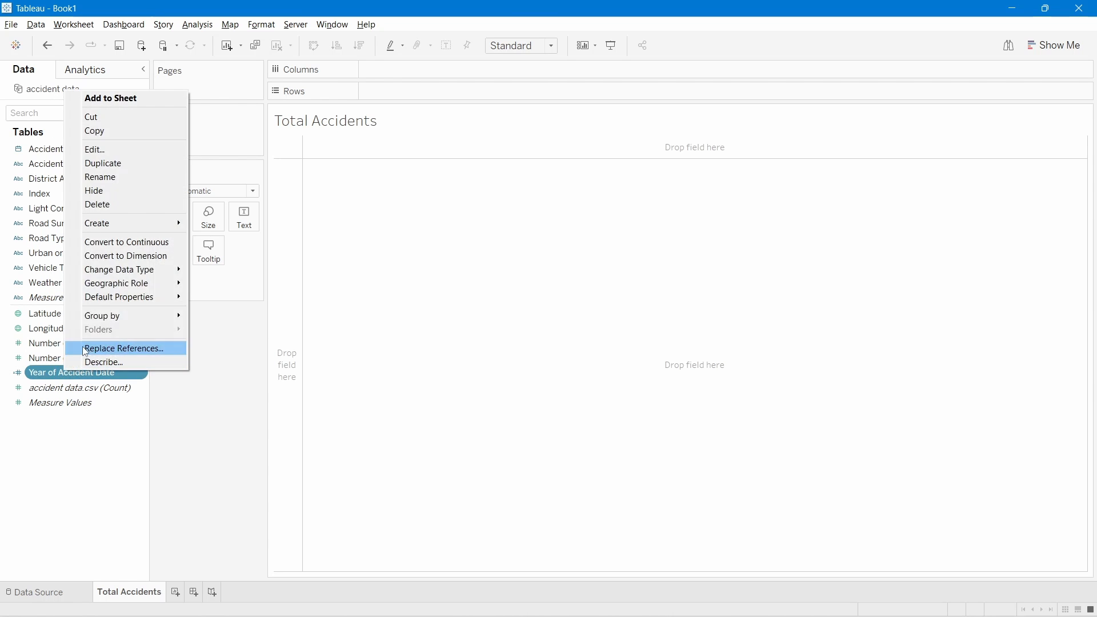
{"action": "left_click", "coordinate": [126, 256]}
{"action": "left_click_drag", "start_coordinate": [72, 298], "coordinate": [405, 88]}
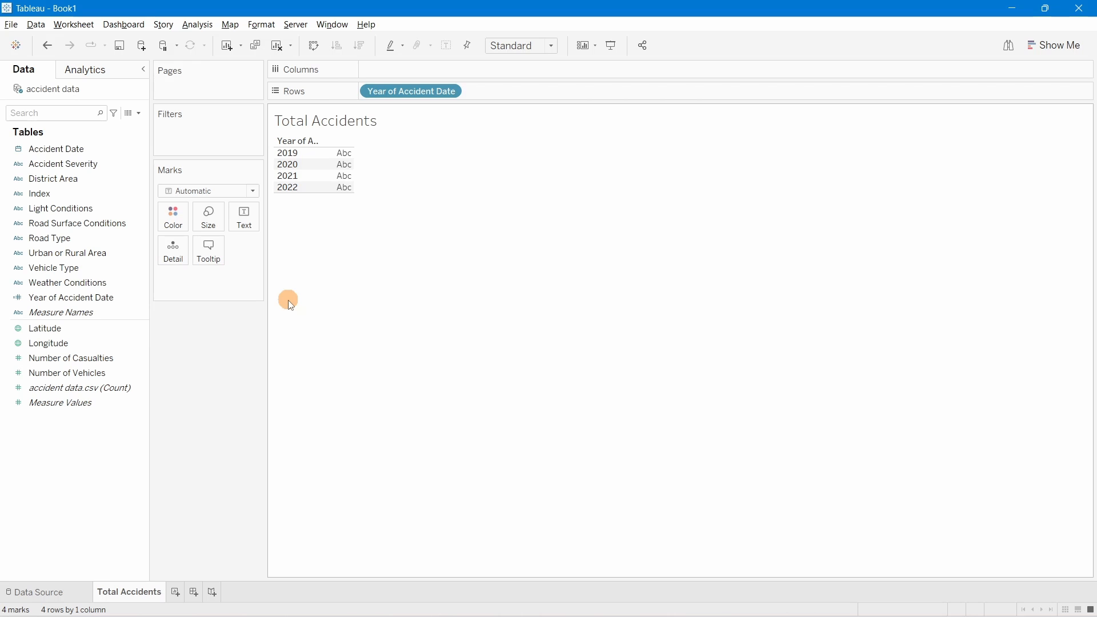
{"action": "left_click", "coordinate": [83, 149]}
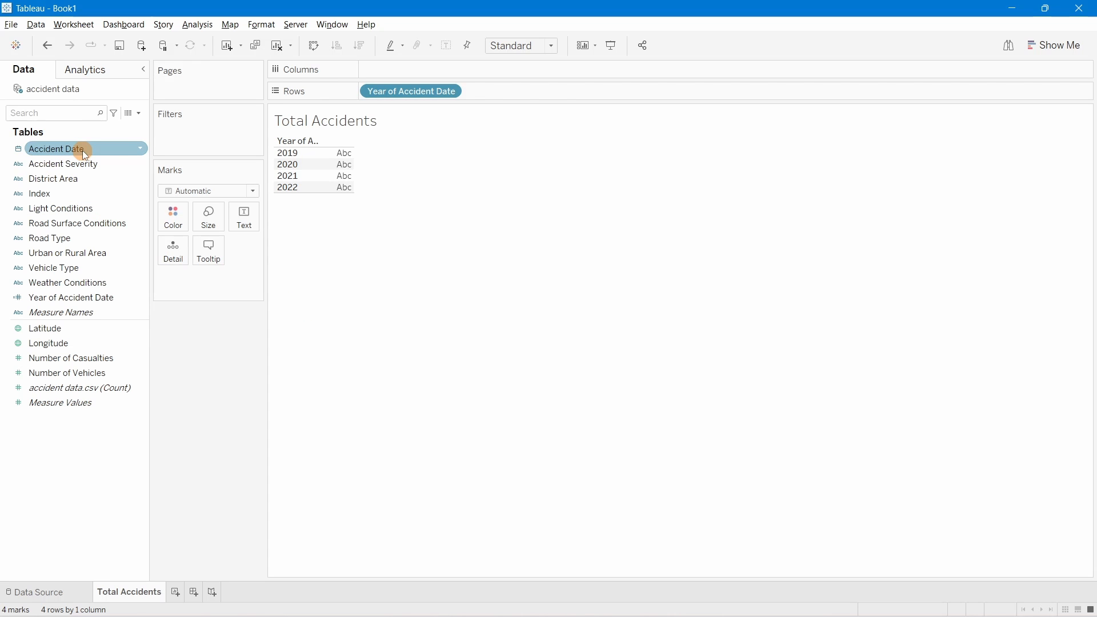
Step: Clear Year of Accident Date from the rows and start a new parameter named Current Year
{"action": "left_click_drag", "start_coordinate": [83, 149], "coordinate": [392, 194]}
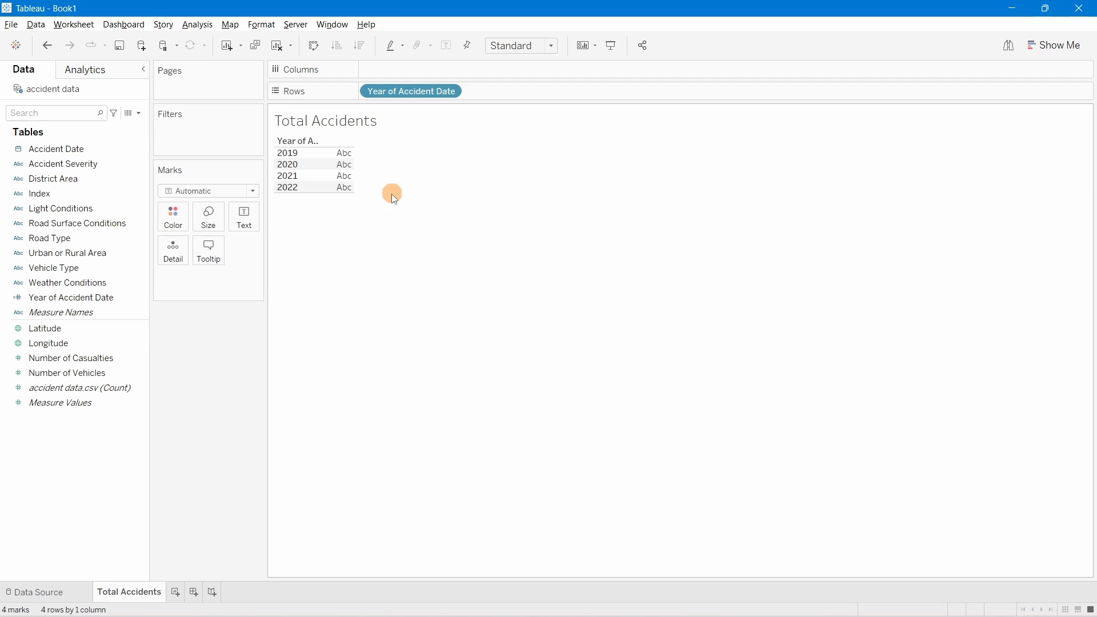
{"action": "left_click_drag", "start_coordinate": [430, 90], "coordinate": [145, 118]}
{"action": "left_click", "coordinate": [139, 112]}
{"action": "left_click", "coordinate": [85, 137]}
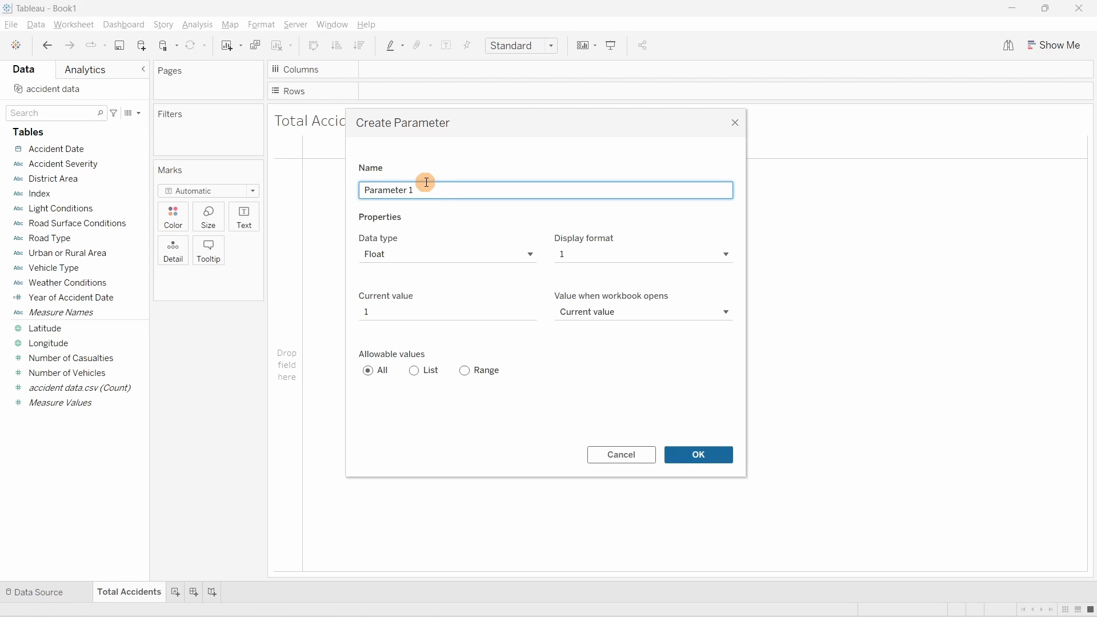
{"action": "triple_click", "coordinate": [421, 192]}
{"action": "type", "text": "Current Year"}
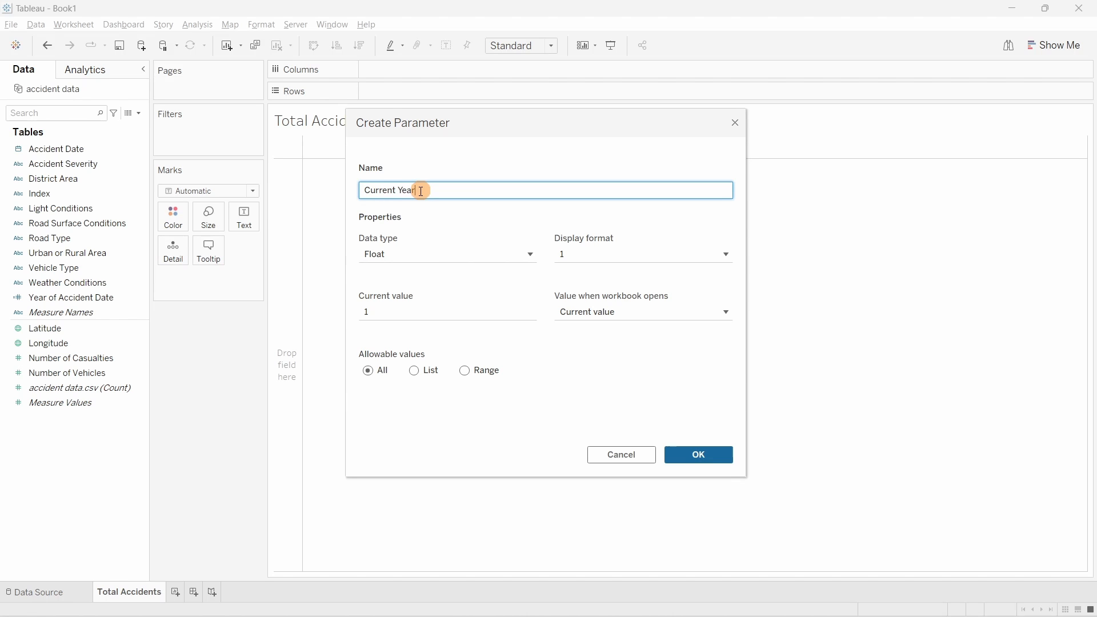
Step: Set the parameter's data type to Integer and fill its list of allowable values from Year of Accident Date
{"action": "left_click", "coordinate": [406, 252]}
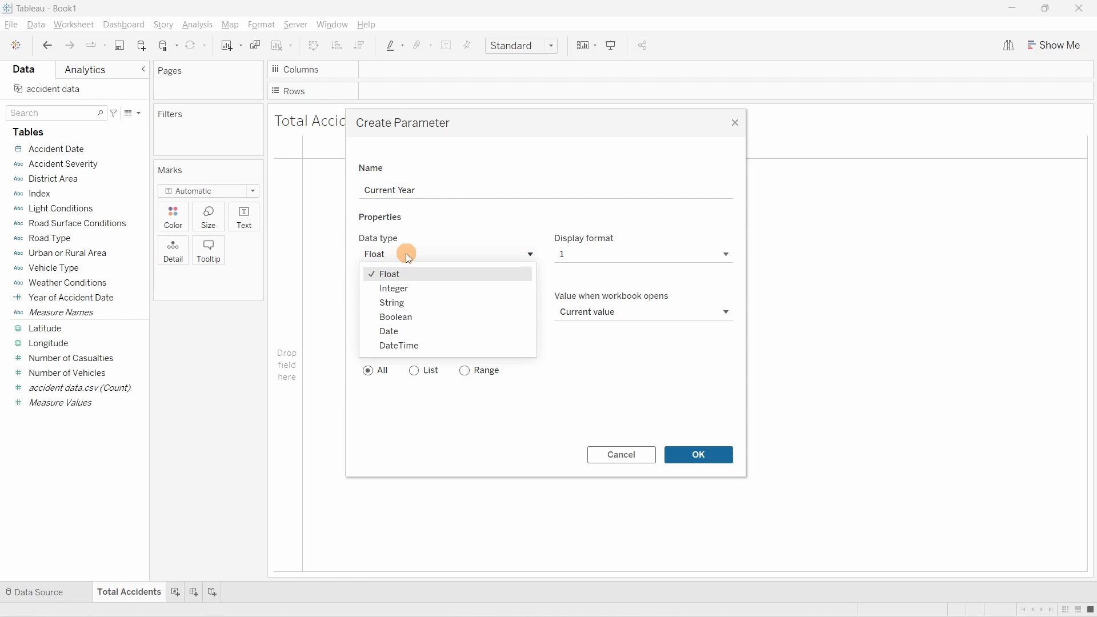
{"action": "left_click", "coordinate": [403, 289]}
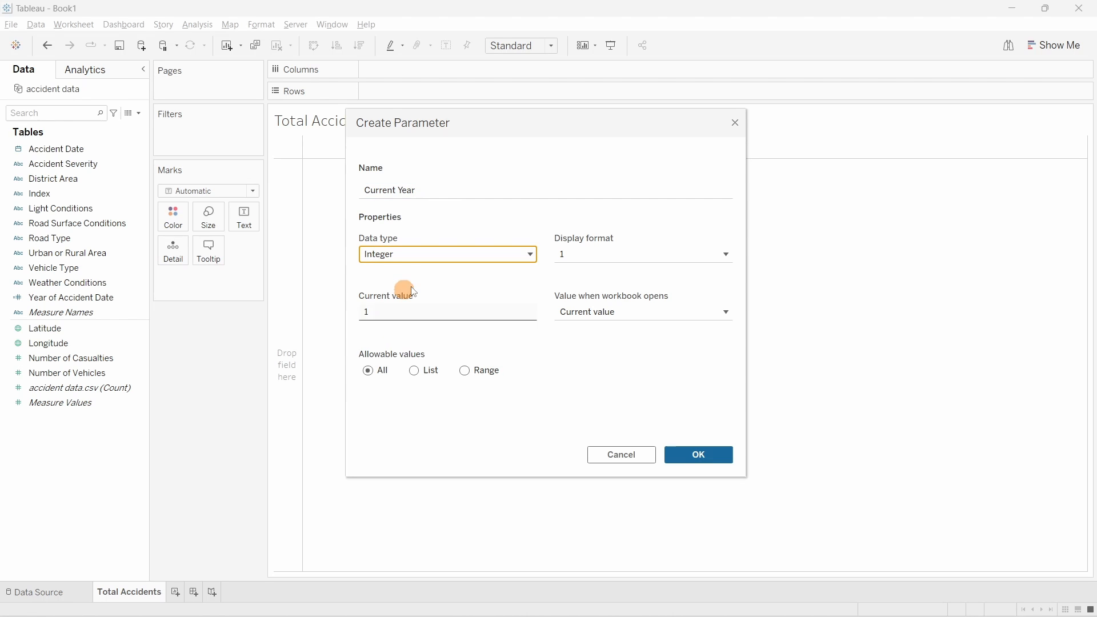
{"action": "left_click", "coordinate": [430, 373]}
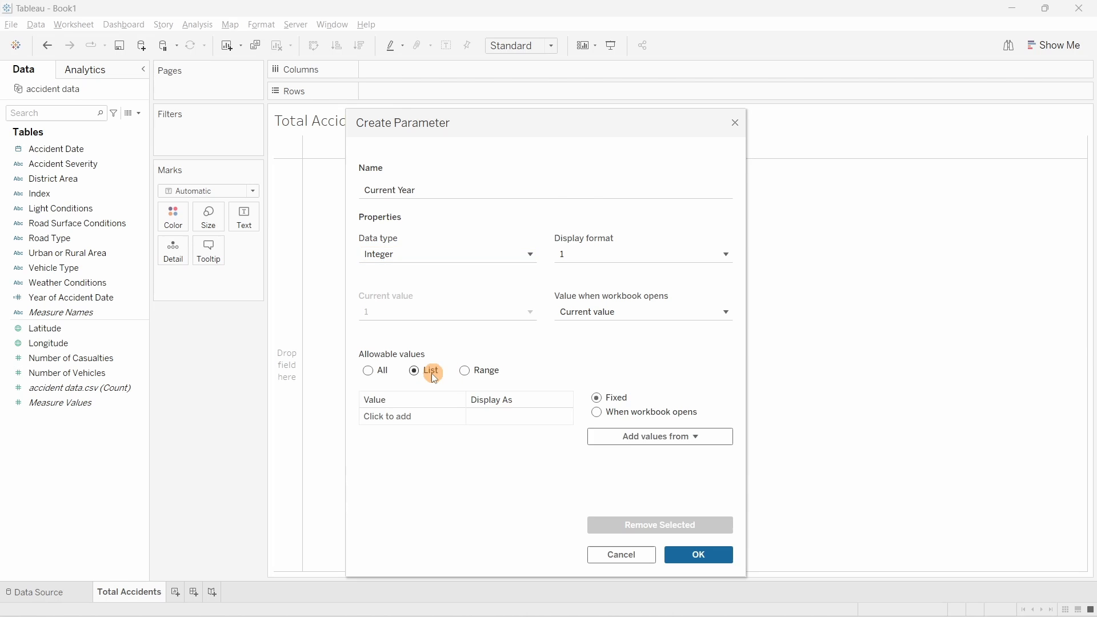
{"action": "left_click", "coordinate": [661, 438]}
{"action": "left_click", "coordinate": [641, 486]}
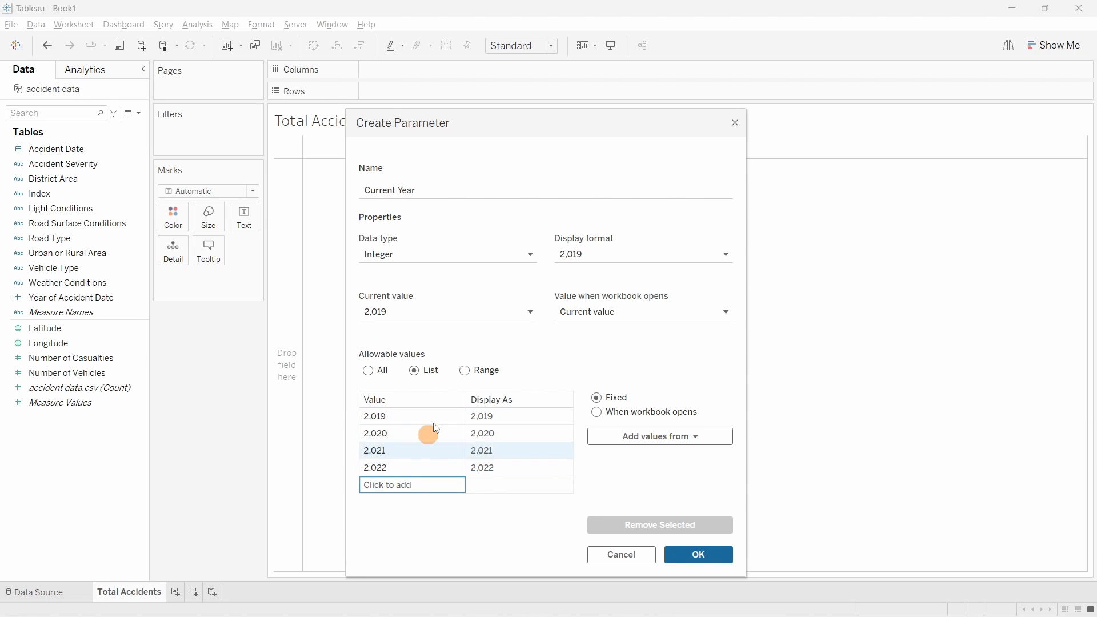
Step: Remove the thousands separators from the list's display values so they read 2019, 2020, 2021 and 2022
{"action": "left_click", "coordinate": [381, 423]}
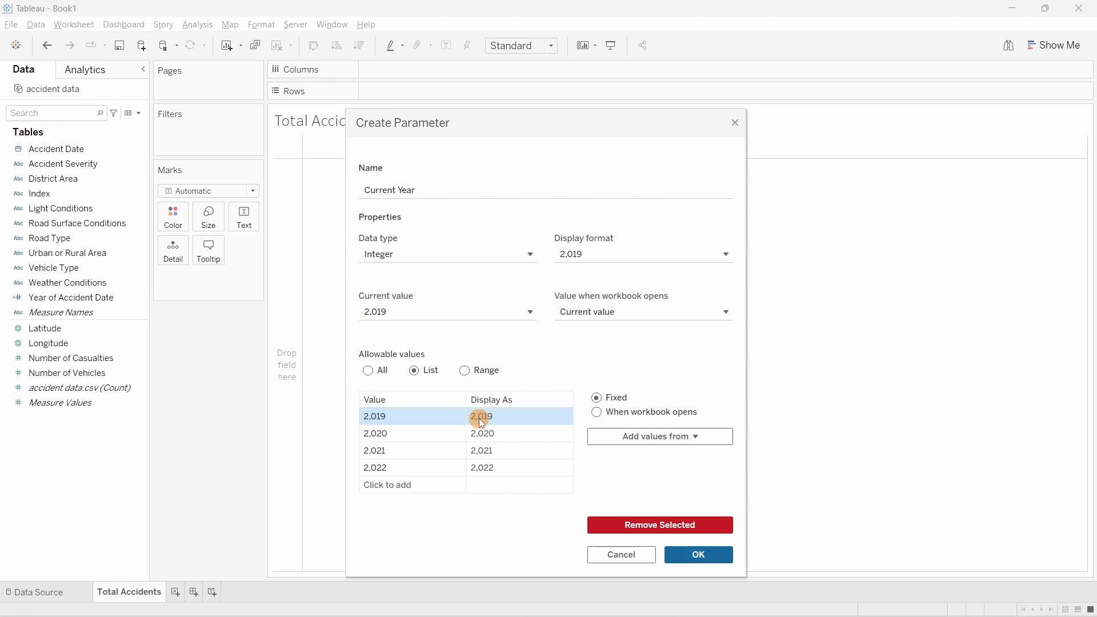
{"action": "left_click", "coordinate": [480, 418]}
{"action": "key", "text": "BackSpace"}
{"action": "left_click", "coordinate": [482, 435]}
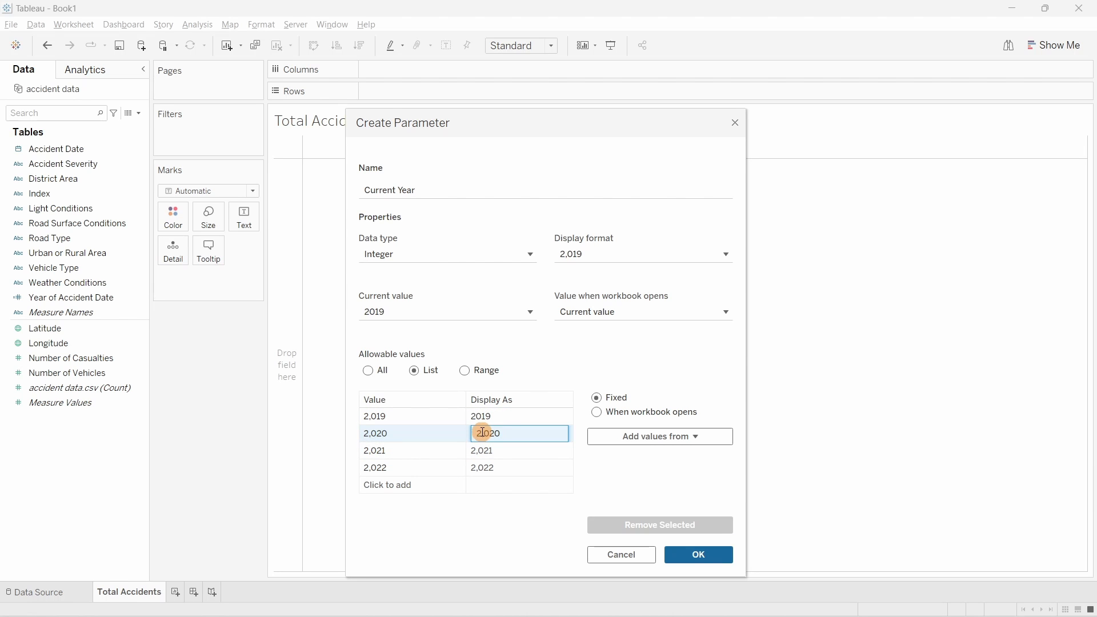
{"action": "double_click", "coordinate": [482, 433]}
{"action": "left_click", "coordinate": [483, 433]}
{"action": "left_click", "coordinate": [488, 528]}
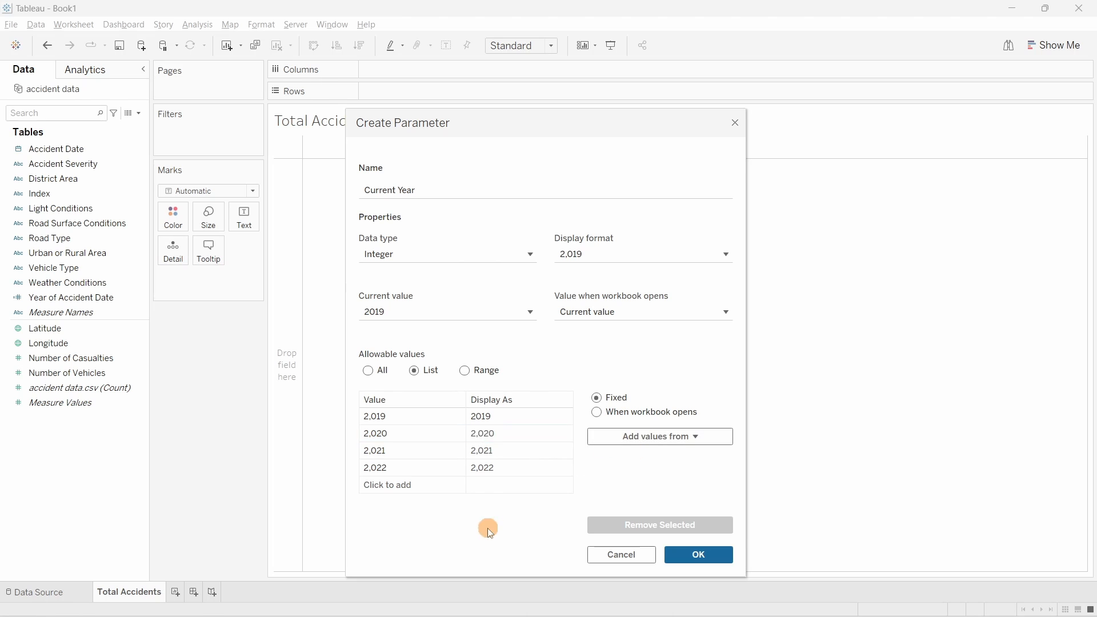
{"action": "left_click", "coordinate": [479, 433]}
{"action": "left_click", "coordinate": [480, 433]}
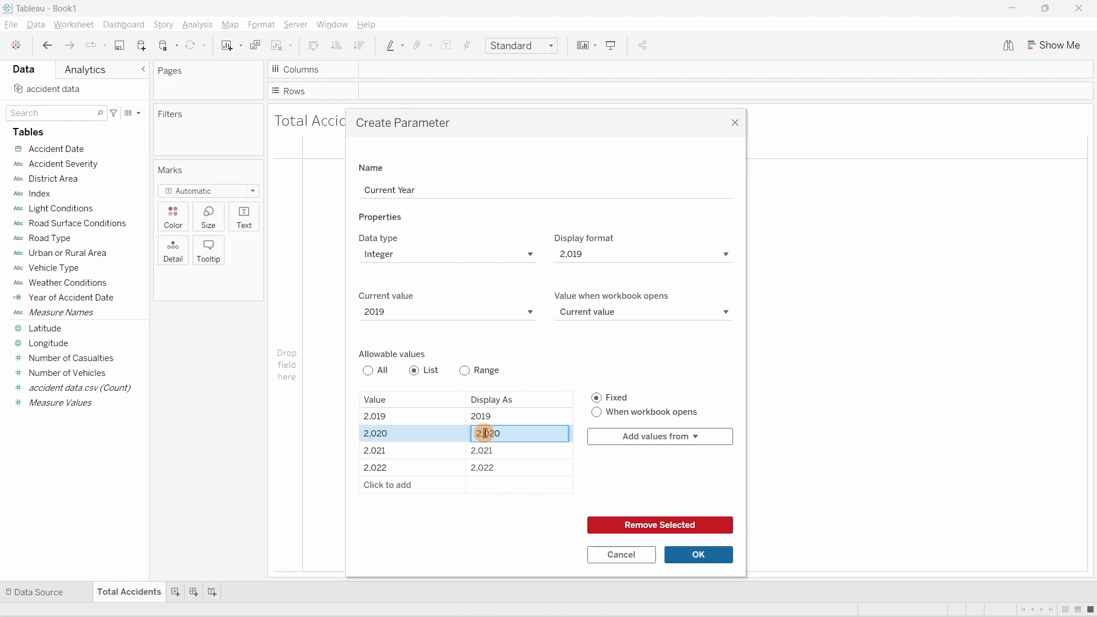
{"action": "key", "text": "BackSpace"}
{"action": "left_click", "coordinate": [484, 450]}
{"action": "left_click", "coordinate": [484, 451]}
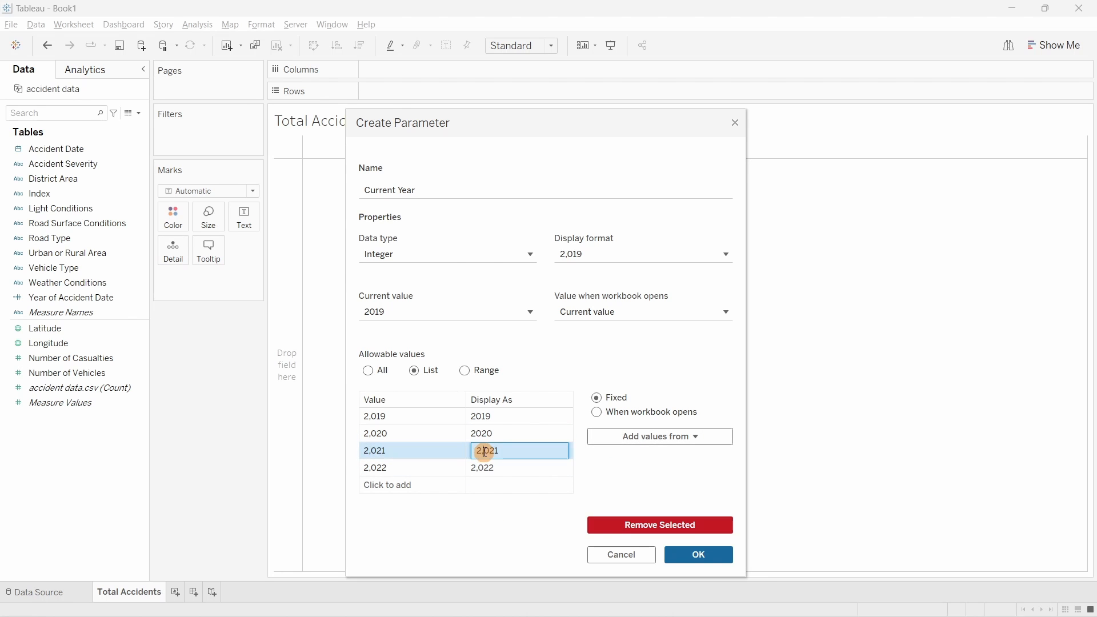
{"action": "key", "text": "BackSpace"}
{"action": "left_click", "coordinate": [486, 468]}
{"action": "left_click", "coordinate": [486, 467]}
{"action": "key", "text": "BackSpace"}
{"action": "left_click", "coordinate": [487, 520]}
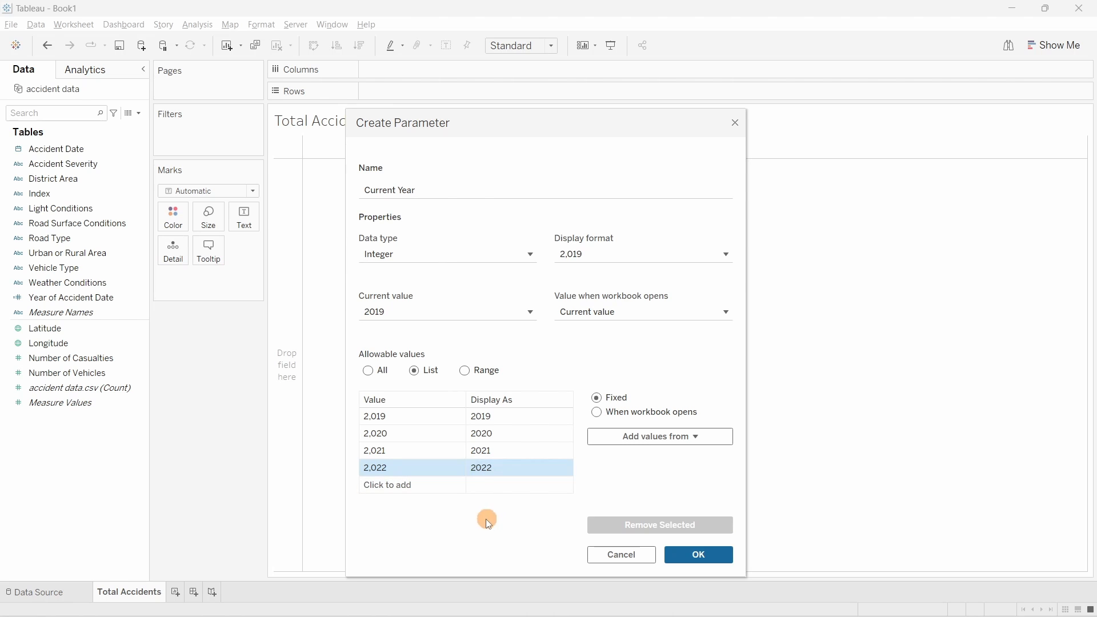
Step: Set the Current Year parameter's current value to 2022 and create the parameter
{"action": "left_click", "coordinate": [397, 316]}
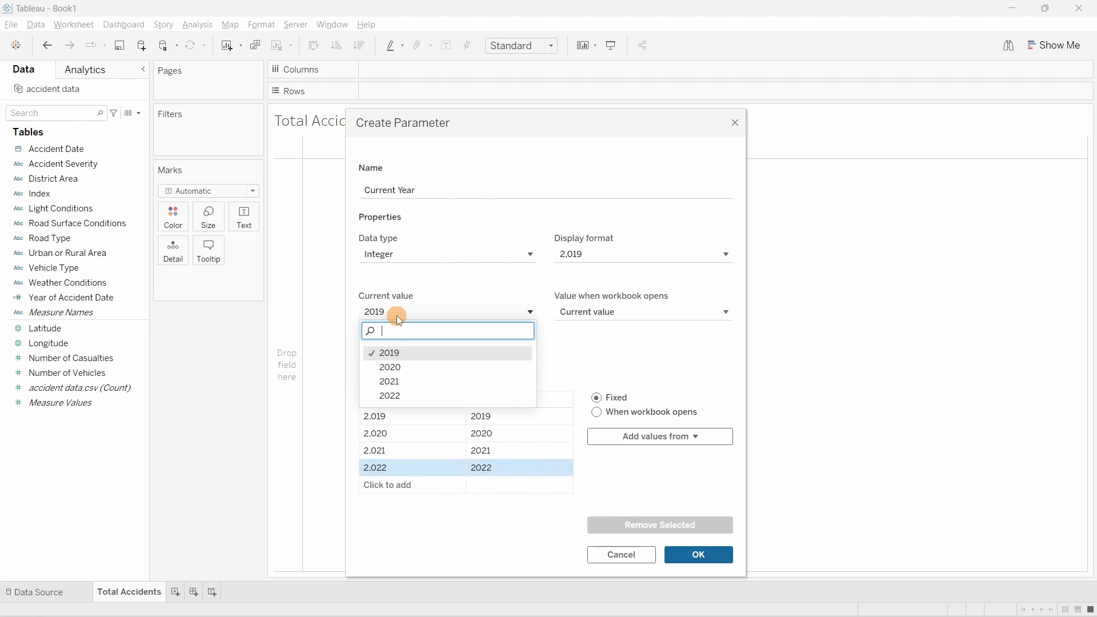
{"action": "left_click", "coordinate": [395, 396]}
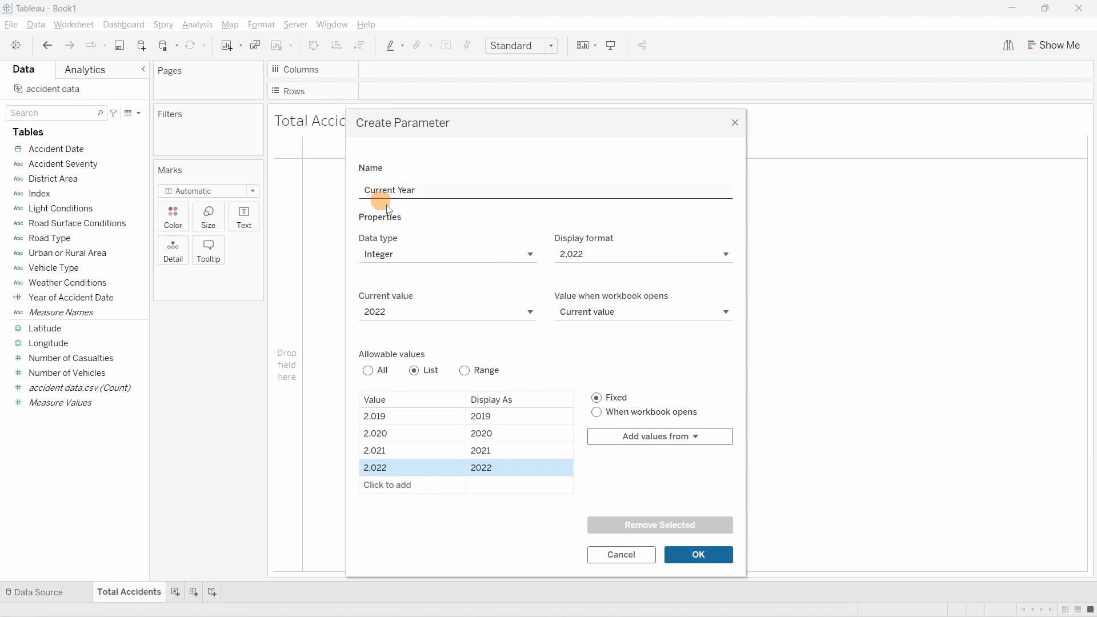
{"action": "left_click", "coordinate": [706, 559]}
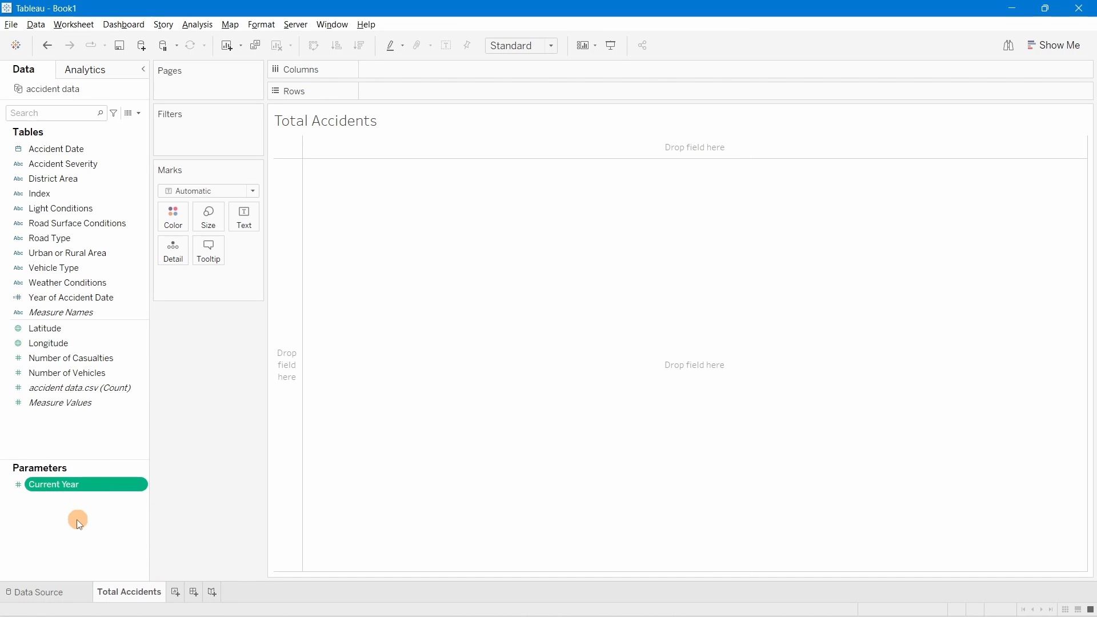
Step: Duplicate the Current Year parameter and rename the copy as Previous Year
{"action": "right_click", "coordinate": [71, 490]}
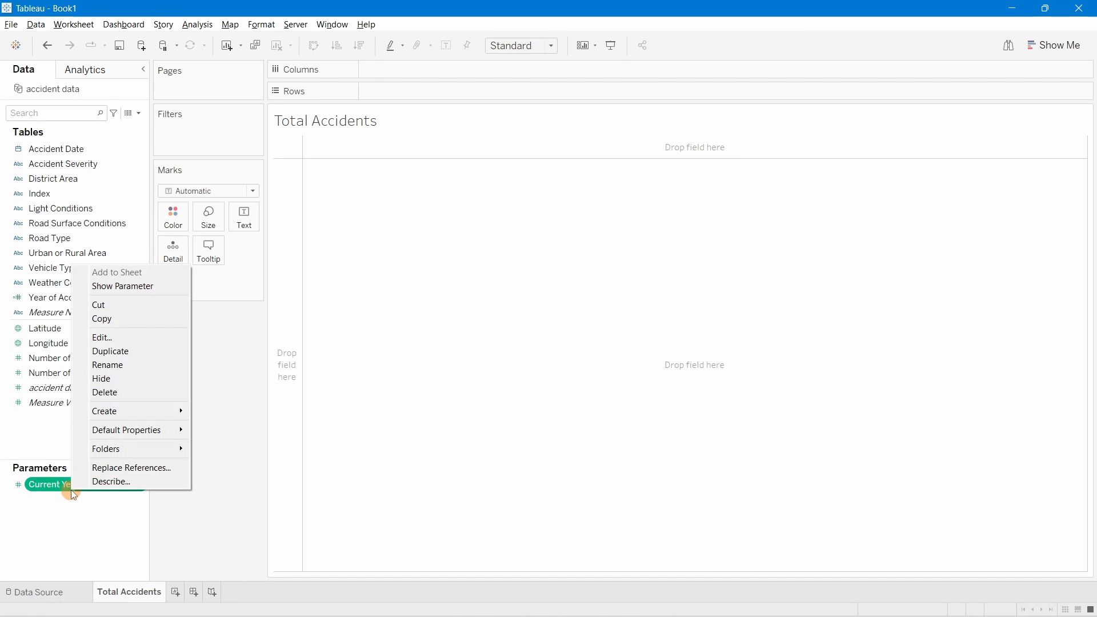
{"action": "left_click", "coordinate": [141, 351]}
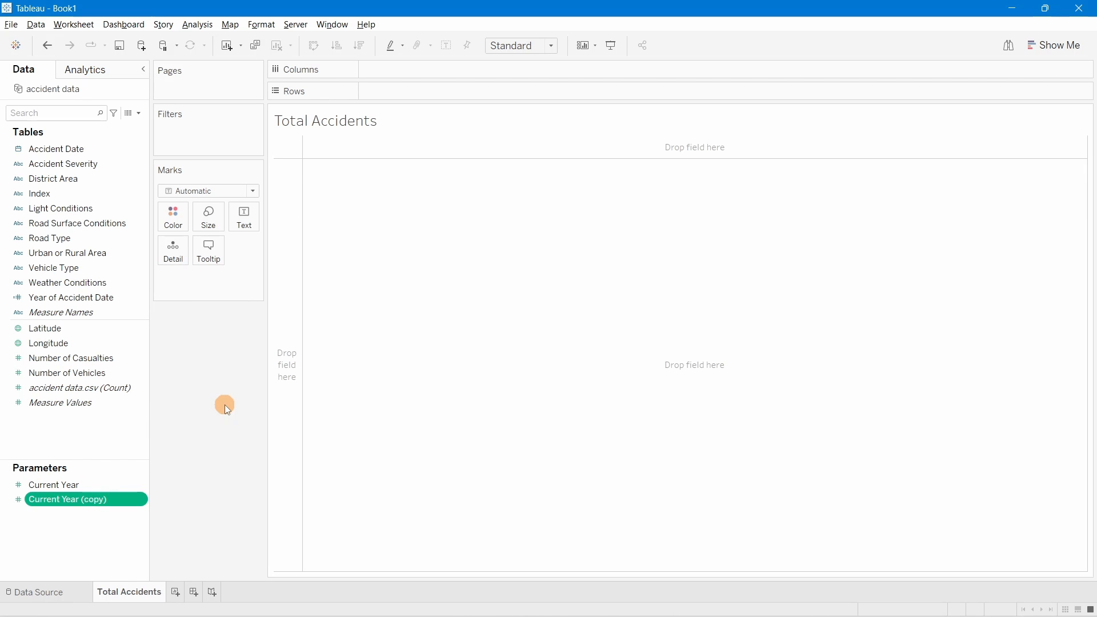
{"action": "right_click", "coordinate": [129, 497]}
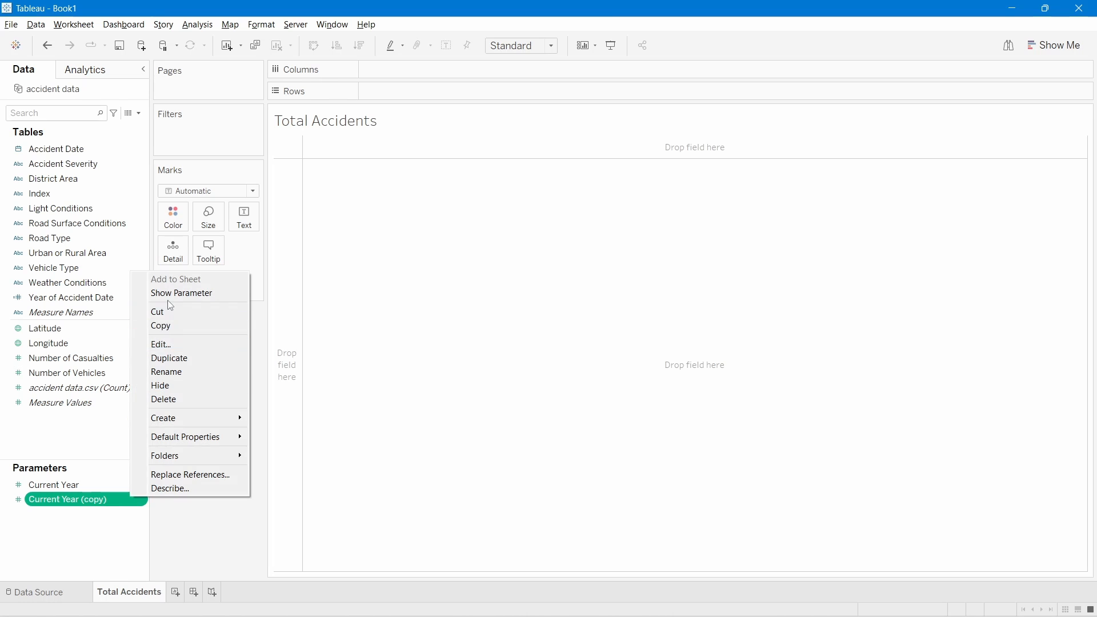
{"action": "left_click", "coordinate": [166, 344]}
{"action": "left_click", "coordinate": [437, 141]}
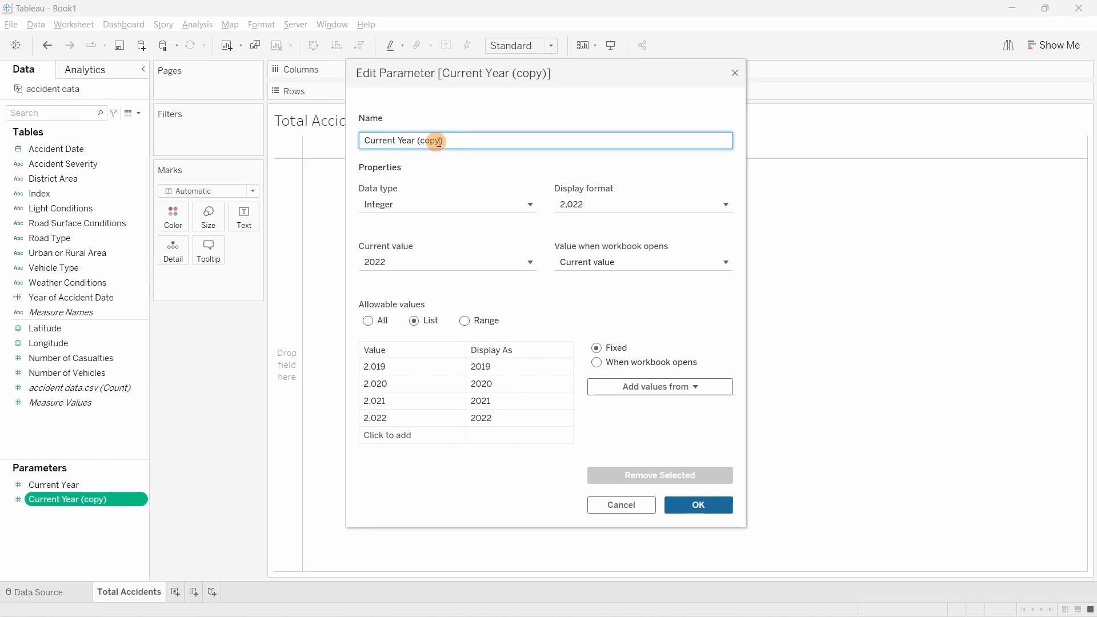
{"action": "left_click_drag", "start_coordinate": [446, 141], "coordinate": [416, 140]}
{"action": "key", "text": "BackSpace"}
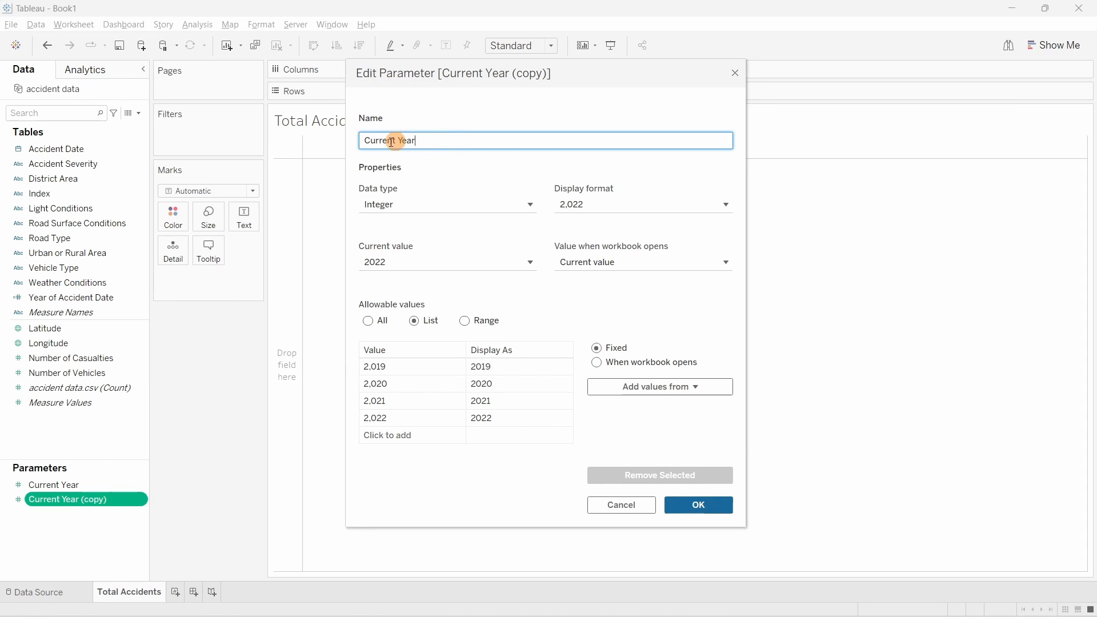
{"action": "double_click", "coordinate": [386, 142]}
{"action": "type", "text": "Prev"}
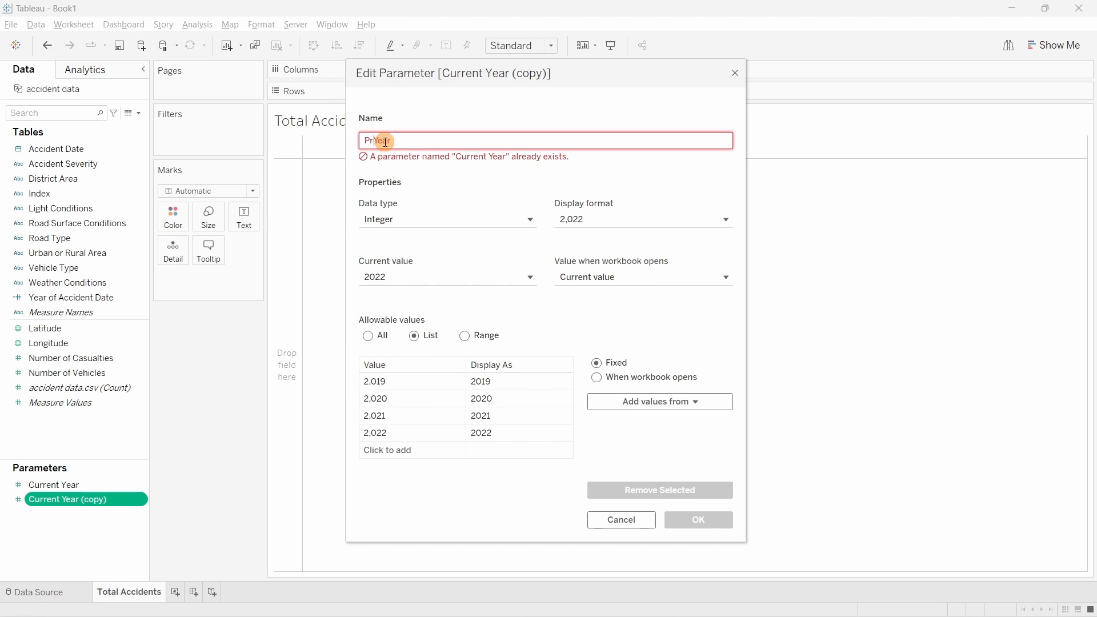
{"action": "type", "text": "ious"}
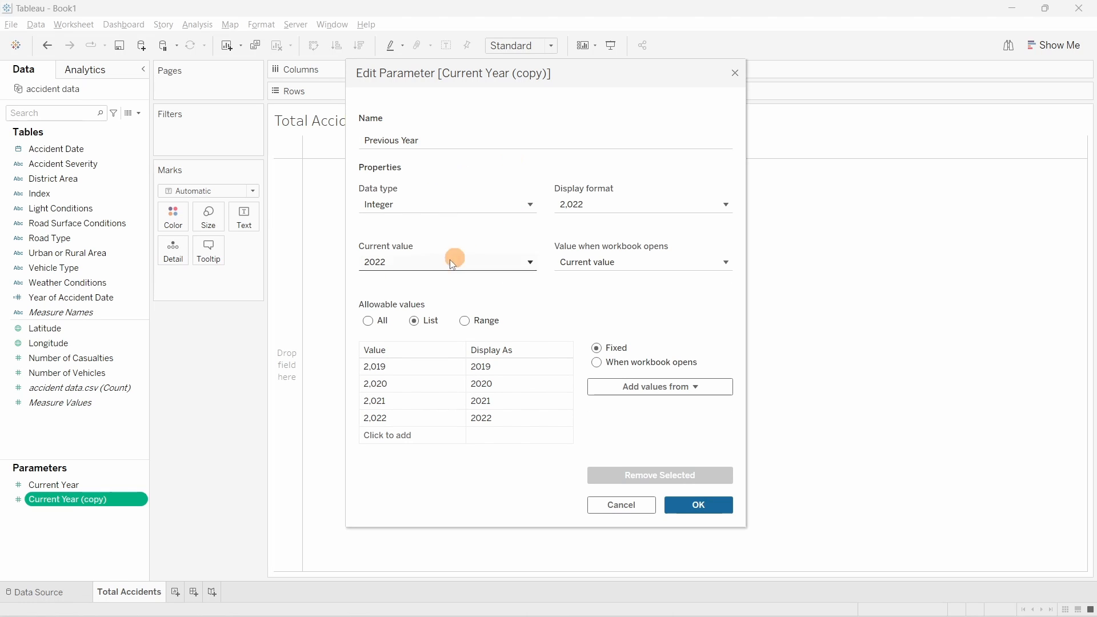
Step: Set the Previous Year parameter's current value to 2021 and save it
{"action": "left_click", "coordinate": [389, 264]}
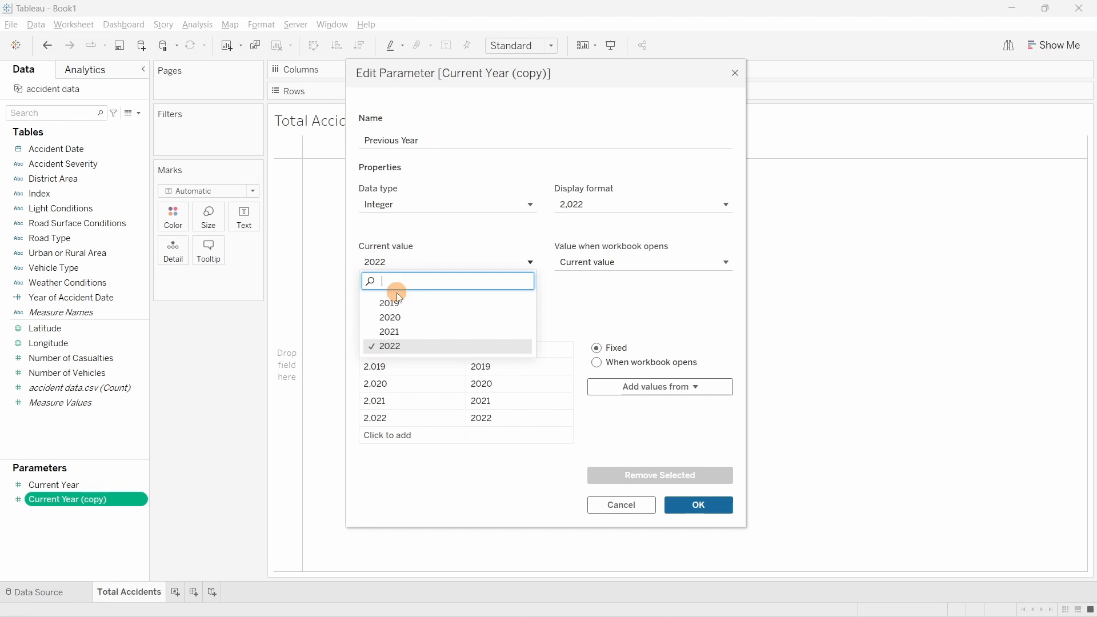
{"action": "left_click", "coordinate": [409, 333]}
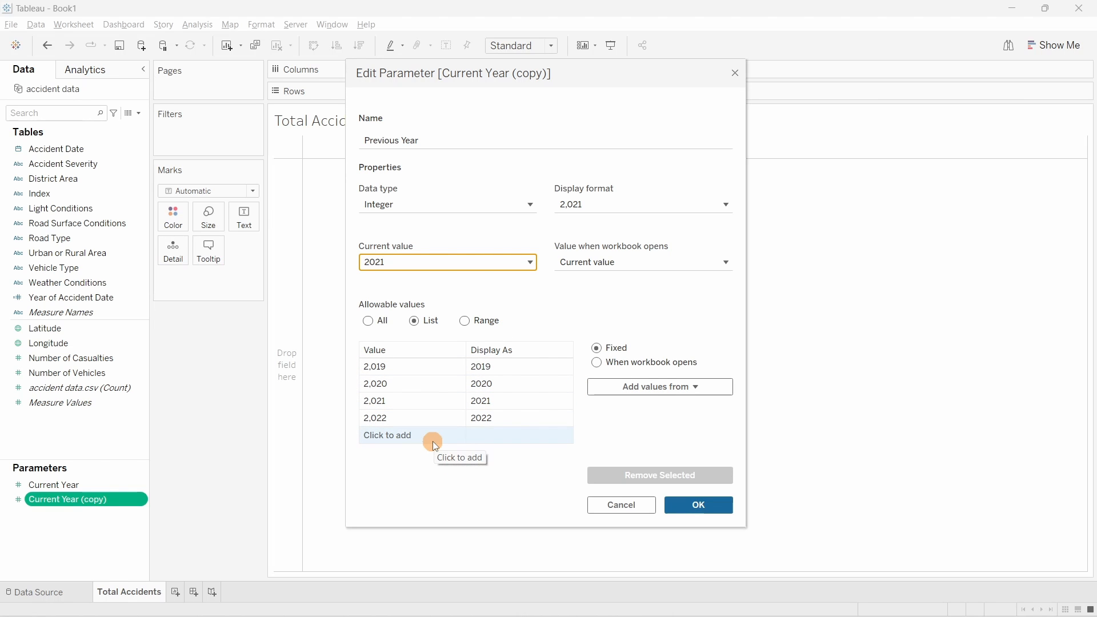
{"action": "left_click", "coordinate": [697, 505]}
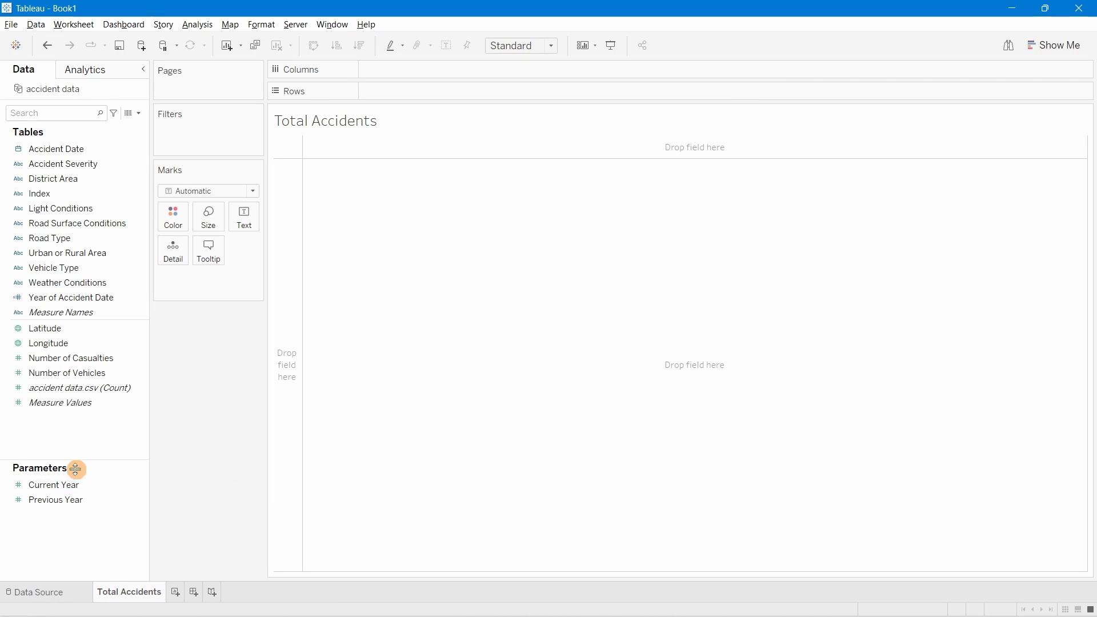
Step: Start a calculated field named CY Accidents and enlarge its formula editor
{"action": "left_click", "coordinate": [106, 492]}
{"action": "left_click", "coordinate": [139, 114]}
{"action": "left_click", "coordinate": [101, 130]}
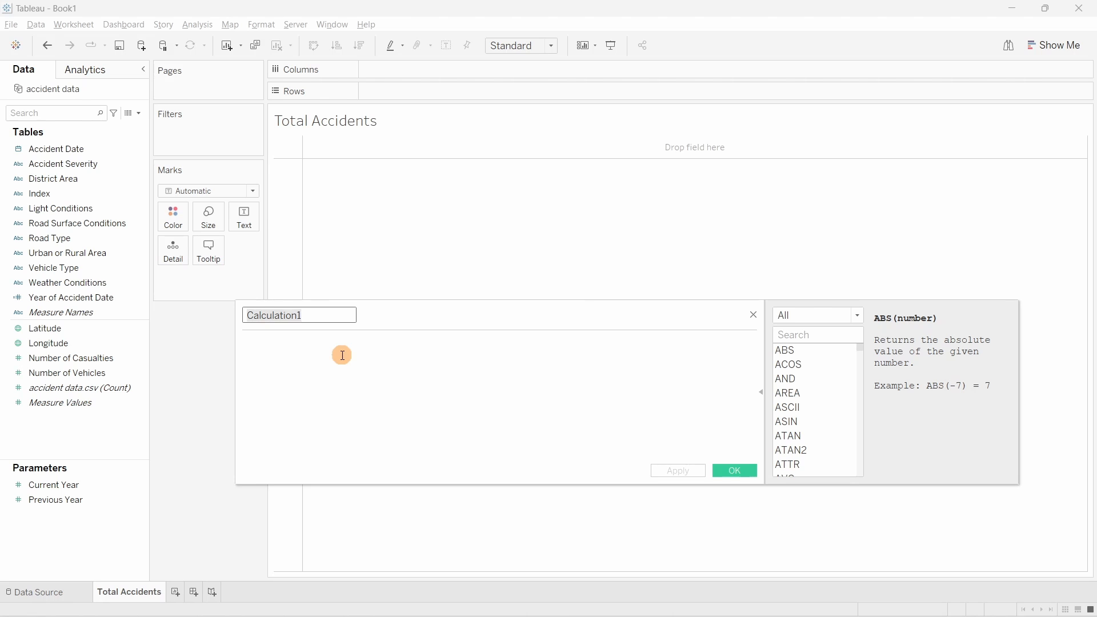
{"action": "type", "text": "CY A"}
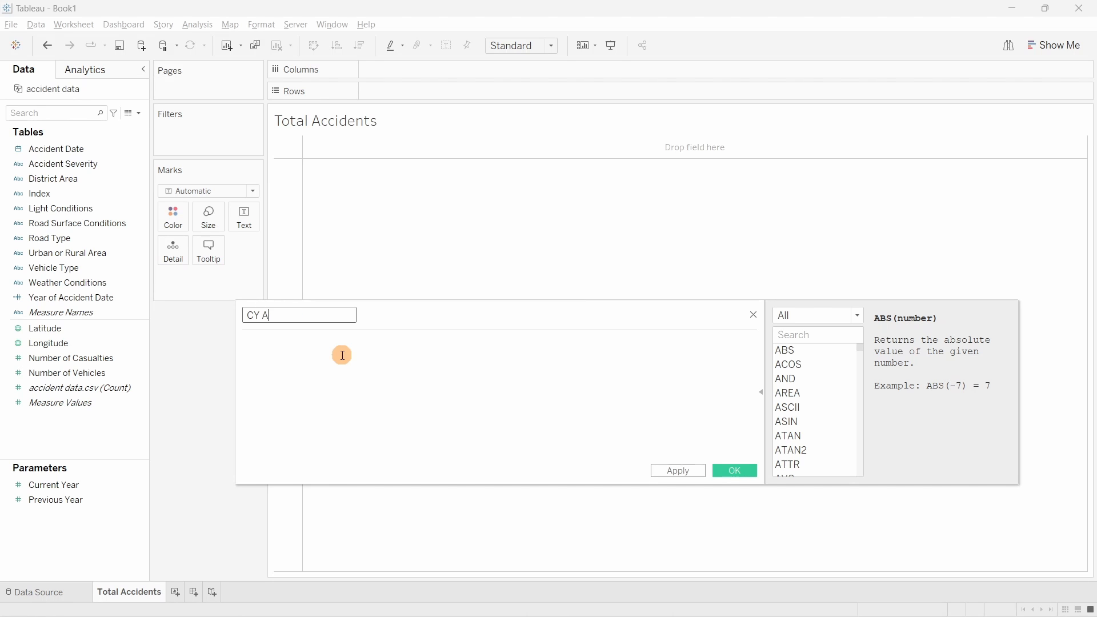
{"action": "type", "text": "ccidents"}
{"action": "left_click", "coordinate": [342, 355]}
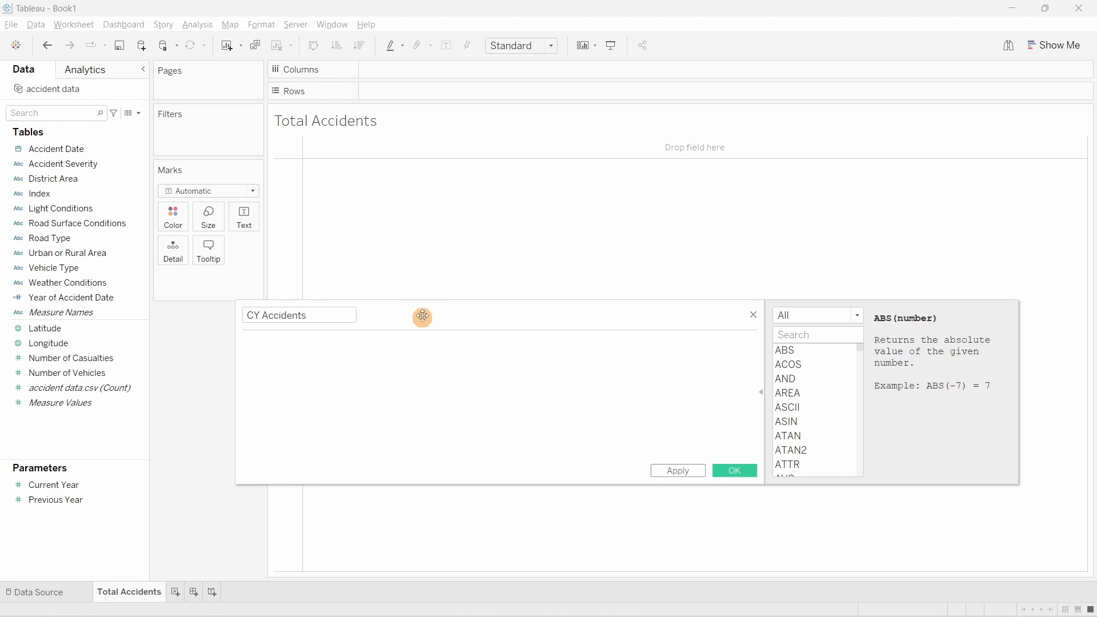
{"action": "left_click_drag", "start_coordinate": [421, 300], "coordinate": [429, 261]}
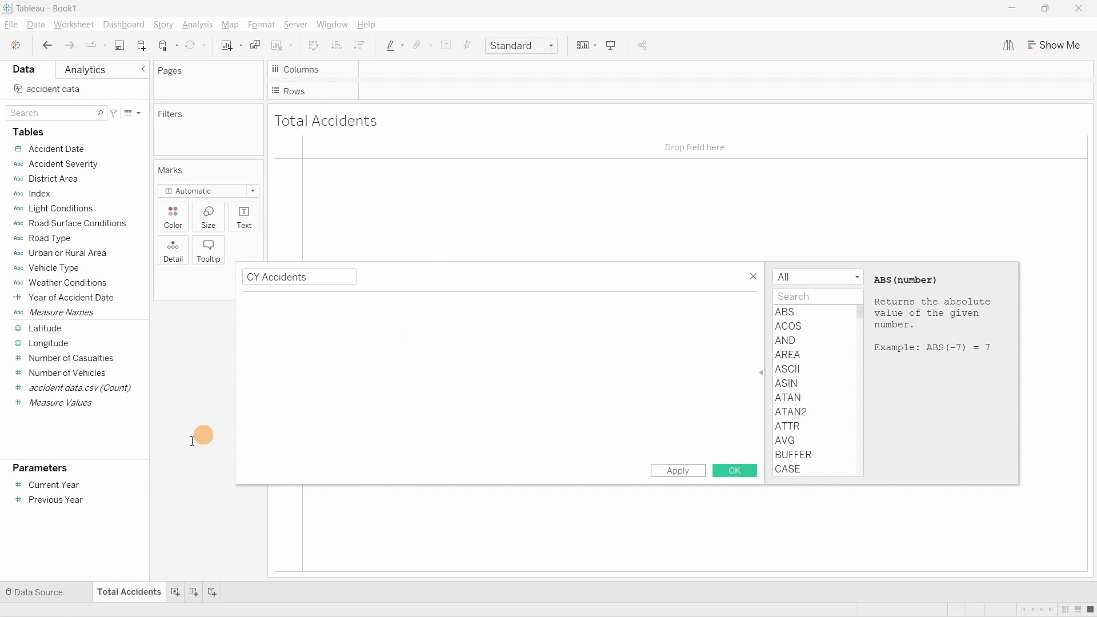
Step: Begin the CY Accidents formula with an IF condition testing YEAR([Accident Date]) = [Current Year]
{"action": "left_click", "coordinate": [53, 485]}
{"action": "type", "text": "IF"}
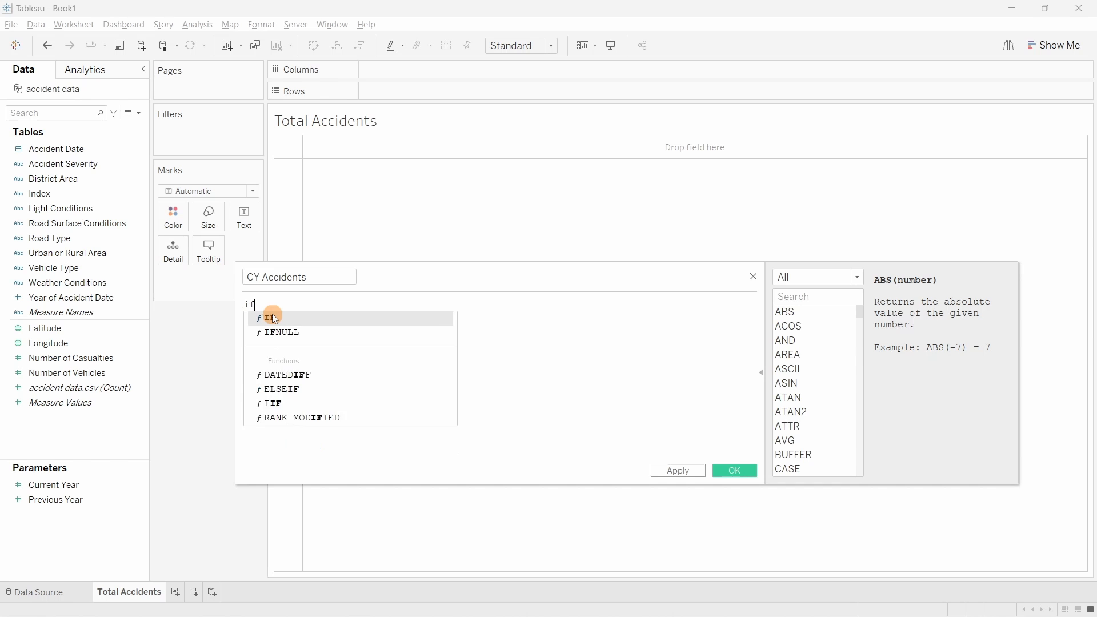
{"action": "key", "text": "Return"}
{"action": "type", "text": "yea"}
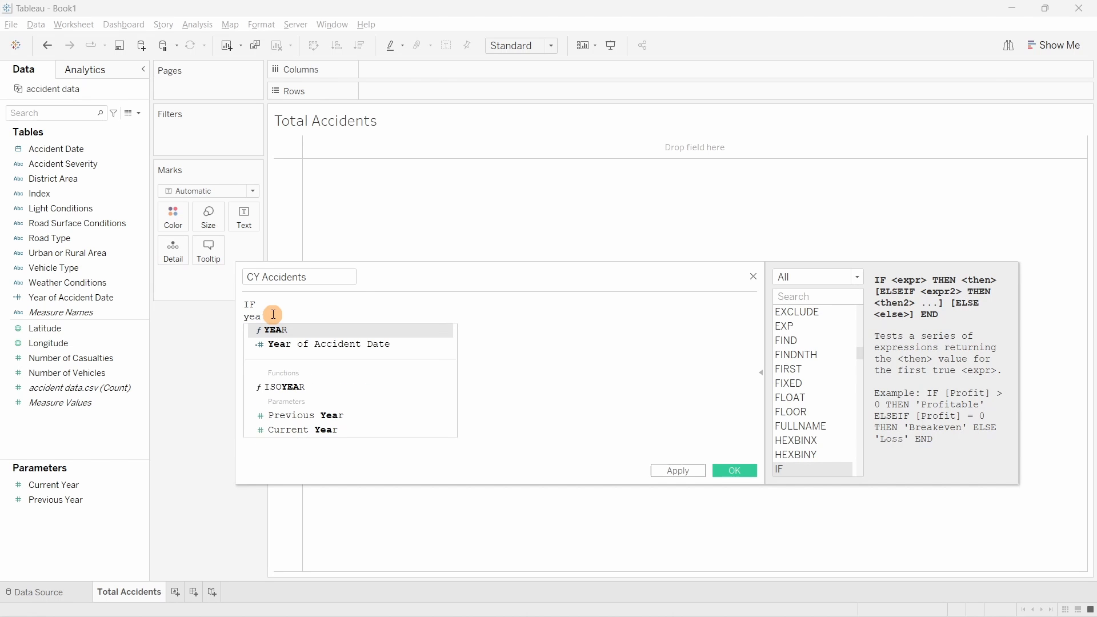
{"action": "key", "text": "Return"}
{"action": "type", "text": "acci"}
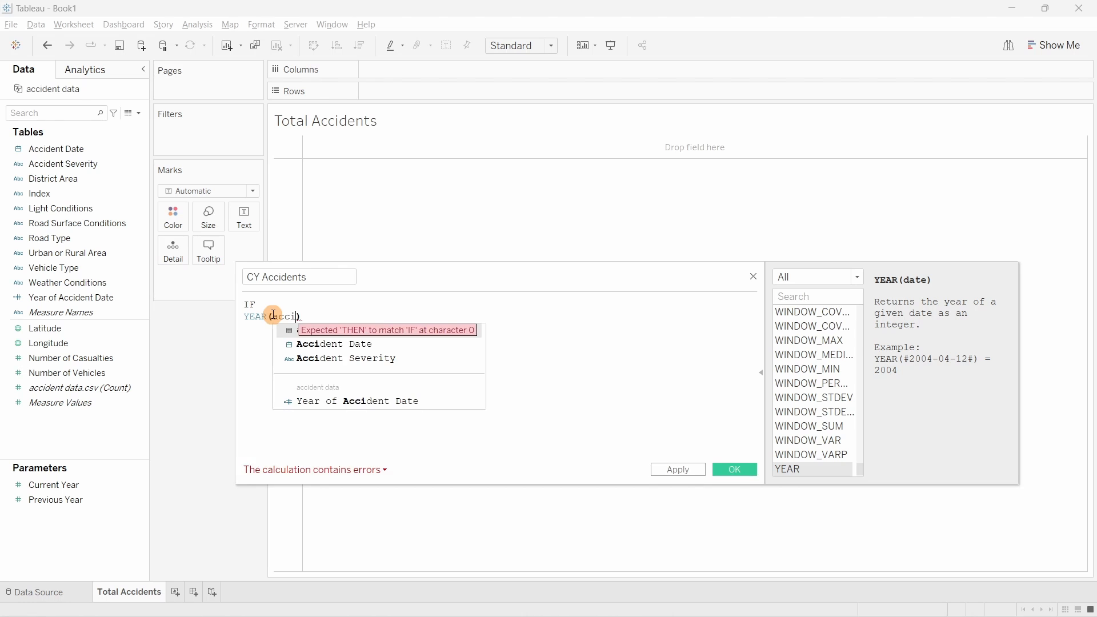
{"action": "key", "text": "Down"}
{"action": "key", "text": "Return"}
{"action": "type", "text": "= "}
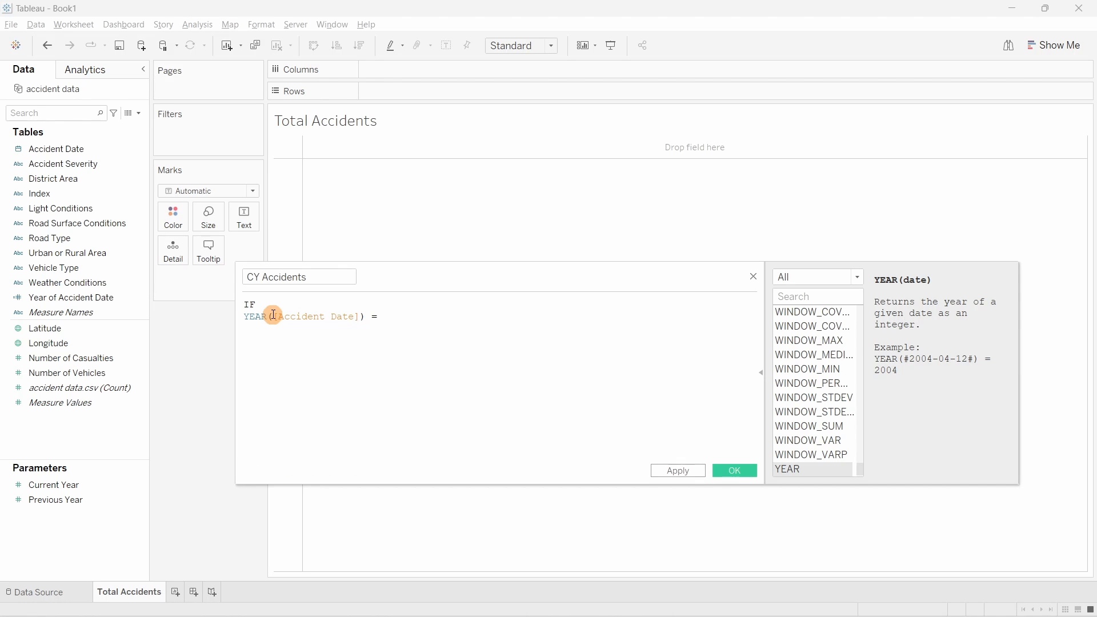
{"action": "type", "text": "curr"}
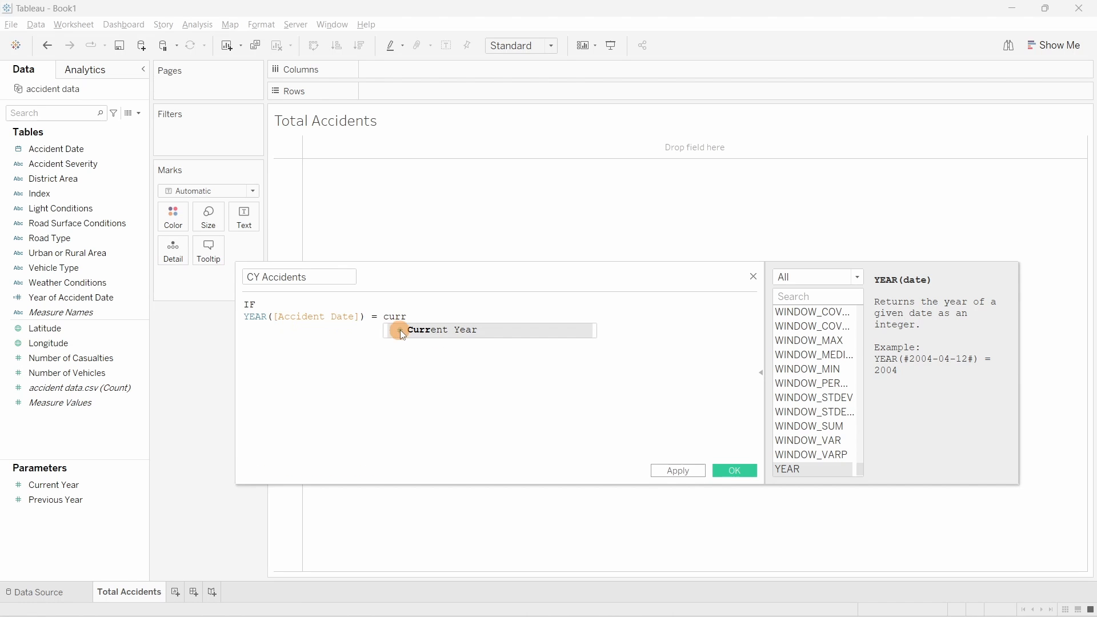
{"action": "left_click", "coordinate": [402, 331]}
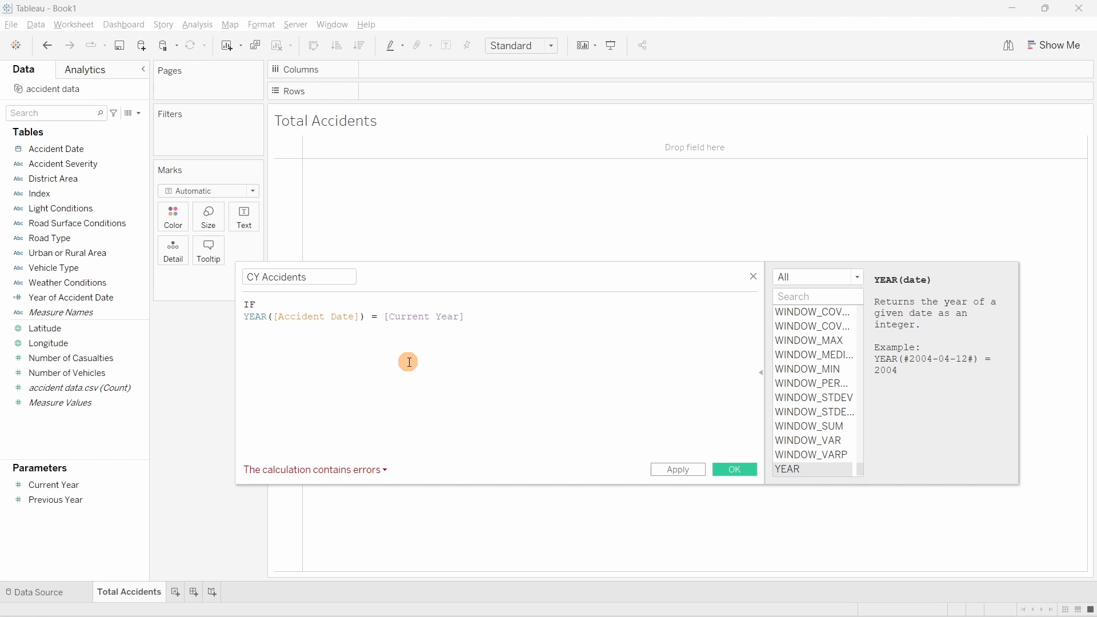
Step: Add a THEN clause returning [Index] on new lines of the CY Accidents formula
{"action": "key", "text": "Return"}
{"action": "type", "text": "THEN"}
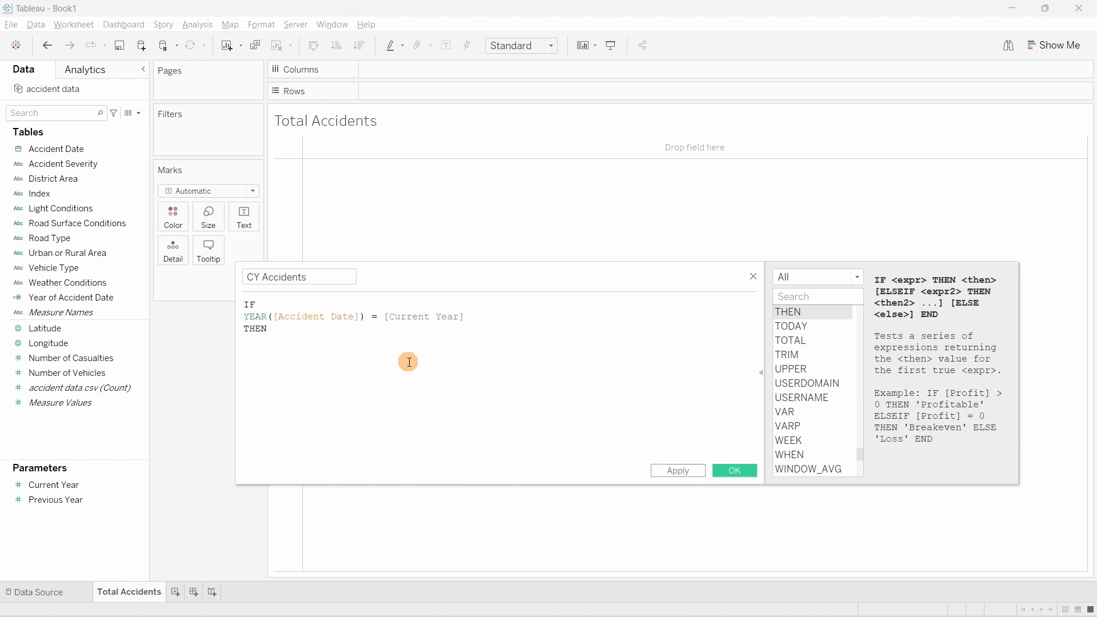
{"action": "key", "text": "Return"}
{"action": "type", "text": "[Index]"}
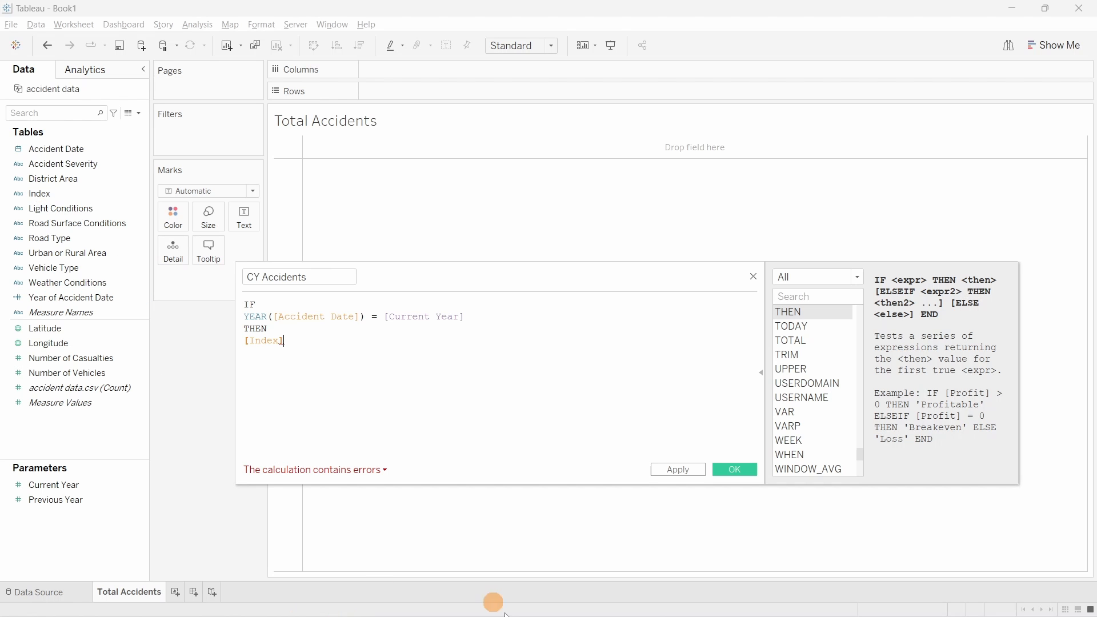
Step: Switch to the accident data.csv workbook in Excel to inspect the Index column's values, and return to Book1 in Tableau
{"action": "left_click", "coordinate": [646, 600]}
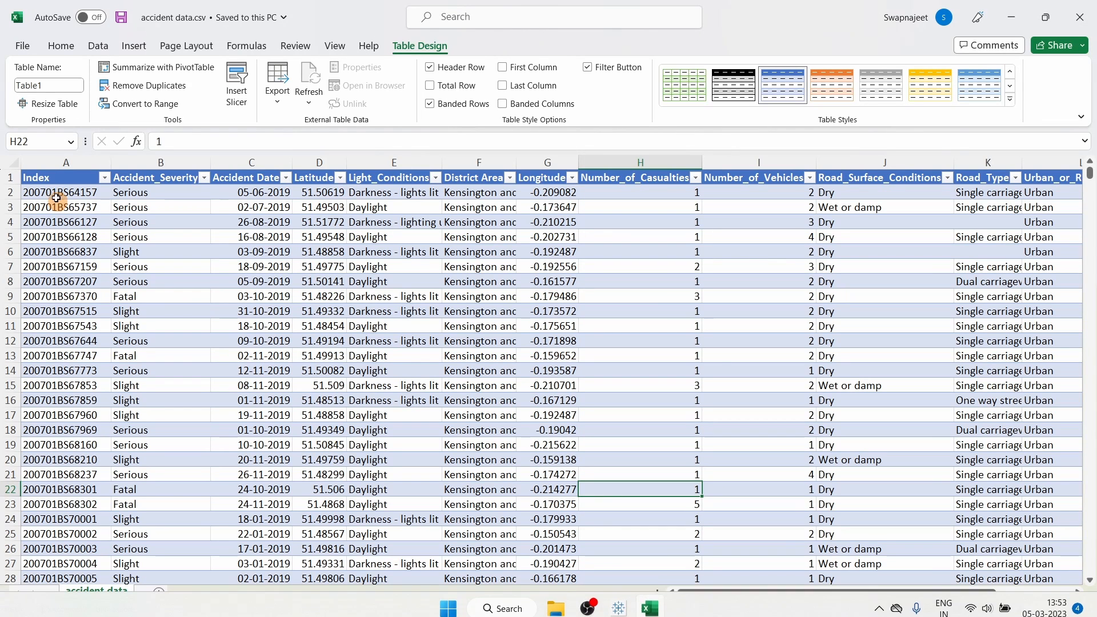
{"action": "left_click", "coordinate": [56, 223]}
{"action": "left_click", "coordinate": [60, 266]}
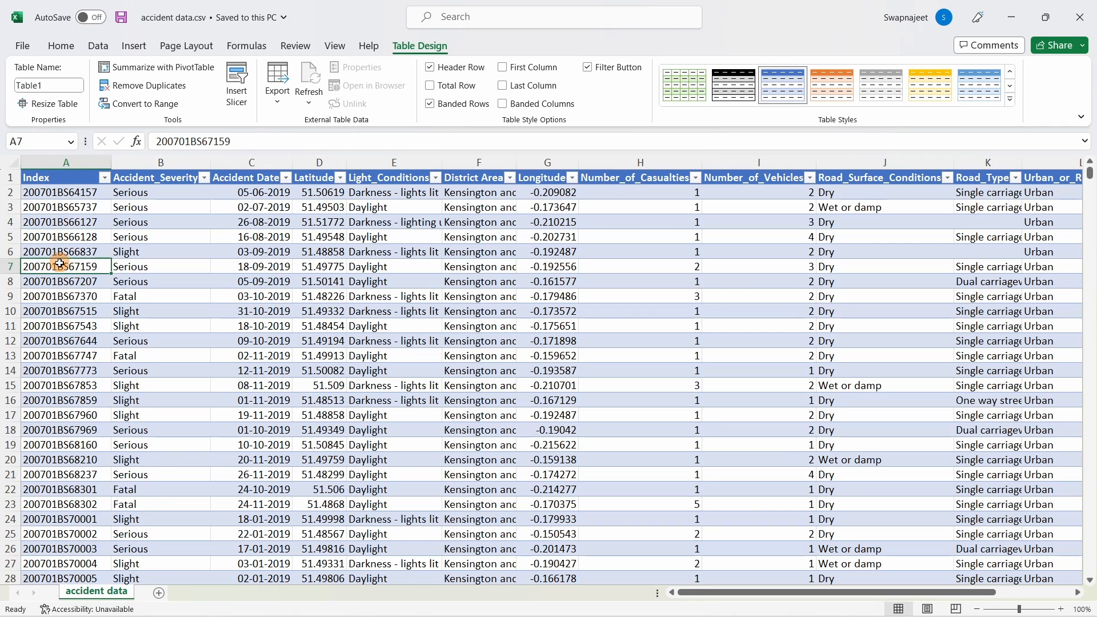
{"action": "left_click", "coordinate": [72, 311]}
{"action": "mouse_move", "coordinate": [638, 613]}
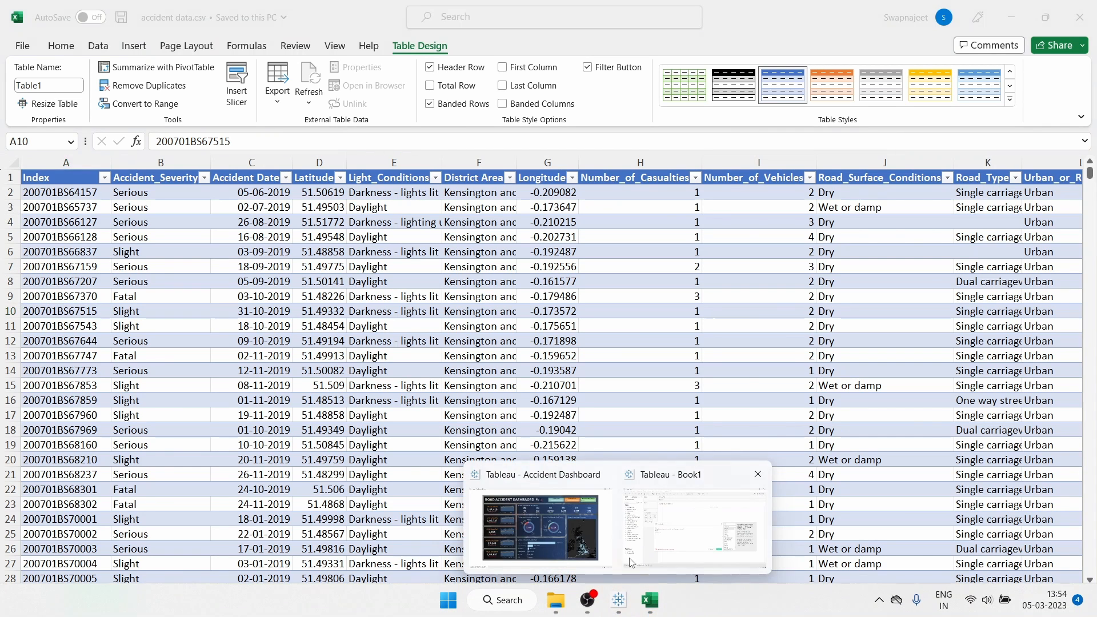
{"action": "left_click", "coordinate": [632, 556]}
Step: Close the IF statement with END, wrap the whole expression in COUNT( ), and save the CY Accidents field
{"action": "key", "text": "Return"}
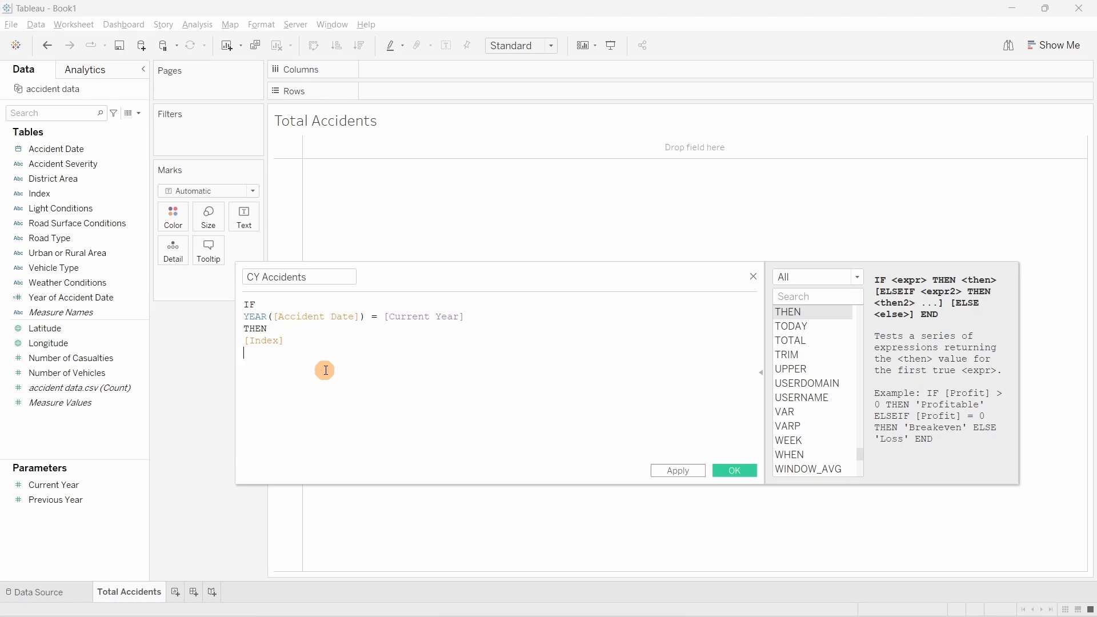
{"action": "type", "text": "END"}
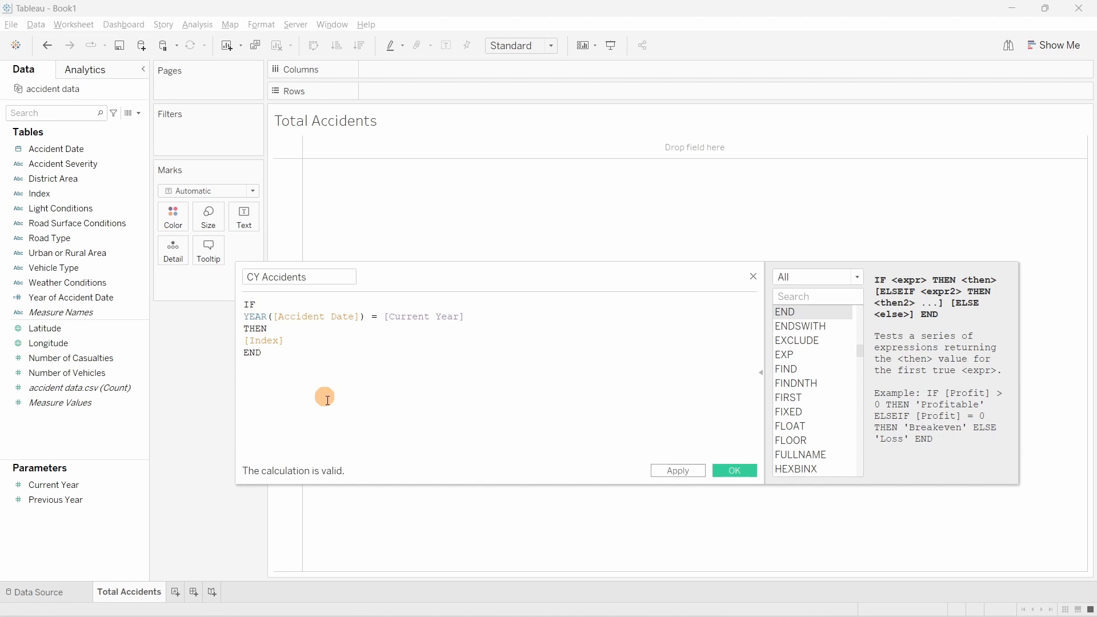
{"action": "left_click", "coordinate": [246, 304]}
{"action": "type", "text": "count "}
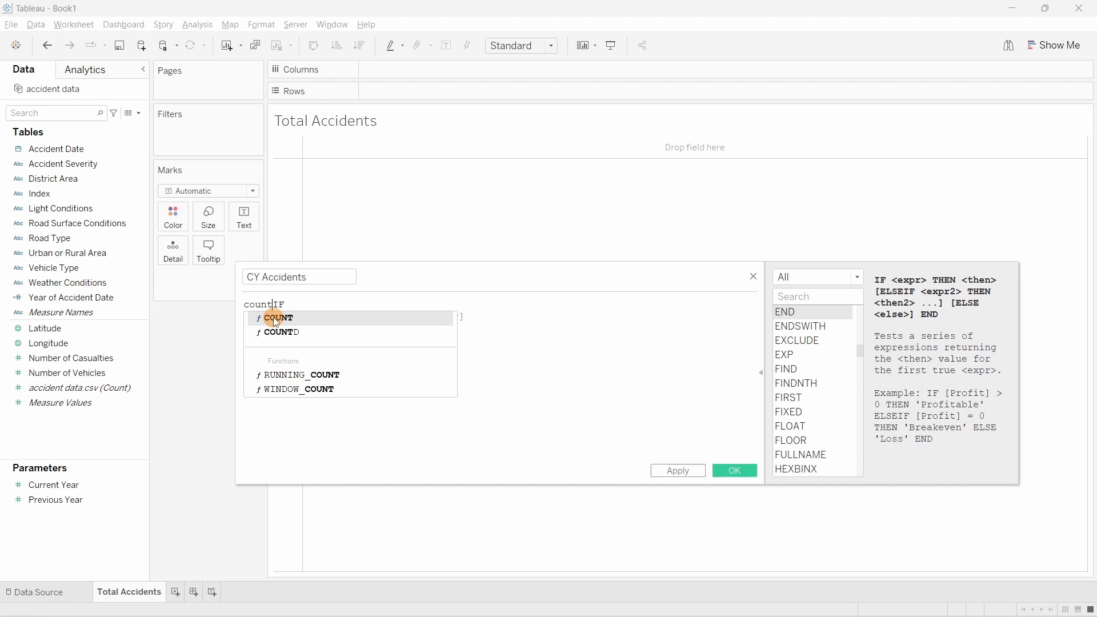
{"action": "type", "text": "("}
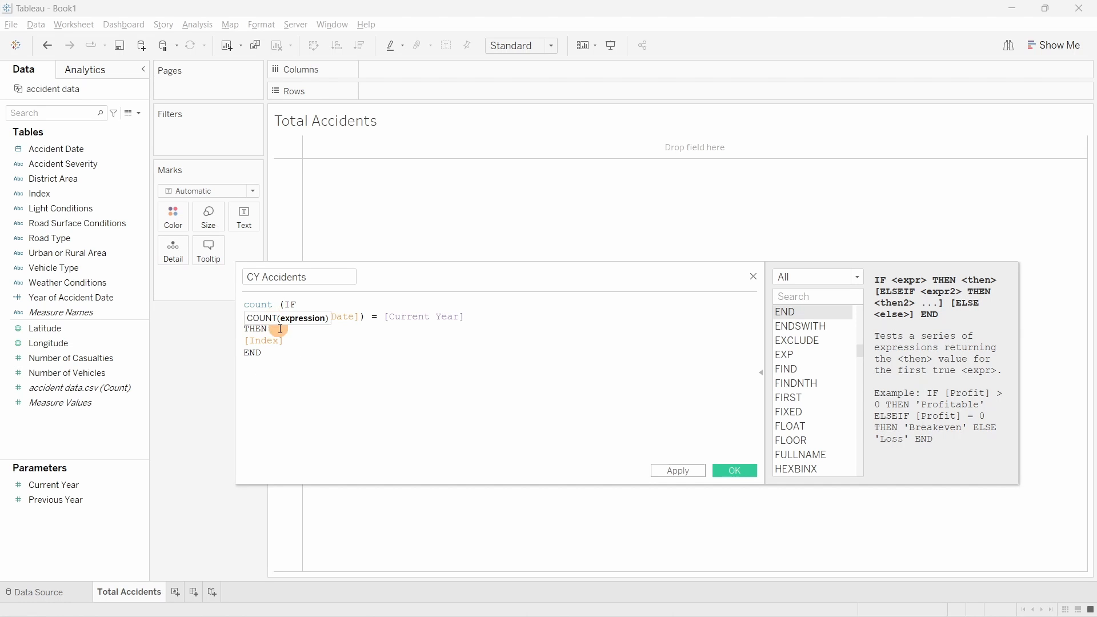
{"action": "left_click", "coordinate": [296, 356]}
{"action": "type", "text": ")"}
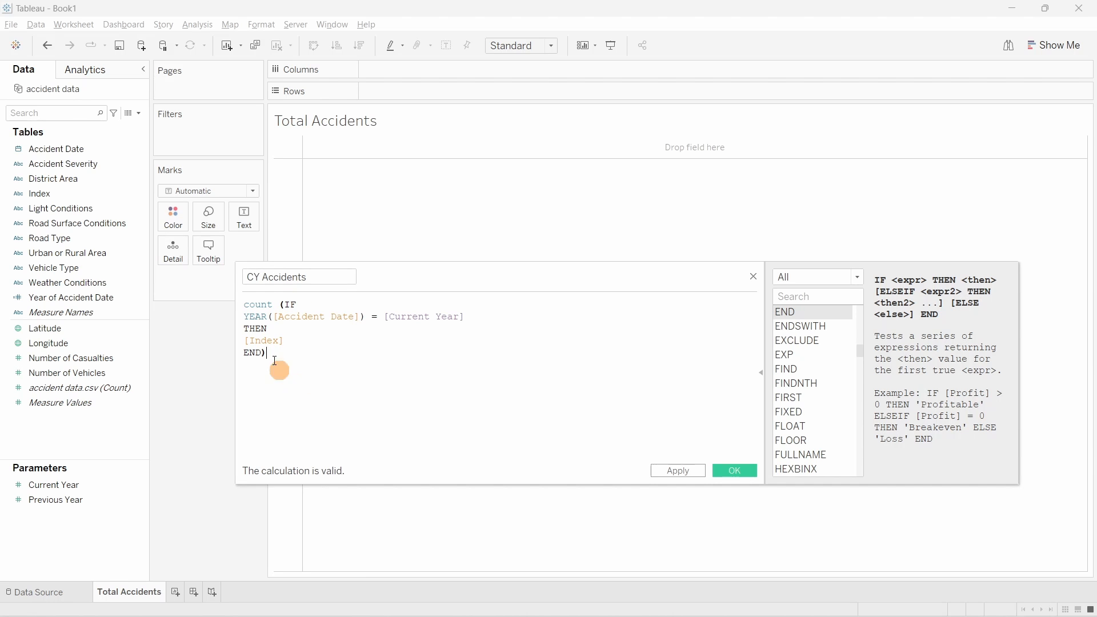
{"action": "left_click", "coordinate": [752, 475]}
Step: Place CY Accidents as text on the Total Accidents sheet and show the Current Year parameter control
{"action": "left_click_drag", "start_coordinate": [71, 331], "coordinate": [235, 224]}
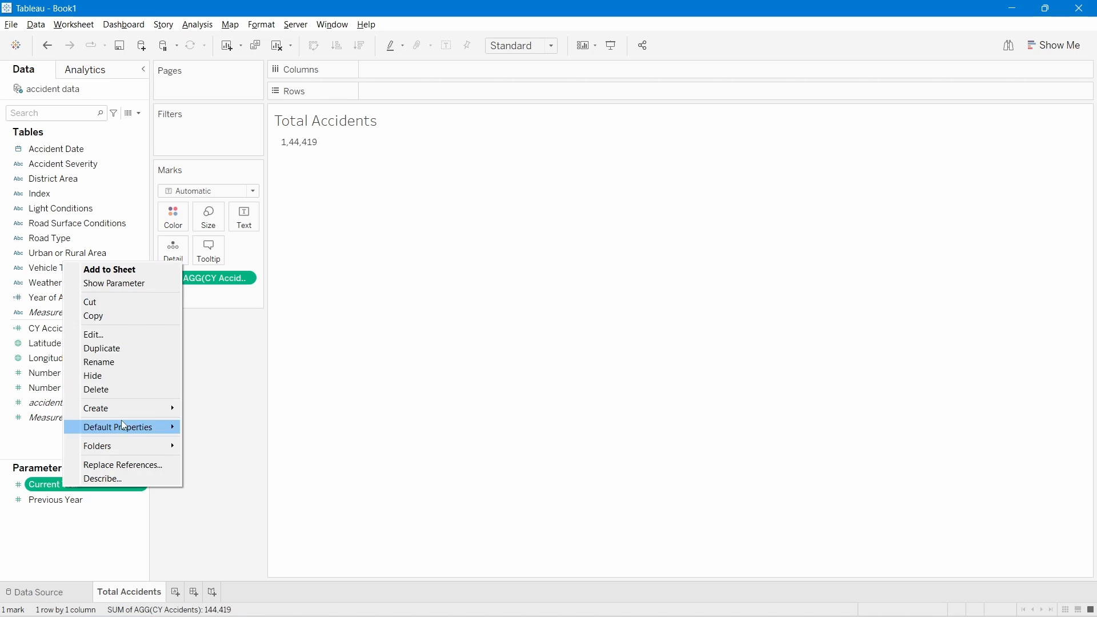
{"action": "left_click", "coordinate": [111, 286]}
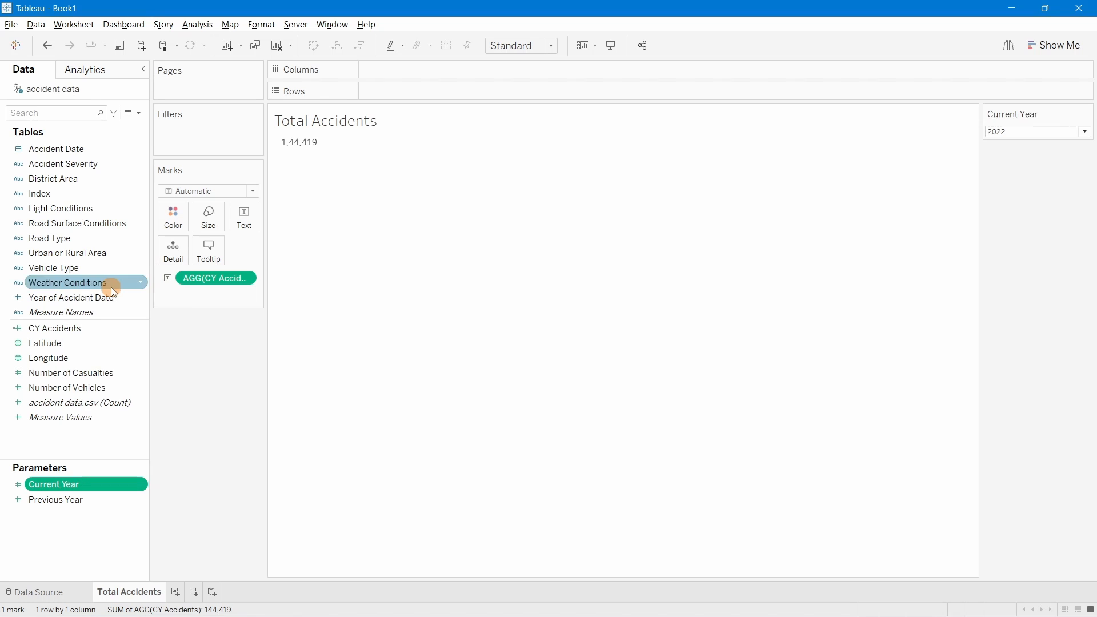
Step: Test the Current Year parameter by switching it to 2021, 2020 and back to 2022
{"action": "left_click", "coordinate": [1010, 132]}
{"action": "left_click", "coordinate": [1007, 166]}
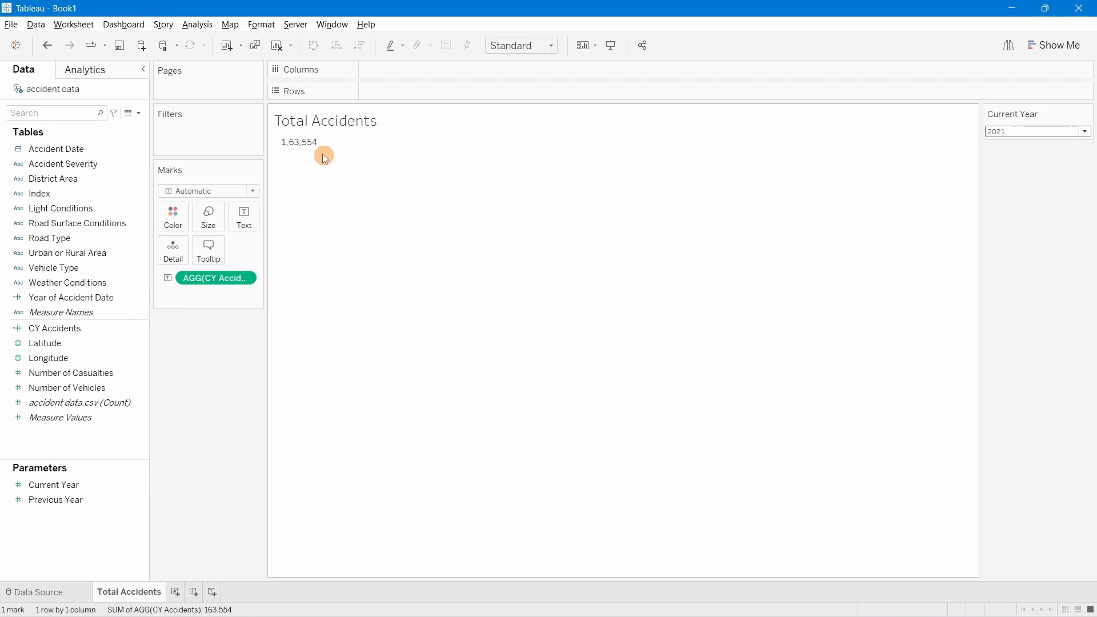
{"action": "left_click", "coordinate": [1028, 131]}
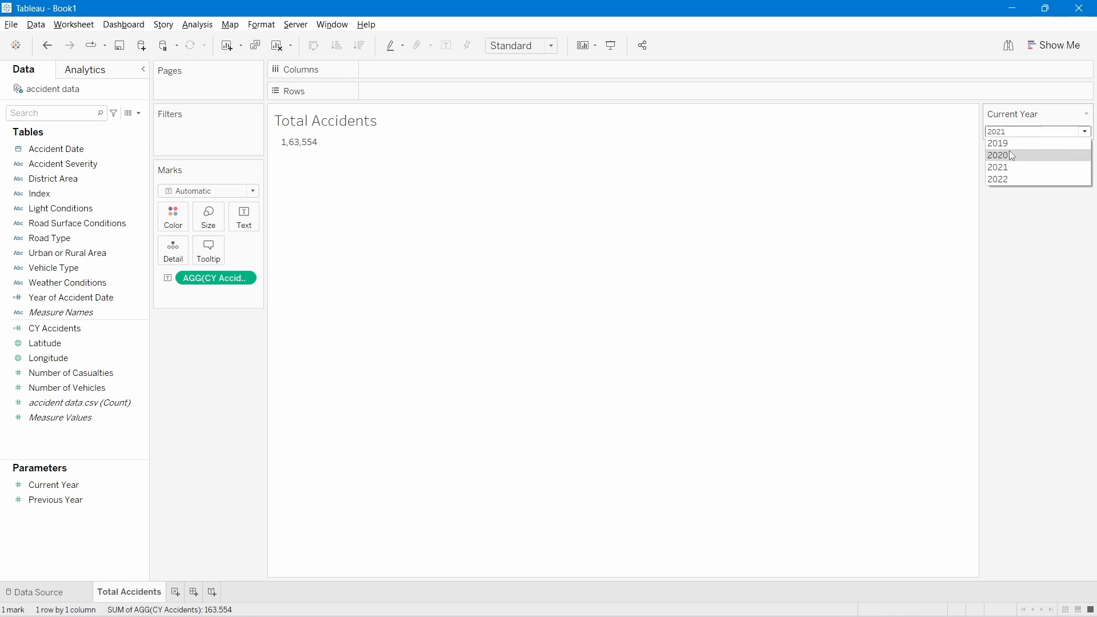
{"action": "left_click", "coordinate": [1008, 154]}
{"action": "left_click", "coordinate": [1015, 132]}
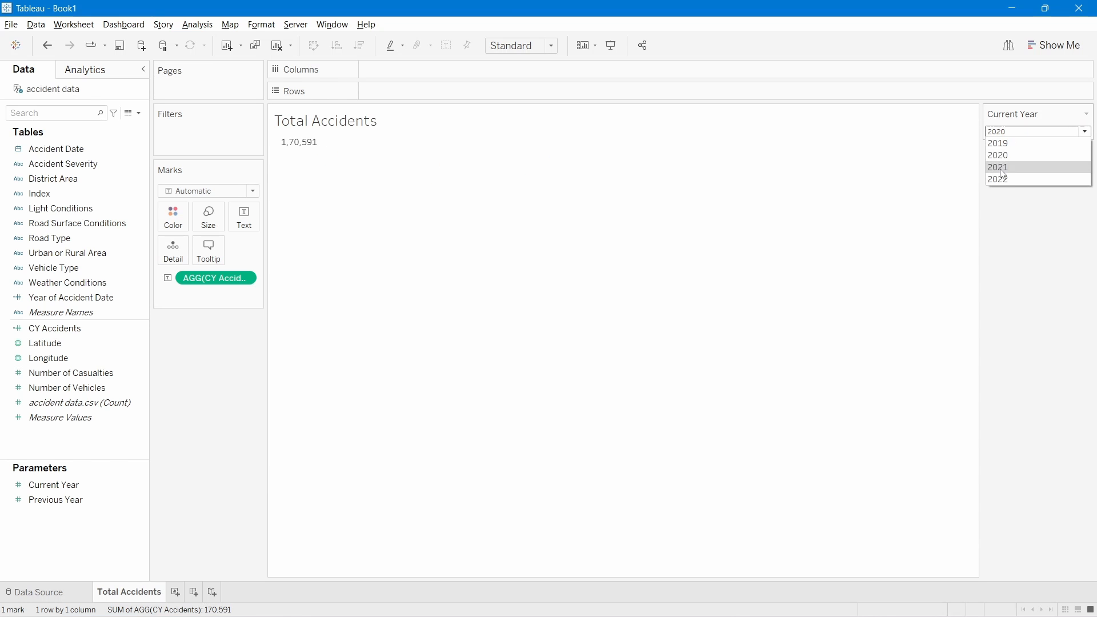
{"action": "left_click", "coordinate": [1004, 179]}
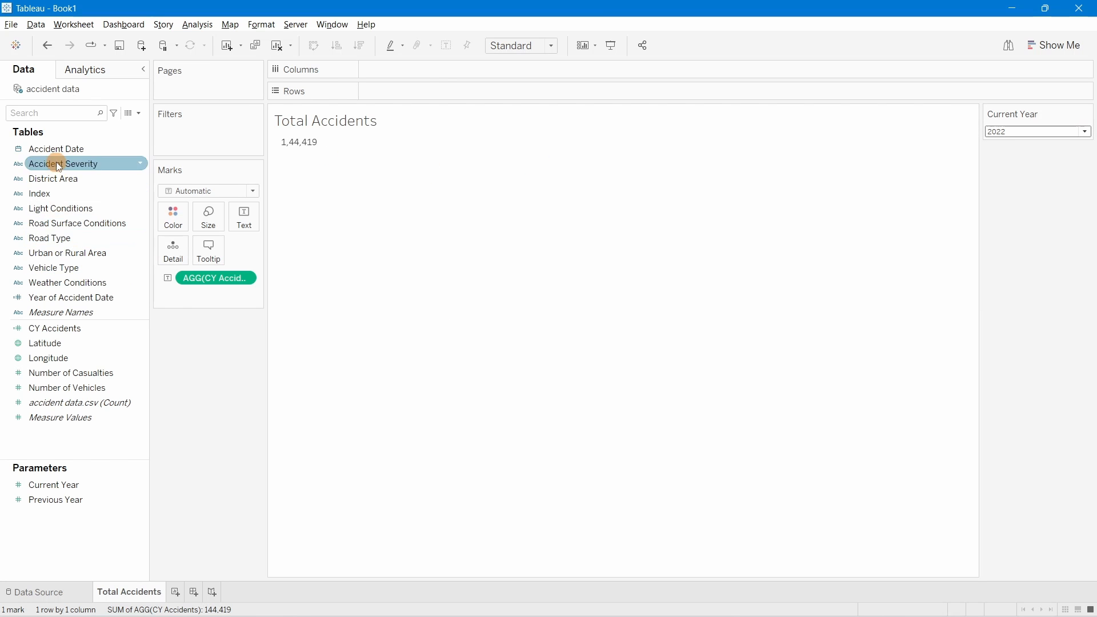
Step: Reopen the CY Accidents calculation to review its YEAR condition and Index count, and close it without changes
{"action": "right_click", "coordinate": [67, 328]}
{"action": "left_click", "coordinate": [109, 399]}
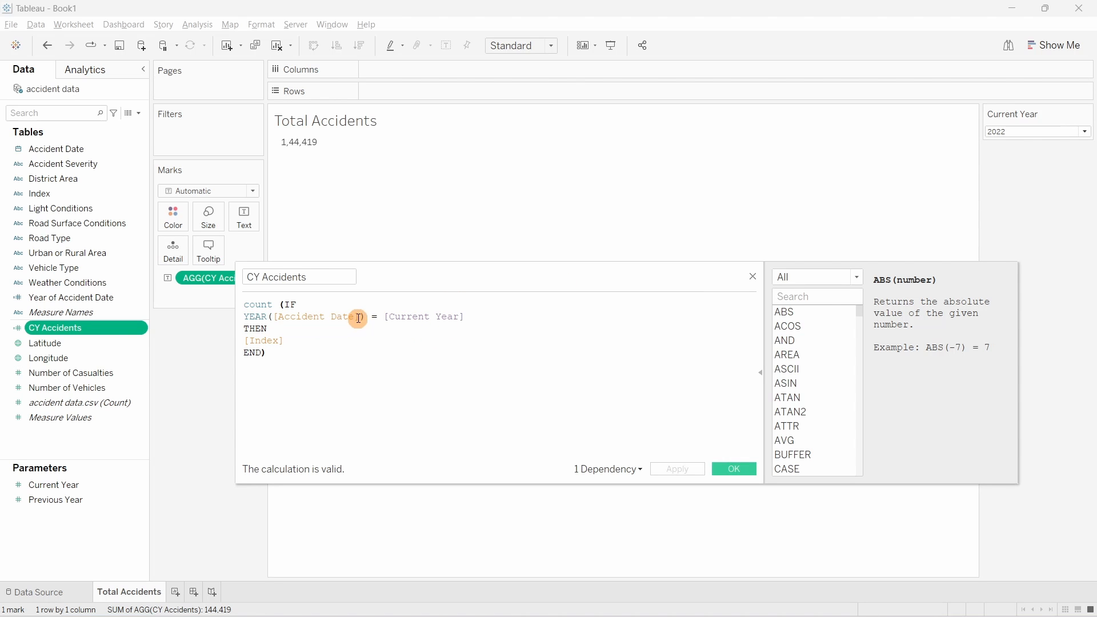
{"action": "left_click_drag", "start_coordinate": [362, 317], "coordinate": [316, 317]}
{"action": "left_click", "coordinate": [337, 341]}
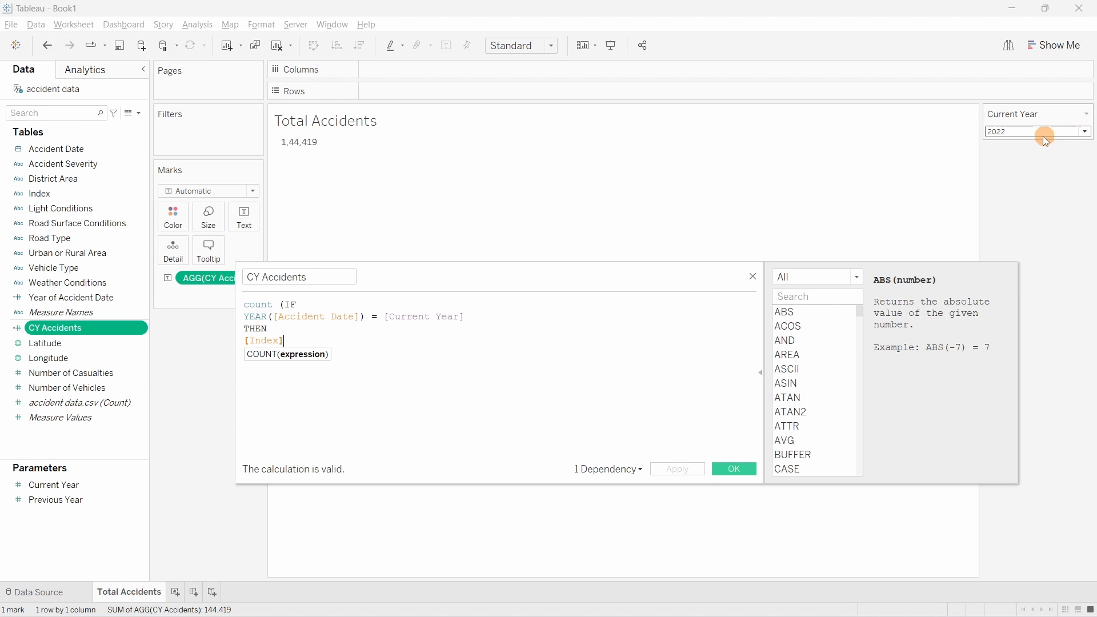
{"action": "left_click", "coordinate": [312, 316]}
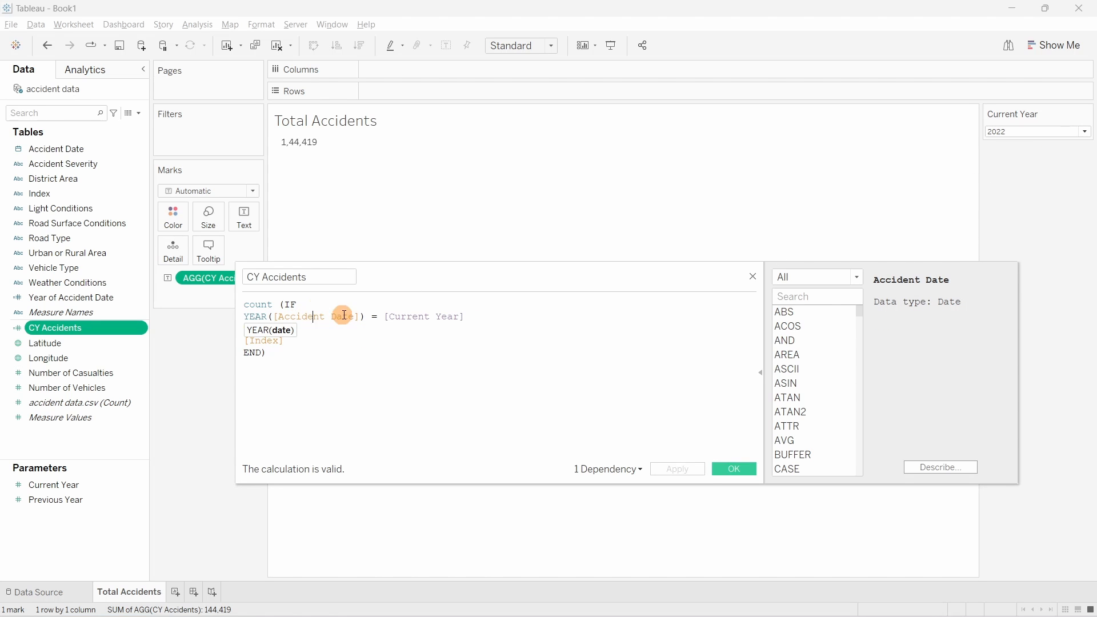
{"action": "left_click_drag", "start_coordinate": [343, 317], "coordinate": [314, 316]}
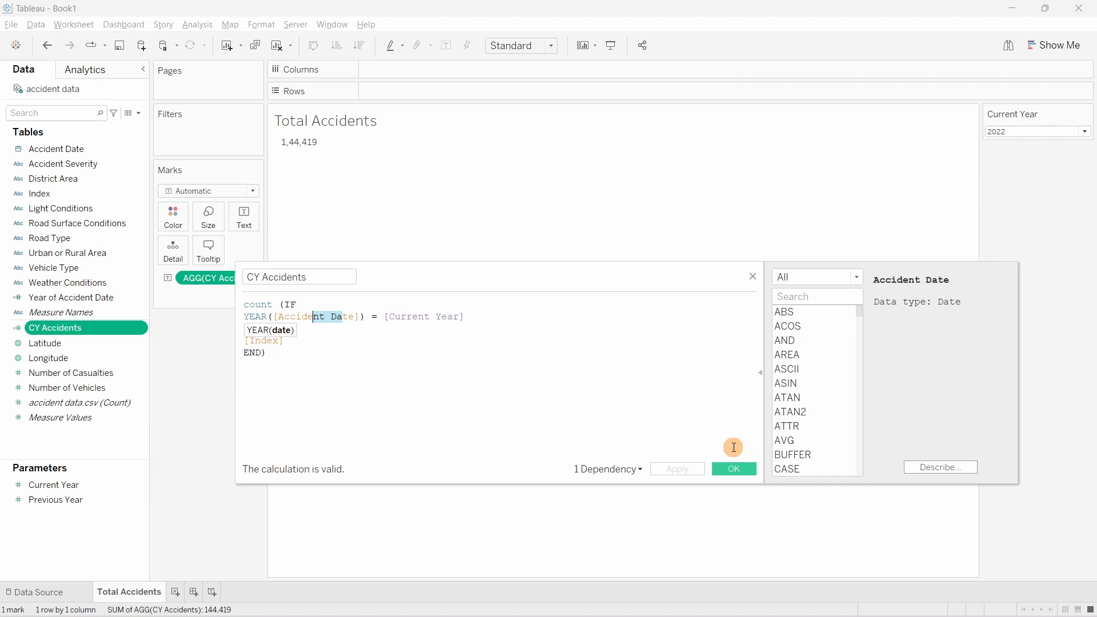
{"action": "left_click", "coordinate": [545, 371]}
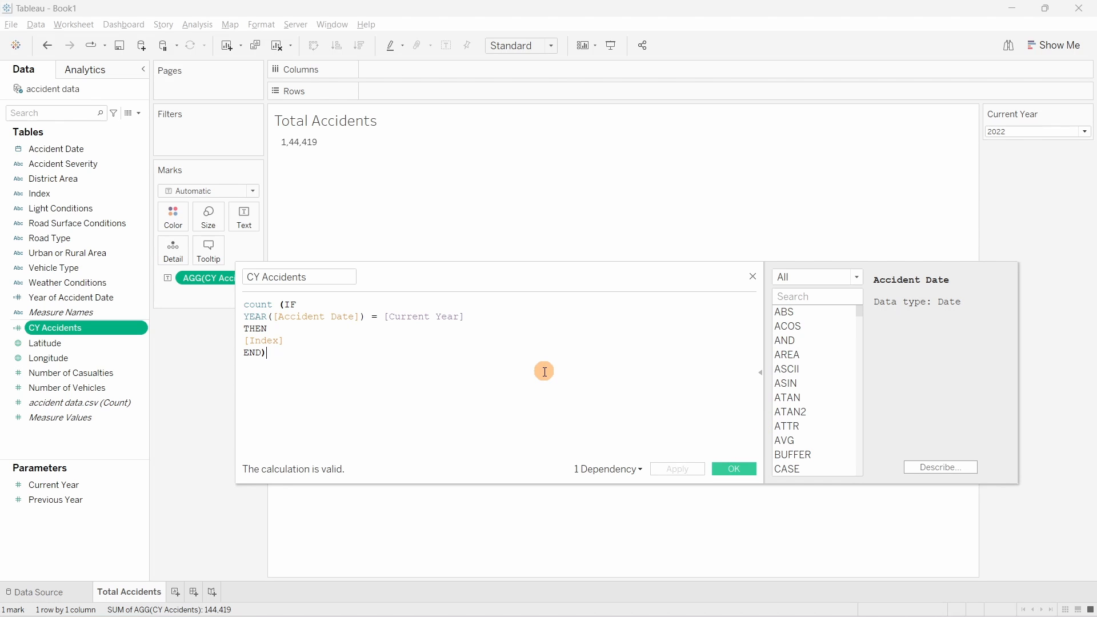
{"action": "left_click", "coordinate": [735, 470]}
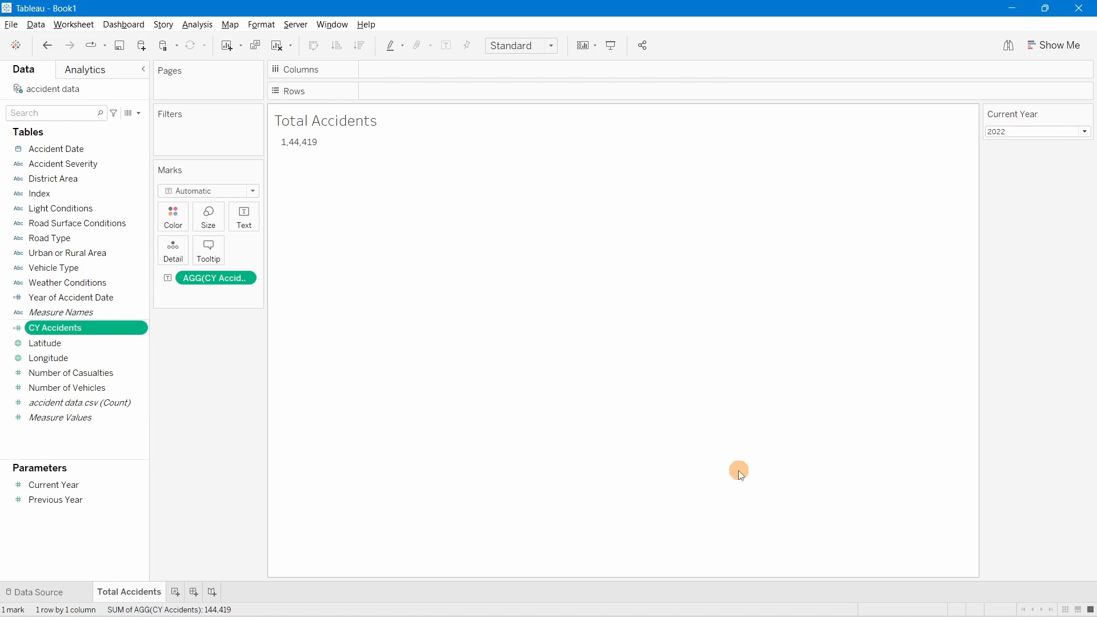
Step: Duplicate the CY Accidents calculated field and rename the copy as PY Accidents in its editor
{"action": "right_click", "coordinate": [115, 335]}
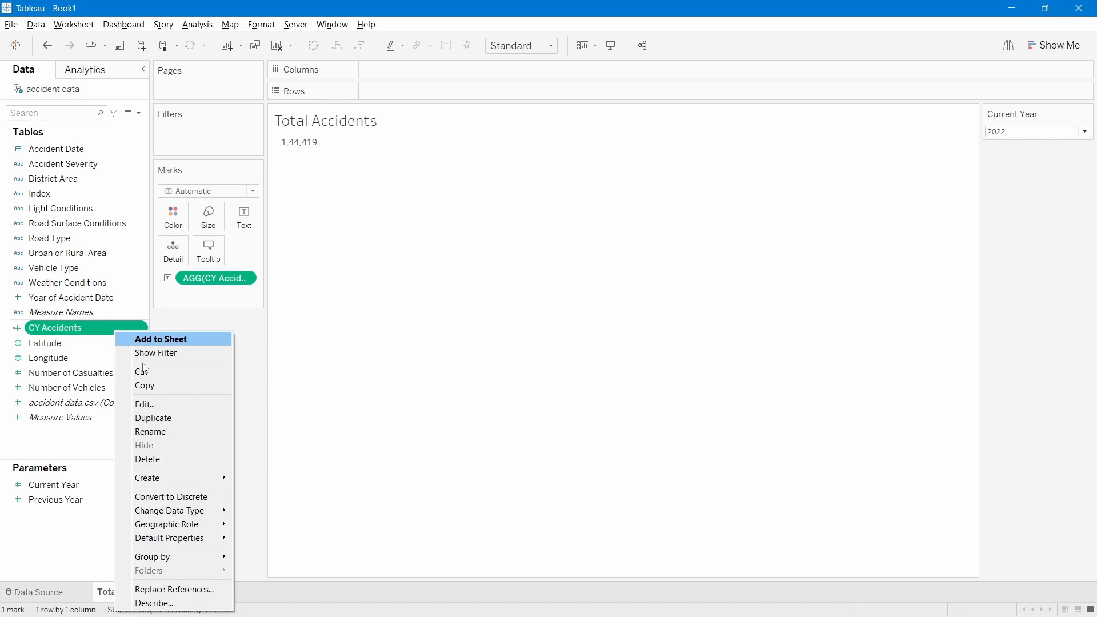
{"action": "left_click", "coordinate": [170, 418]}
{"action": "left_click", "coordinate": [74, 344]}
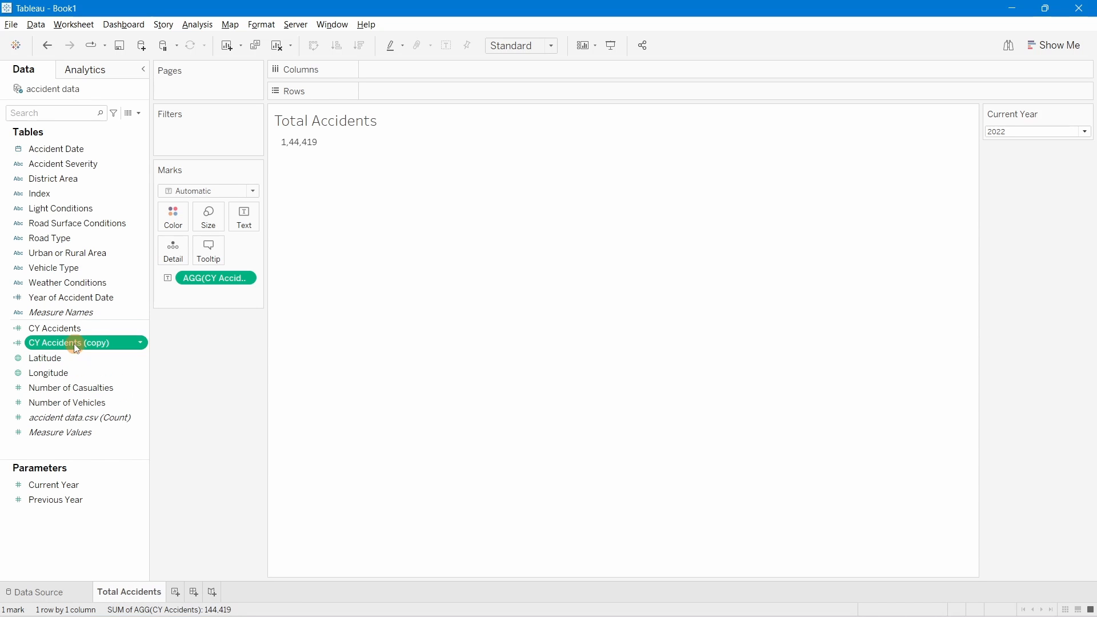
{"action": "right_click", "coordinate": [74, 344]}
{"action": "left_click", "coordinate": [103, 135]}
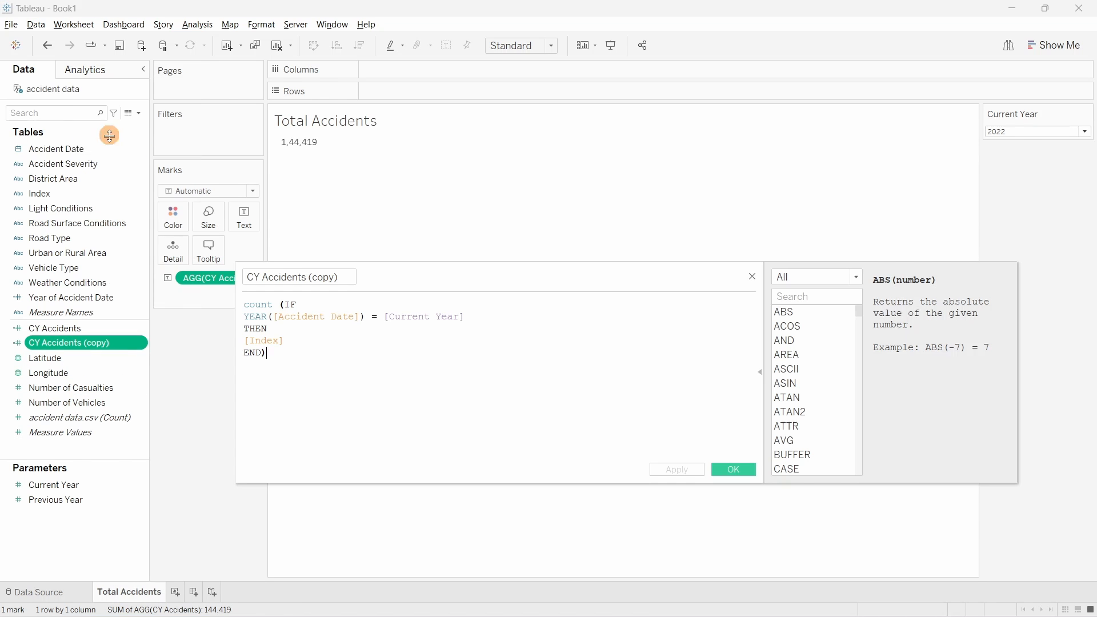
{"action": "left_click_drag", "start_coordinate": [346, 278], "coordinate": [305, 280]}
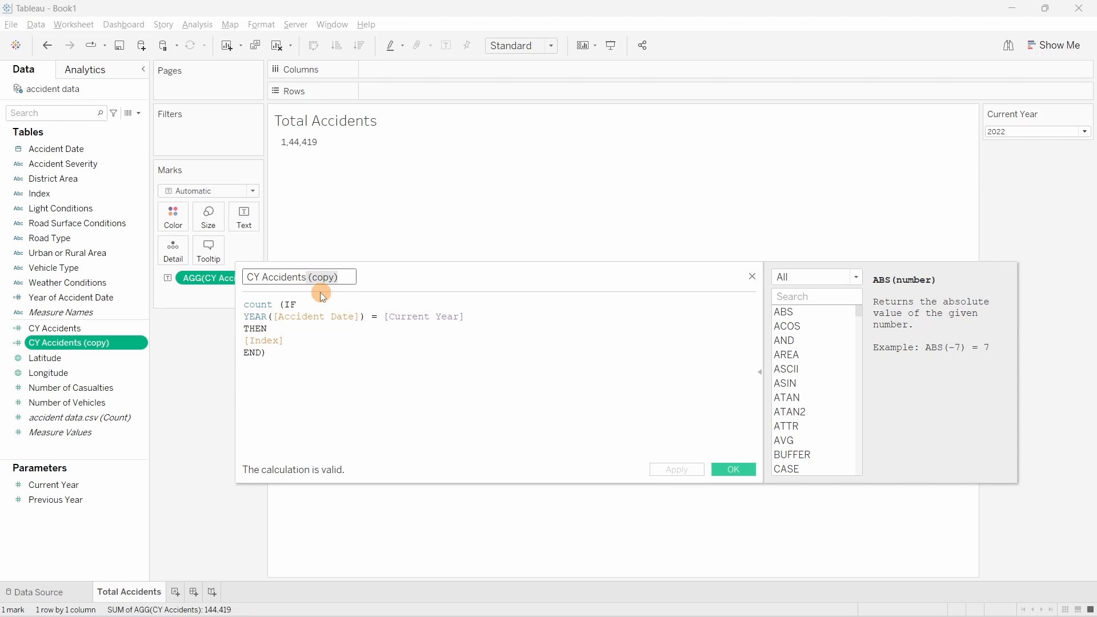
{"action": "key", "text": "BackSpace"}
{"action": "left_click", "coordinate": [249, 279]}
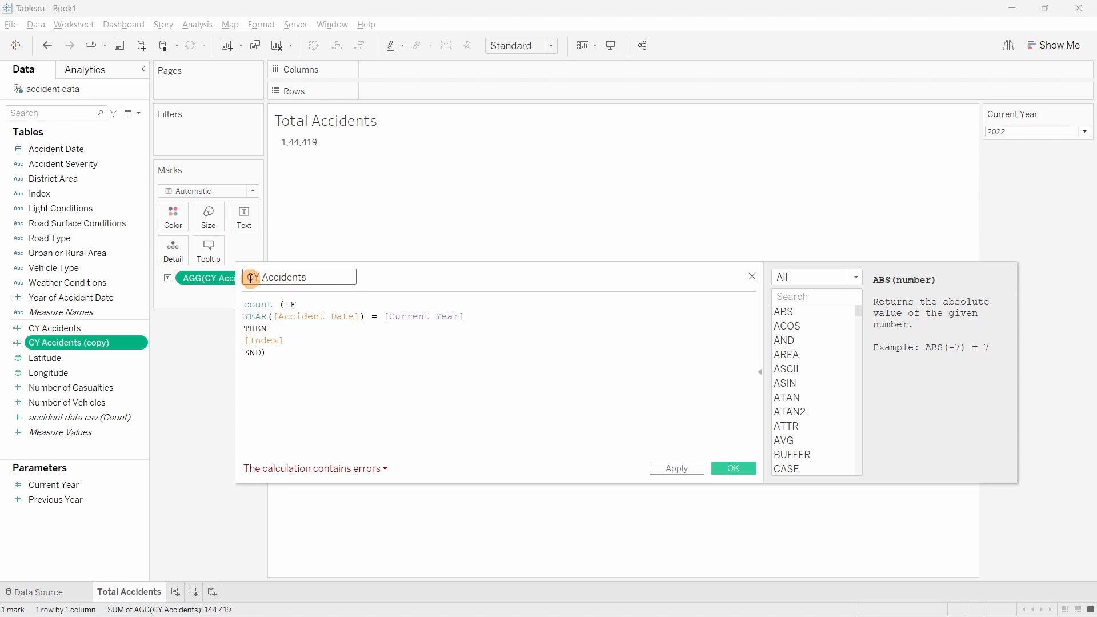
{"action": "key", "text": "Delete"}
{"action": "type", "text": "P"}
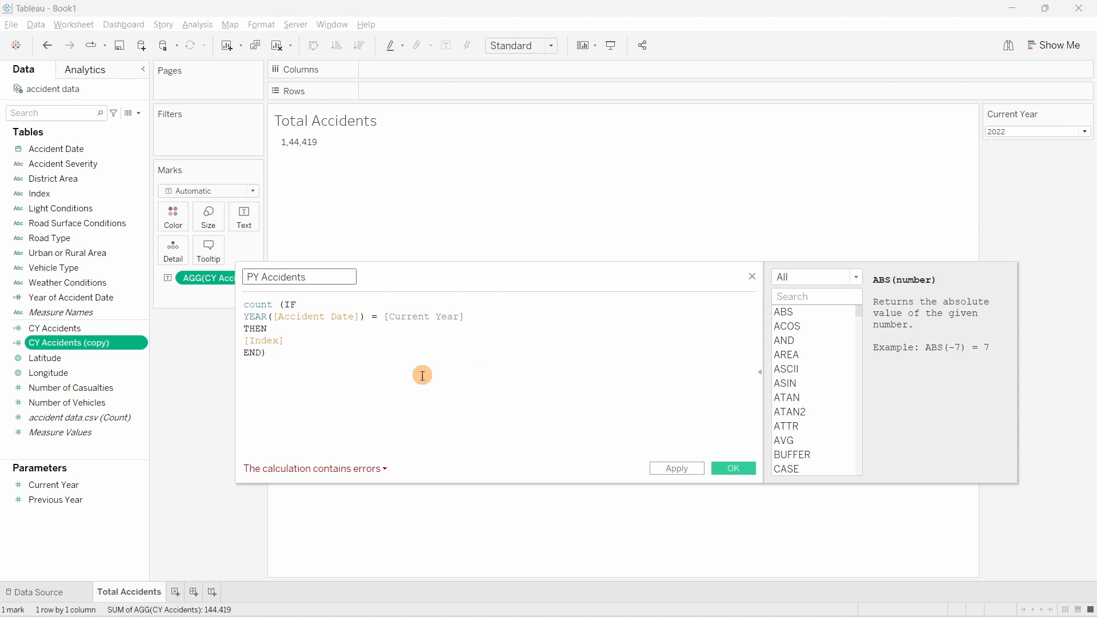
Step: Compare the accident year with the Previous Year parameter in the PY Accidents formula and save the calculation
{"action": "left_click", "coordinate": [423, 376]}
{"action": "left_click_drag", "start_coordinate": [464, 317], "coordinate": [384, 317]}
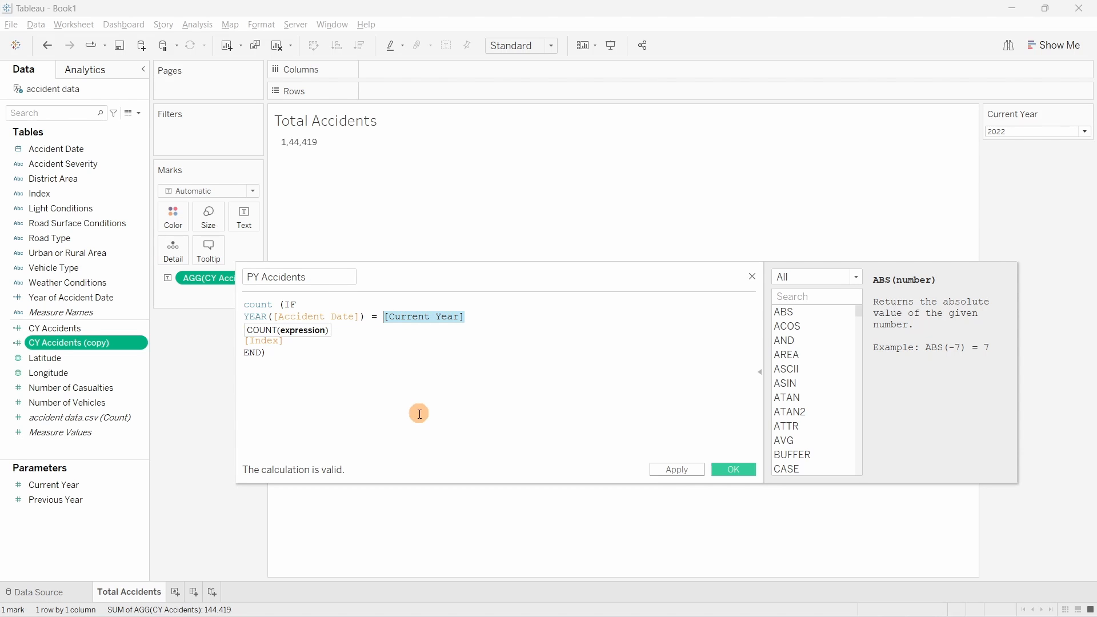
{"action": "type", "text": "[pre"}
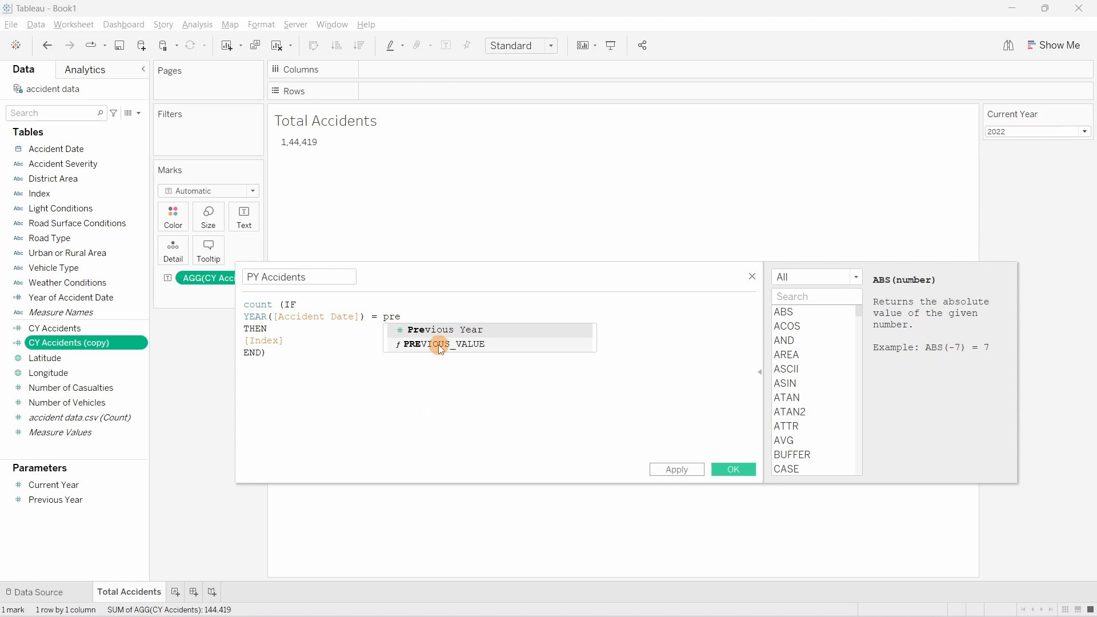
{"action": "left_click", "coordinate": [441, 338]}
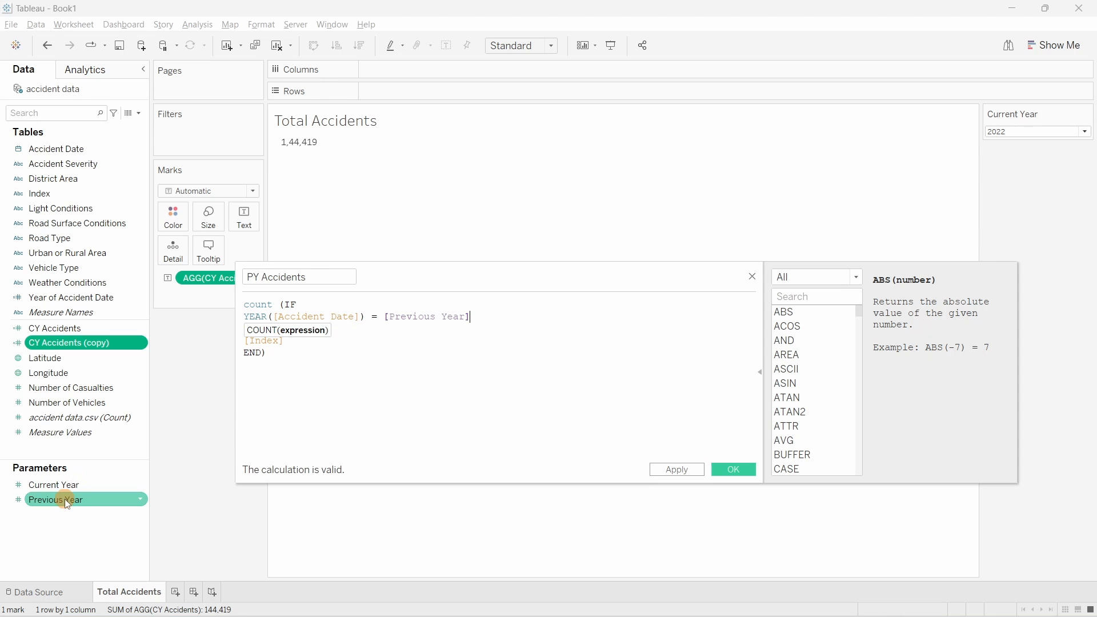
{"action": "left_click", "coordinate": [719, 470]}
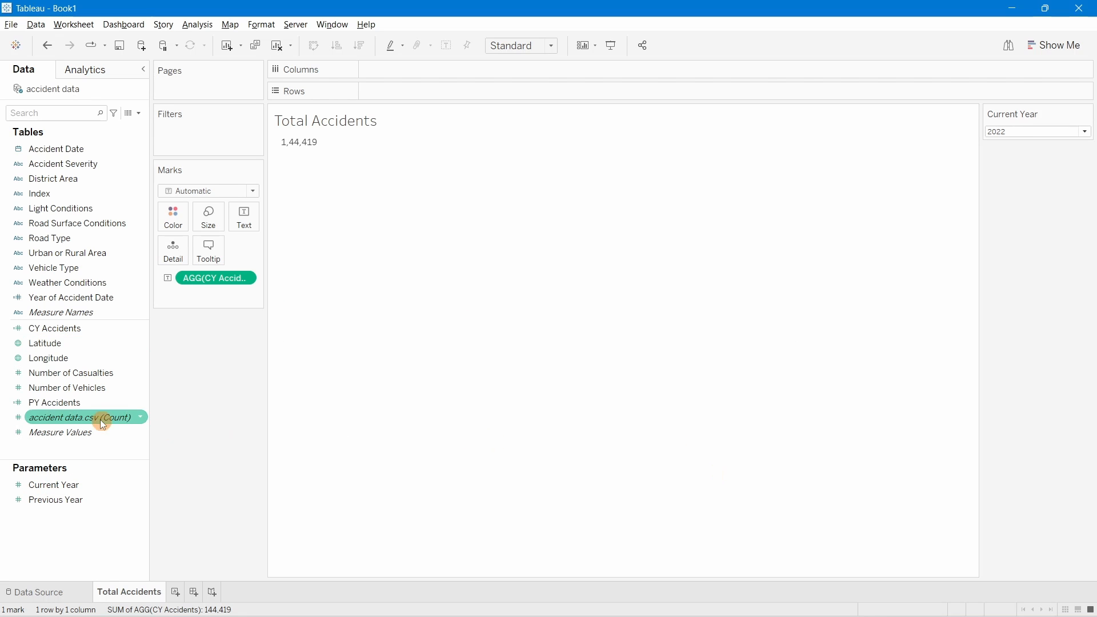
Step: Place PY Accidents as text on the Total Accidents sheet and show the Previous Year parameter control
{"action": "left_click", "coordinate": [97, 354]}
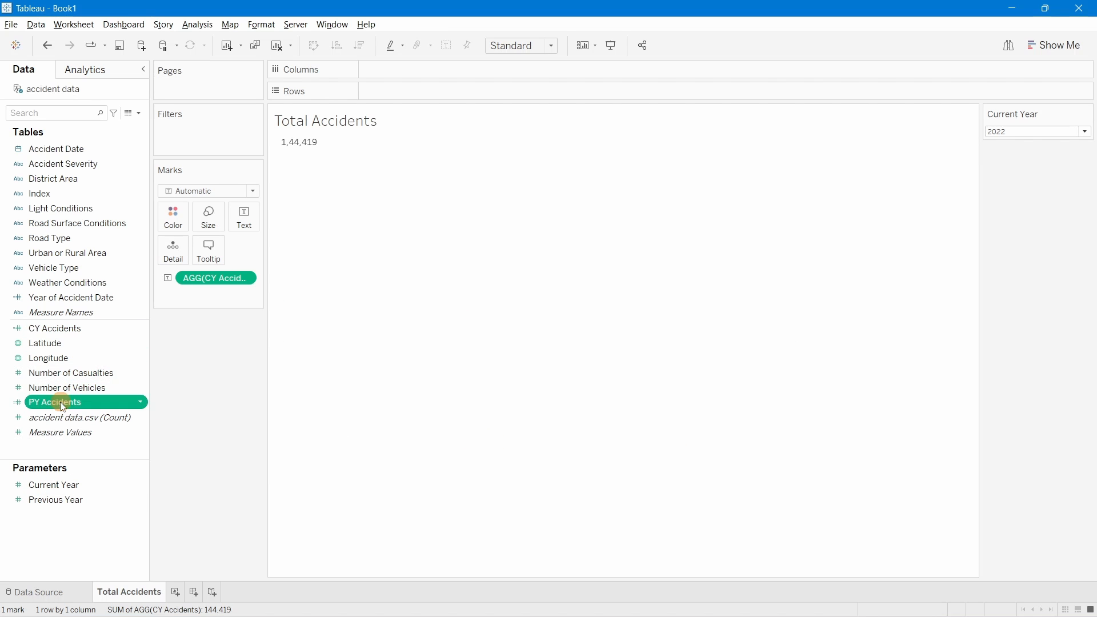
{"action": "left_click_drag", "start_coordinate": [64, 403], "coordinate": [247, 226]}
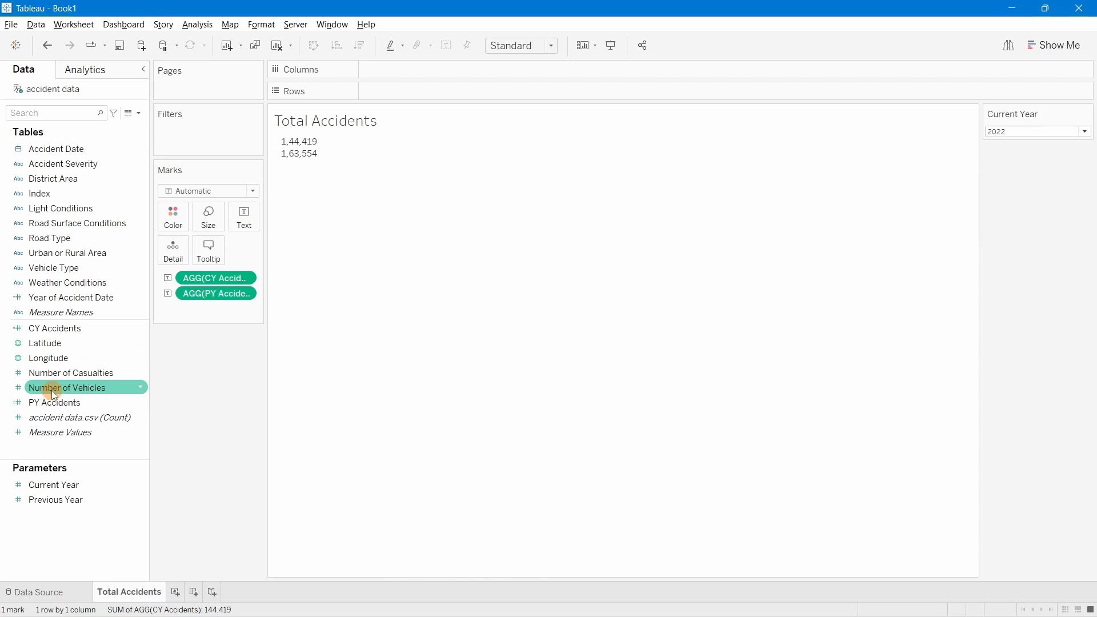
{"action": "right_click", "coordinate": [61, 501]}
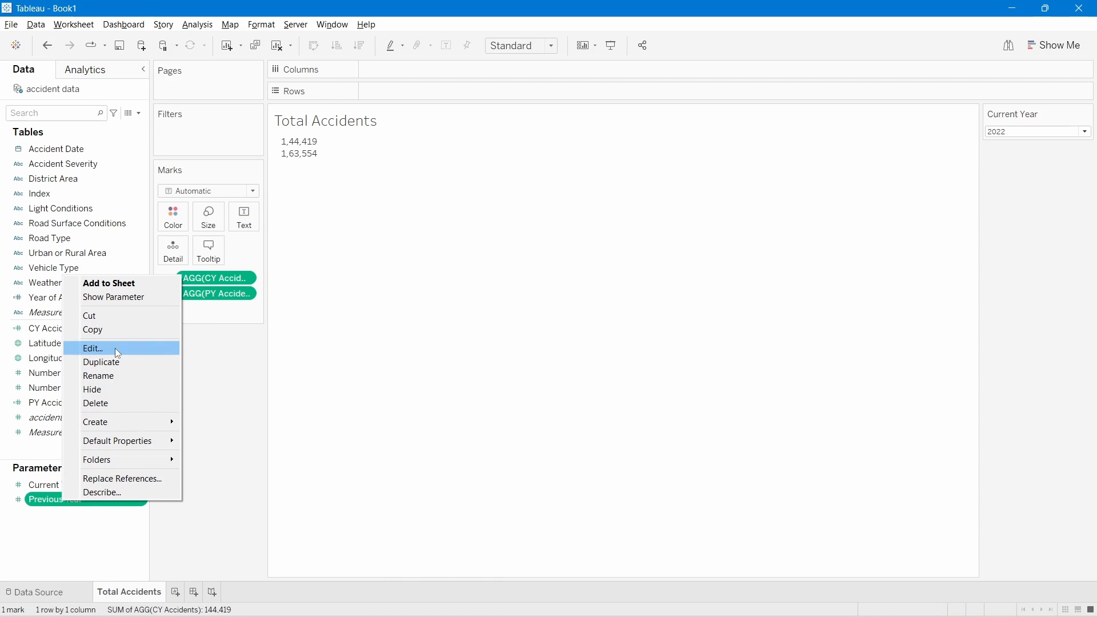
{"action": "left_click", "coordinate": [108, 297]}
Step: Test the Previous Year parameter by switching it to 2020 and back to 2021
{"action": "left_click", "coordinate": [997, 171]}
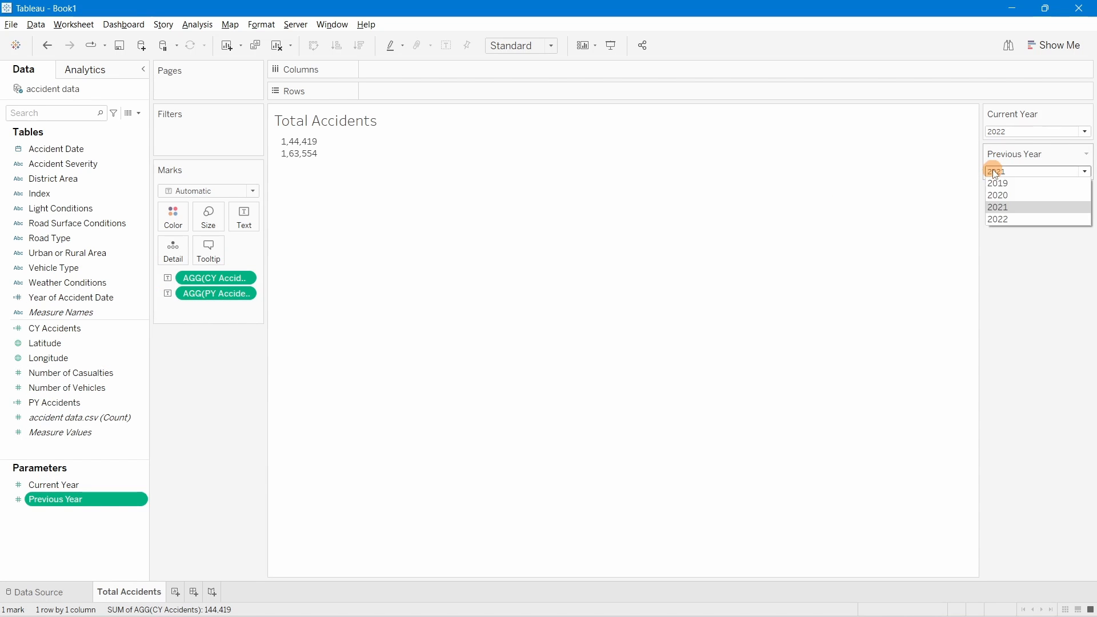
{"action": "left_click", "coordinate": [1010, 195]}
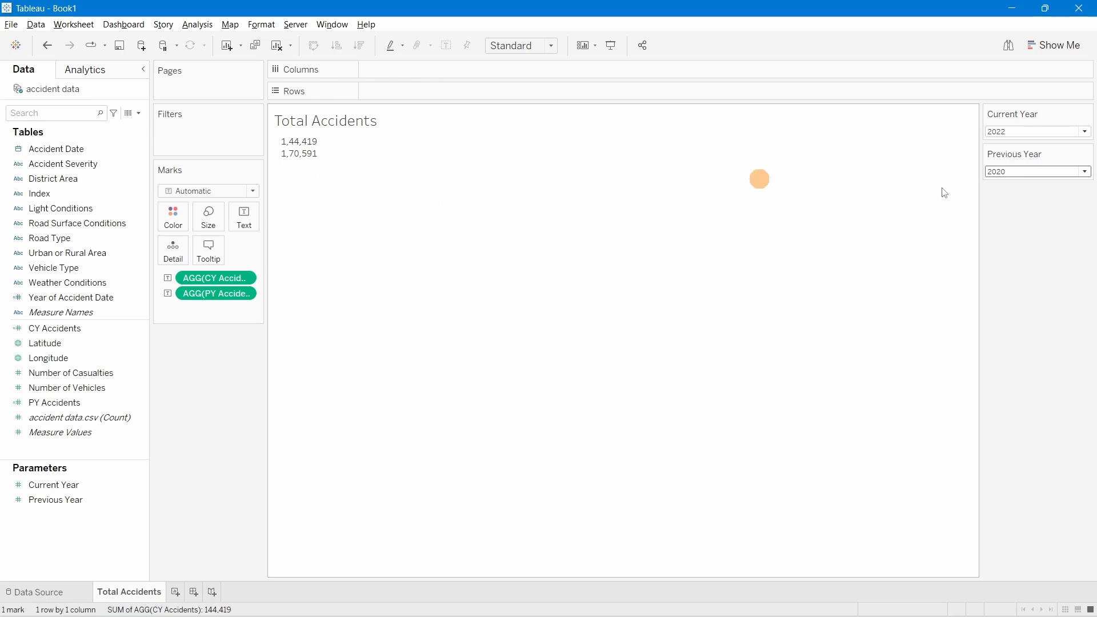
{"action": "left_click", "coordinate": [1001, 172]}
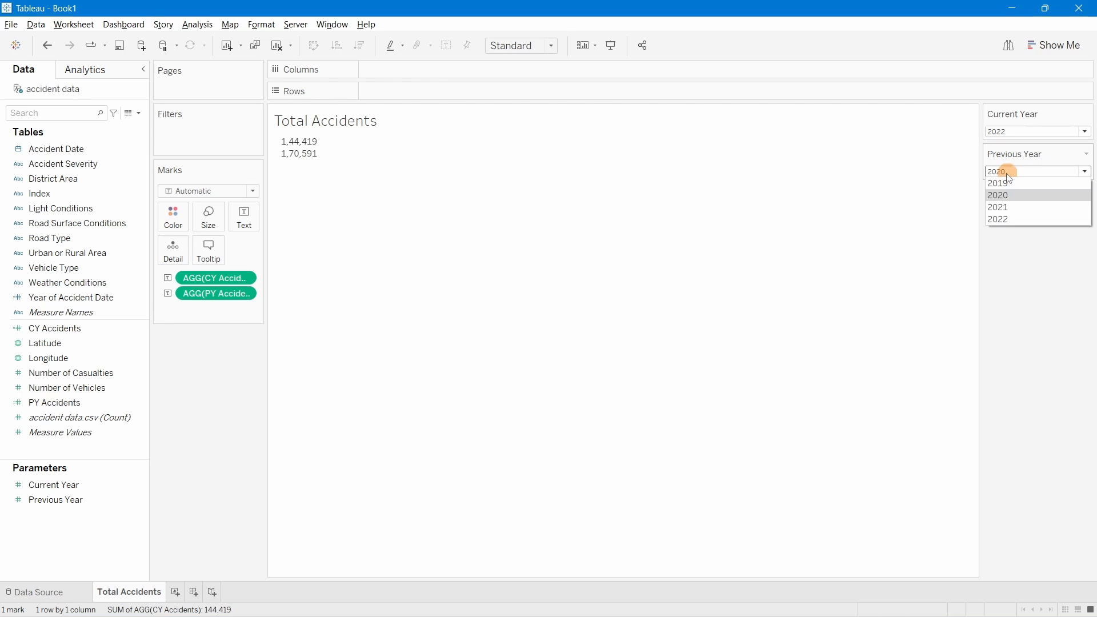
{"action": "left_click", "coordinate": [1009, 207]}
{"action": "left_click", "coordinate": [645, 283]}
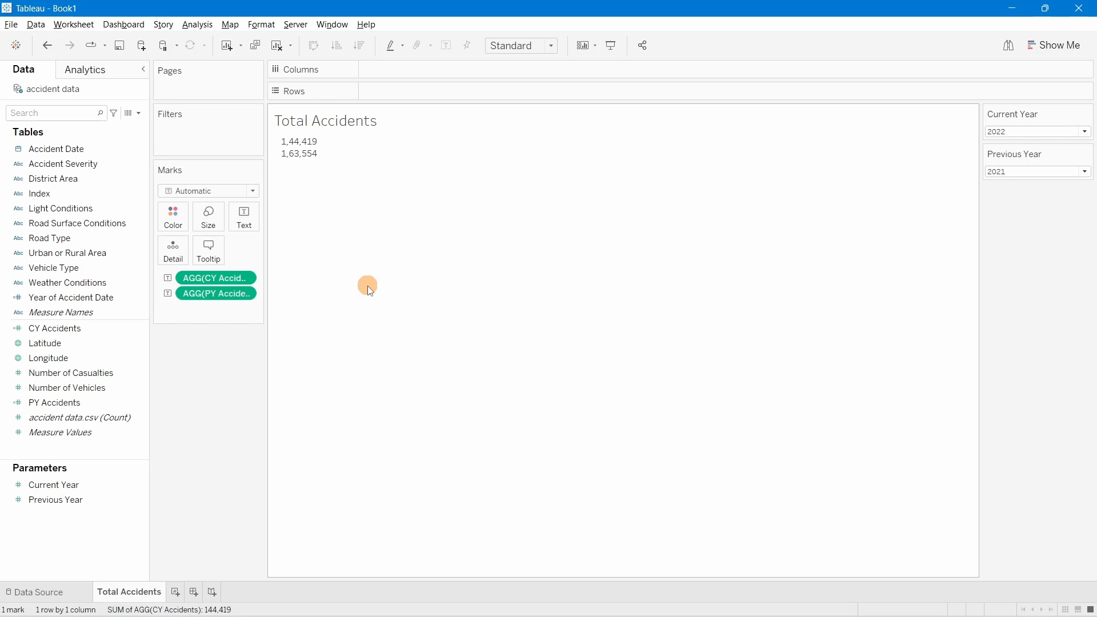
Step: Create a new calculated field named YoY Accidents
{"action": "left_click", "coordinate": [138, 115]}
{"action": "left_click", "coordinate": [69, 126]}
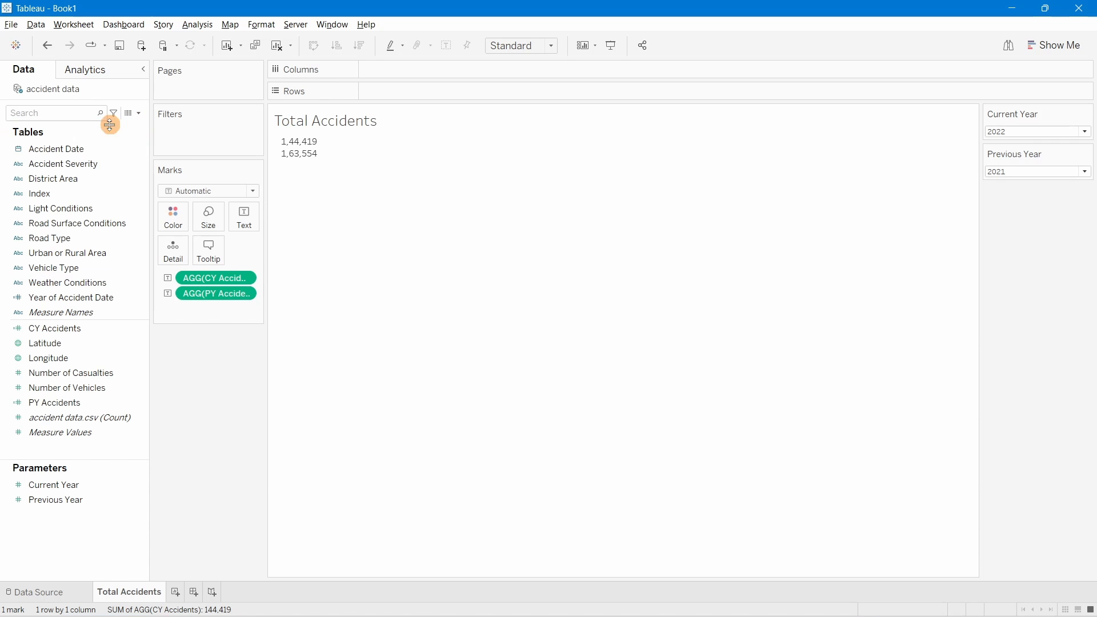
{"action": "type", "text": "YoY"}
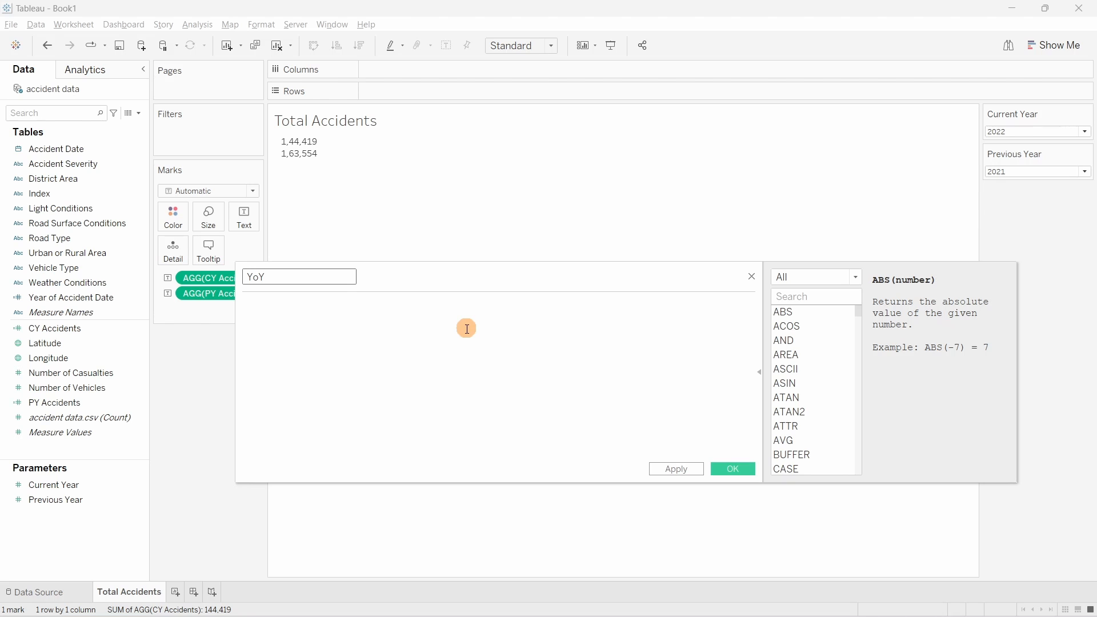
{"action": "type", "text": " Accidents"}
{"action": "left_click", "coordinate": [467, 328]}
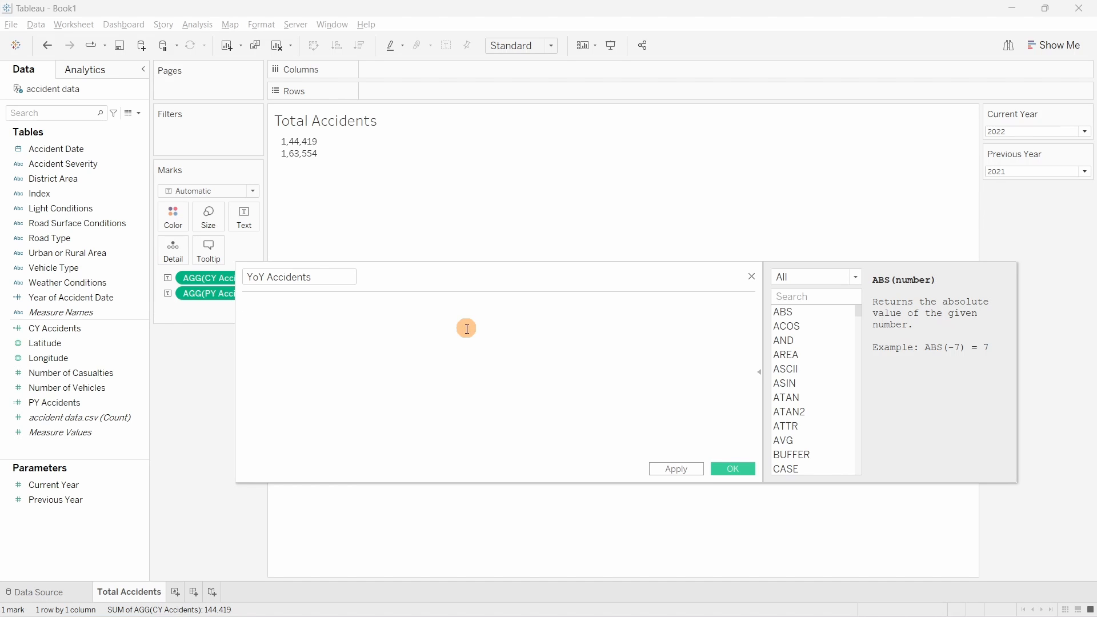
Step: Enter the year-over-year difference ([CY Accidents]-[PY Accidents]) in the YoY Accidents formula
{"action": "type", "text": "[CY Accidents]"}
{"action": "key", "text": "Return"}
{"action": "left_click", "coordinate": [246, 304]}
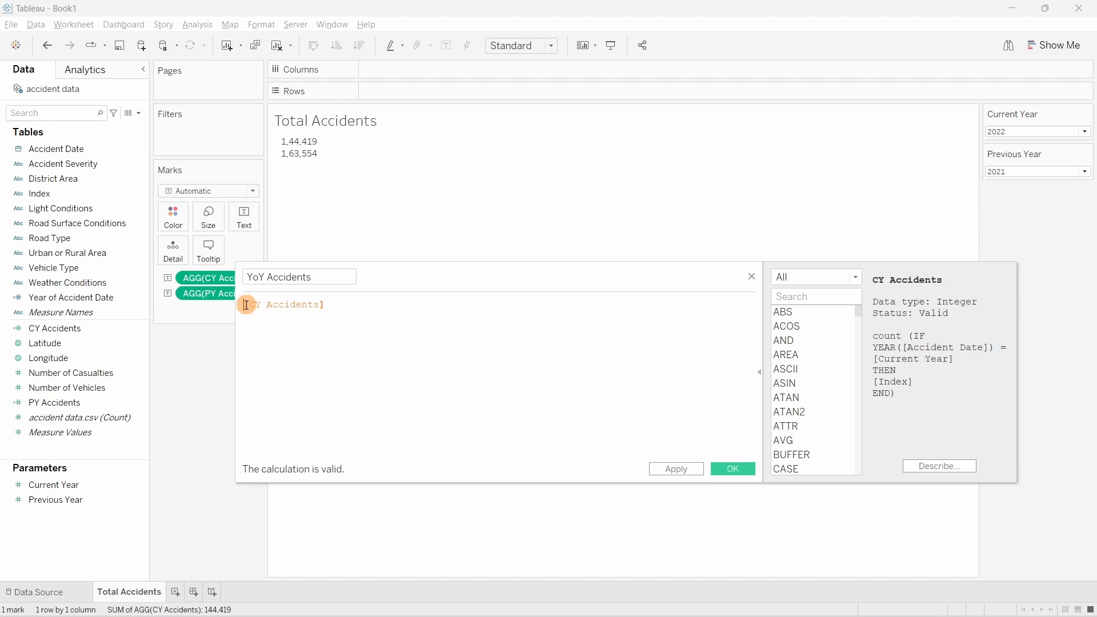
{"action": "type", "text": "("}
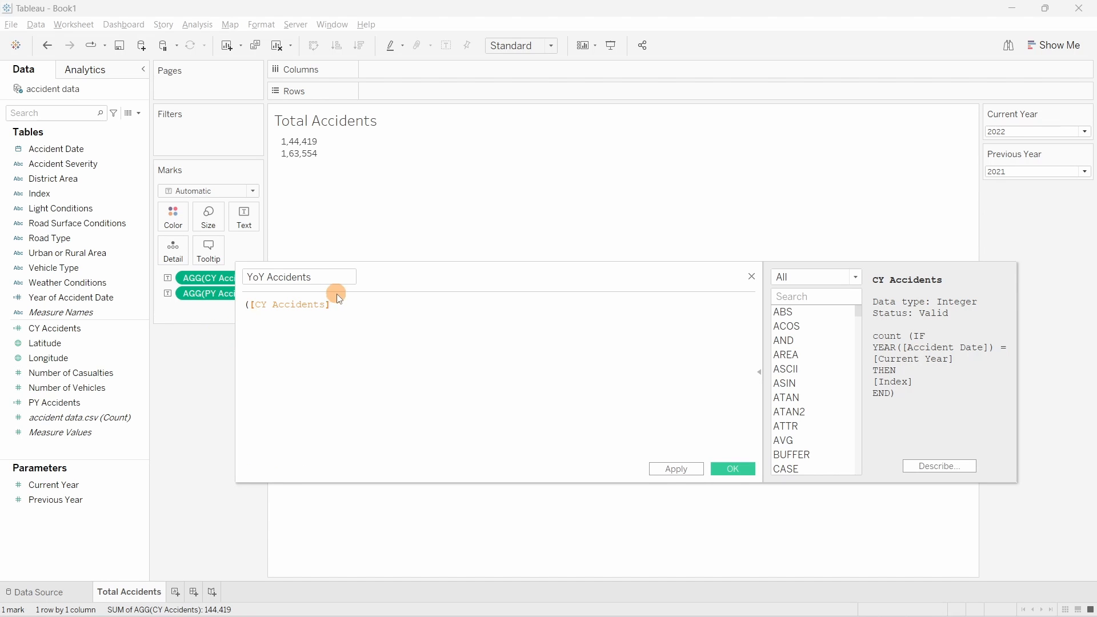
{"action": "left_click", "coordinate": [343, 307]}
{"action": "type", "text": "-pre"}
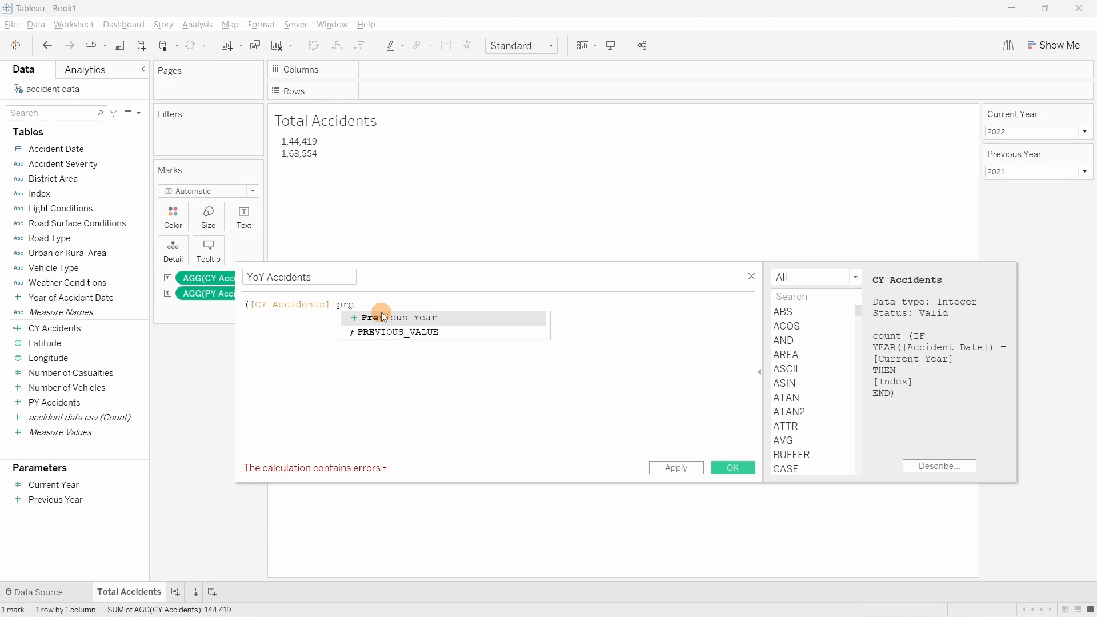
{"action": "left_click", "coordinate": [383, 317]}
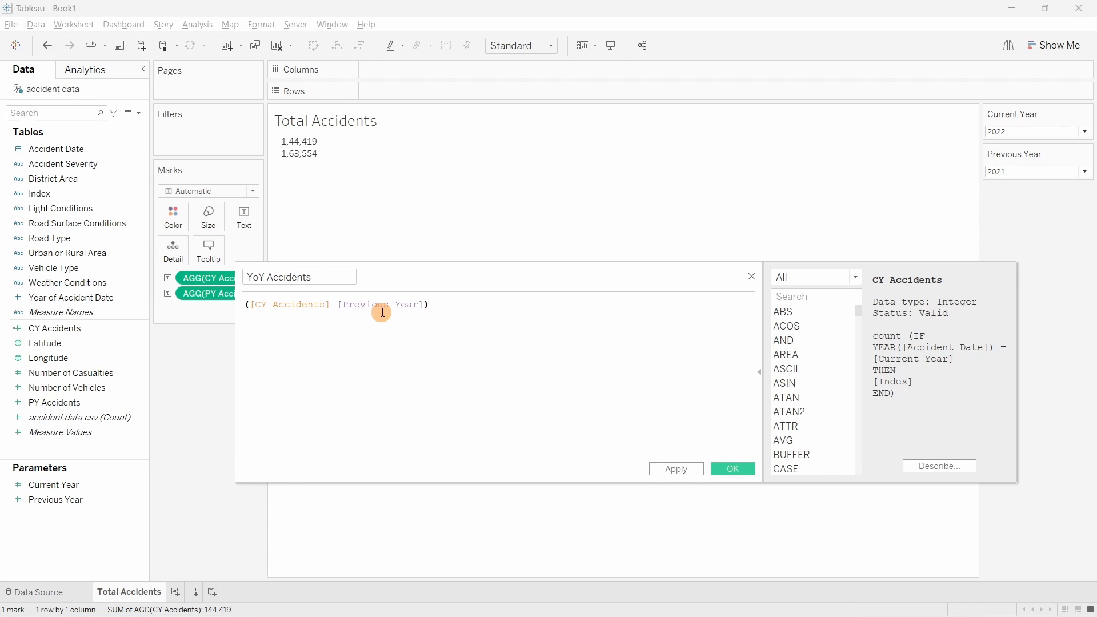
{"action": "left_click_drag", "start_coordinate": [425, 305], "coordinate": [339, 299]}
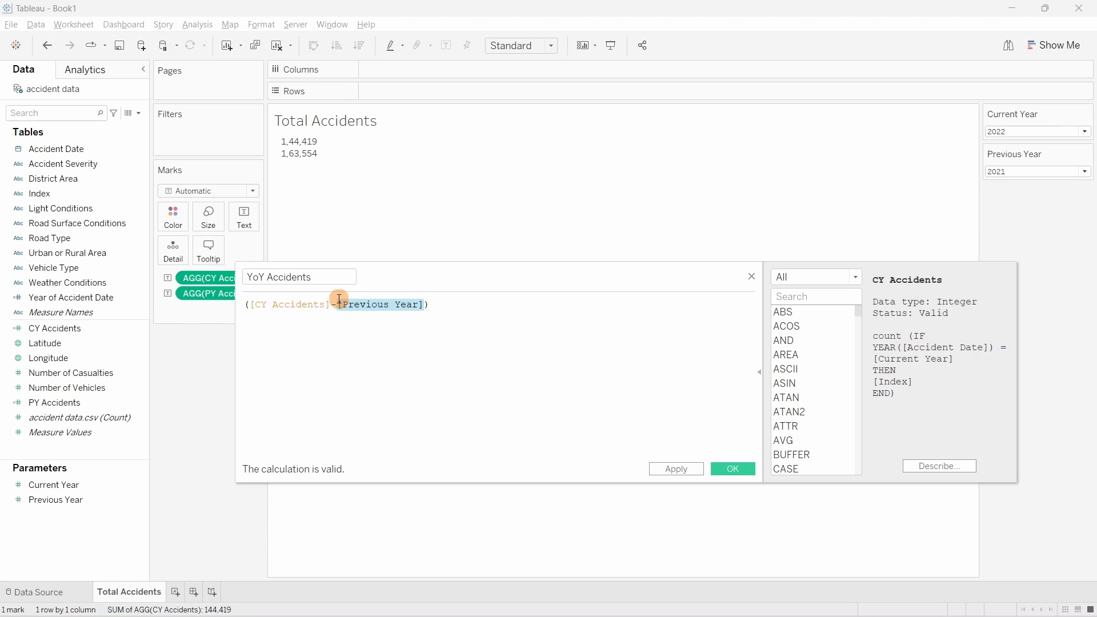
{"action": "type", "text": "p"}
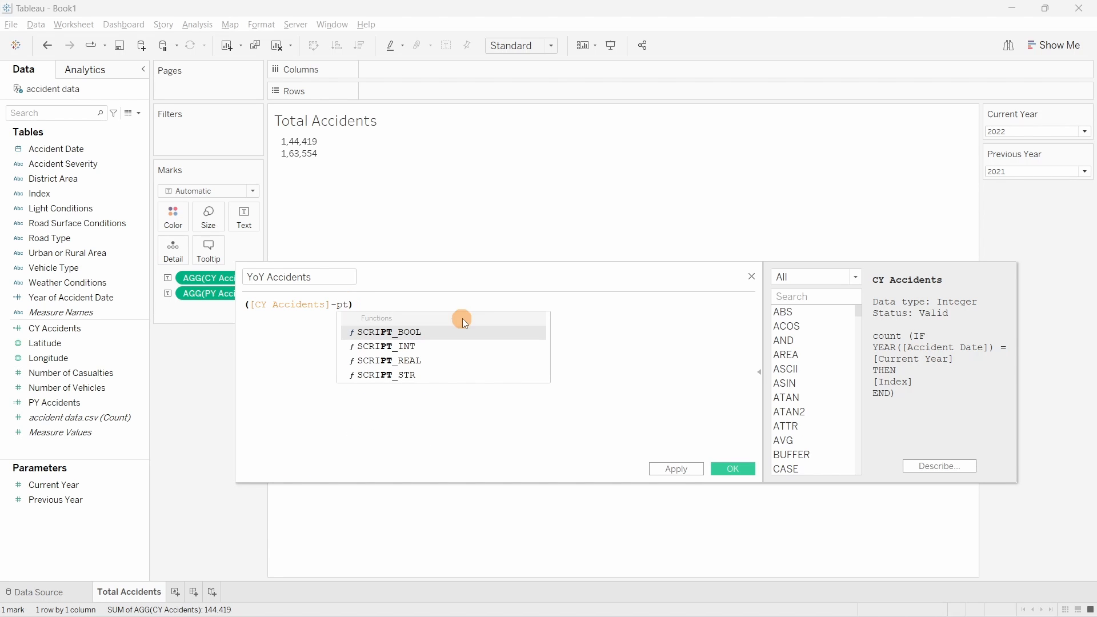
{"action": "type", "text": "y"}
{"action": "key", "text": "Return"}
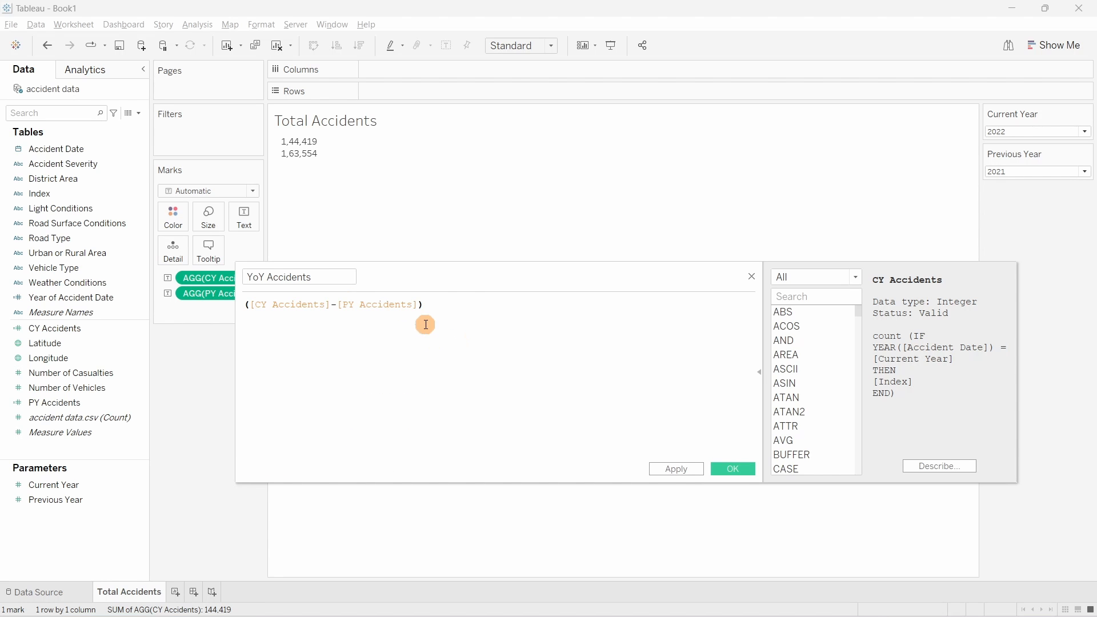
Step: Divide the bracketed difference by [PY Accidents] and save the YoY Accidents calculation
{"action": "left_click", "coordinate": [462, 304]}
{"action": "type", "text": "/"}
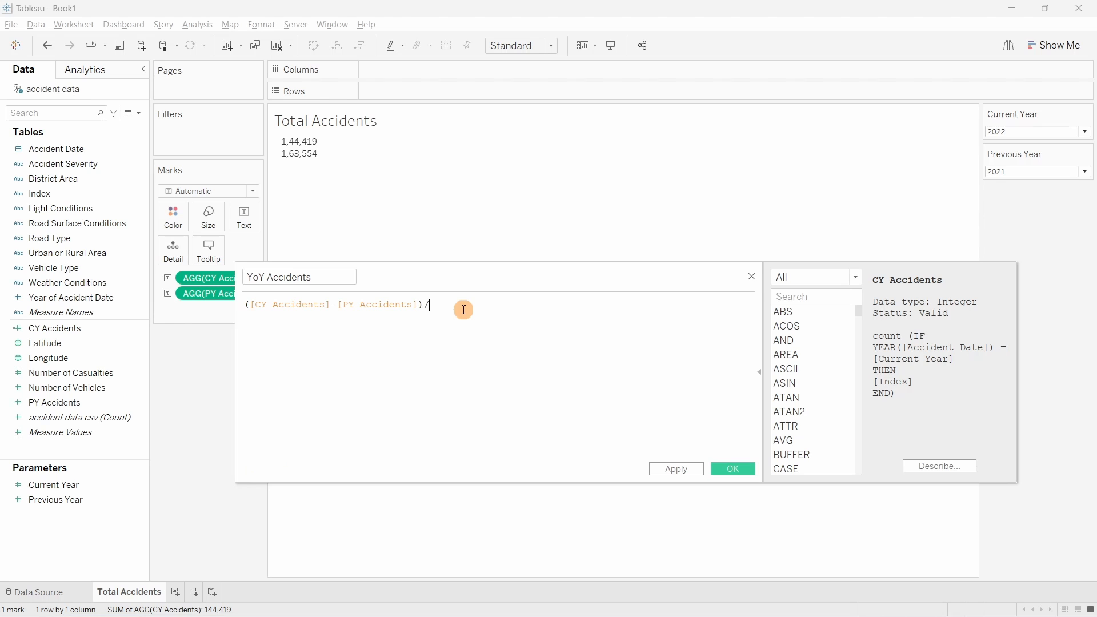
{"action": "type", "text": "py"}
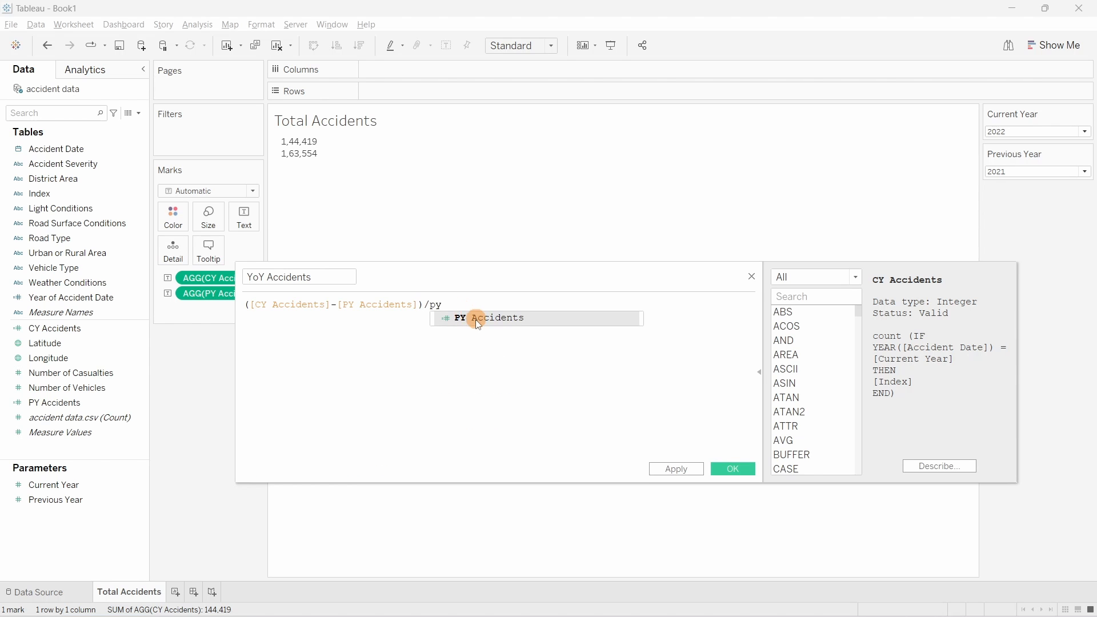
{"action": "key", "text": "Return"}
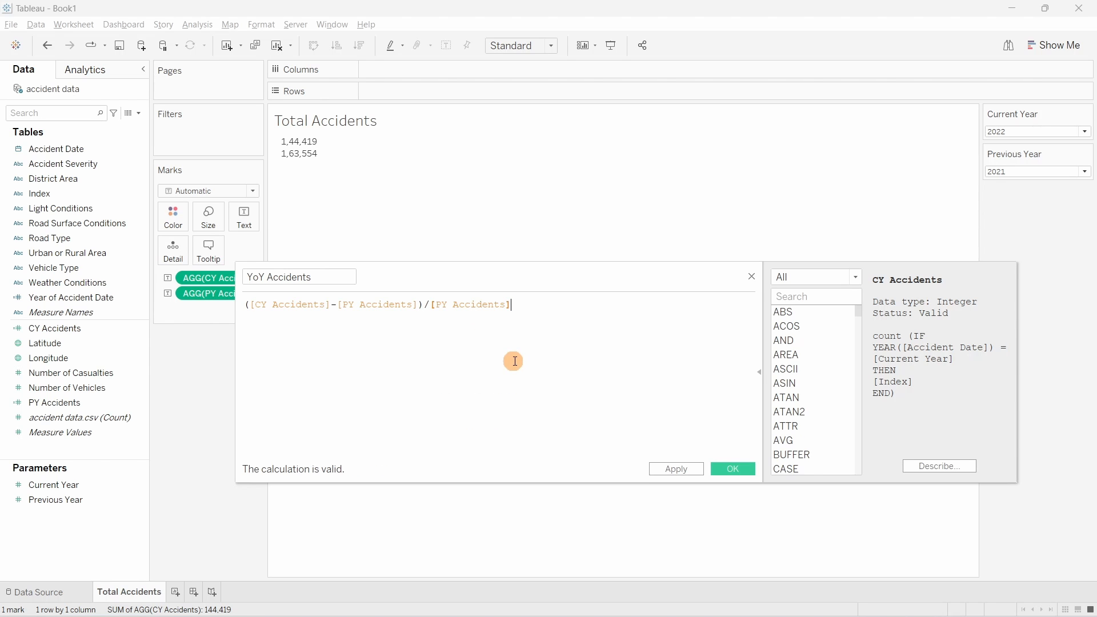
{"action": "left_click", "coordinate": [734, 472]}
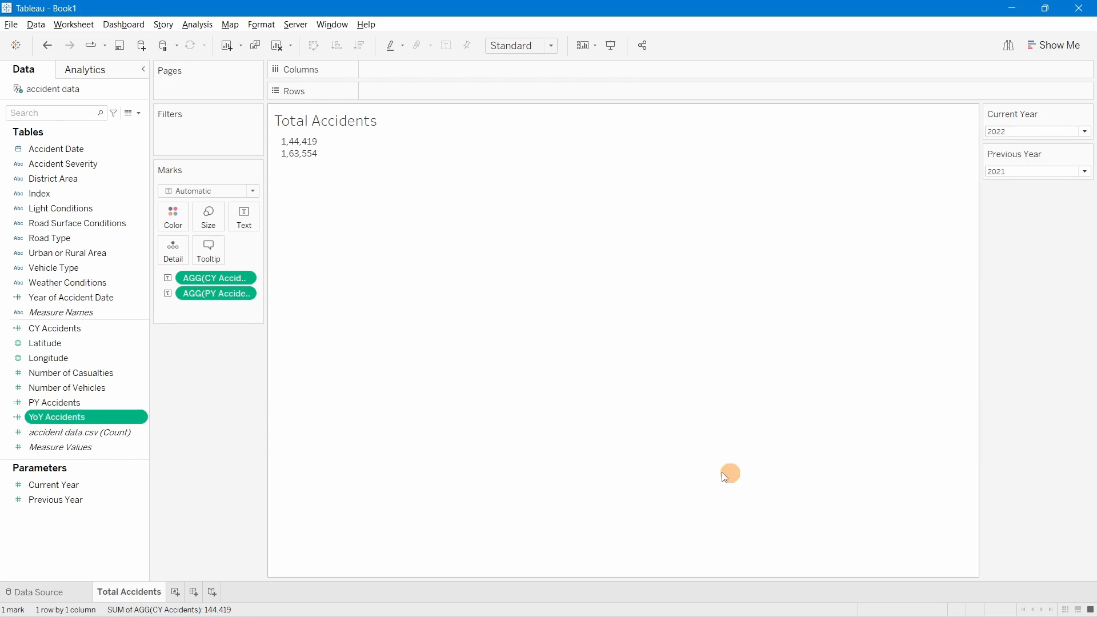
Step: Place YoY Accidents as text on the Total Accidents sheet alongside CY and PY Accidents
{"action": "left_click_drag", "start_coordinate": [80, 426], "coordinate": [245, 229]}
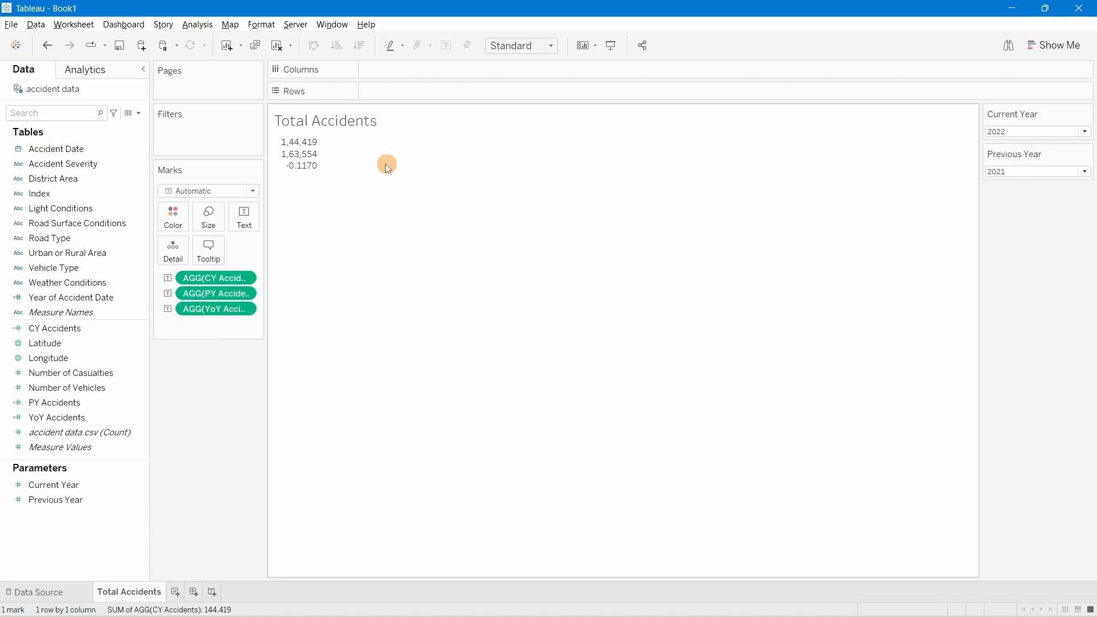
{"action": "mouse_move", "coordinate": [318, 153]}
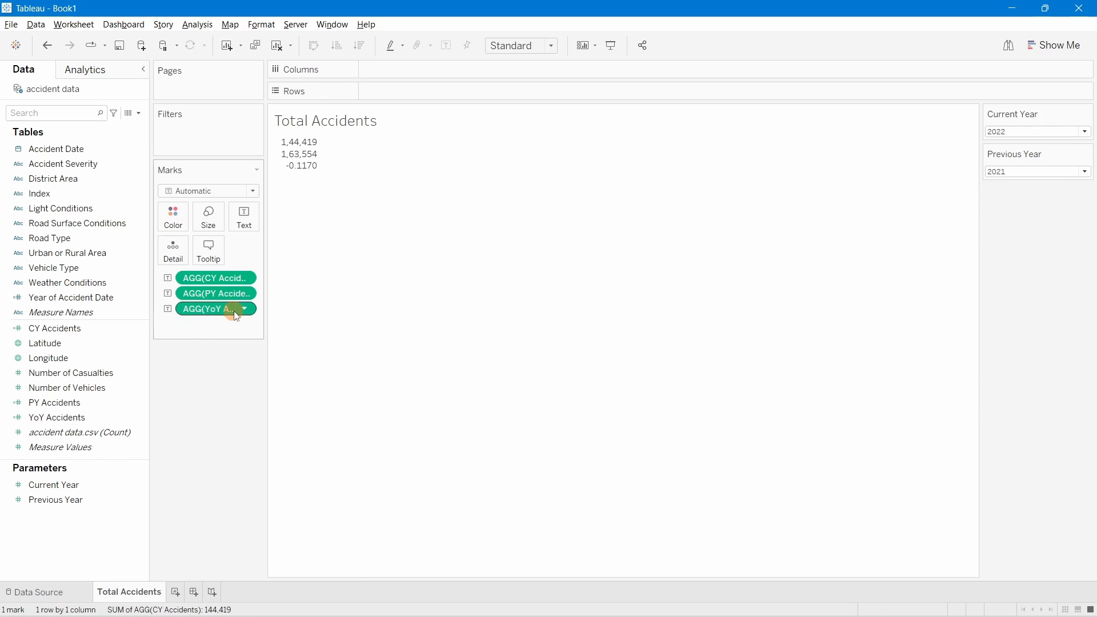
{"action": "right_click", "coordinate": [70, 422]}
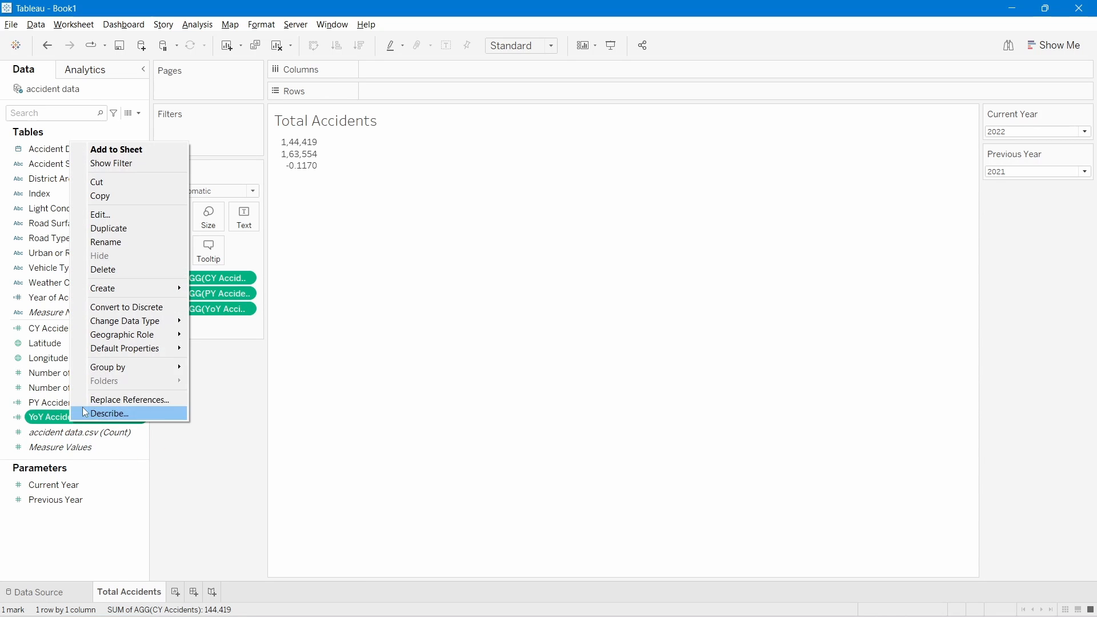
{"action": "left_click", "coordinate": [263, 561]}
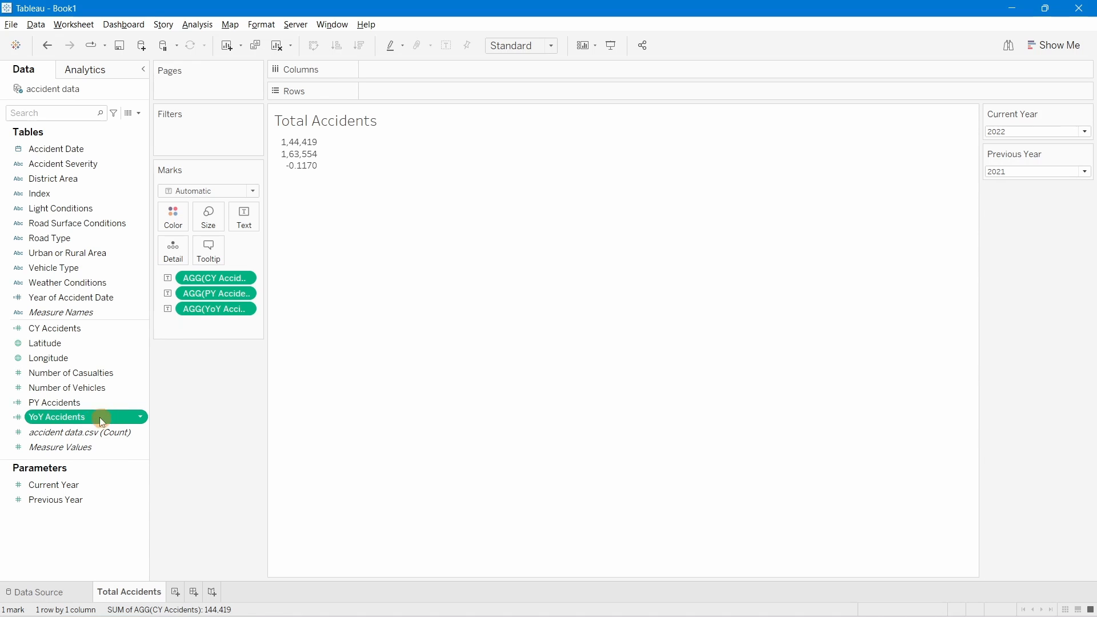
Step: Set the default number format of YoY Accidents to a custom two-decimal percentage that omits the minus sign for negative values
{"action": "right_click", "coordinate": [50, 419]}
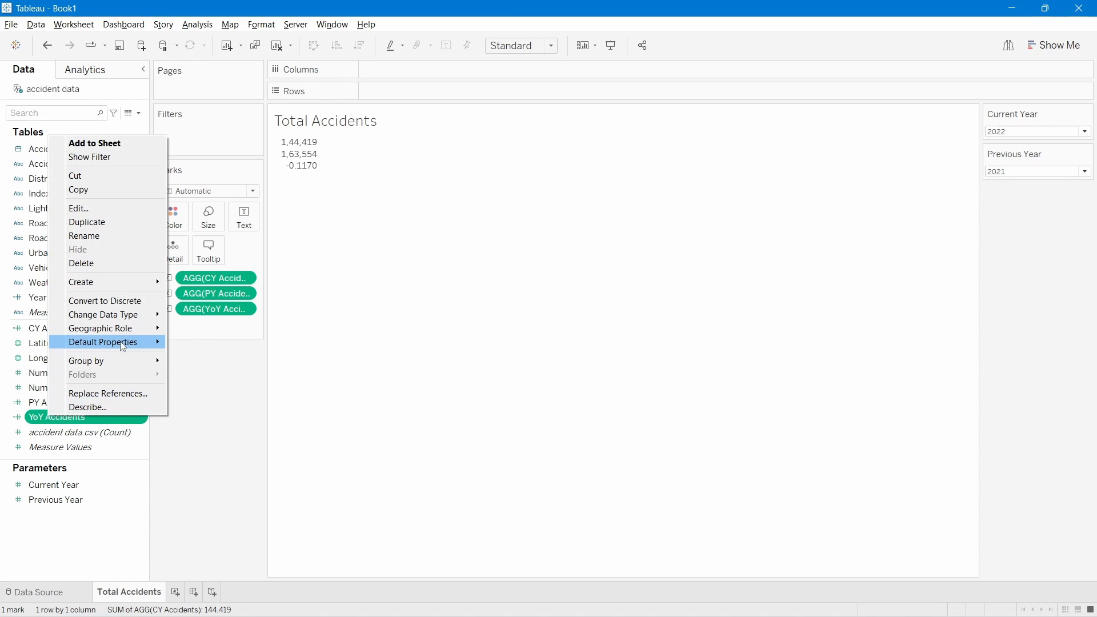
{"action": "mouse_move", "coordinate": [123, 338]}
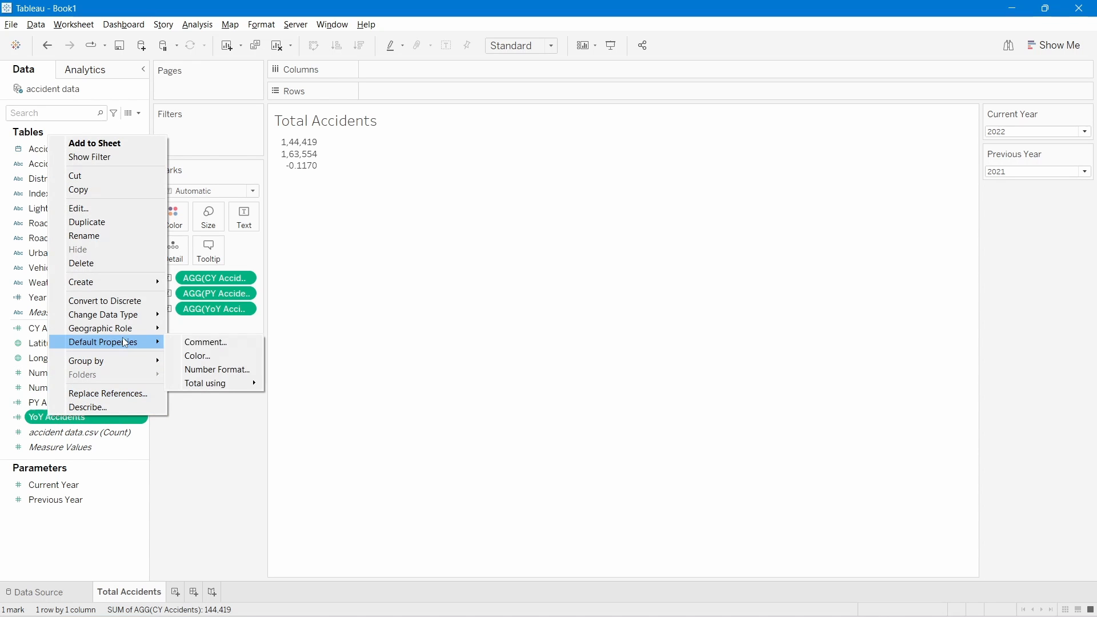
{"action": "left_click", "coordinate": [203, 369]}
{"action": "left_click", "coordinate": [445, 343]}
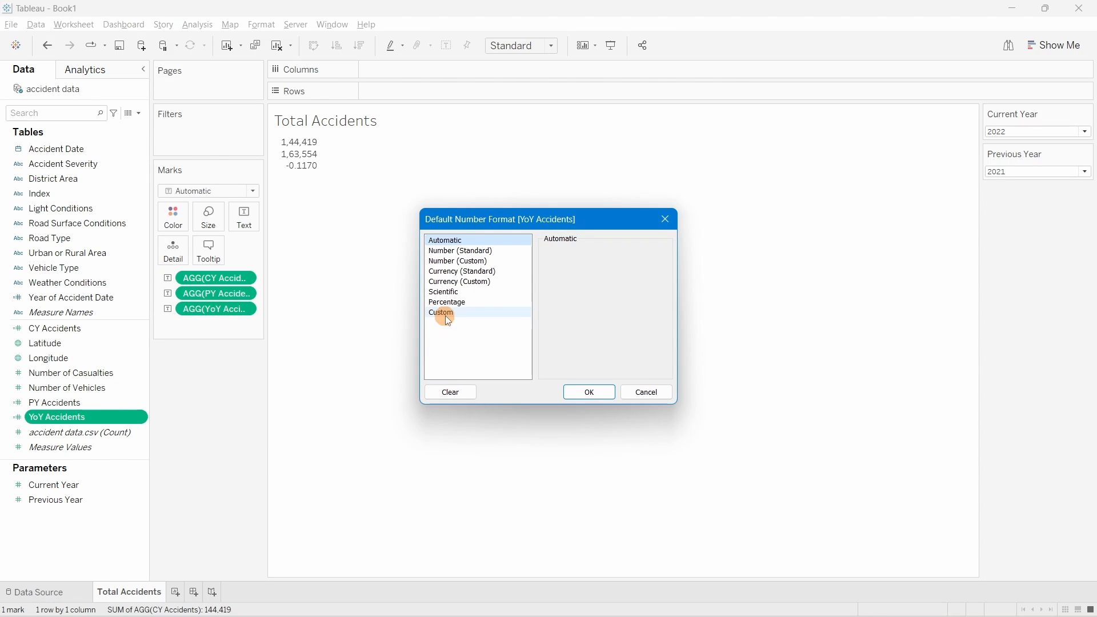
{"action": "left_click", "coordinate": [445, 313]}
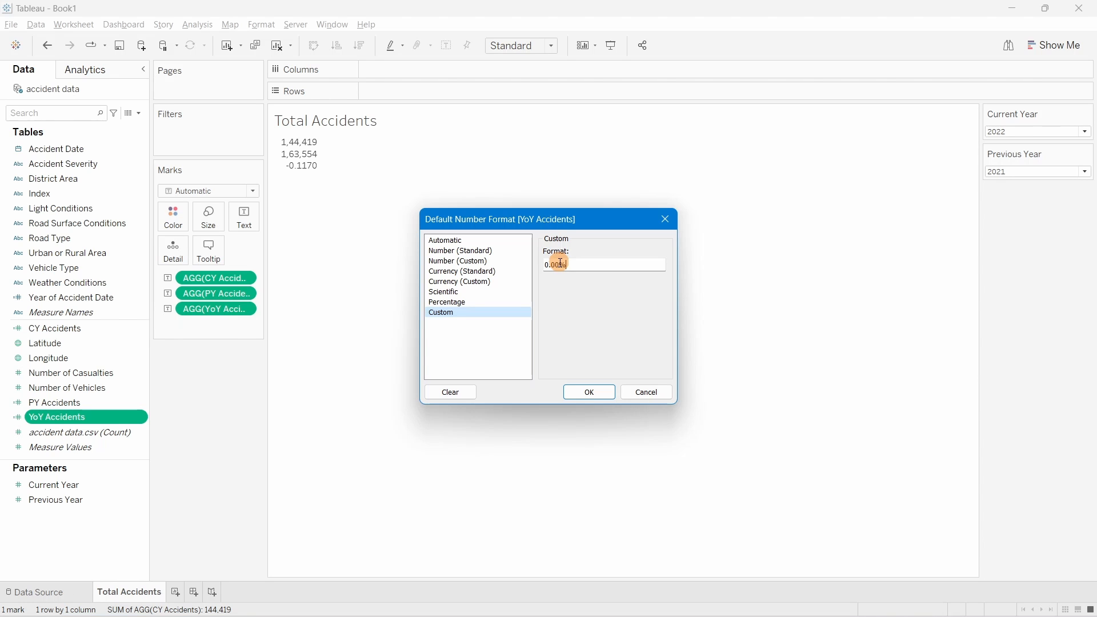
{"action": "double_click", "coordinate": [557, 264]}
{"action": "mouse_move", "coordinate": [567, 262]}
{"action": "left_mouse_down"}
{"action": "mouse_move", "coordinate": [540, 262]}
{"action": "mouse_move", "coordinate": [589, 264]}
{"action": "mouse_move", "coordinate": [570, 264]}
{"action": "left_mouse_up"}
{"action": "left_click", "coordinate": [589, 393]}
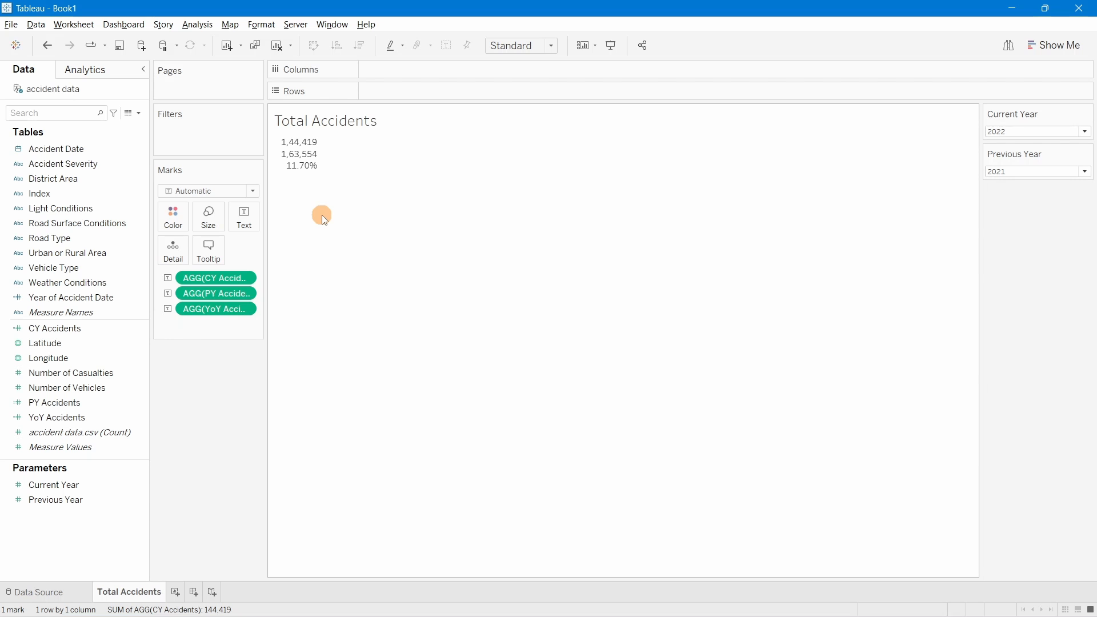
{"action": "key", "text": "alt+Tab"}
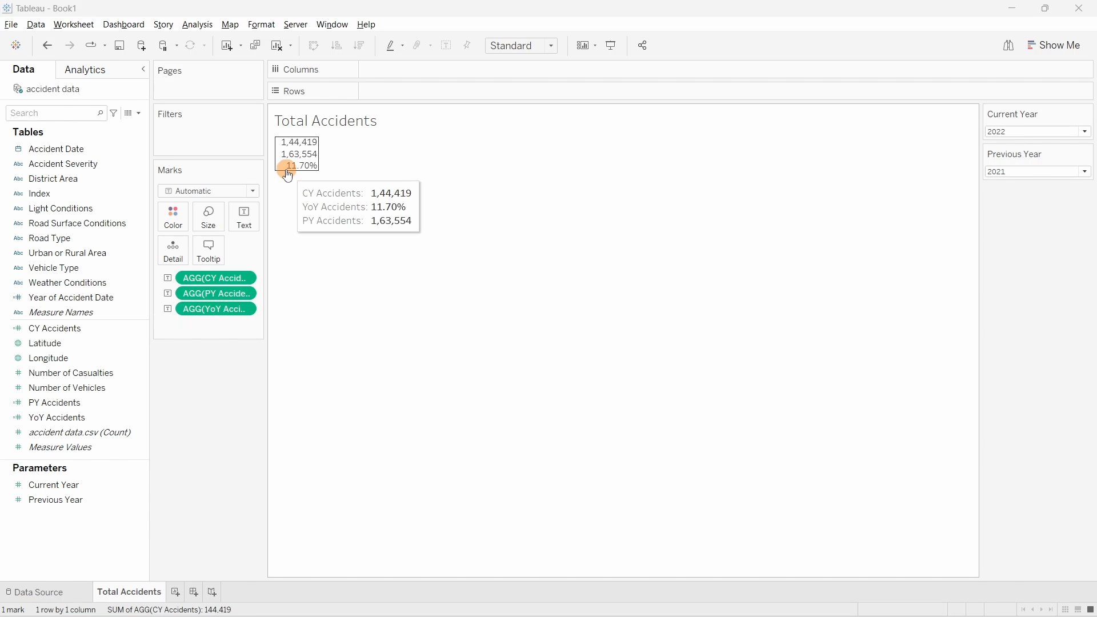
Step: Switch to the finished Accident Dashboard workbook and examine how the YoY value is shown in the Total Accidents KPI
{"action": "key", "text": "alt+Tab"}
{"action": "mouse_move", "coordinate": [608, 609]}
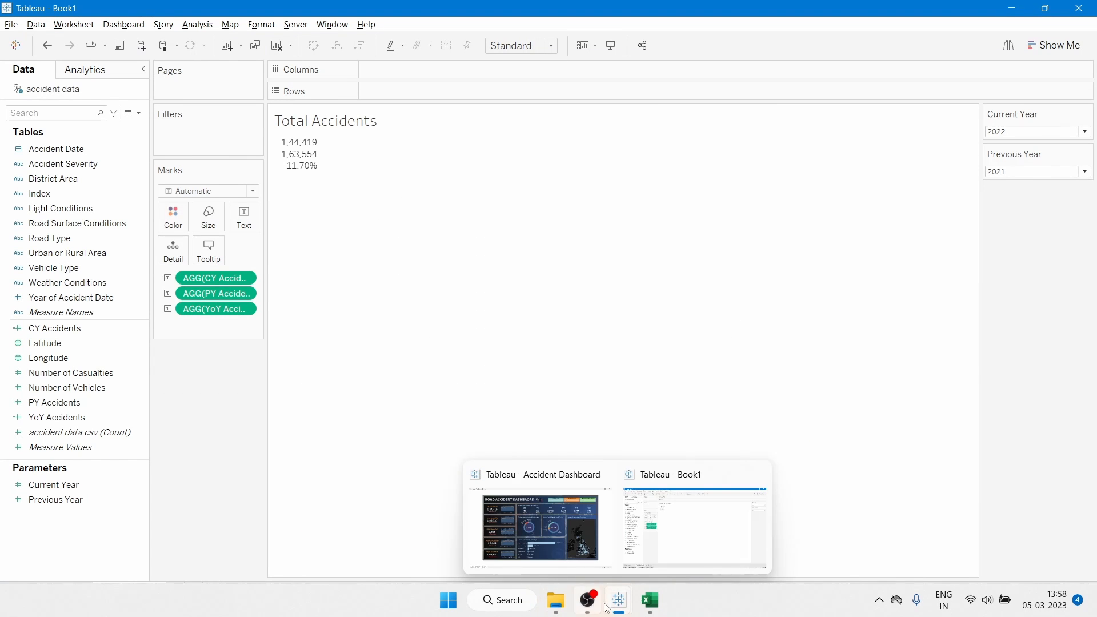
{"action": "left_click", "coordinate": [560, 508]}
{"action": "mouse_move", "coordinate": [153, 186]}
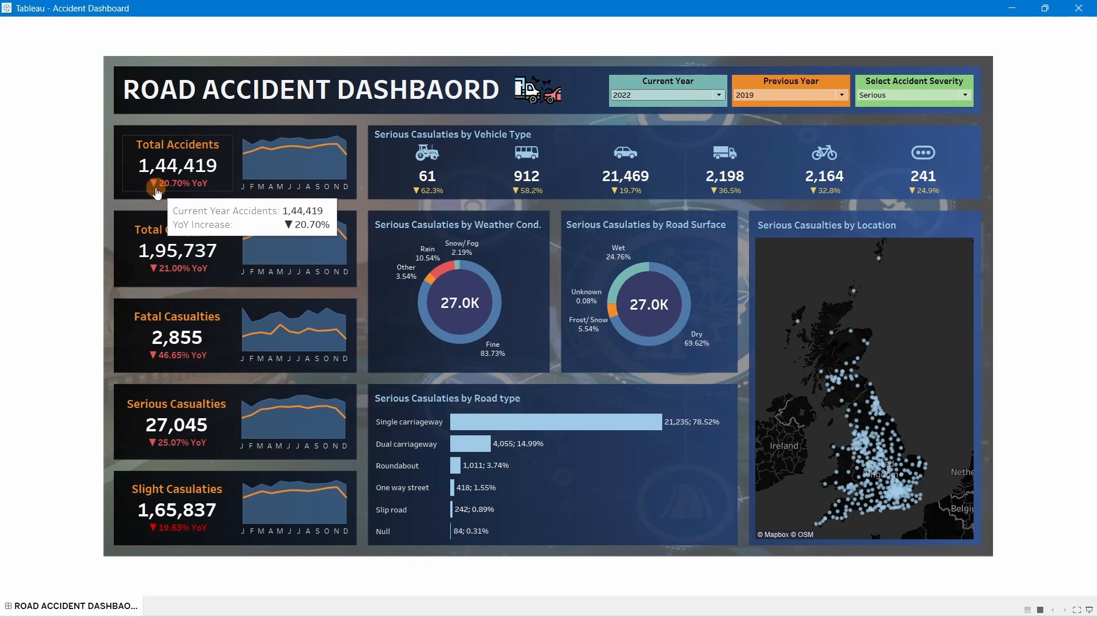
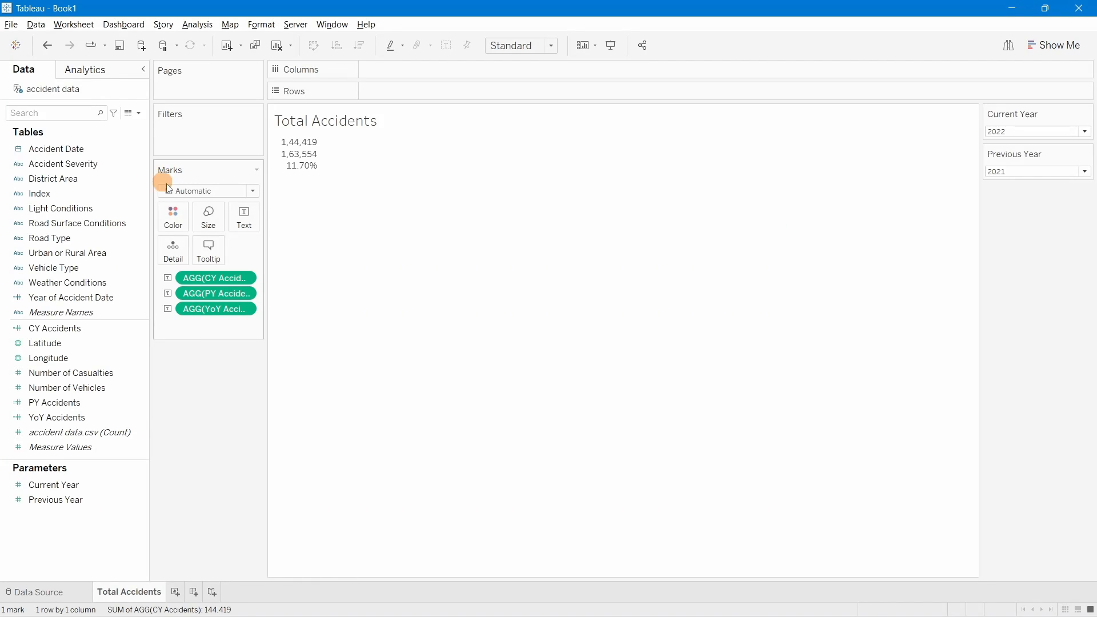
Step: Open Excel with a blank workbook and select cell C9
{"action": "left_click", "coordinate": [503, 601]}
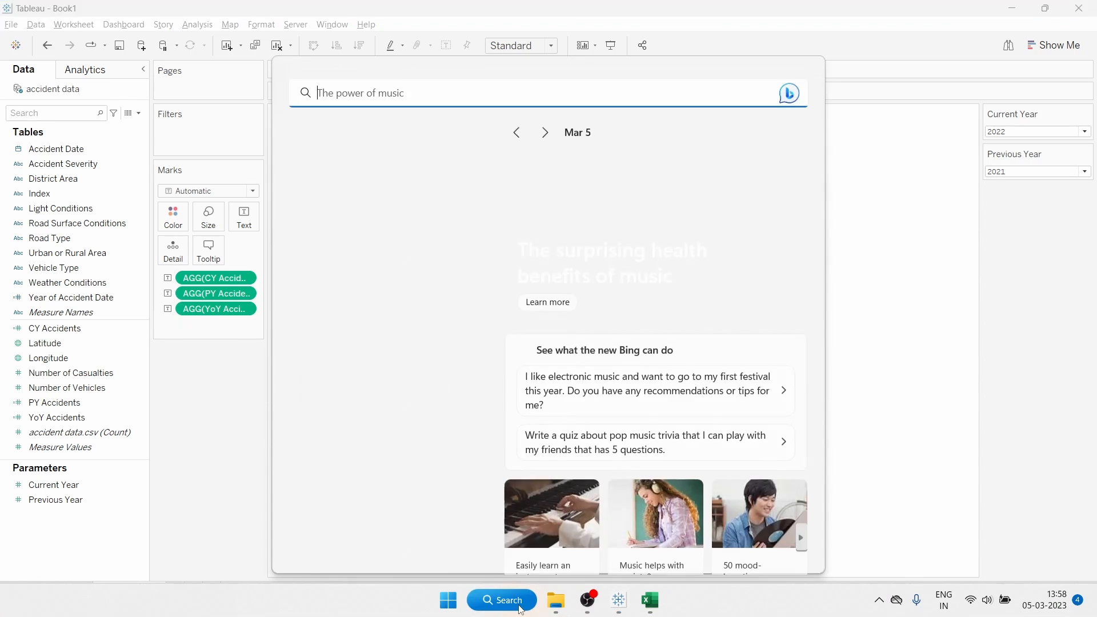
{"action": "type", "text": "e"}
{"action": "left_click", "coordinate": [343, 240]}
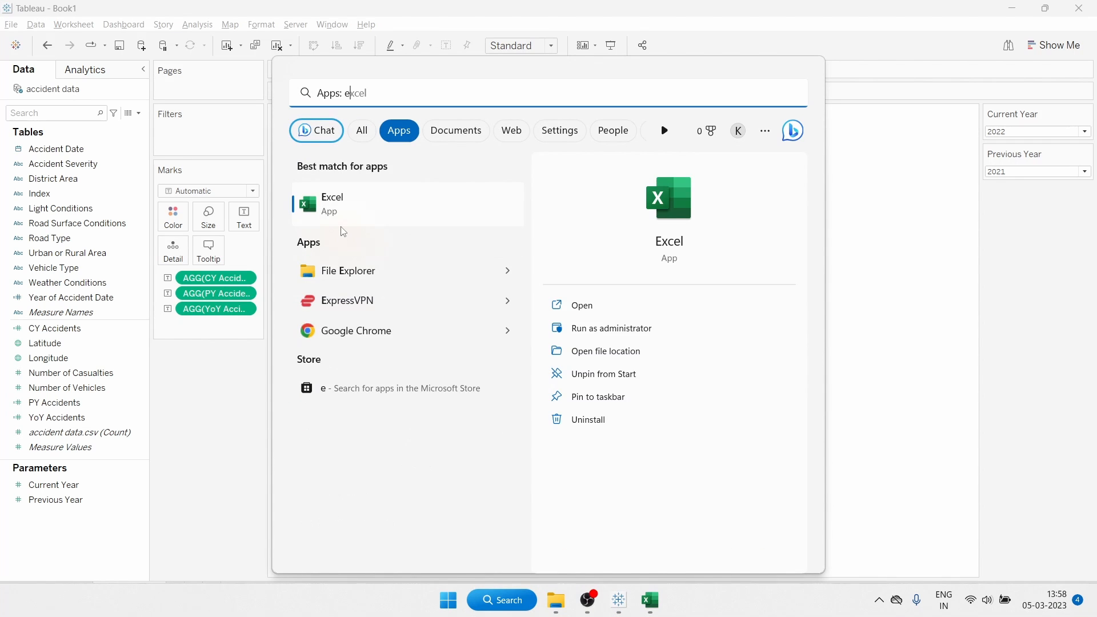
{"action": "left_click", "coordinate": [338, 214]}
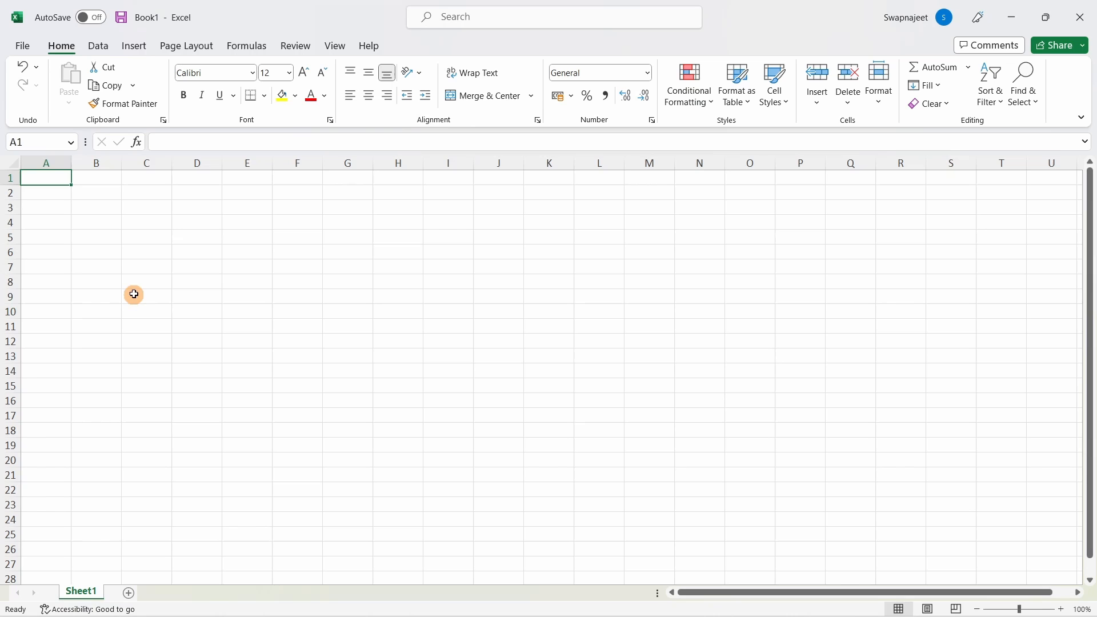
{"action": "left_click", "coordinate": [137, 296]}
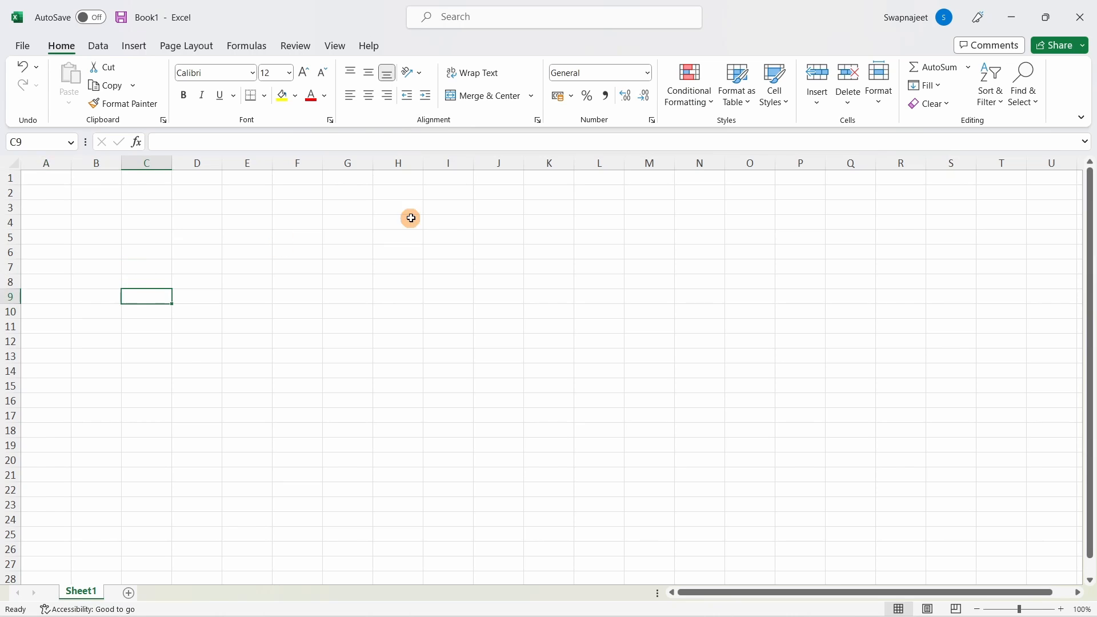
Step: Insert the Black Up-Pointing Triangle symbol (▲) from the Arial geometric shapes into cell C9
{"action": "left_click", "coordinate": [129, 48]}
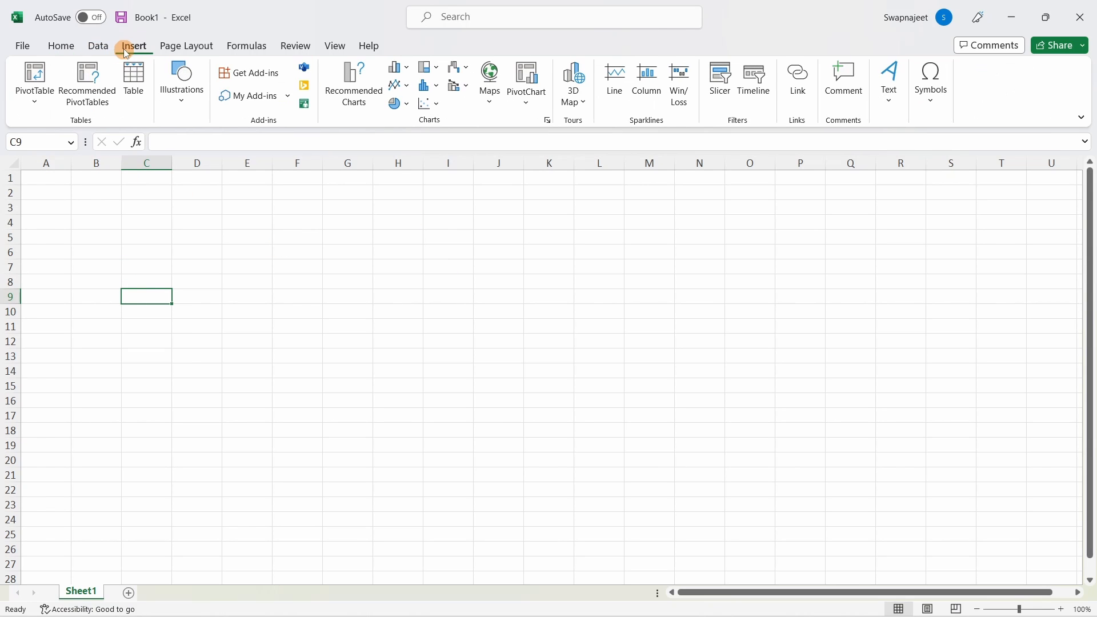
{"action": "left_click", "coordinate": [171, 85]}
{"action": "left_click", "coordinate": [806, 278]}
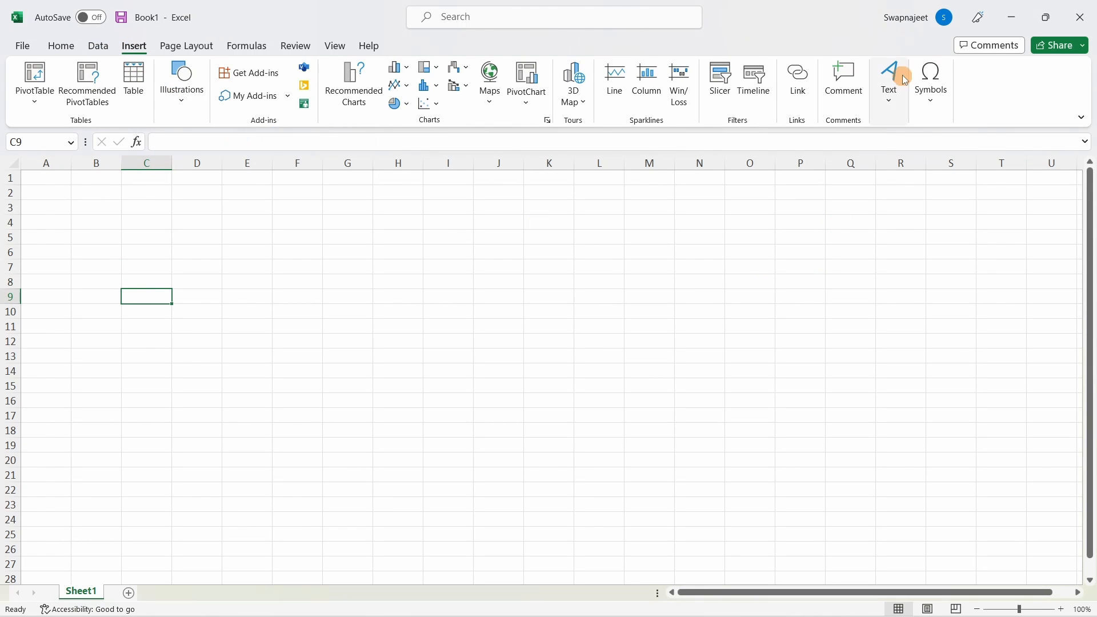
{"action": "left_click", "coordinate": [905, 80]}
{"action": "left_click", "coordinate": [965, 148]}
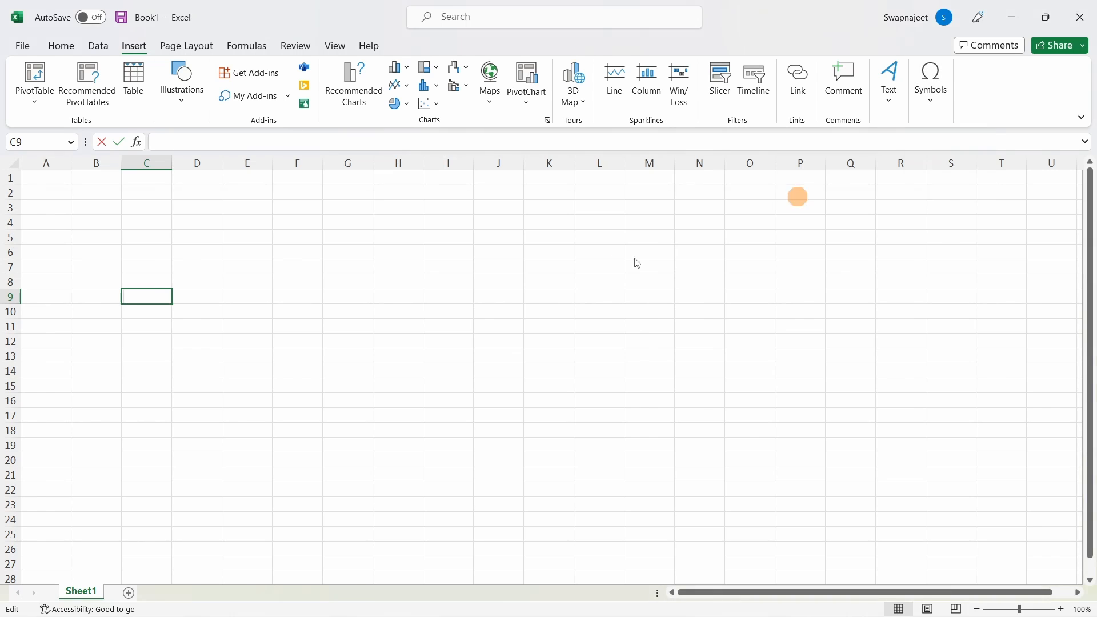
{"action": "left_click_drag", "start_coordinate": [252, 196], "coordinate": [361, 128]}
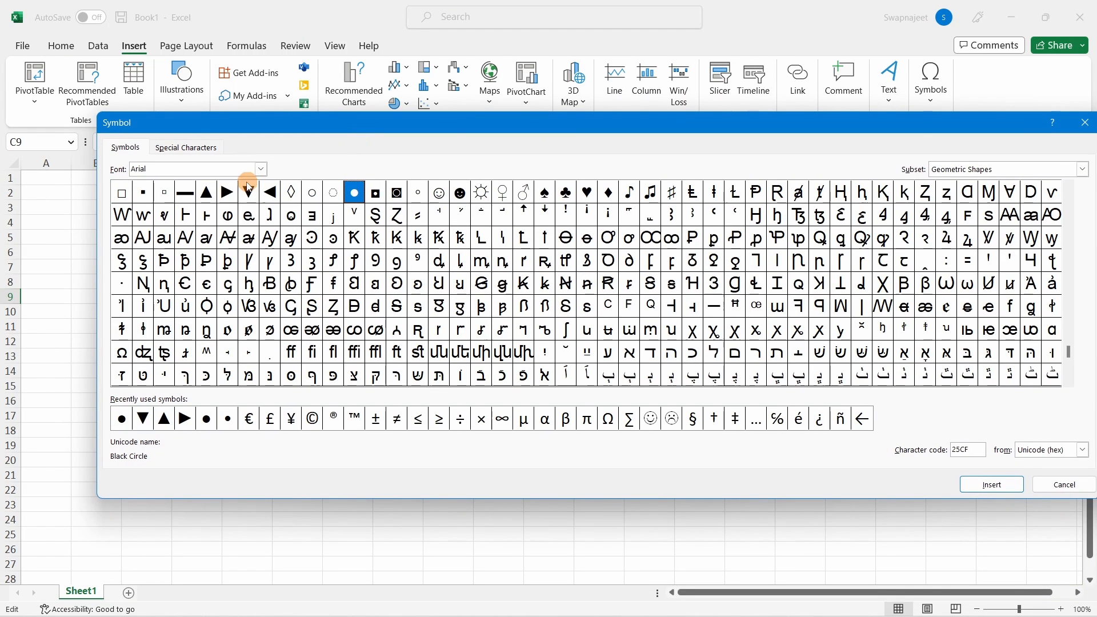
{"action": "left_click", "coordinate": [207, 193]}
{"action": "left_click", "coordinate": [247, 193]}
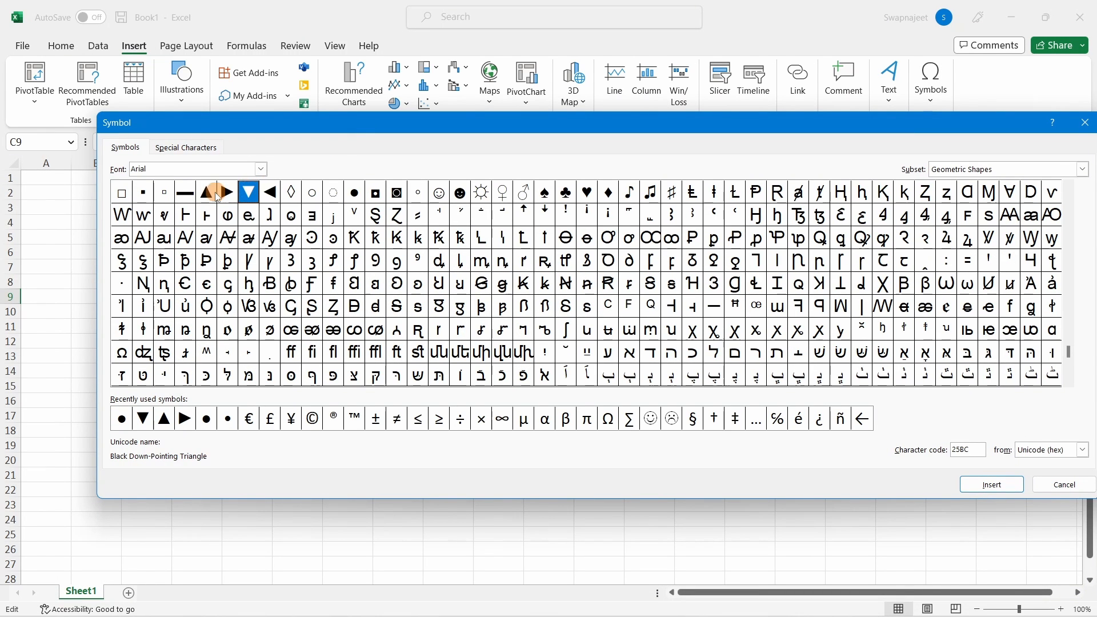
{"action": "left_click", "coordinate": [207, 193]}
{"action": "left_click", "coordinate": [247, 192]}
{"action": "left_click", "coordinate": [208, 194]}
{"action": "left_click", "coordinate": [990, 483]}
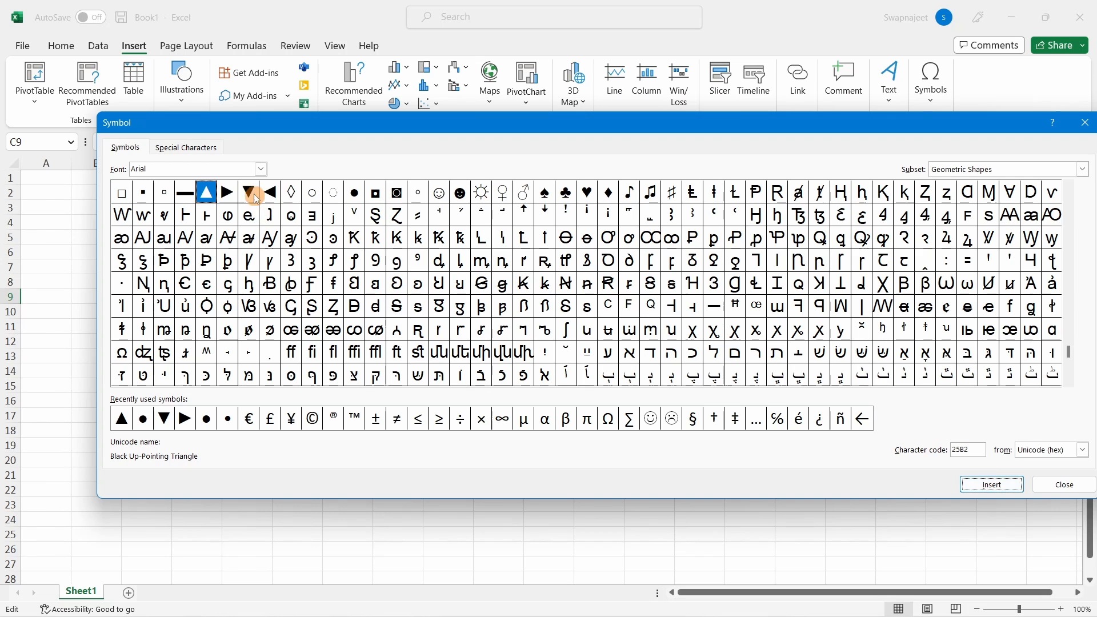
Step: Insert the Black Down-Pointing Triangle symbol (▼) after ▲ in cell C9 and close the symbol dialog
{"action": "left_click", "coordinate": [249, 194]}
{"action": "left_click", "coordinate": [985, 481]}
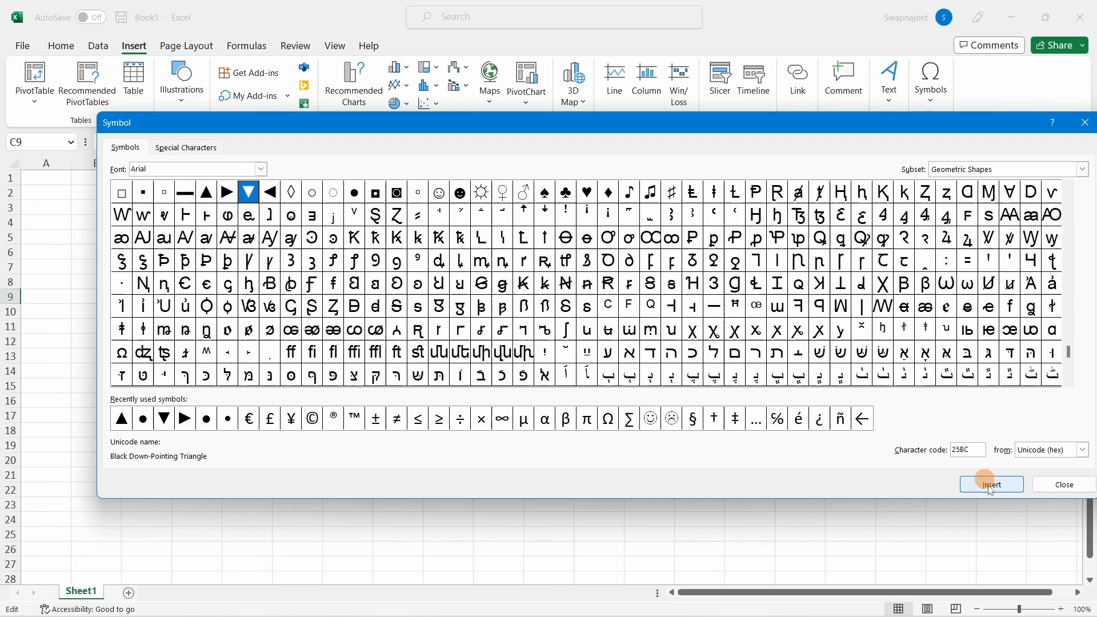
{"action": "left_click", "coordinate": [1051, 486]}
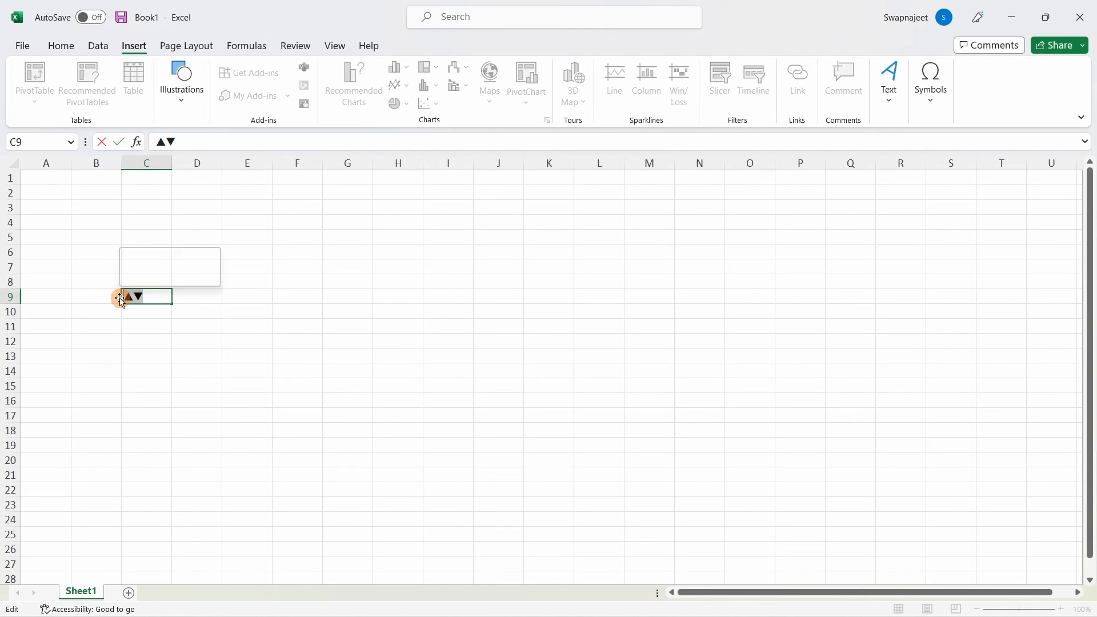
Step: Copy ▲▼ from Excel into the Tableau Book1 workbook, at the start of the custom default number format of YoY Accidents
{"action": "mouse_move", "coordinate": [611, 610]}
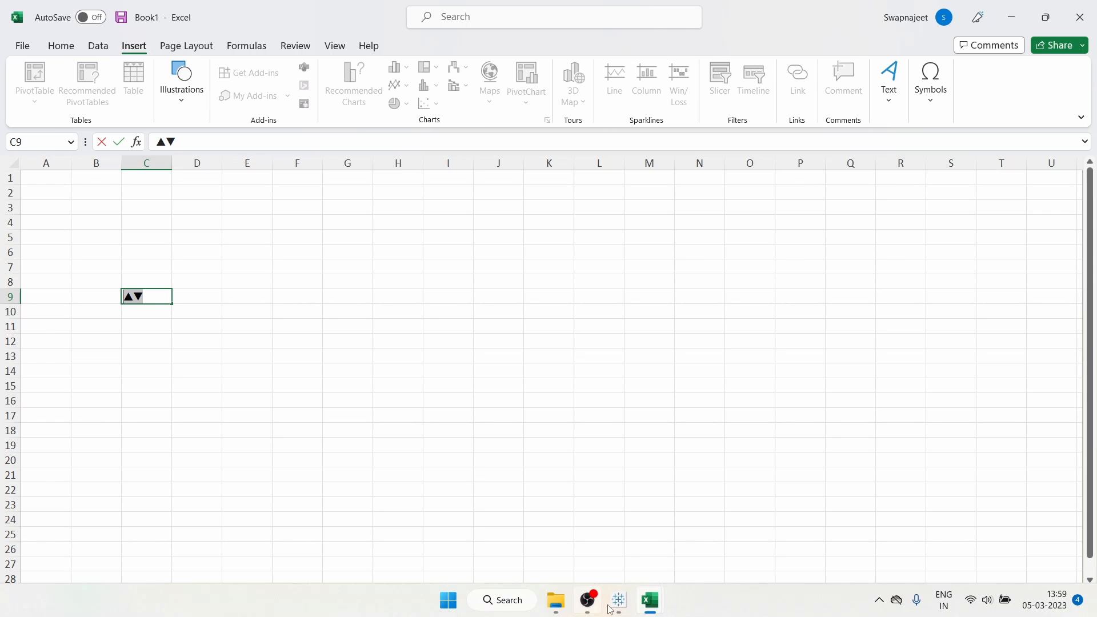
{"action": "left_click", "coordinate": [642, 540]}
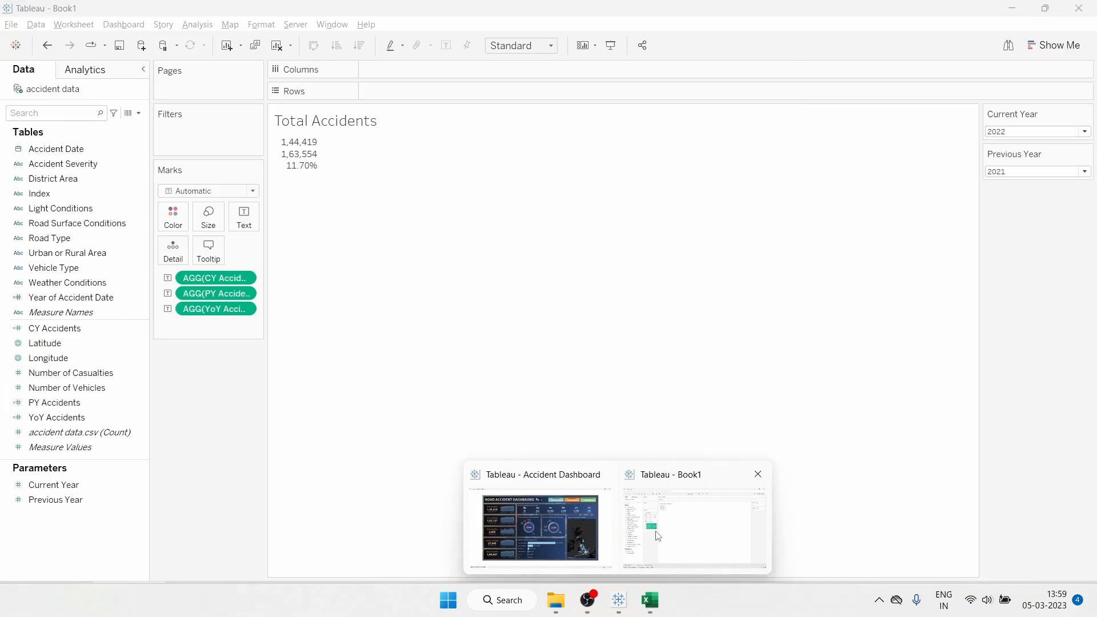
{"action": "right_click", "coordinate": [70, 422]}
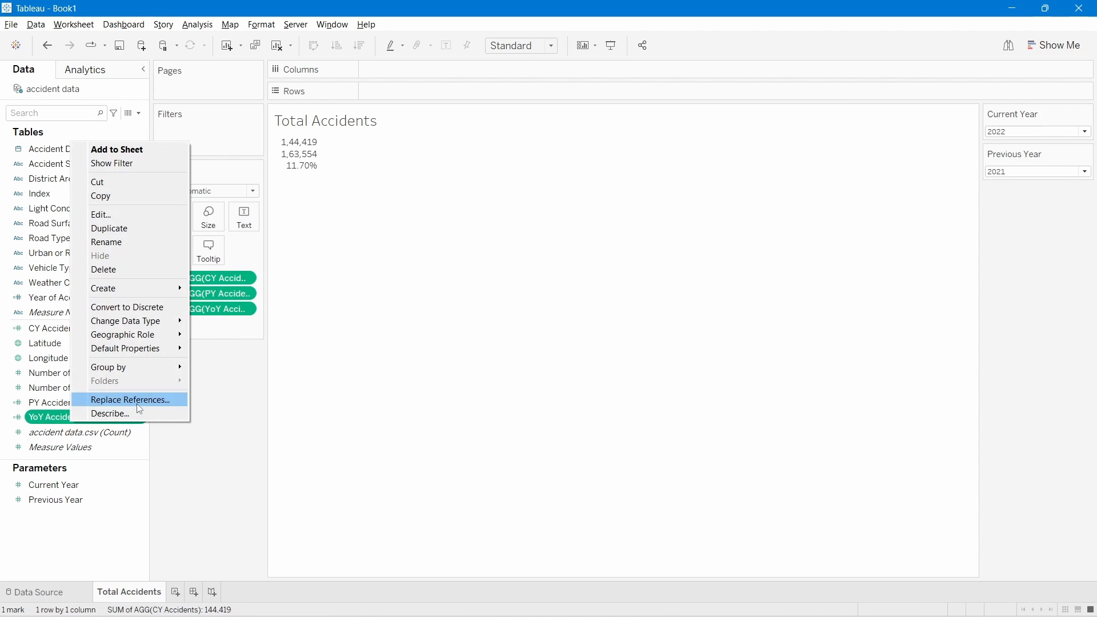
{"action": "mouse_move", "coordinate": [137, 348]}
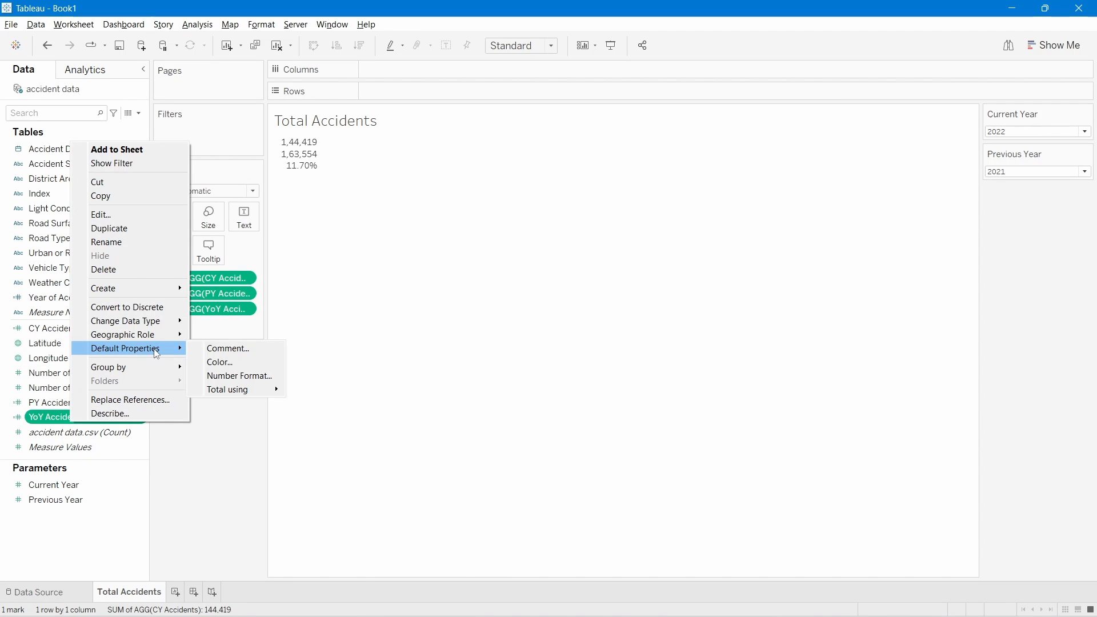
{"action": "left_click", "coordinate": [217, 376]}
{"action": "left_click", "coordinate": [546, 264]}
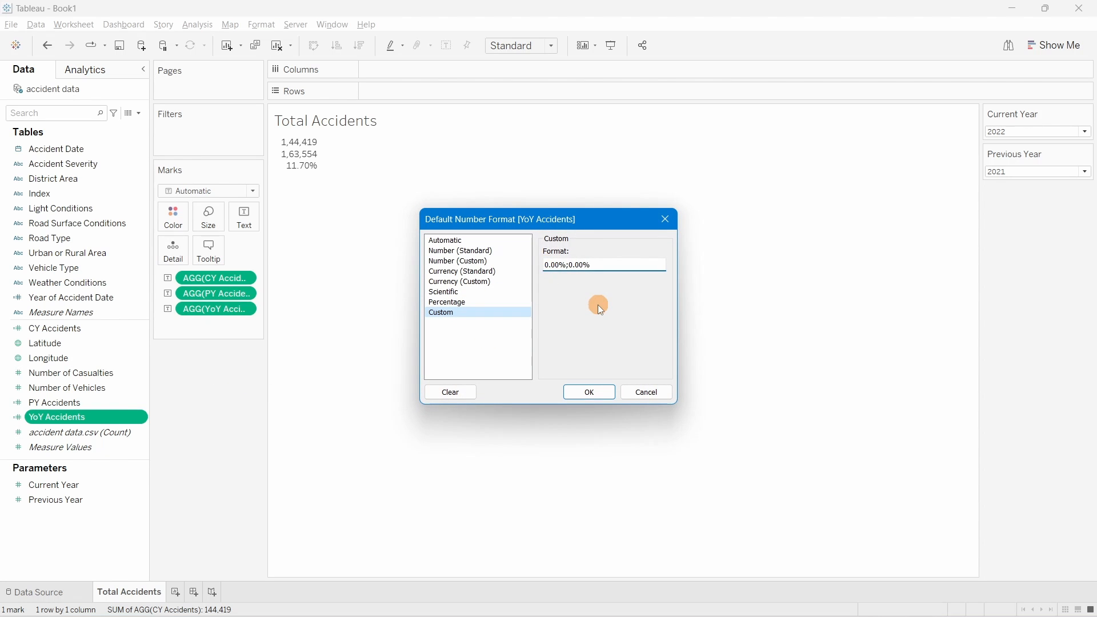
{"action": "type", "text": "▲▼"}
Step: Move ▼ in front of the negative part, making the YoY Accidents format ▲0.00%;▼0.00%, and apply it
{"action": "left_click_drag", "start_coordinate": [560, 262], "coordinate": [553, 262]}
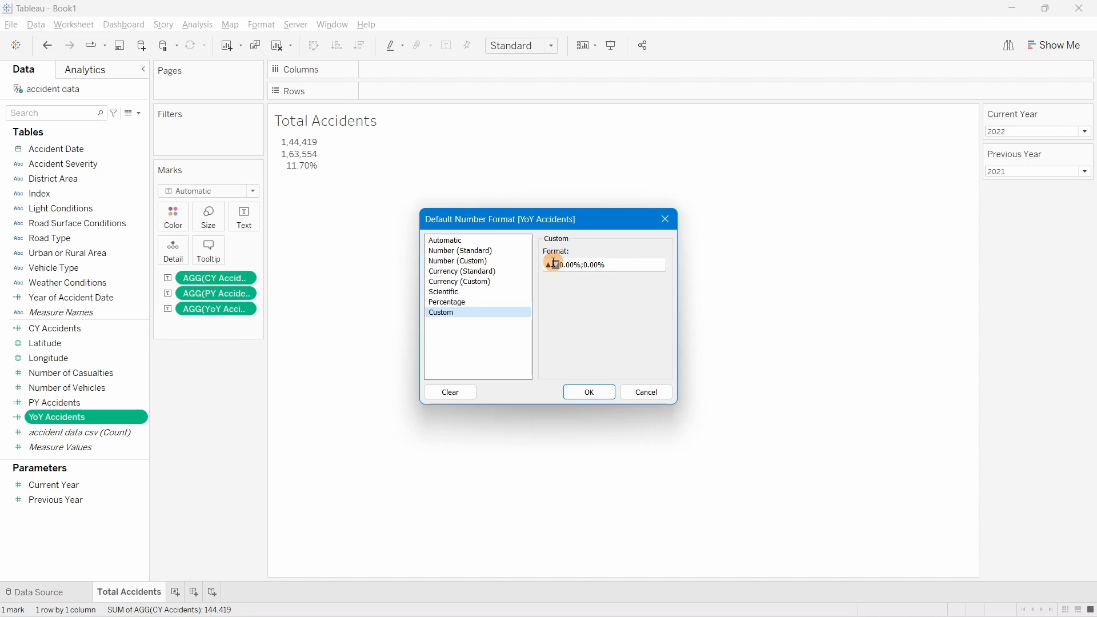
{"action": "key", "text": "ctrl+x"}
{"action": "left_click", "coordinate": [577, 264]}
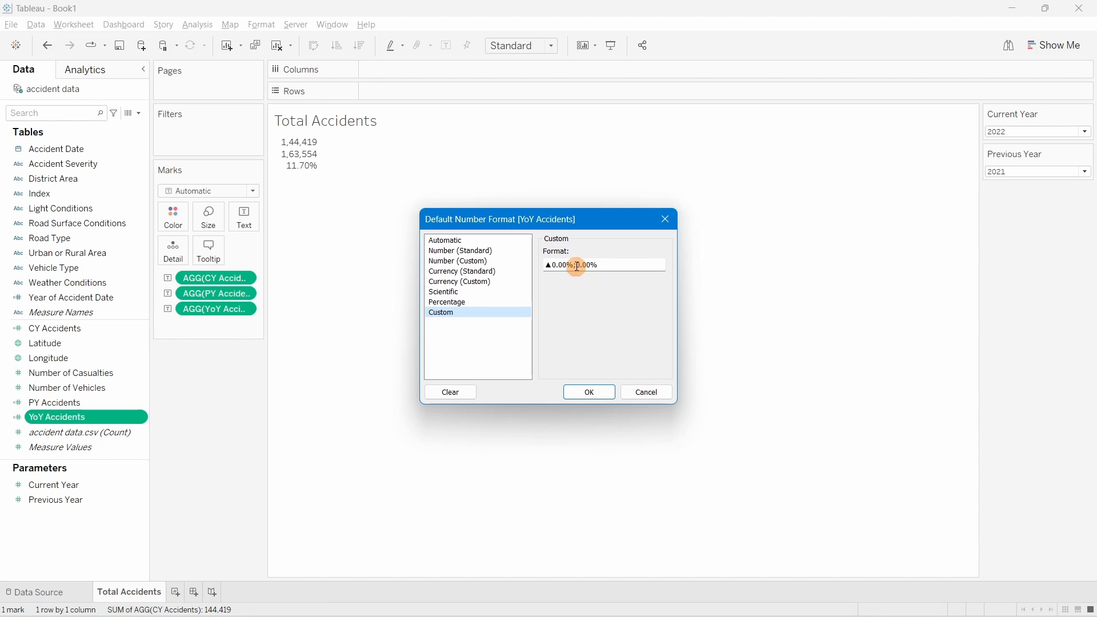
{"action": "key", "text": "ctrl+v"}
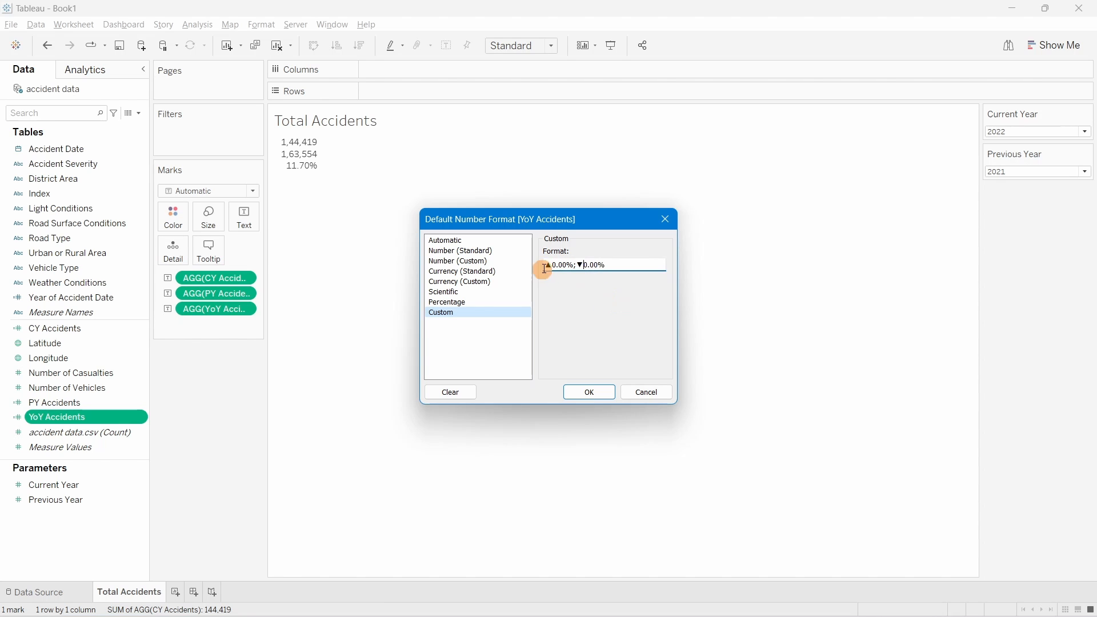
{"action": "left_click_drag", "start_coordinate": [573, 267], "coordinate": [547, 267]}
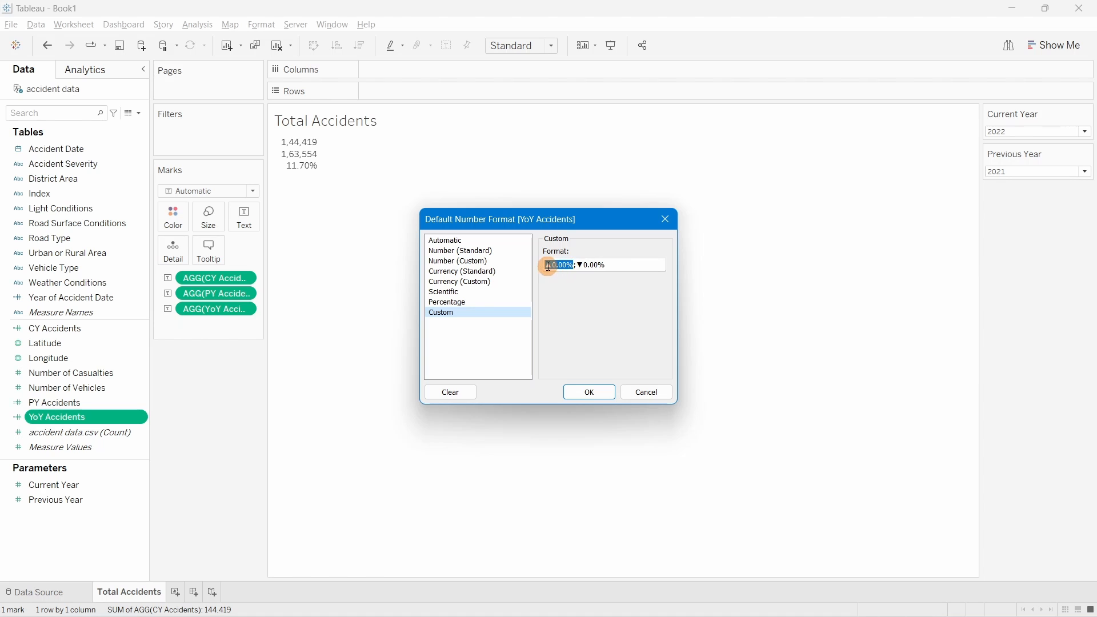
{"action": "left_click", "coordinate": [552, 266]}
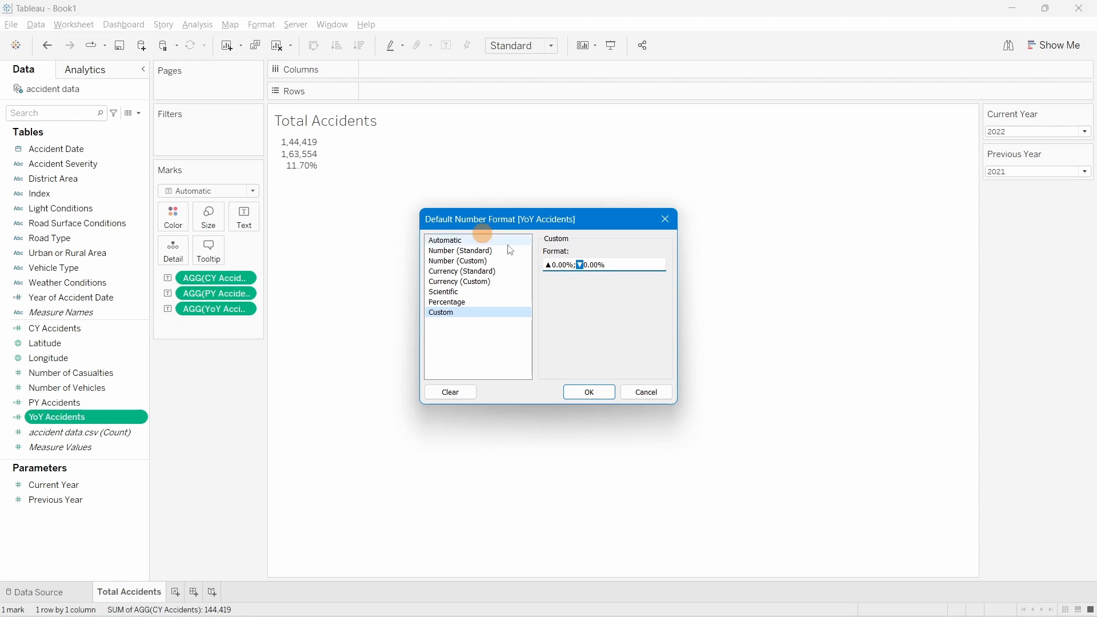
{"action": "left_click", "coordinate": [591, 391]}
{"action": "mouse_move", "coordinate": [288, 174]}
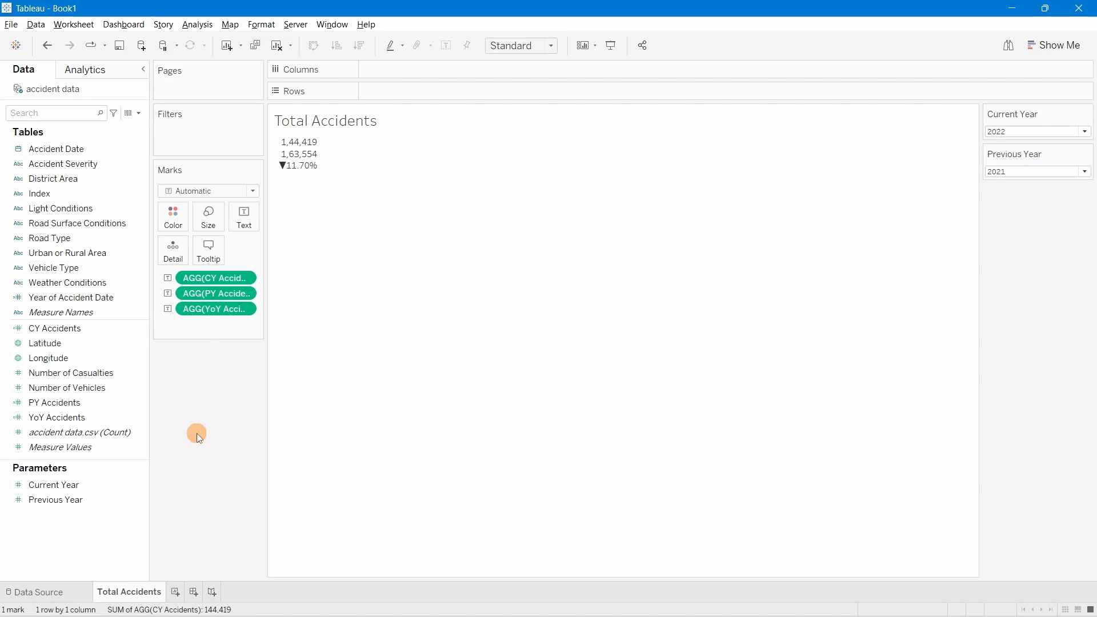
Step: Remove the PY Accidents line from the Total Accidents sheet's text label and apply the change
{"action": "left_click", "coordinate": [251, 228]}
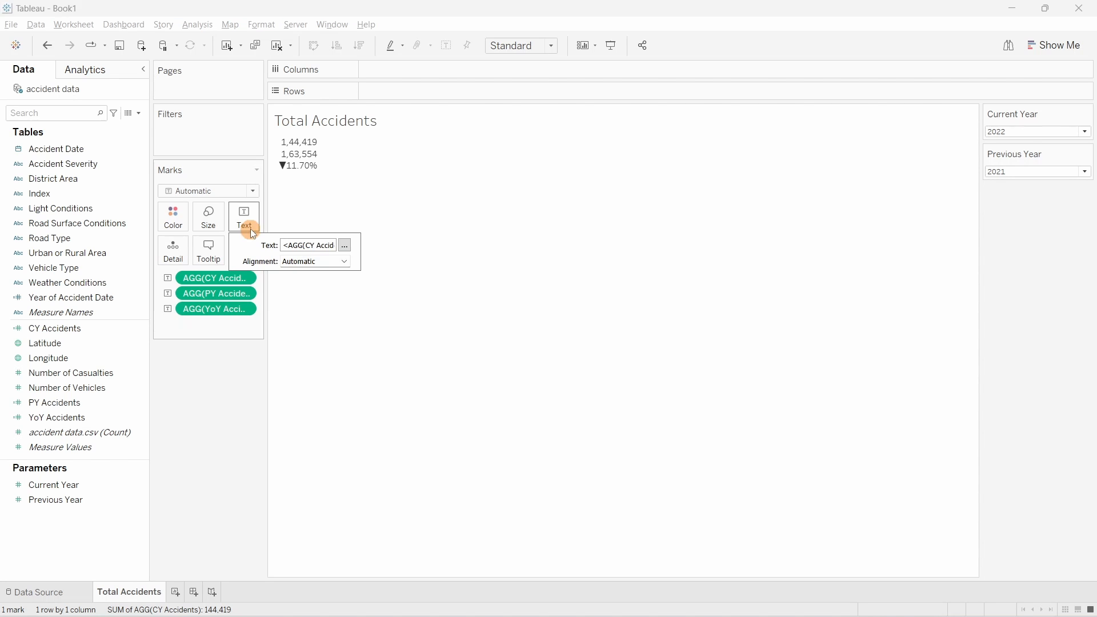
{"action": "left_click", "coordinate": [343, 246]}
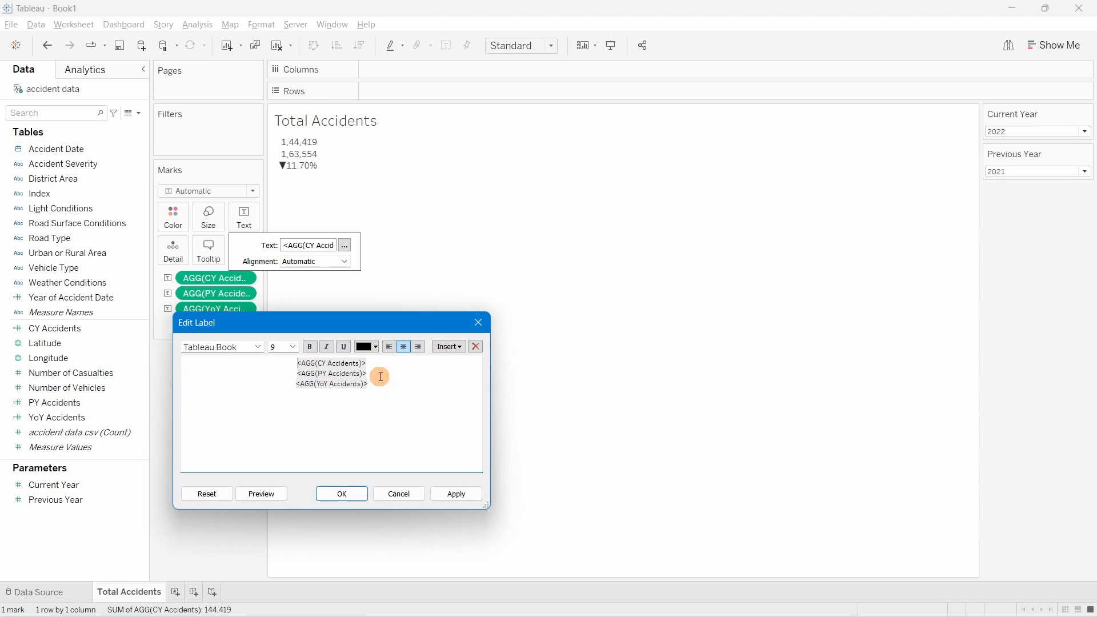
{"action": "left_click_drag", "start_coordinate": [378, 377], "coordinate": [285, 375]}
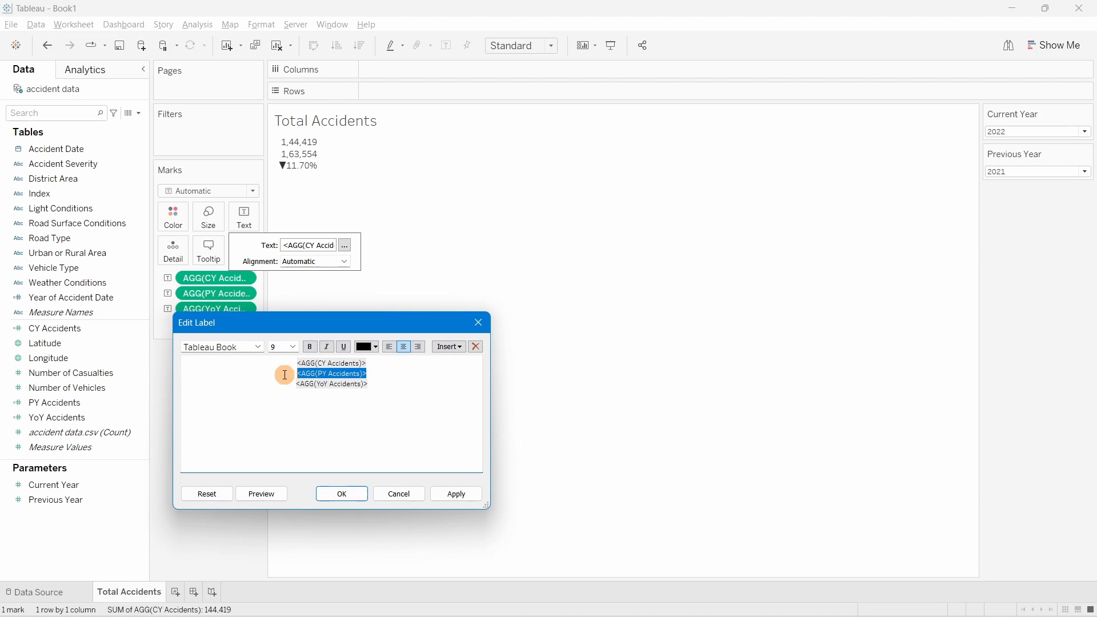
{"action": "key", "text": "BackSpace"}
{"action": "key", "text": "BackSpace"}
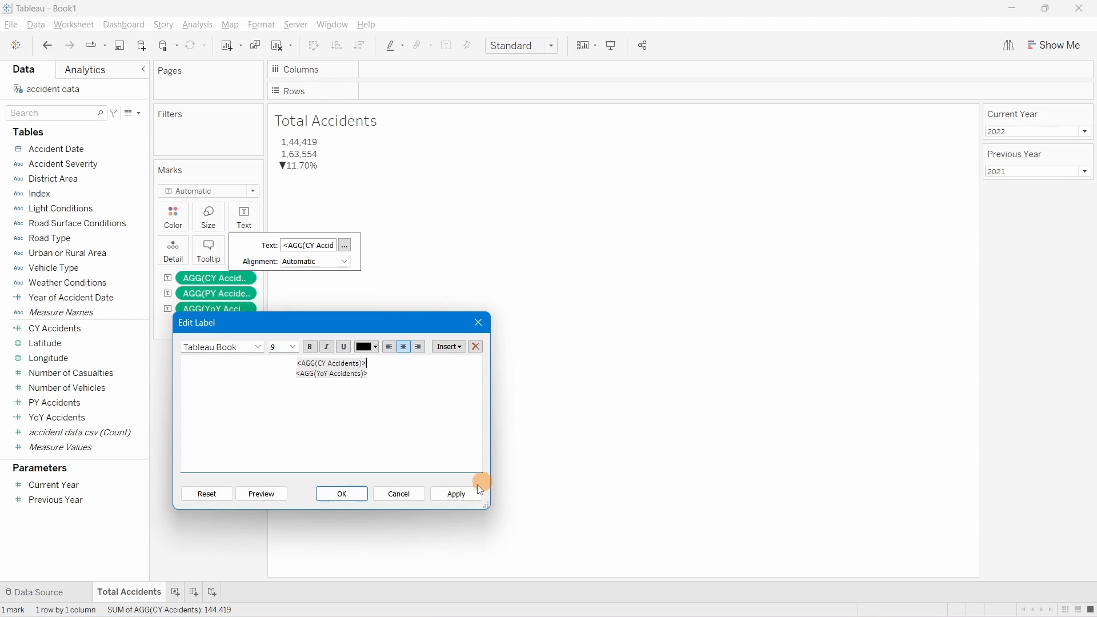
{"action": "left_click", "coordinate": [467, 495]}
Step: Add the heading "Total Accidents" on a new line above CY Accidents in the label
{"action": "left_click", "coordinate": [296, 368]}
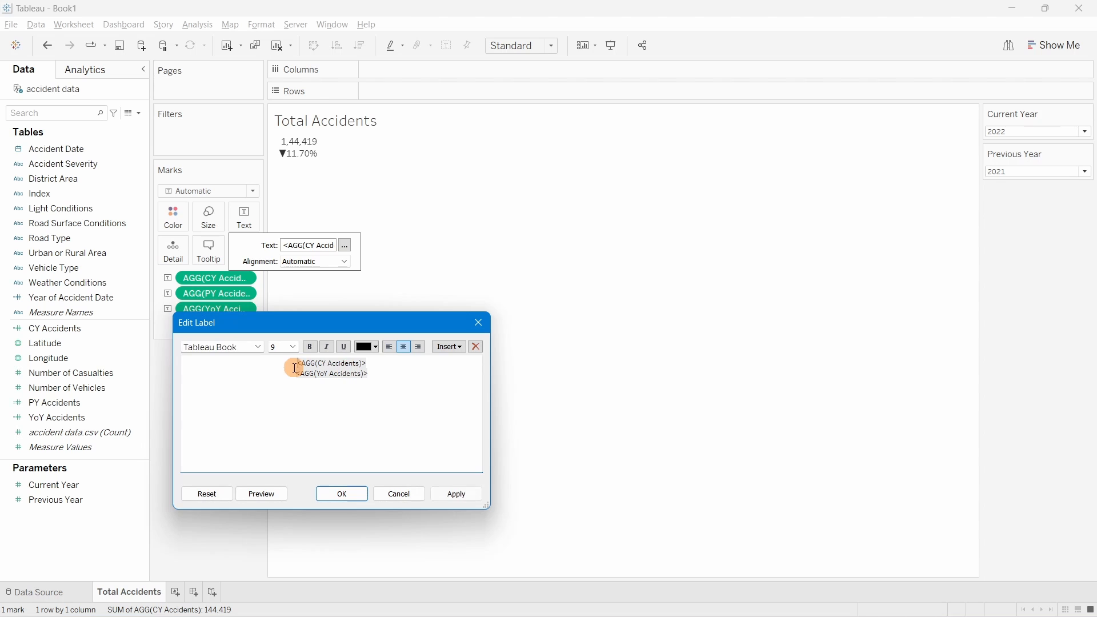
{"action": "key", "text": "Return"}
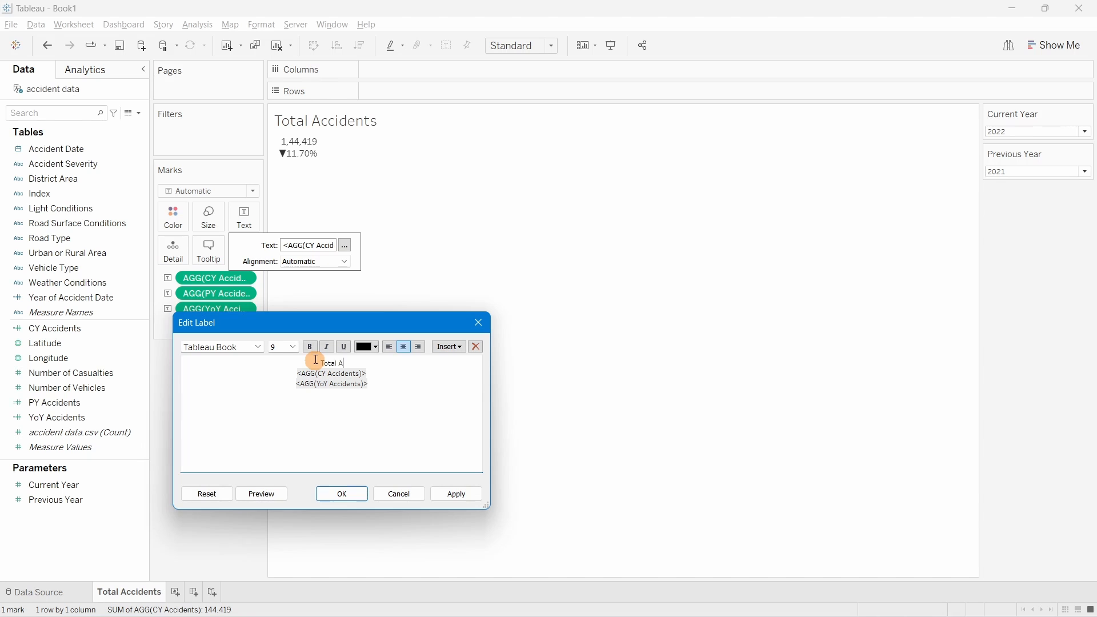
{"action": "type", "text": "Total Accidents"}
Step: Format the Total Accidents heading in the label as 12 pt Tableau Semibold in orange
{"action": "left_click_drag", "start_coordinate": [375, 365], "coordinate": [289, 362]}
{"action": "left_click", "coordinate": [294, 347]}
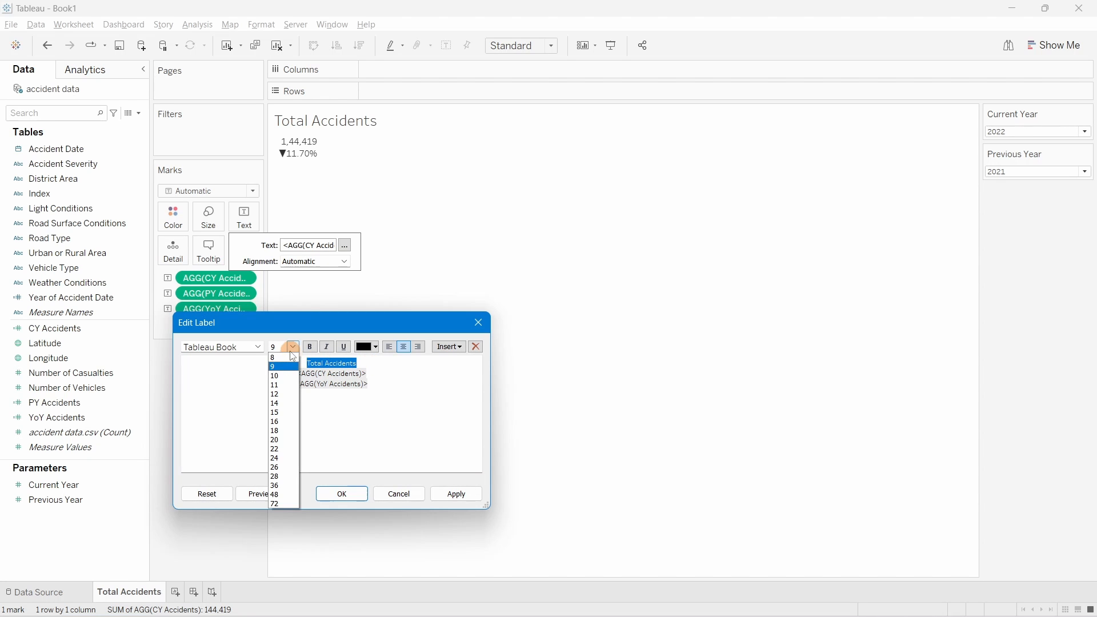
{"action": "left_click", "coordinate": [275, 394]}
{"action": "left_click", "coordinate": [259, 349]}
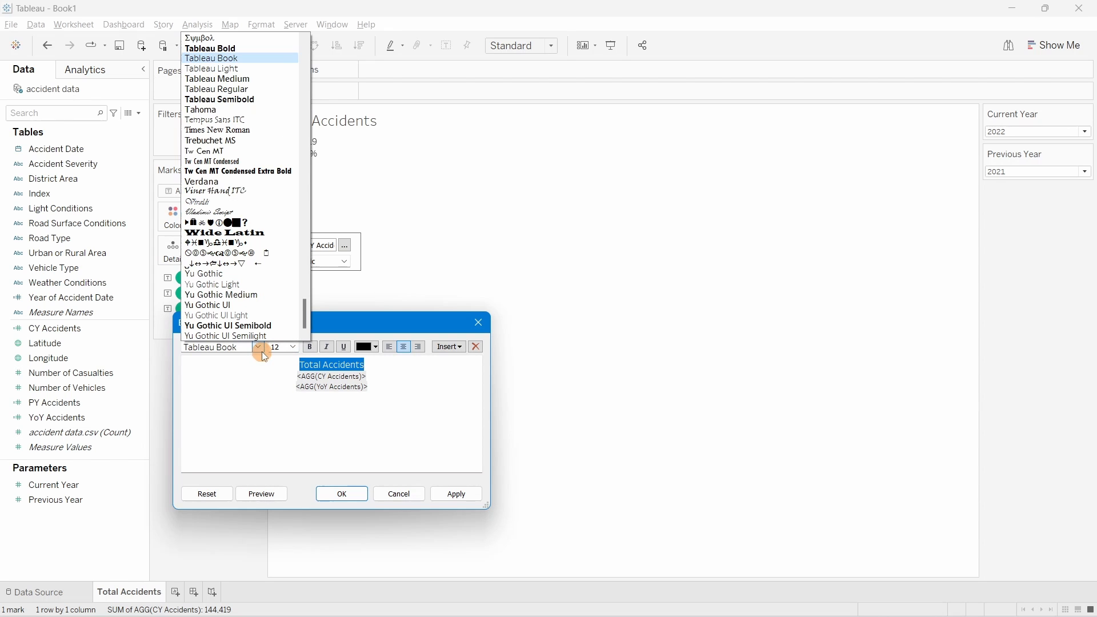
{"action": "left_click", "coordinate": [237, 99]}
{"action": "left_click", "coordinate": [376, 347]}
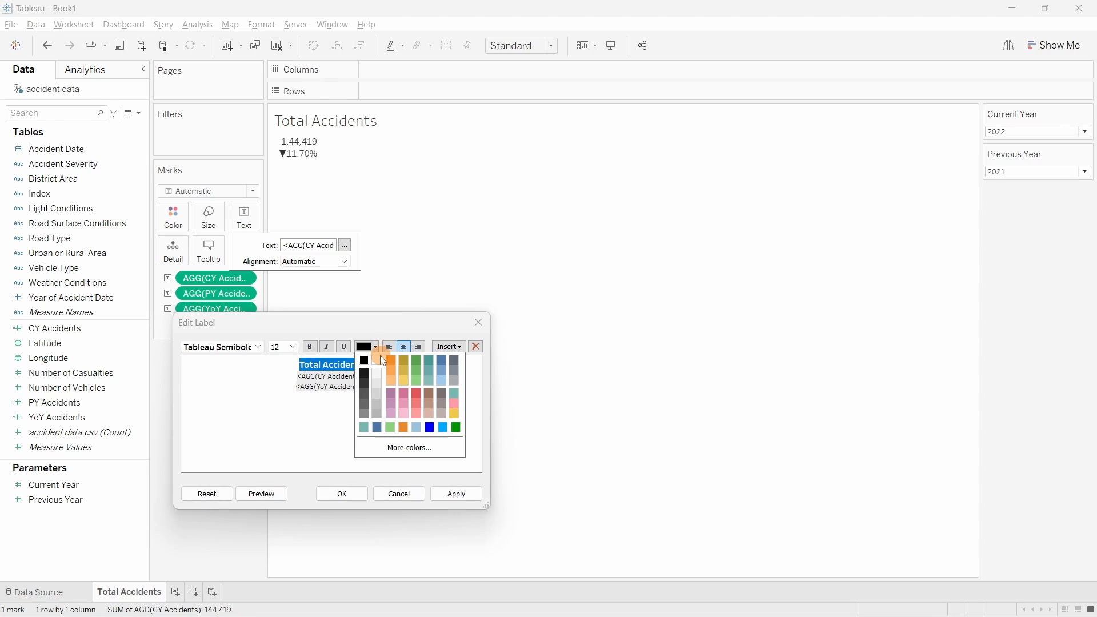
{"action": "left_click", "coordinate": [390, 363]}
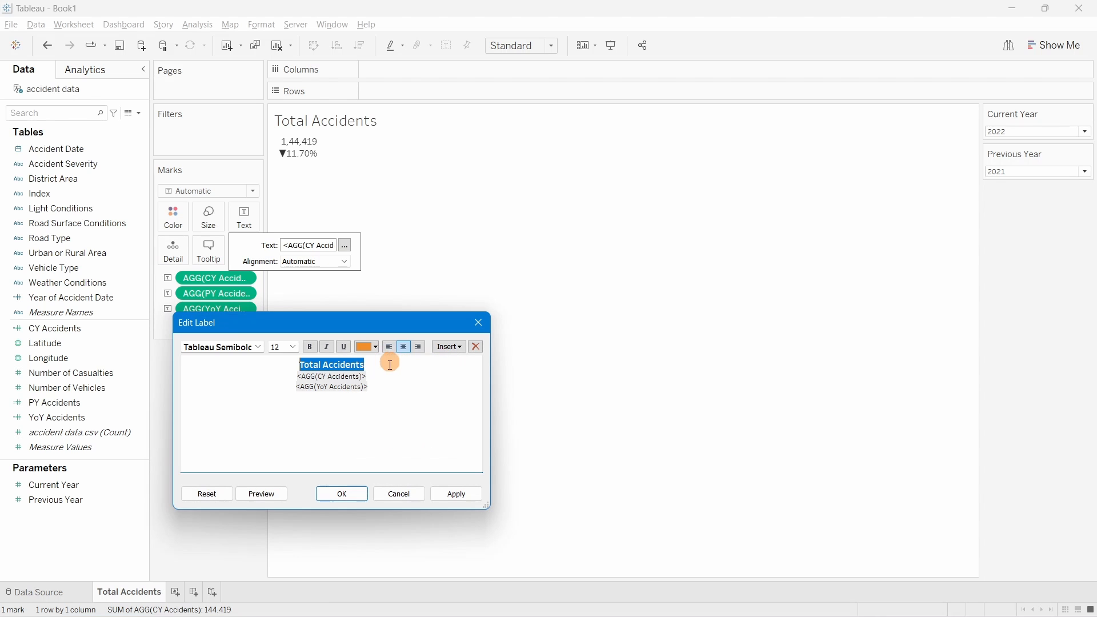
Step: Format the CY Accidents line in the label as 20 pt Tableau Bold in black
{"action": "left_click", "coordinate": [380, 379]}
{"action": "left_click_drag", "start_coordinate": [370, 379], "coordinate": [274, 376]}
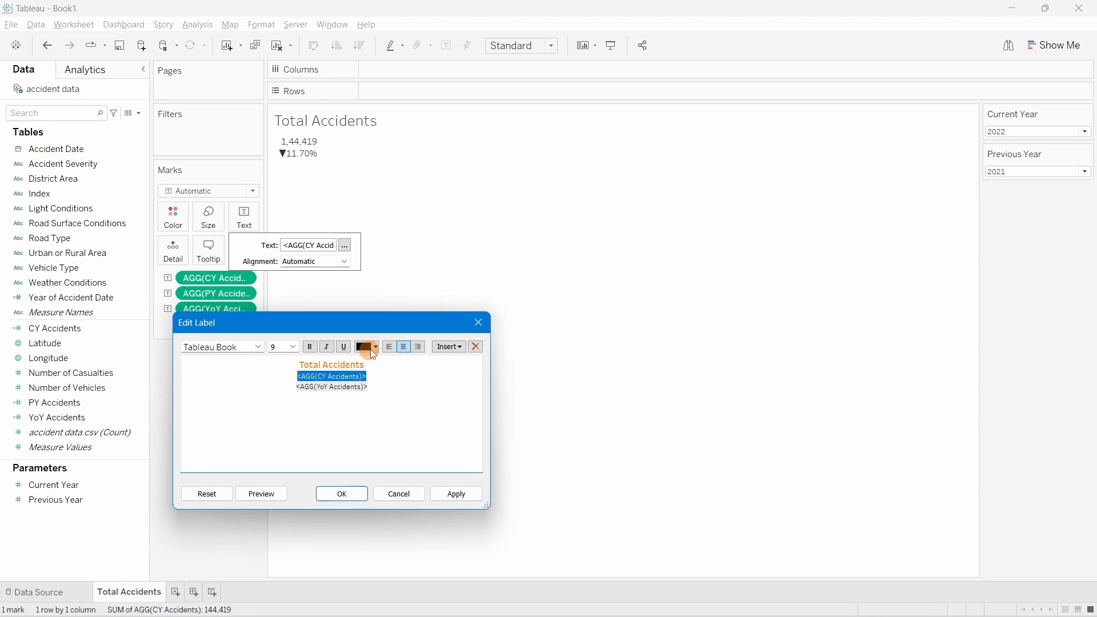
{"action": "left_click", "coordinate": [371, 348]}
{"action": "left_click", "coordinate": [376, 364]}
{"action": "left_click", "coordinate": [371, 348]}
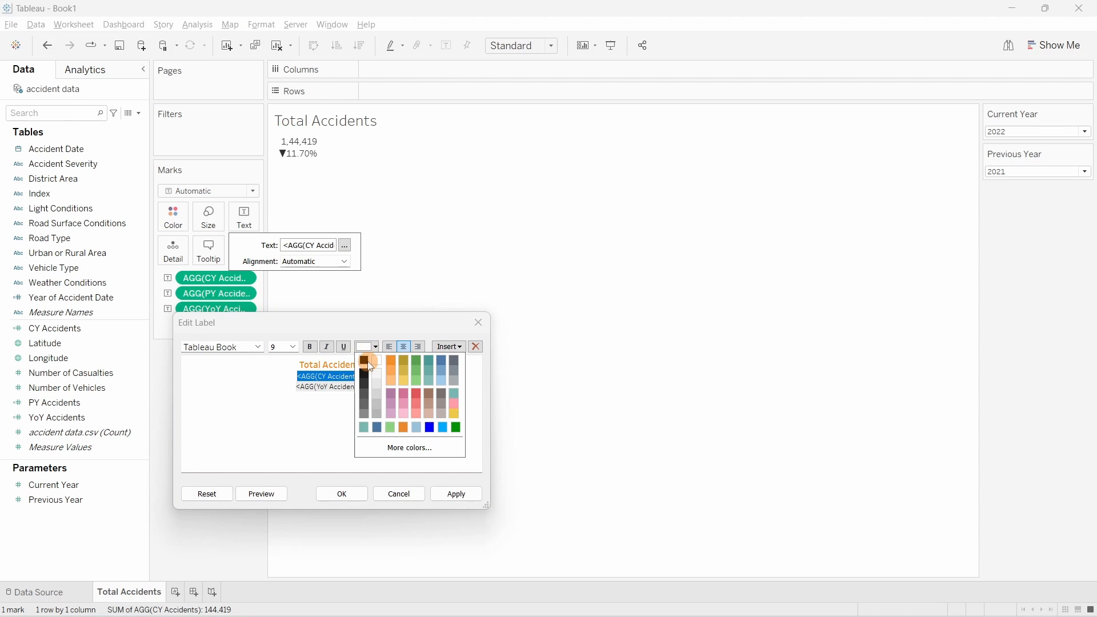
{"action": "left_click", "coordinate": [414, 389]}
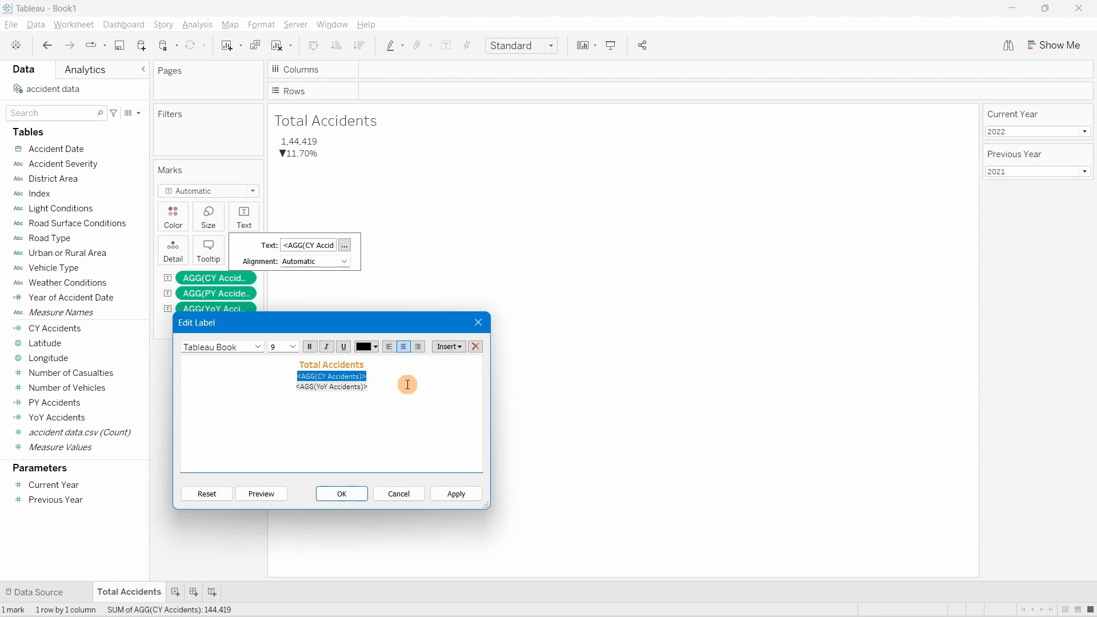
{"action": "left_click", "coordinate": [292, 347]}
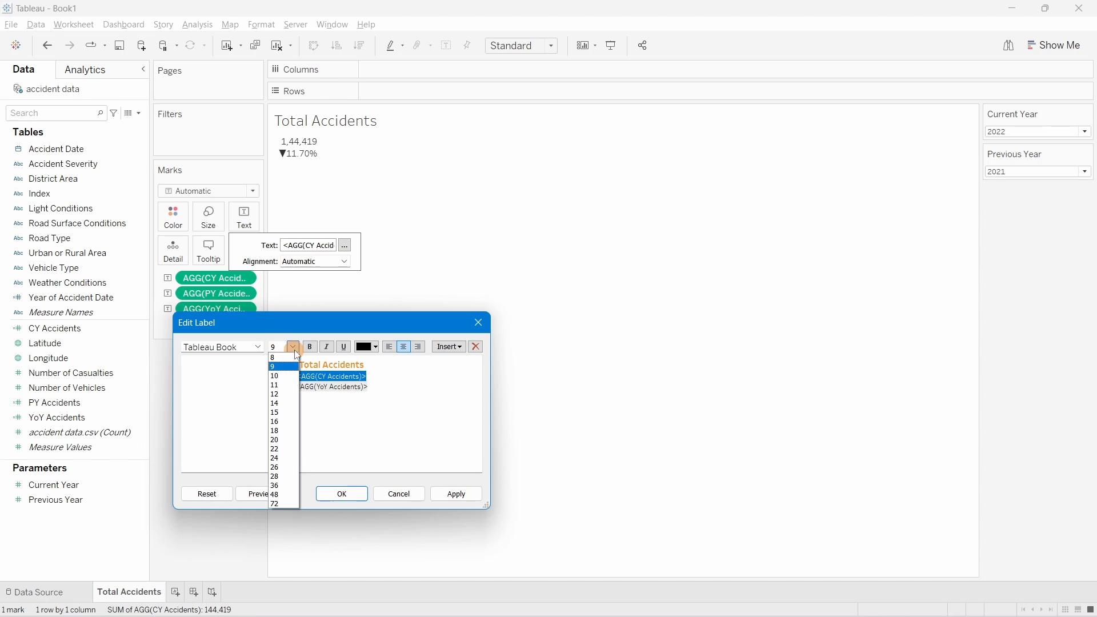
{"action": "left_click", "coordinate": [286, 440]}
{"action": "left_click", "coordinate": [258, 347]}
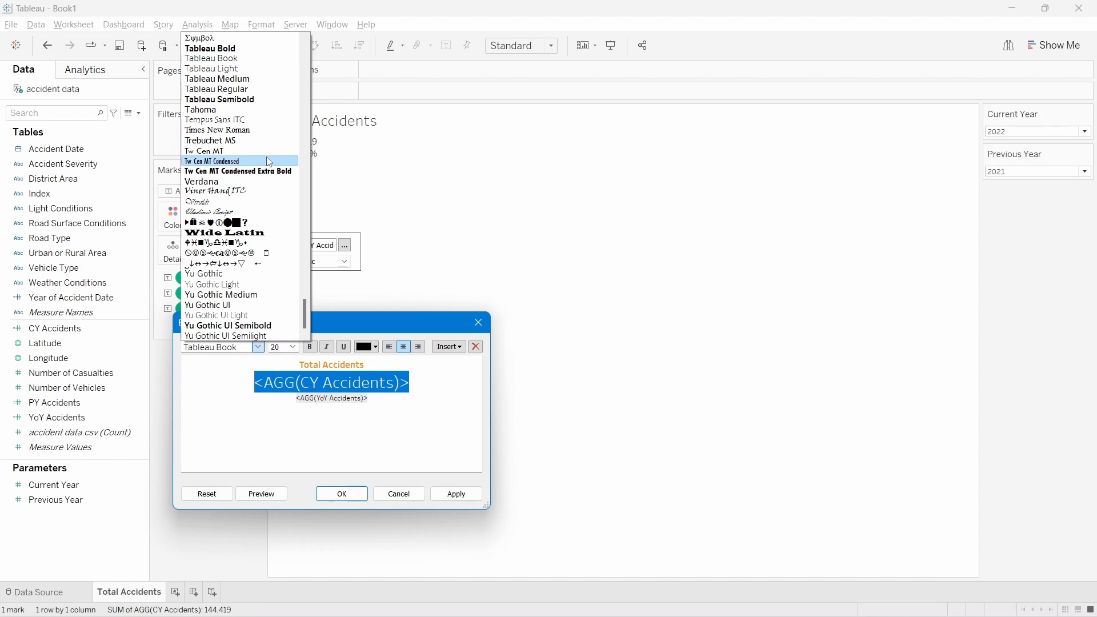
{"action": "left_click", "coordinate": [238, 49]}
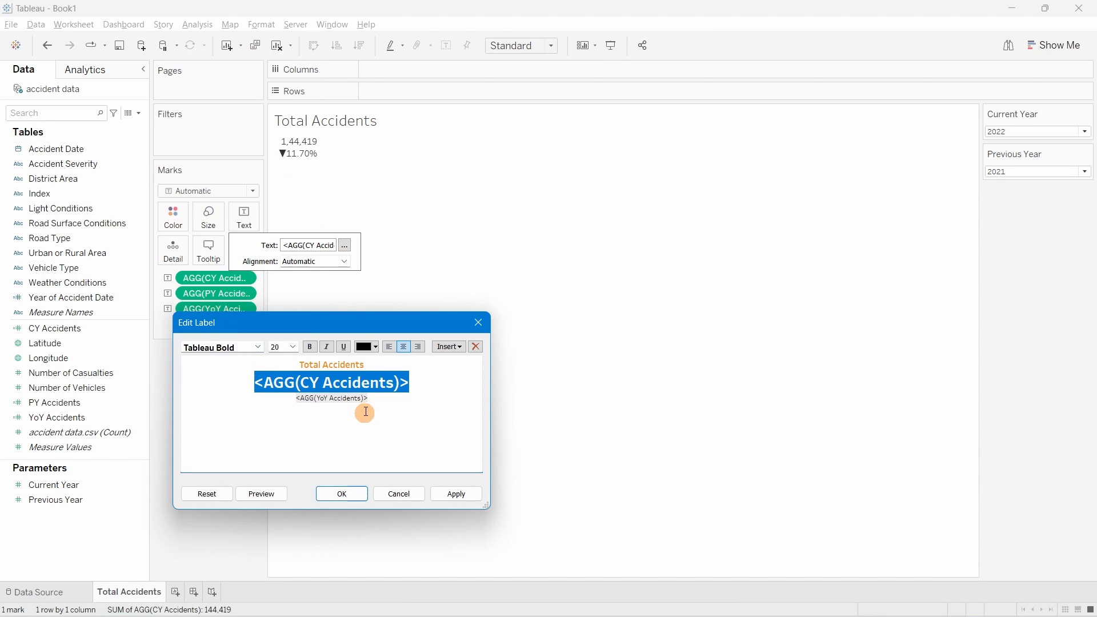
Step: Format the YoY Accidents line in the label as red Tableau Bold at 9 pt and apply the label changes
{"action": "left_click_drag", "start_coordinate": [364, 409], "coordinate": [345, 399]}
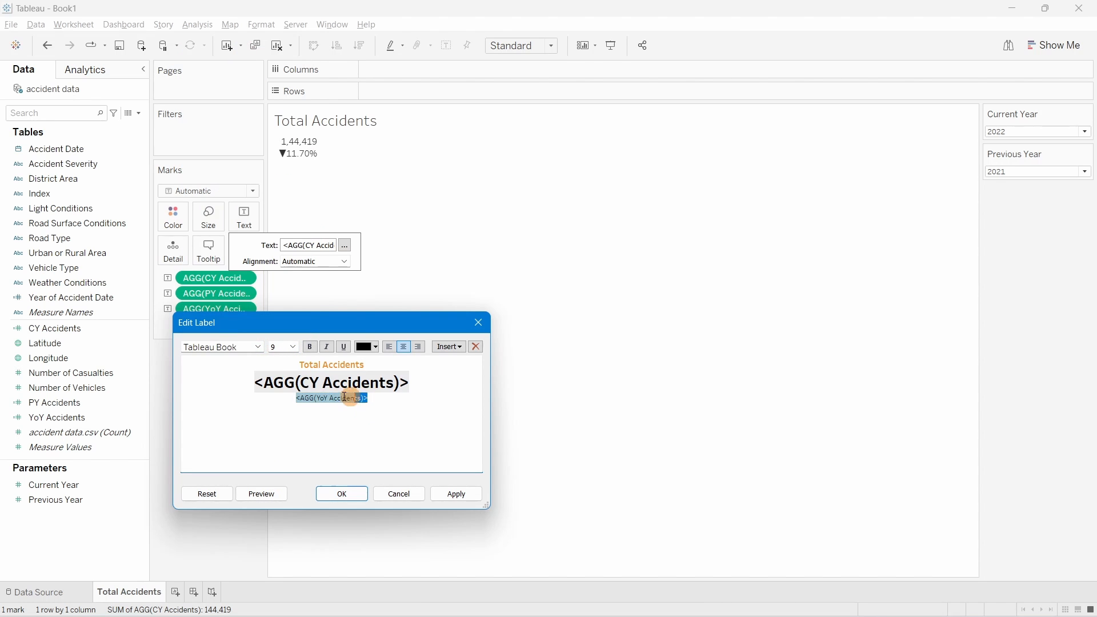
{"action": "left_click", "coordinate": [376, 347]}
{"action": "left_click", "coordinate": [417, 393]}
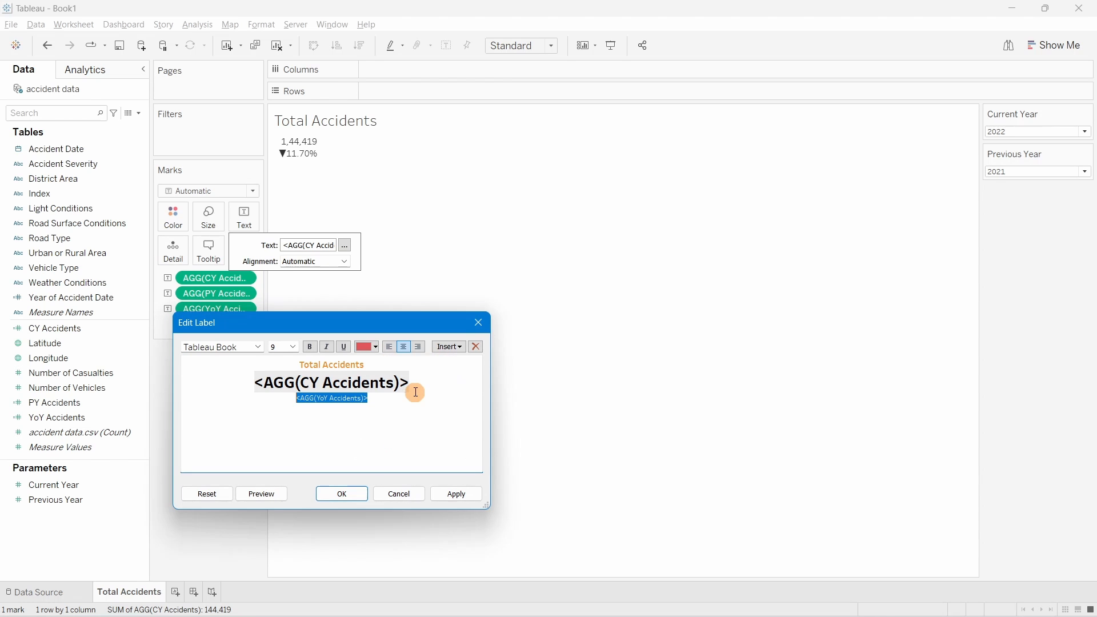
{"action": "left_click", "coordinate": [376, 346]}
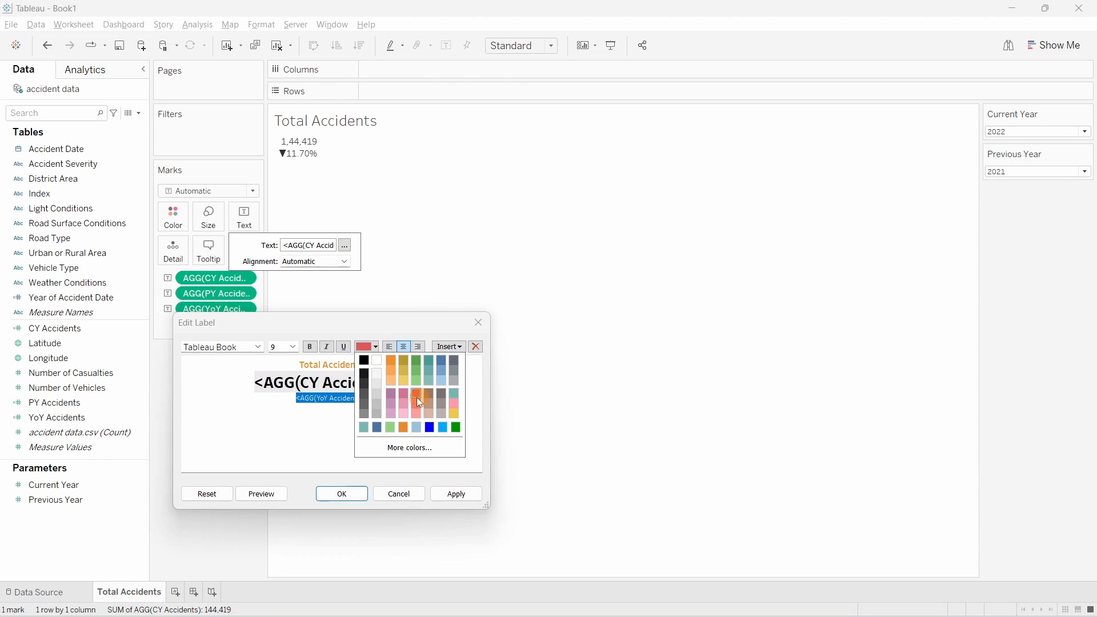
{"action": "left_click", "coordinate": [296, 448]}
{"action": "left_click", "coordinate": [297, 393]}
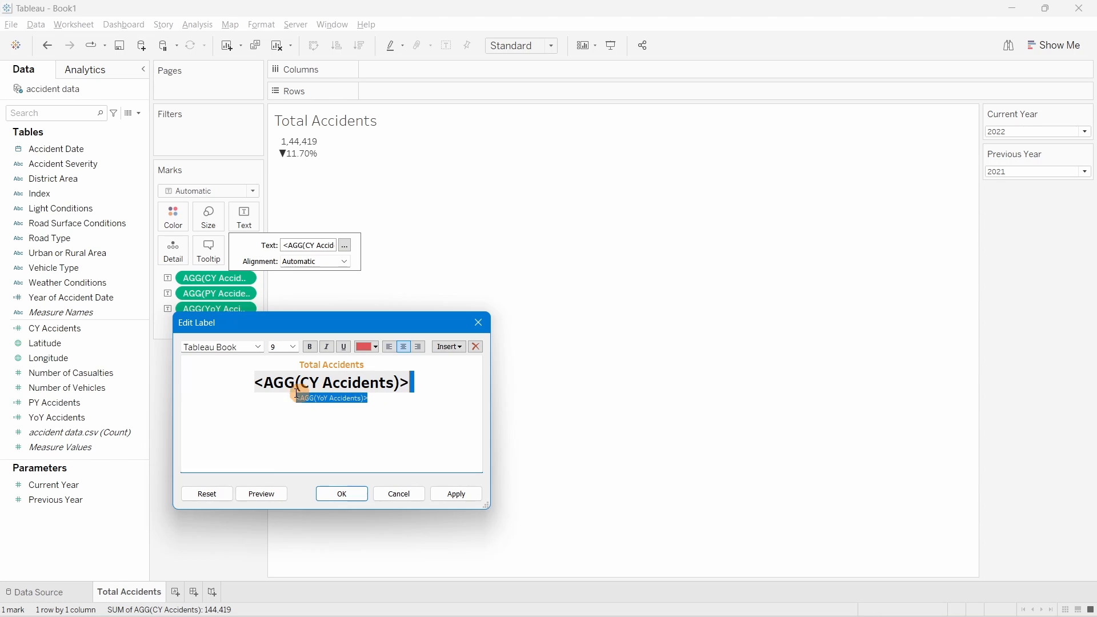
{"action": "left_click", "coordinate": [294, 347]}
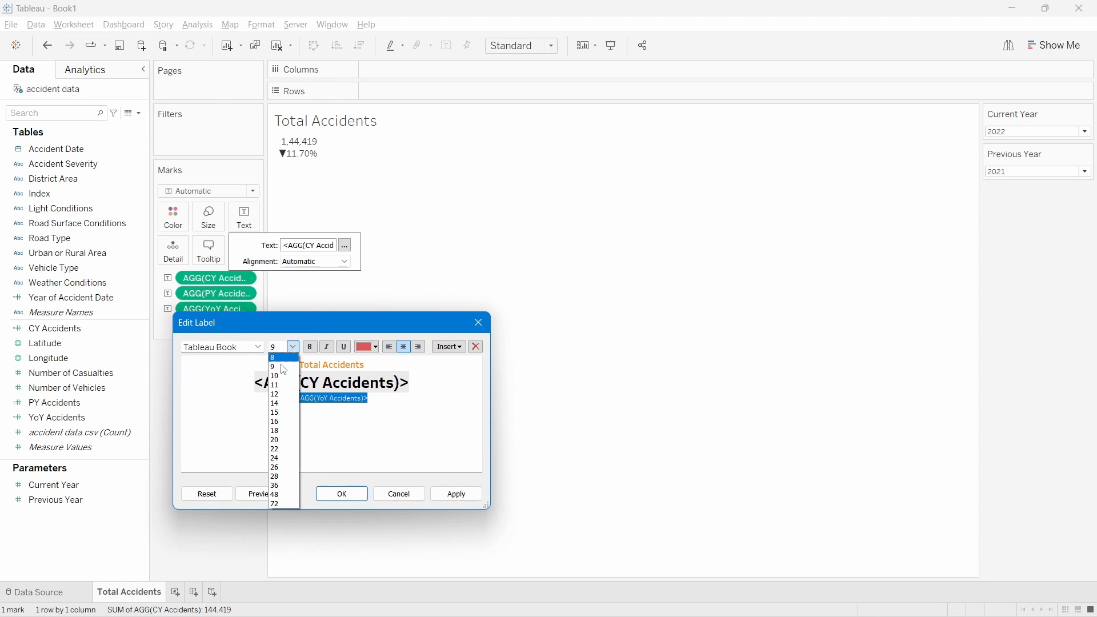
{"action": "left_click", "coordinate": [258, 347]}
{"action": "left_click", "coordinate": [259, 346]}
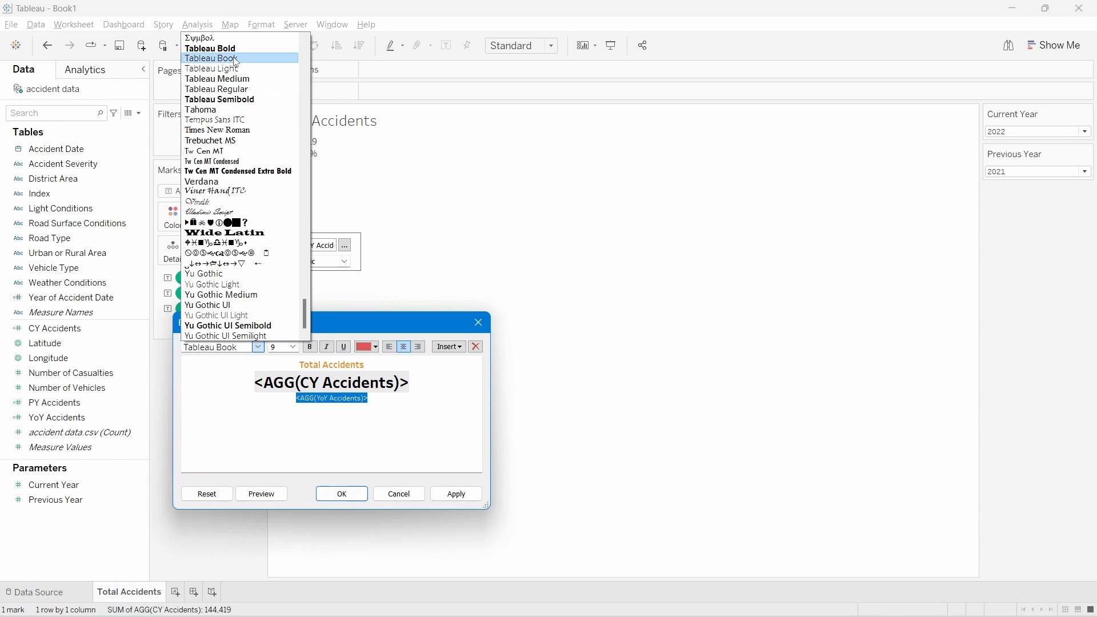
{"action": "left_click", "coordinate": [235, 49]}
{"action": "left_click", "coordinate": [464, 494]}
{"action": "left_click", "coordinate": [337, 497]}
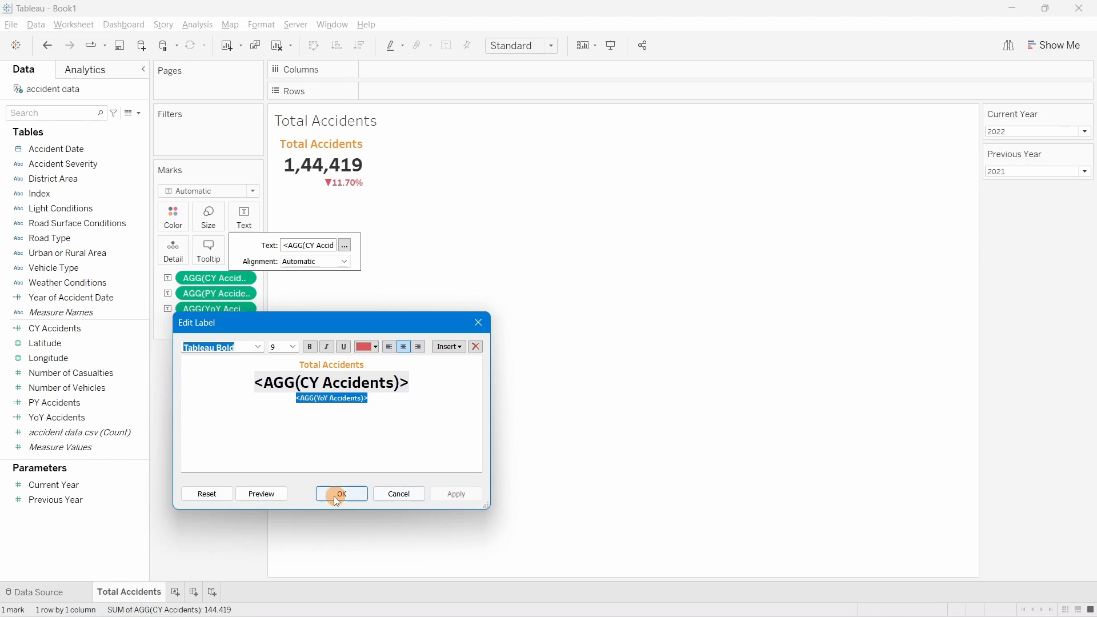
Step: Center the label text horizontally and fit the sheet to Entire View
{"action": "left_click", "coordinate": [319, 261]}
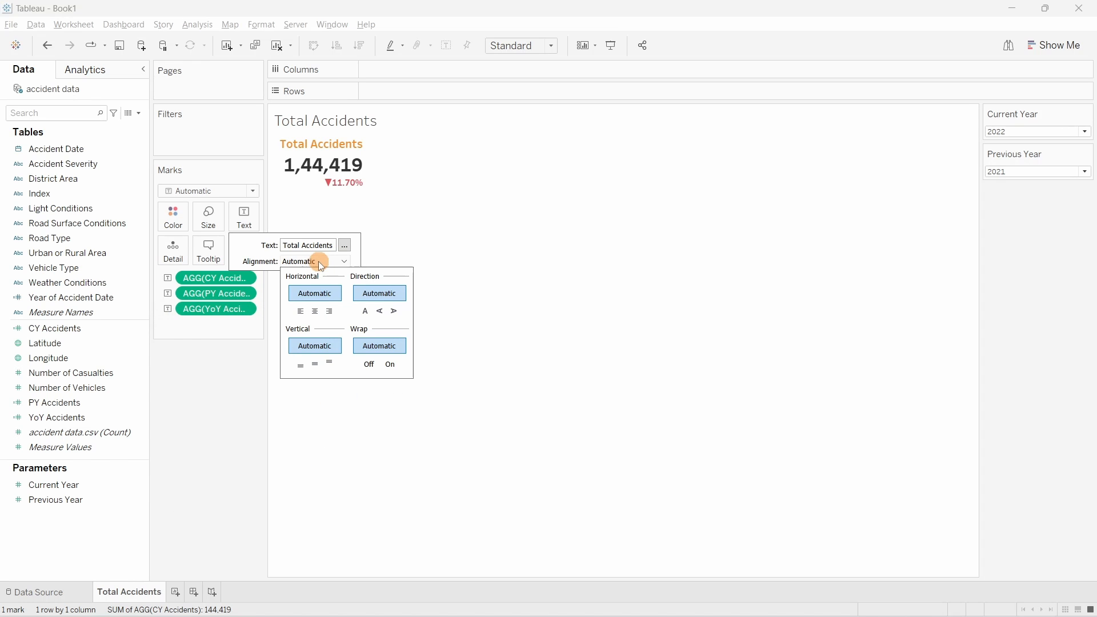
{"action": "left_click", "coordinate": [314, 311]}
{"action": "left_click", "coordinate": [506, 46]}
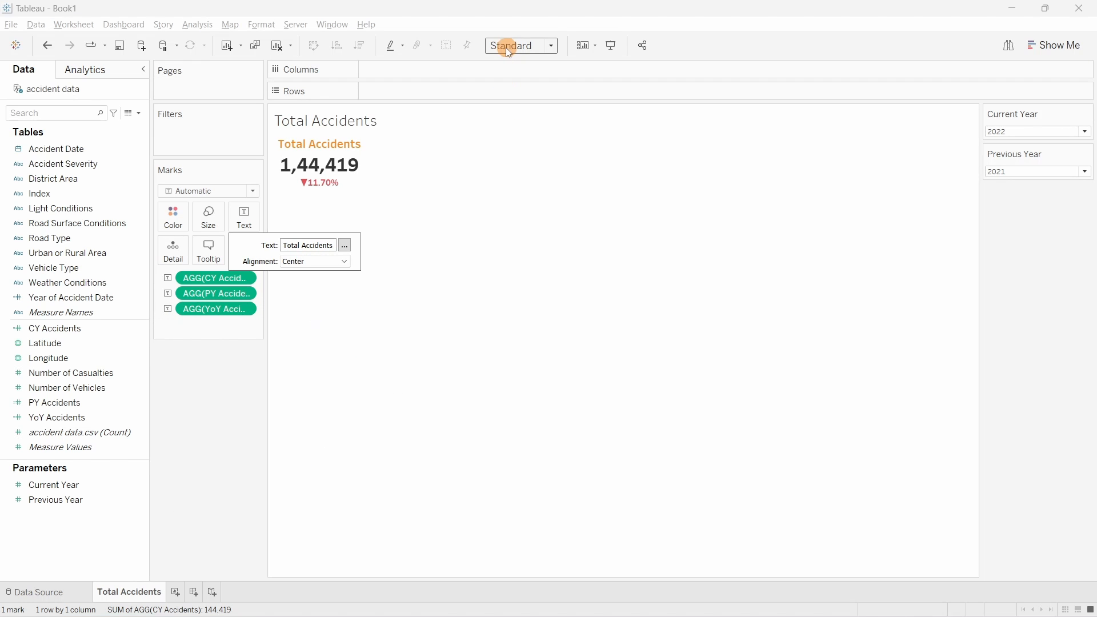
{"action": "left_click", "coordinate": [511, 98]}
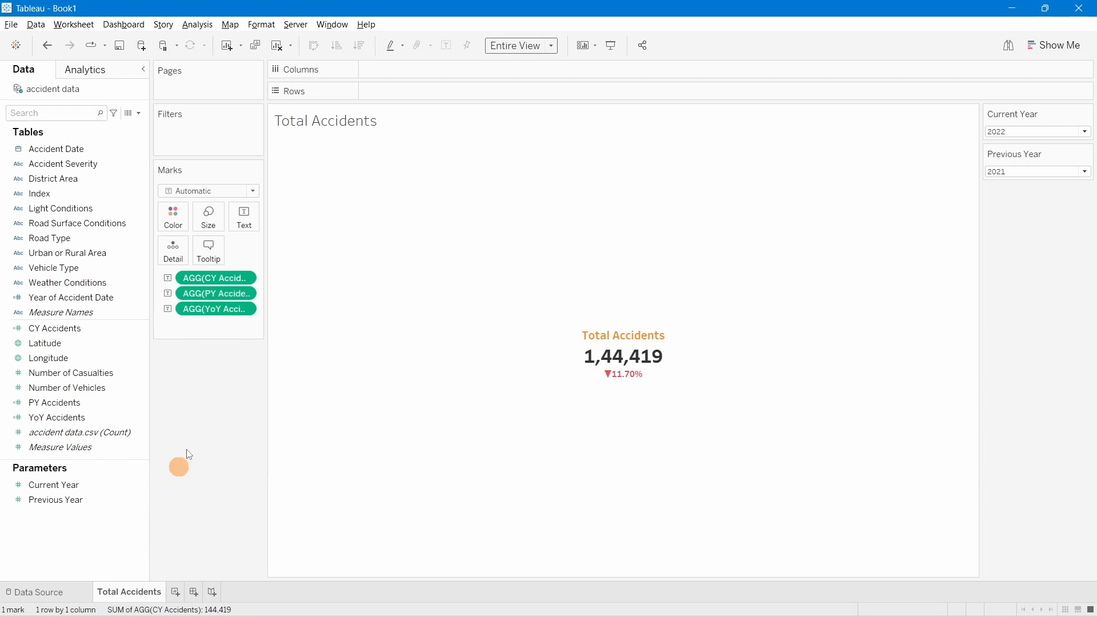
Step: Add the text "YoY" after the YoY Accidents value in the label and confirm the change
{"action": "left_click", "coordinate": [257, 228]}
{"action": "left_click", "coordinate": [345, 245]}
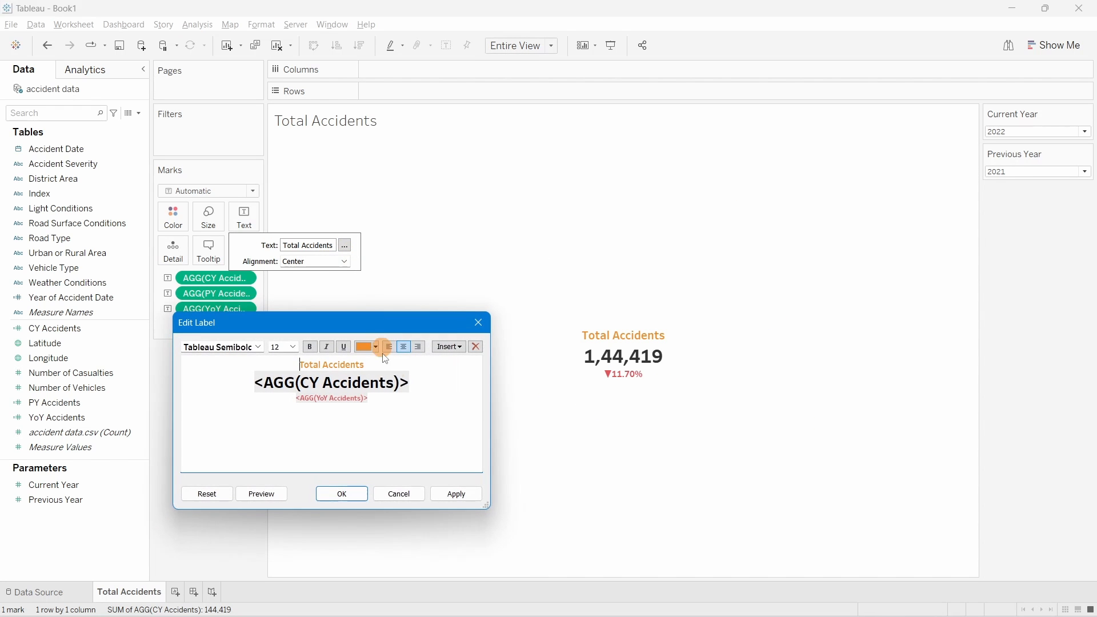
{"action": "left_click", "coordinate": [410, 397]}
{"action": "type", "text": "YoY"}
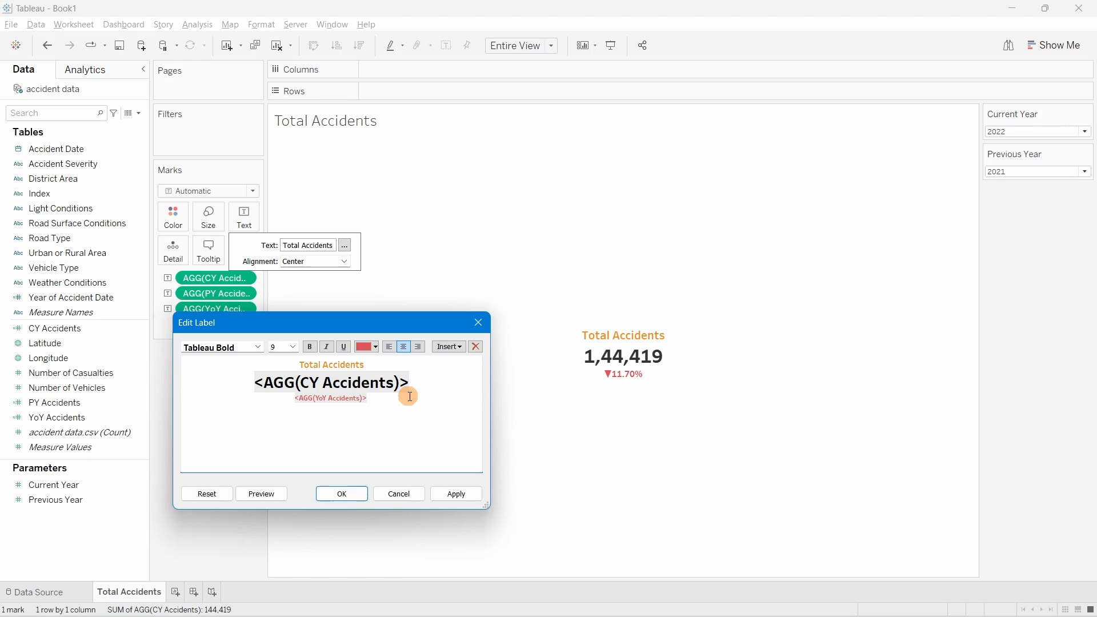
{"action": "left_click", "coordinate": [342, 494]}
{"action": "left_click", "coordinate": [1067, 317]}
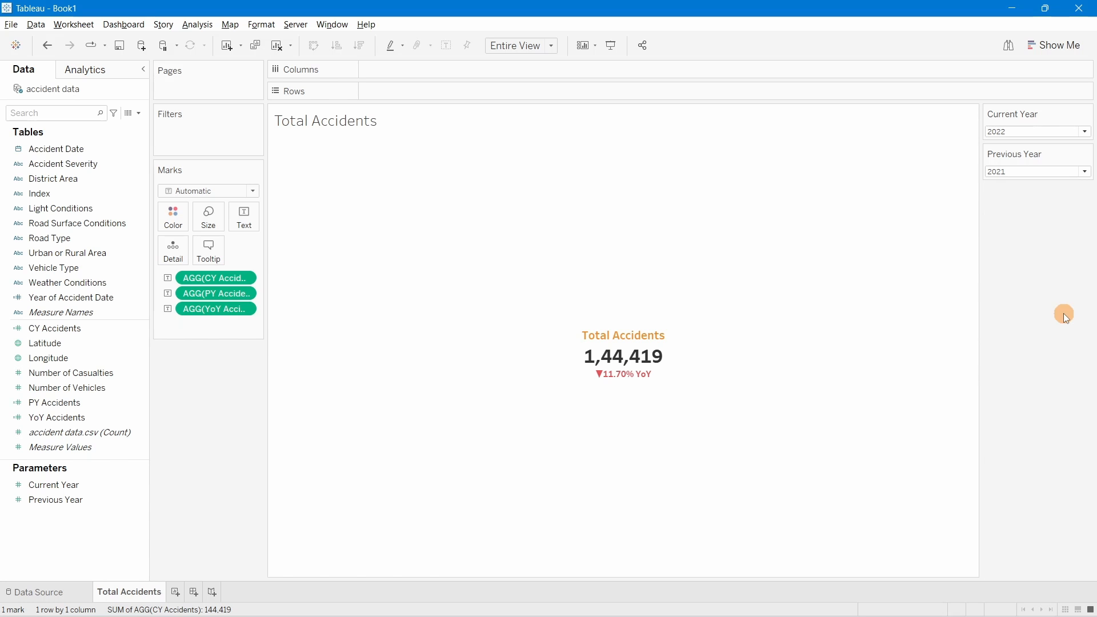
Step: Duplicate the Total Accidents sheet and rename the copy Total Casualties
{"action": "mouse_move", "coordinate": [701, 316]}
{"action": "mouse_move", "coordinate": [514, 372]}
{"action": "right_click", "coordinate": [142, 599]}
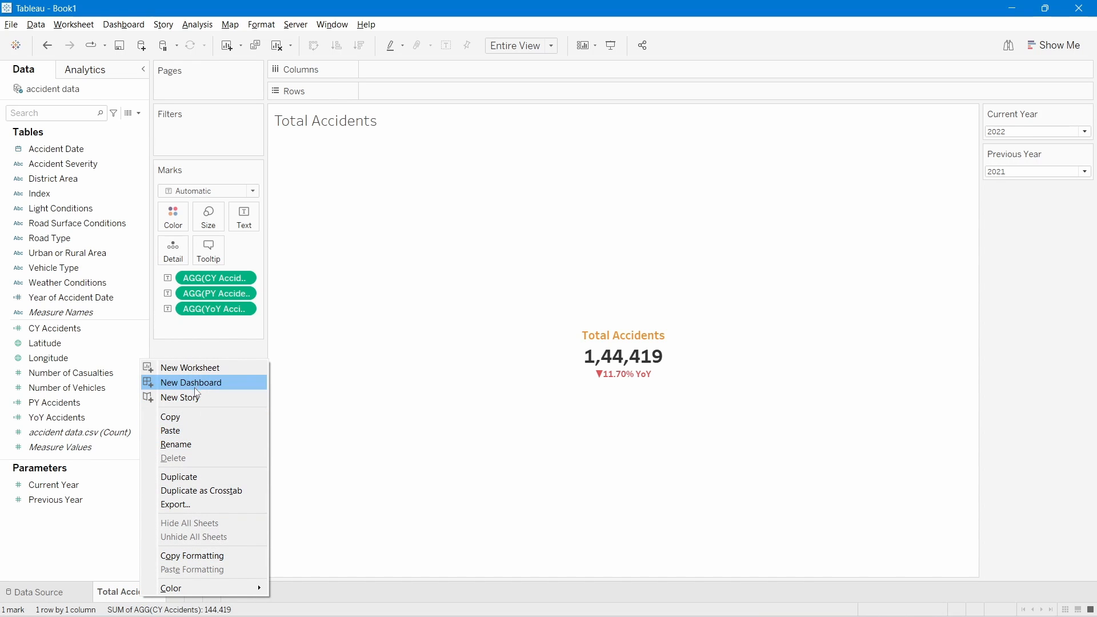
{"action": "left_click", "coordinate": [181, 477]}
{"action": "double_click", "coordinate": [214, 593]}
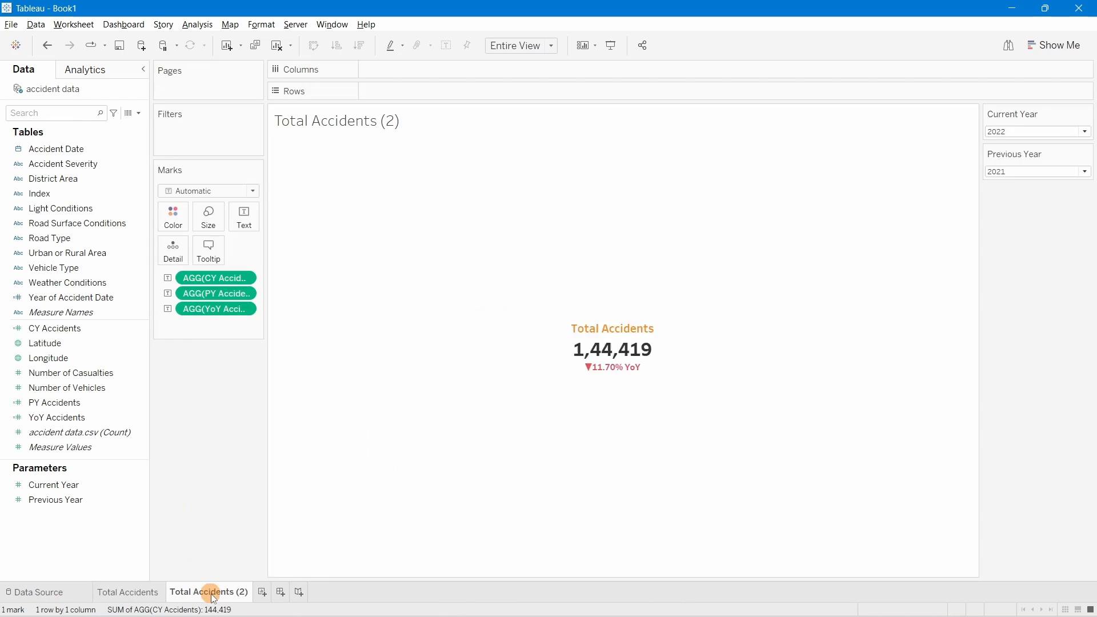
{"action": "left_click_drag", "start_coordinate": [243, 593], "coordinate": [196, 595]}
{"action": "type", "text": "Ca"}
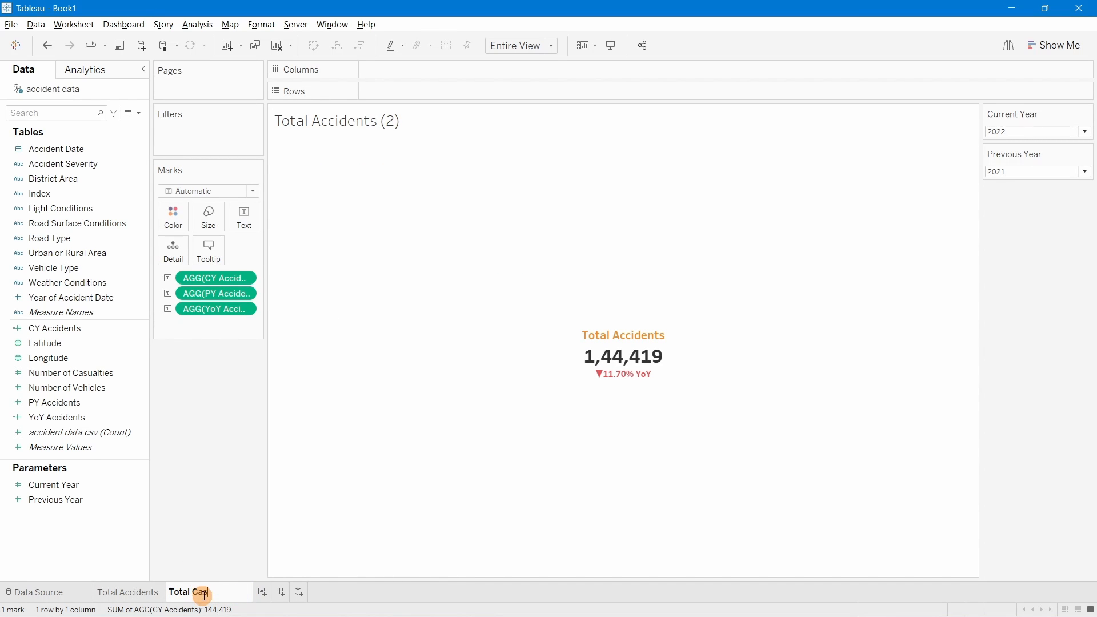
{"action": "type", "text": "sulaties"}
{"action": "left_click", "coordinate": [217, 532]}
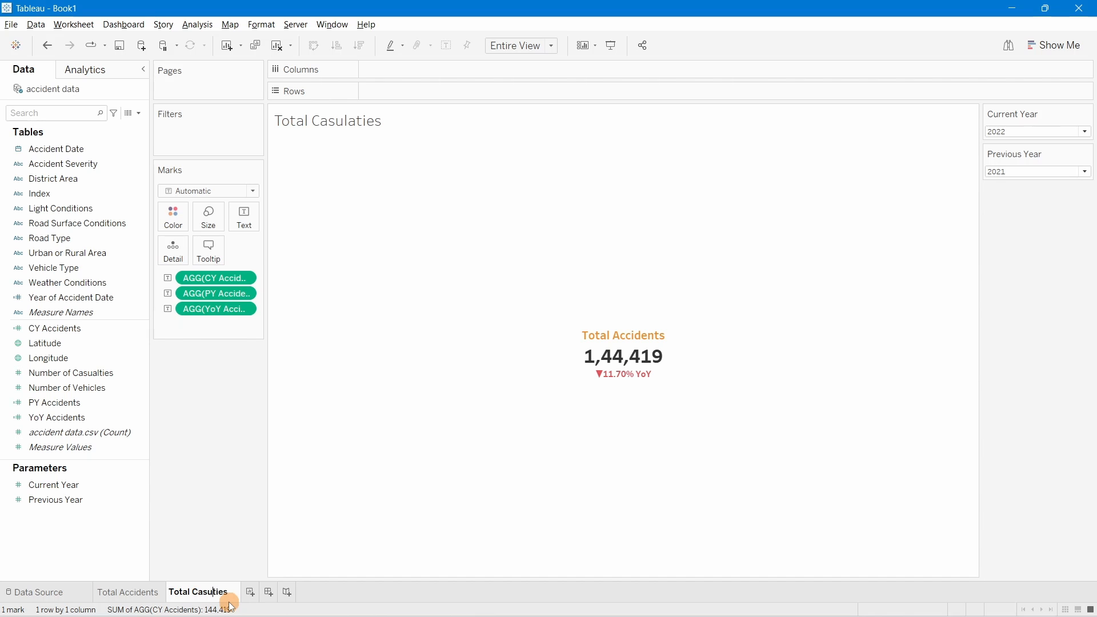
{"action": "type", "text": "alt"}
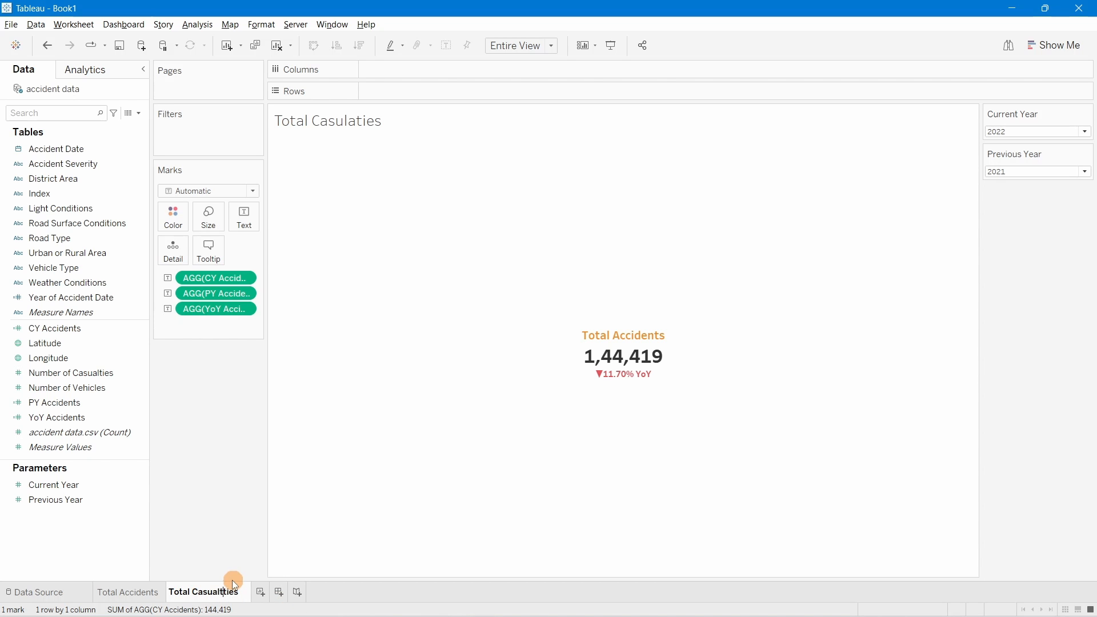
{"action": "key", "text": "BackSpace"}
{"action": "left_click", "coordinate": [218, 530]}
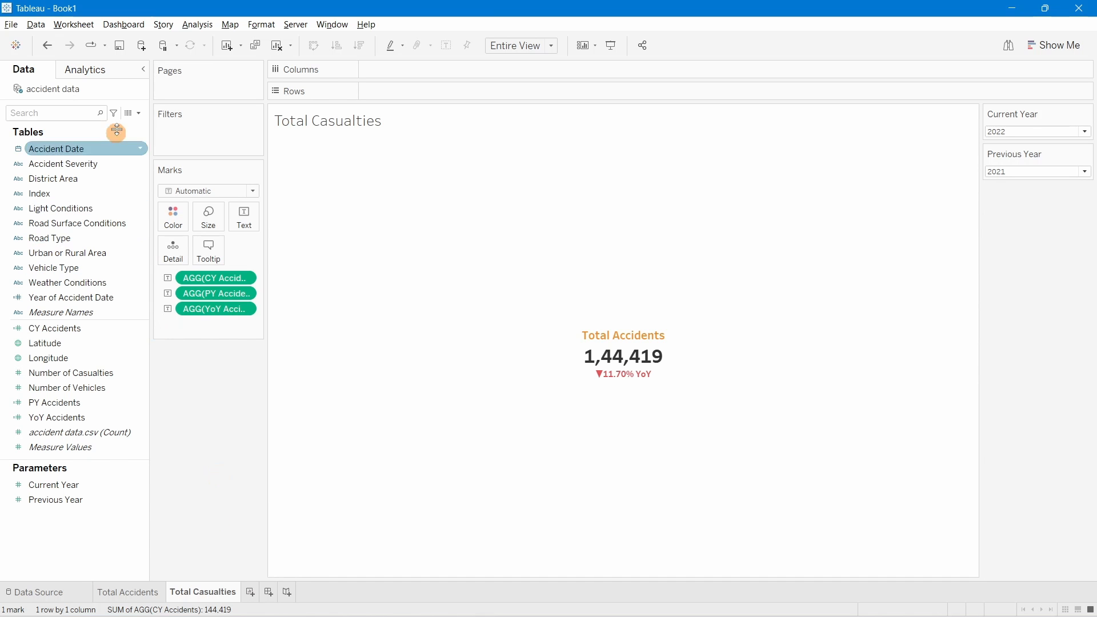
Step: Create a calculated field named CY Casulaties and begin its formula with IF YEAR([Accident Date])
{"action": "left_click", "coordinate": [141, 115]}
{"action": "left_click", "coordinate": [69, 127]}
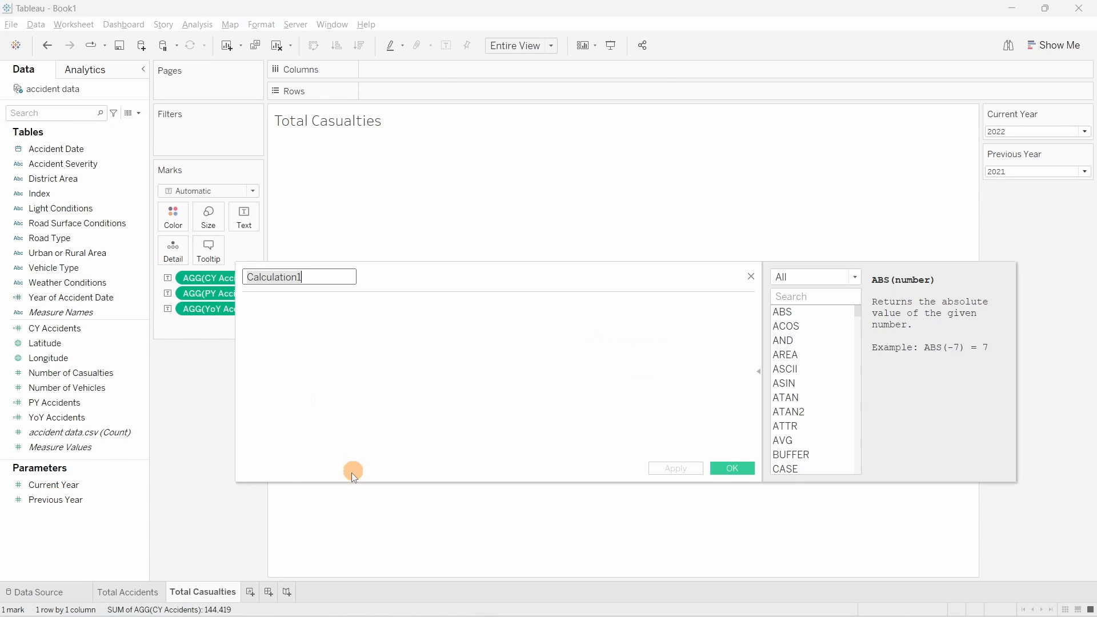
{"action": "type", "text": "Cy"}
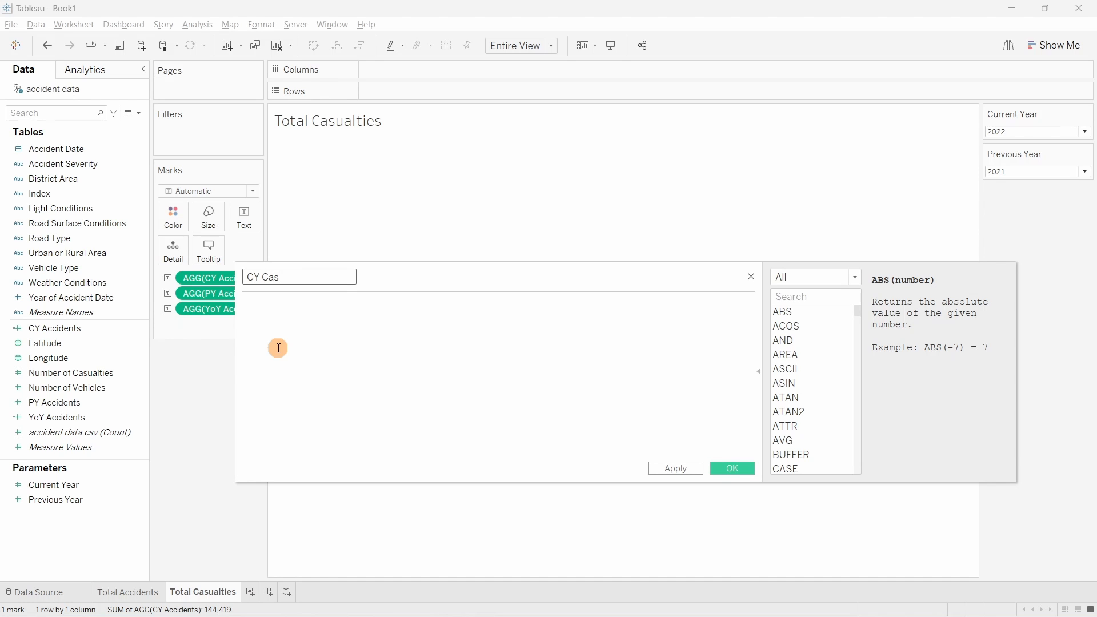
{"action": "left_click", "coordinate": [278, 348]}
{"action": "type", "text": "IF"}
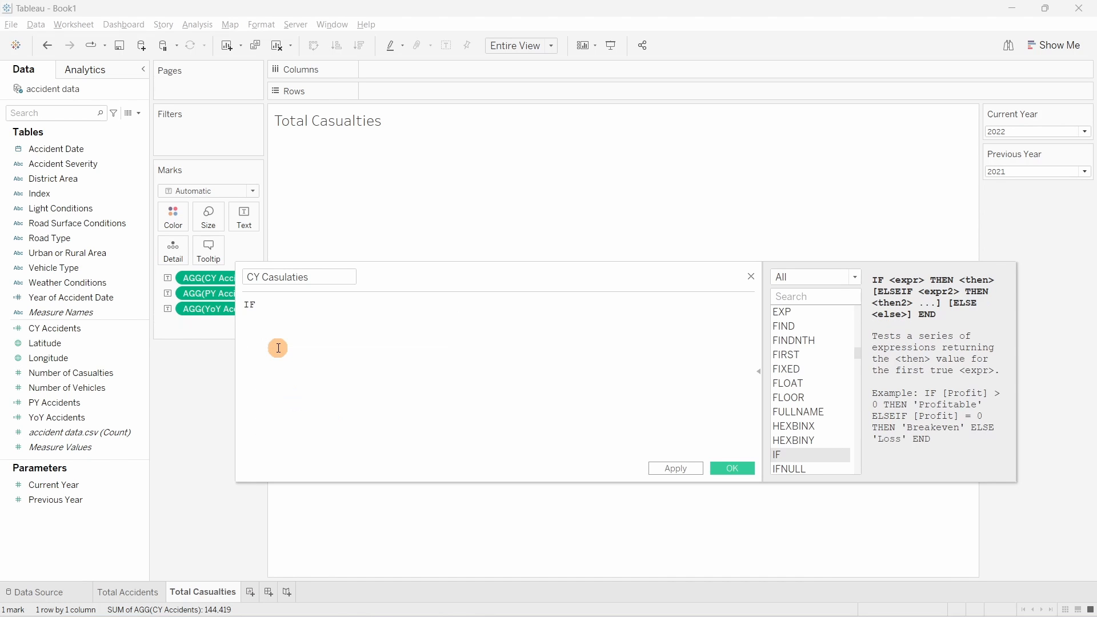
{"action": "type", "text": " YEAR()"}
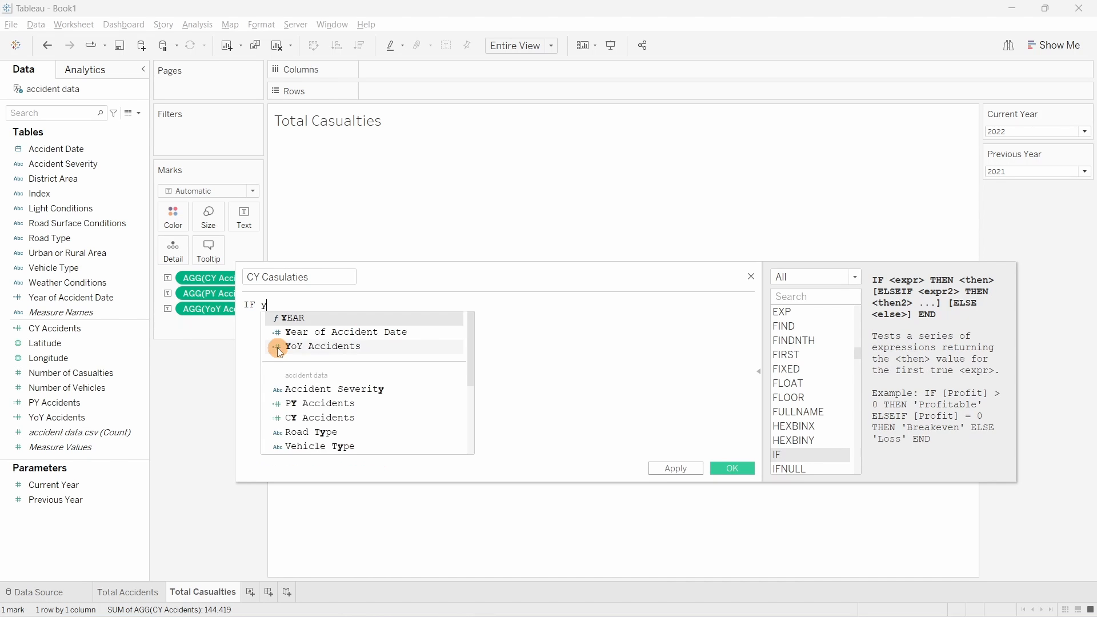
{"action": "type", "text": "acci"}
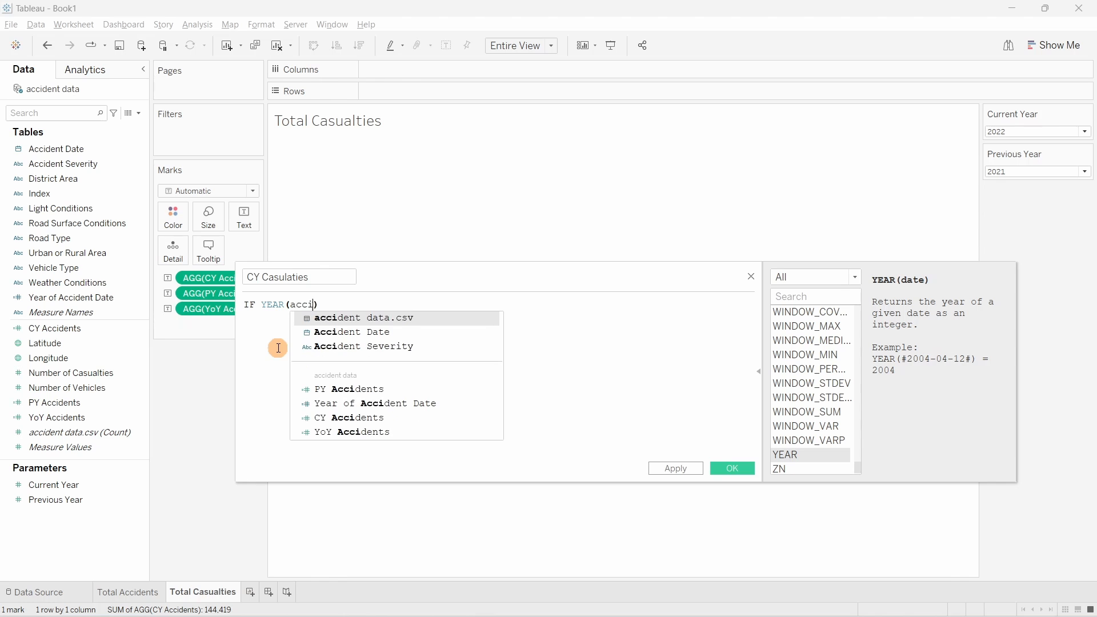
{"action": "left_click", "coordinate": [342, 332]}
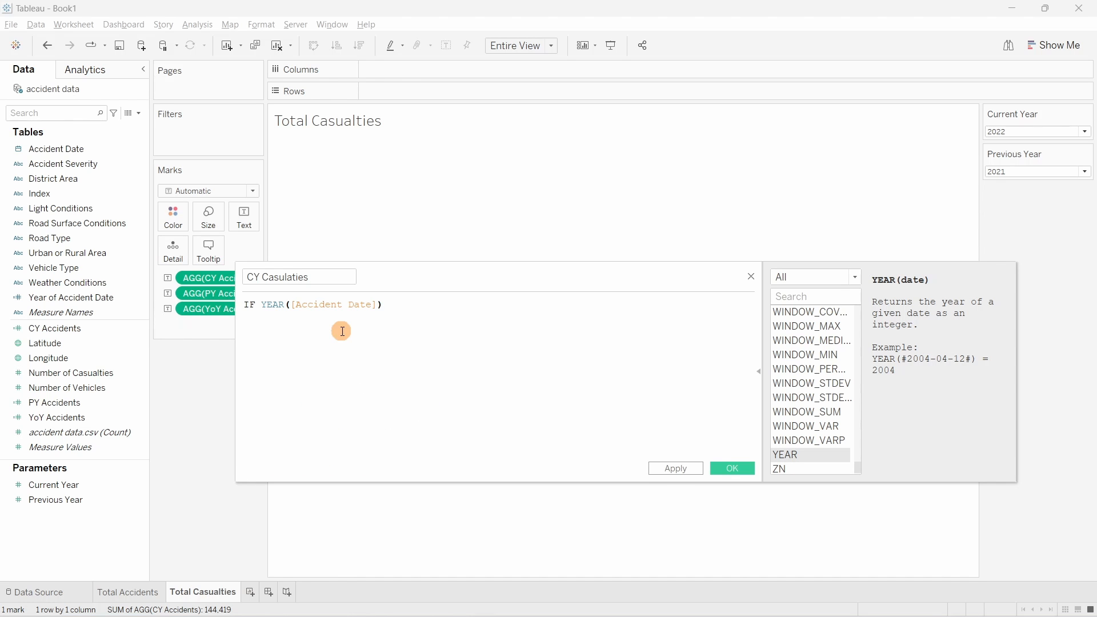
Step: Extend the CY Casulaties formula so the accident date's year equals [Current Year], followed by THEN on a new line
{"action": "type", "text": "="}
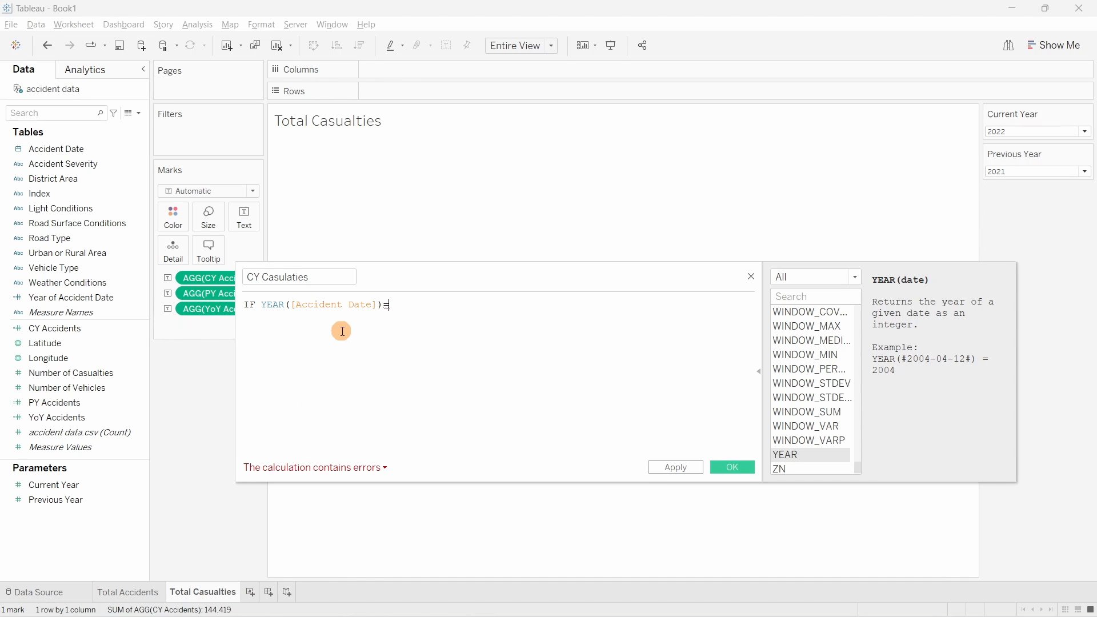
{"action": "type", "text": "curr"}
{"action": "key", "text": "Return"}
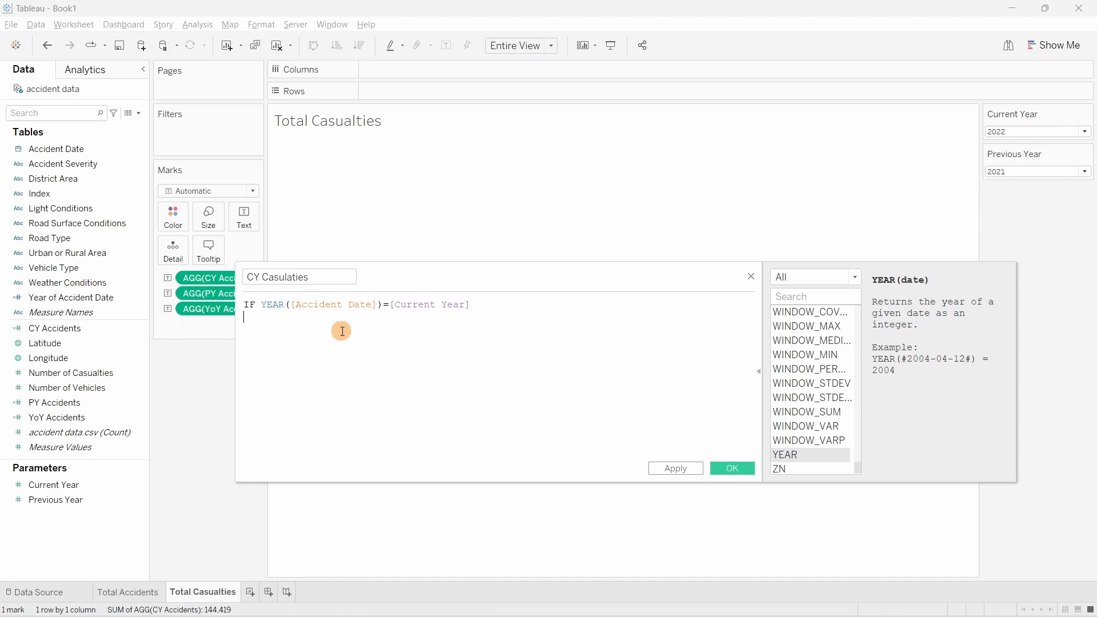
{"action": "key", "text": "Return"}
{"action": "type", "text": "the"}
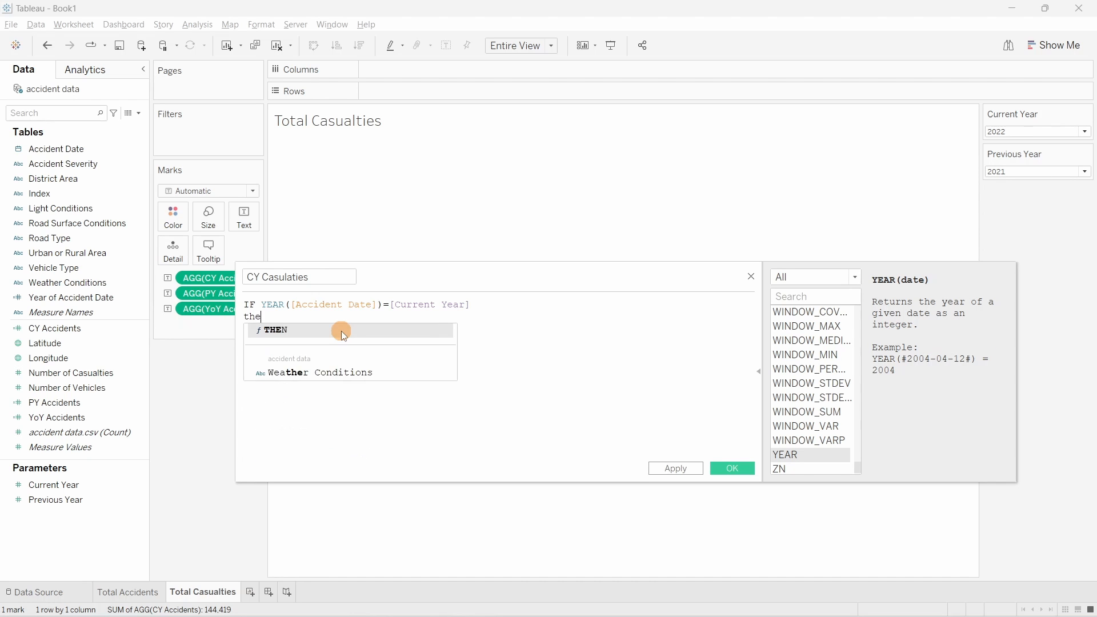
{"action": "key", "text": "Return"}
Step: Make the THEN branch return [Number of Casualties] and close the IF statement with END
{"action": "left_click_drag", "start_coordinate": [323, 276], "coordinate": [236, 275]}
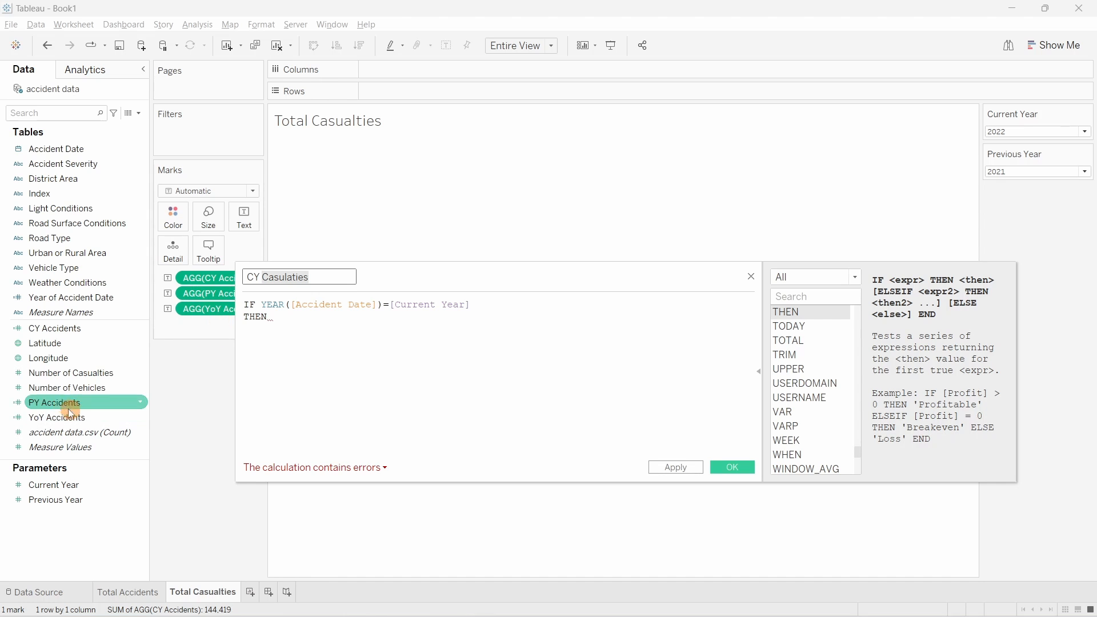
{"action": "left_click_drag", "start_coordinate": [63, 379], "coordinate": [319, 327]}
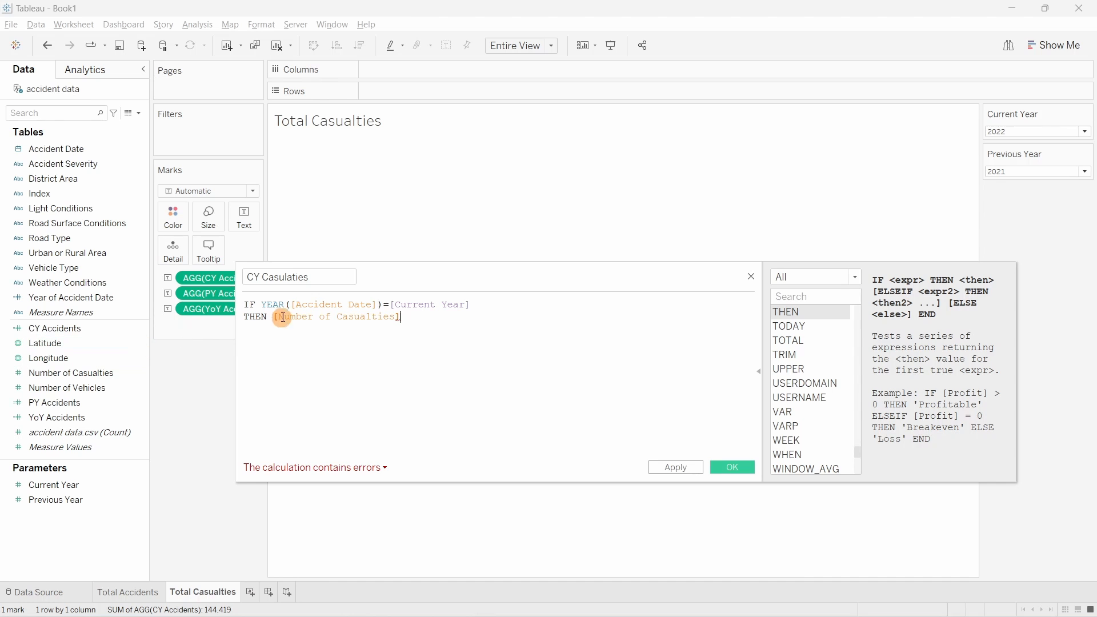
{"action": "left_click_drag", "start_coordinate": [284, 304], "coordinate": [425, 304]}
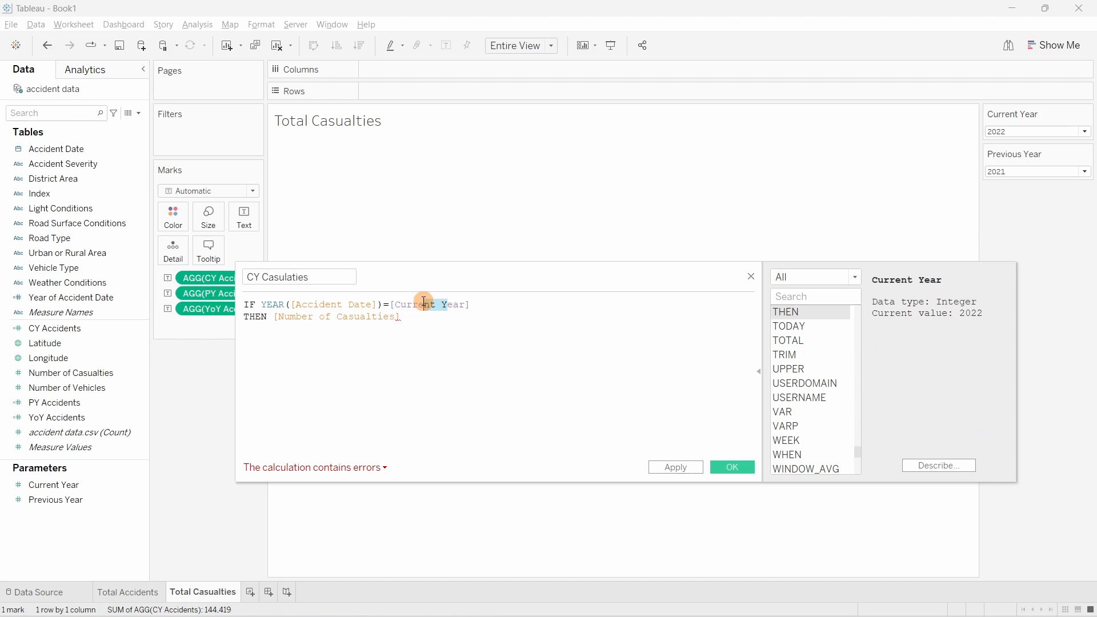
{"action": "left_click_drag", "start_coordinate": [348, 303], "coordinate": [307, 304]}
{"action": "left_click_drag", "start_coordinate": [401, 318], "coordinate": [274, 318]}
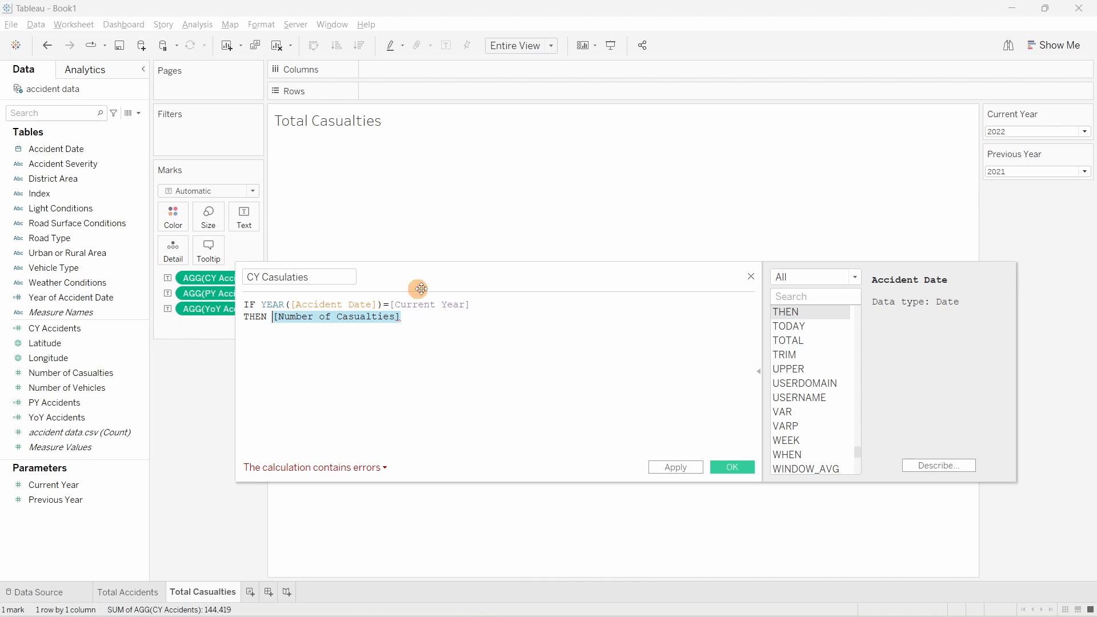
{"action": "left_click", "coordinate": [449, 339]}
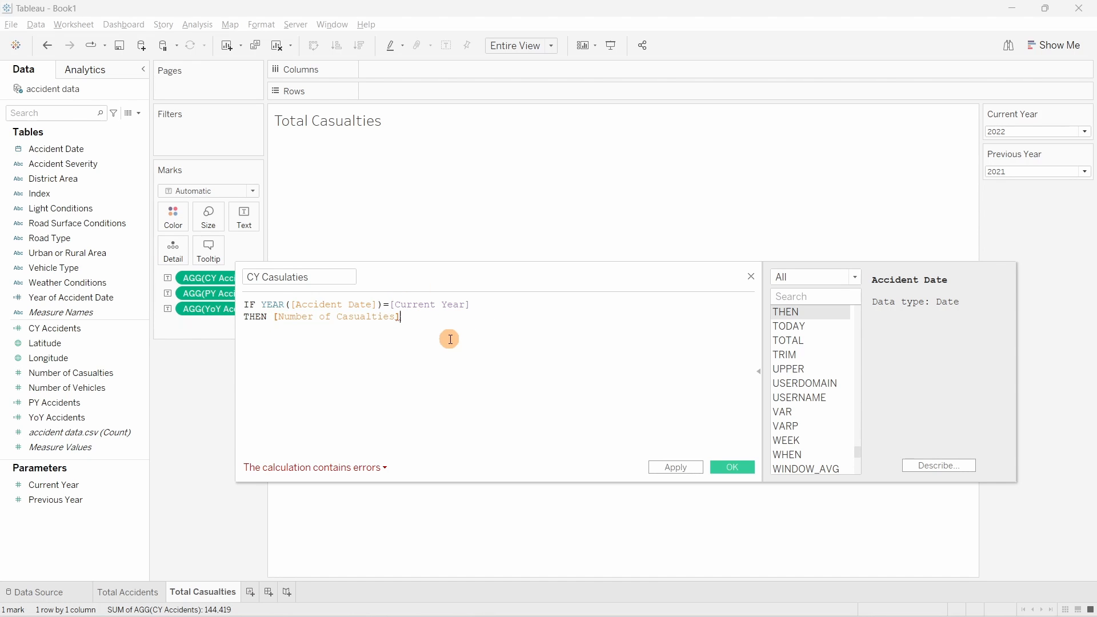
{"action": "type", "text": "END"}
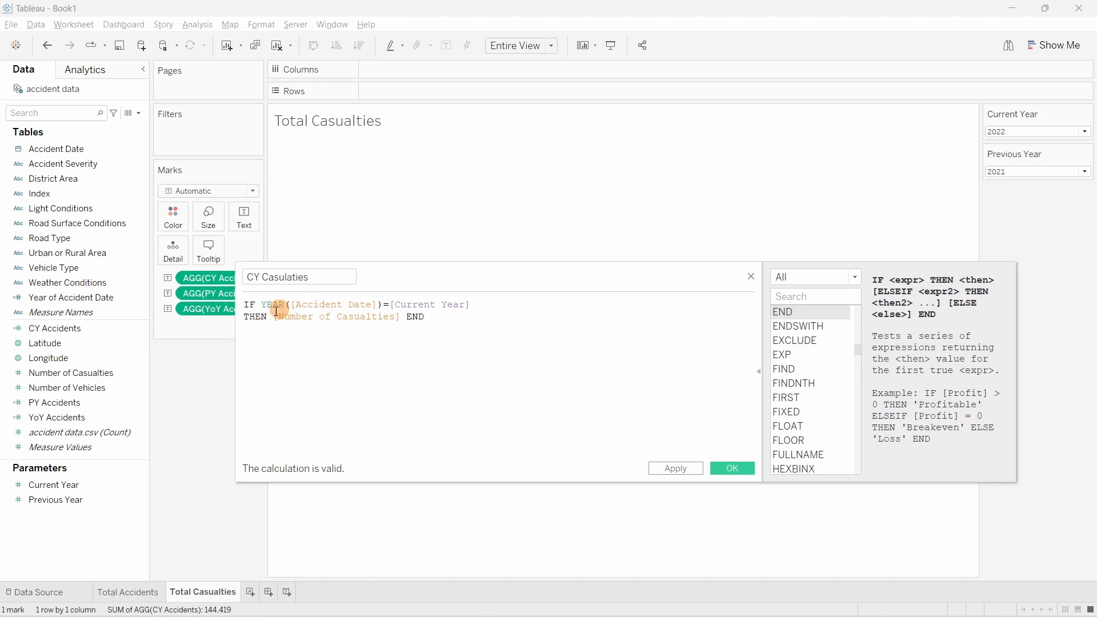
Step: Wrap the whole IF expression in SUM() and save the CY Casulaties calculated field
{"action": "left_click", "coordinate": [244, 307]}
{"action": "type", "text": "SUM()"}
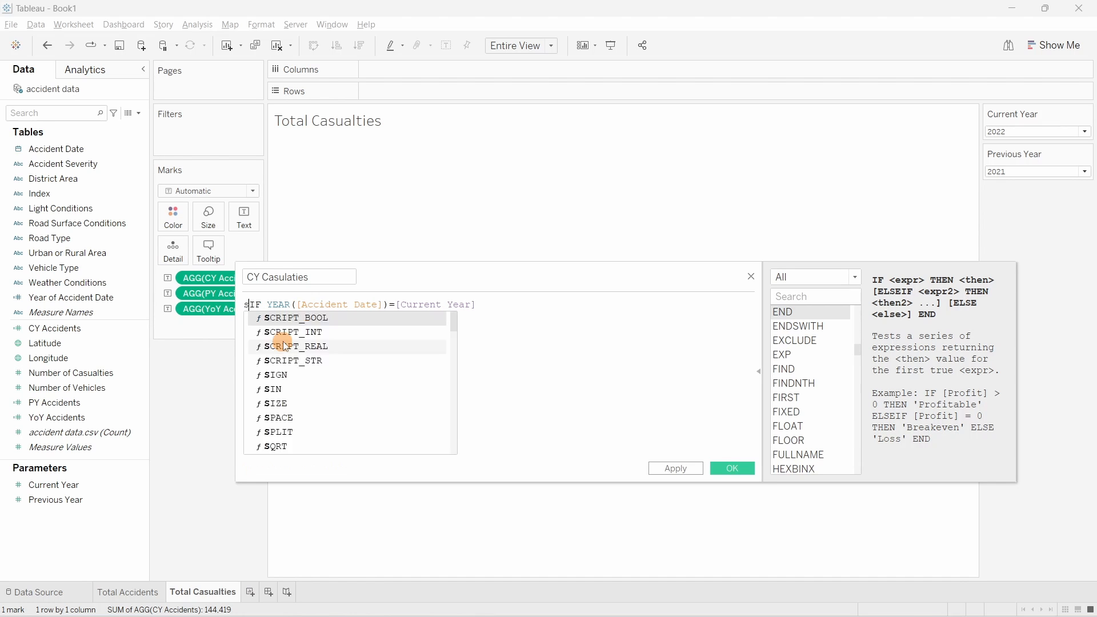
{"action": "key", "text": "Return"}
{"action": "key", "text": "Delete"}
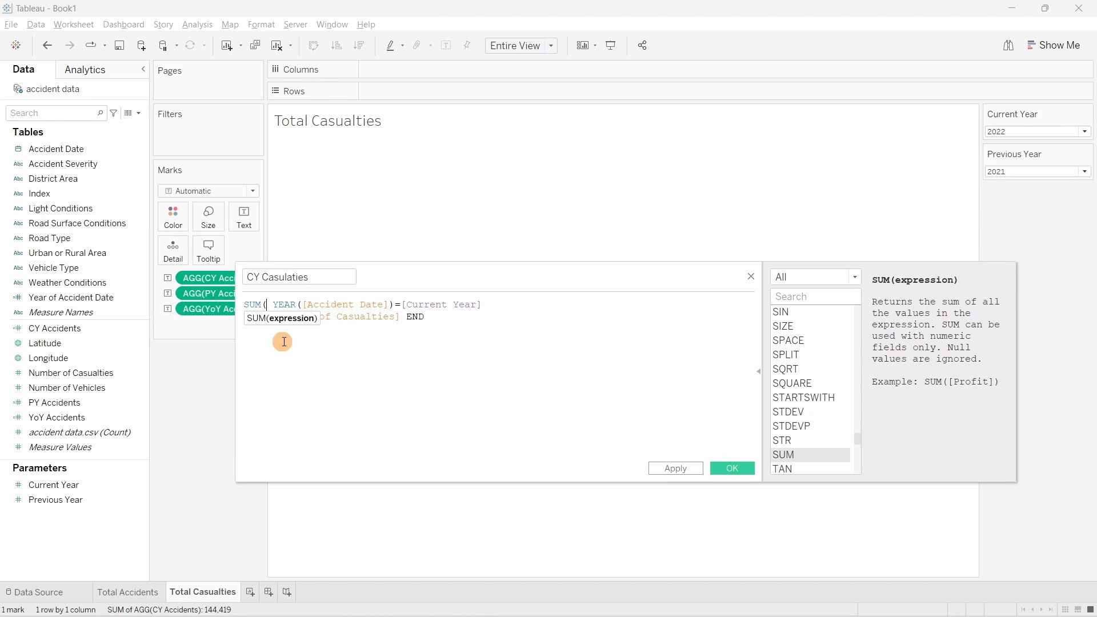
{"action": "type", "text": "if"}
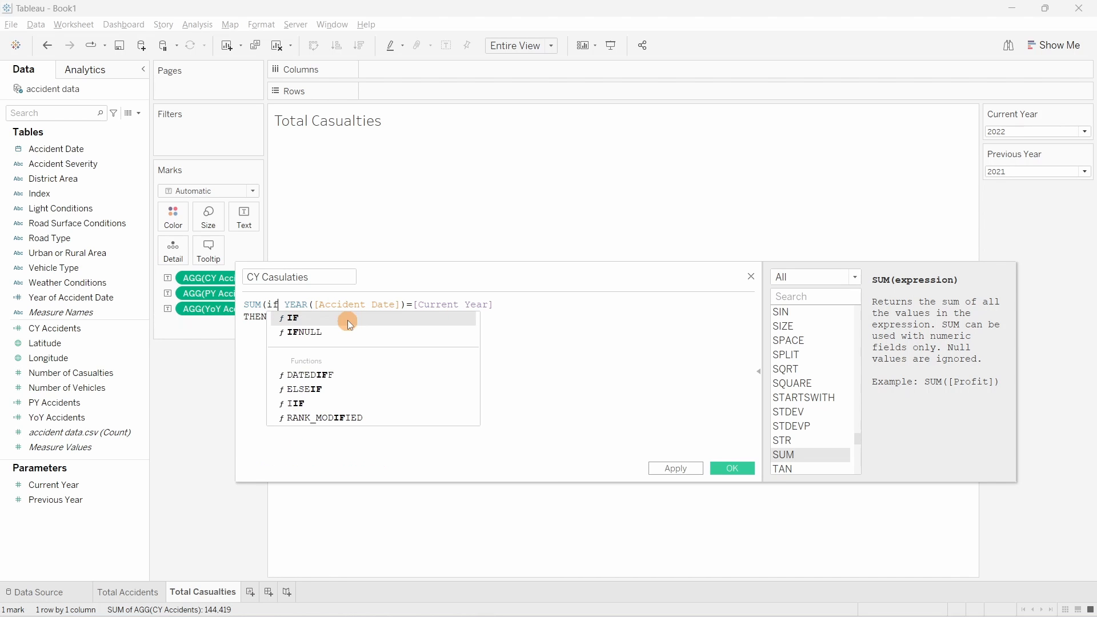
{"action": "left_click", "coordinate": [610, 345]}
{"action": "type", "text": ")"}
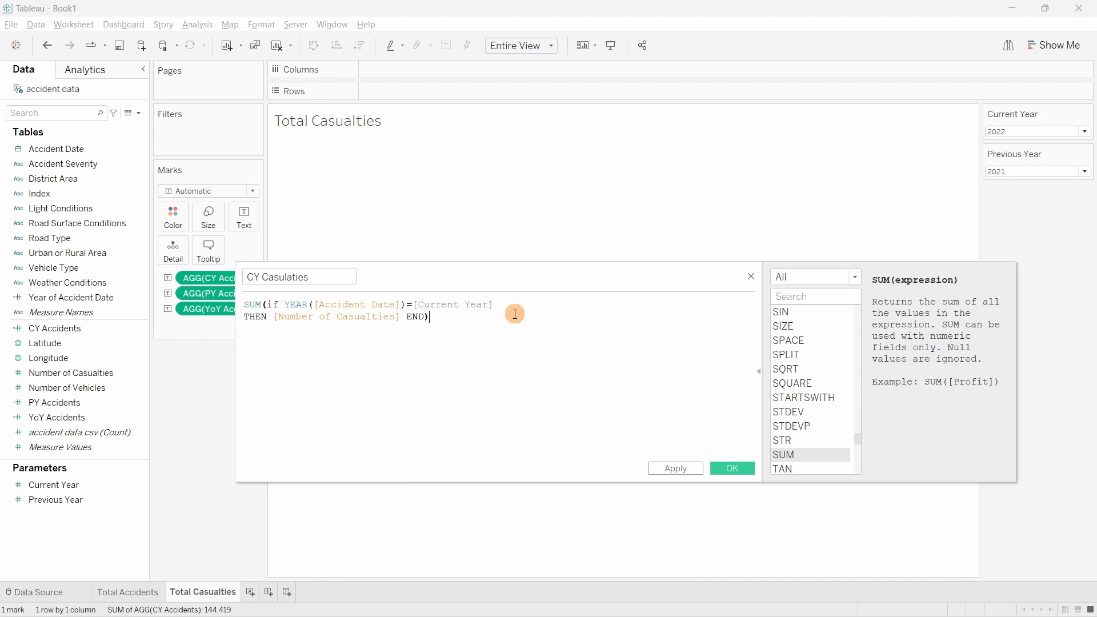
{"action": "left_click", "coordinate": [733, 469]}
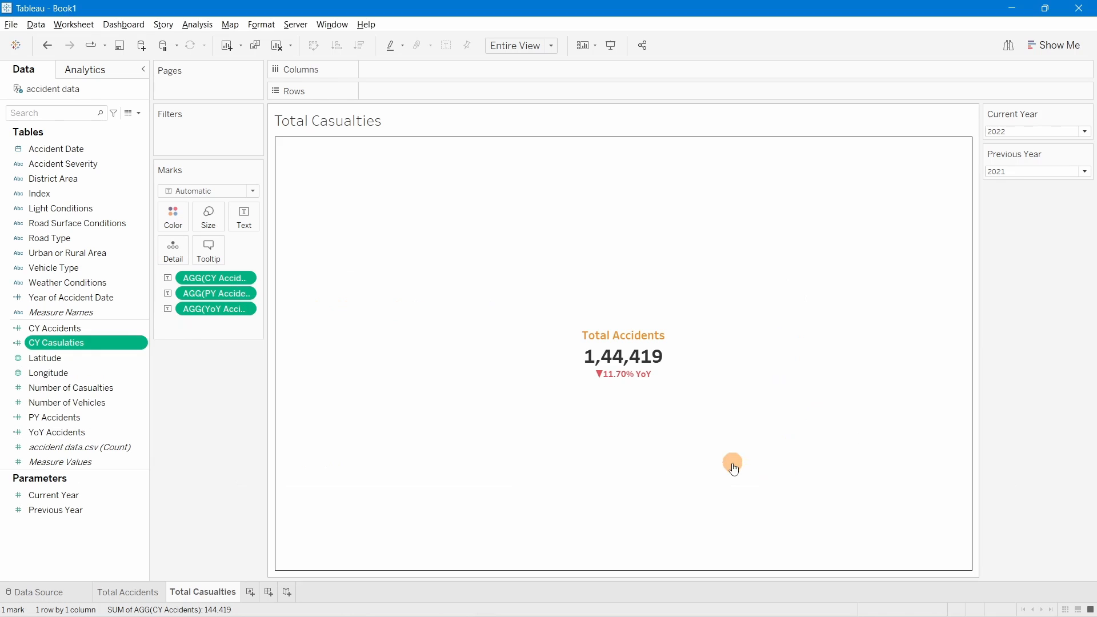
Step: Show CY Casulaties in place of the accidents measures for both years, keeping YoY Accidents, and change the label heading to "Total Casualties"
{"action": "left_click_drag", "start_coordinate": [79, 343], "coordinate": [215, 419]}
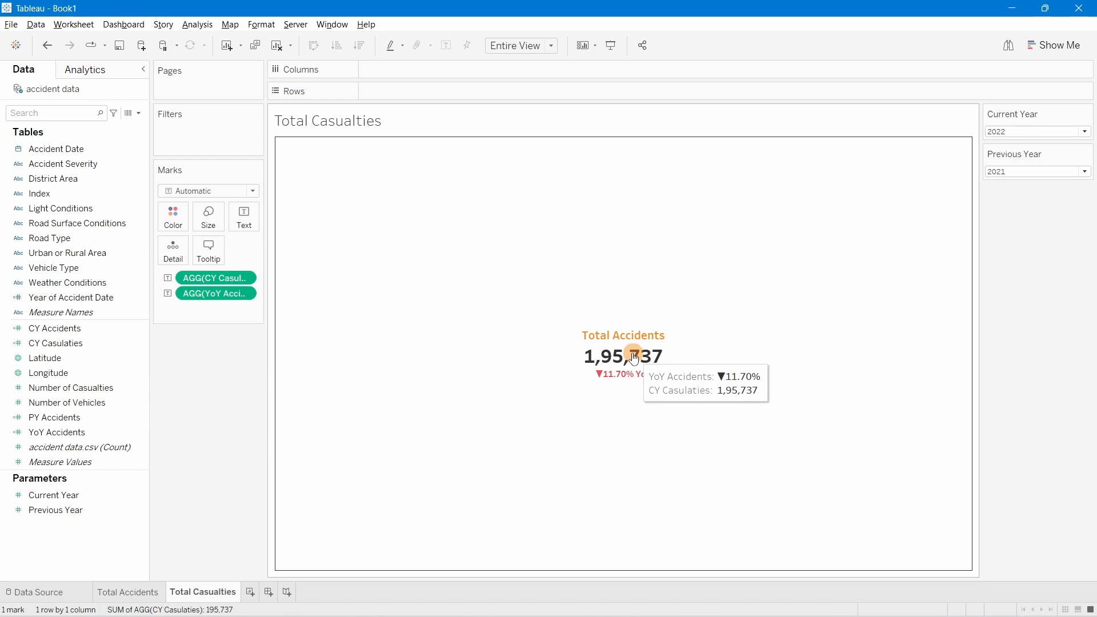
{"action": "left_click", "coordinate": [245, 220]}
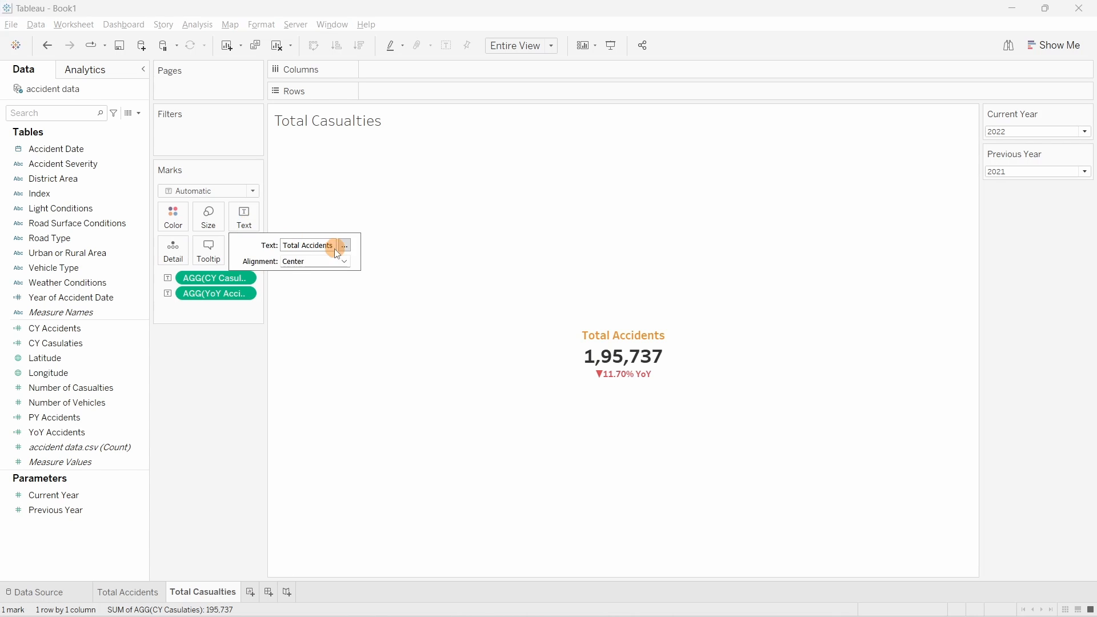
{"action": "left_click", "coordinate": [347, 246]}
{"action": "left_click_drag", "start_coordinate": [366, 365], "coordinate": [326, 364]}
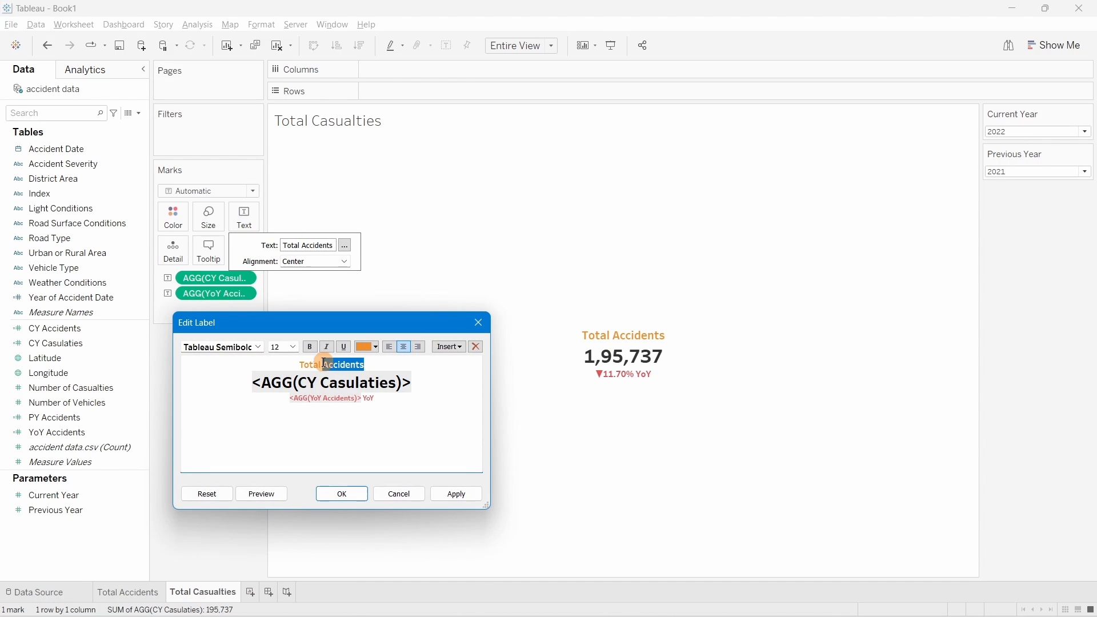
{"action": "type", "text": "Cas"}
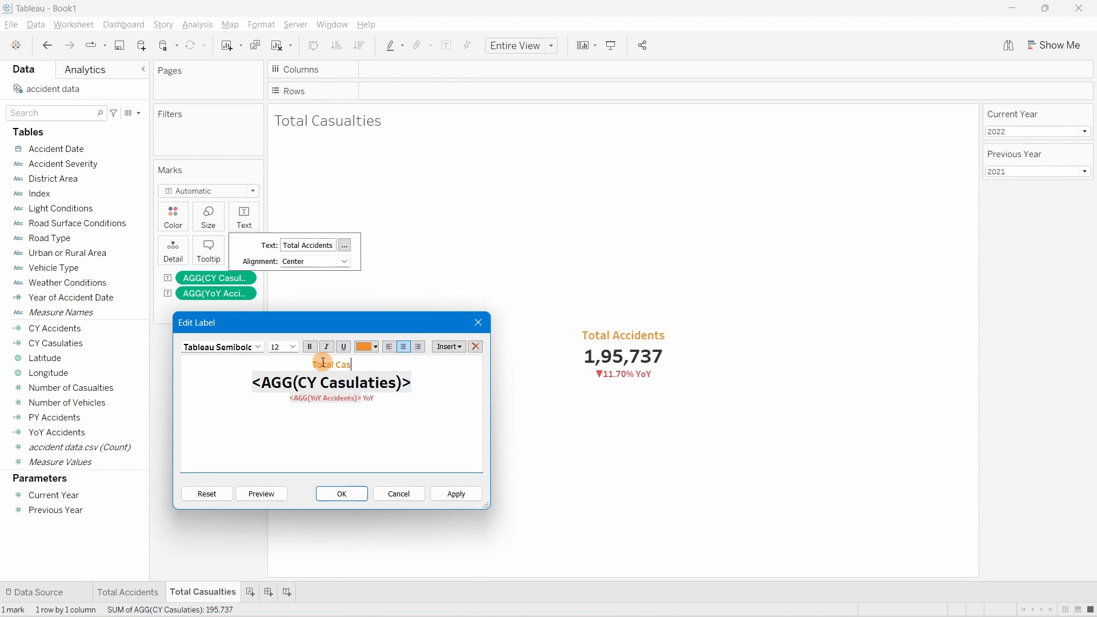
{"action": "type", "text": "ualties"}
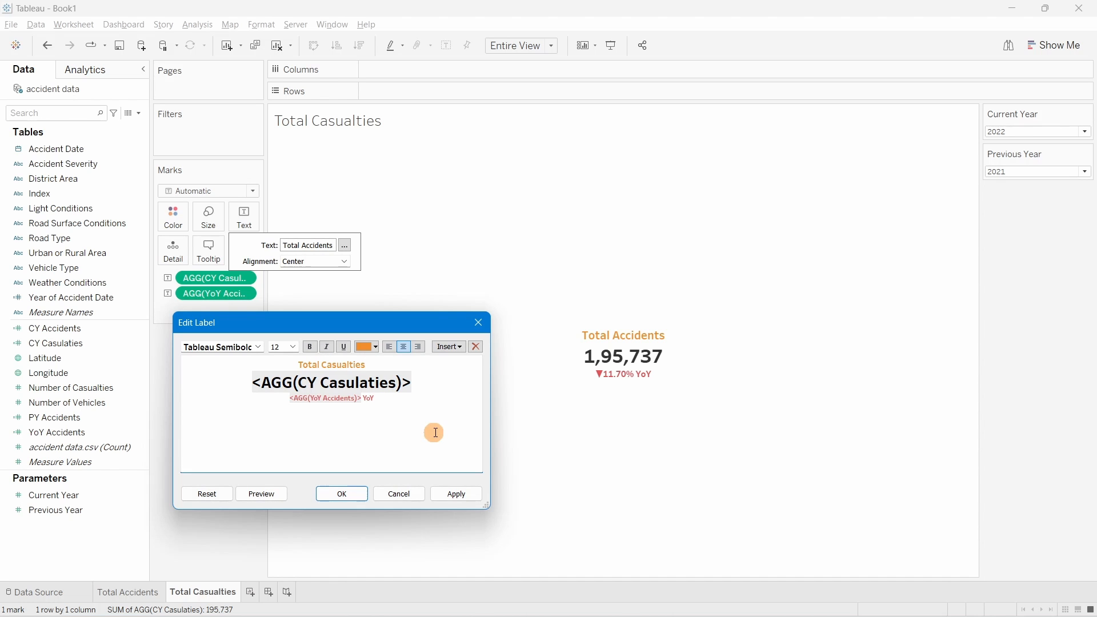
{"action": "left_click", "coordinate": [454, 495]}
{"action": "left_click", "coordinate": [343, 494]}
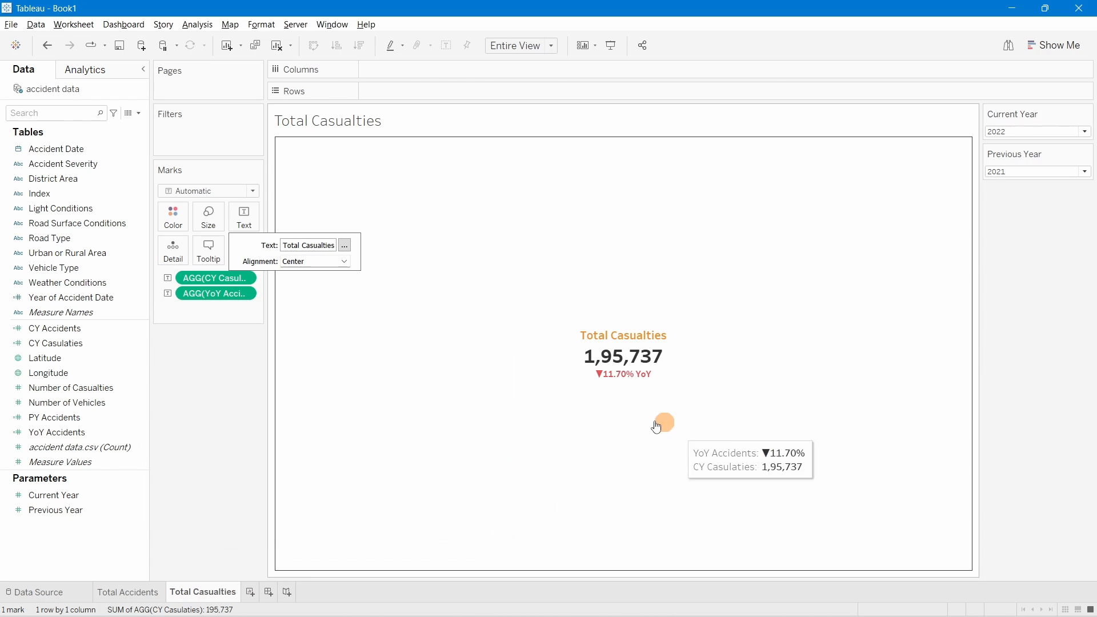
{"action": "left_click", "coordinate": [254, 369]}
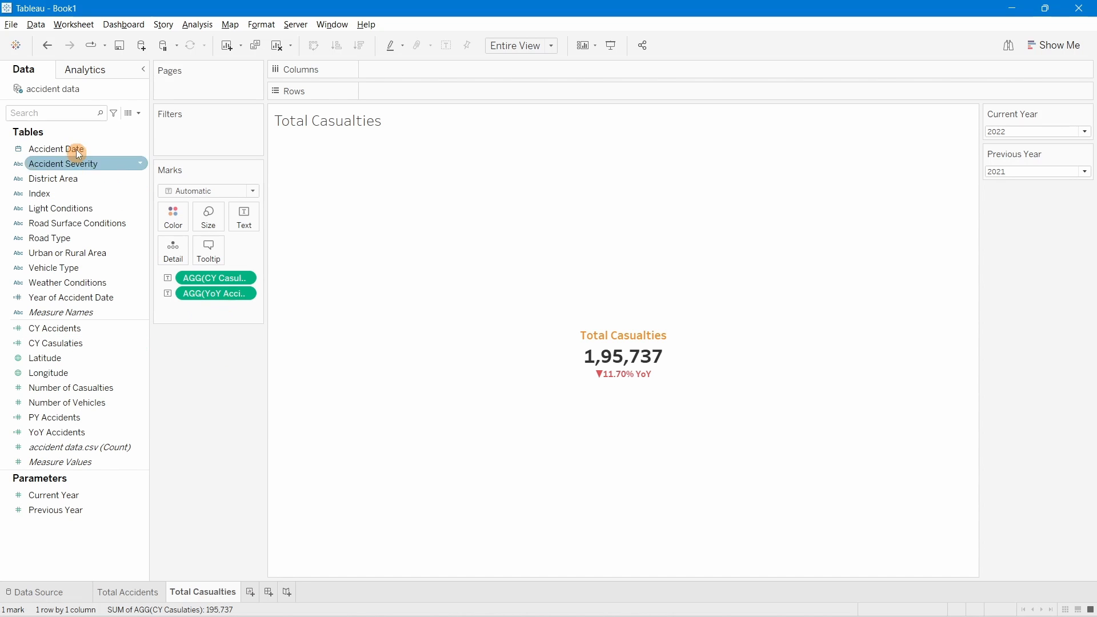
Step: Duplicate the CY Casulaties calculated field and rename the copy "PY Casulaties" in its calculation editor
{"action": "right_click", "coordinate": [59, 344]}
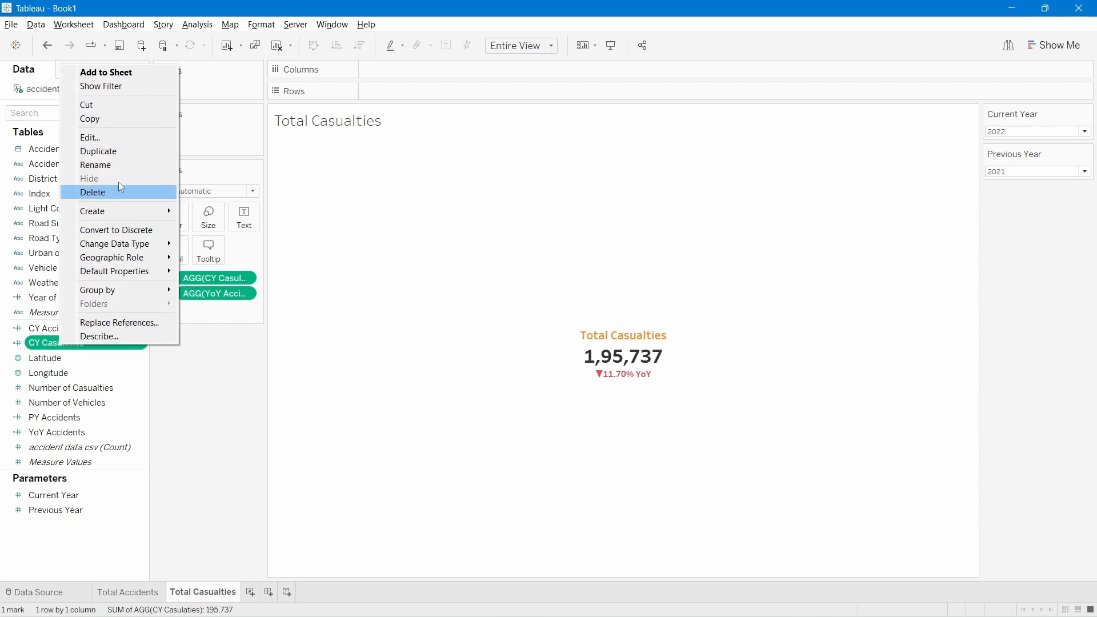
{"action": "left_click", "coordinate": [111, 150]}
{"action": "right_click", "coordinate": [84, 345]}
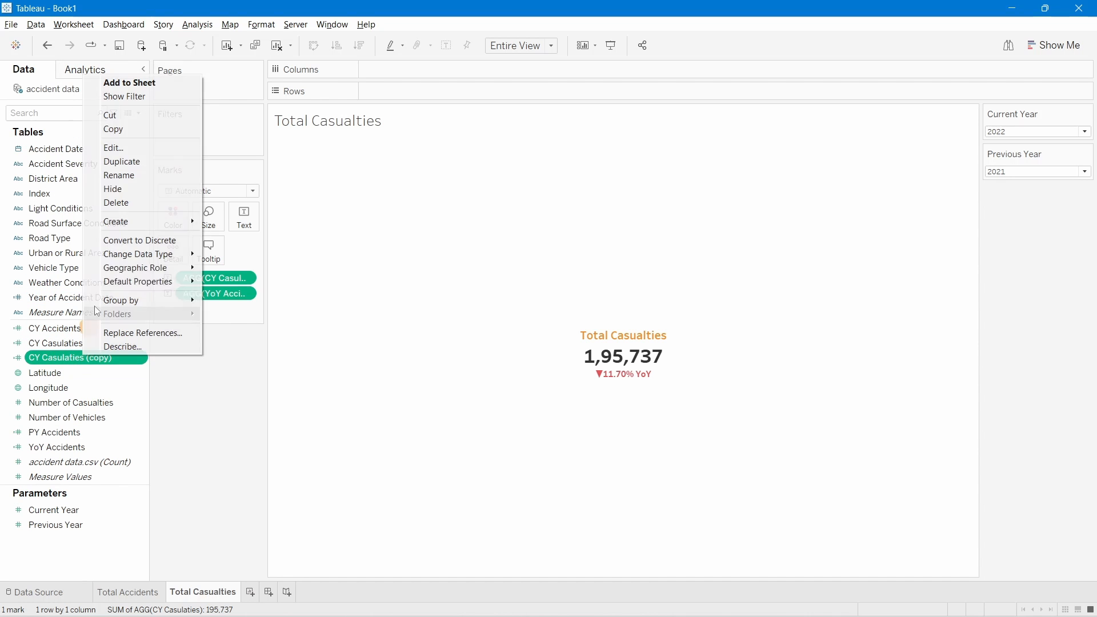
{"action": "left_click", "coordinate": [143, 163]}
{"action": "left_click", "coordinate": [251, 278]}
{"action": "key", "text": "BackSpace"}
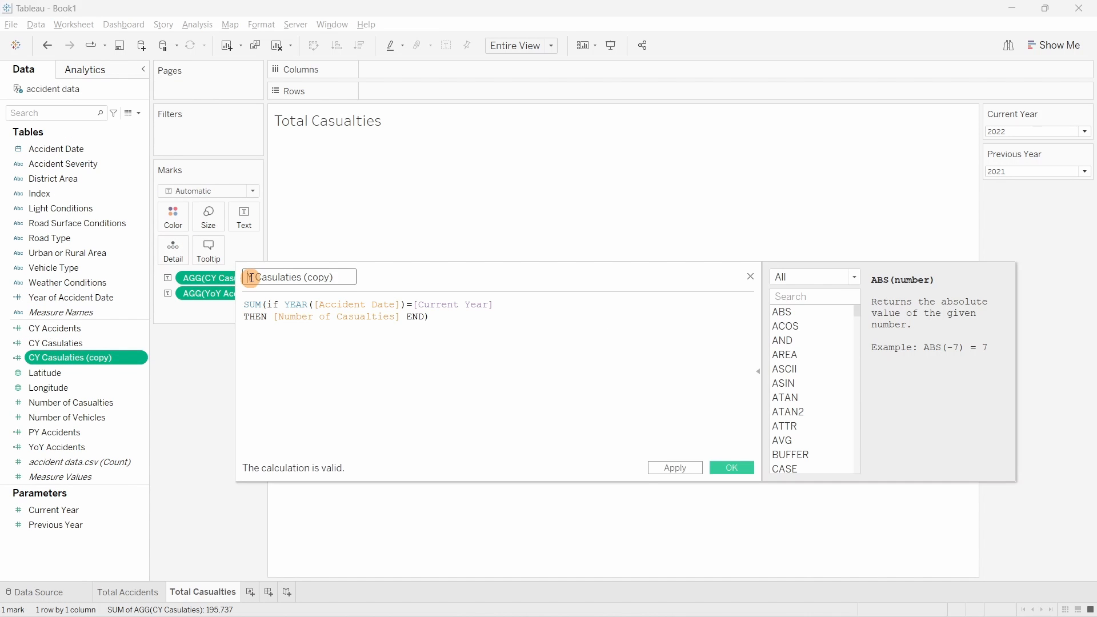
{"action": "type", "text": "PY"}
{"action": "left_click_drag", "start_coordinate": [346, 276], "coordinate": [309, 276]}
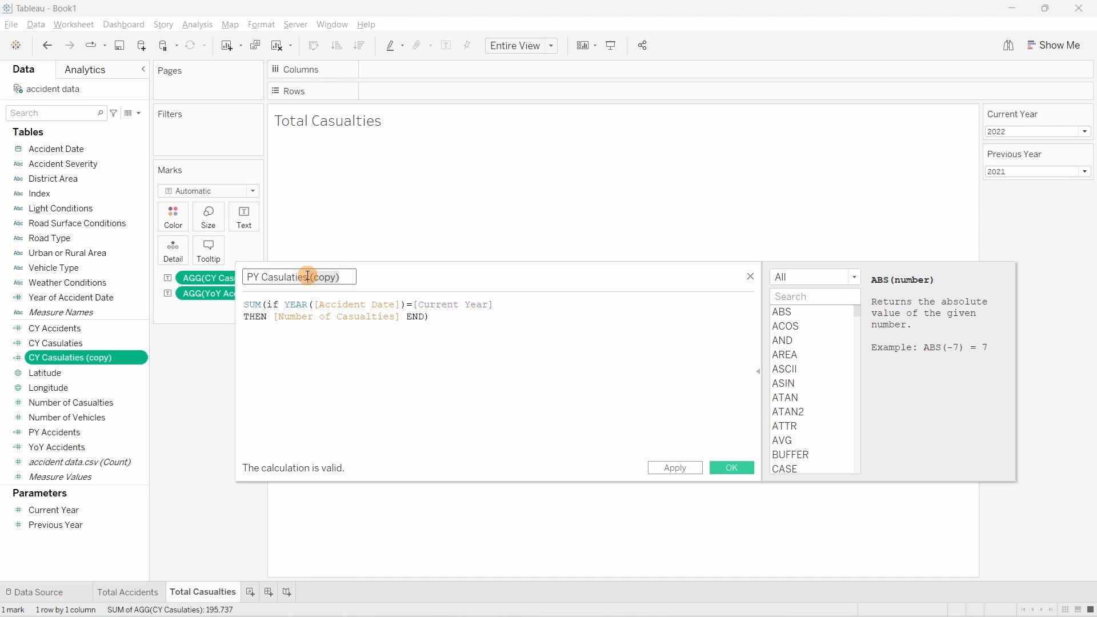
{"action": "key", "text": "BackSpace"}
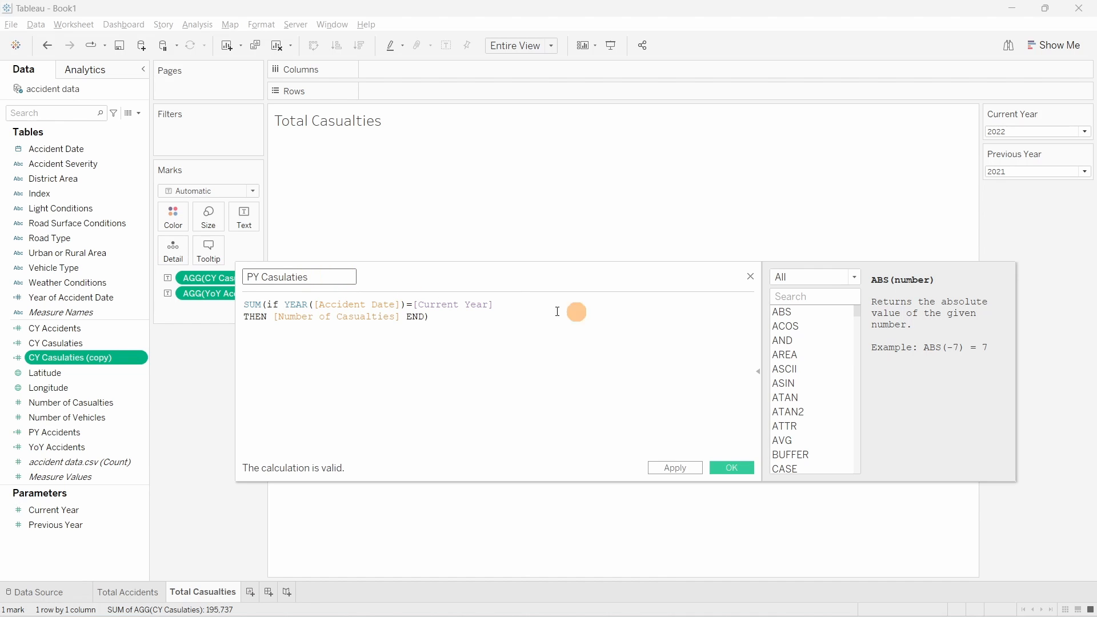
Step: Replace [Current Year] with [Previous Year] in the PY Casulaties formula and save the field
{"action": "left_click_drag", "start_coordinate": [495, 304], "coordinate": [412, 304]}
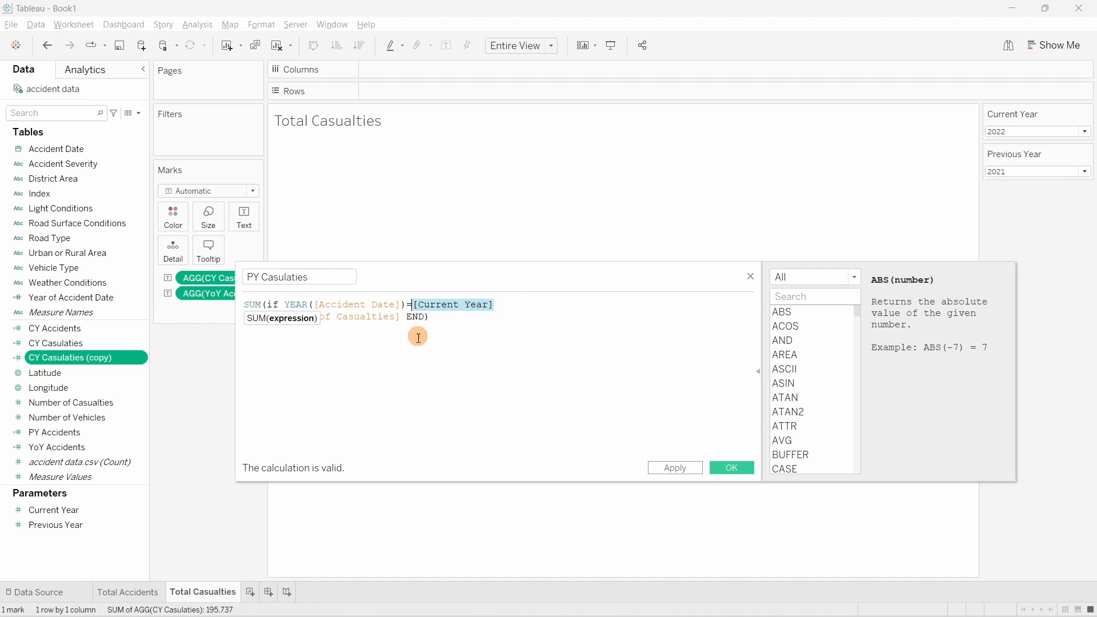
{"action": "type", "text": "pre"}
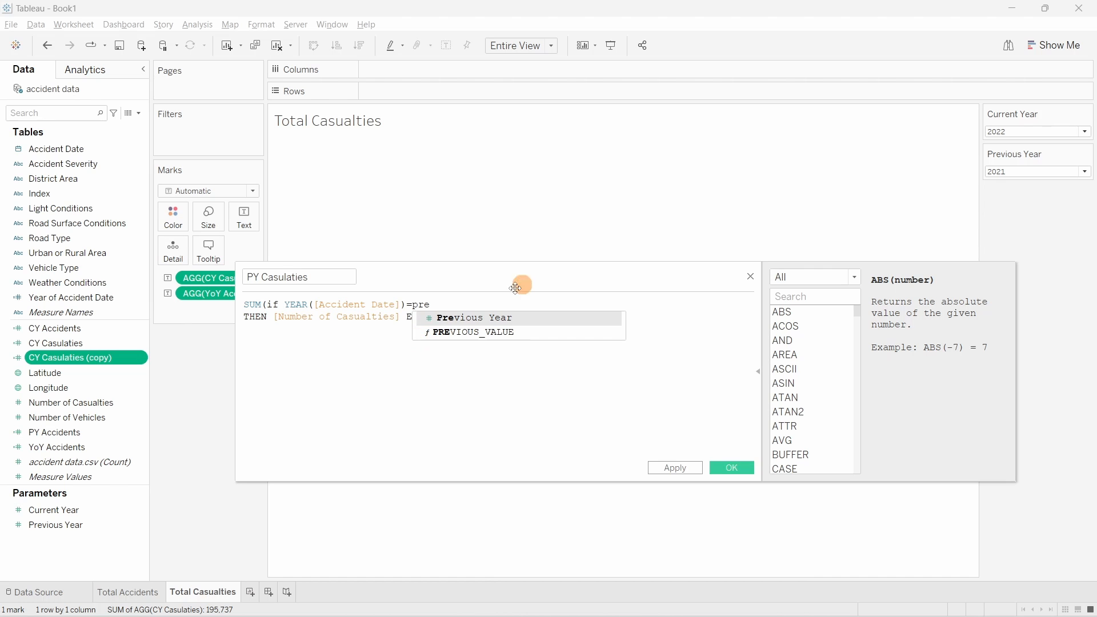
{"action": "left_click", "coordinate": [484, 324]}
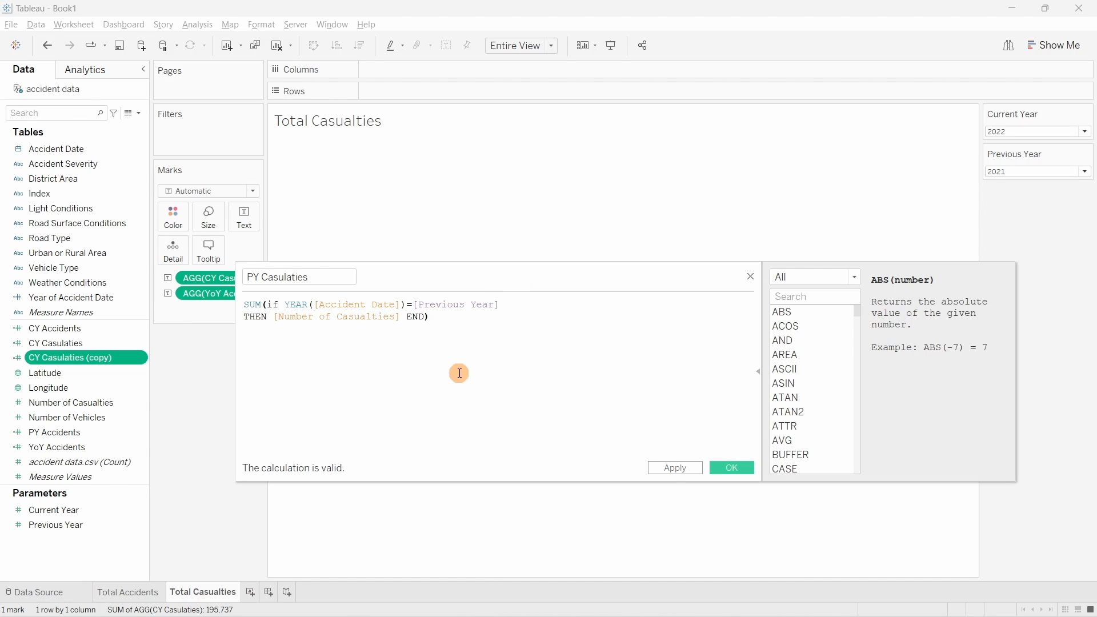
{"action": "left_click", "coordinate": [732, 468]}
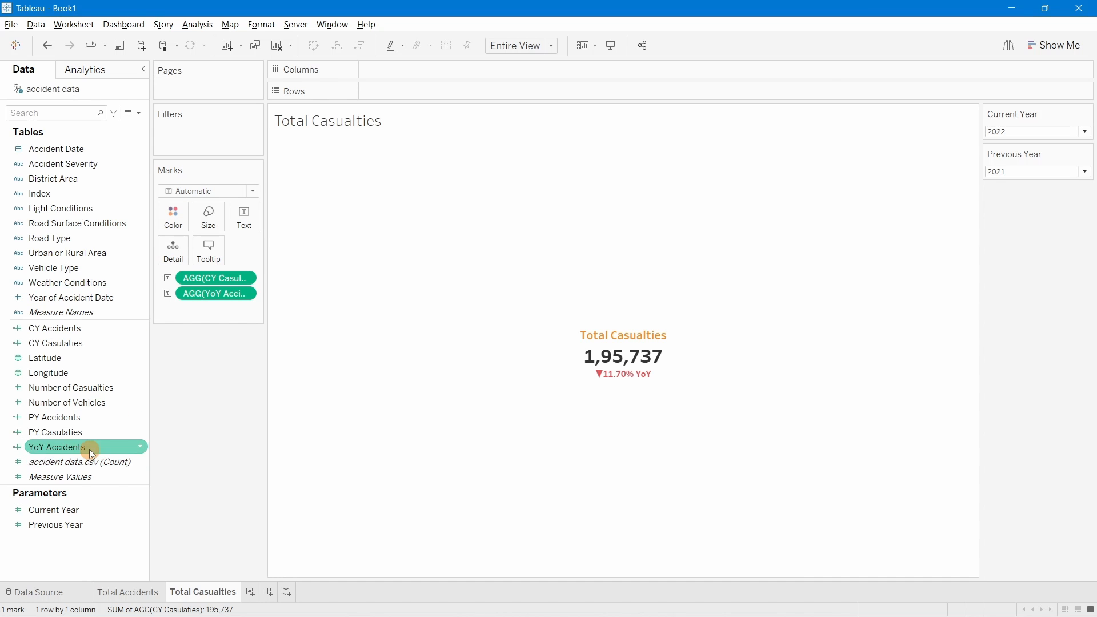
Step: Duplicate the YoY Accidents calculated field and rename the copy "YoY Casulaties" in its calculation editor
{"action": "left_click", "coordinate": [140, 449]}
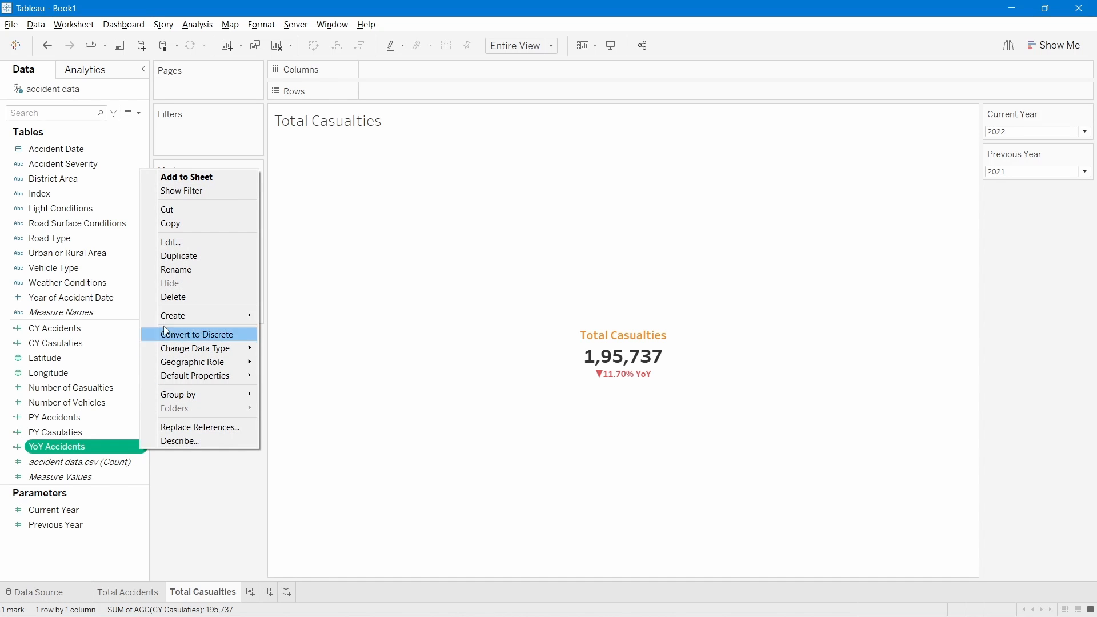
{"action": "left_click", "coordinate": [61, 454]}
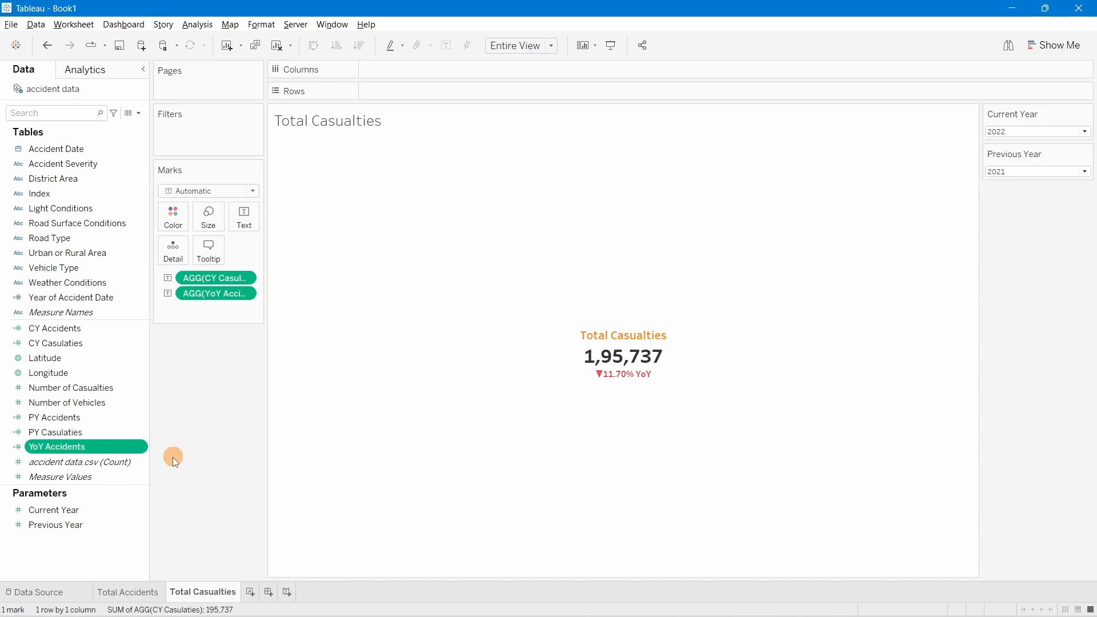
{"action": "right_click", "coordinate": [121, 450]}
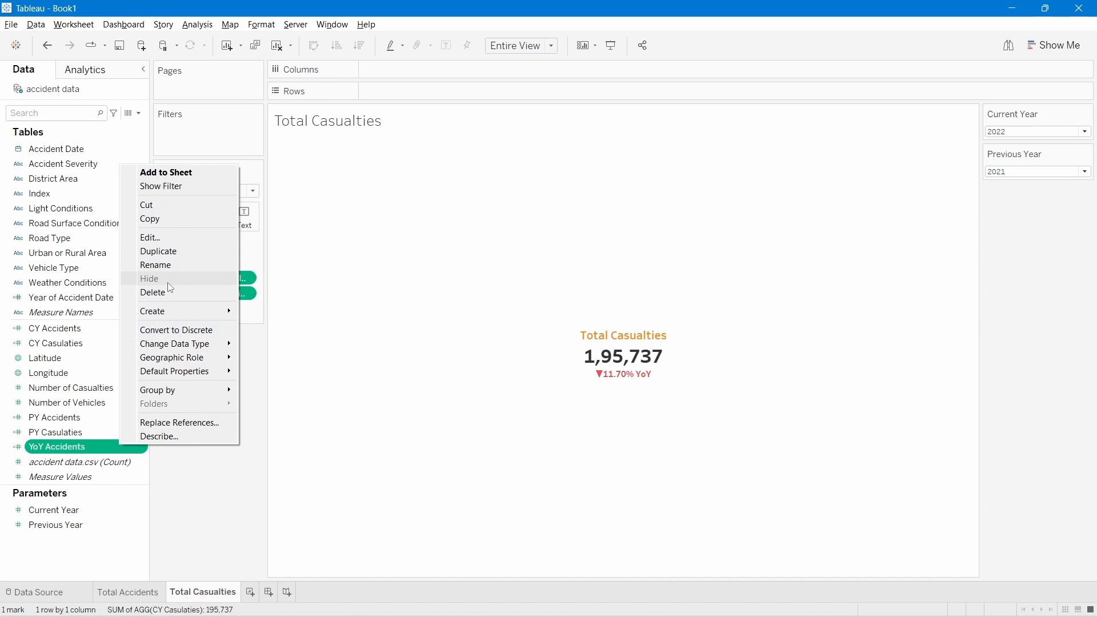
{"action": "mouse_move", "coordinate": [178, 347]}
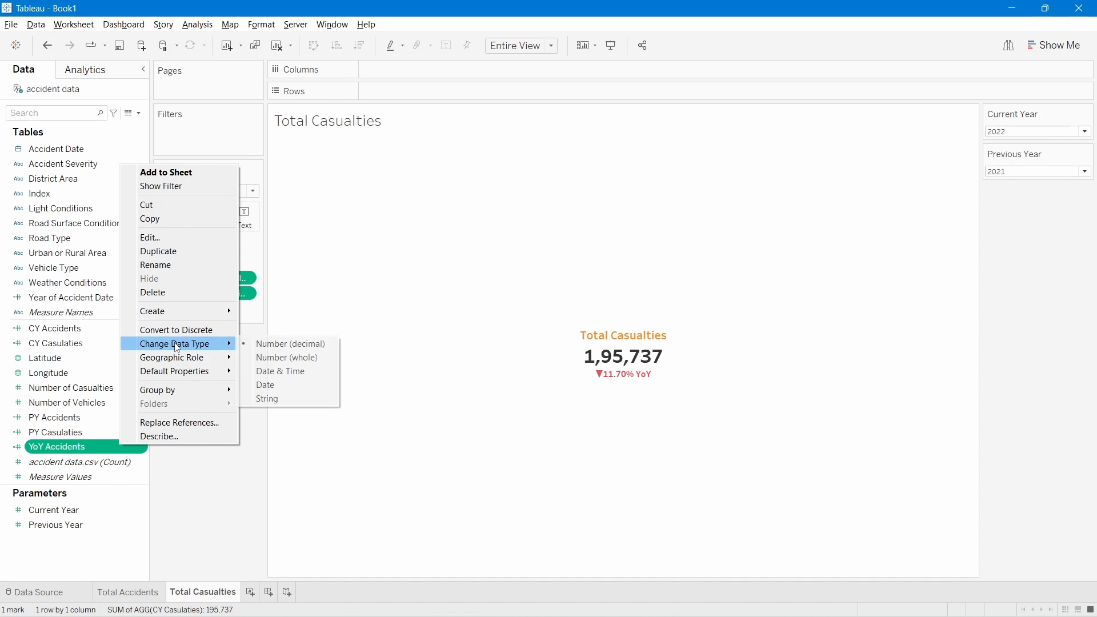
{"action": "left_click", "coordinate": [167, 252]}
{"action": "right_click", "coordinate": [105, 461]}
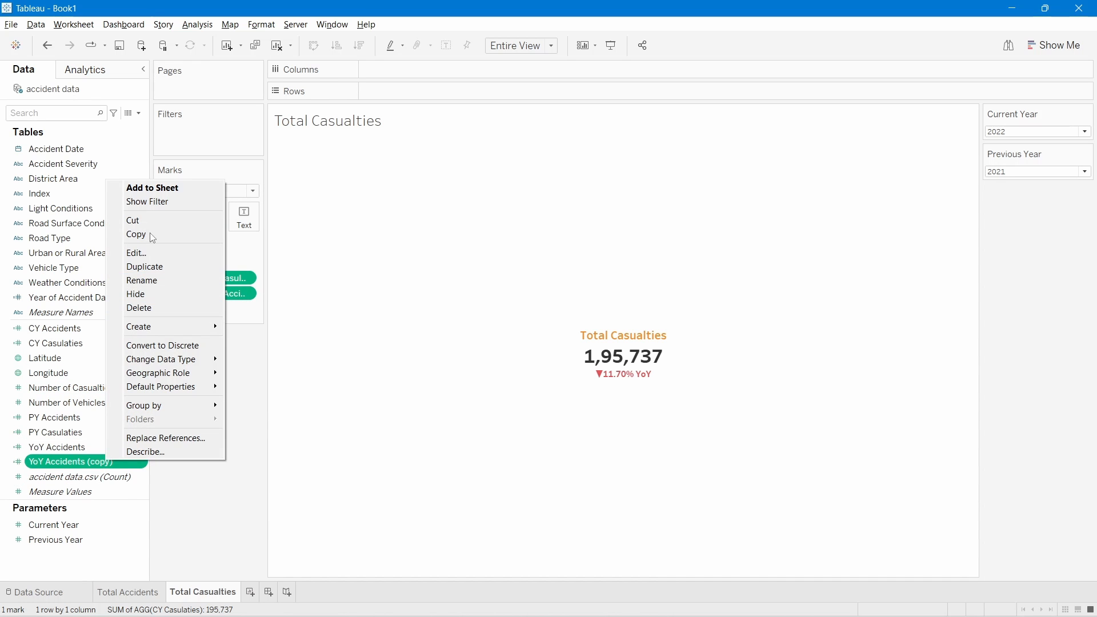
{"action": "left_click", "coordinate": [150, 251]}
{"action": "left_click_drag", "start_coordinate": [339, 277], "coordinate": [268, 278]}
{"action": "type", "text": "Casulaties"}
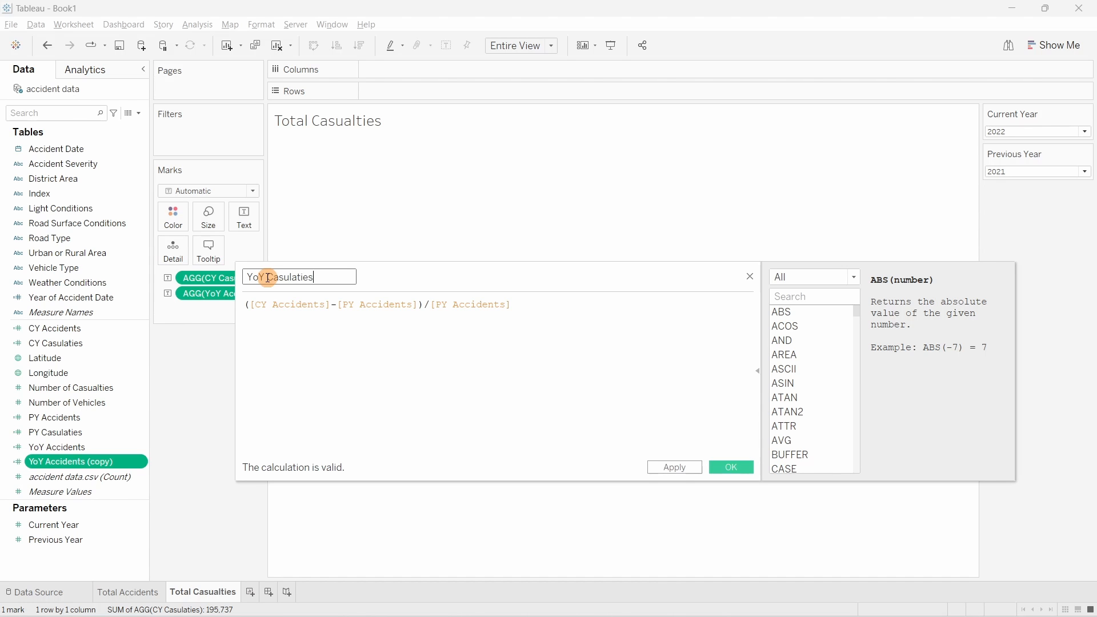
Step: Change the YoY Casulaties formula to ([CY Casulaties]-[PY Casulaties])/[PY Casulaties]
{"action": "left_click", "coordinate": [412, 384]}
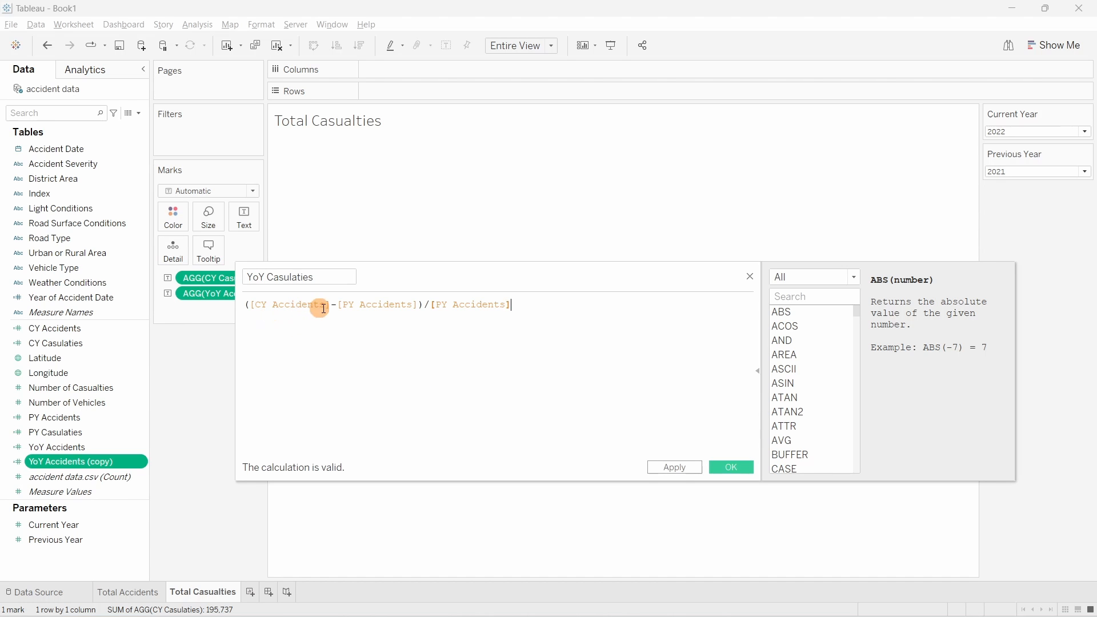
{"action": "left_click_drag", "start_coordinate": [323, 309], "coordinate": [254, 304]}
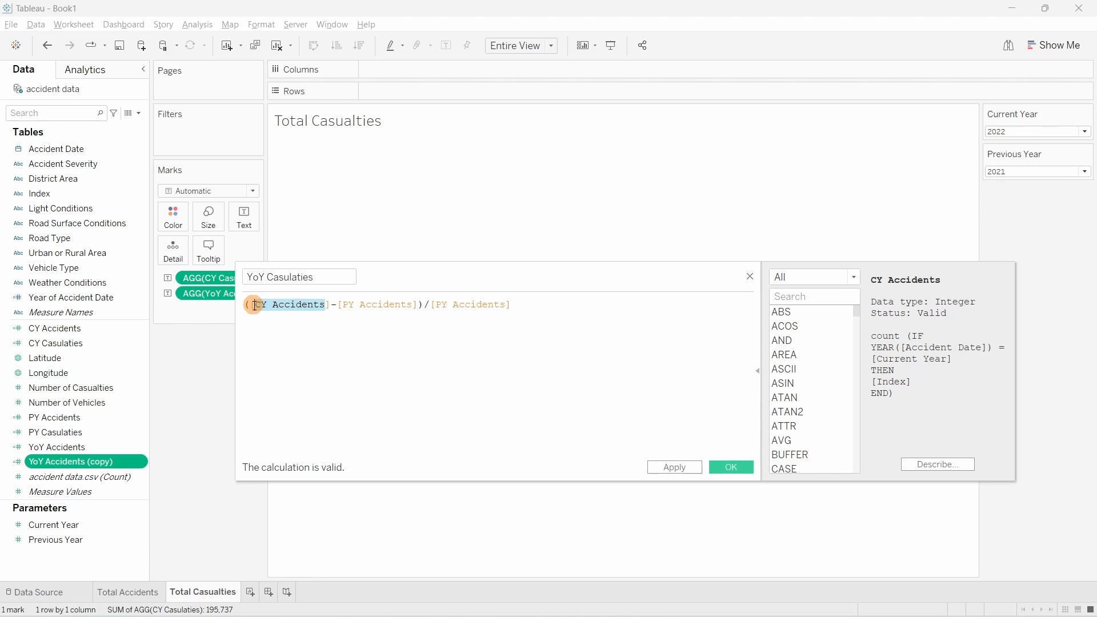
{"action": "left_click", "coordinate": [254, 305]}
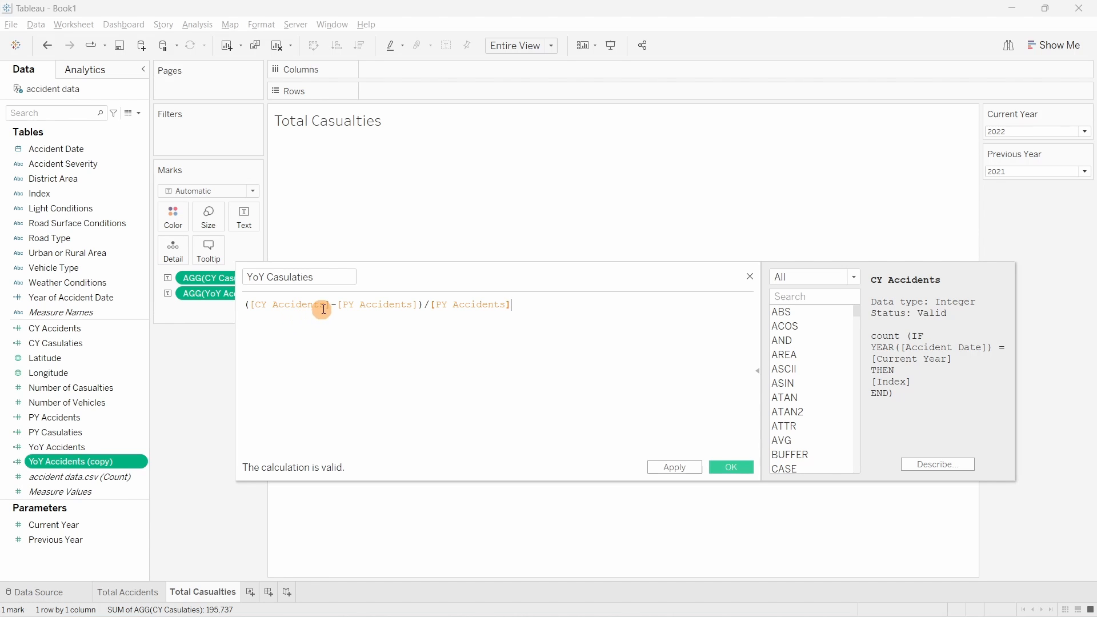
{"action": "left_click_drag", "start_coordinate": [324, 305], "coordinate": [279, 309]}
{"action": "type", "text": "ca"}
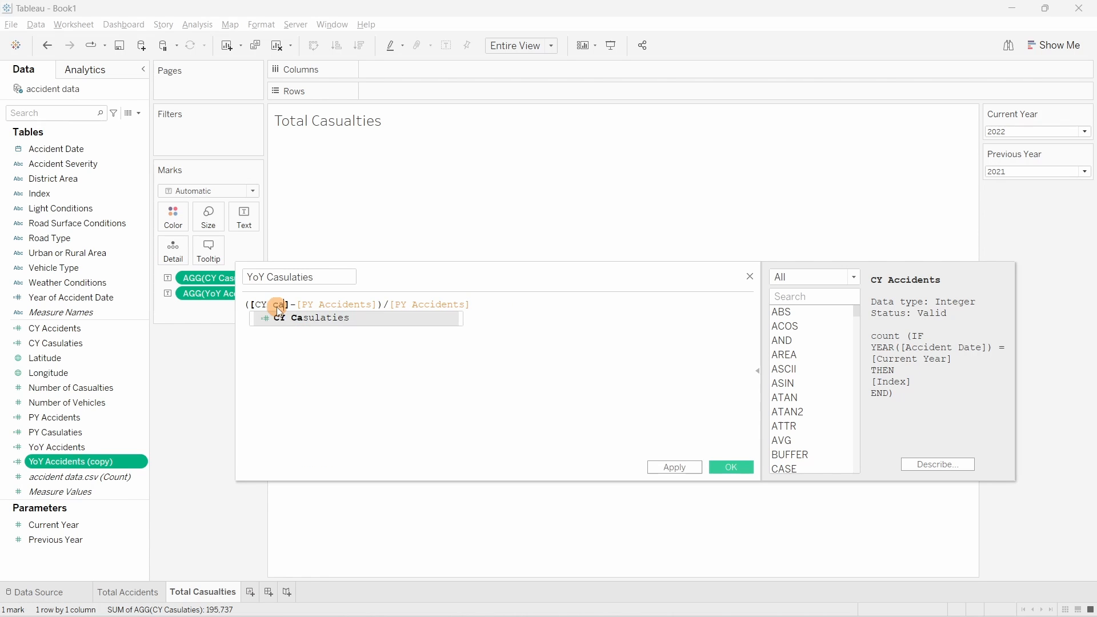
{"action": "left_click", "coordinate": [306, 324]}
{"action": "double_click", "coordinate": [421, 306]}
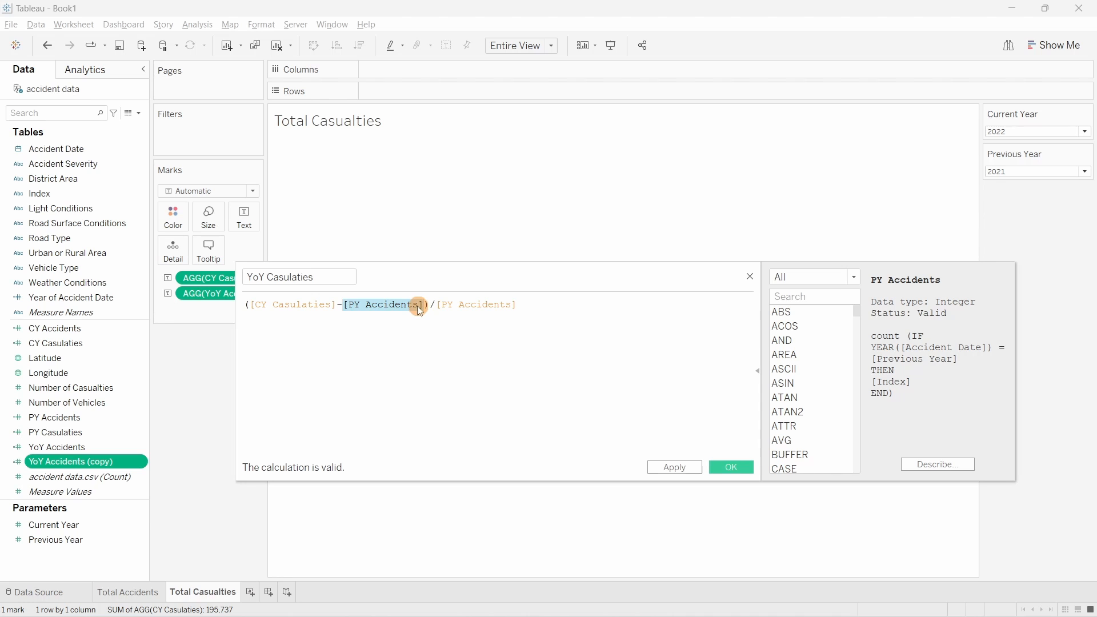
{"action": "left_click_drag", "start_coordinate": [420, 306], "coordinate": [372, 305]}
{"action": "type", "text": "ca"}
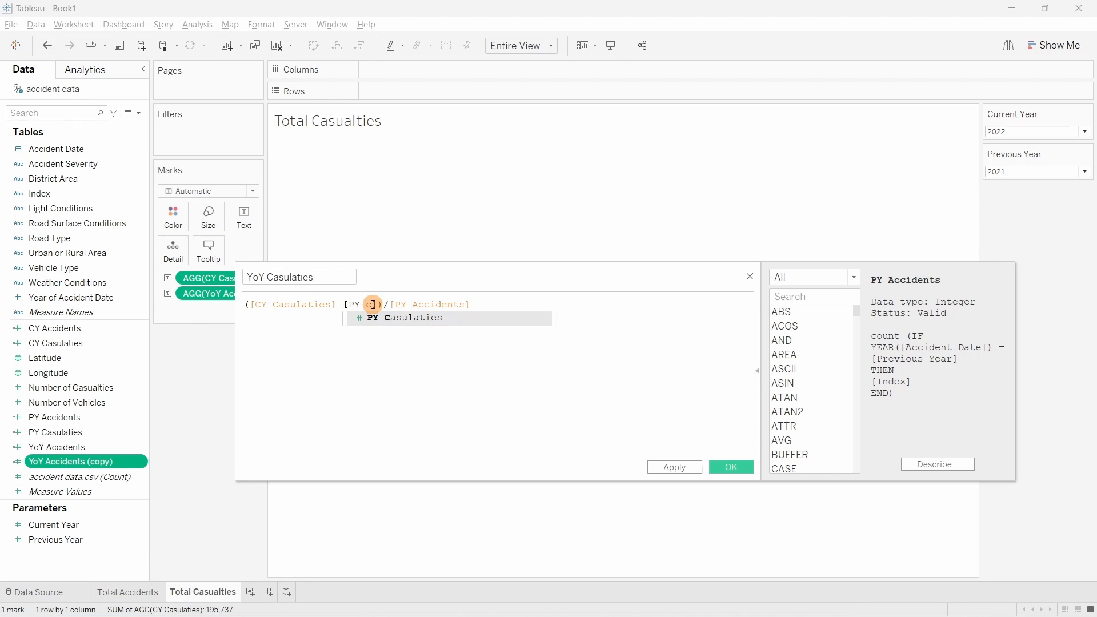
{"action": "left_click", "coordinate": [378, 318]}
{"action": "left_click_drag", "start_coordinate": [517, 306], "coordinate": [462, 306]}
{"action": "type", "text": "ca"}
{"action": "left_click", "coordinate": [500, 319]}
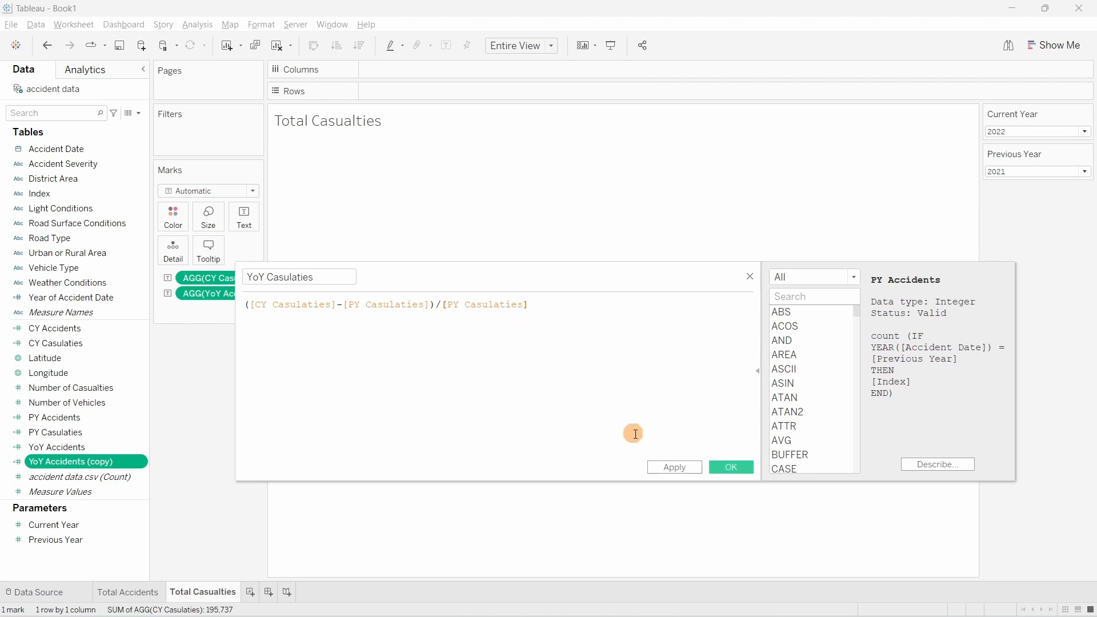
Step: Save the YoY Casulaties field and use it in place of YoY Accidents among the Total Casualties sheet's marks
{"action": "left_click", "coordinate": [732, 467]}
{"action": "left_click_drag", "start_coordinate": [71, 466], "coordinate": [226, 293]}
{"action": "mouse_move", "coordinate": [642, 404]}
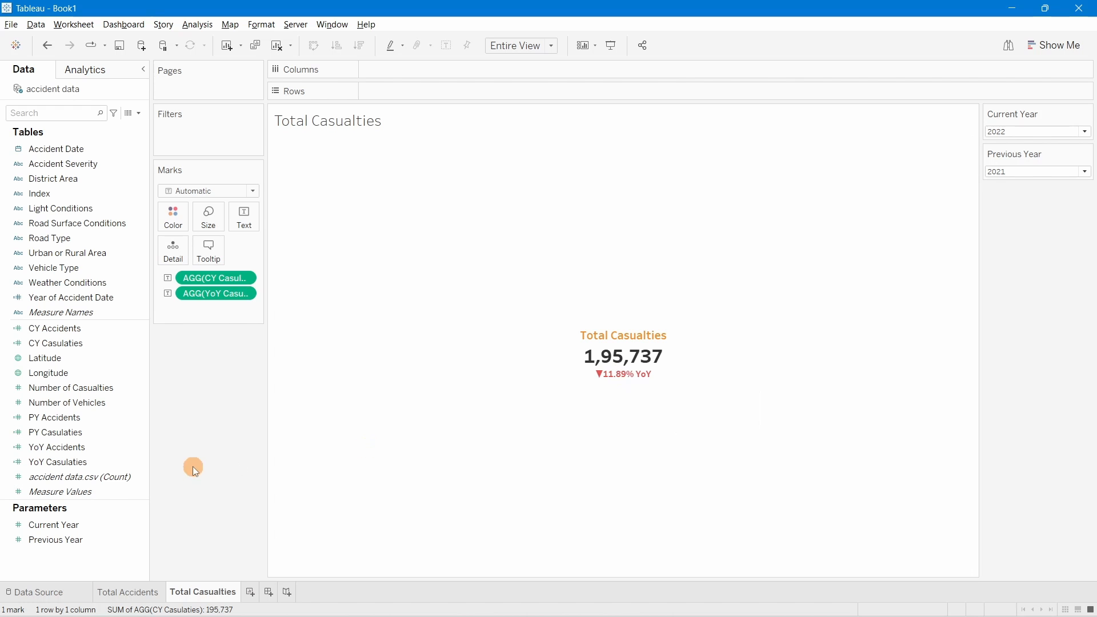
Step: Switch to the finished Accident Dashboard workbook and set its Previous Year to 2021 to compare the KPIs
{"action": "key", "text": "alt+Tab"}
{"action": "key", "text": "alt+Tab"}
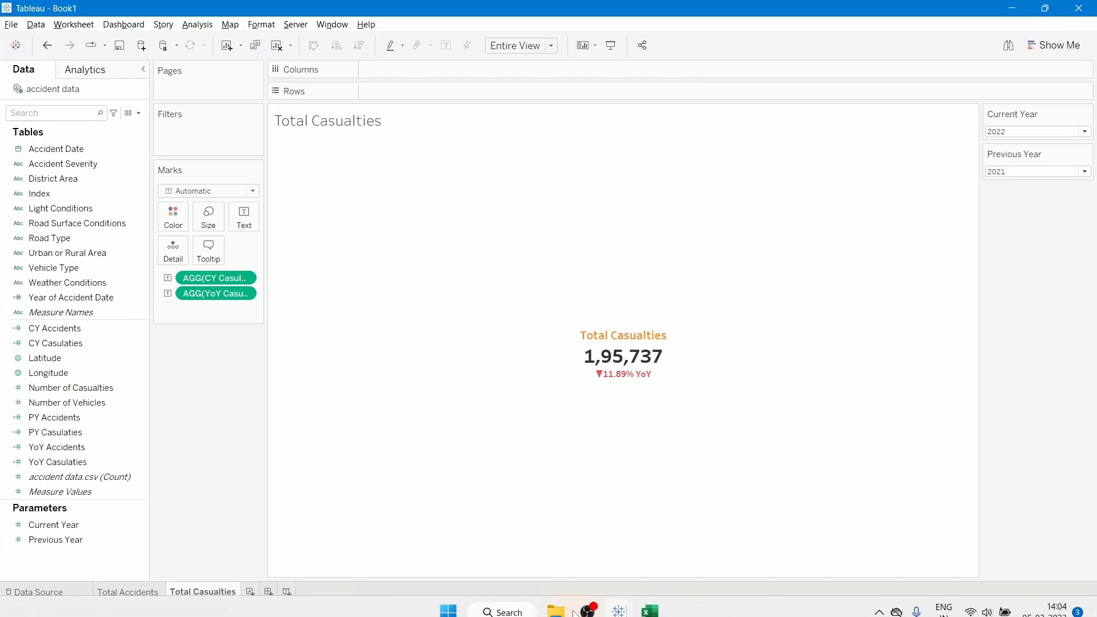
{"action": "mouse_move", "coordinate": [616, 603]}
{"action": "left_click", "coordinate": [576, 543]}
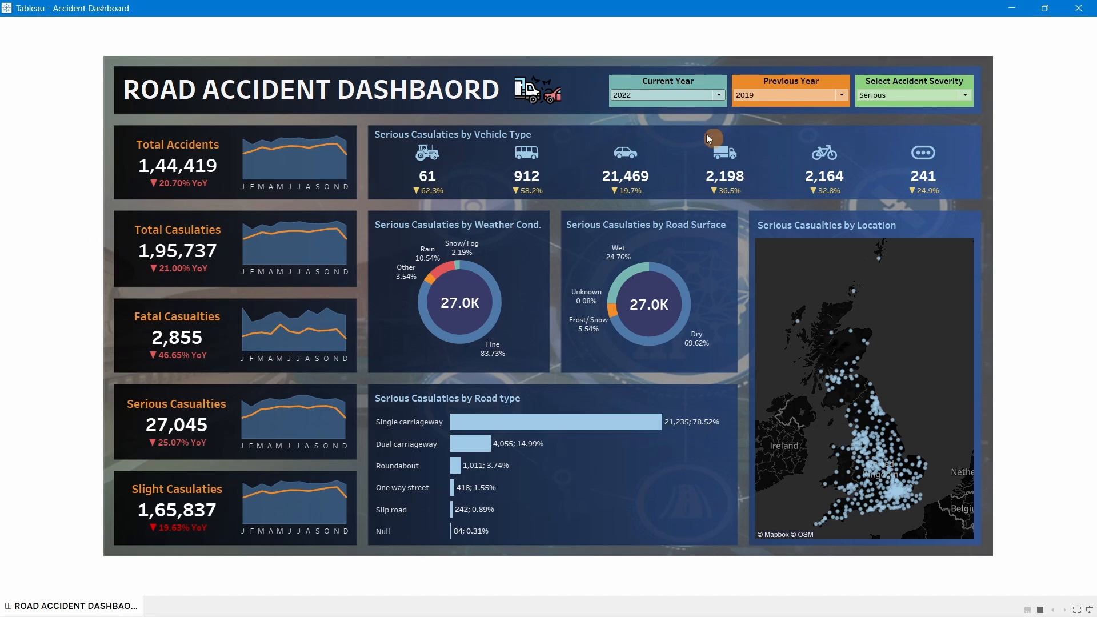
{"action": "left_click", "coordinate": [754, 94]}
{"action": "left_click", "coordinate": [760, 127]}
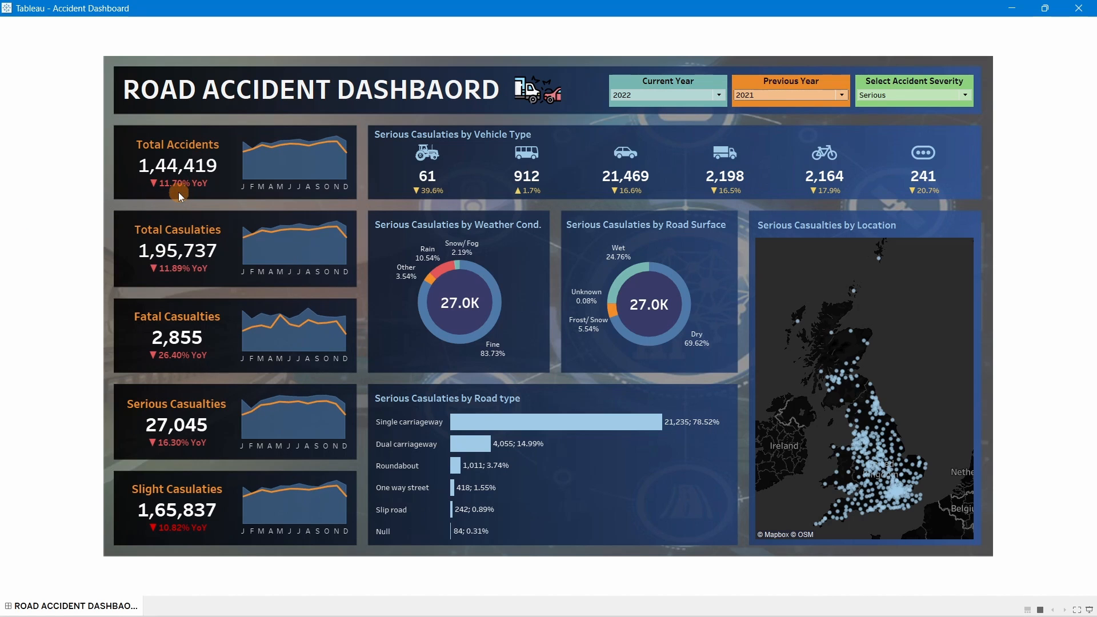
Step: Return to the Book1 workbook and check the Total Accidents and Total Casualties sheets against the dashboard
{"action": "key", "text": "alt+Tab"}
{"action": "left_click", "coordinate": [128, 592]}
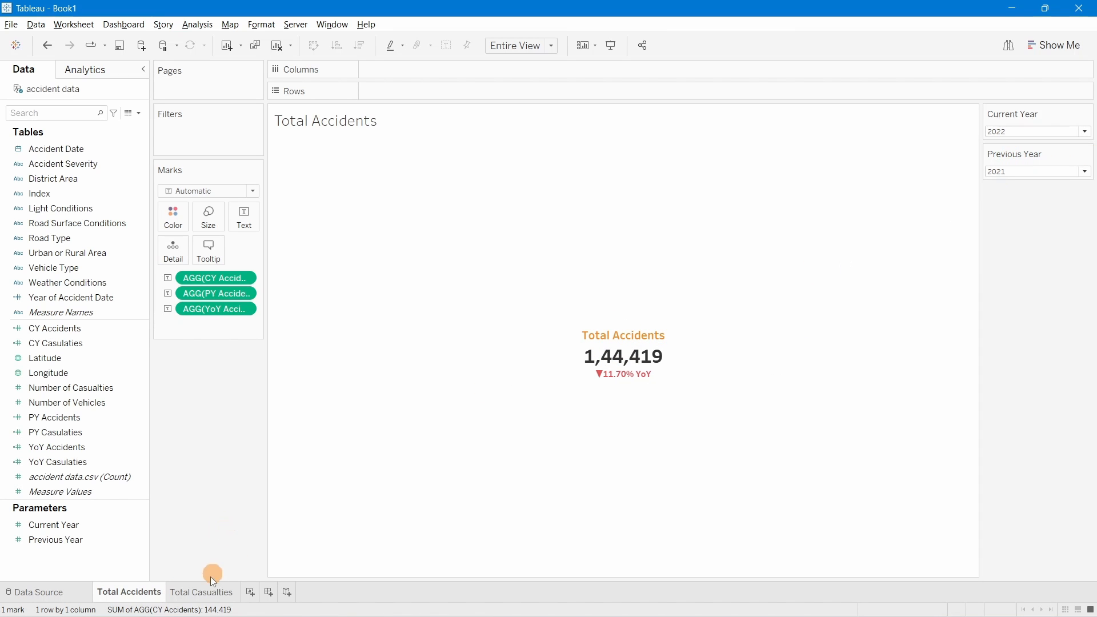
{"action": "left_click", "coordinate": [206, 592]}
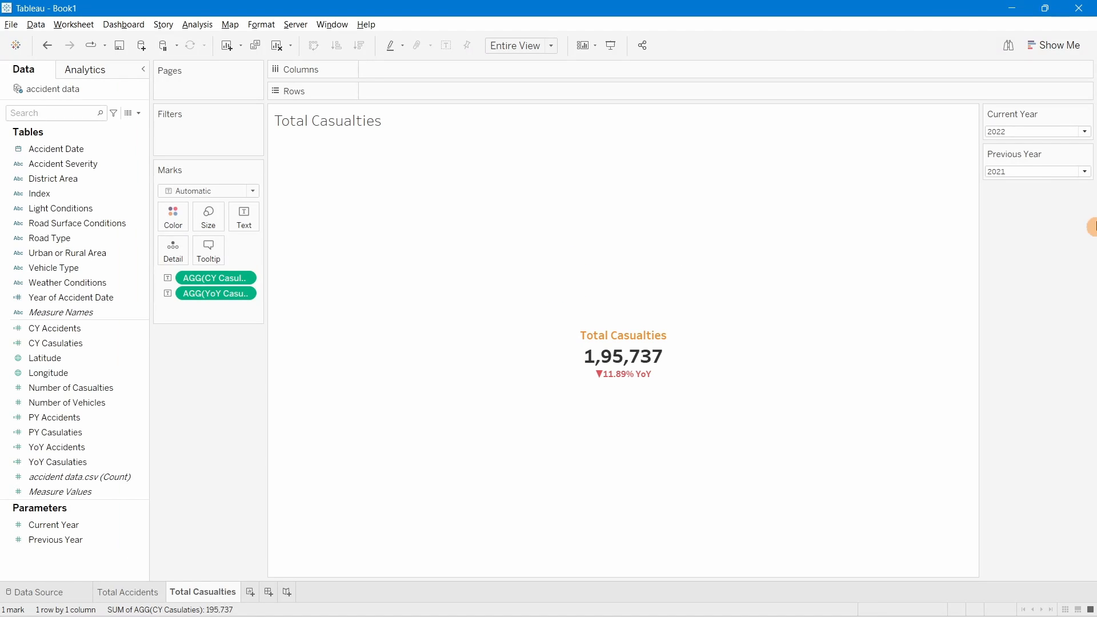
Step: Test the KPIs with Previous Year 2020, Current Year 2020 and Previous Year 2019, checking the Total Accidents sheet as well
{"action": "left_click", "coordinate": [1024, 172]}
{"action": "left_click", "coordinate": [1015, 196]}
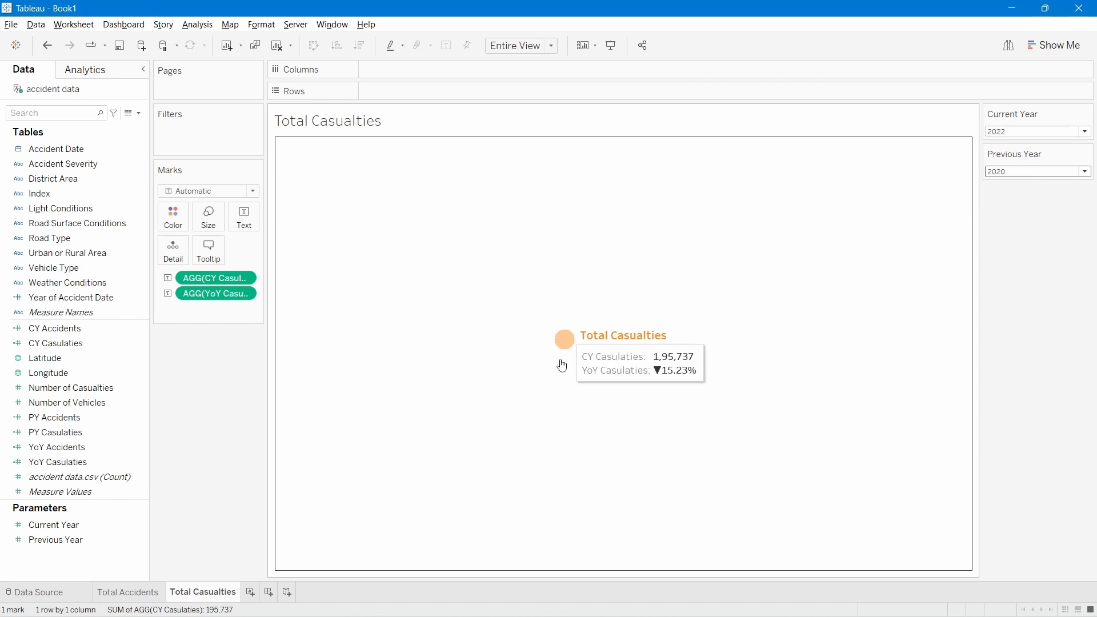
{"action": "left_click", "coordinate": [1029, 135]}
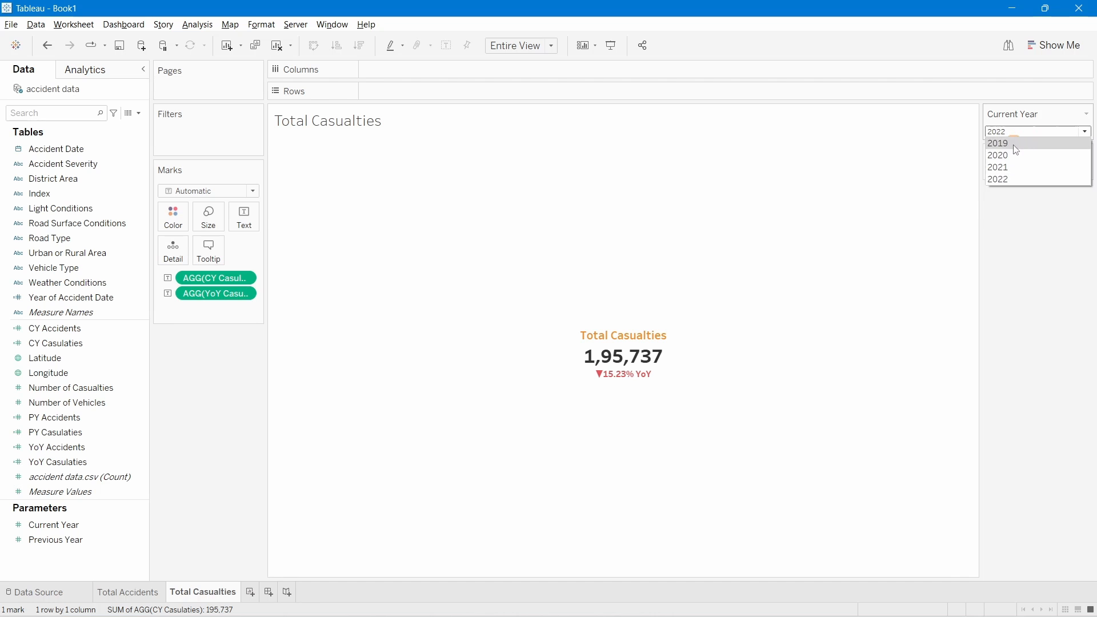
{"action": "left_click", "coordinate": [1012, 154]}
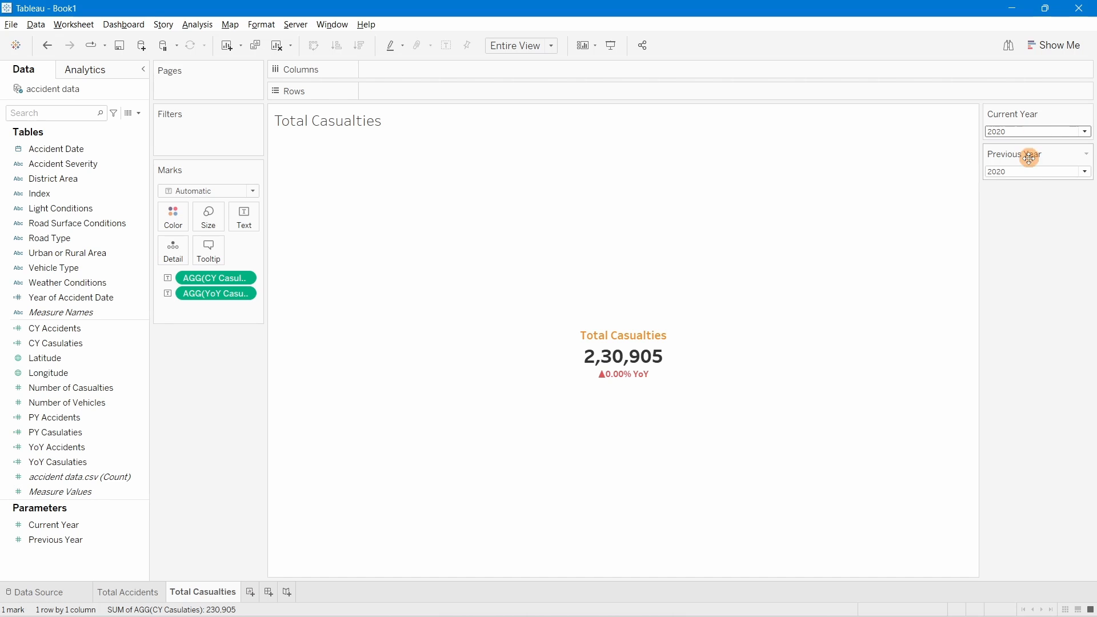
{"action": "left_click", "coordinate": [1009, 173]}
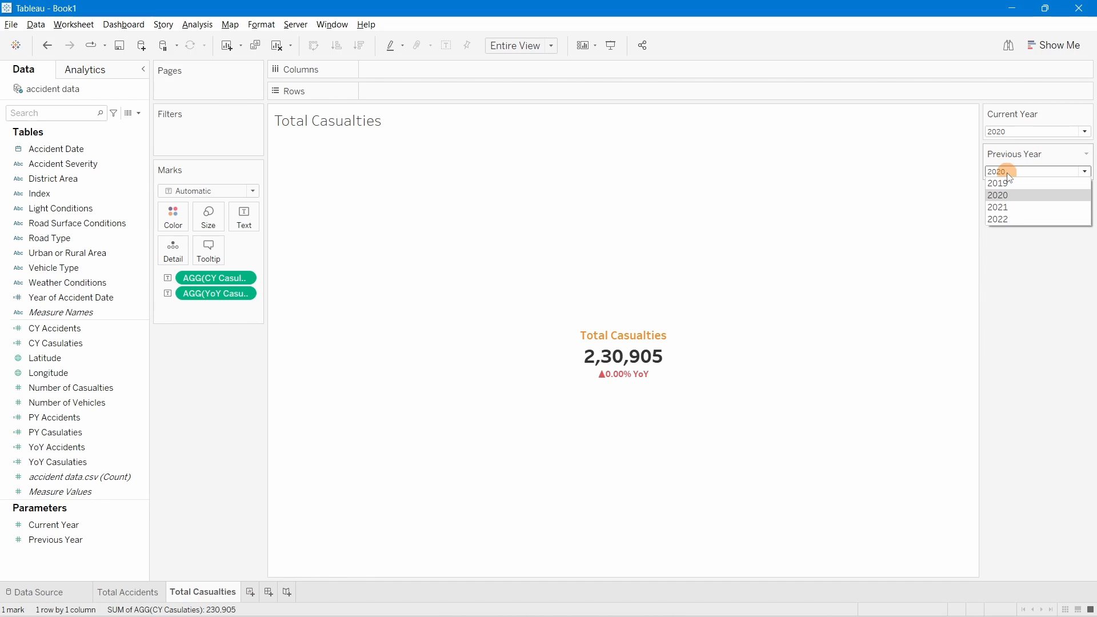
{"action": "left_click", "coordinate": [1004, 183]}
{"action": "mouse_move", "coordinate": [623, 383]}
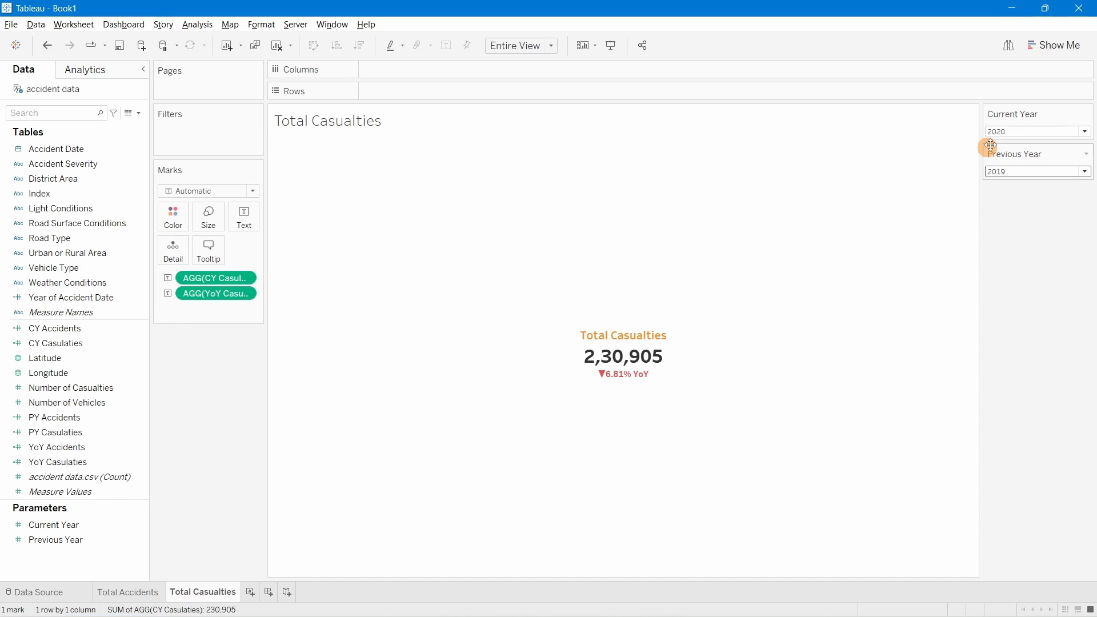
{"action": "left_click", "coordinate": [131, 592]}
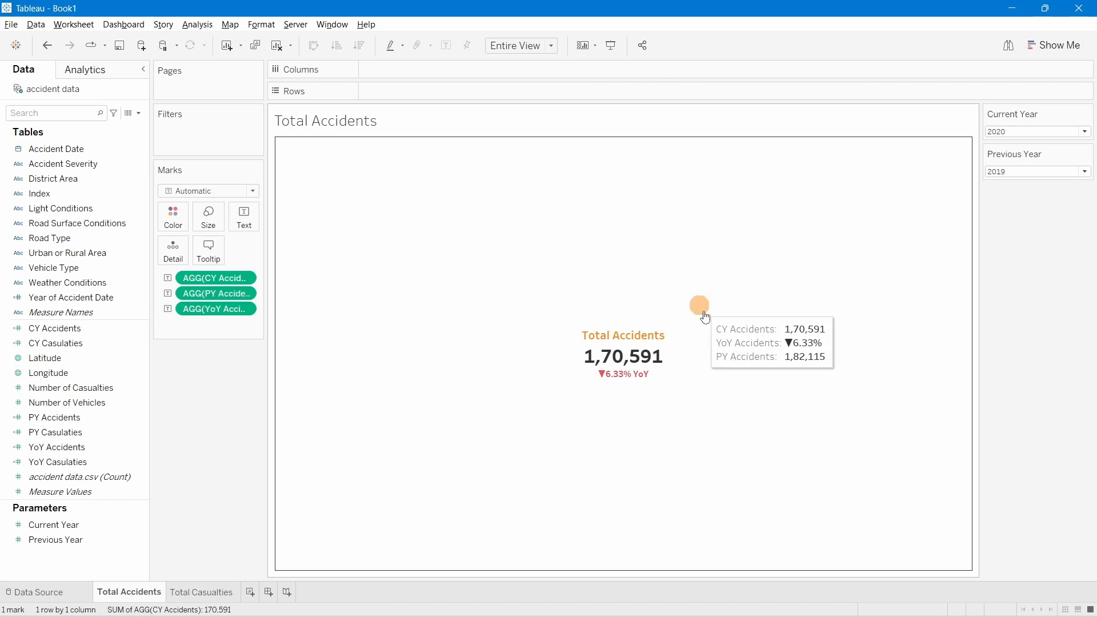
{"action": "left_click", "coordinate": [203, 592]}
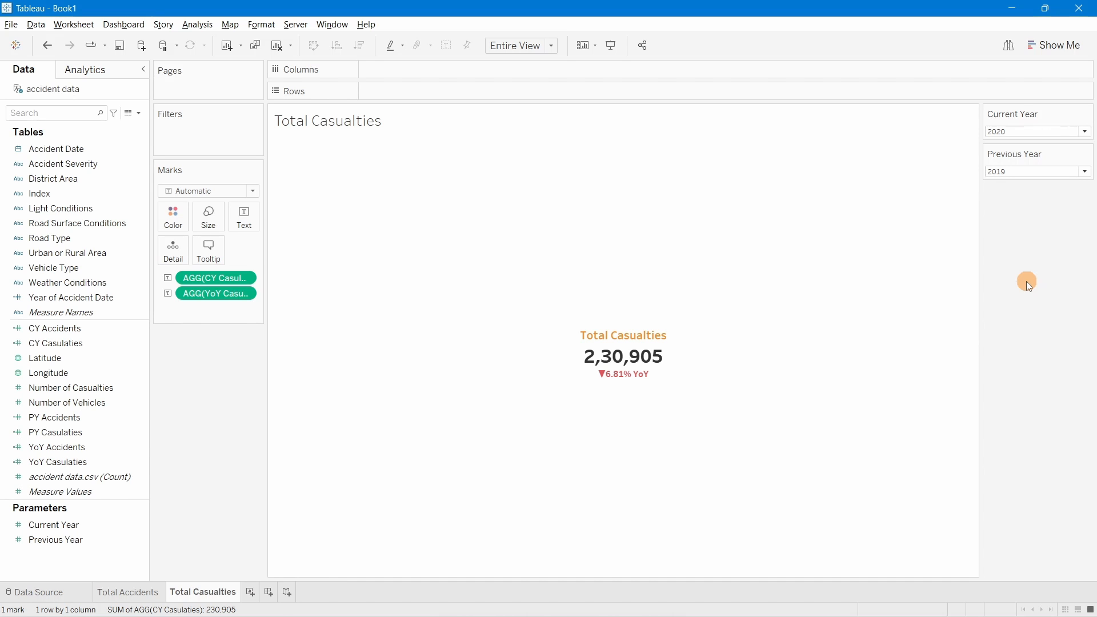
Step: Set Current Year to 2022 and Previous Year to 2021, and check the Total Accidents sheet before returning to Total Casualties
{"action": "left_click", "coordinate": [1019, 131]}
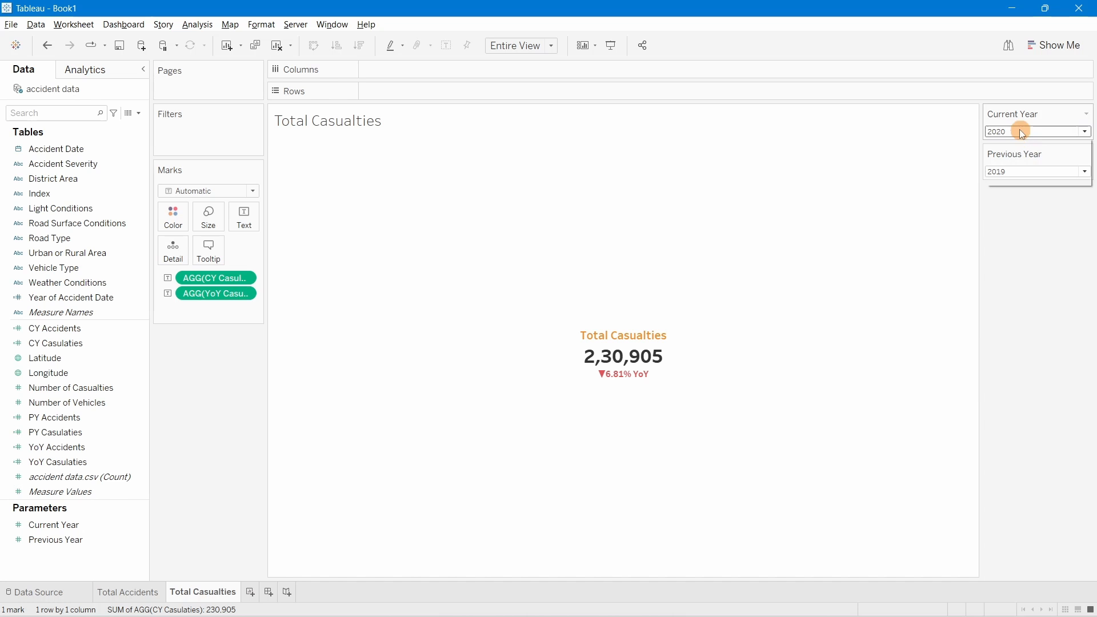
{"action": "left_click", "coordinate": [1011, 179]}
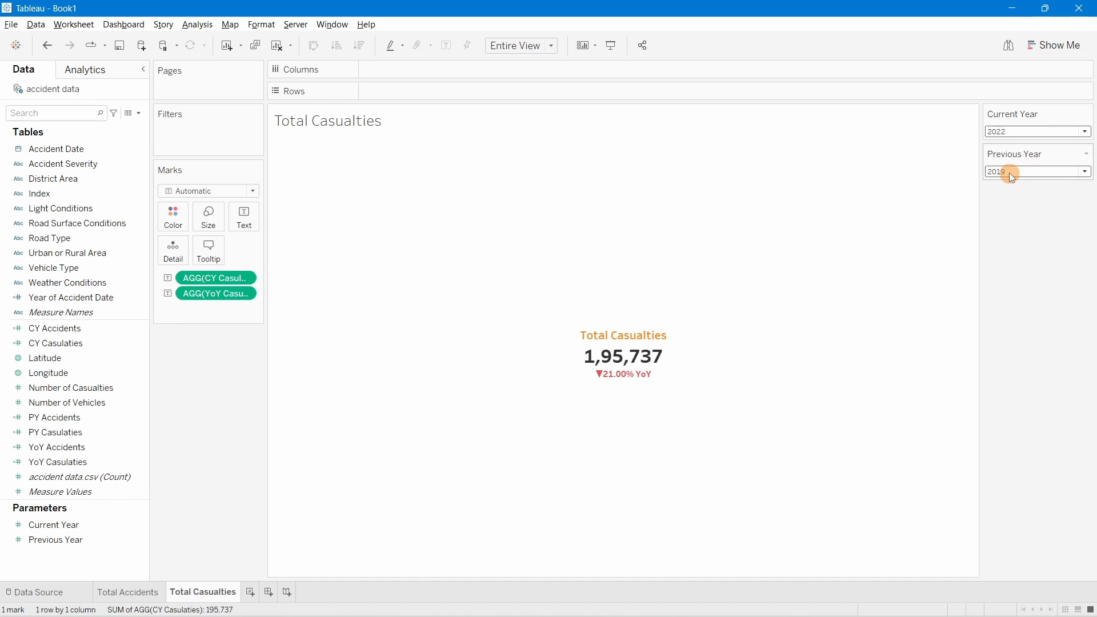
{"action": "left_click", "coordinate": [1009, 172]}
{"action": "left_click", "coordinate": [1004, 206]}
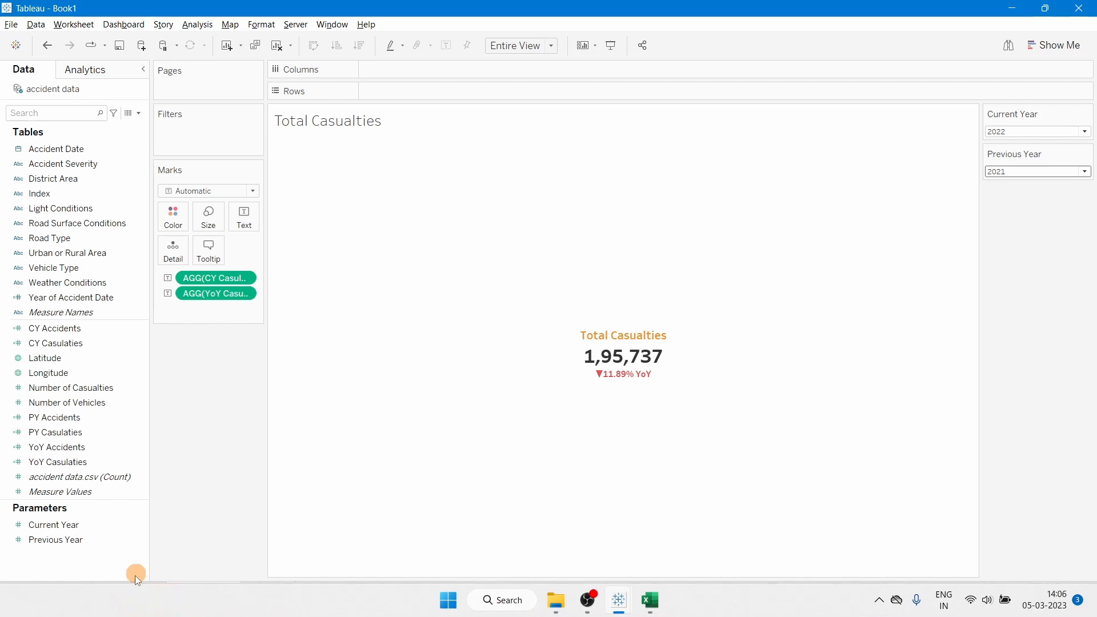
{"action": "left_click", "coordinate": [130, 592]}
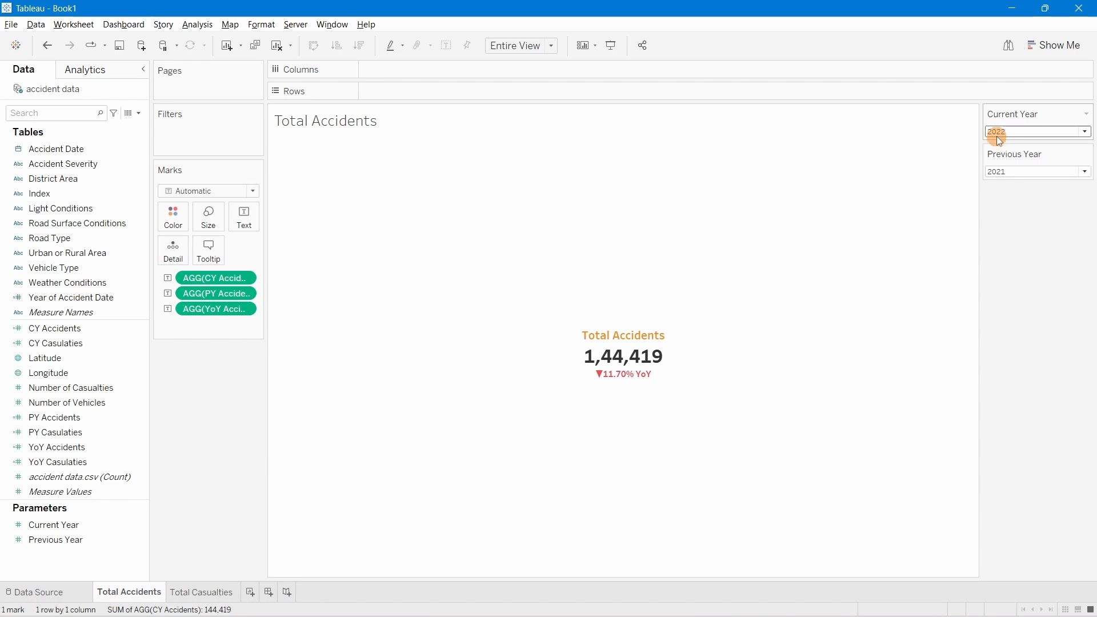
{"action": "left_click", "coordinate": [226, 595]}
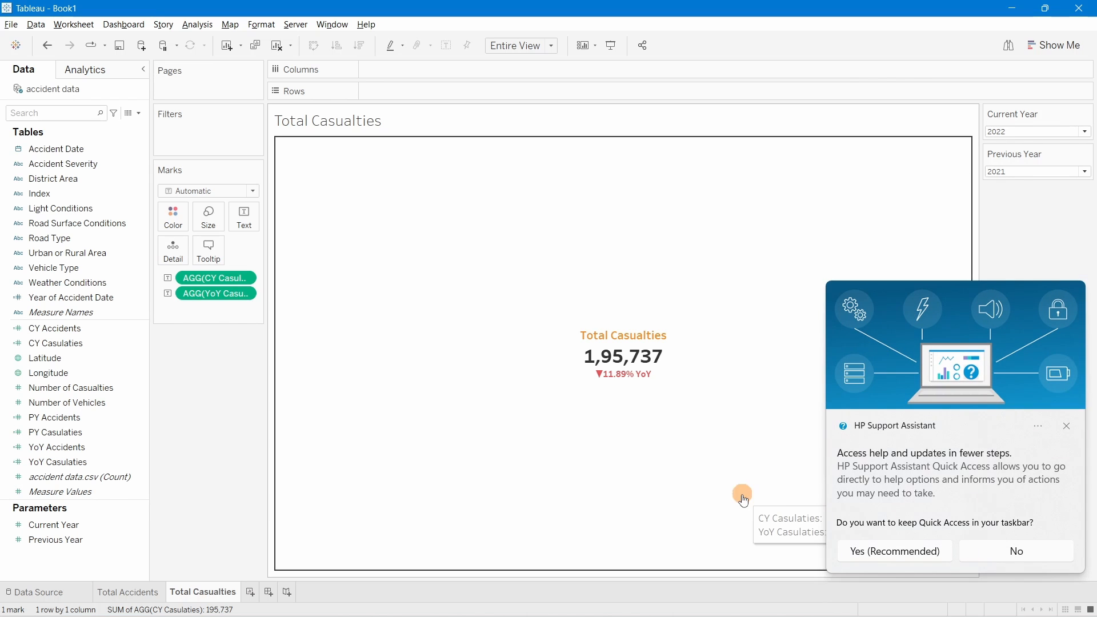
Step: Decline keeping Quick Access in the HP Support Assistant notification and deselect the Total Casualties mark
{"action": "left_click", "coordinate": [742, 498]}
{"action": "left_click", "coordinate": [1020, 548]}
{"action": "left_click", "coordinate": [1061, 251]}
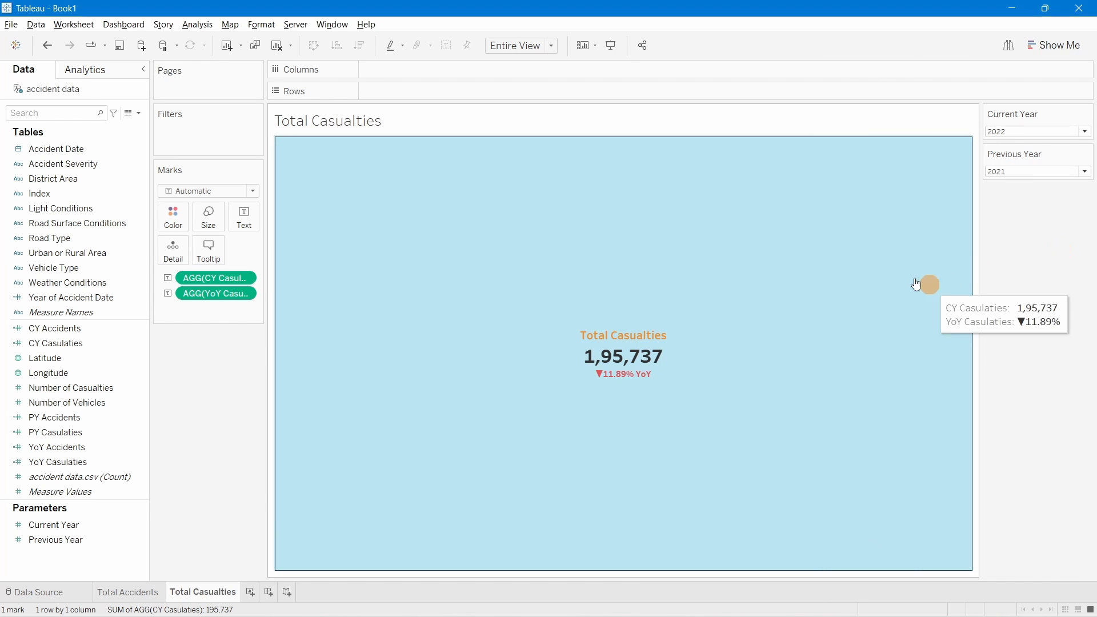
{"action": "left_click", "coordinate": [881, 271]}
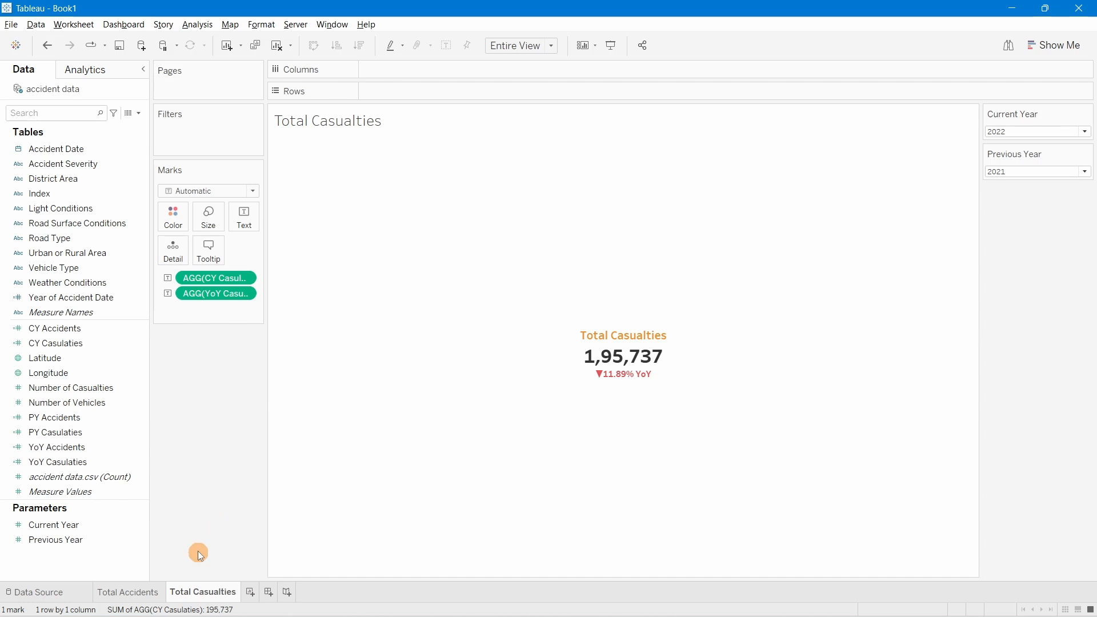
Step: Duplicate the Total Casualties sheet and rename the copy as Fatal Casulaties
{"action": "right_click", "coordinate": [226, 591]}
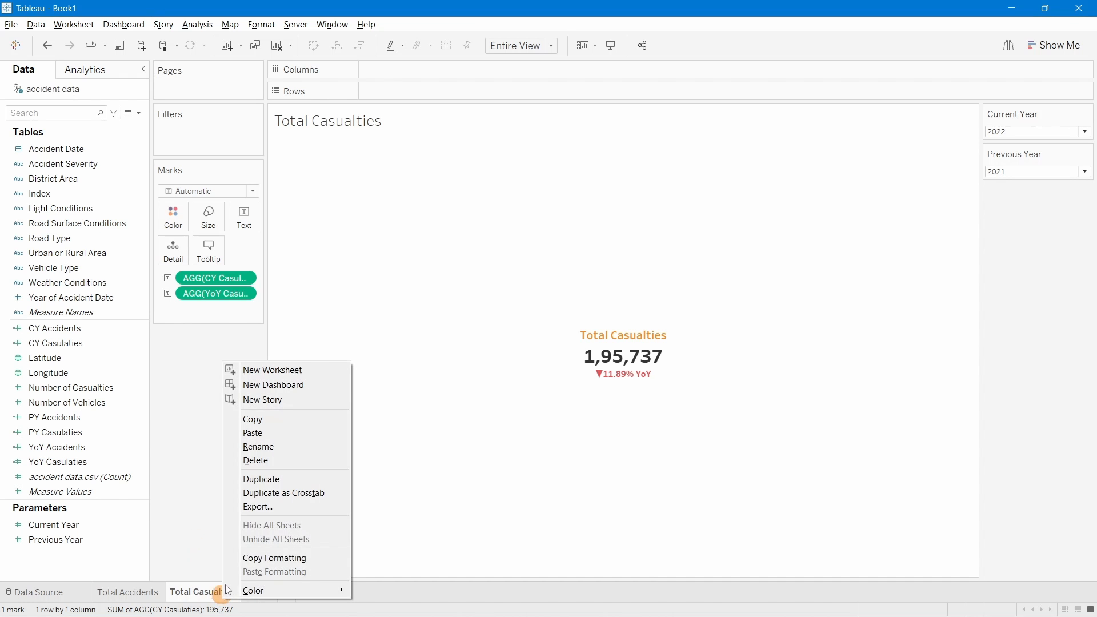
{"action": "left_click", "coordinate": [269, 479]}
{"action": "double_click", "coordinate": [277, 595]}
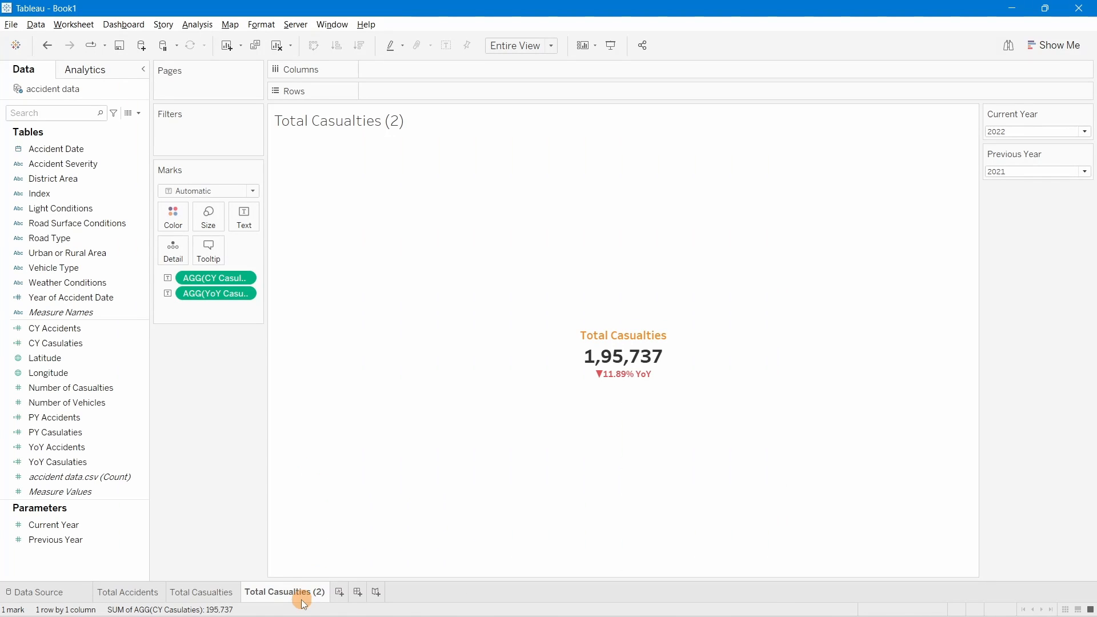
{"action": "double_click", "coordinate": [303, 593]}
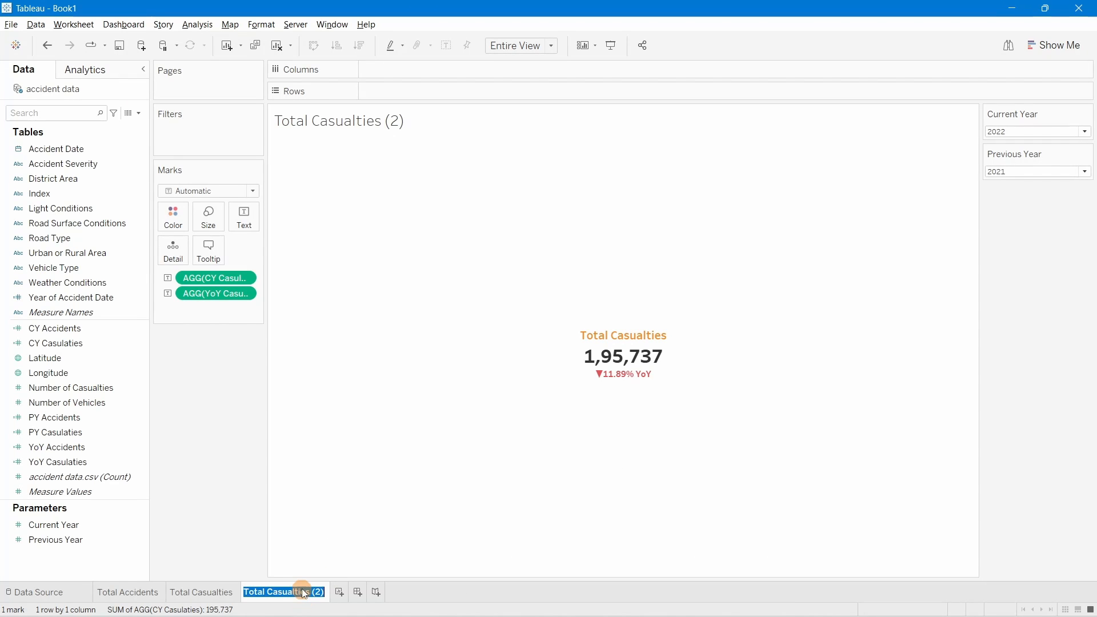
{"action": "triple_click", "coordinate": [303, 591]}
{"action": "type", "text": "Fat"}
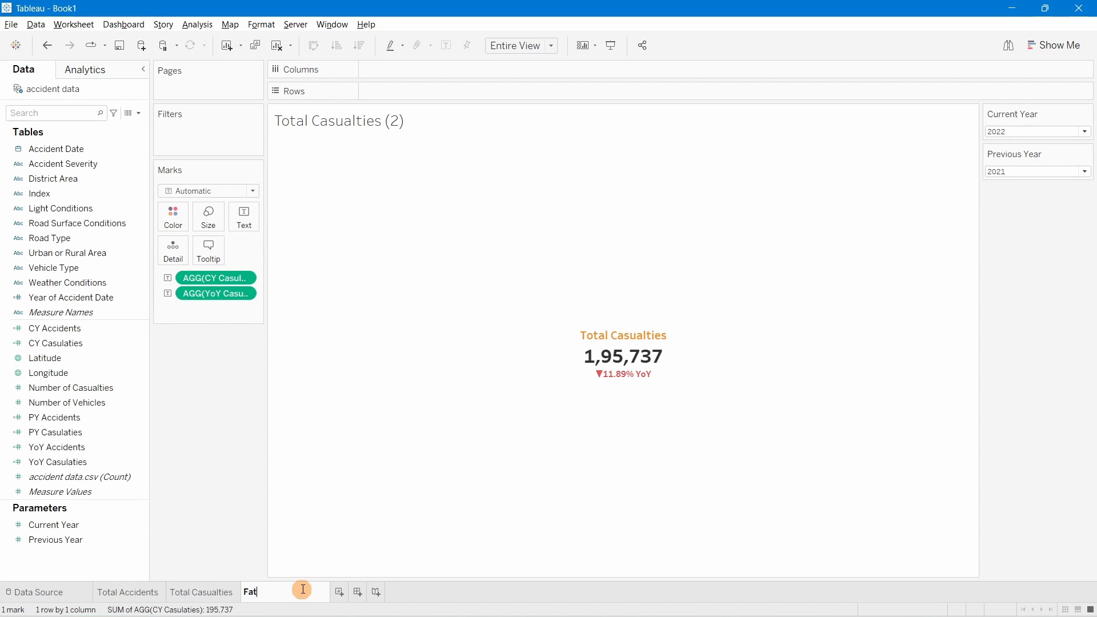
{"action": "type", "text": "al Casualties"}
{"action": "left_click", "coordinate": [216, 473]}
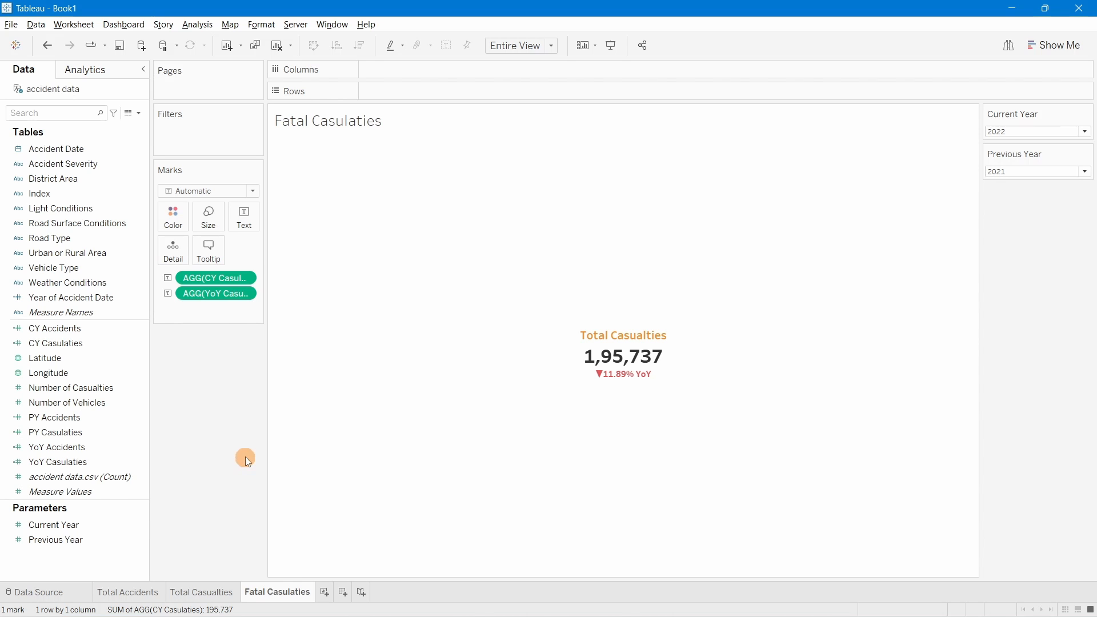
Step: Examine the description of the Accident Severity field for its domain members and close it
{"action": "left_click", "coordinate": [81, 239]}
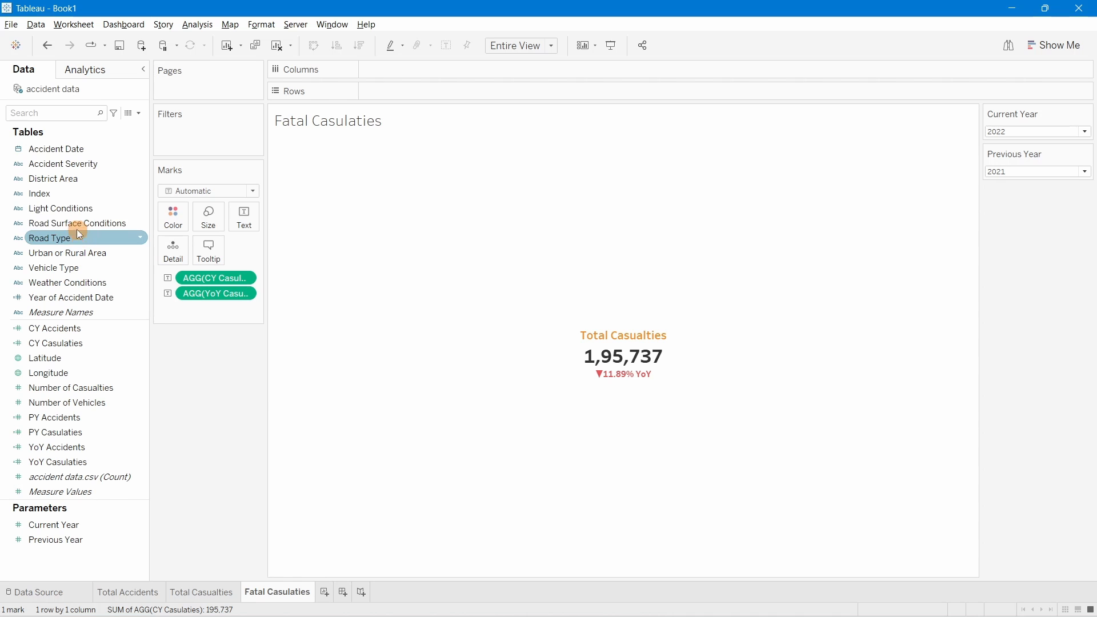
{"action": "left_click", "coordinate": [109, 359]}
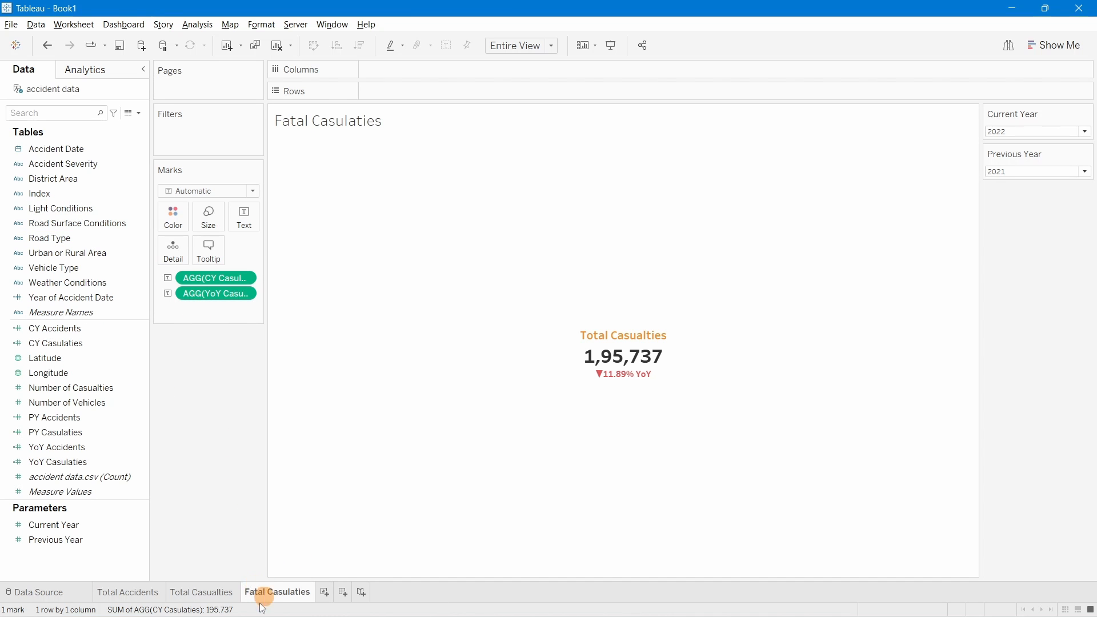
{"action": "left_click", "coordinate": [51, 166]}
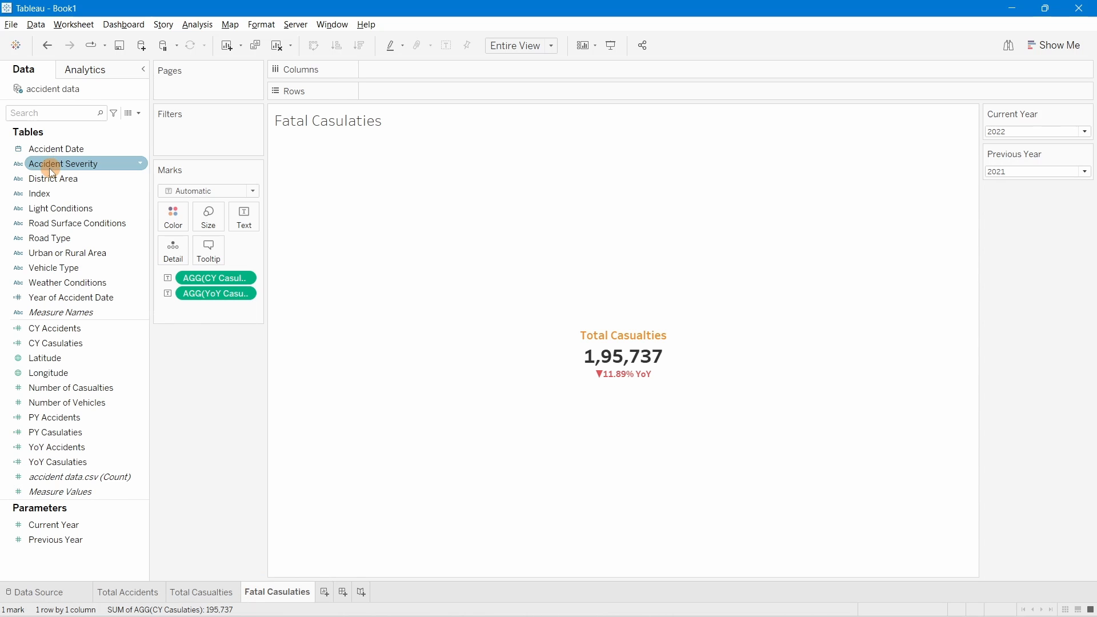
{"action": "right_click", "coordinate": [51, 170]}
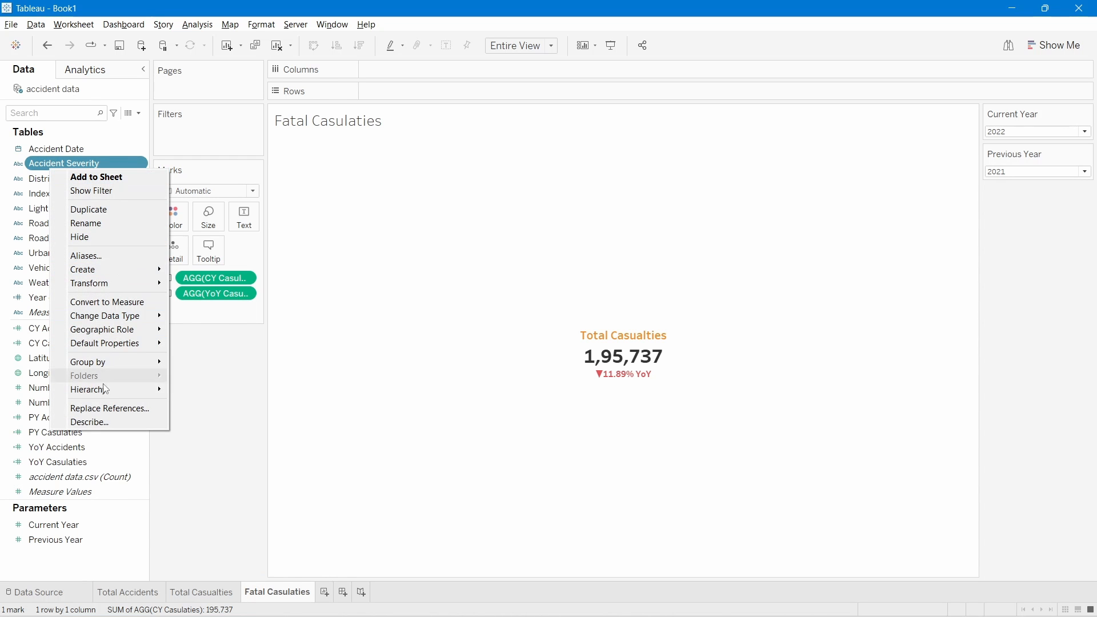
{"action": "left_click", "coordinate": [94, 421]}
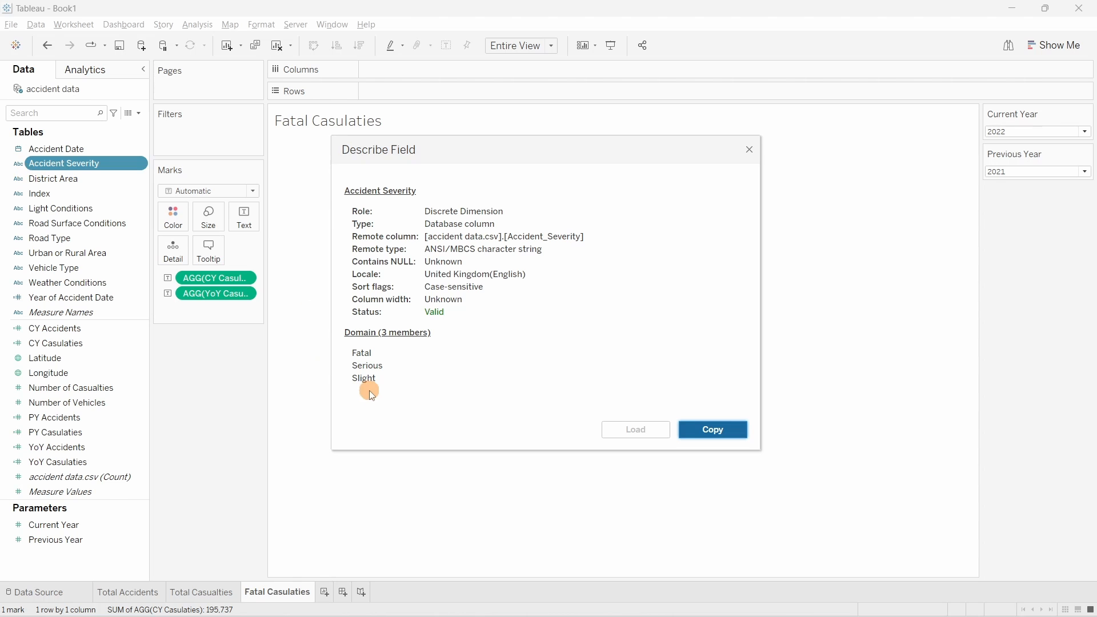
{"action": "left_click_drag", "start_coordinate": [377, 381], "coordinate": [372, 384]}
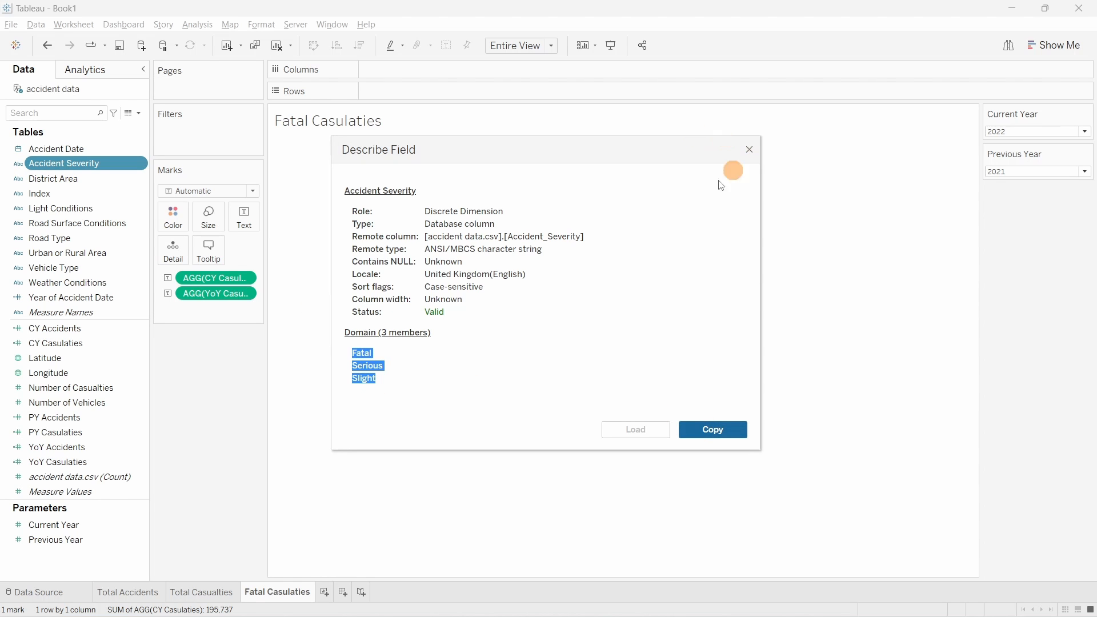
{"action": "left_click", "coordinate": [377, 398]}
{"action": "left_click", "coordinate": [749, 150]}
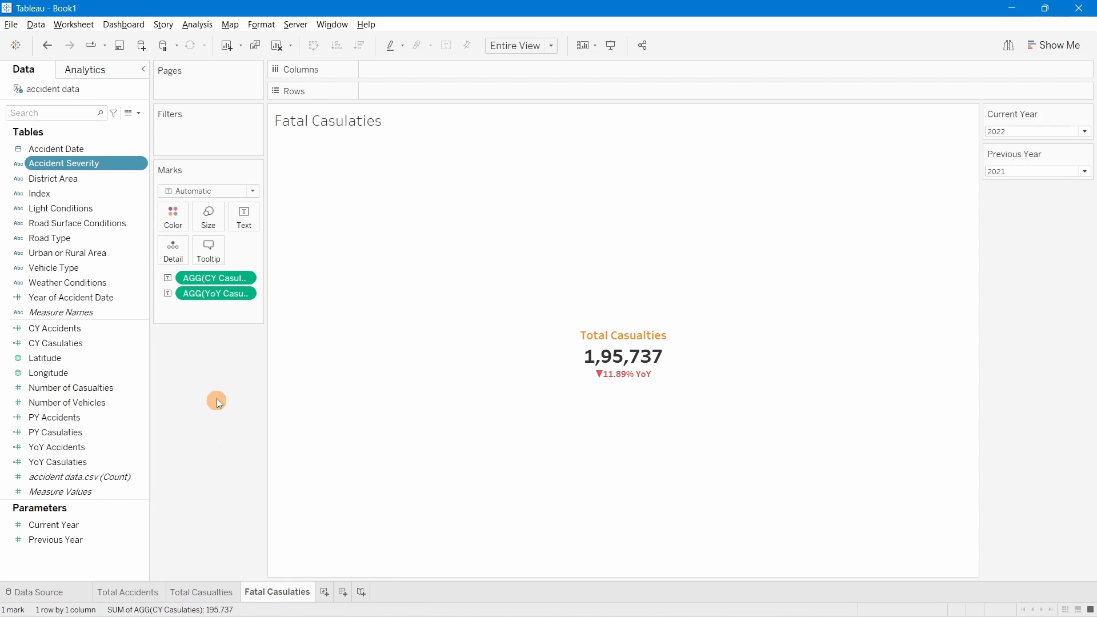
Step: Create a calculated field named CY Fatal Casulaties
{"action": "left_click", "coordinate": [139, 114]}
{"action": "left_click", "coordinate": [118, 127]}
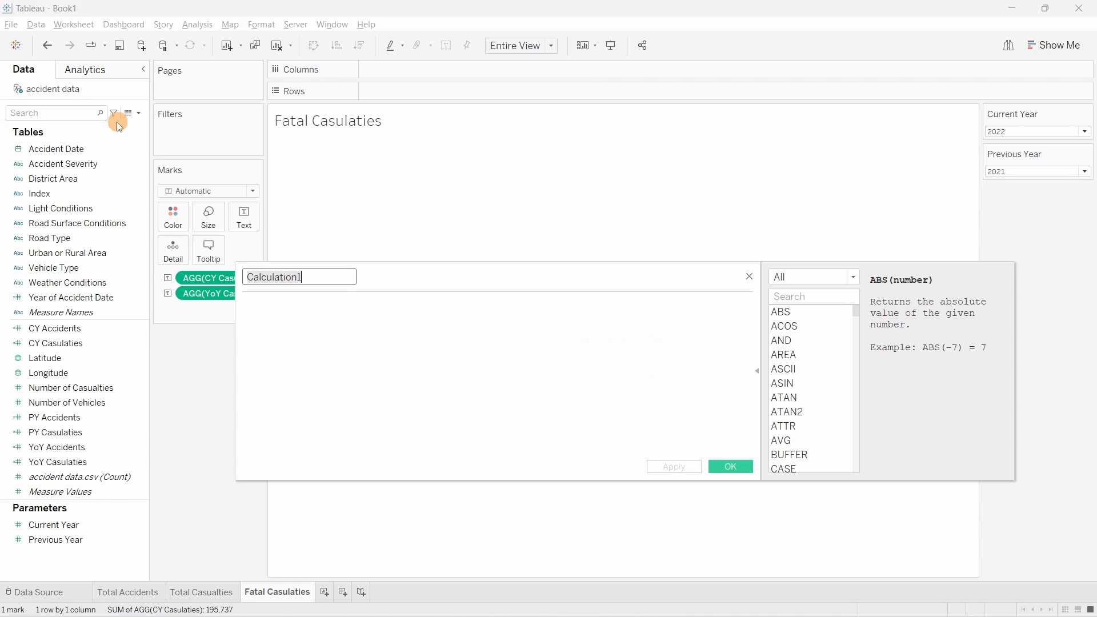
{"action": "left_click", "coordinate": [511, 333]}
{"action": "type", "text": "Fatal Cas"}
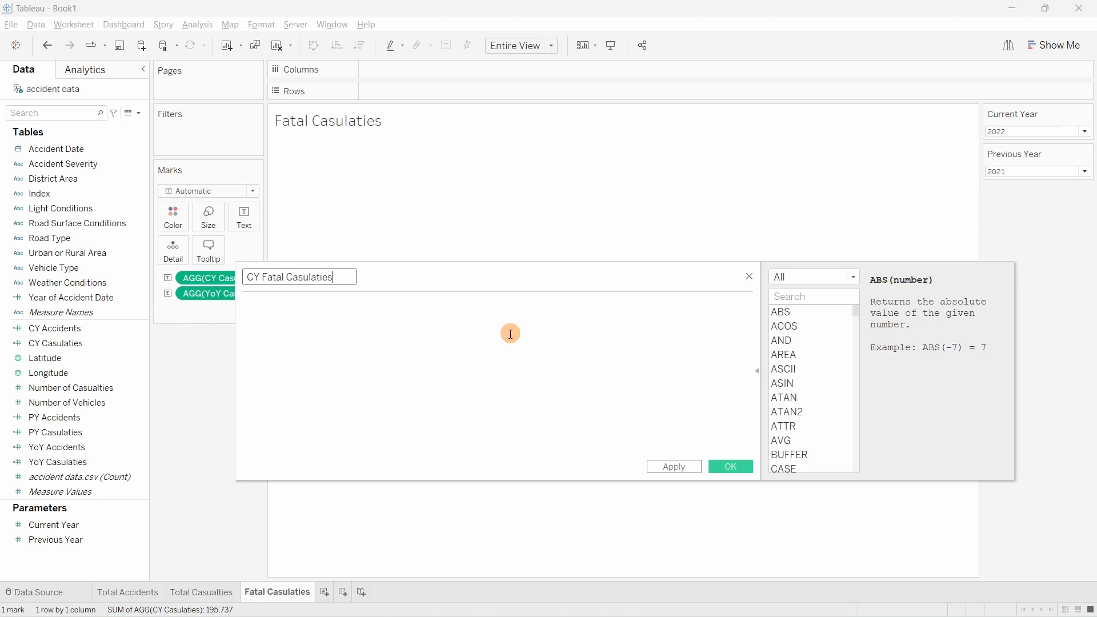
Step: Begin the CY Fatal Casulaties formula with SUM(IF [Accident Severity]='Fatal'
{"action": "left_click", "coordinate": [511, 334]}
{"action": "type", "text": "su"}
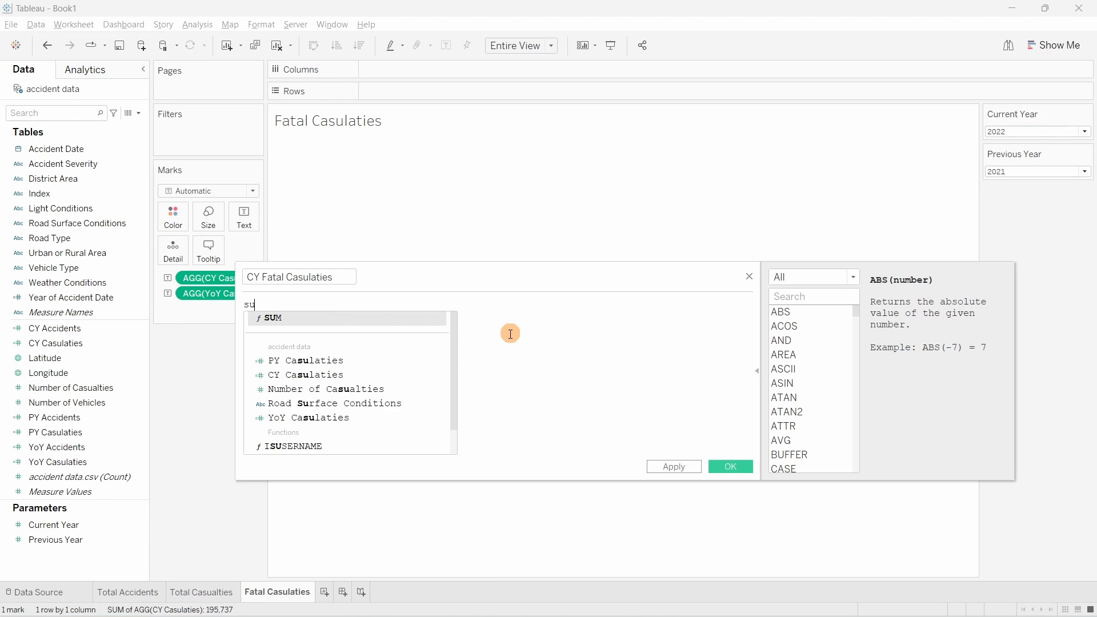
{"action": "key", "text": "Return"}
{"action": "type", "text": "i"}
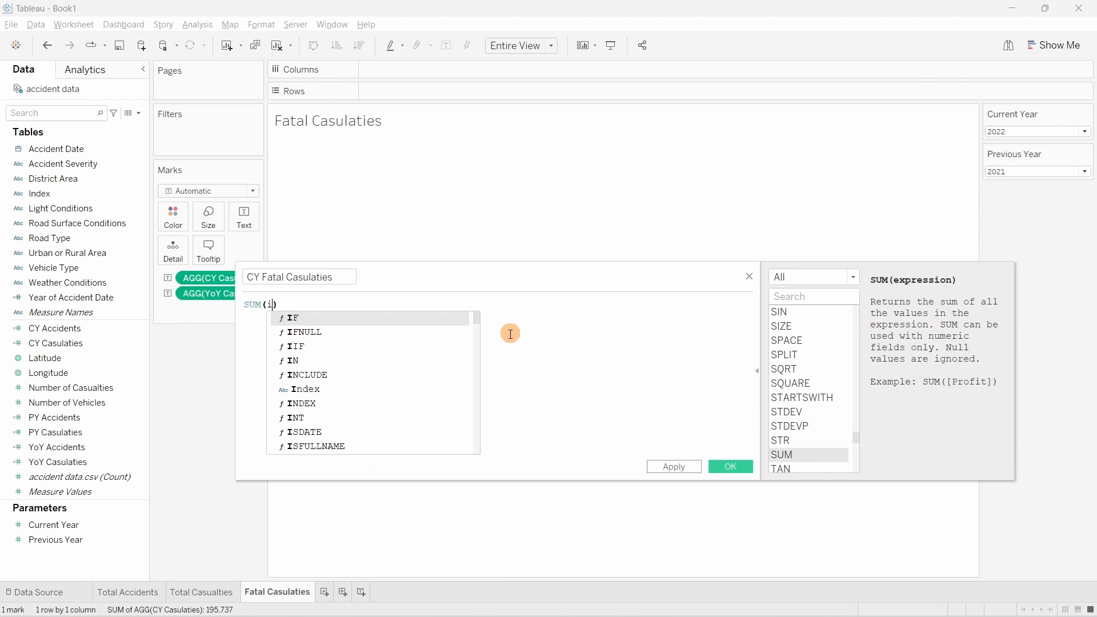
{"action": "key", "text": "Return"}
{"action": "key", "text": "Delete"}
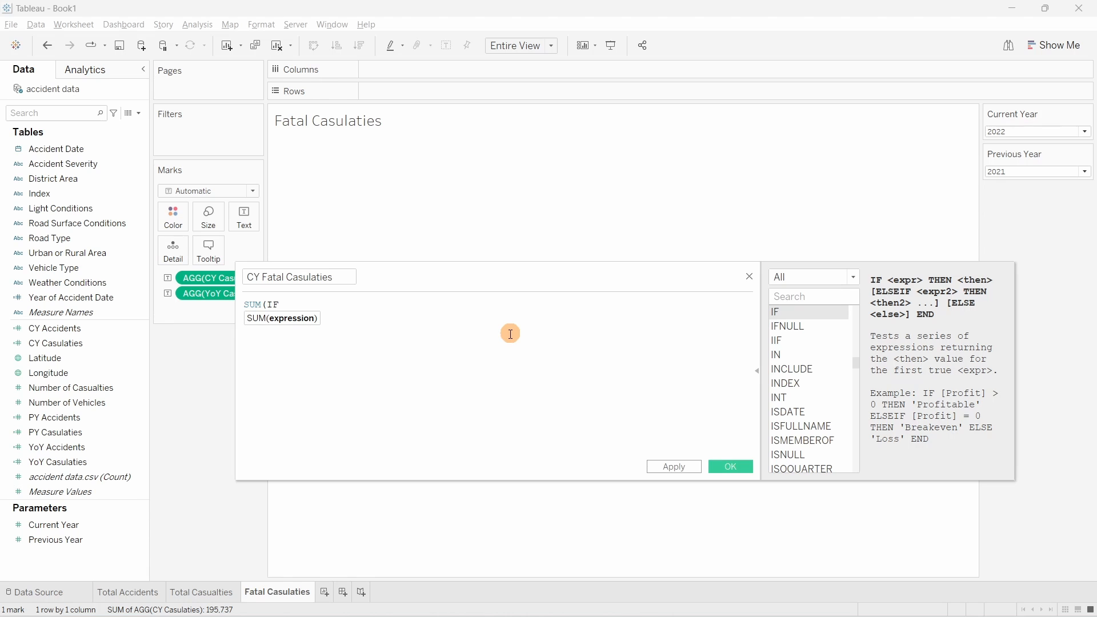
{"action": "type", "text": "a"}
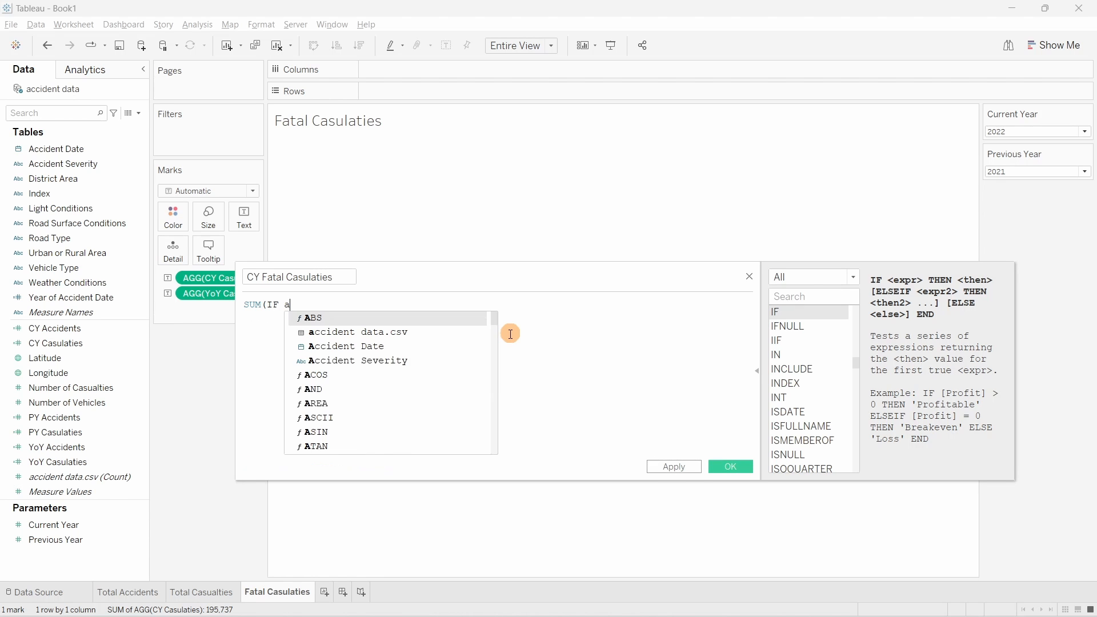
{"action": "type", "text": "cci"}
{"action": "left_click", "coordinate": [397, 347]}
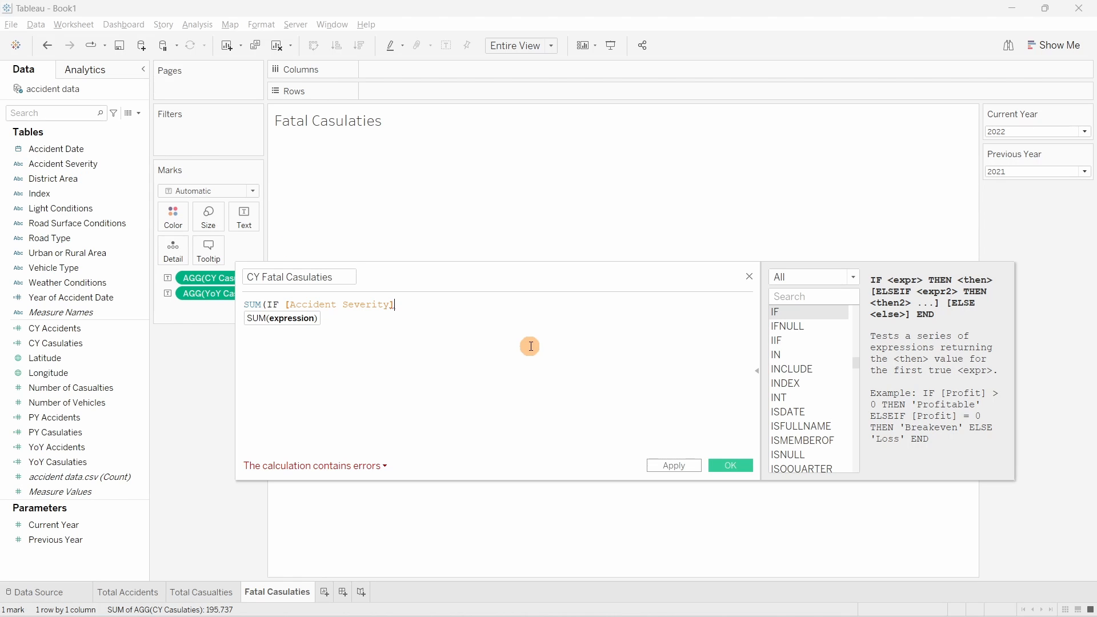
{"action": "type", "text": "='Fat"}
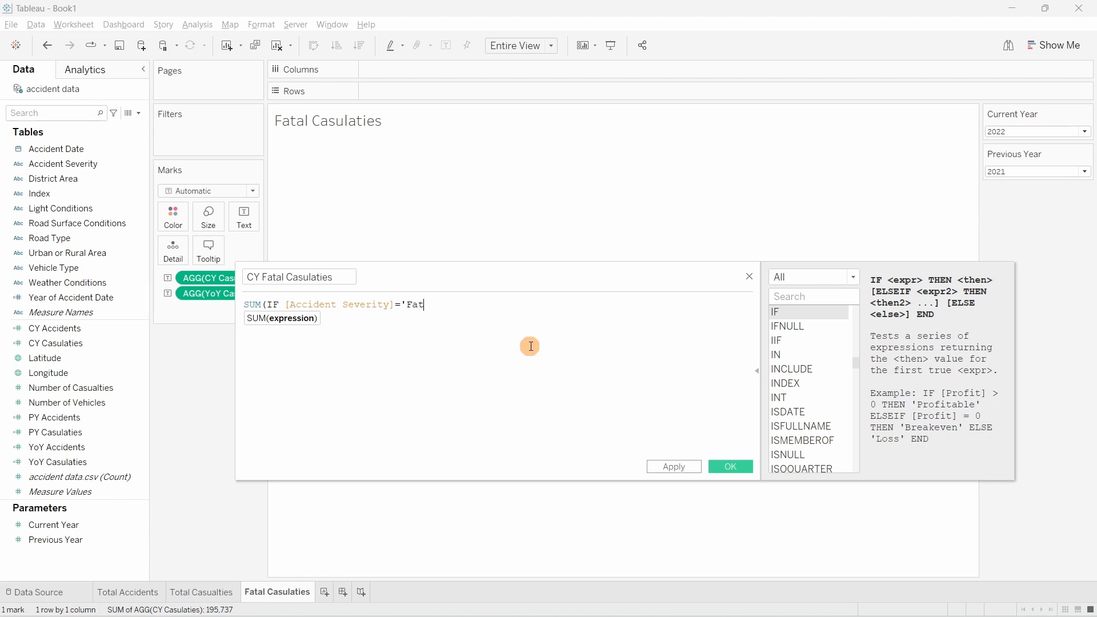
{"action": "type", "text": "al'"}
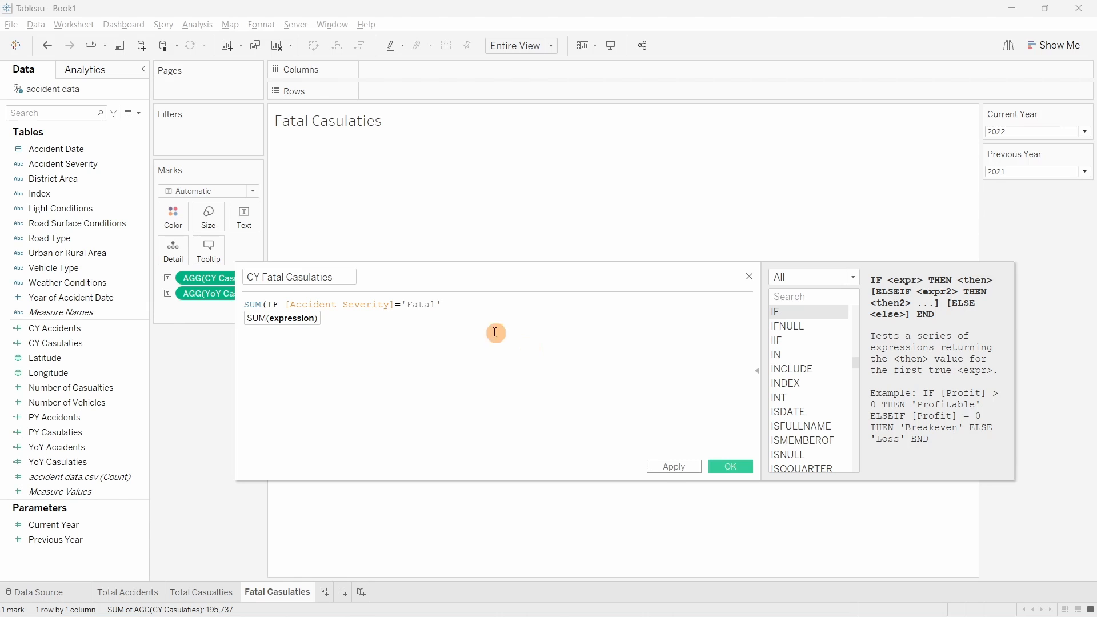
{"action": "mouse_move", "coordinate": [405, 306]}
{"action": "left_mouse_down"}
{"action": "mouse_move", "coordinate": [443, 312]}
{"action": "mouse_move", "coordinate": [426, 309]}
{"action": "left_mouse_up"}
{"action": "left_click", "coordinate": [446, 308]}
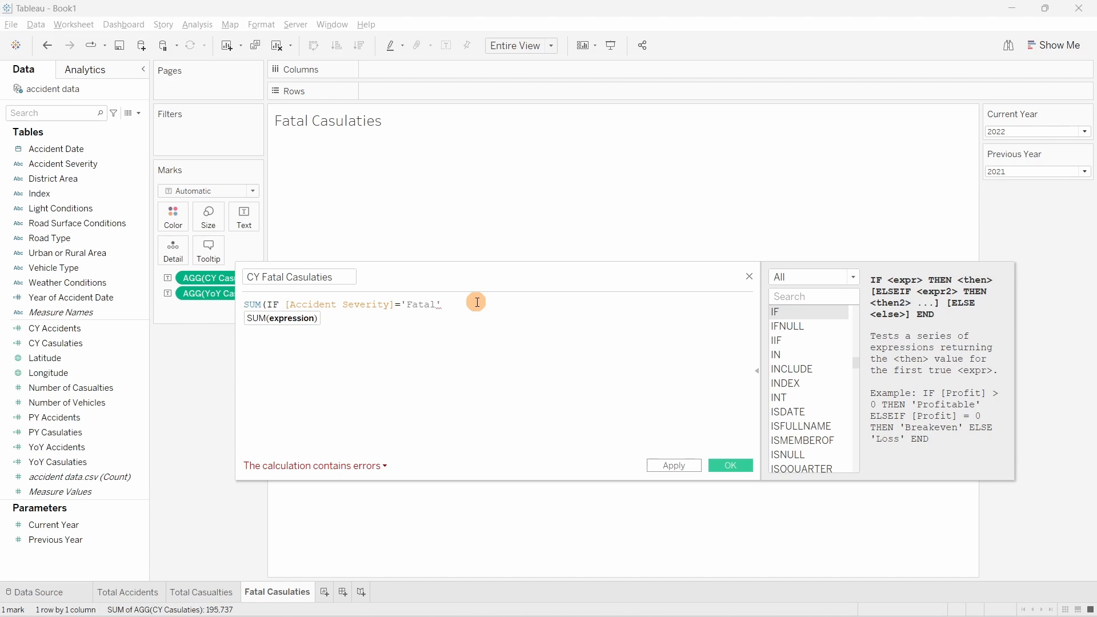
Step: Add the year condition and YEAR([Accident Date] = [Current Year] on the formula's second line
{"action": "key", "text": "Return"}
{"action": "type", "text": "and"}
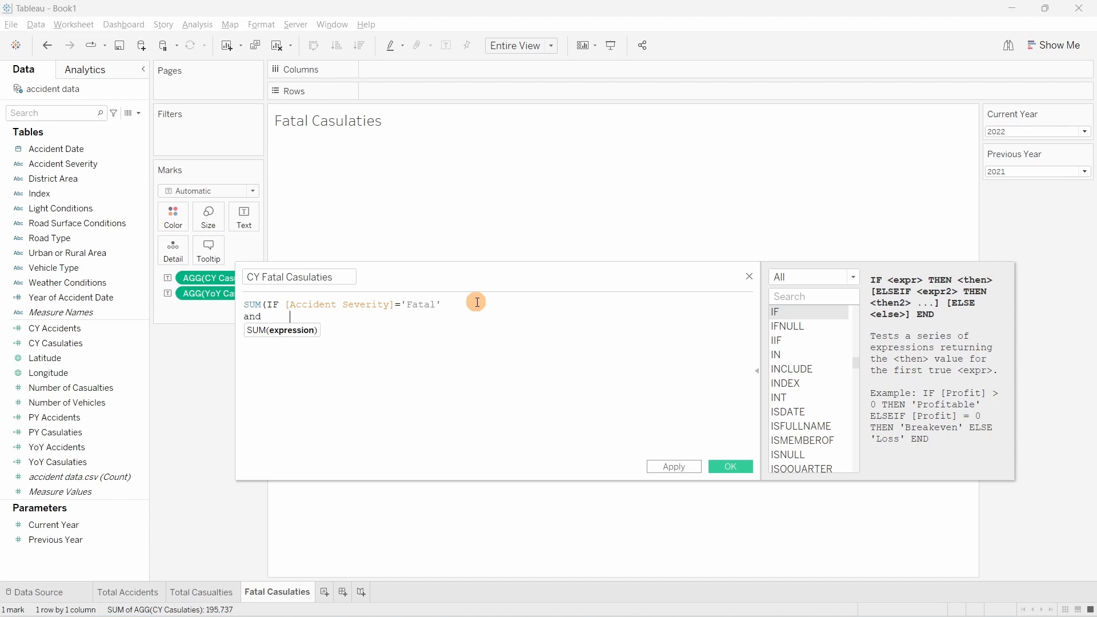
{"action": "type", "text": "     /"}
{"action": "key", "text": "BackSpace"}
{"action": "key", "text": "BackSpace"}
{"action": "key", "text": "BackSpace"}
{"action": "type", "text": "yea"}
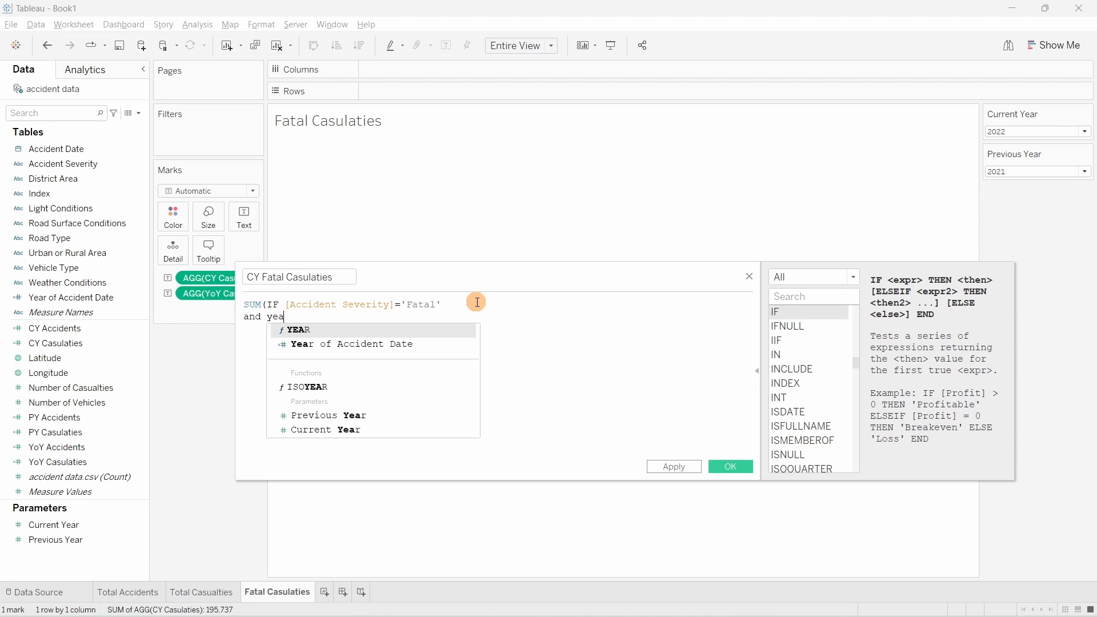
{"action": "key", "text": "Return"}
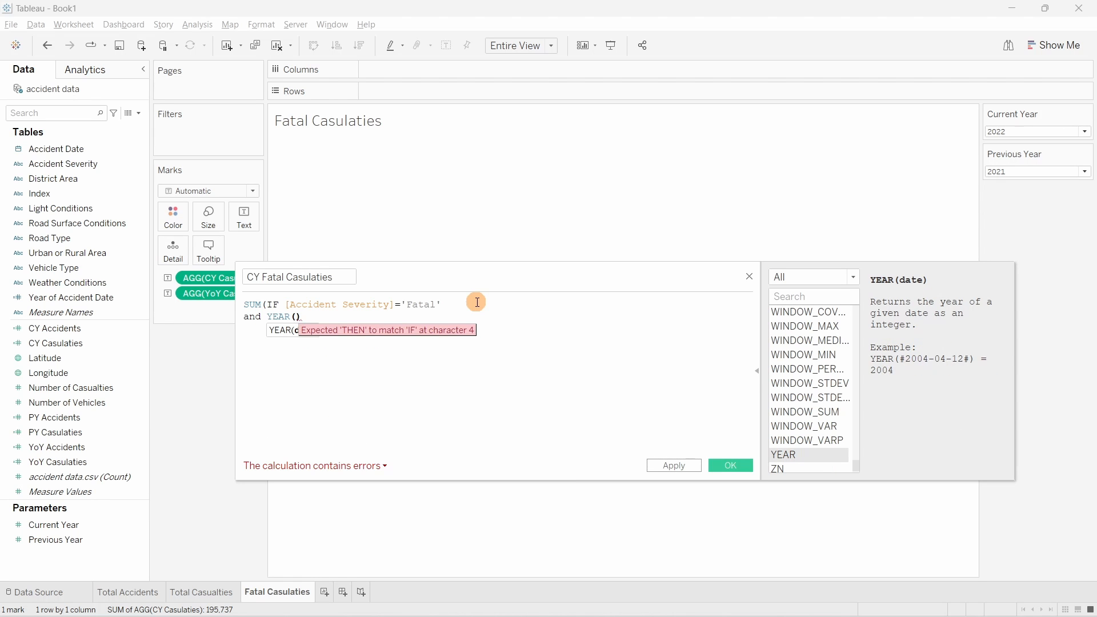
{"action": "type", "text": "acc"}
{"action": "key", "text": "Return"}
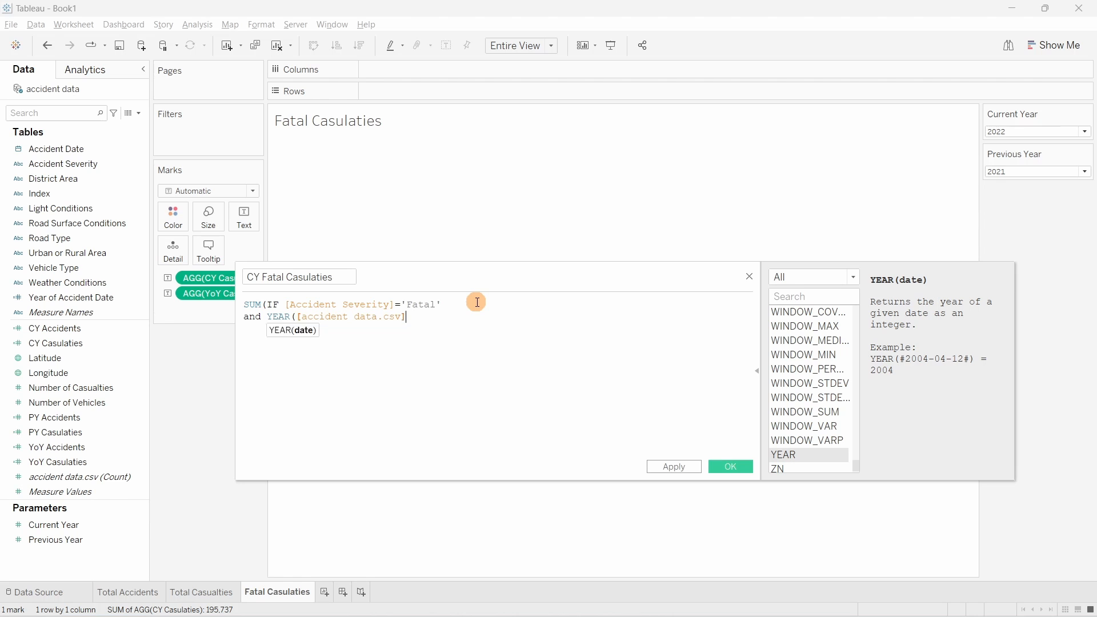
{"action": "key", "text": "BackSpace"}
{"action": "key", "text": "BackSpace"}
{"action": "key", "text": "BackSpace"}
{"action": "key", "text": "BackSpace"}
{"action": "key", "text": "BackSpace"}
{"action": "key", "text": "BackSpace"}
{"action": "type", "text": "e"}
{"action": "key", "text": "Return"}
{"action": "type", "text": "[Cur"}
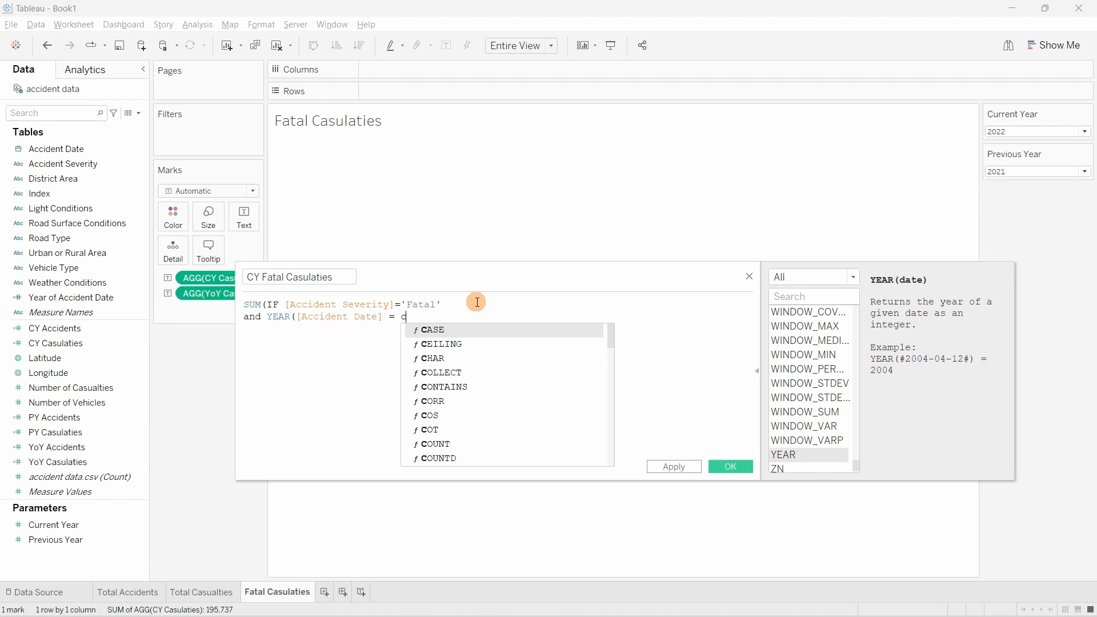
{"action": "key", "text": "Return"}
Step: End the formula with THEN [Number of Casualties] END ) on a third line and check the calculation's error details
{"action": "key", "text": "Return"}
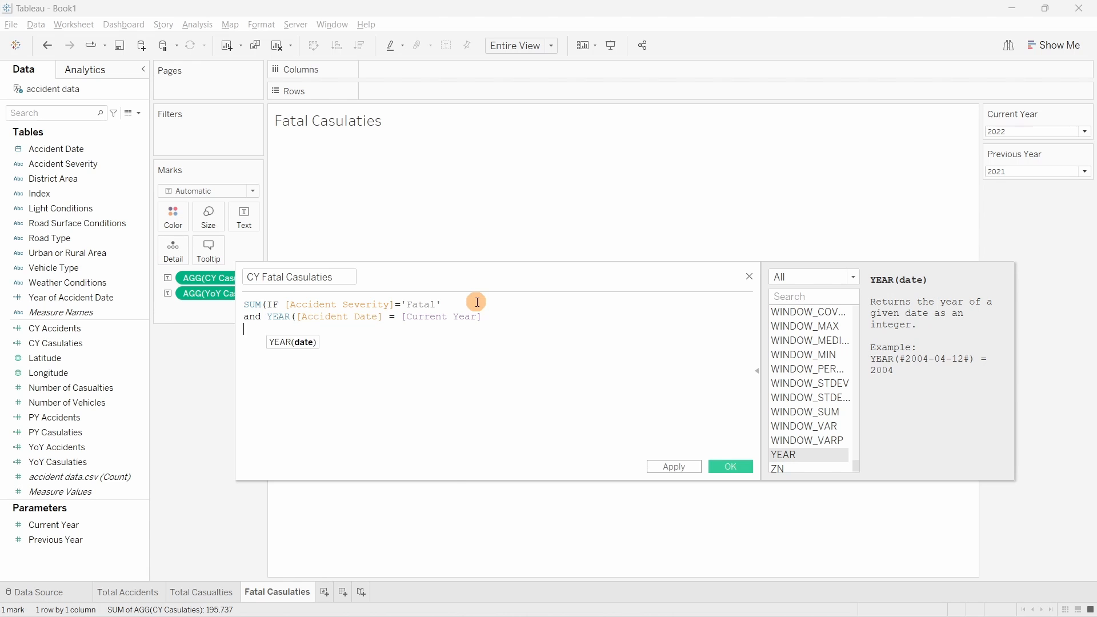
{"action": "type", "text": "THEN"}
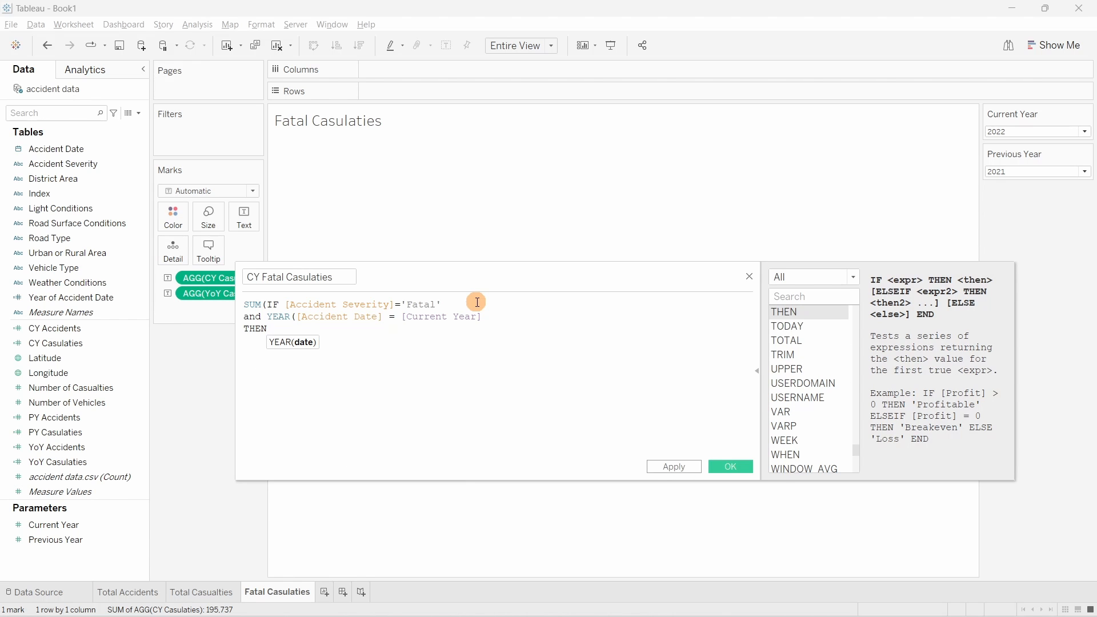
{"action": "type", "text": " num"}
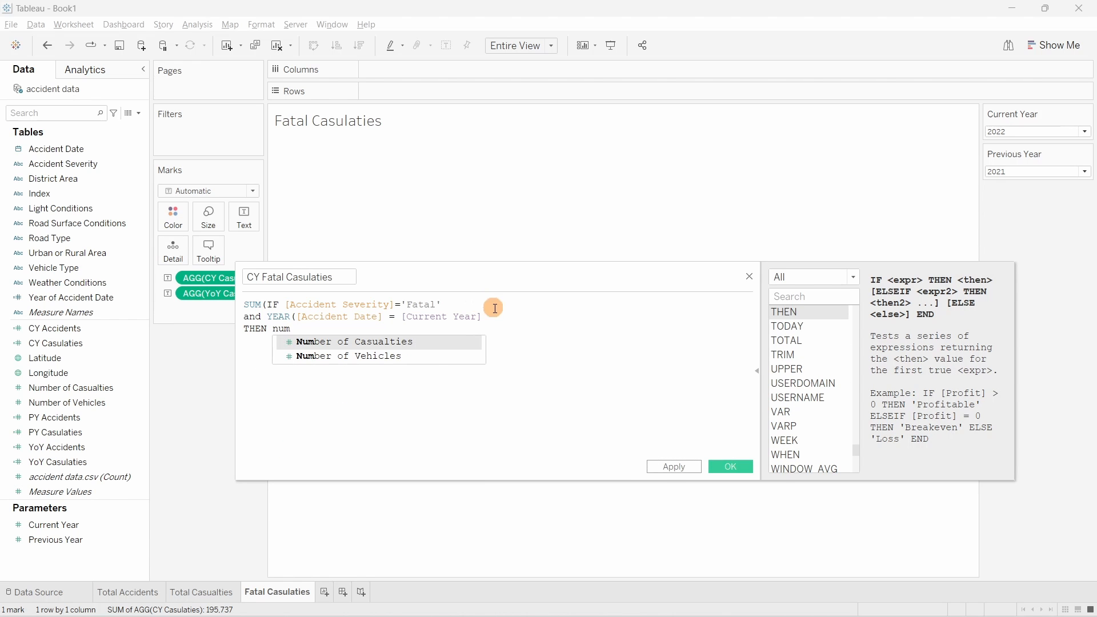
{"action": "left_click", "coordinate": [389, 342]}
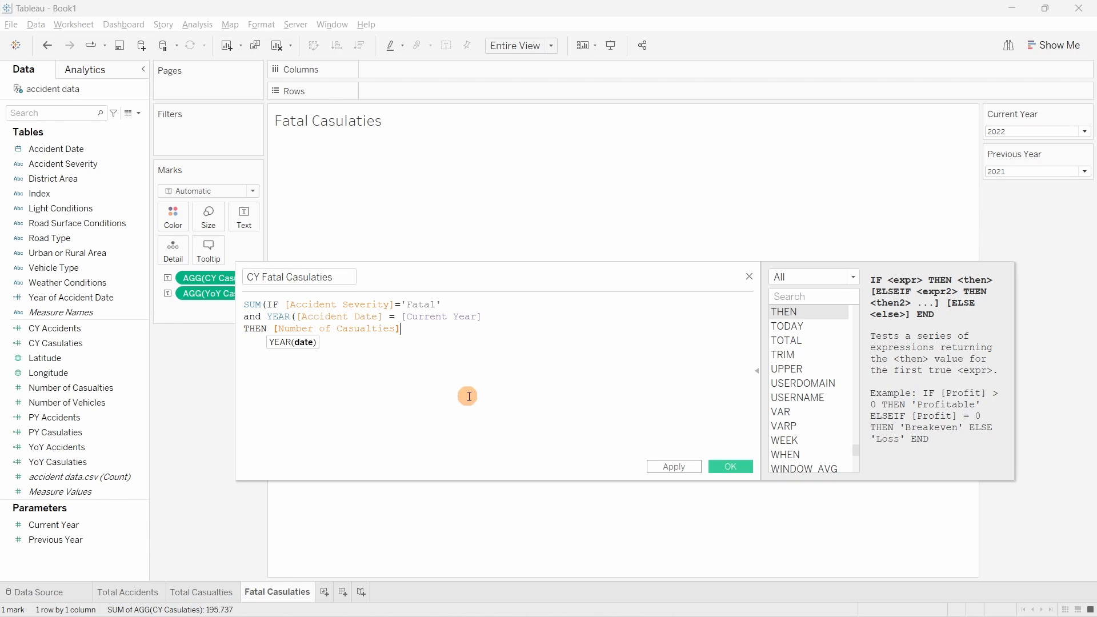
{"action": "type", "text": "END"}
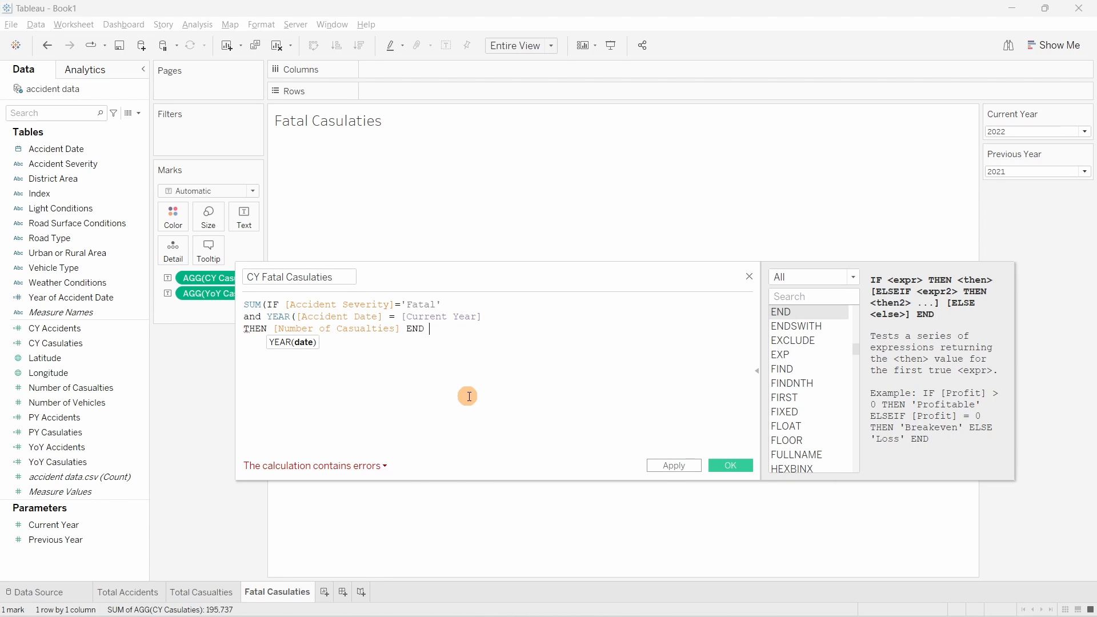
{"action": "type", "text": " )"}
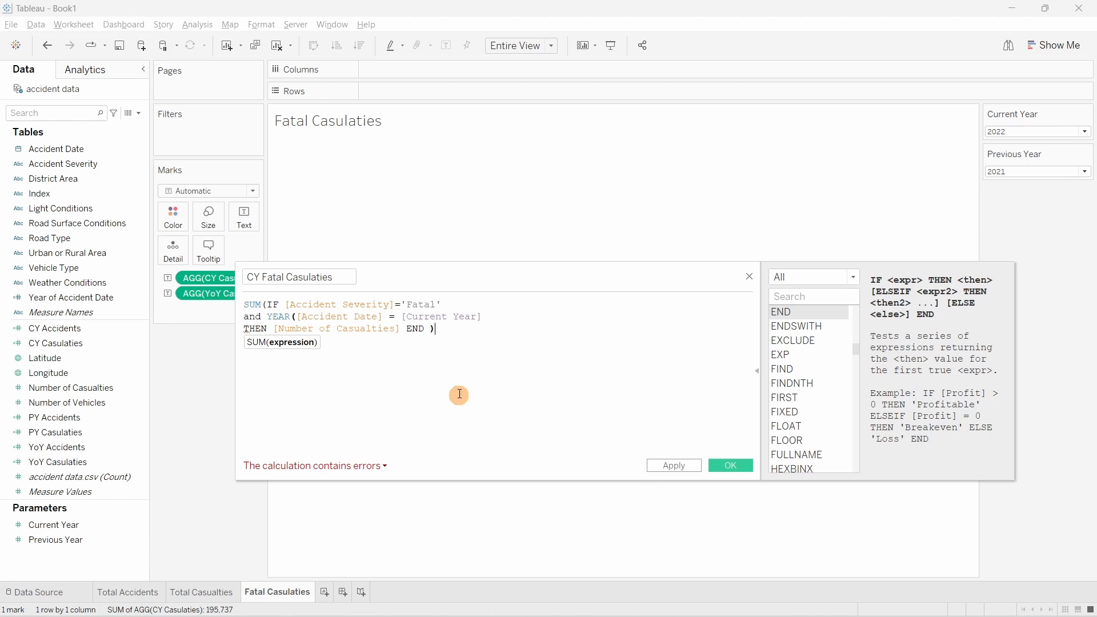
{"action": "left_click", "coordinate": [347, 472]}
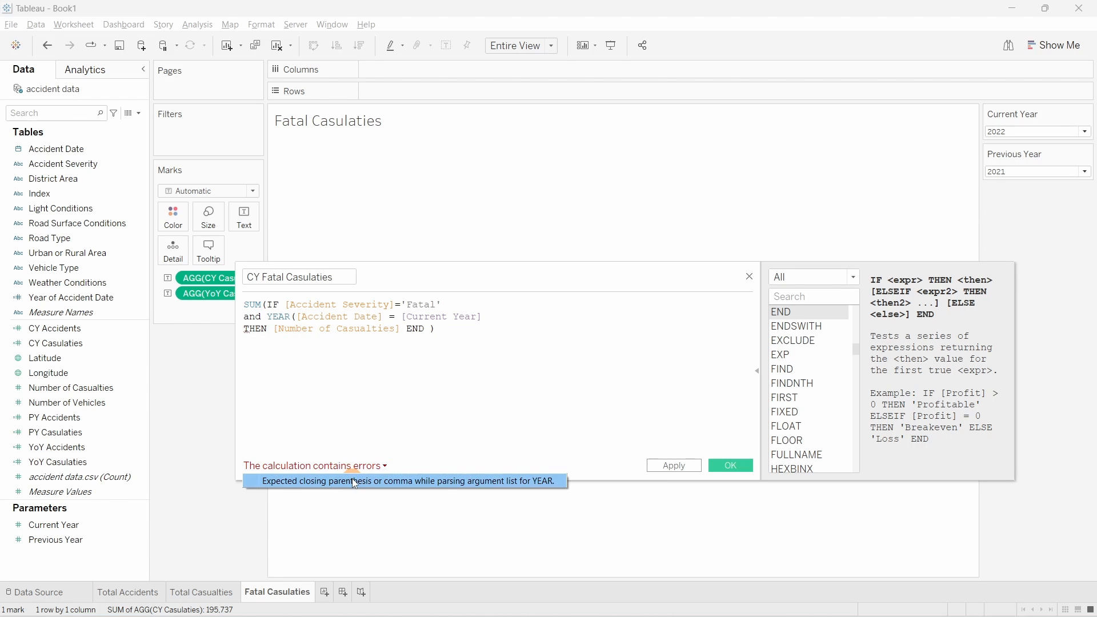
{"action": "left_click", "coordinate": [337, 481]}
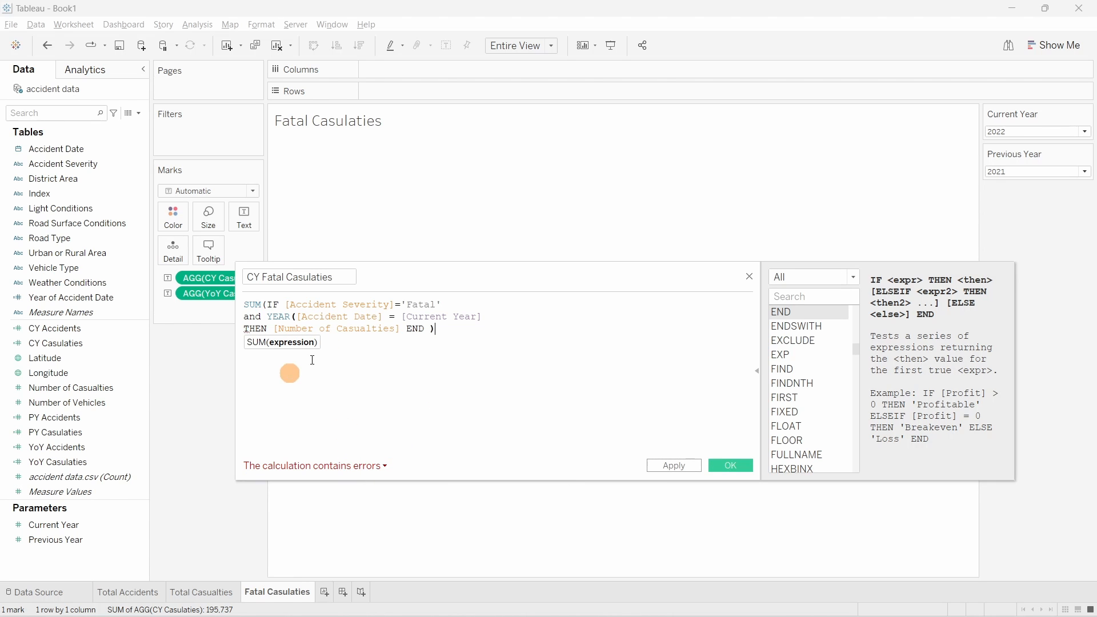
Step: Add the missing closing parenthesis after [Accident Date] in the YEAR function and save the CY Fatal Casulaties calculation
{"action": "left_click", "coordinate": [381, 317]}
{"action": "type", "text": ")"}
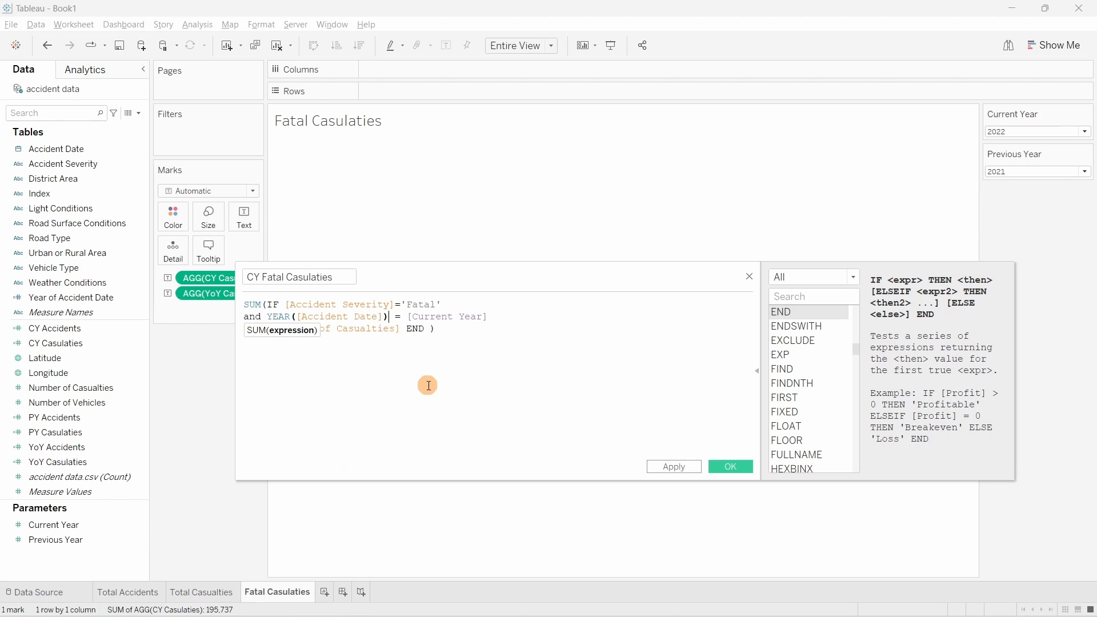
{"action": "left_click", "coordinate": [429, 386]}
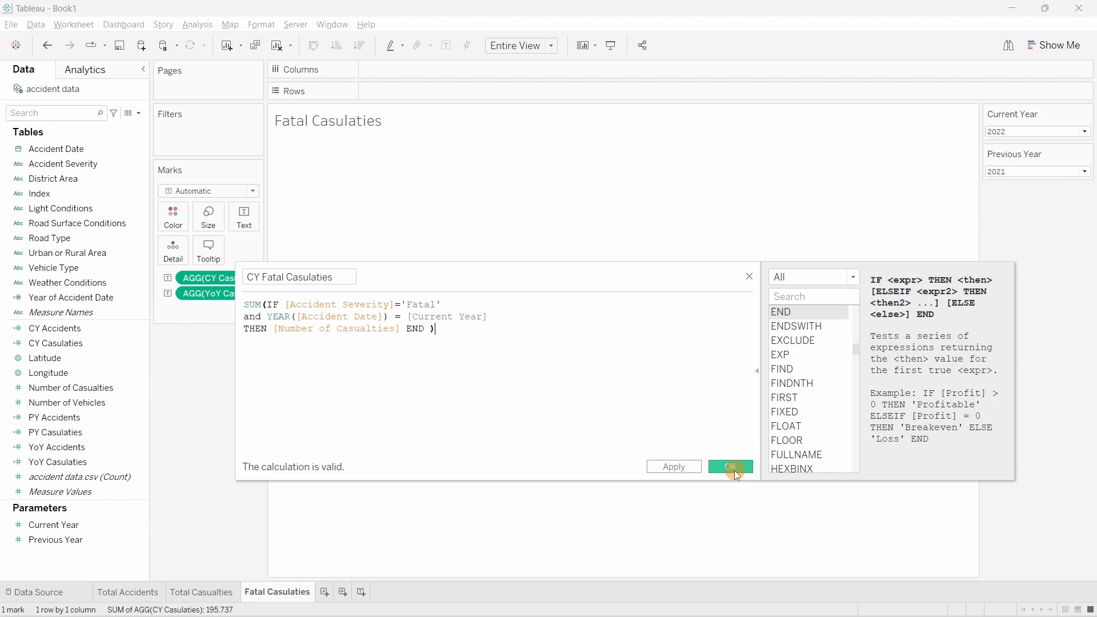
{"action": "left_click", "coordinate": [735, 469]}
Step: Replace the CY Casulaties measure on the Marks card with CY Fatal Casulaties
{"action": "left_click_drag", "start_coordinate": [69, 358], "coordinate": [216, 286]}
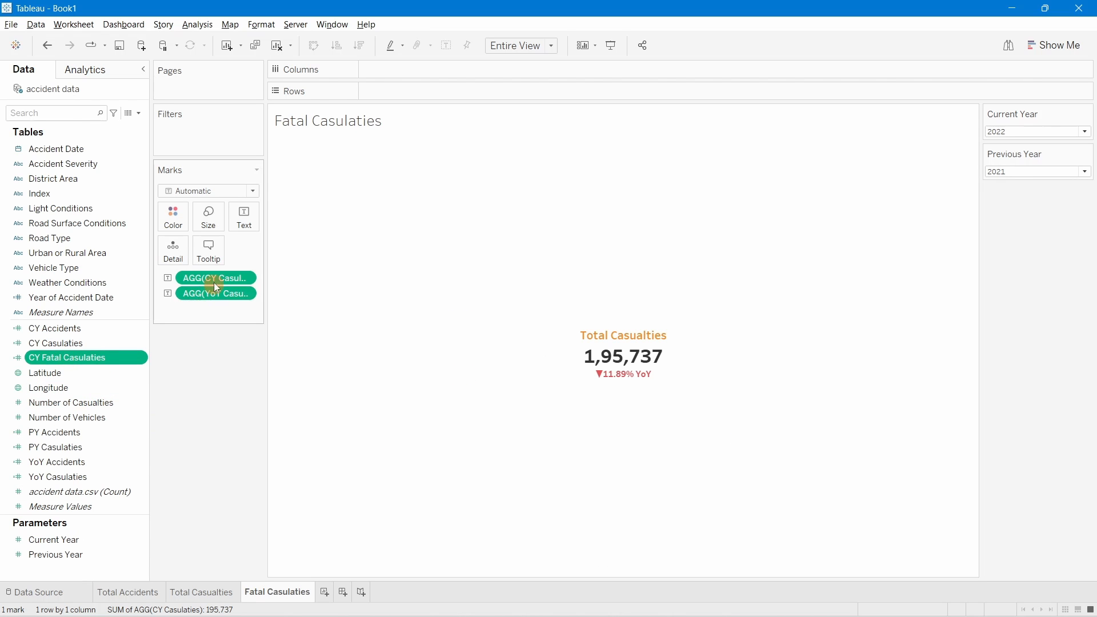
{"action": "left_click_drag", "start_coordinate": [80, 357], "coordinate": [241, 283]}
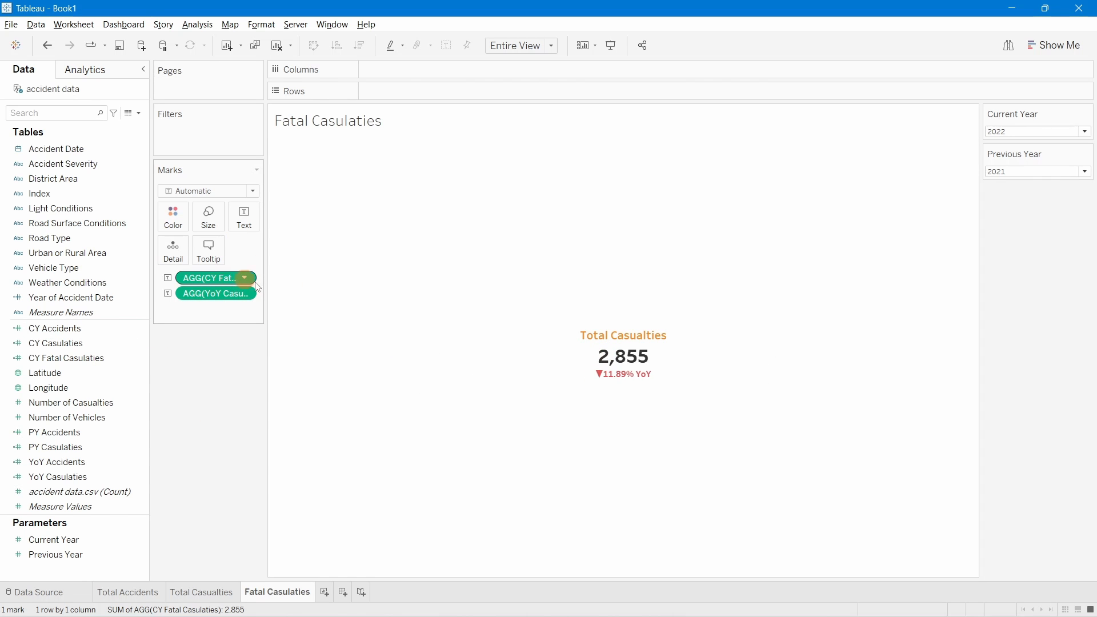
{"action": "mouse_move", "coordinate": [606, 360]}
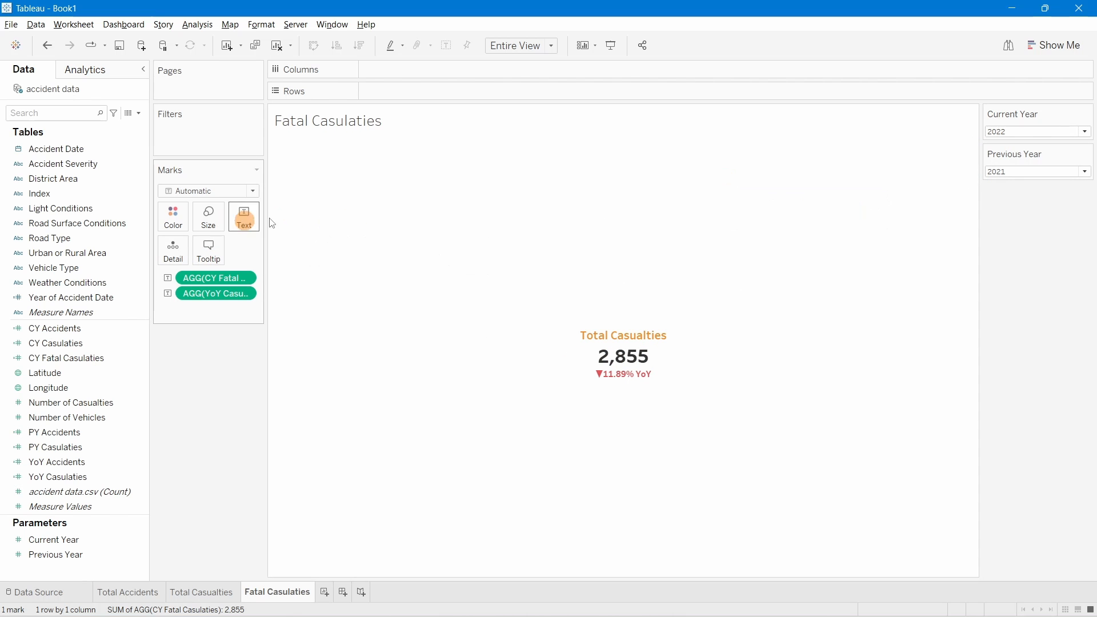
Step: Change the KPI text label's heading to Fatal Casualties and apply it
{"action": "left_click", "coordinate": [245, 217]}
{"action": "left_click", "coordinate": [345, 246]}
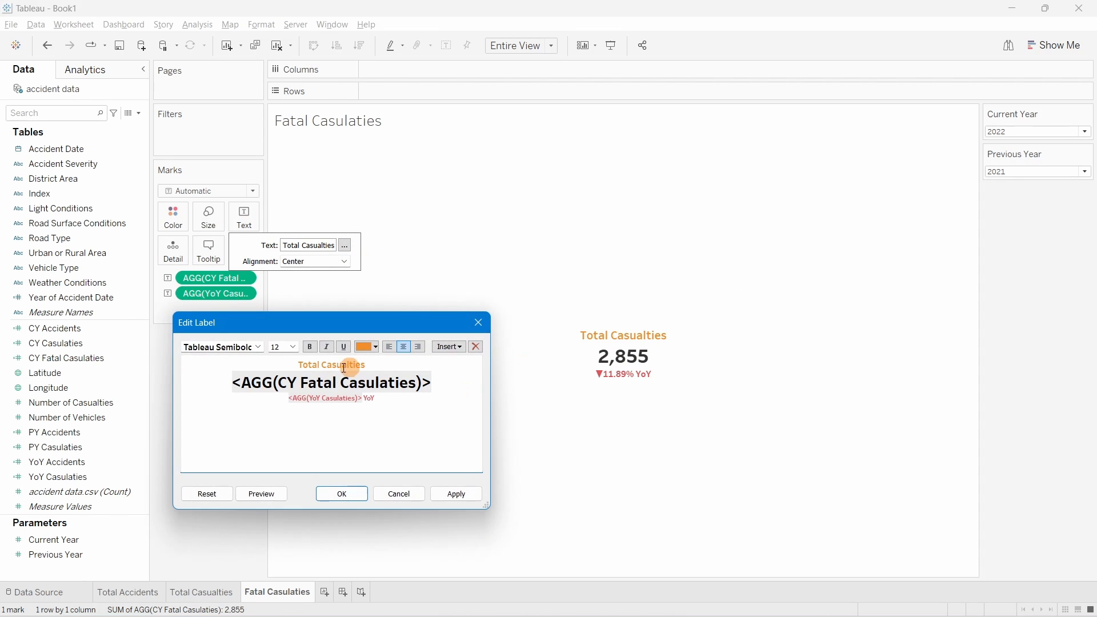
{"action": "left_click_drag", "start_coordinate": [319, 365], "coordinate": [302, 366]}
{"action": "type", "text": "F"}
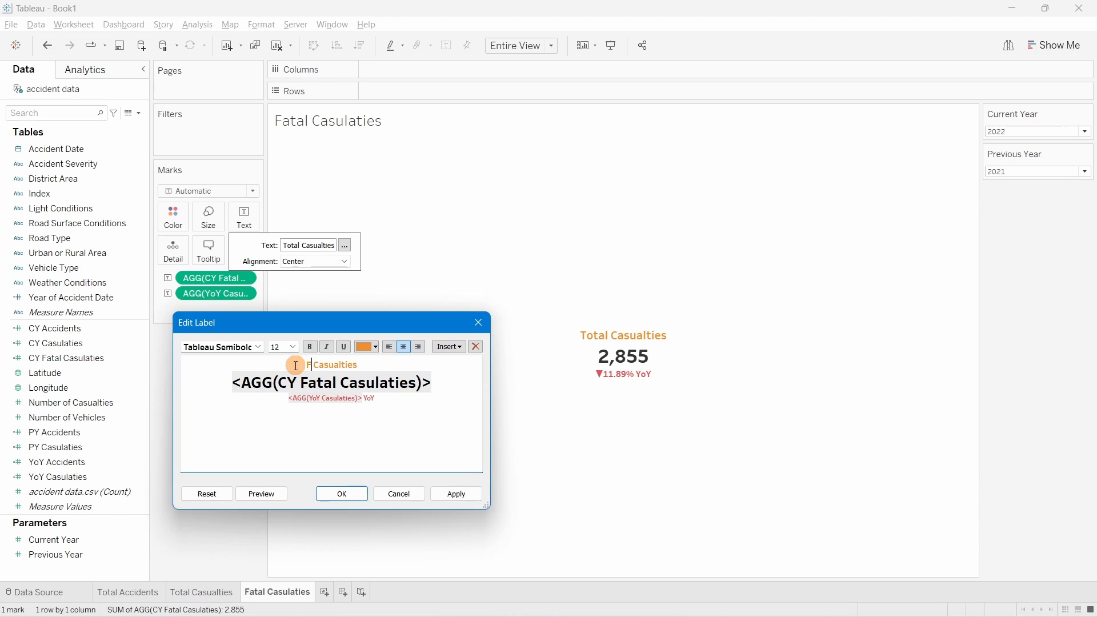
{"action": "type", "text": "atal"}
{"action": "left_click", "coordinate": [456, 494]}
{"action": "left_click", "coordinate": [365, 495]}
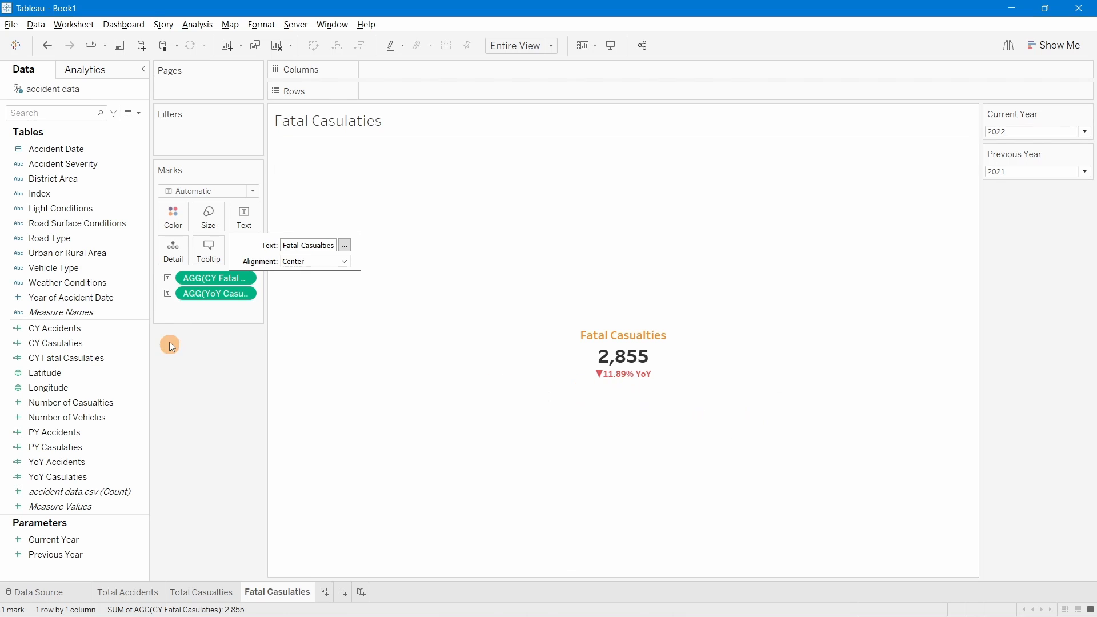
{"action": "left_click", "coordinate": [203, 358]}
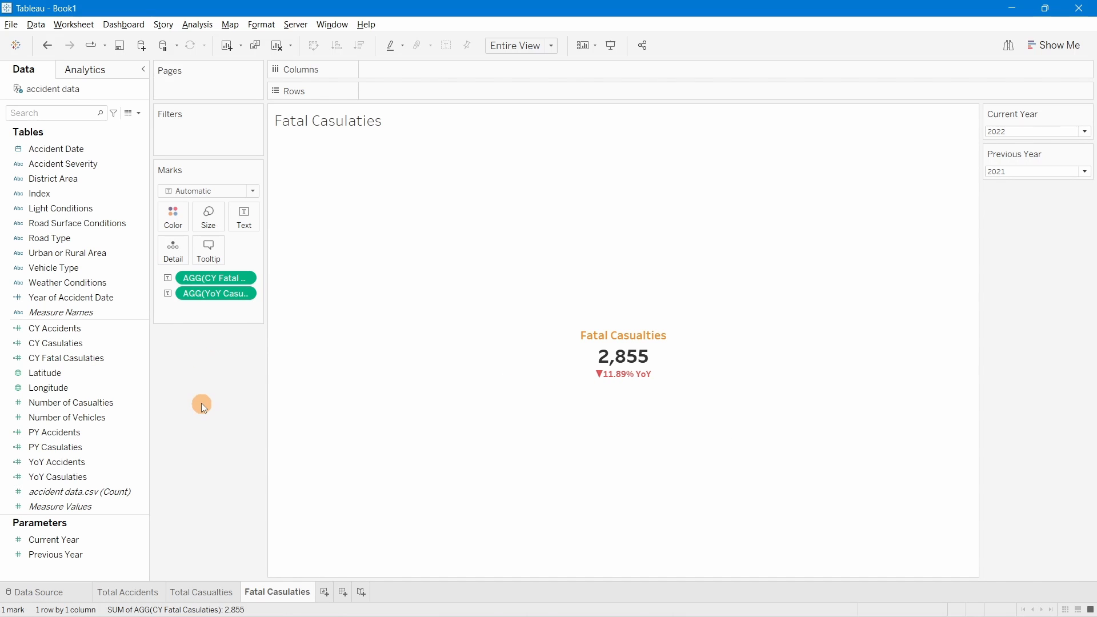
Step: Duplicate the CY Fatal Casulaties field and name the copy PY Fatal Casulaties
{"action": "left_click", "coordinate": [60, 360]}
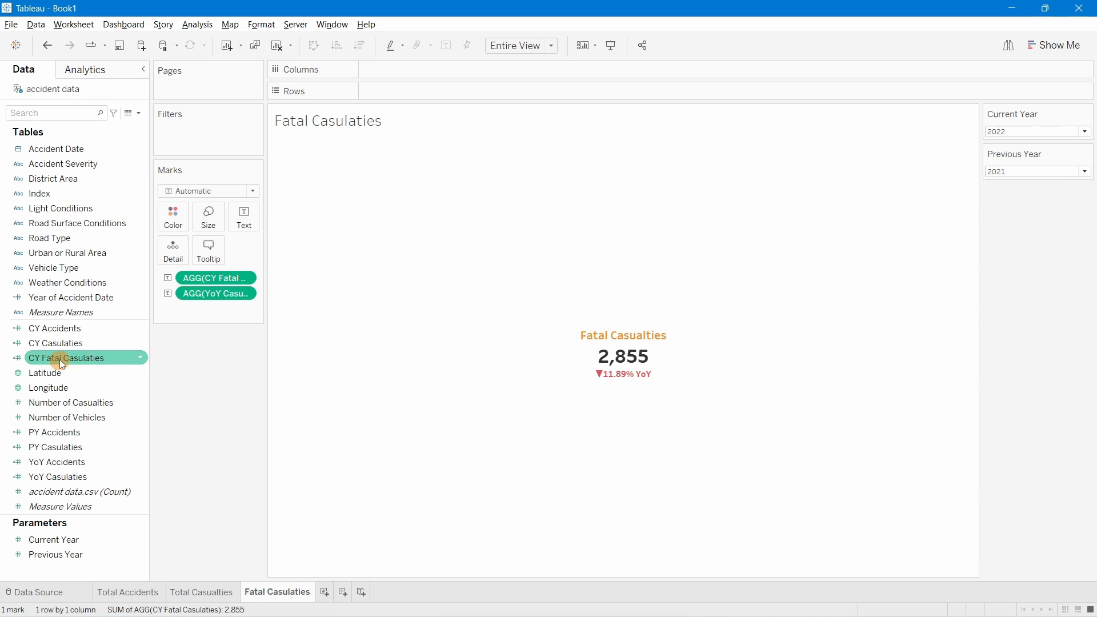
{"action": "right_click", "coordinate": [60, 360]}
{"action": "left_click", "coordinate": [109, 170]}
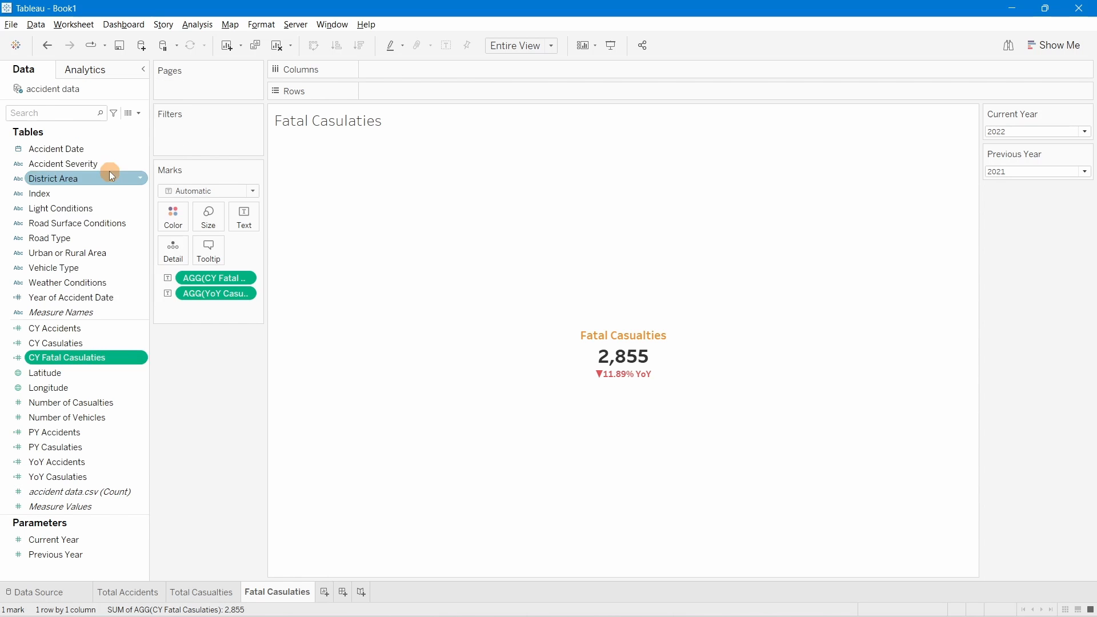
{"action": "right_click", "coordinate": [97, 369]}
{"action": "left_click", "coordinate": [123, 160]}
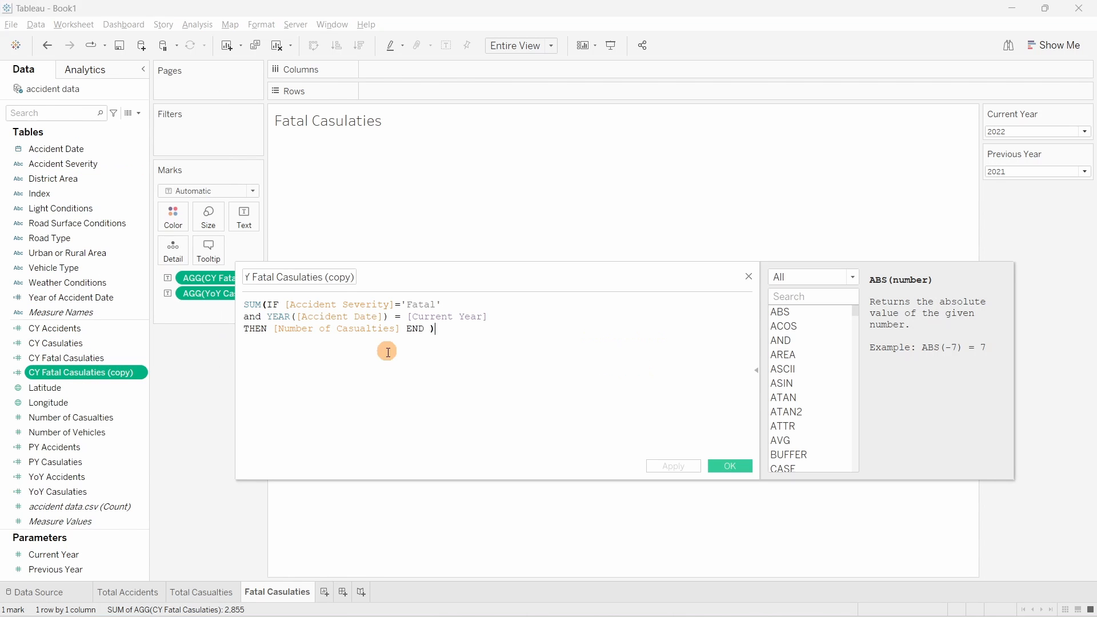
{"action": "left_click", "coordinate": [351, 277]}
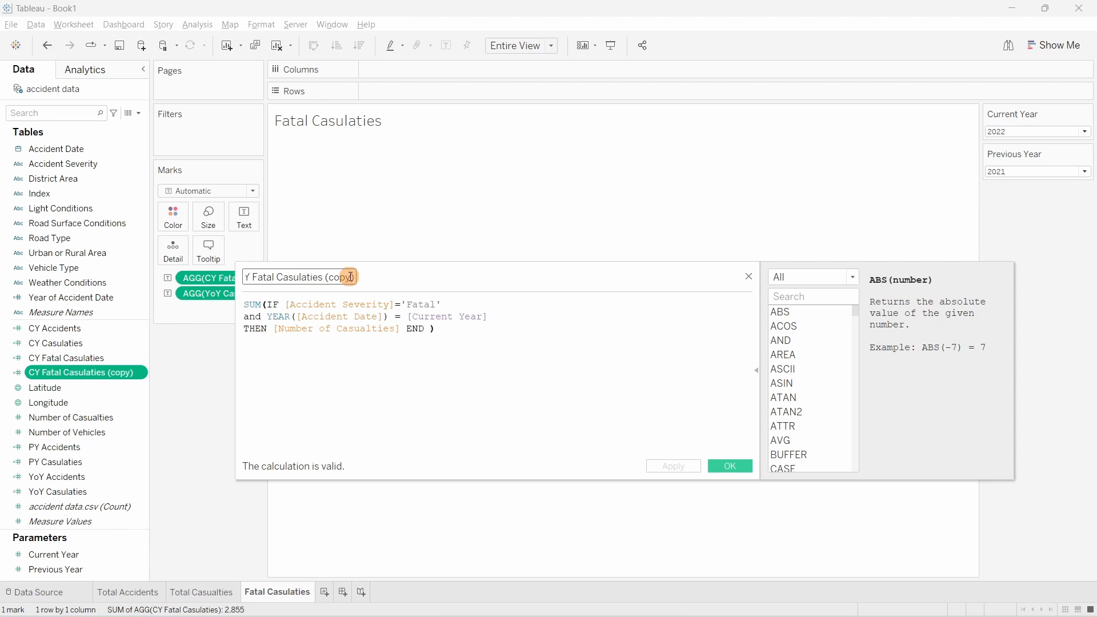
{"action": "left_click_drag", "start_coordinate": [355, 277], "coordinate": [326, 277]}
{"action": "key", "text": "BackSpace"}
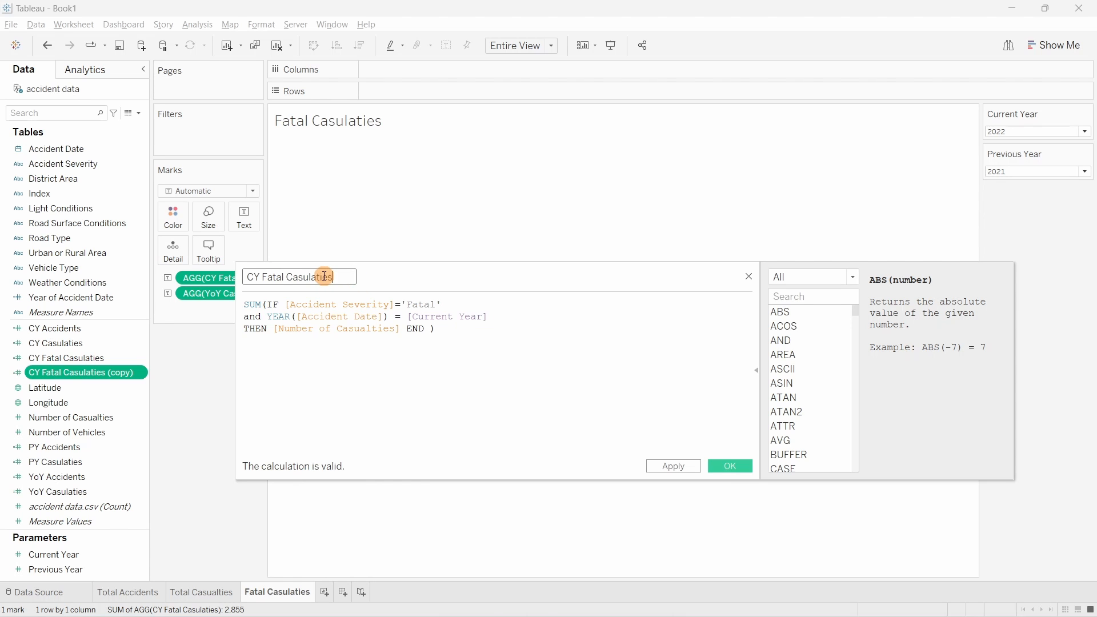
{"action": "left_click", "coordinate": [255, 277]}
{"action": "key", "text": "BackSpace"}
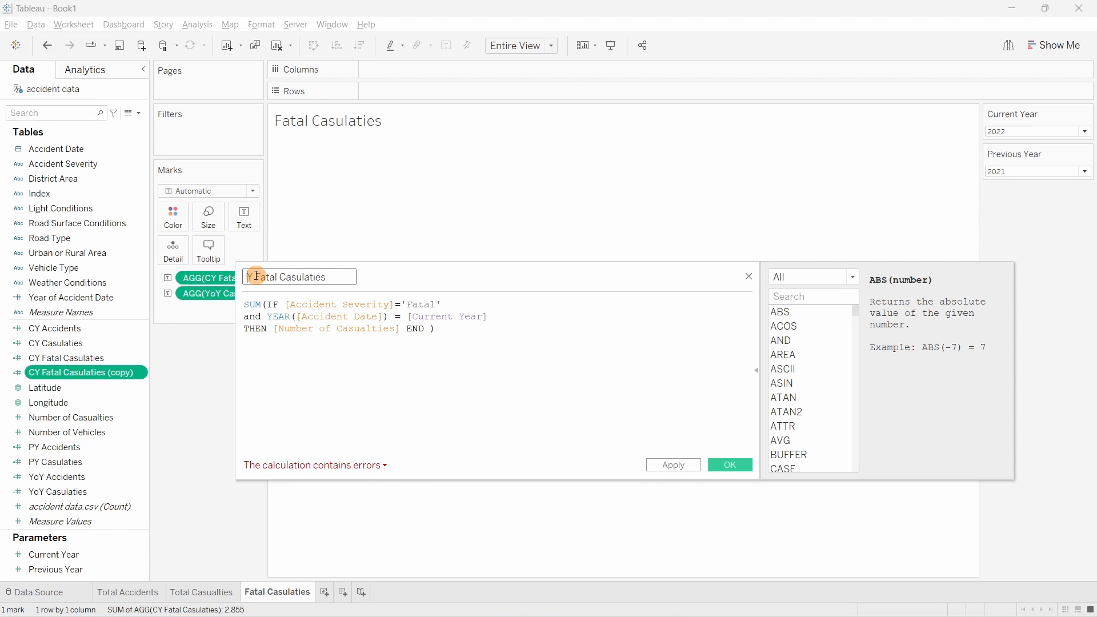
{"action": "type", "text": "P"}
Step: Replace [Current Year] with [Previous Year] in the PY Fatal Casulaties formula and save the calculation
{"action": "left_click_drag", "start_coordinate": [488, 317], "coordinate": [409, 317]}
{"action": "type", "text": "pre"}
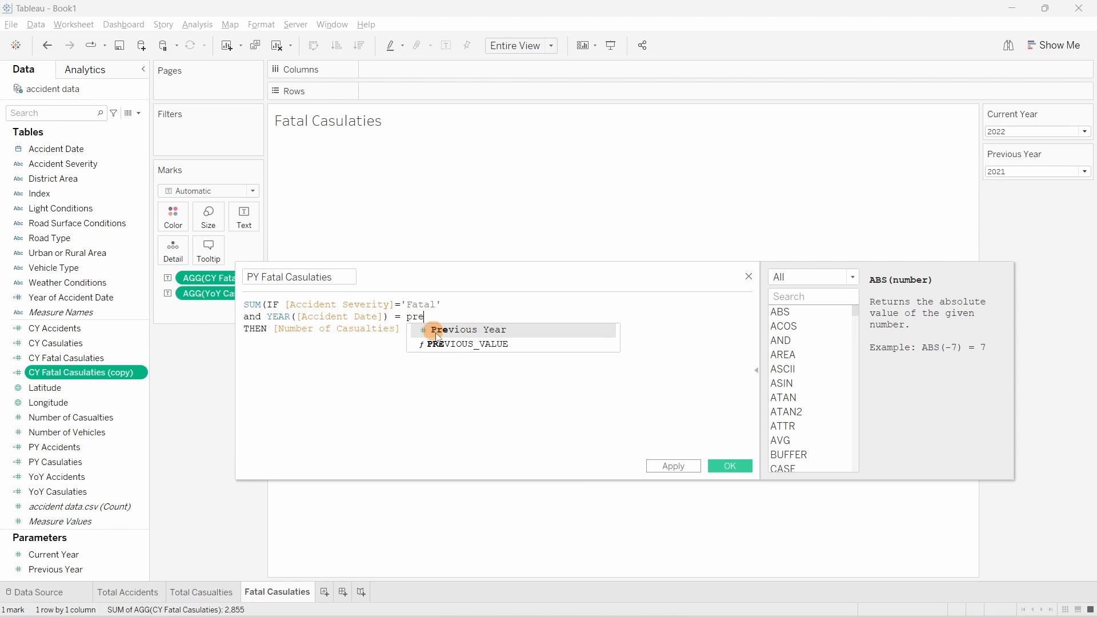
{"action": "key", "text": "Return"}
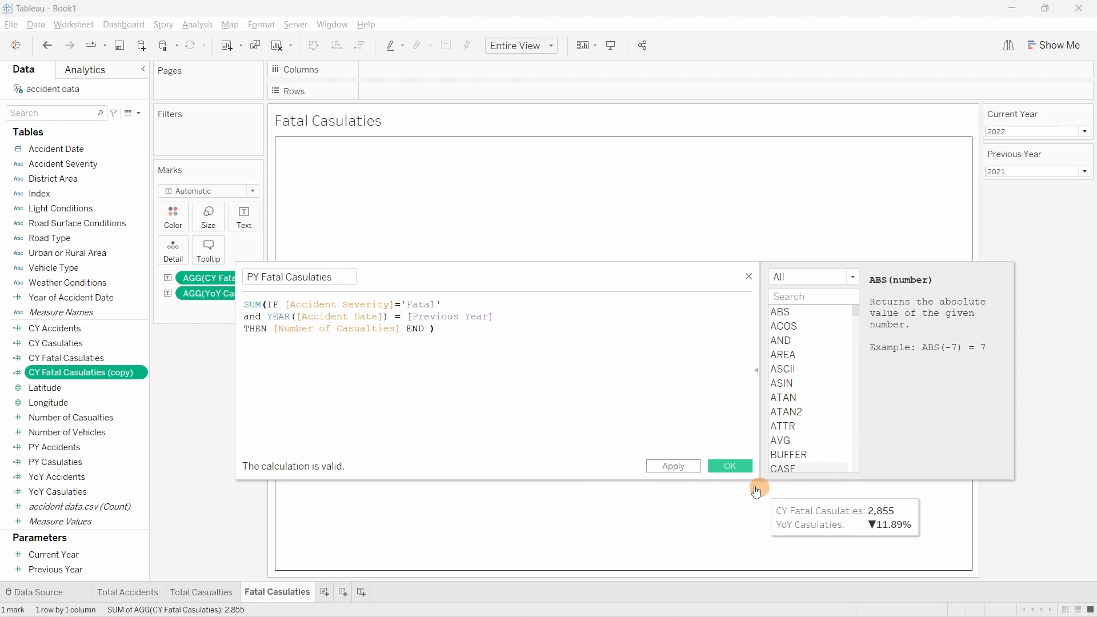
{"action": "left_click", "coordinate": [719, 468]}
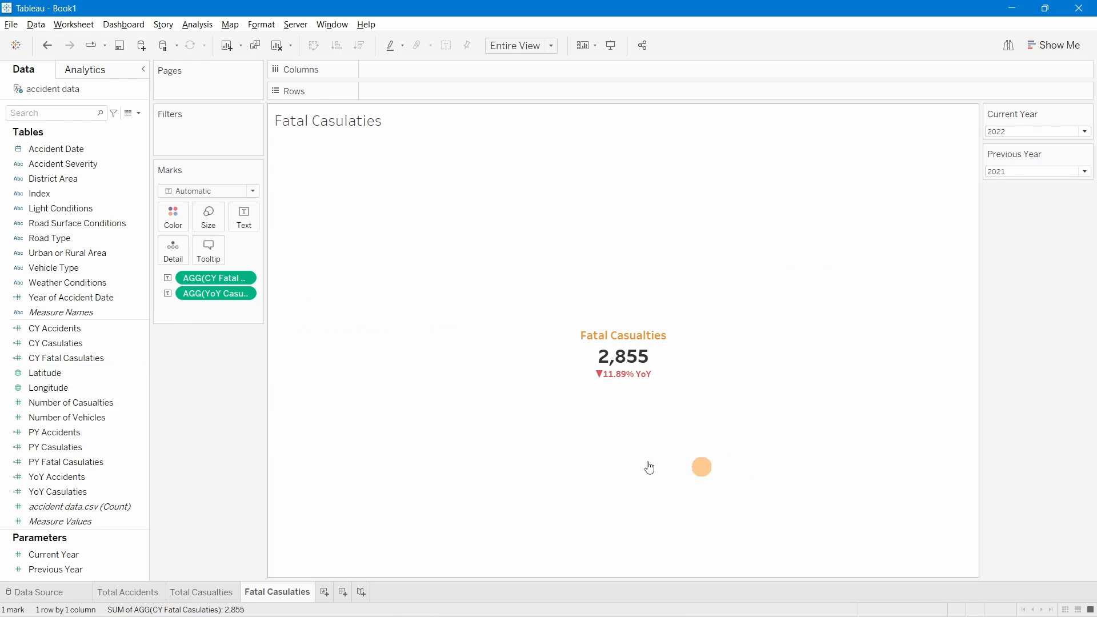
Step: Duplicate the YoY Casulaties field and name the copy YoY Fatal Casulaties
{"action": "right_click", "coordinate": [75, 493]}
{"action": "left_click", "coordinate": [117, 299]}
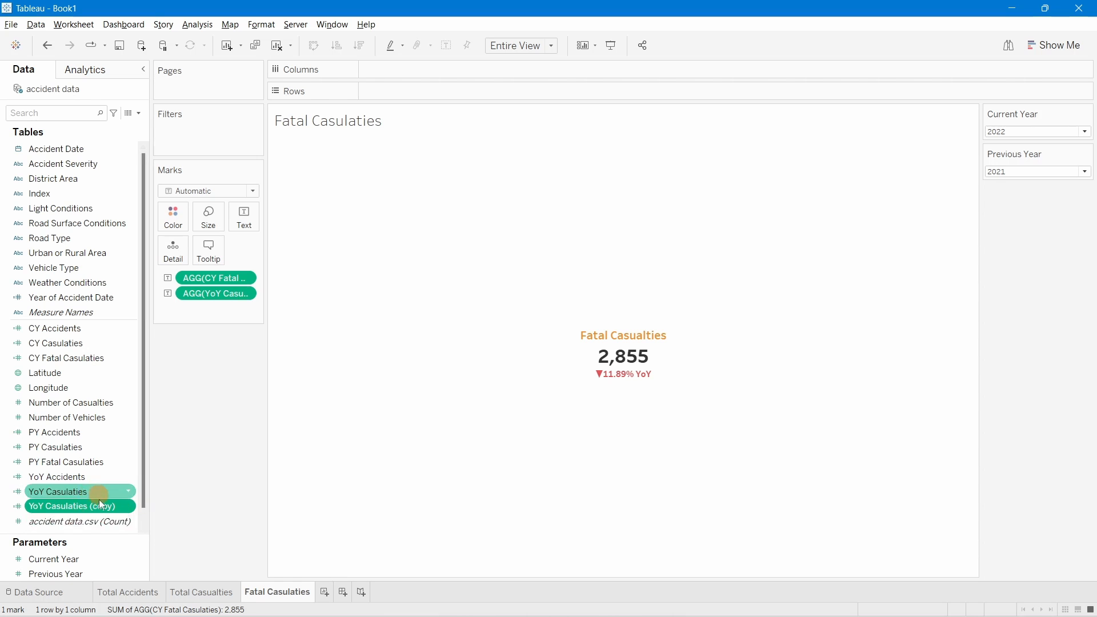
{"action": "left_click", "coordinate": [68, 496]}
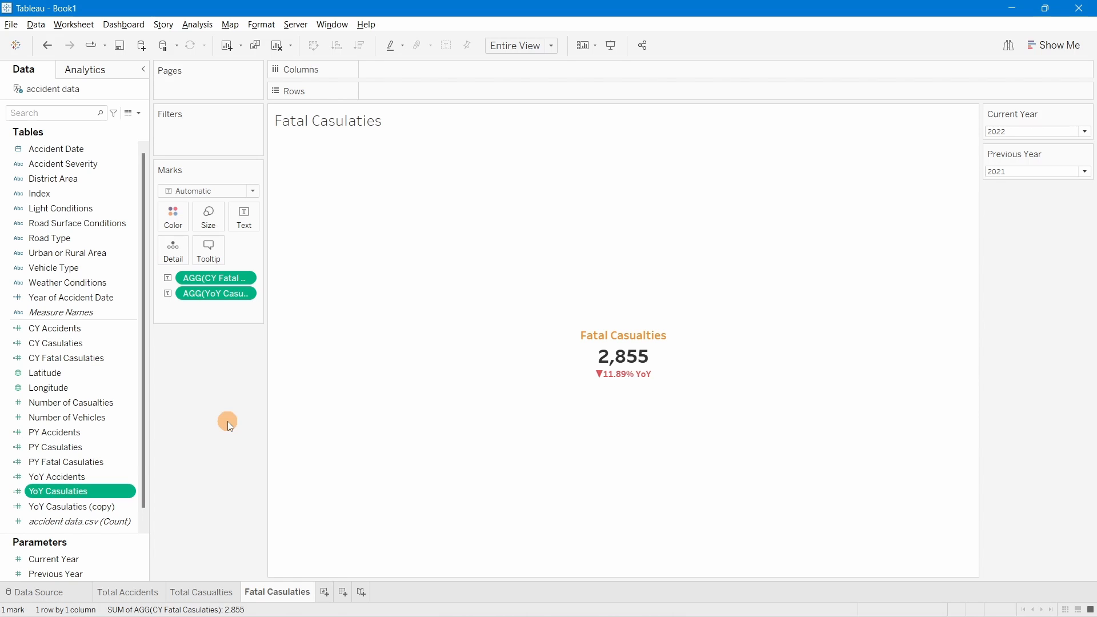
{"action": "right_click", "coordinate": [58, 491]}
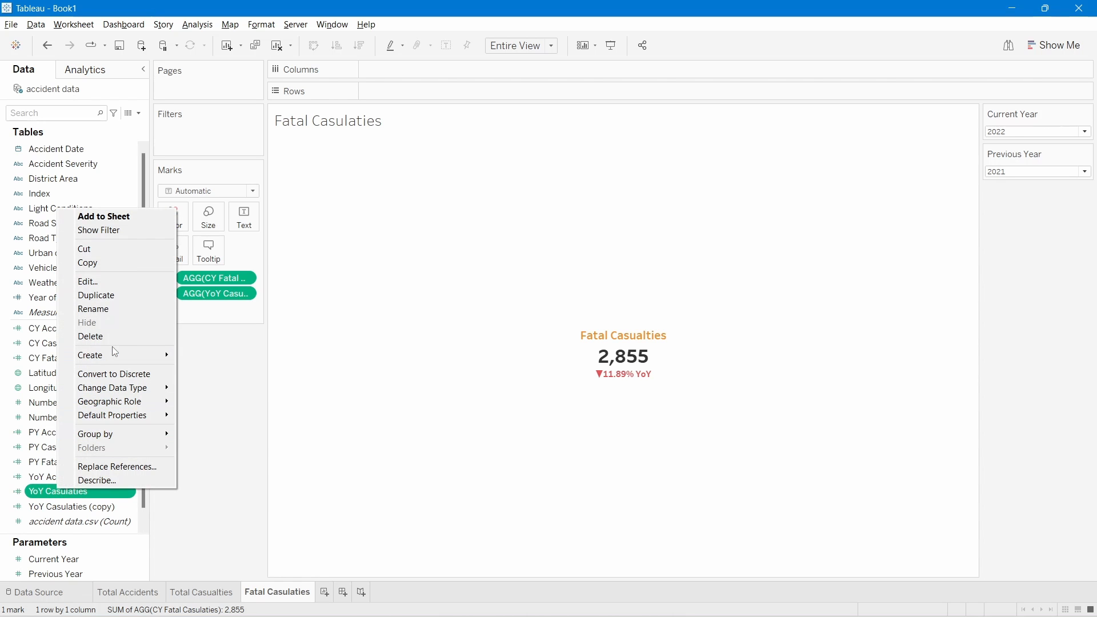
{"action": "right_click", "coordinate": [93, 508]}
{"action": "left_click", "coordinate": [93, 296]}
{"action": "left_click", "coordinate": [359, 279]}
{"action": "key", "text": "BackSpace"}
{"action": "key", "text": "BackSpace"}
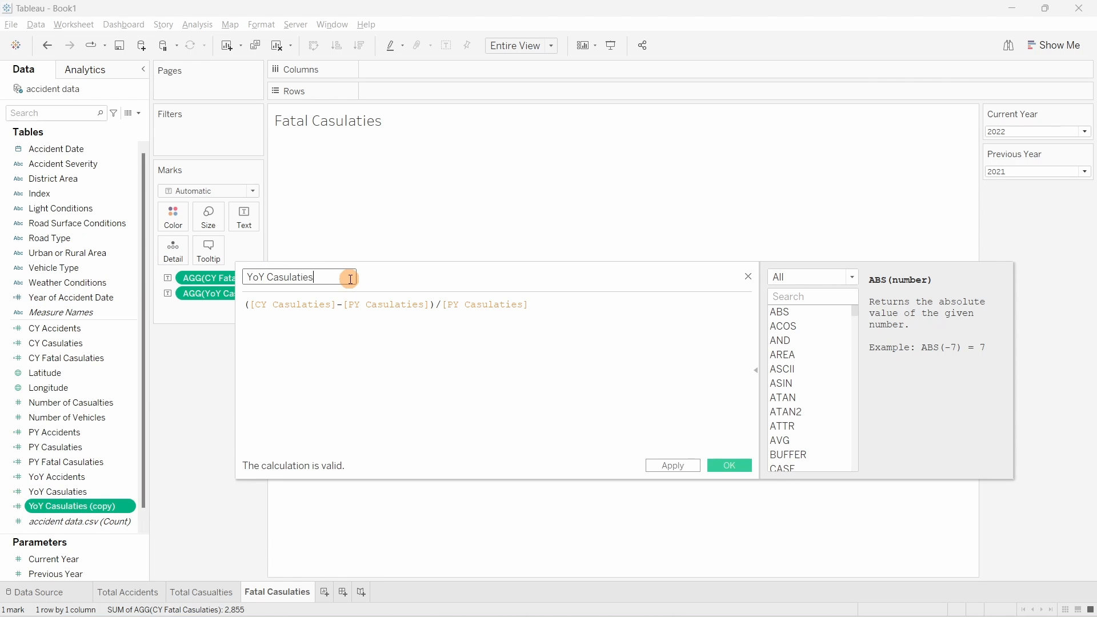
{"action": "left_click", "coordinate": [267, 279]}
{"action": "type", "text": "Fa"}
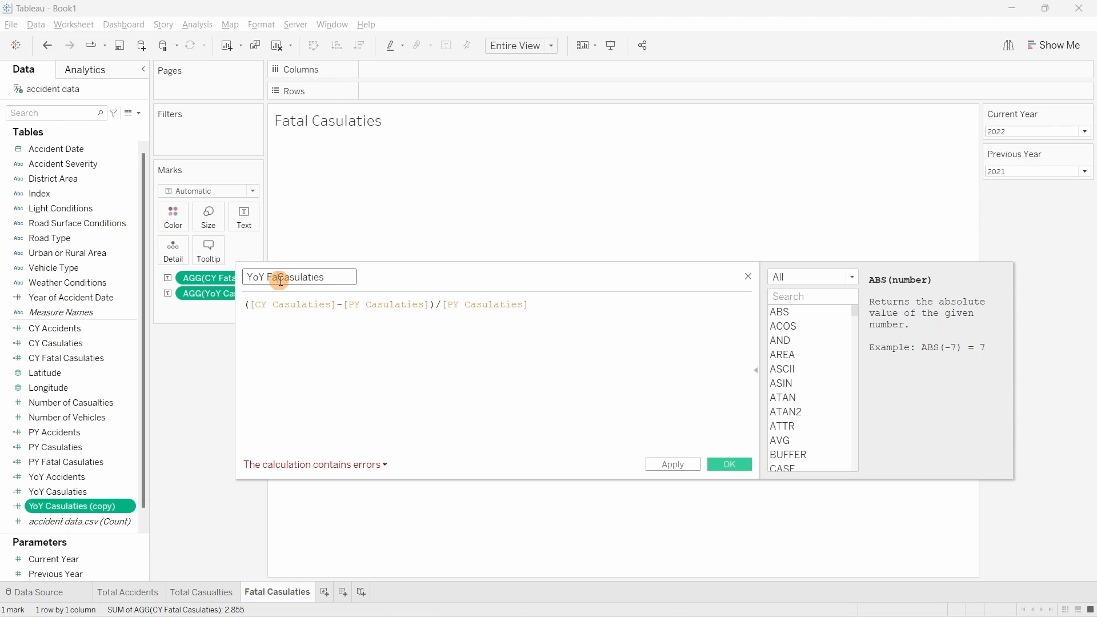
{"action": "type", "text": "tal"}
Step: Change the YoY formula to ([CY Fatal Casulaties]-[PY Fatal Casulaties])/[PY Fatal Casulaties]
{"action": "left_click", "coordinate": [268, 307]}
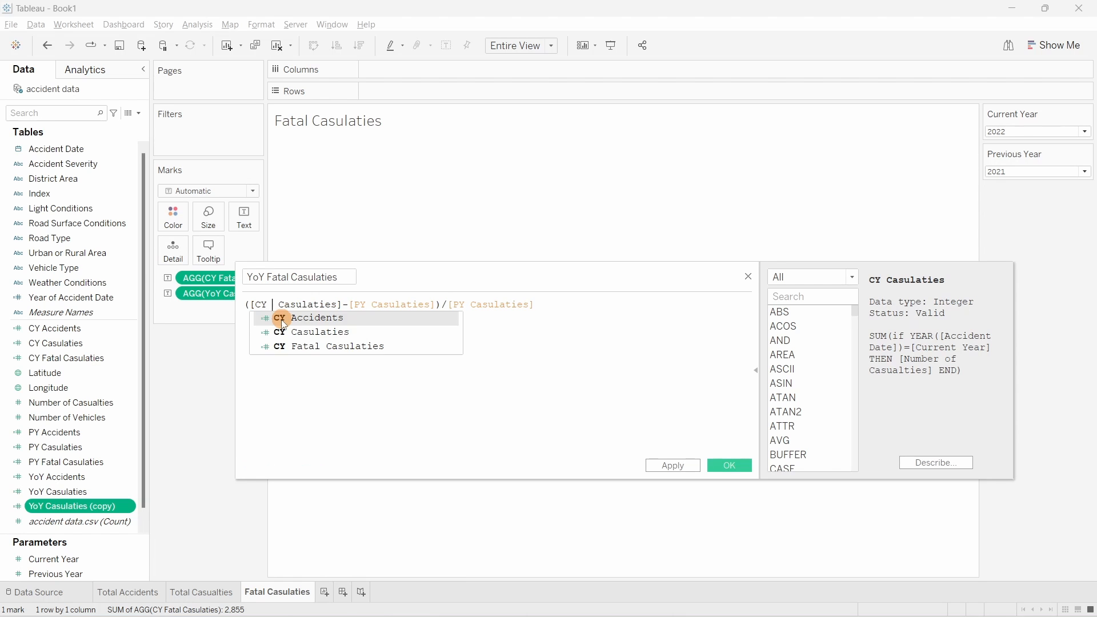
{"action": "type", "text": "F"}
{"action": "left_click", "coordinate": [283, 318]}
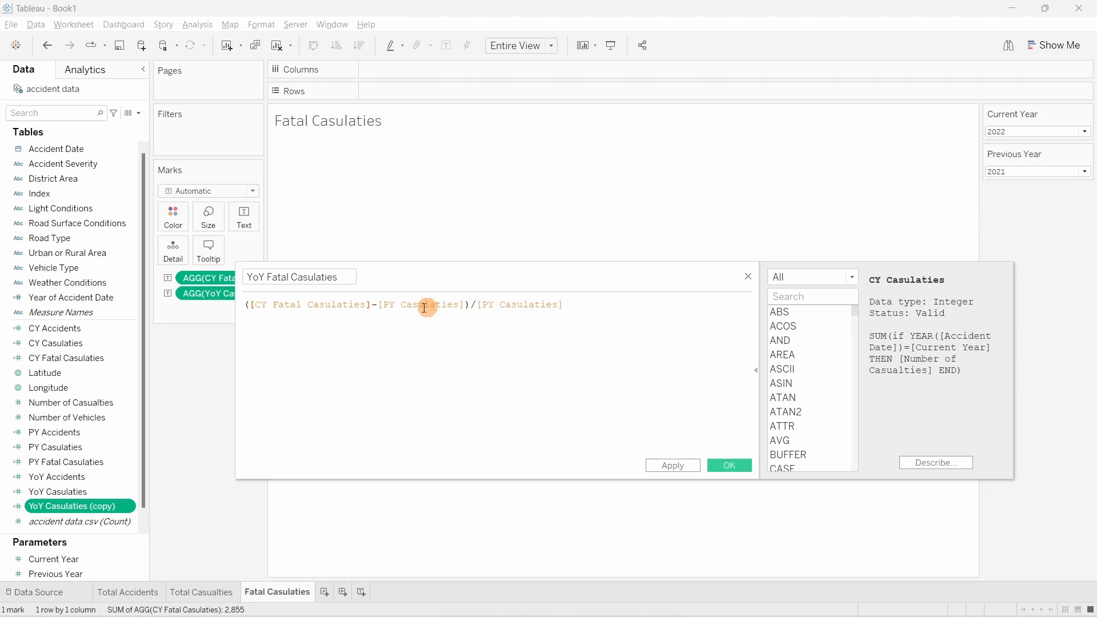
{"action": "left_click", "coordinate": [401, 304]}
{"action": "type", "text": "F"}
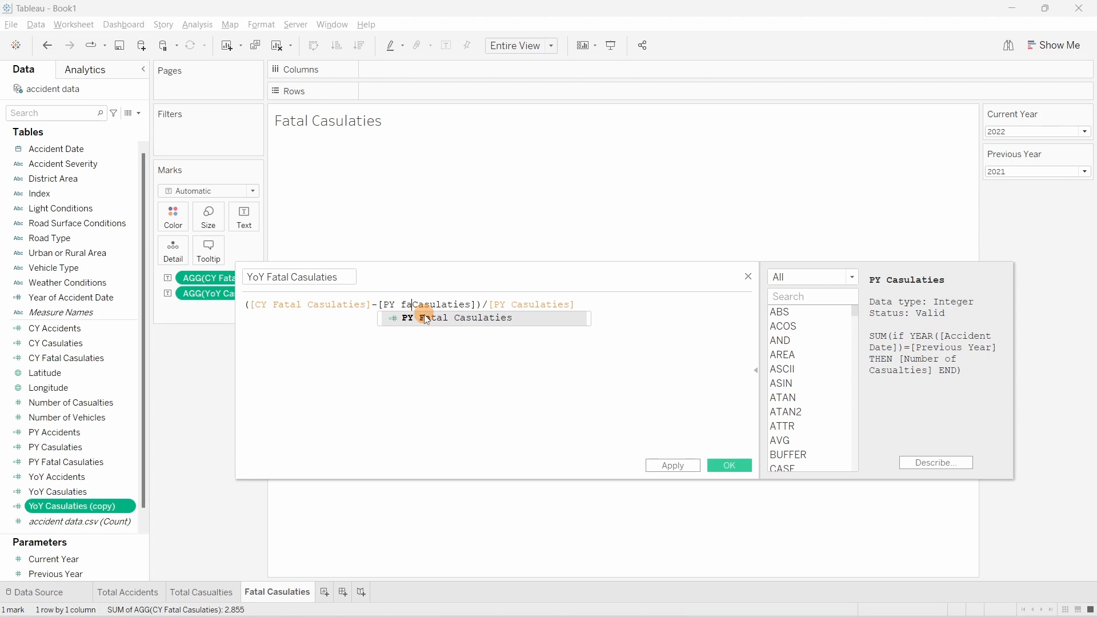
{"action": "left_click", "coordinate": [428, 316]}
{"action": "left_click", "coordinate": [535, 303]}
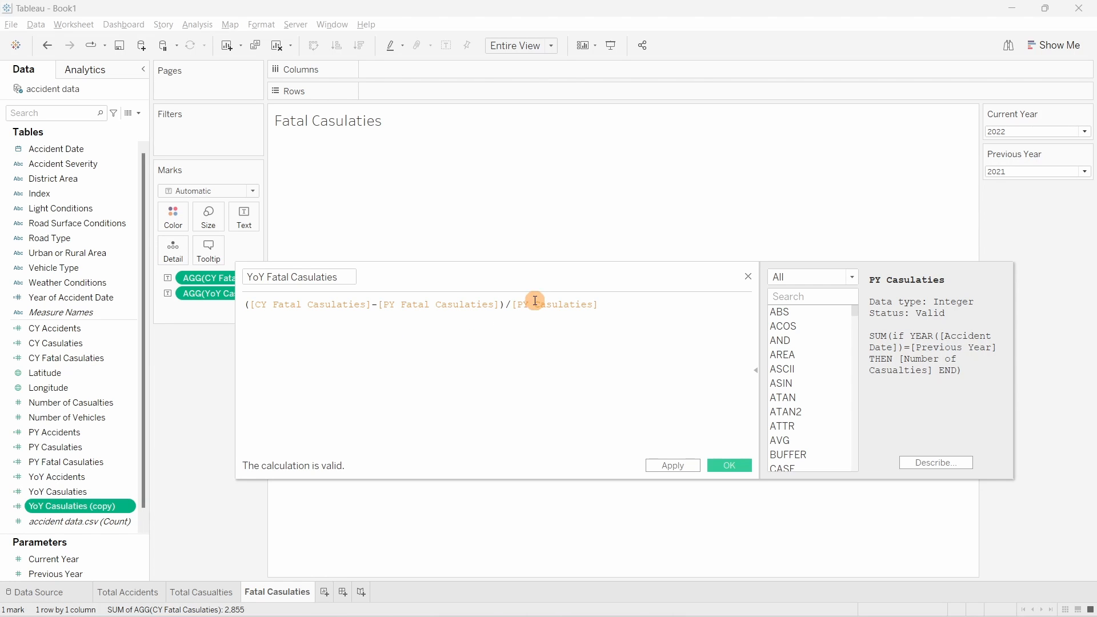
{"action": "type", "text": "F"}
{"action": "left_click", "coordinate": [552, 316]}
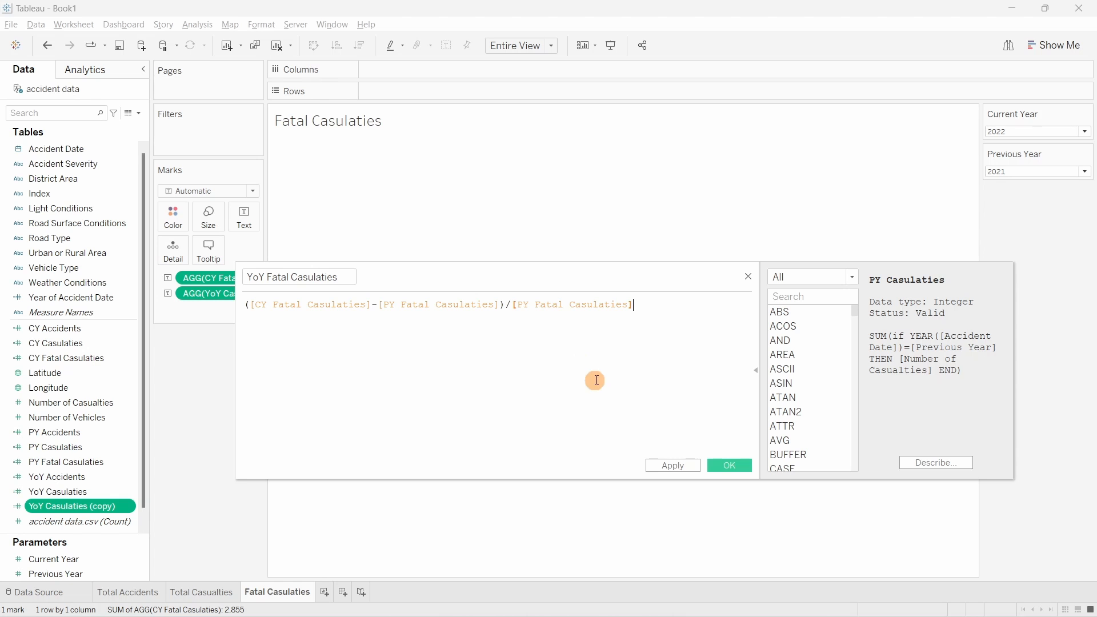
Step: Save the YoY Fatal Casulaties calculation and use it to replace YoY Casulaties on the Marks card
{"action": "left_click", "coordinate": [725, 465]}
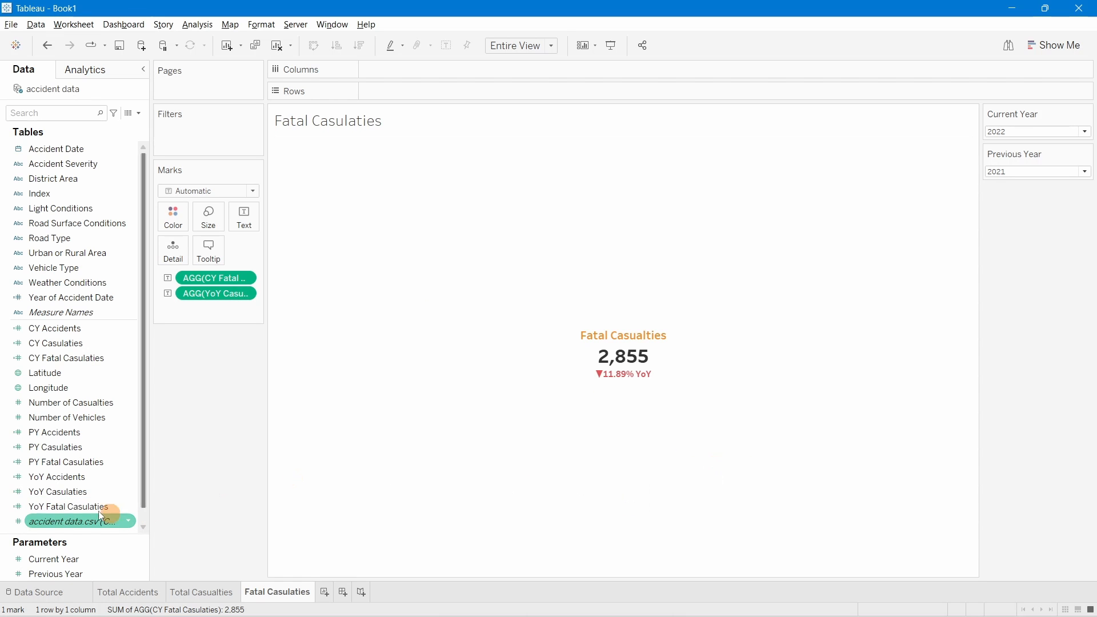
{"action": "left_click_drag", "start_coordinate": [79, 507], "coordinate": [238, 297]}
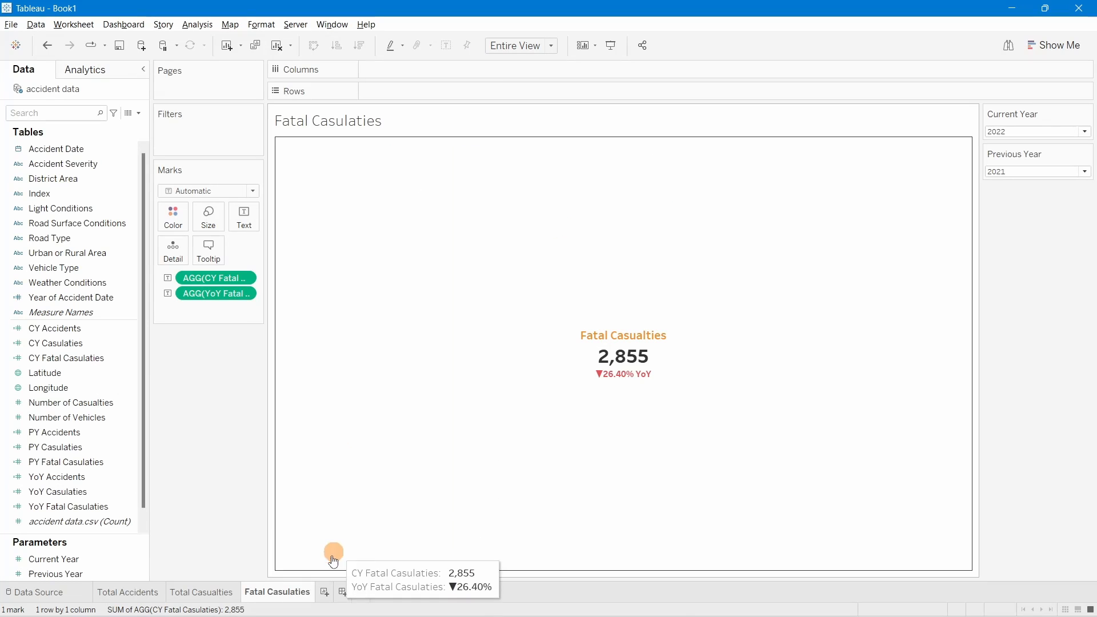
Step: Duplicate the Fatal Casulaties sheet
{"action": "right_click", "coordinate": [293, 593]}
{"action": "left_click", "coordinate": [341, 477]}
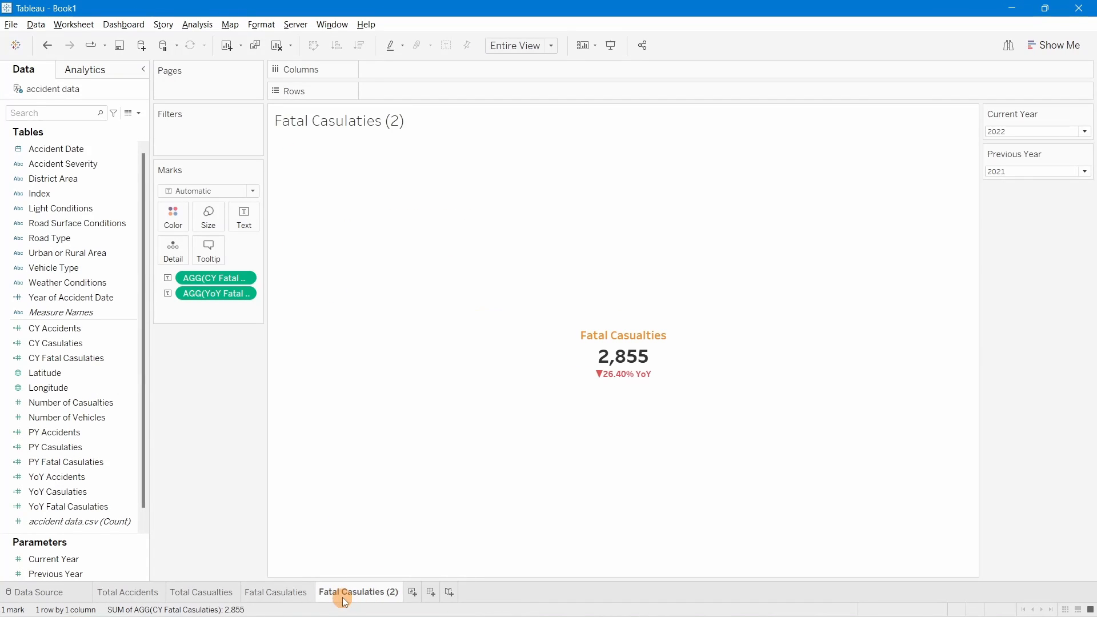
{"action": "right_click", "coordinate": [342, 600]}
{"action": "left_click", "coordinate": [232, 512]}
Step: Rename the duplicated sheet Seriuos Casulaties, removing the (2) suffix
{"action": "double_click", "coordinate": [341, 596]}
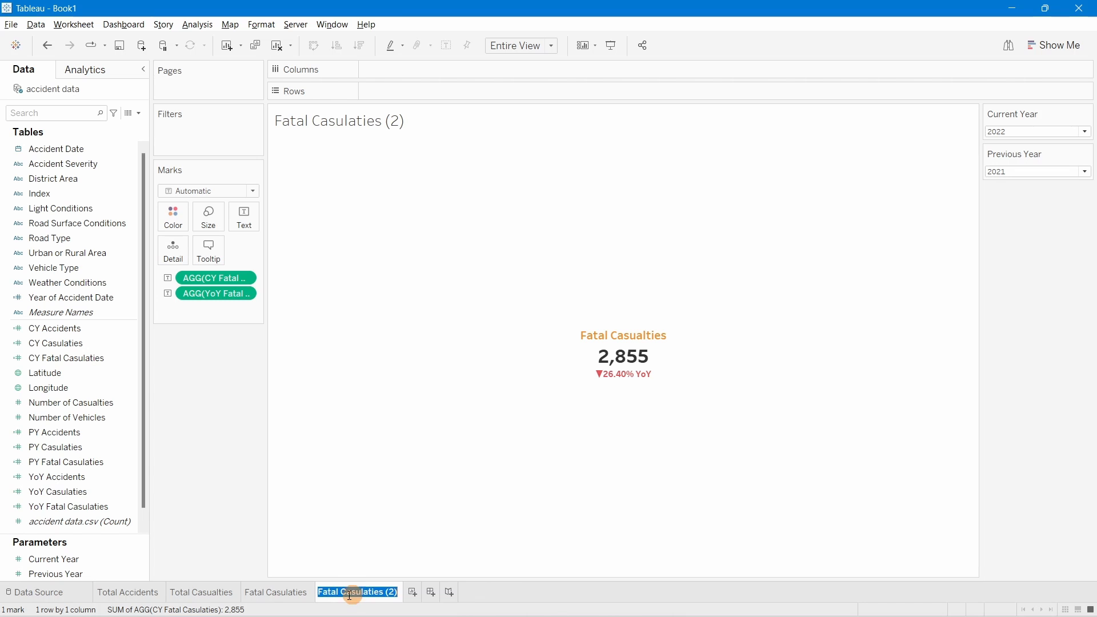
{"action": "left_click", "coordinate": [340, 596]}
{"action": "key", "text": "BackSpace"}
{"action": "key", "text": "BackSpace"}
{"action": "key", "text": "BackSpace"}
{"action": "key", "text": "BackSpace"}
{"action": "key", "text": "BackSpace"}
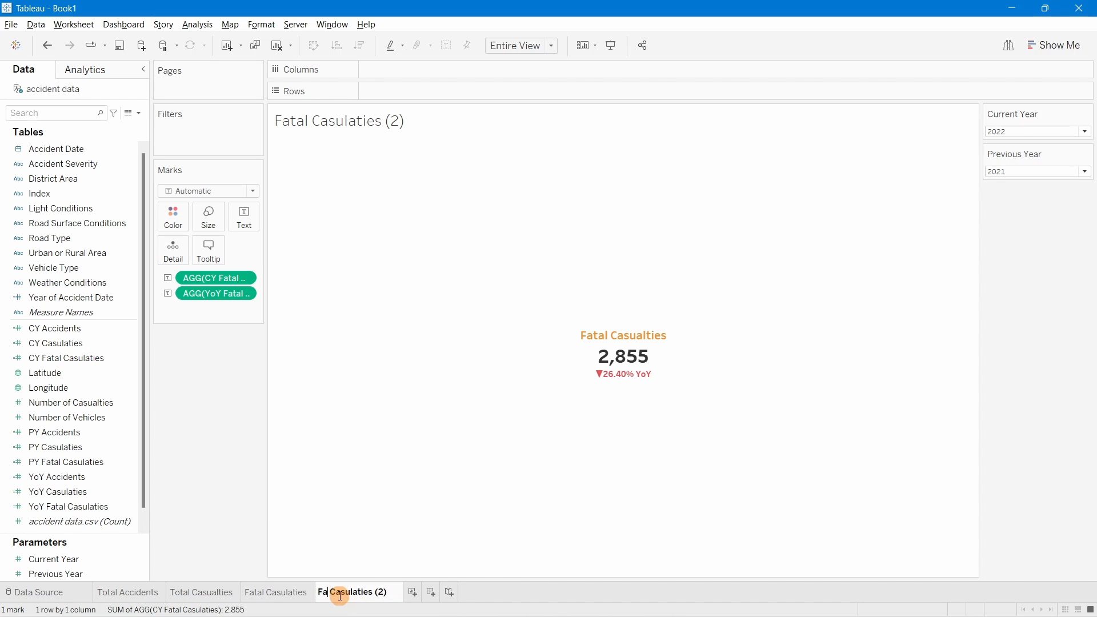
{"action": "type", "text": "Seriuos"}
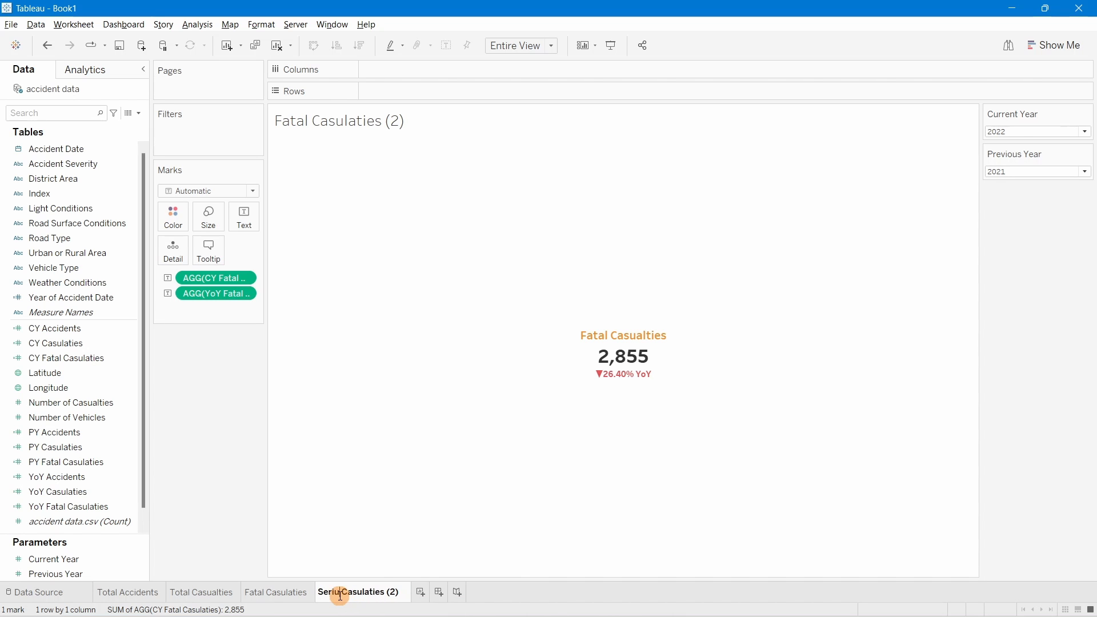
{"action": "left_click", "coordinate": [411, 593]}
{"action": "key", "text": "BackSpace"}
{"action": "key", "text": "BackSpace"}
{"action": "key", "text": "BackSpace"}
{"action": "key", "text": "BackSpace"}
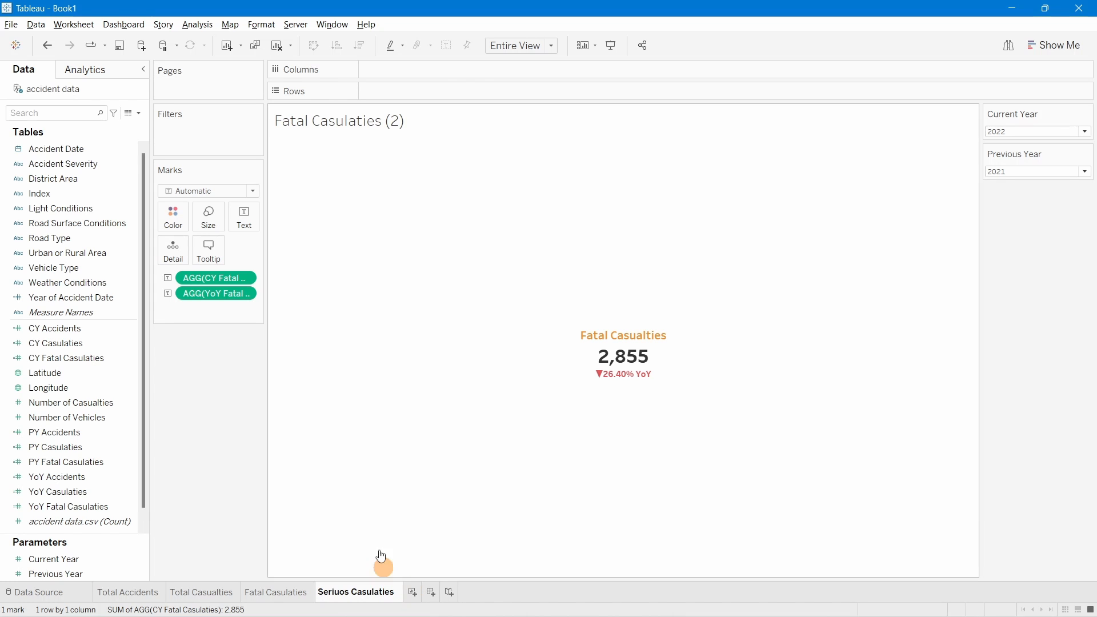
Step: Duplicate the CY Fatal Casulaties calculated field and rename the copy CY Serious Casulaties
{"action": "left_click", "coordinate": [185, 427]}
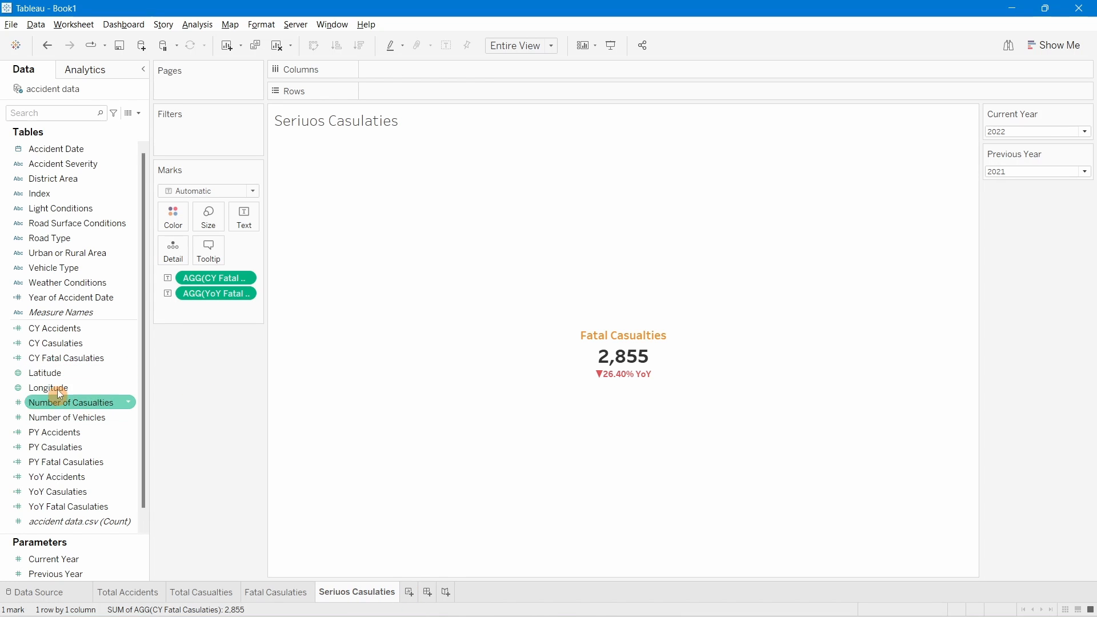
{"action": "right_click", "coordinate": [53, 362]}
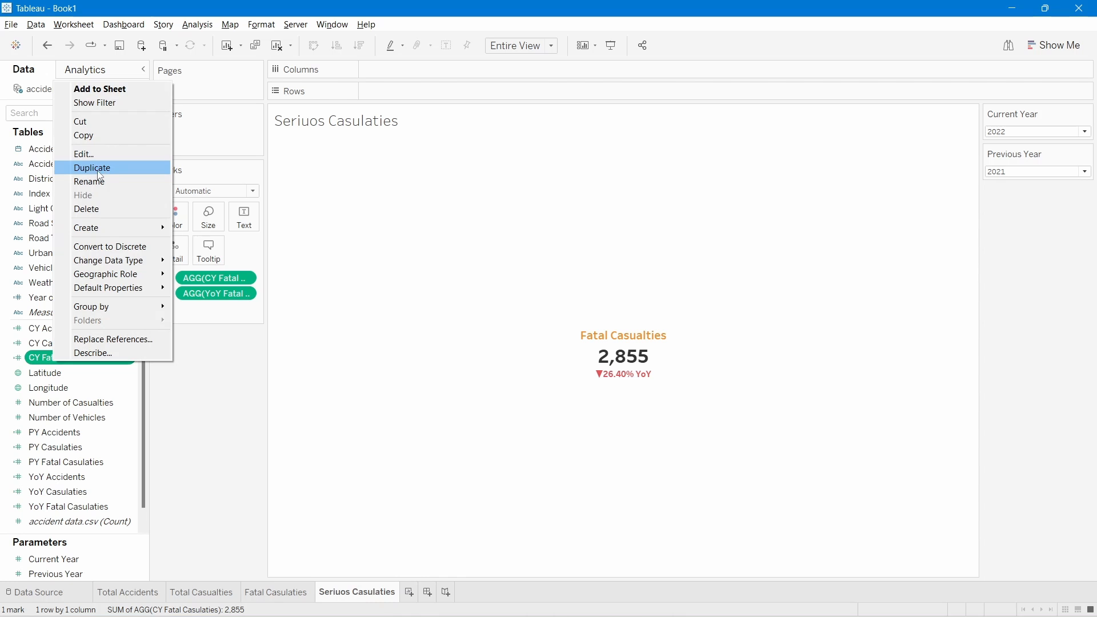
{"action": "left_click", "coordinate": [98, 170]}
{"action": "right_click", "coordinate": [71, 373]}
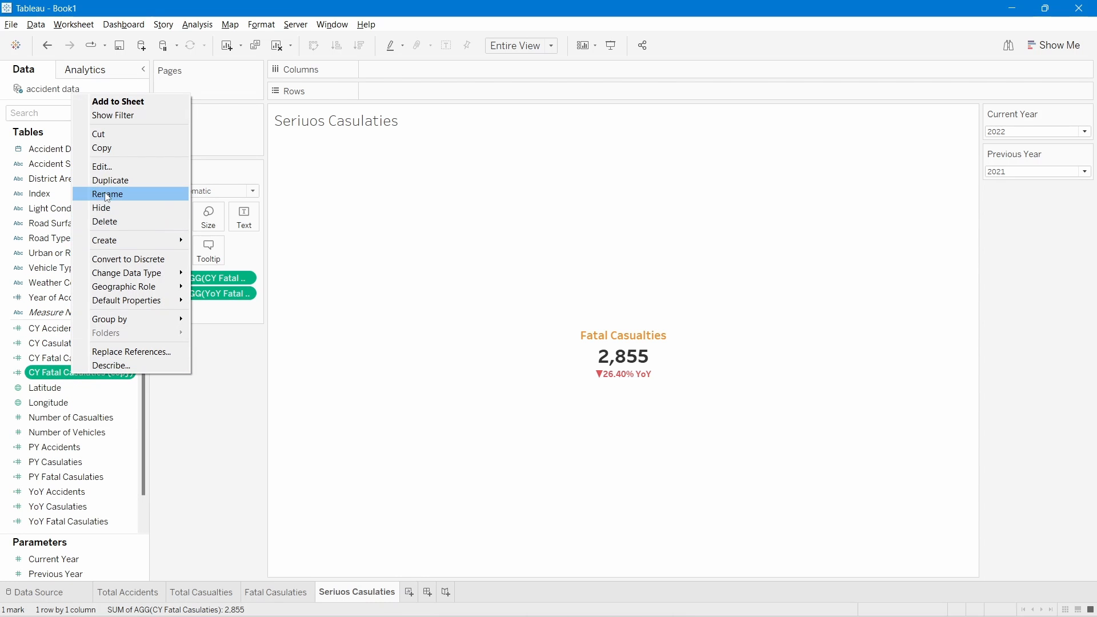
{"action": "left_click", "coordinate": [105, 166]}
{"action": "left_click", "coordinate": [349, 277]}
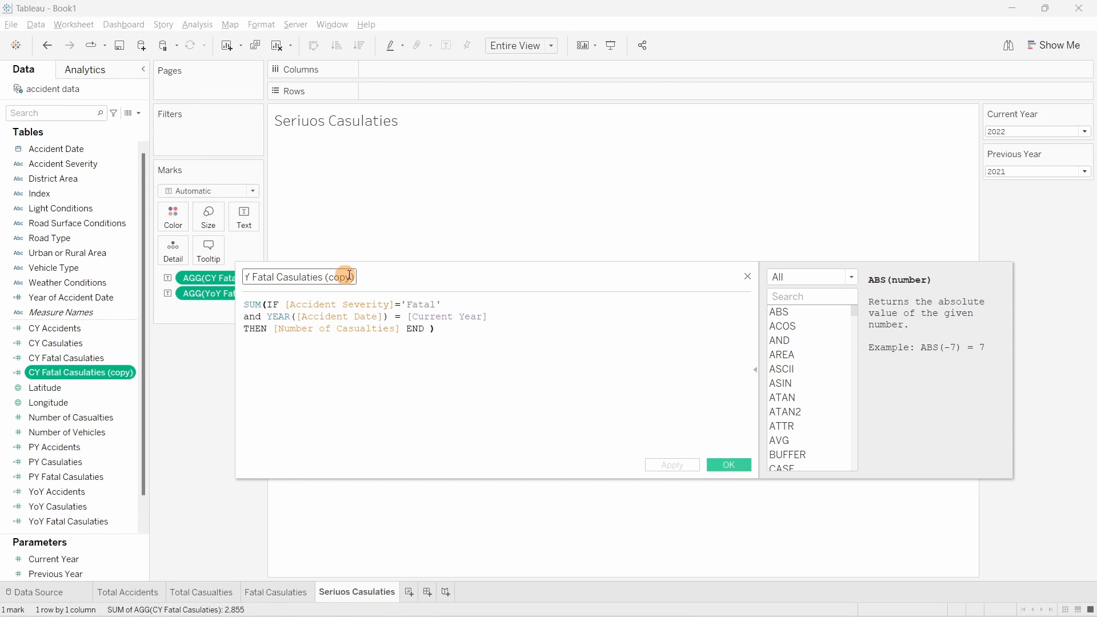
{"action": "key", "text": "BackSpace"}
{"action": "key", "text": "BackSpace"}
{"action": "key", "text": "BackSpace"}
{"action": "key", "text": "BackSpace"}
{"action": "key", "text": "BackSpace"}
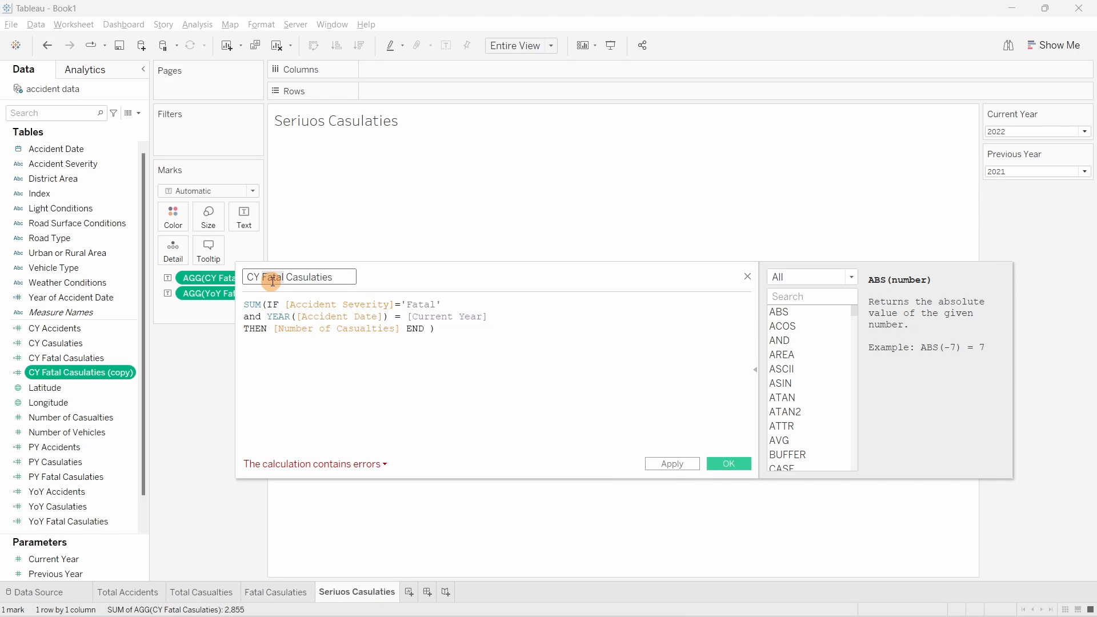
{"action": "type", "text": "Se"}
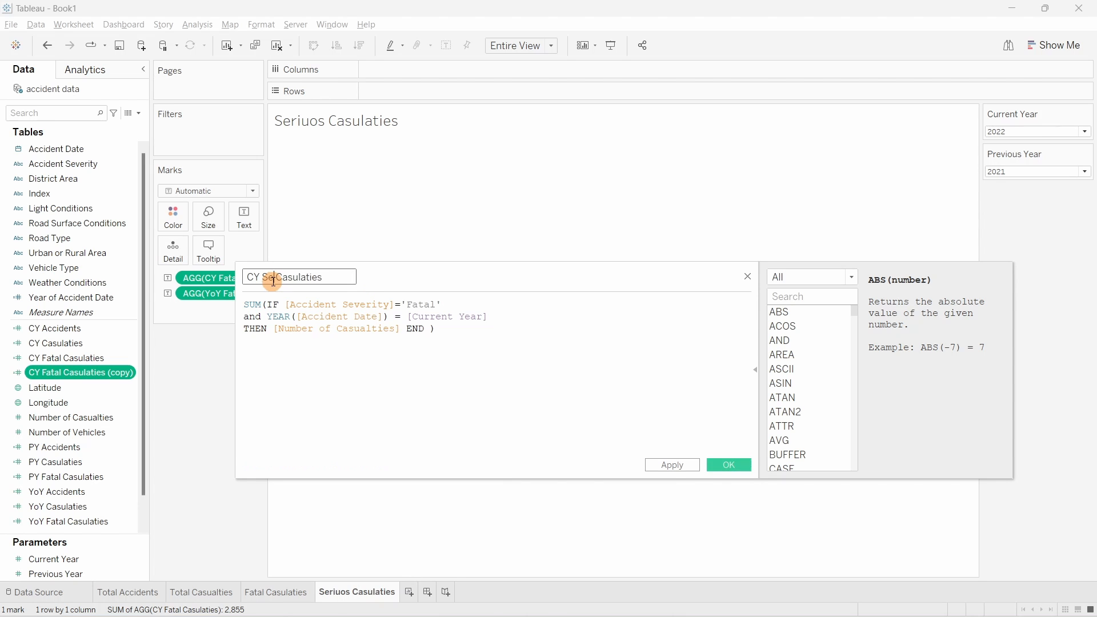
{"action": "type", "text": "rious"}
Step: Change the calculation's Accident Severity condition to 'Serious', save it, and replace CY Fatal Casulaties with it on the Marks card
{"action": "left_click", "coordinate": [435, 343]}
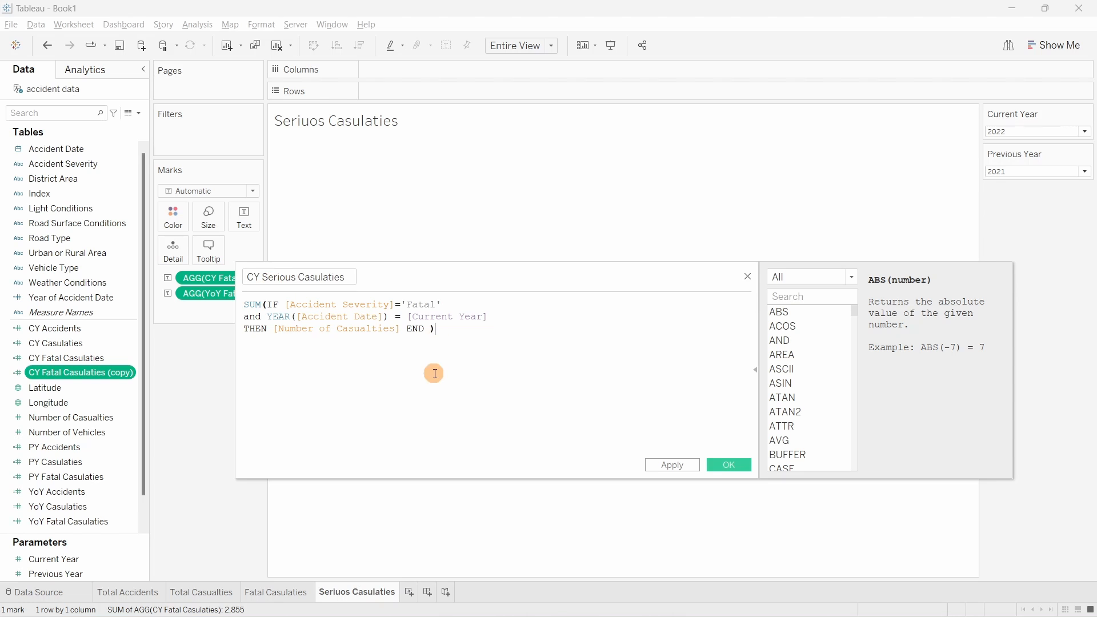
{"action": "left_click_drag", "start_coordinate": [406, 304], "coordinate": [435, 304]}
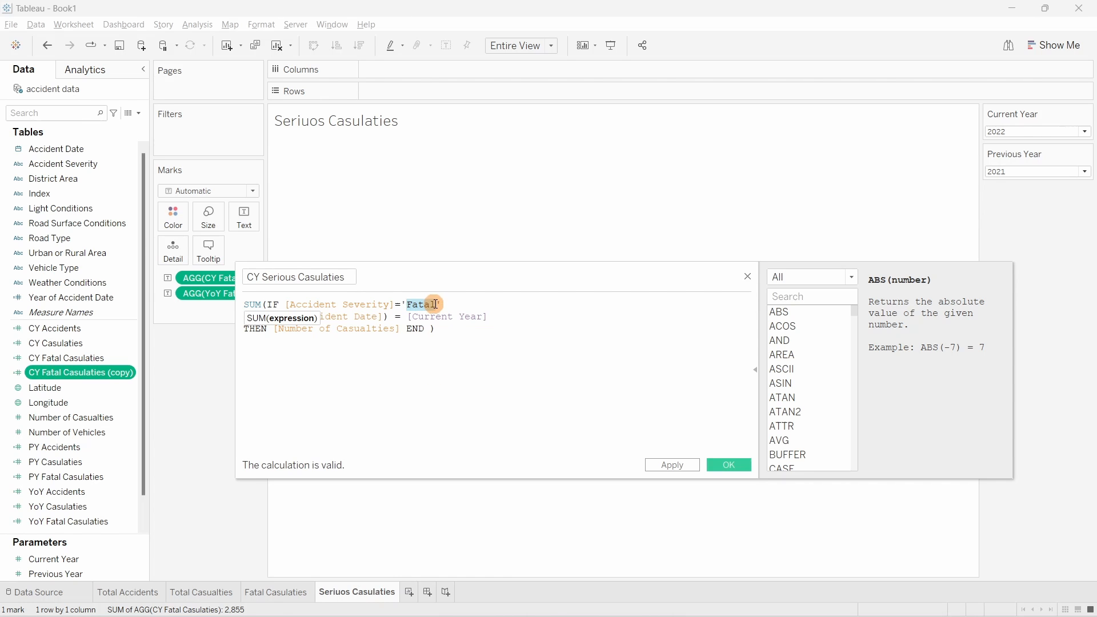
{"action": "left_click", "coordinate": [447, 368]}
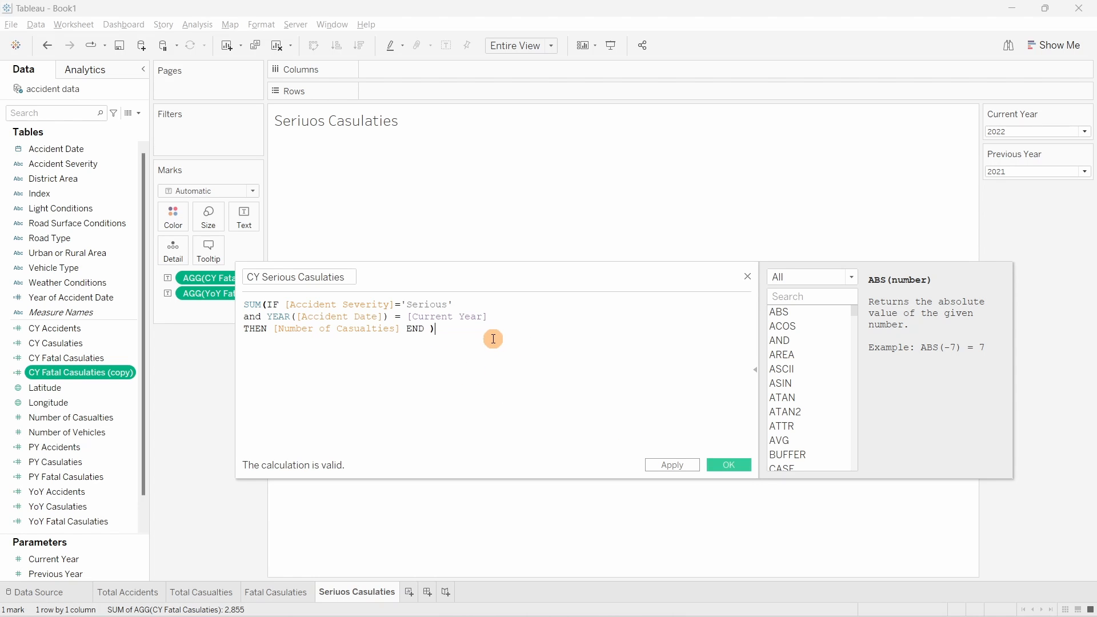
{"action": "left_click_drag", "start_coordinate": [494, 339], "coordinate": [256, 301]}
{"action": "left_click", "coordinate": [551, 413]}
{"action": "left_click", "coordinate": [729, 466]}
{"action": "left_click_drag", "start_coordinate": [94, 377], "coordinate": [250, 279]}
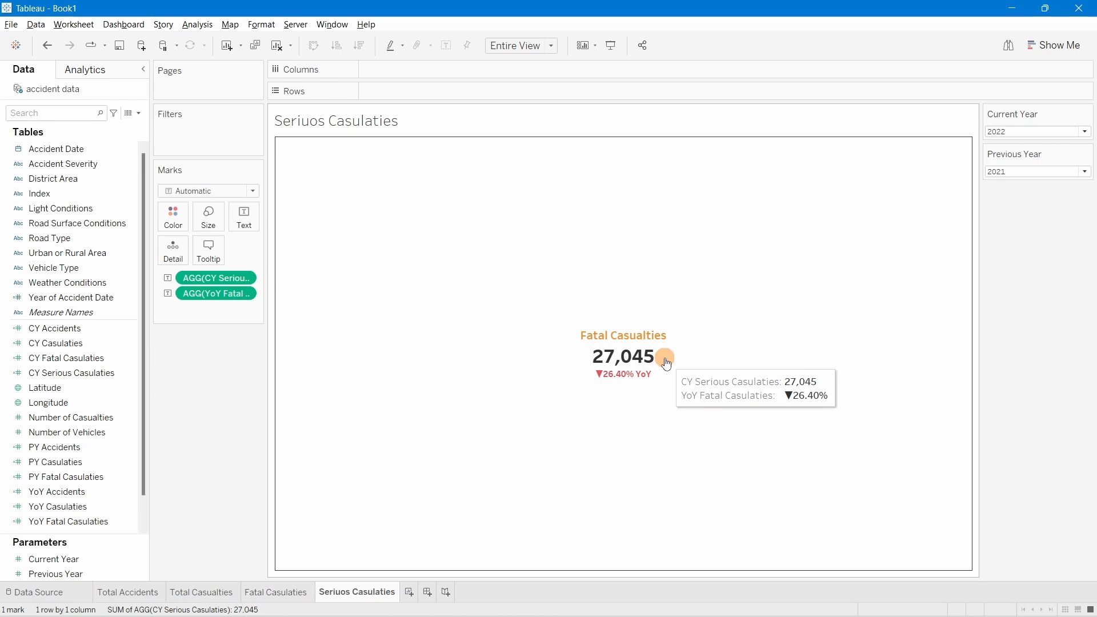
Step: Examine the Accident Severity field's description to check its domain members
{"action": "right_click", "coordinate": [64, 164]}
{"action": "left_click", "coordinate": [103, 415]}
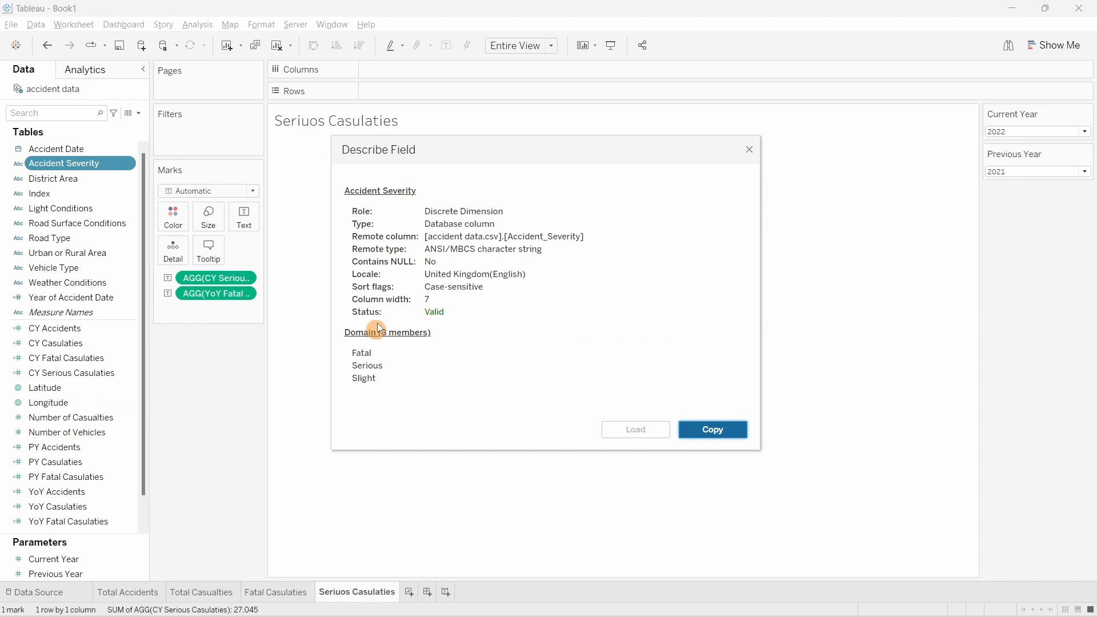
{"action": "left_click_drag", "start_coordinate": [384, 366], "coordinate": [351, 365]}
{"action": "left_click", "coordinate": [413, 378]}
{"action": "left_click_drag", "start_coordinate": [366, 371], "coordinate": [349, 371]}
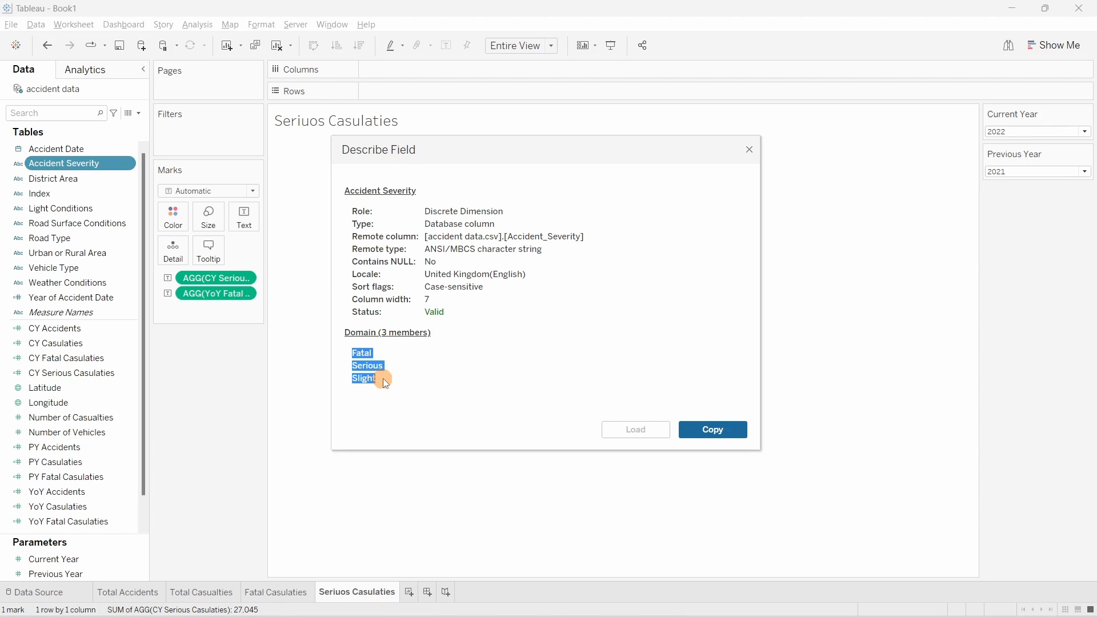
{"action": "left_click_drag", "start_coordinate": [382, 379], "coordinate": [348, 379]}
{"action": "left_click", "coordinate": [361, 384]}
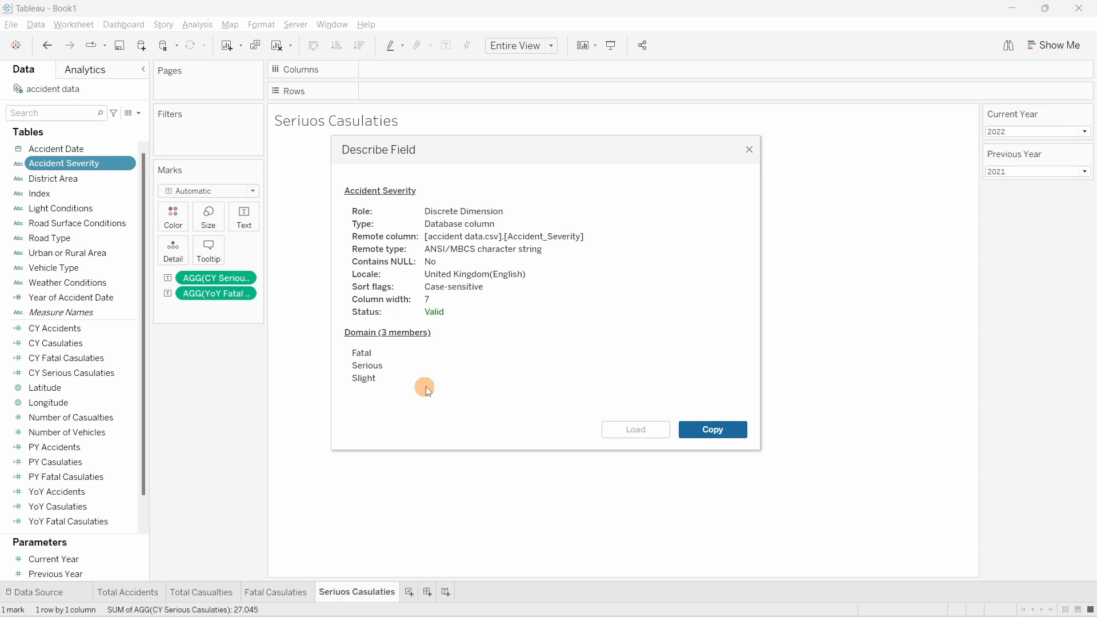
{"action": "left_click", "coordinate": [750, 147]}
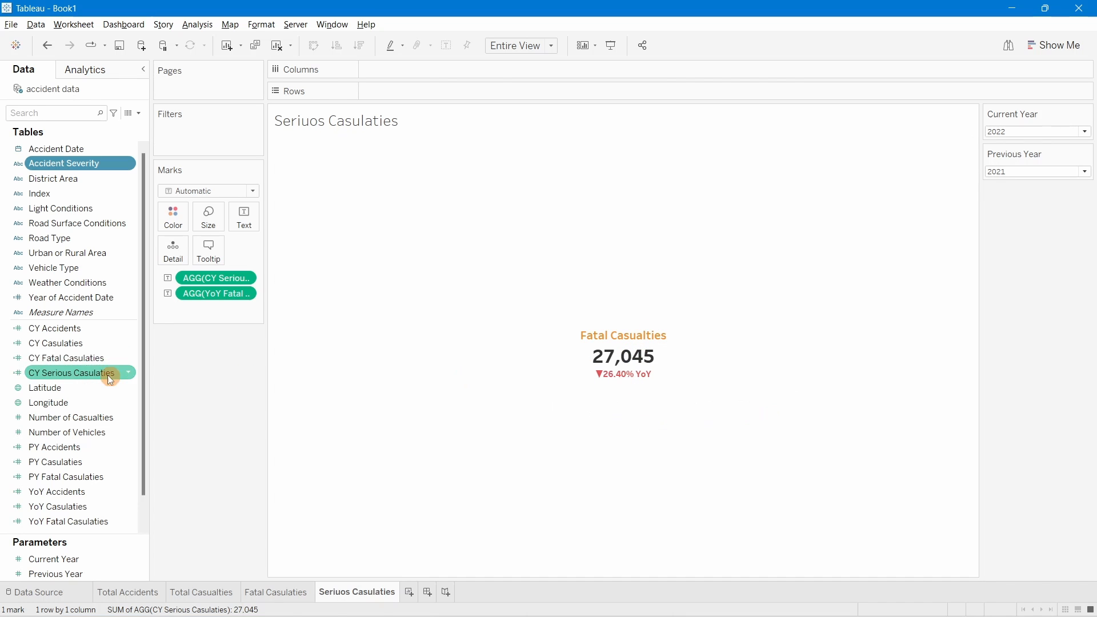
Step: Change the heading in the KPI's text label to Serious Casualties
{"action": "left_click", "coordinate": [247, 221]}
{"action": "left_click", "coordinate": [345, 245]}
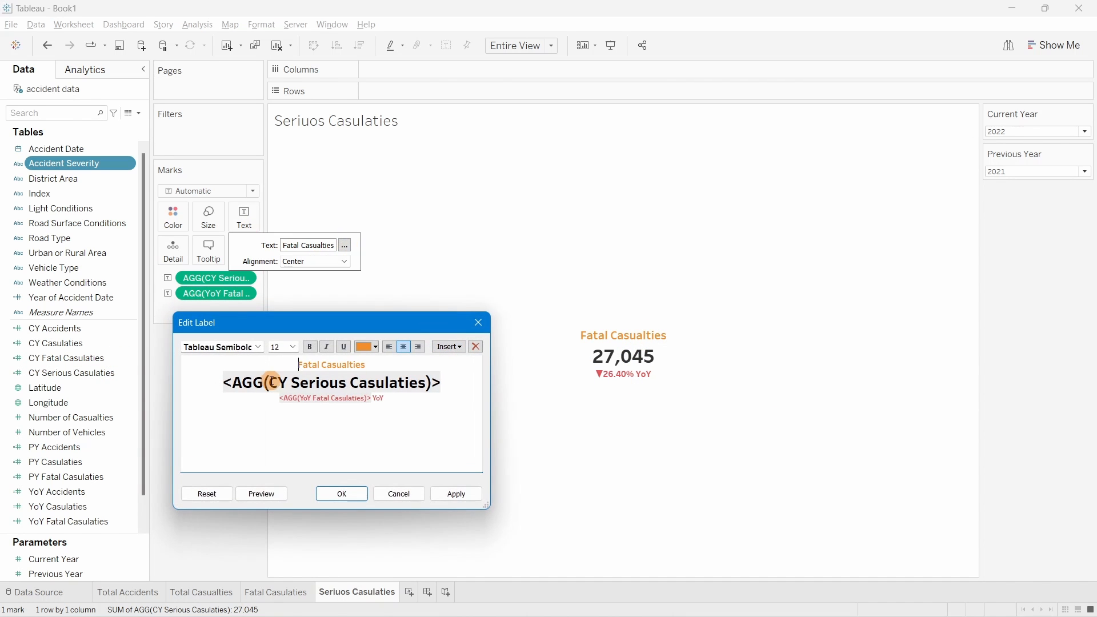
{"action": "left_click_drag", "start_coordinate": [322, 364], "coordinate": [282, 367]}
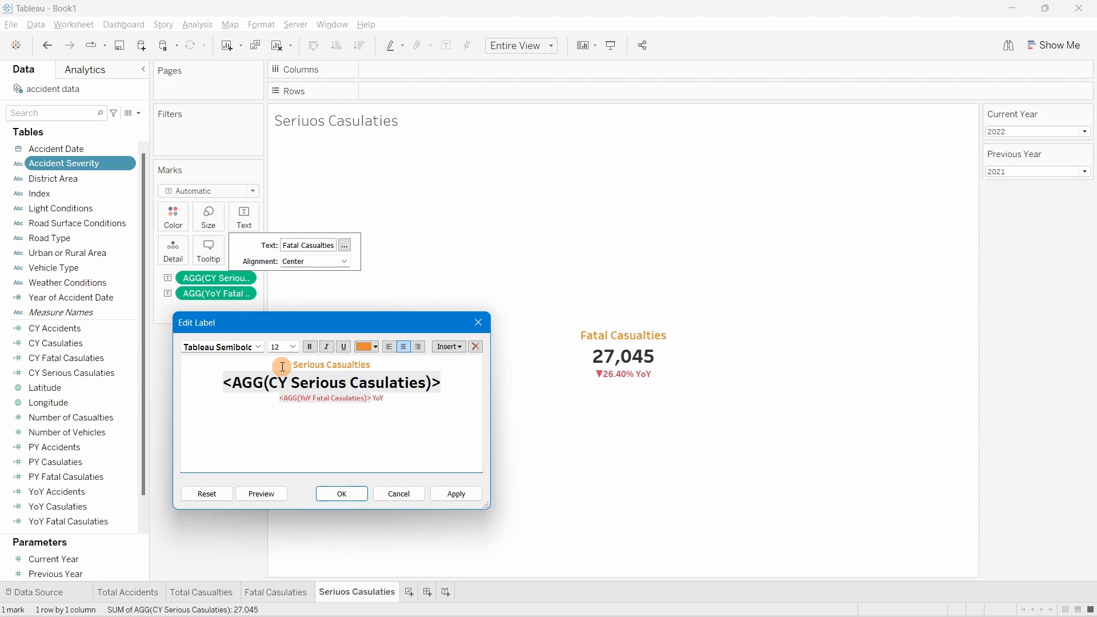
{"action": "left_click", "coordinate": [342, 494]}
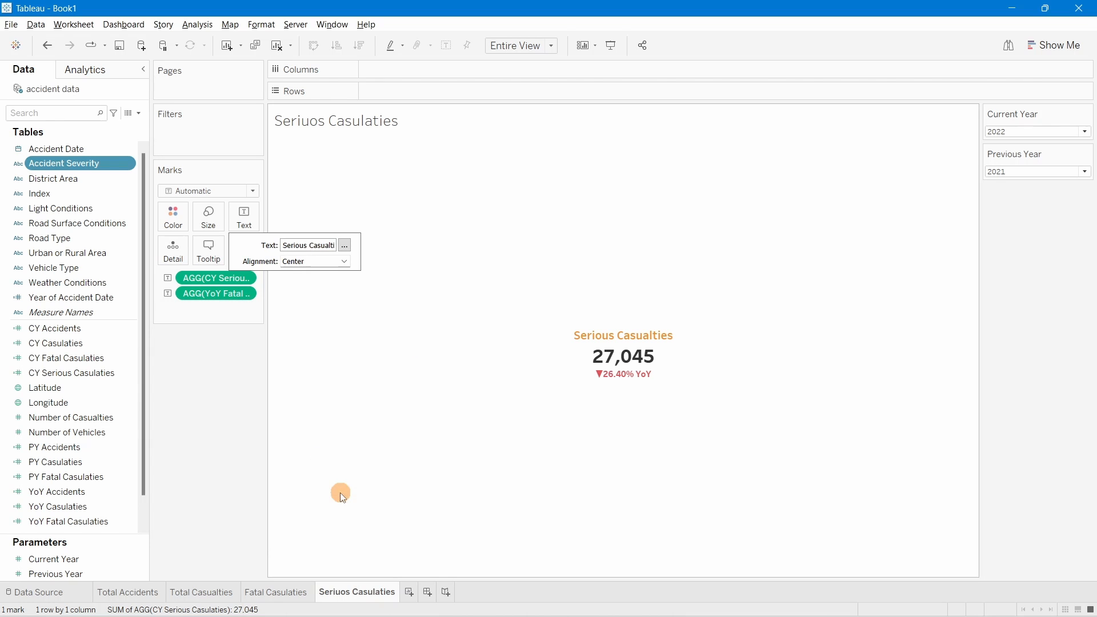
{"action": "left_click", "coordinate": [150, 421]}
{"action": "left_click", "coordinate": [101, 452]}
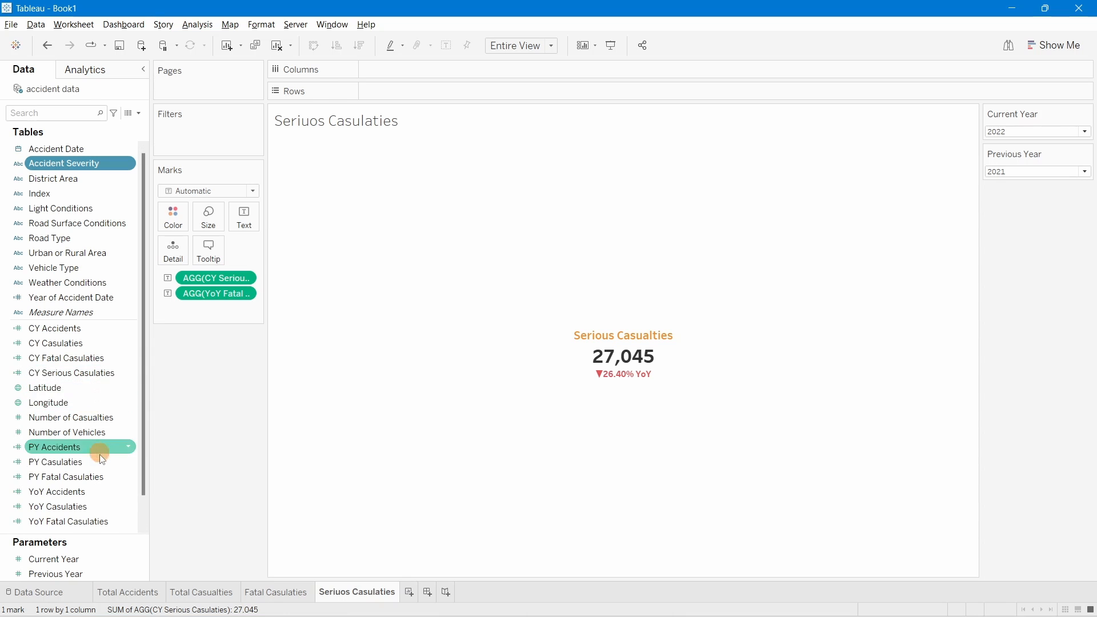
Step: Duplicate the CY Serious Casulaties calculated field and rename the copy PY Serious Casulaties
{"action": "right_click", "coordinate": [74, 371]}
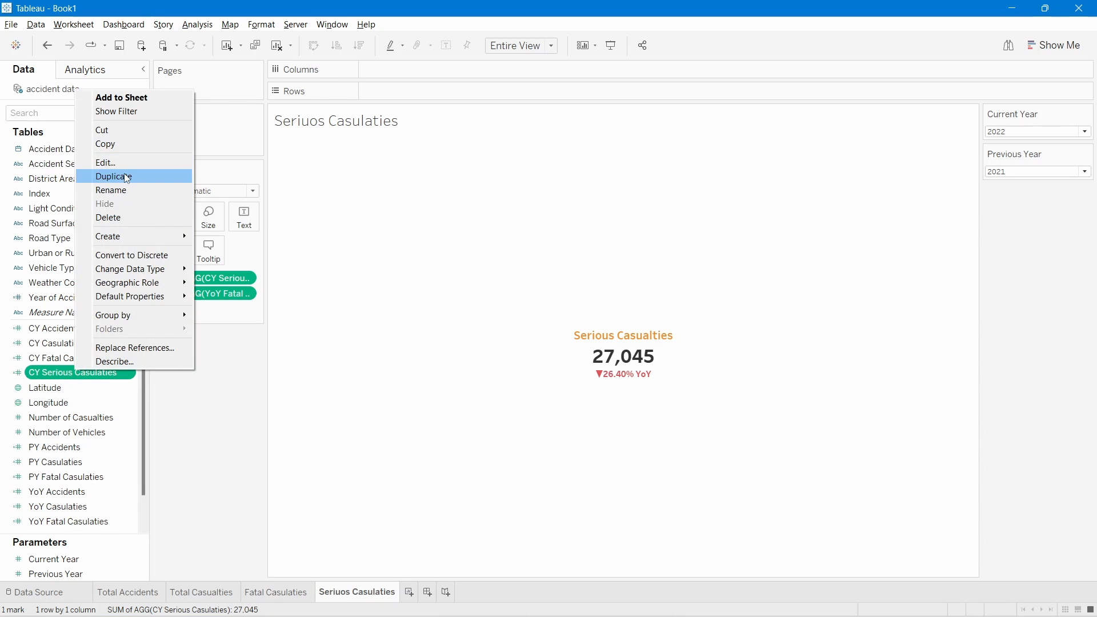
{"action": "left_click", "coordinate": [127, 177]}
{"action": "right_click", "coordinate": [80, 387]}
{"action": "left_click", "coordinate": [140, 180]}
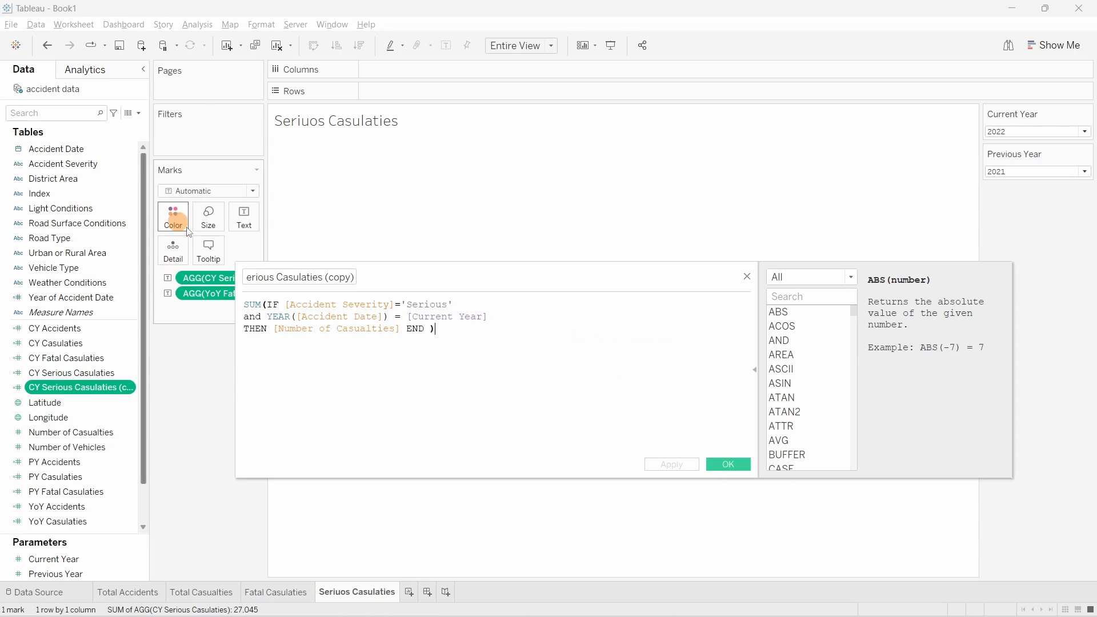
{"action": "left_click", "coordinate": [254, 279]}
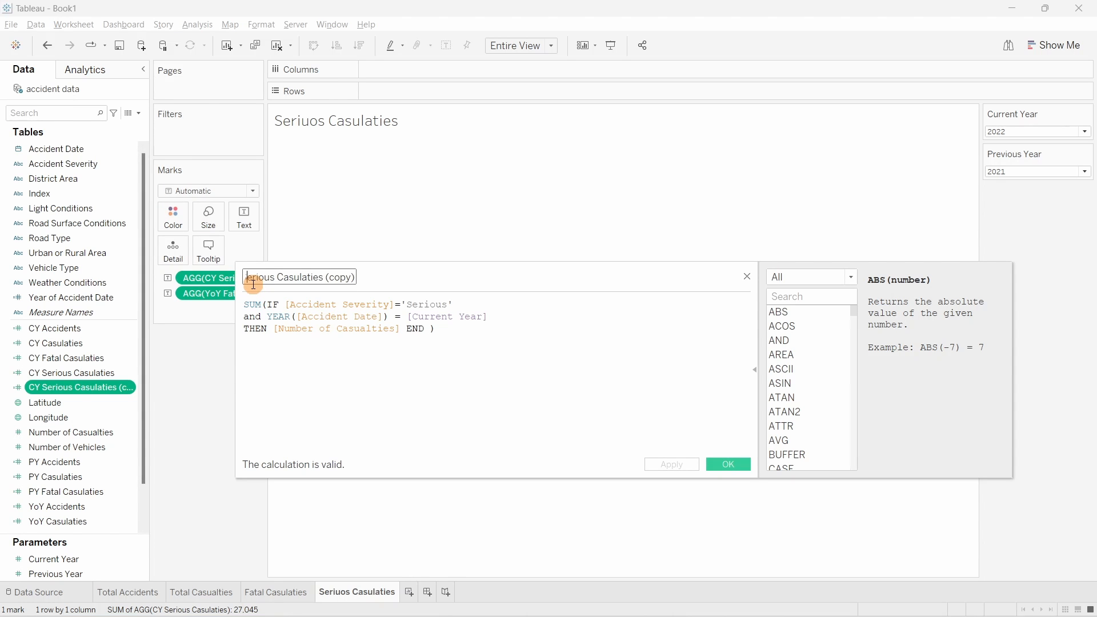
{"action": "key", "text": "Home"}
{"action": "key", "text": "Delete"}
{"action": "type", "text": "P"}
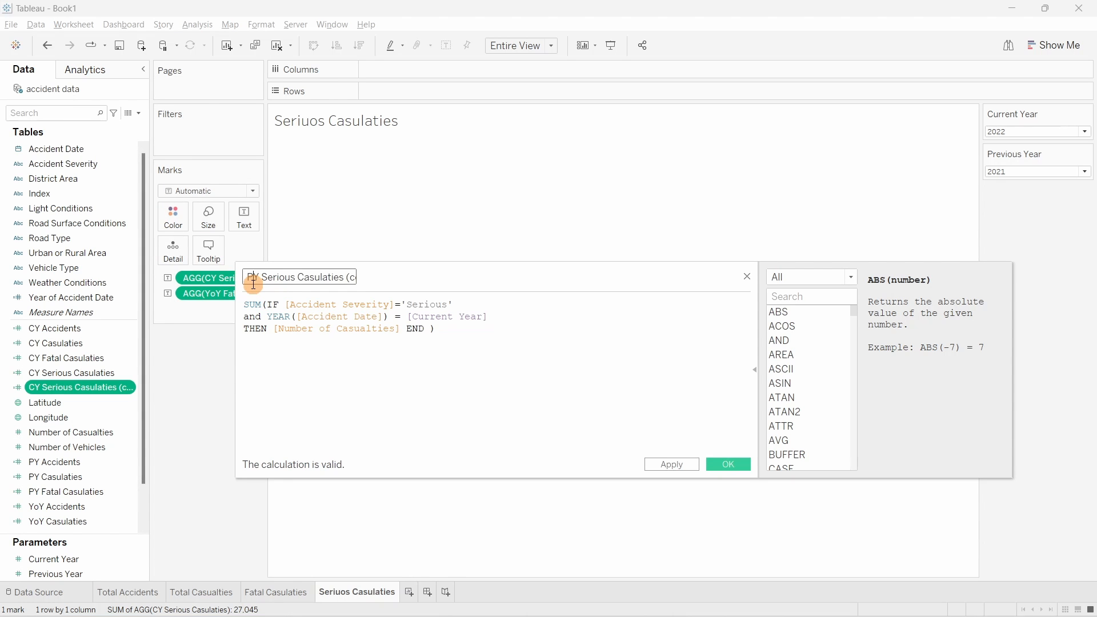
{"action": "left_click_drag", "start_coordinate": [347, 273], "coordinate": [412, 275]}
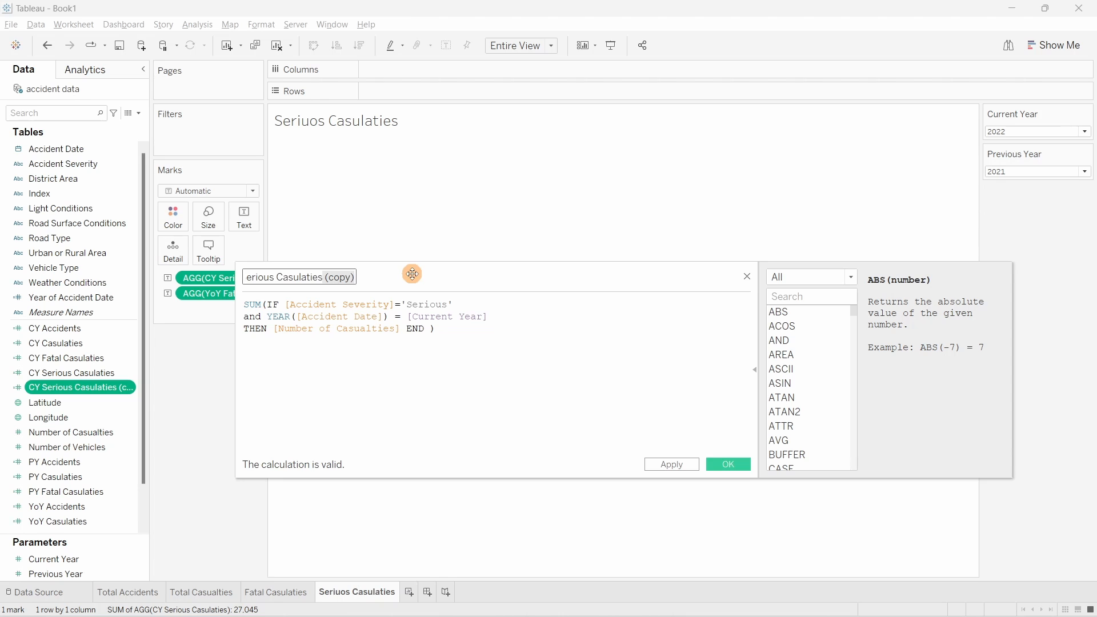
{"action": "key", "text": "BackSpace"}
Step: Change the year condition in the PY Serious Casulaties formula to [Previous Year] and save the calculation
{"action": "left_click", "coordinate": [350, 340]}
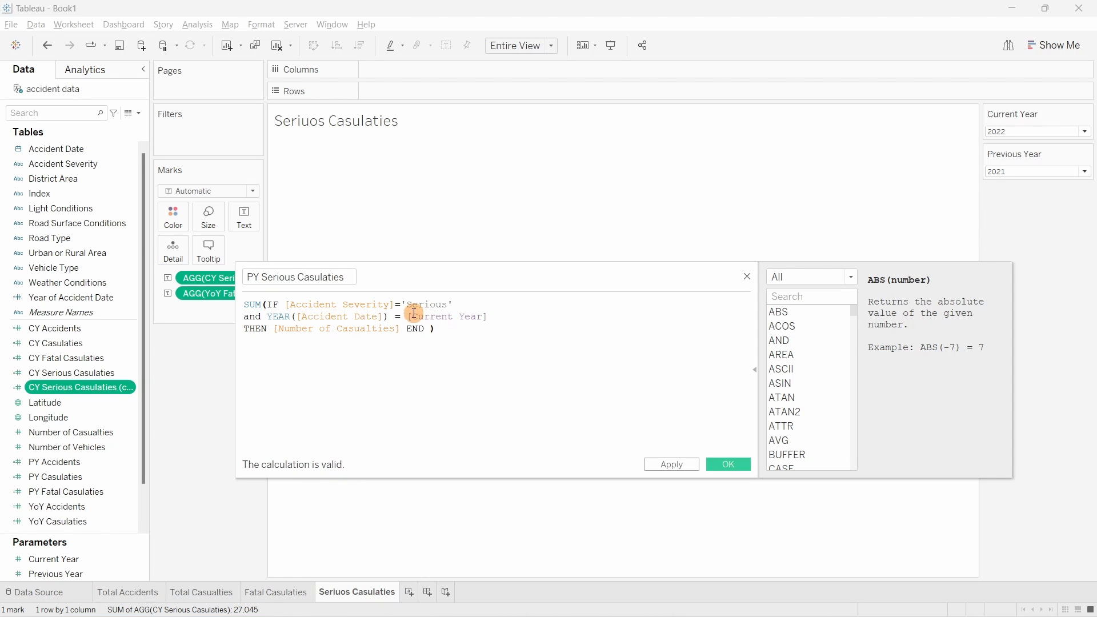
{"action": "left_click_drag", "start_coordinate": [408, 316], "coordinate": [514, 321]}
{"action": "type", "text": "[Pre"}
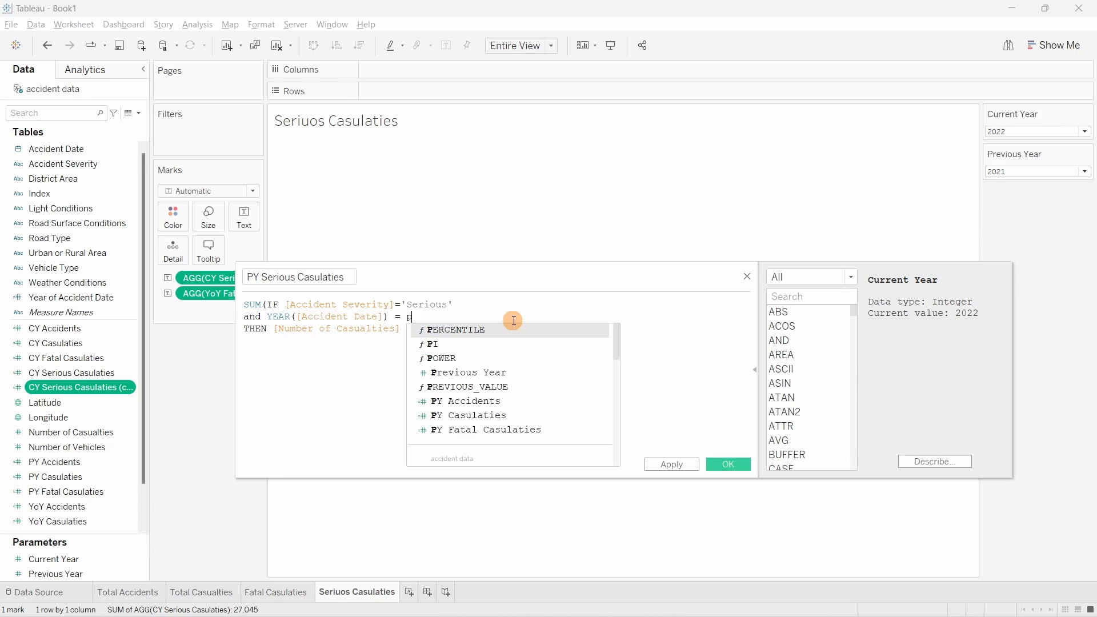
{"action": "left_click", "coordinate": [482, 326]}
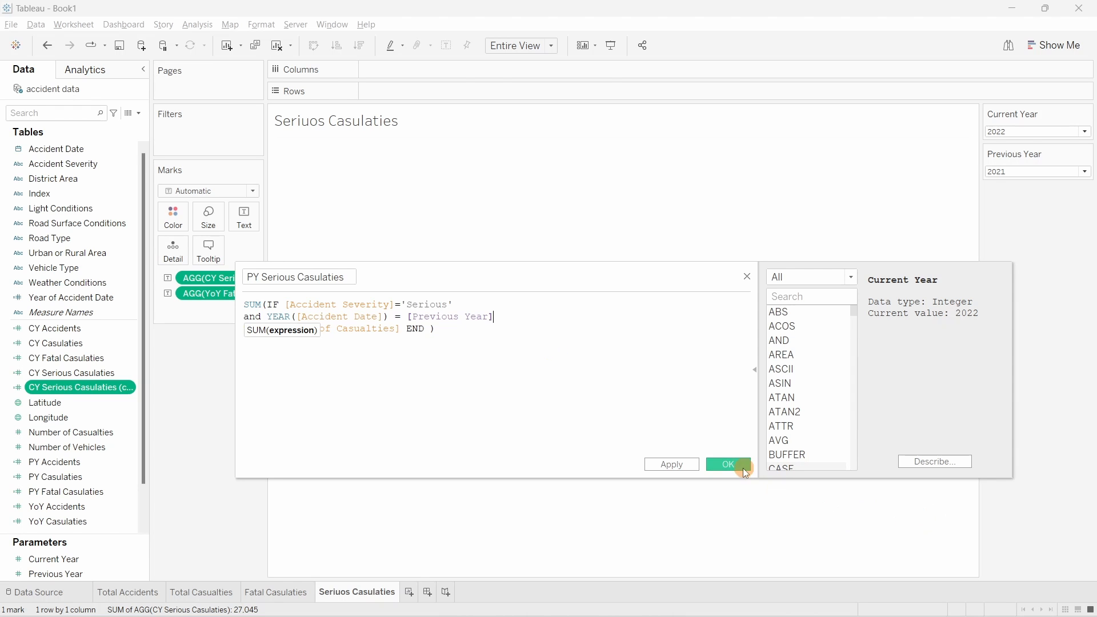
{"action": "left_click", "coordinate": [728, 464]}
{"action": "scroll", "coordinate": [103, 484], "scroll_direction": "down", "scroll_amount": 1}
{"action": "right_click", "coordinate": [73, 490]}
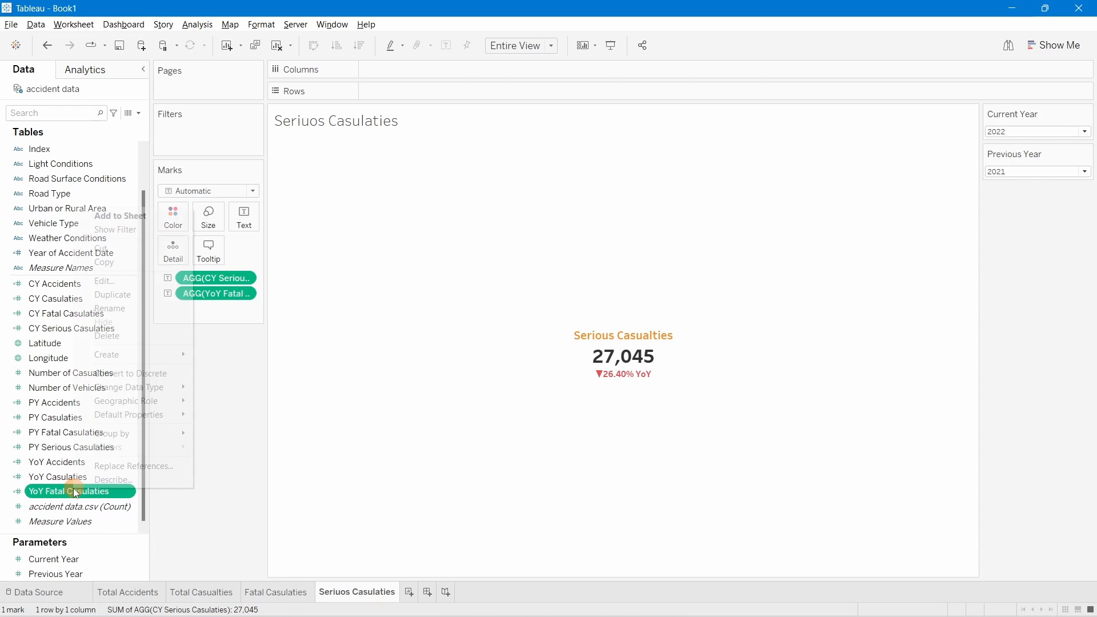
{"action": "left_click", "coordinate": [117, 280]}
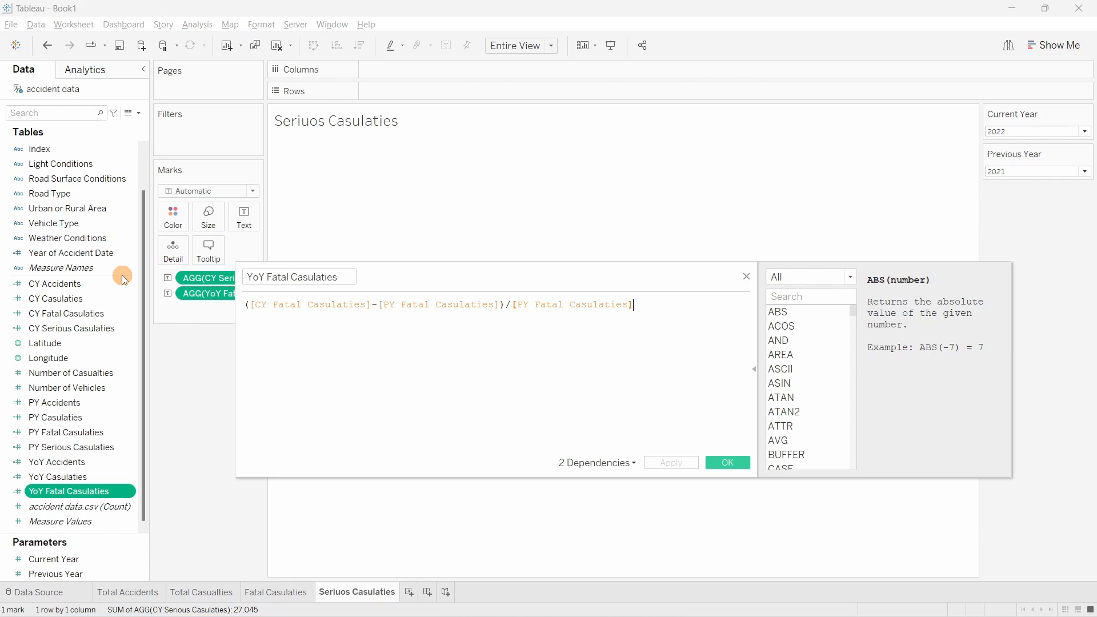
{"action": "left_click", "coordinate": [747, 276]}
Step: Duplicate the YoY Fatal Casulaties calculated field and rename the copy YoY Serious Casulaties
{"action": "right_click", "coordinate": [74, 490]}
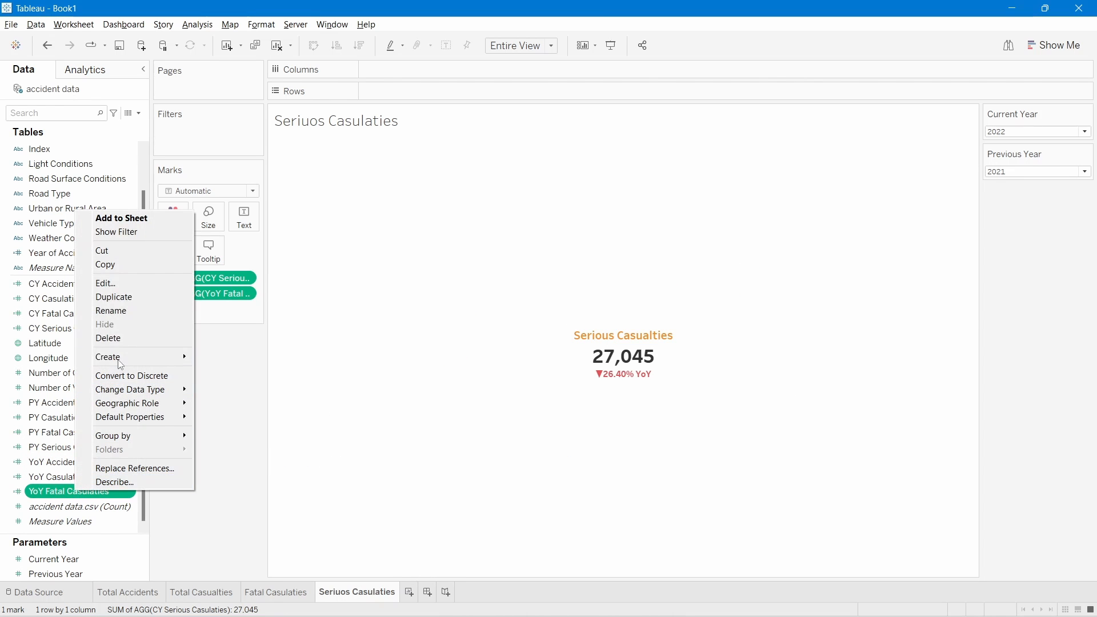
{"action": "left_click", "coordinate": [117, 297]}
{"action": "right_click", "coordinate": [92, 506]}
{"action": "left_click", "coordinate": [133, 298]}
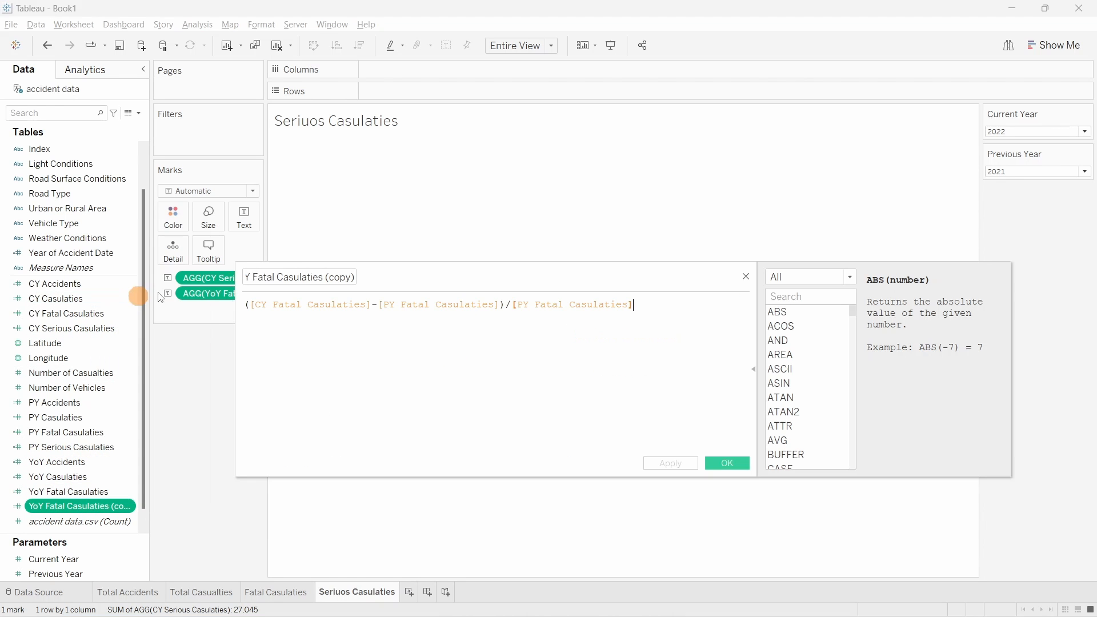
{"action": "left_click", "coordinate": [265, 279]}
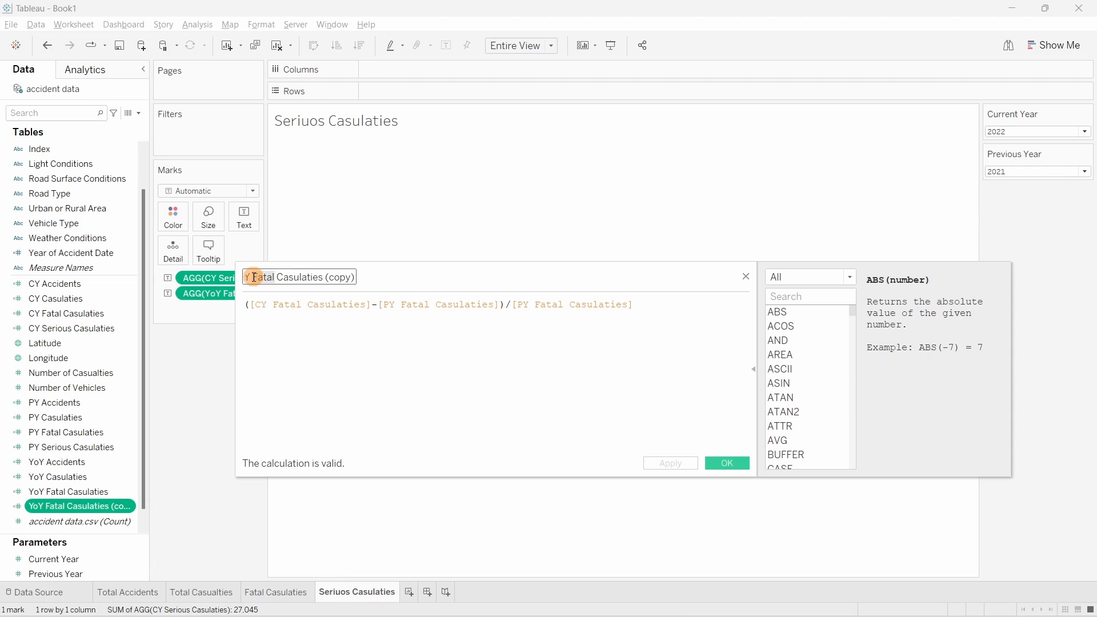
{"action": "type", "text": "Serious"}
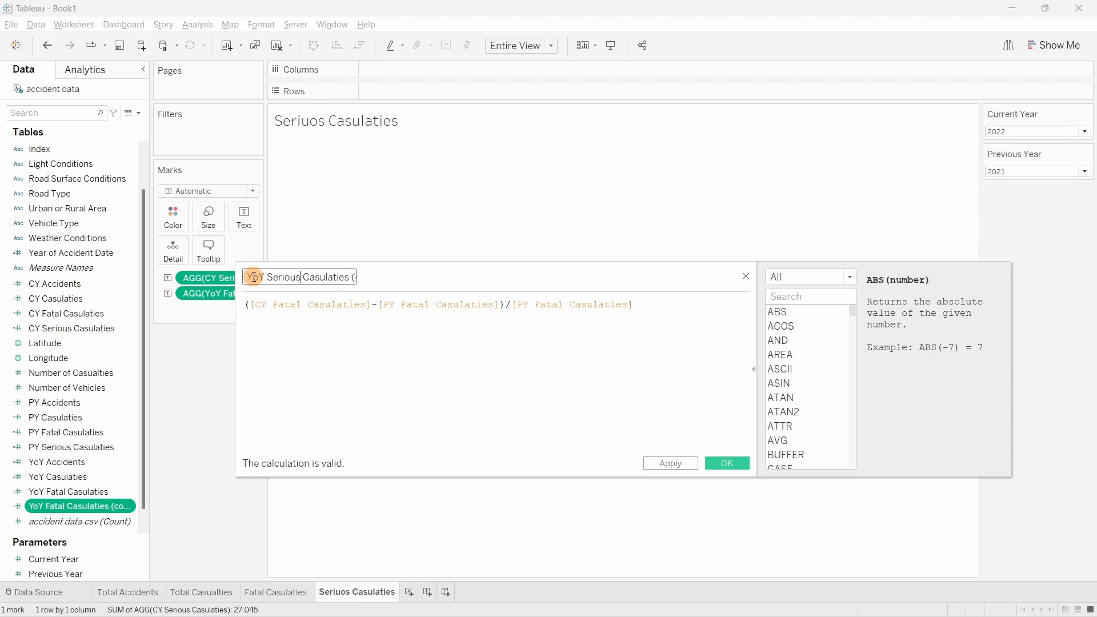
{"action": "key", "text": "End"}
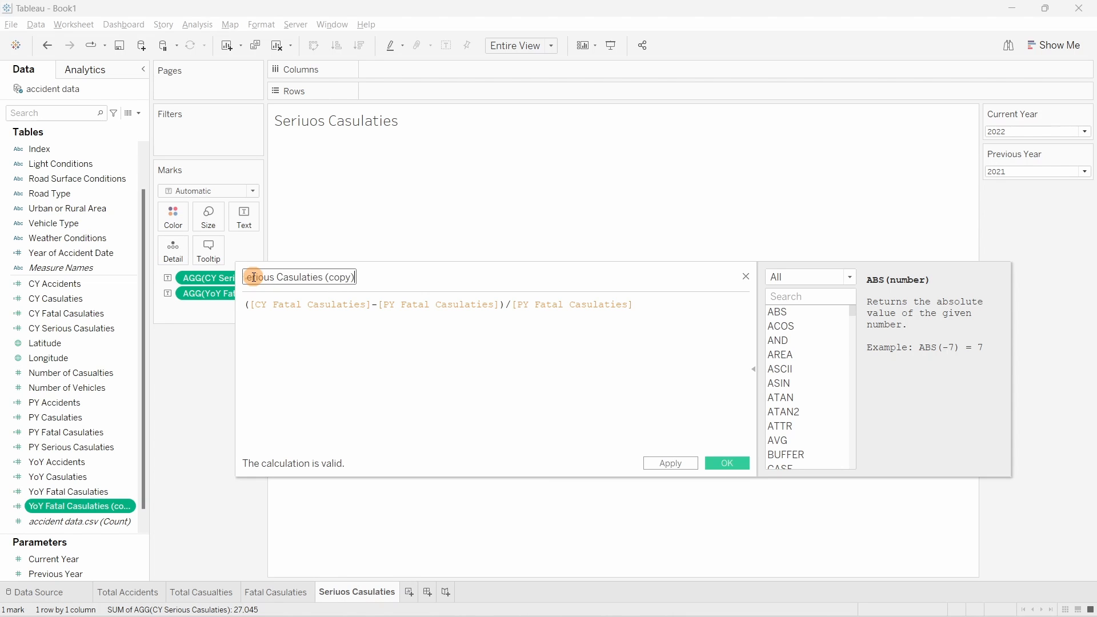
{"action": "key", "text": "BackSpace"}
{"action": "key", "text": "BackSpace"}
{"action": "key", "text": "BackSpace"}
{"action": "key", "text": "BackSpace"}
{"action": "key", "text": "BackSpace"}
{"action": "key", "text": "BackSpace"}
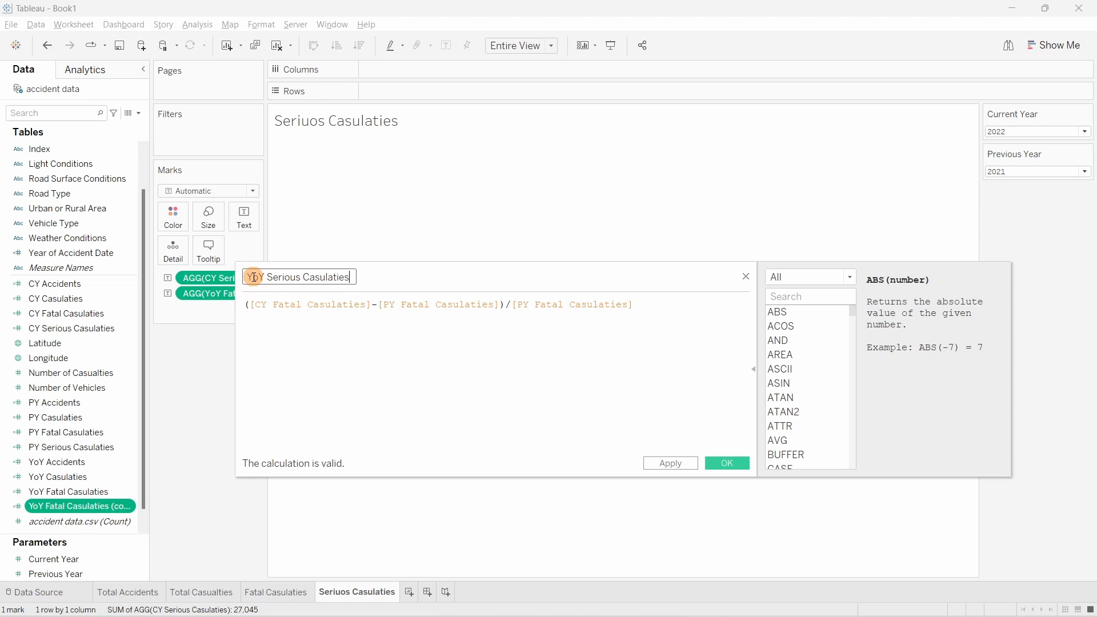
Step: Replace the Fatal fields in the YoY Serious Casulaties formula, making it ([CY Serious Casulaties]-[PY Serious Casulaties])/[PY Serious Casulaties]
{"action": "double_click", "coordinate": [298, 304]}
{"action": "type", "text": "S"}
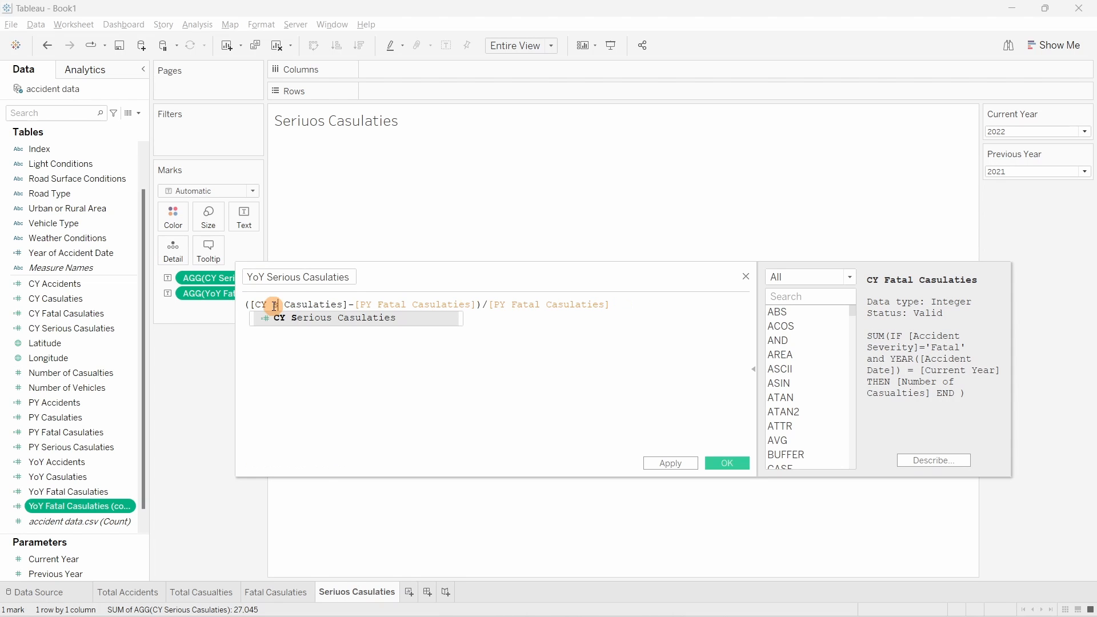
{"action": "left_click", "coordinate": [326, 317]}
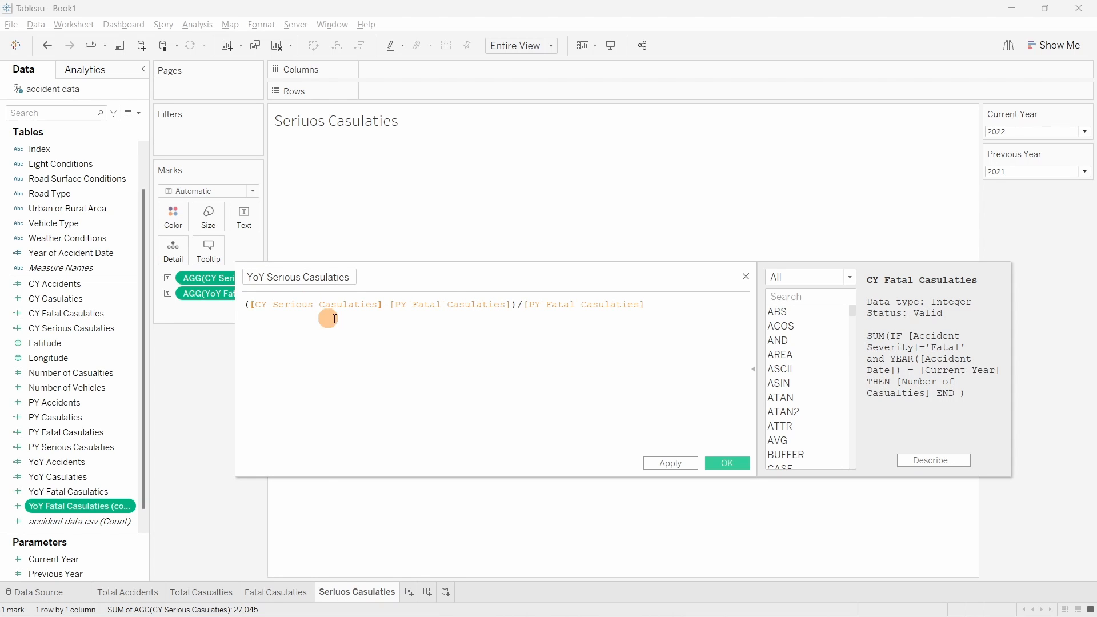
{"action": "double_click", "coordinate": [443, 308]}
{"action": "type", "text": "S"}
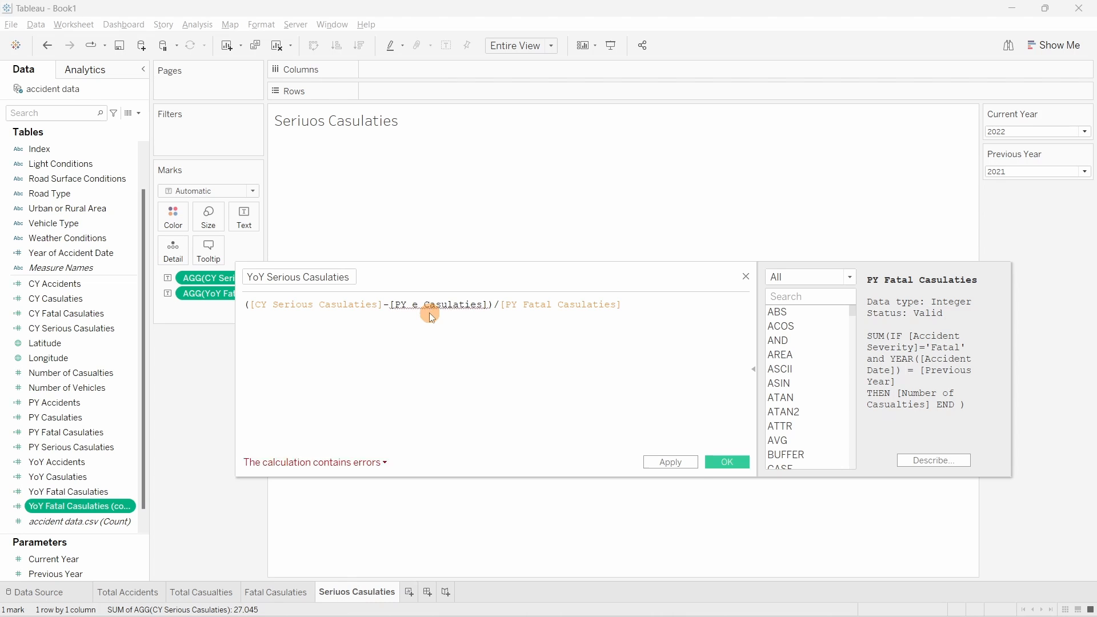
{"action": "left_click", "coordinate": [453, 318]}
{"action": "left_click_drag", "start_coordinate": [587, 304], "coordinate": [561, 306]}
{"action": "type", "text": "se"}
{"action": "left_click", "coordinate": [591, 316]}
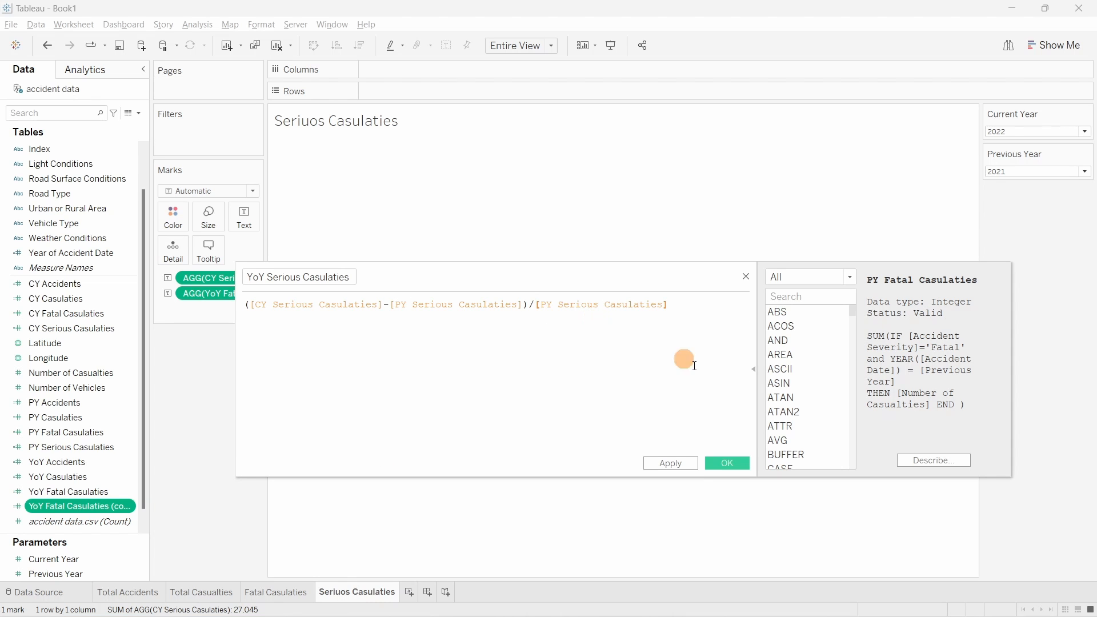
Step: Save the calculation and replace the YoY Fatal Casulaties measure in the KPI's marks with YoY Serious Casulaties
{"action": "left_click", "coordinate": [728, 463]}
{"action": "left_click_drag", "start_coordinate": [71, 507], "coordinate": [223, 297]}
{"action": "mouse_move", "coordinate": [615, 392]}
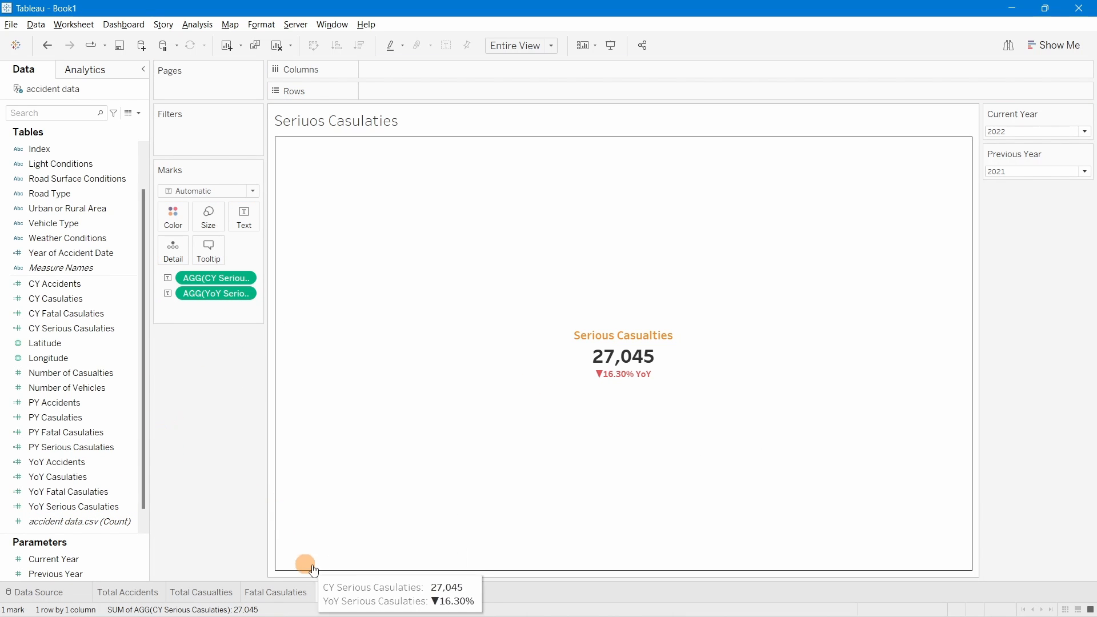
Step: Duplicate the Seriuos Casulaties sheet and rename the copy Slight Casulaties
{"action": "right_click", "coordinate": [352, 599]}
{"action": "left_click", "coordinate": [400, 479]}
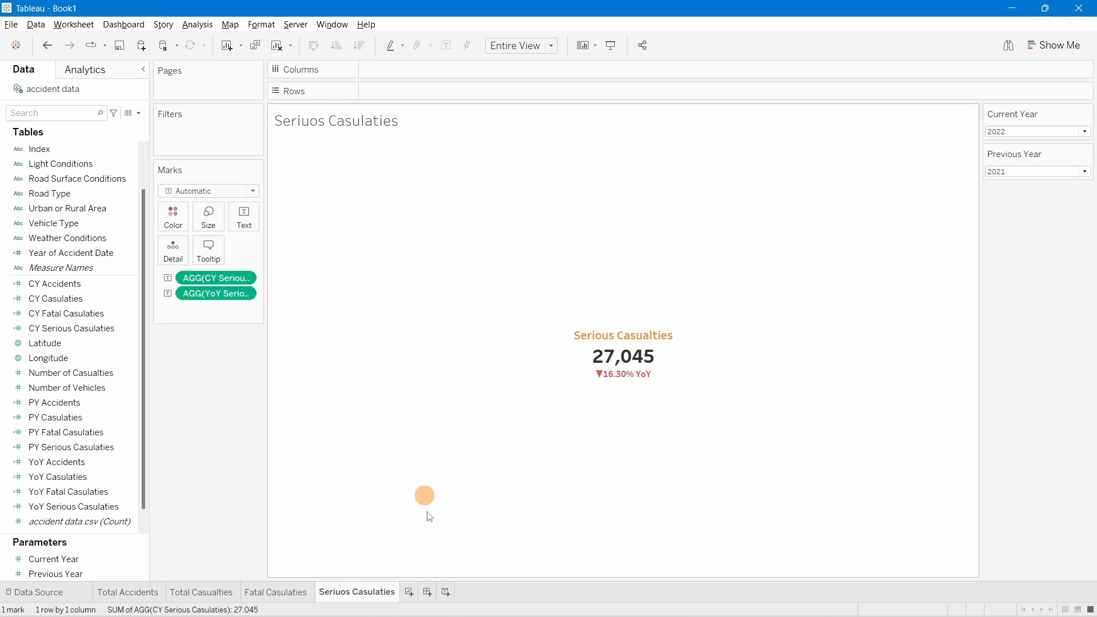
{"action": "double_click", "coordinate": [428, 591]}
{"action": "left_click", "coordinate": [427, 590]}
{"action": "left_click_drag", "start_coordinate": [433, 590], "coordinate": [390, 592]}
{"action": "type", "text": "Slight Casulaties (2"}
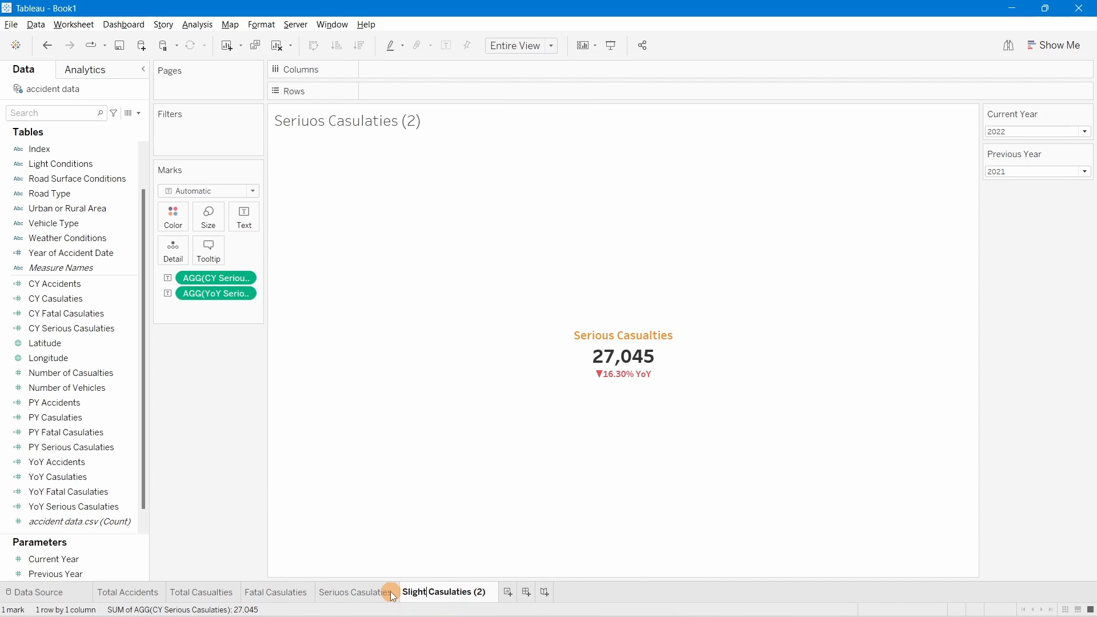
{"action": "left_click", "coordinate": [484, 600]}
{"action": "double_click", "coordinate": [485, 596]}
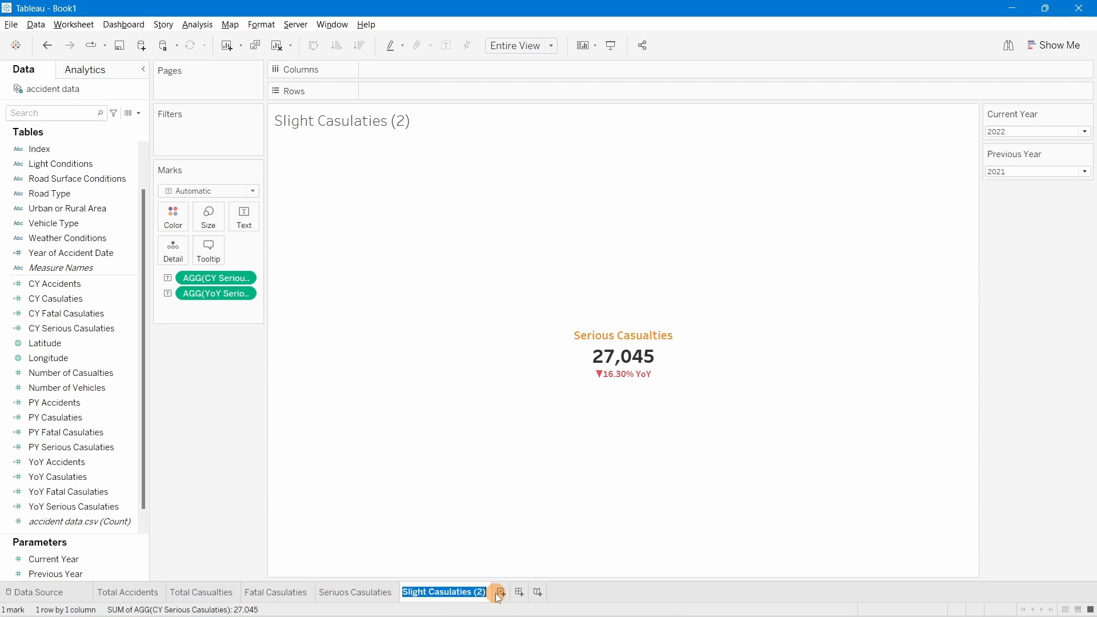
{"action": "left_click", "coordinate": [488, 594]}
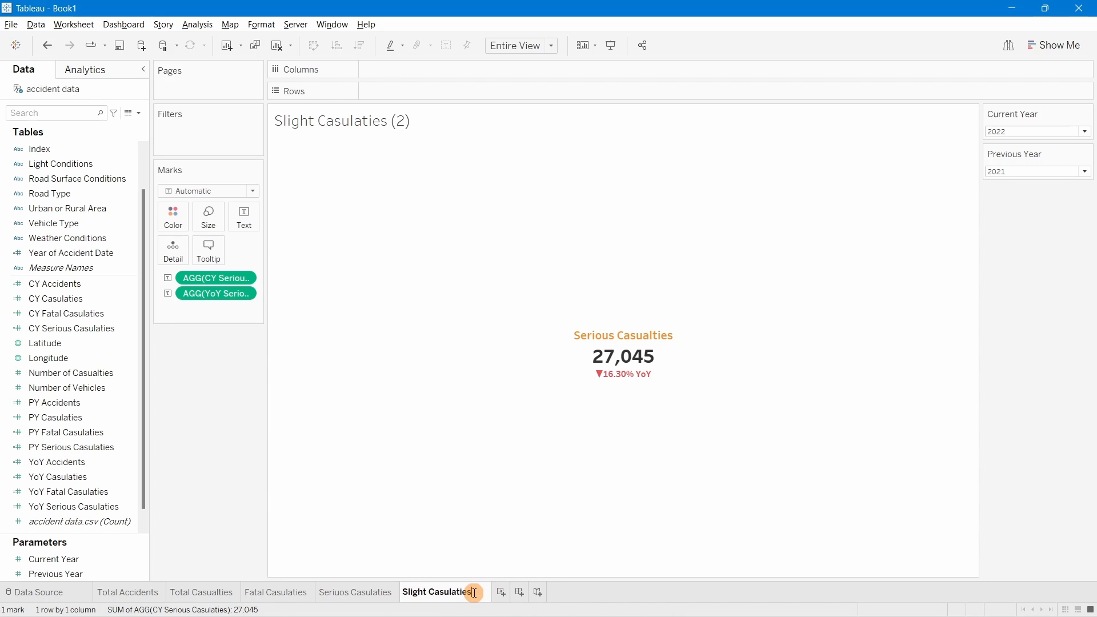
{"action": "left_click", "coordinate": [307, 416]}
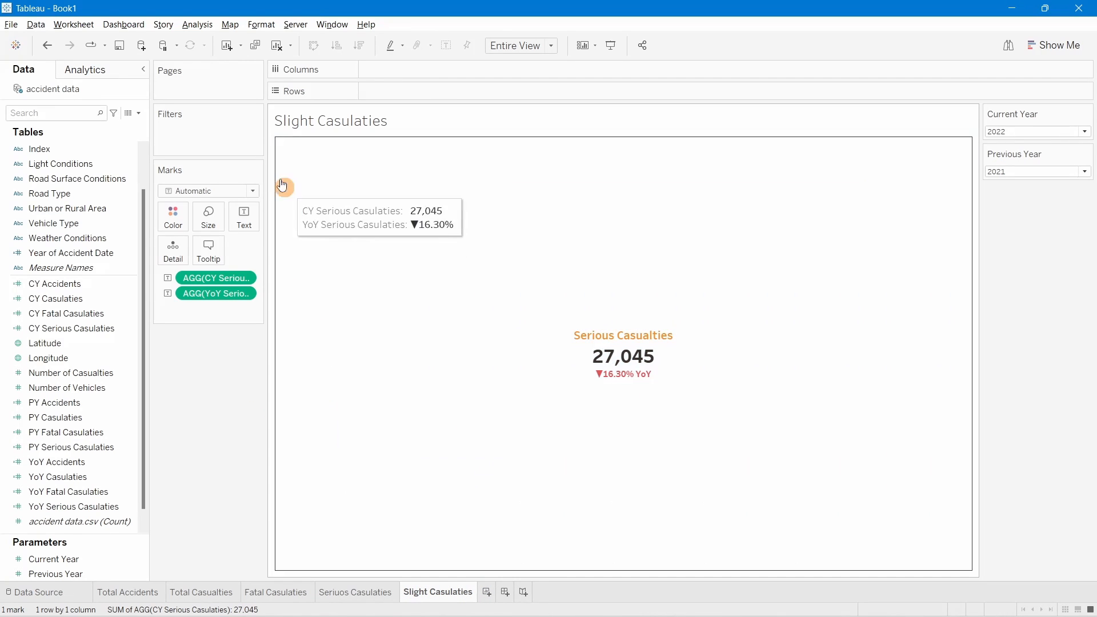
Step: Change the heading in the new sheet's text label to Slight Casualties
{"action": "left_click", "coordinate": [245, 215]}
{"action": "left_click", "coordinate": [345, 245]}
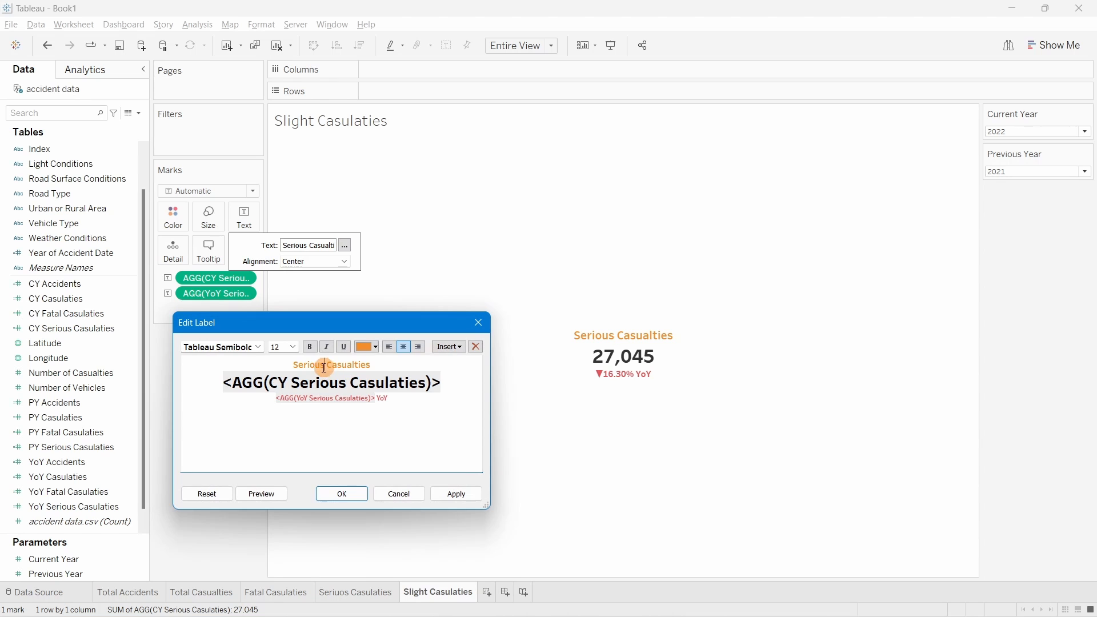
{"action": "left_click_drag", "start_coordinate": [325, 367], "coordinate": [294, 366]}
{"action": "type", "text": "Slight"}
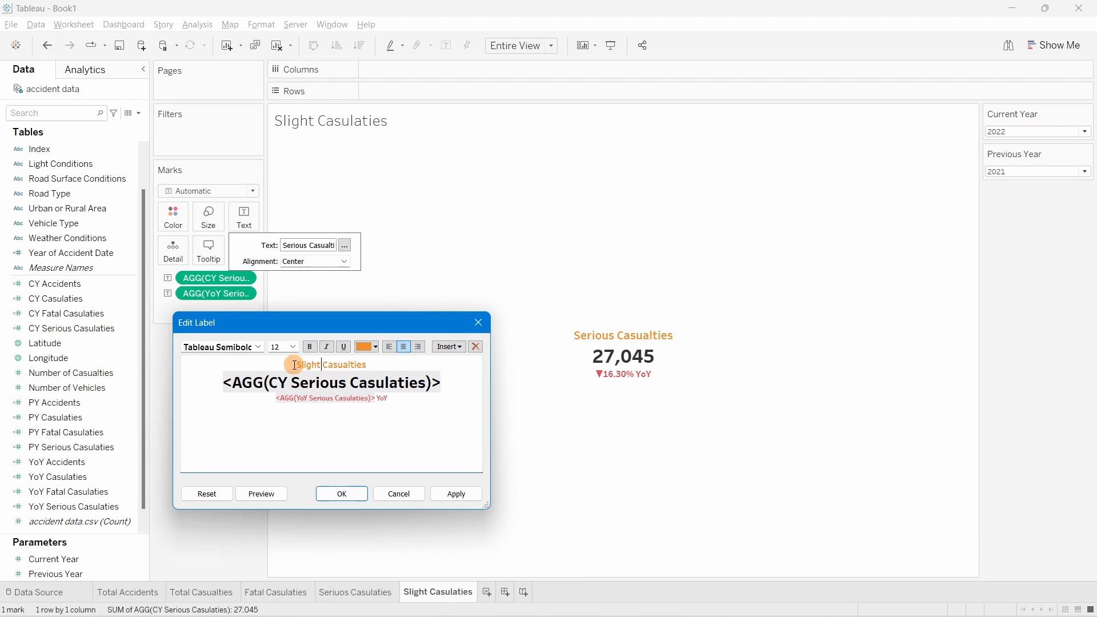
{"action": "left_click", "coordinate": [337, 499]}
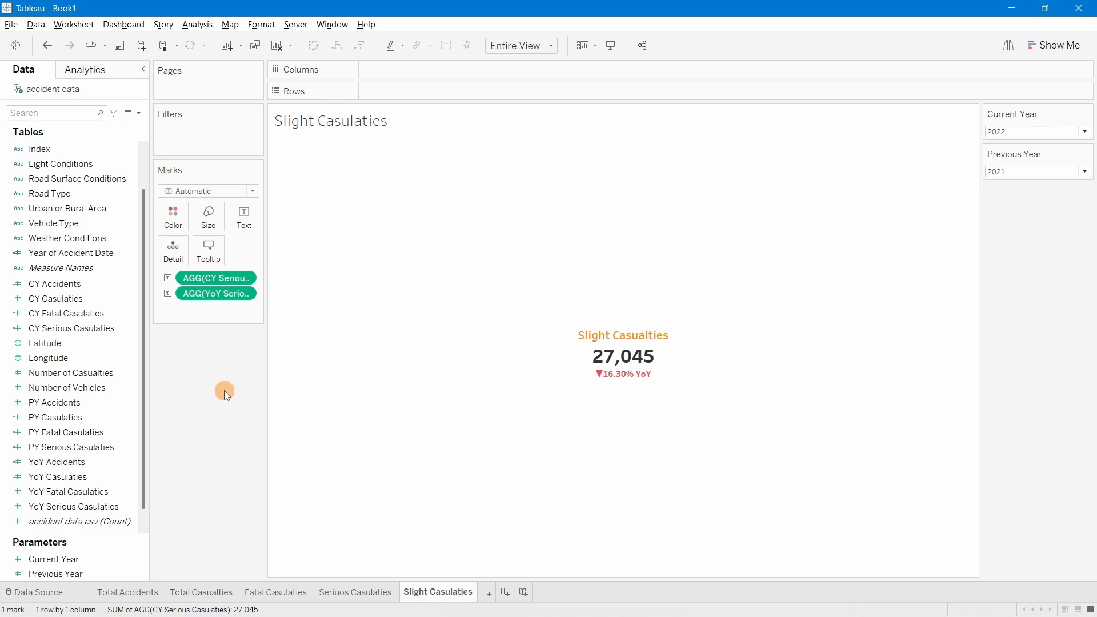
Step: Duplicate the CY Fatal Casulaties calculated field and rename the copy CY Slight Casulaties
{"action": "scroll", "coordinate": [80, 349], "scroll_direction": "up", "scroll_amount": 1}
{"action": "right_click", "coordinate": [101, 359]}
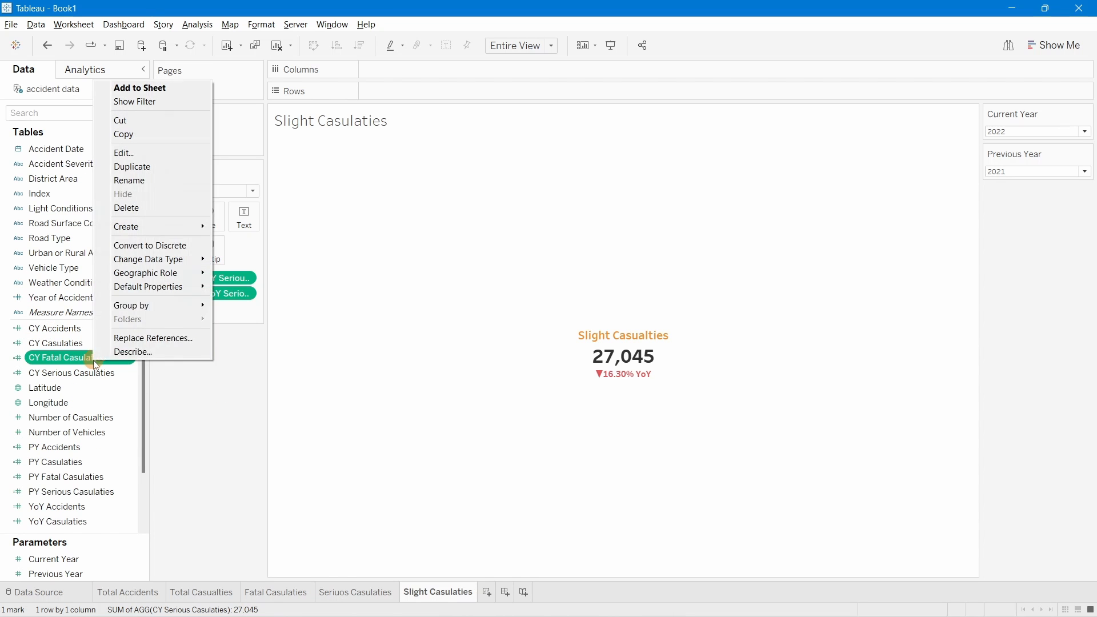
{"action": "left_click", "coordinate": [131, 167]}
{"action": "right_click", "coordinate": [77, 374]}
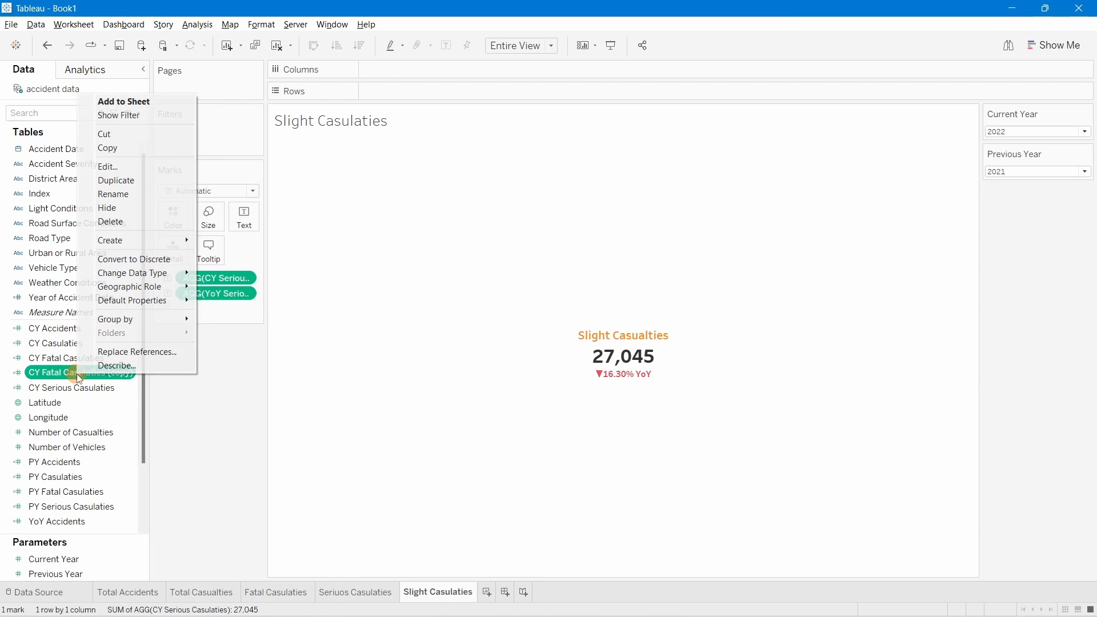
{"action": "left_click", "coordinate": [119, 161]}
{"action": "left_click", "coordinate": [264, 278]}
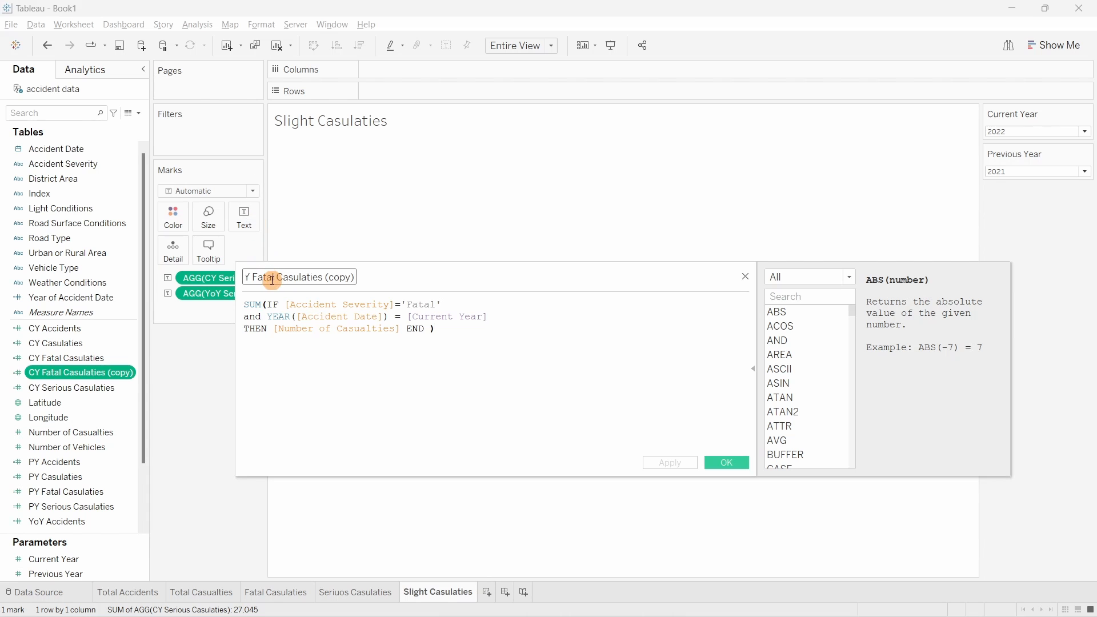
{"action": "type", "text": "Sligh"}
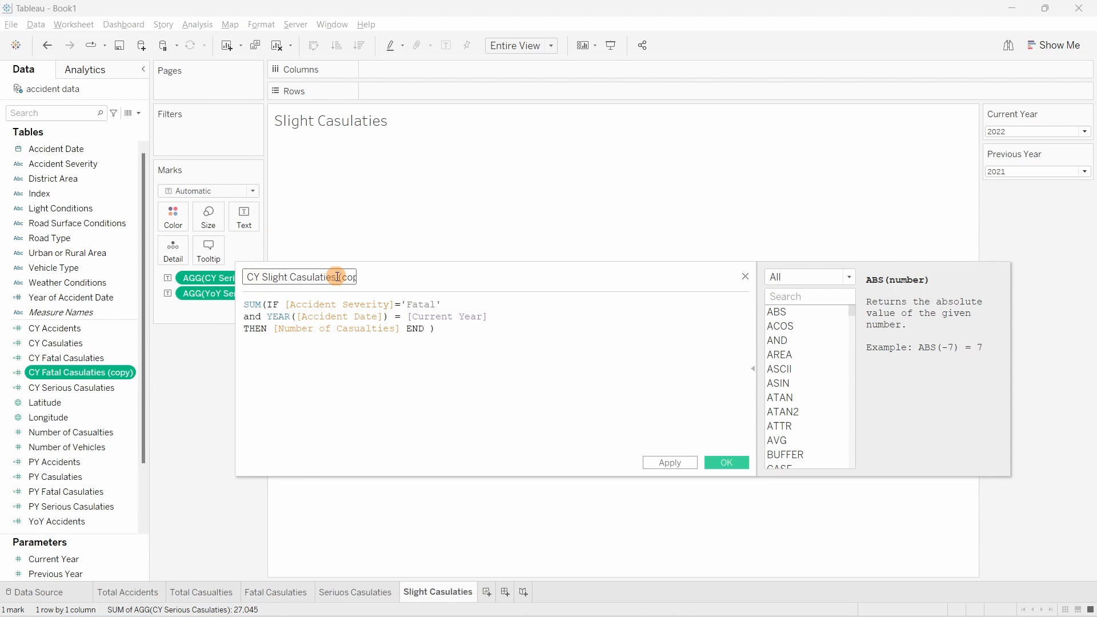
{"action": "left_click_drag", "start_coordinate": [340, 278], "coordinate": [414, 281]}
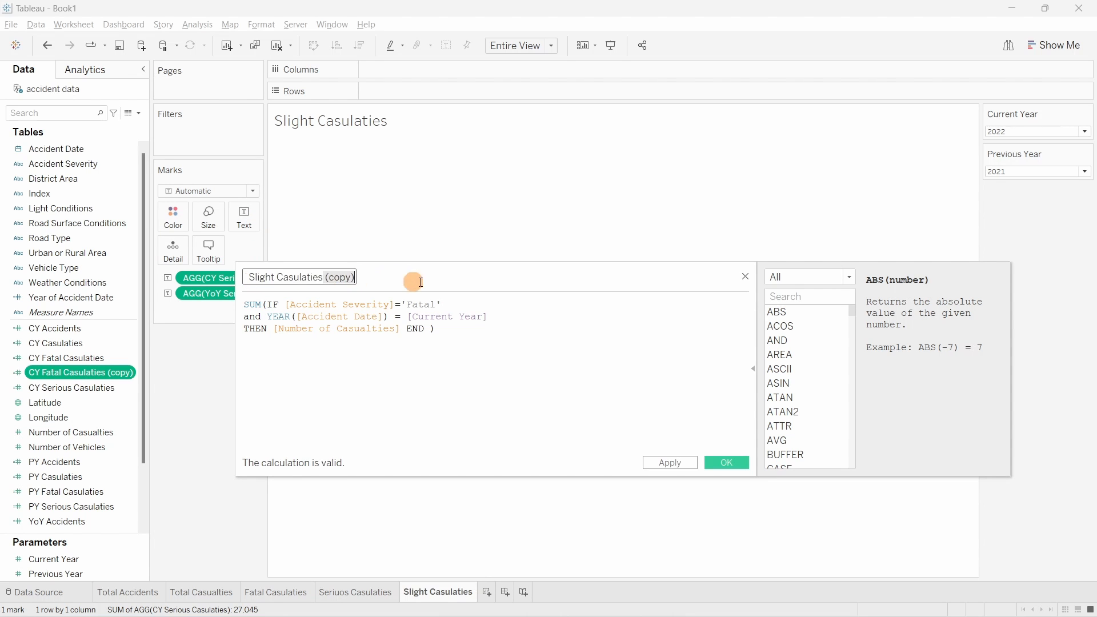
{"action": "key", "text": "BackSpace"}
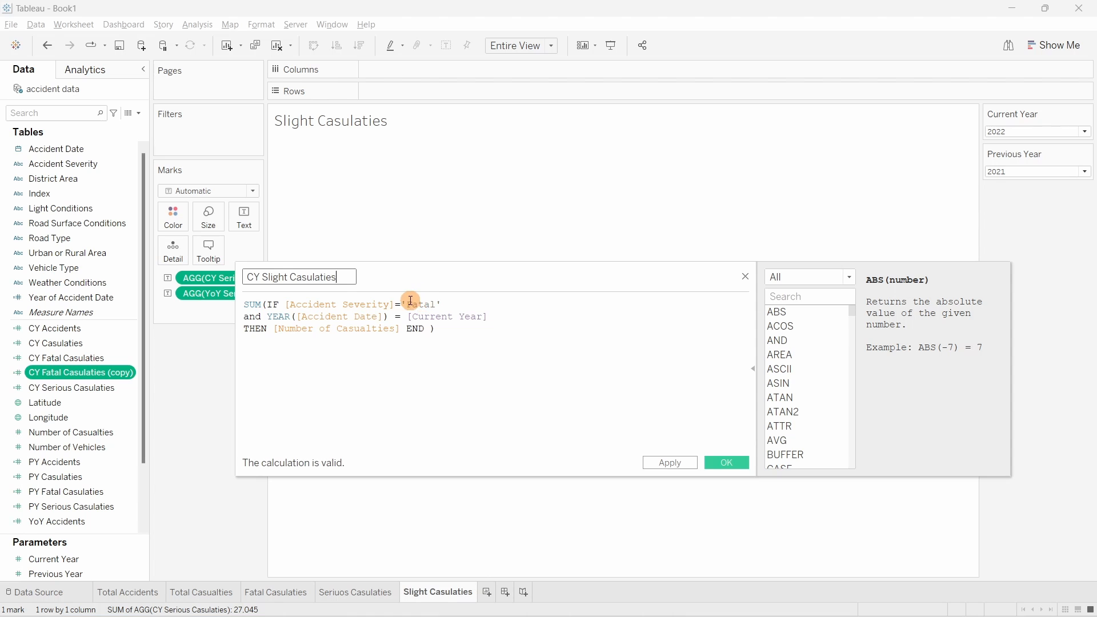
Step: Save CY Slight Casulaties with the accident severity condition changed to 'Slight', and swap it in for the CY Serious Casulaties measure in the marks
{"action": "left_click_drag", "start_coordinate": [411, 302], "coordinate": [434, 304]}
{"action": "type", "text": "Sligh"}
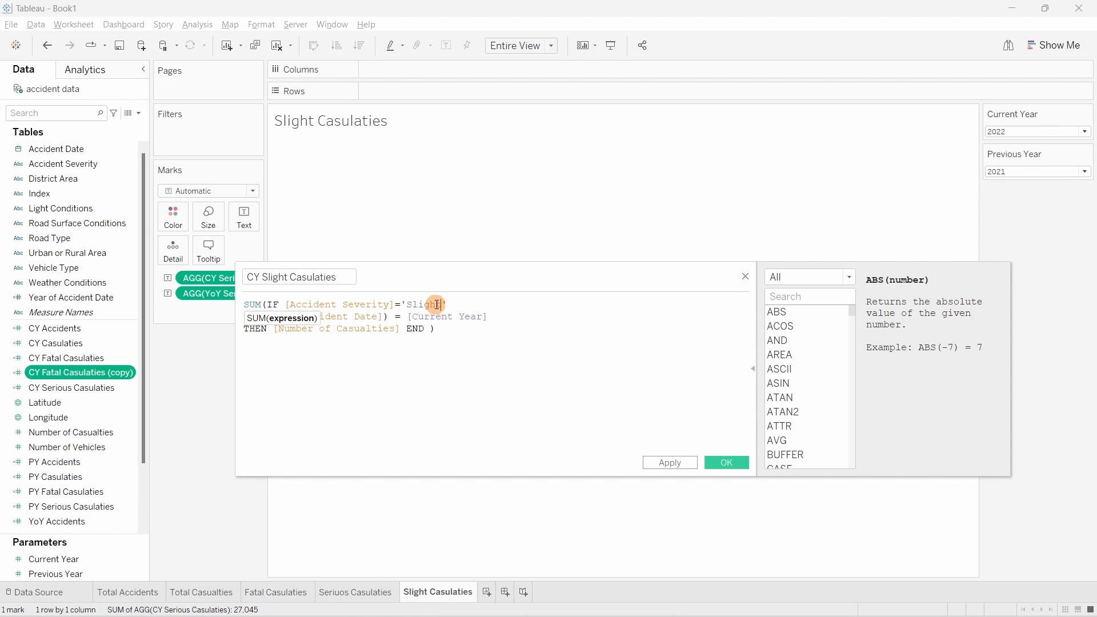
{"action": "left_click", "coordinate": [486, 387]}
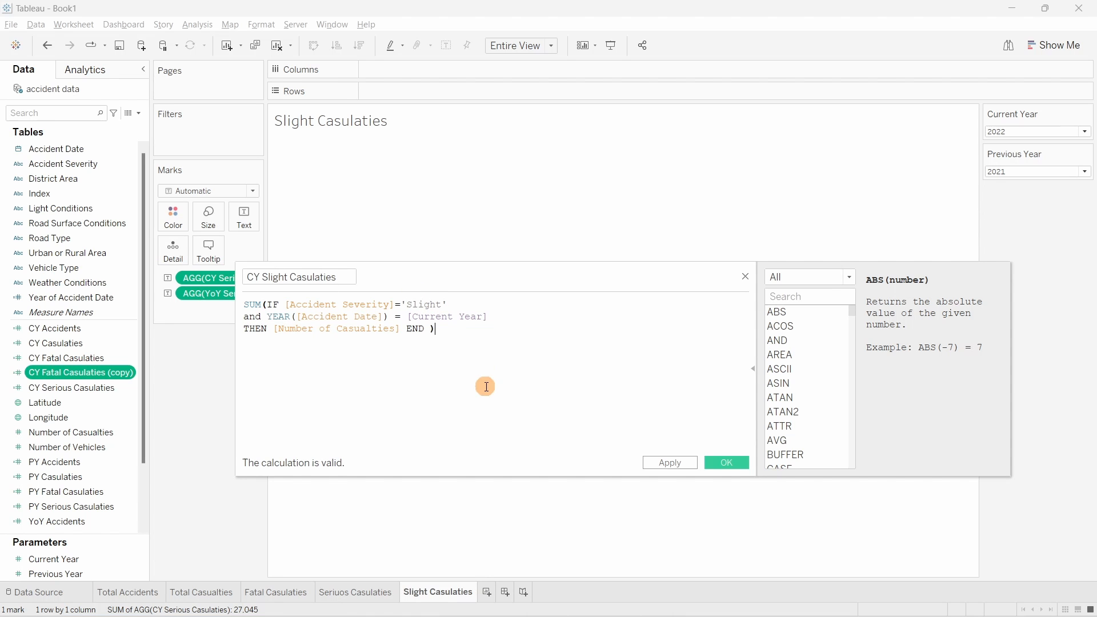
{"action": "left_click", "coordinate": [732, 464]}
{"action": "left_click_drag", "start_coordinate": [85, 382], "coordinate": [239, 279]}
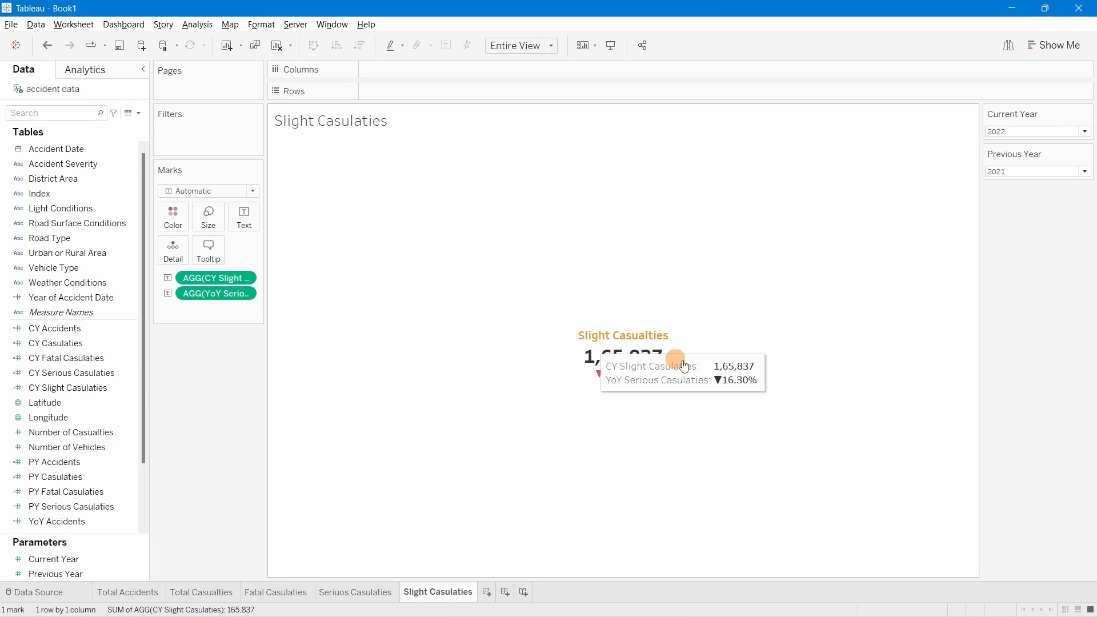
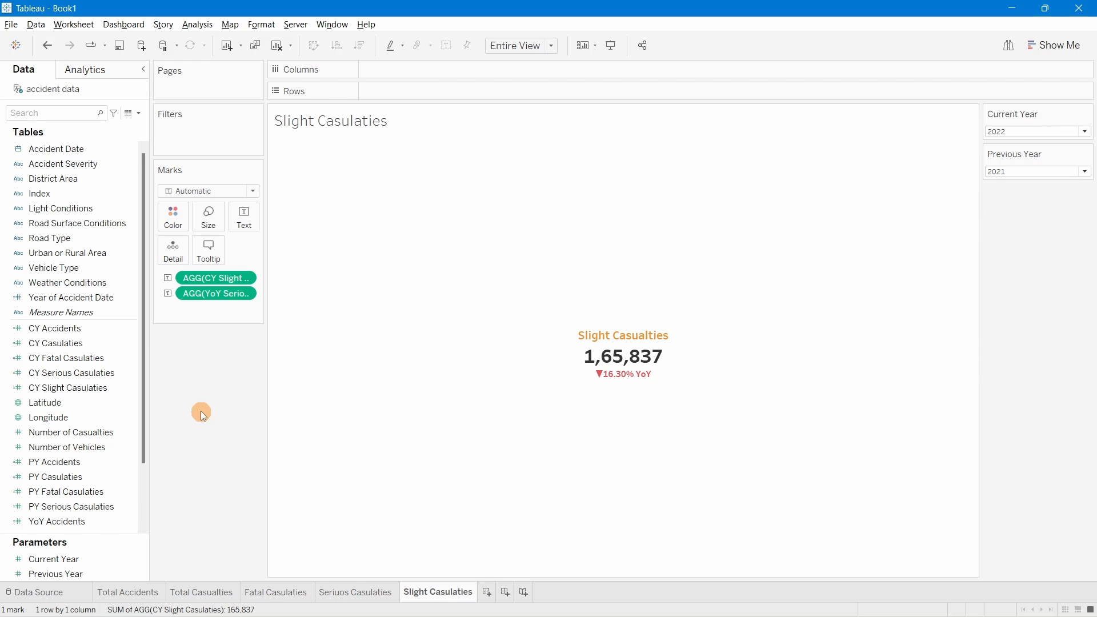
{"action": "scroll", "coordinate": [86, 434], "scroll_direction": "down", "scroll_amount": 3}
{"action": "scroll", "coordinate": [68, 377], "scroll_direction": "up", "scroll_amount": 3}
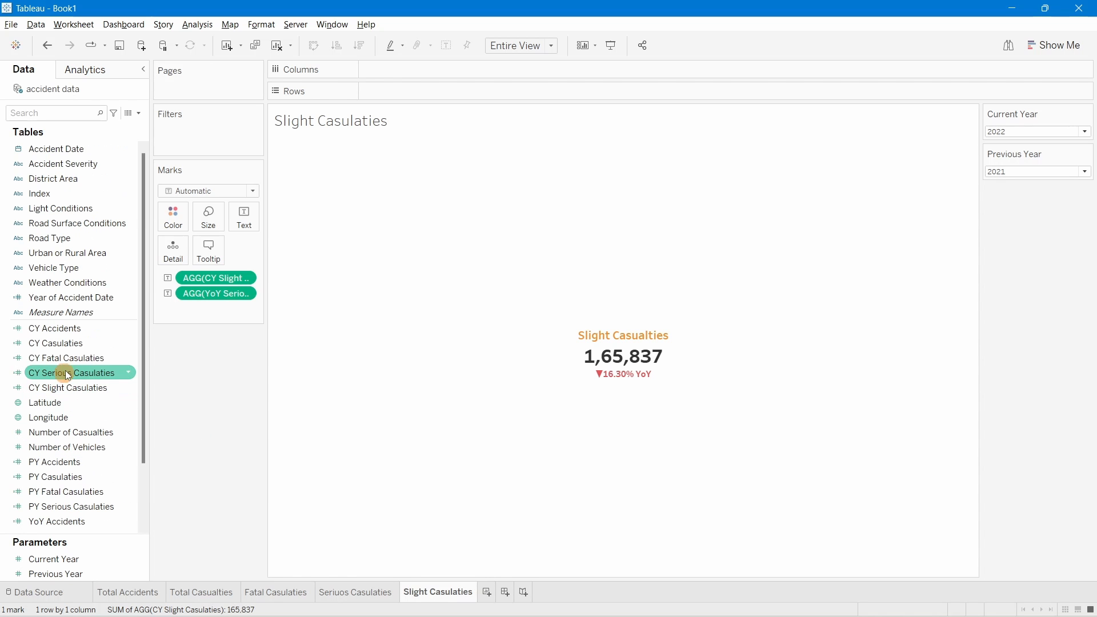
{"action": "right_click", "coordinate": [72, 373]}
{"action": "right_click", "coordinate": [60, 388]}
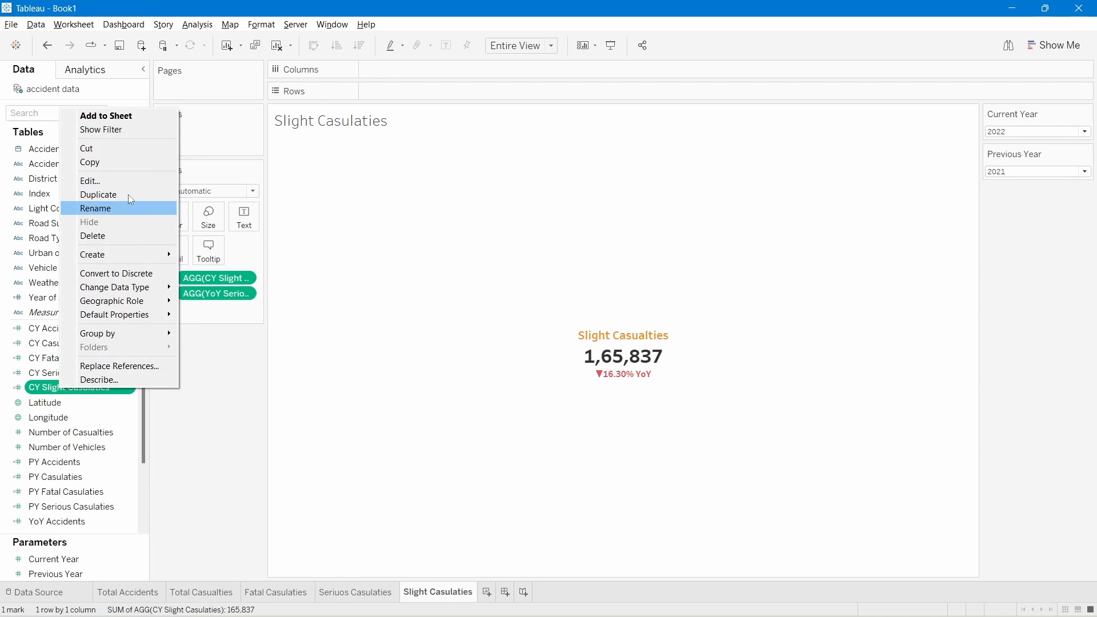
{"action": "left_click", "coordinate": [114, 180]}
{"action": "left_click", "coordinate": [256, 277]}
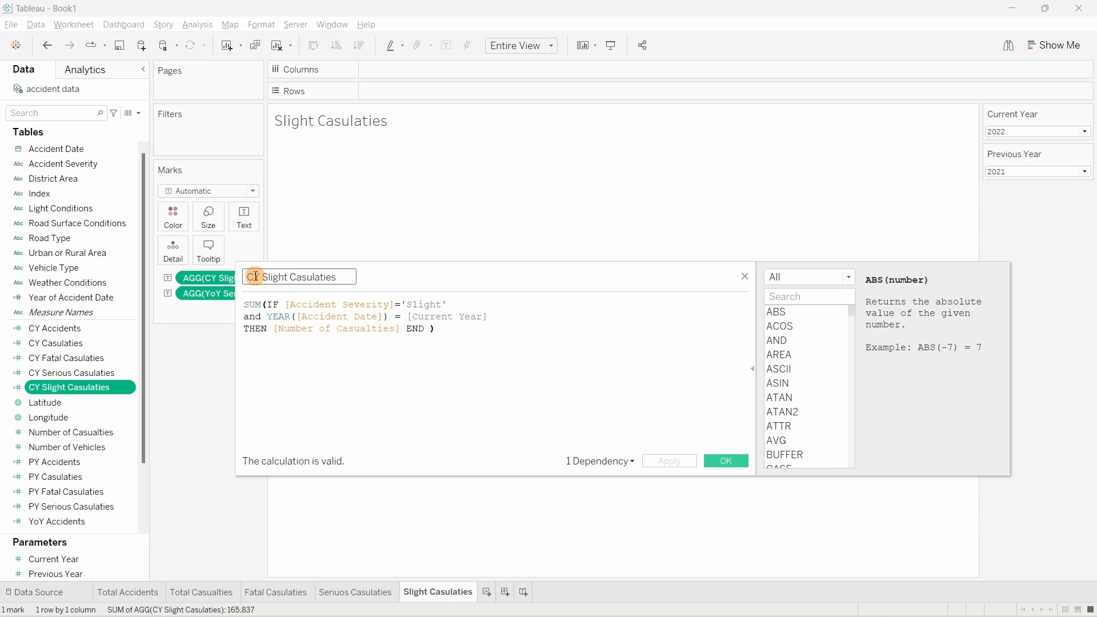
{"action": "left_click_drag", "start_coordinate": [254, 276], "coordinate": [238, 277]}
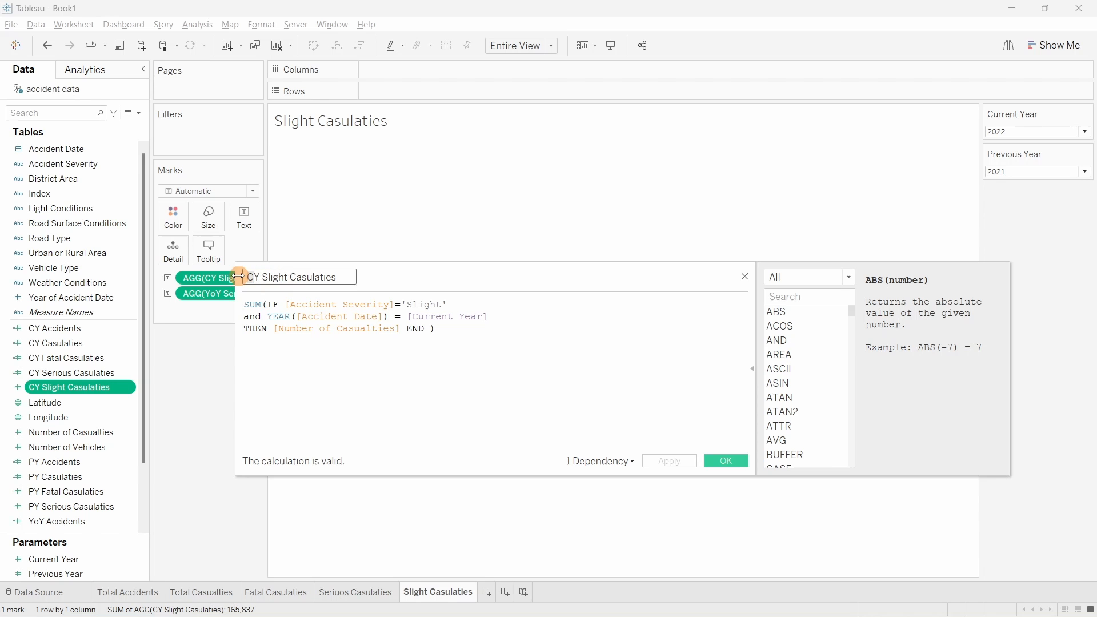
{"action": "left_click", "coordinate": [745, 276]}
Step: Duplicate the CY Slight Casulaties calculated field and rename the copy PY Slight Casulaties
{"action": "right_click", "coordinate": [105, 386]}
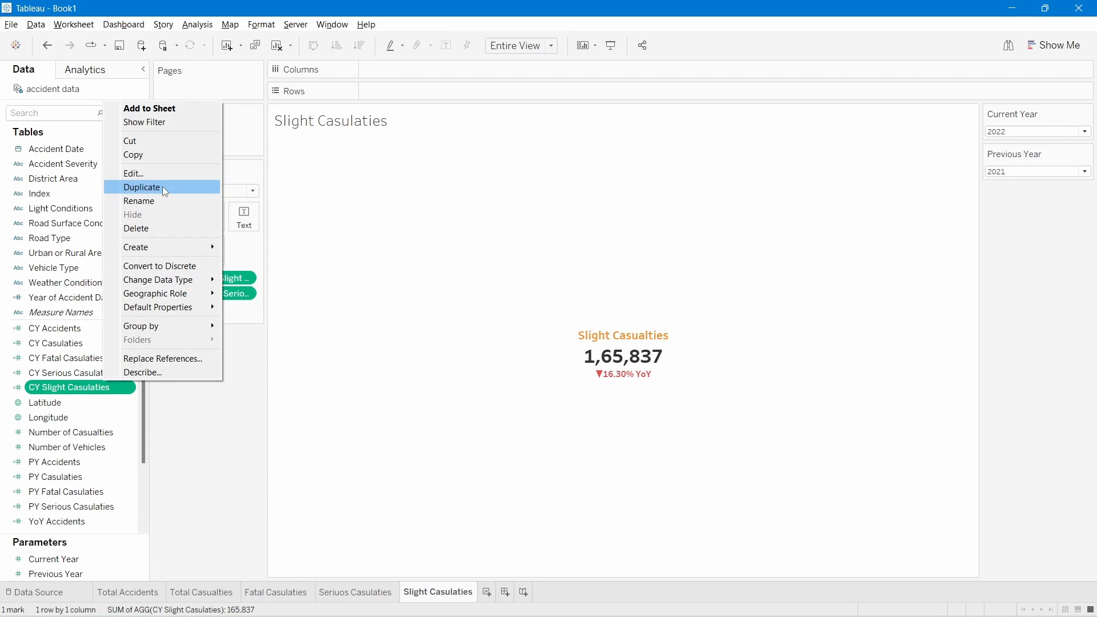
{"action": "left_click", "coordinate": [150, 198]}
{"action": "right_click", "coordinate": [110, 401]}
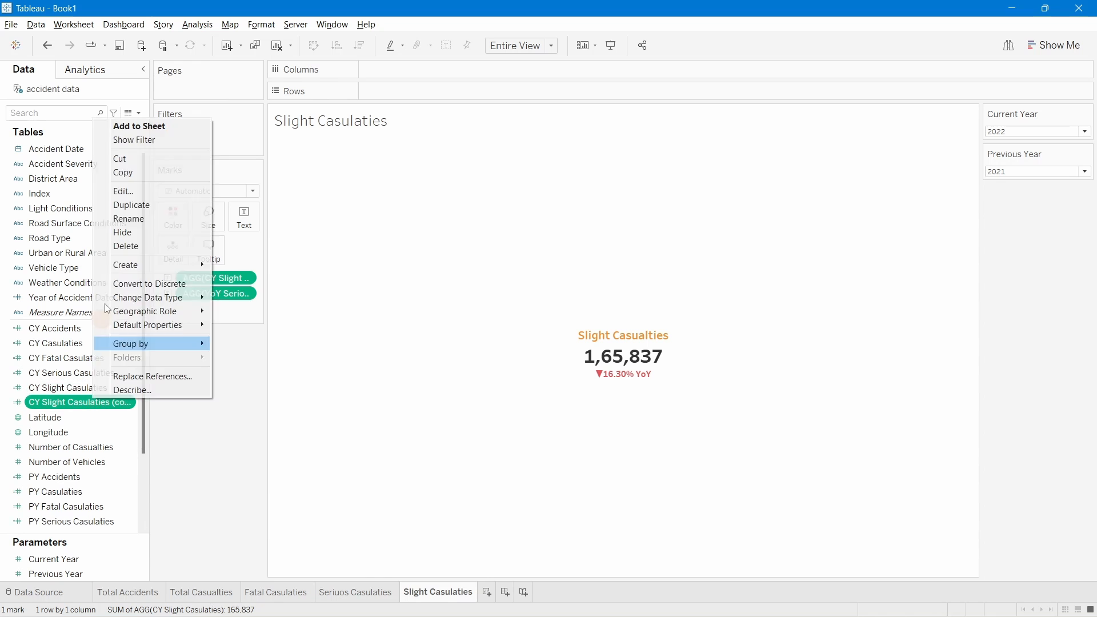
{"action": "left_click", "coordinate": [134, 189]}
{"action": "left_click", "coordinate": [246, 278]}
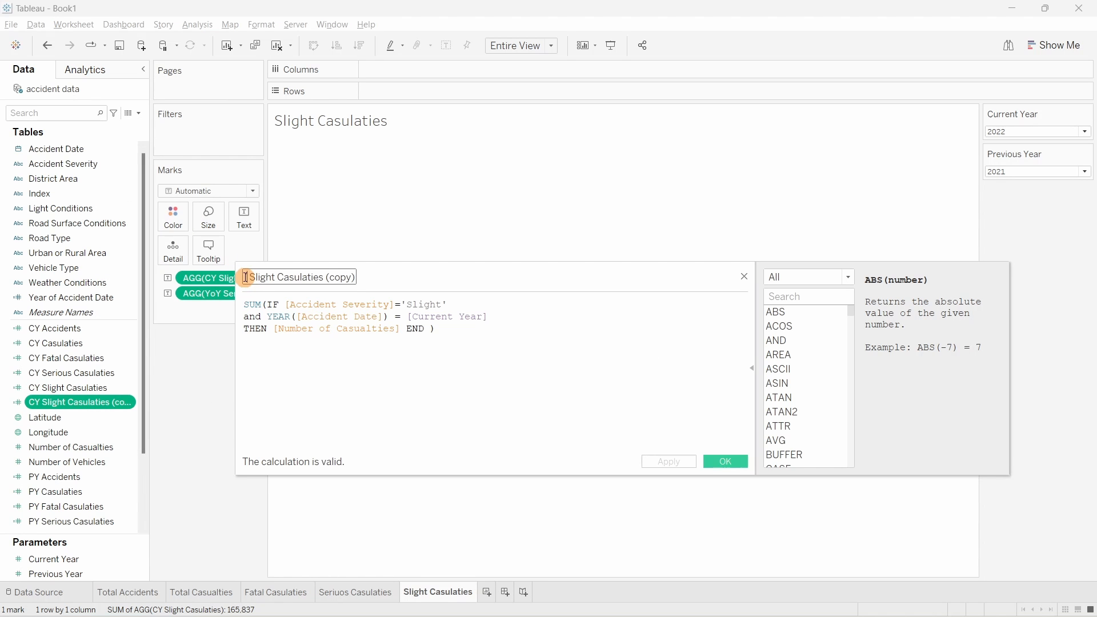
{"action": "key", "text": "Left"}
{"action": "key", "text": "Left"}
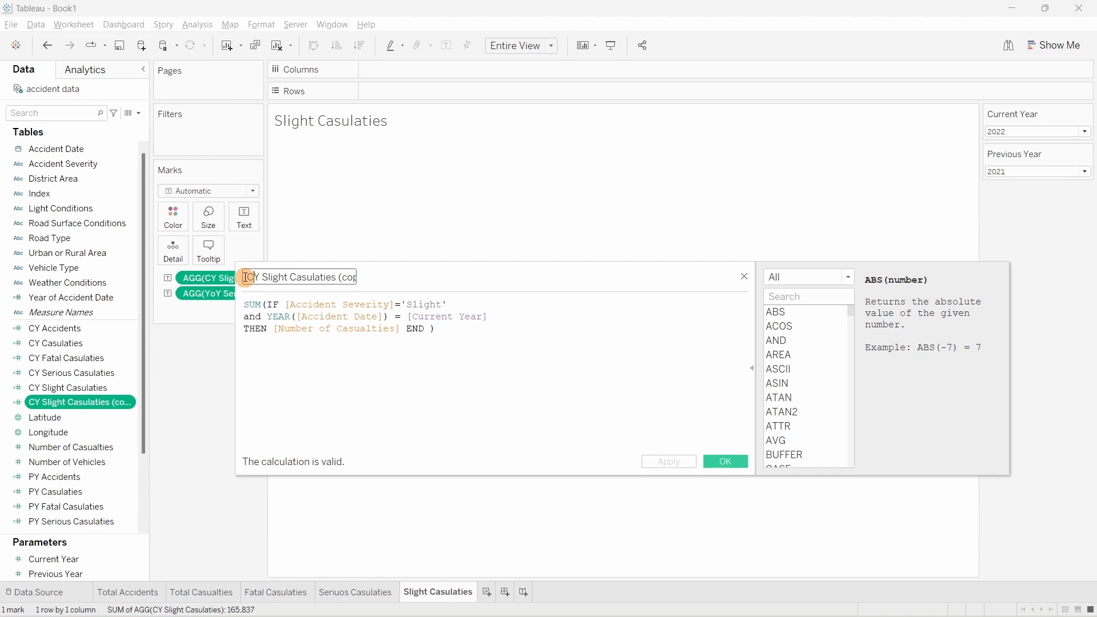
{"action": "key", "text": "Delete"}
{"action": "type", "text": "P"}
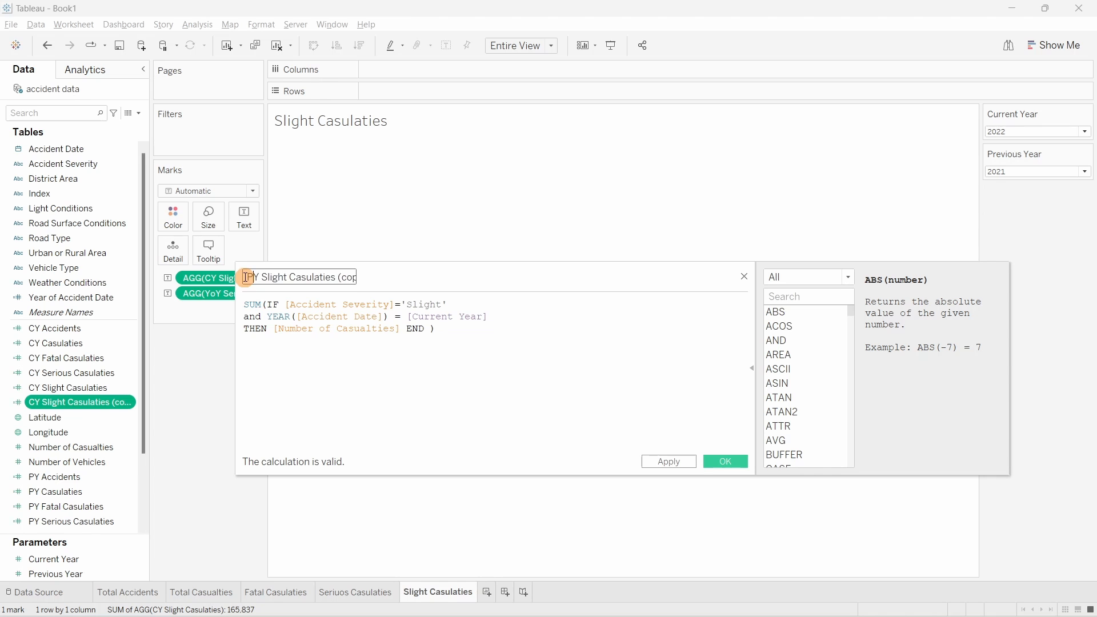
{"action": "left_click_drag", "start_coordinate": [337, 276], "coordinate": [402, 276]}
{"action": "key", "text": "BackSpace"}
Step: Change the year condition in the PY Slight Casulaties formula to [Previous Year]
{"action": "left_click_drag", "start_coordinate": [489, 316], "coordinate": [414, 314]}
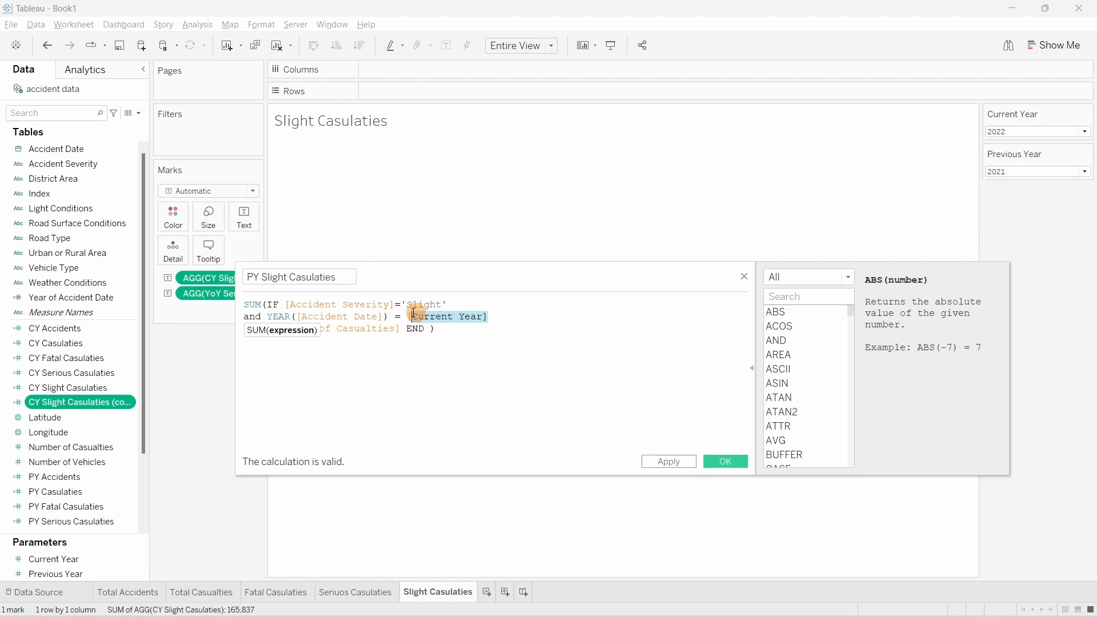
{"action": "type", "text": "pre"}
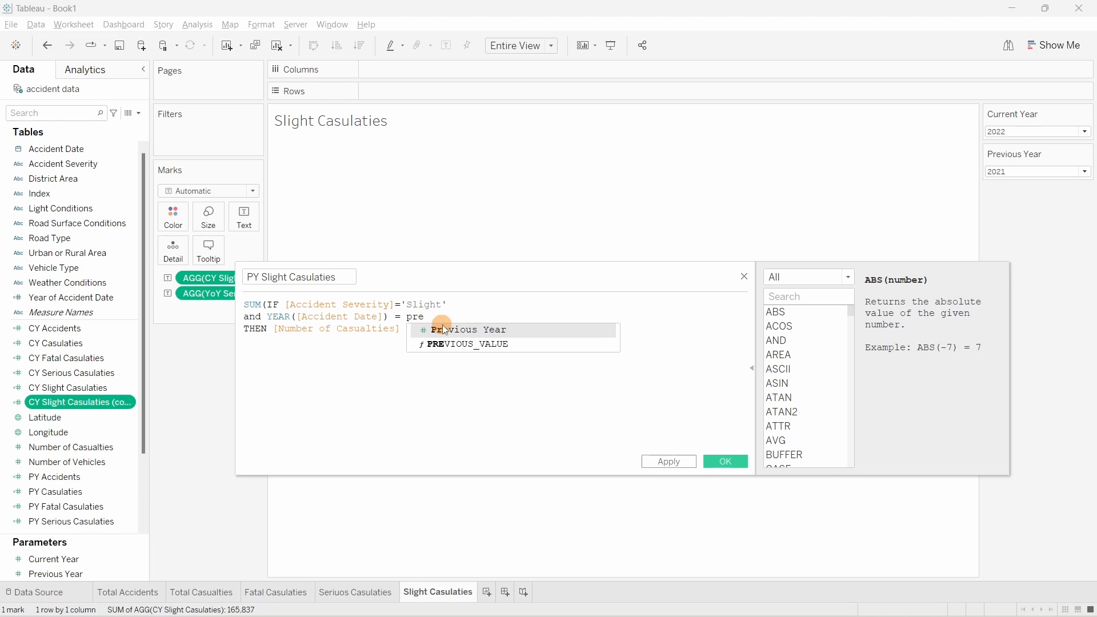
{"action": "left_click", "coordinate": [444, 326]}
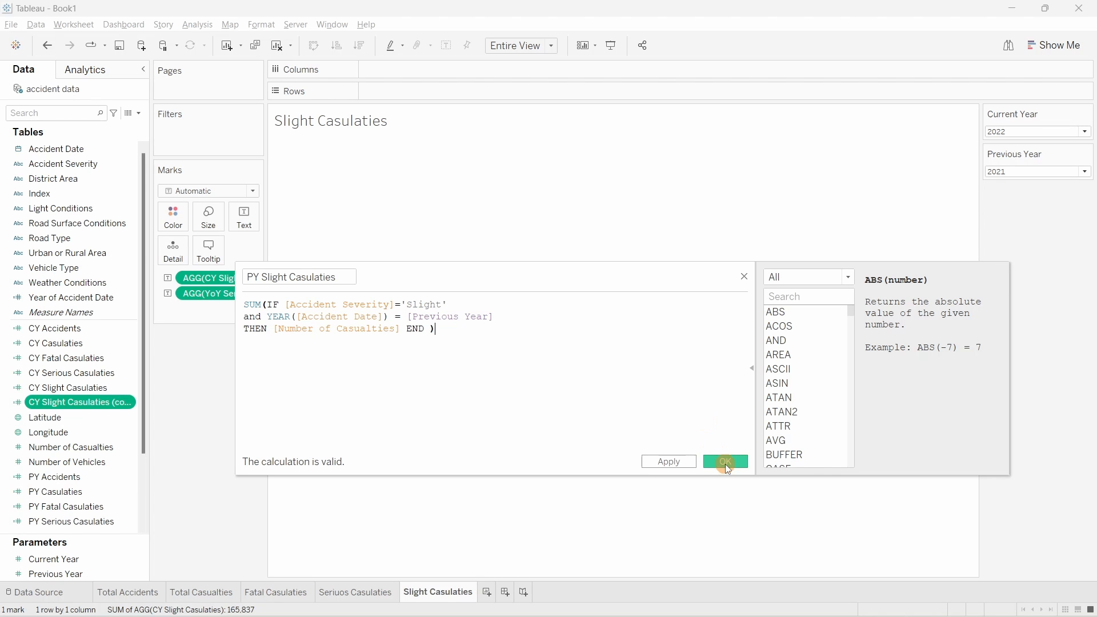
Step: Save the PY Slight Casulaties field, duplicate the YoY Serious Casulaties calculated field and rename the copy YoY Slight Casulaties
{"action": "left_click", "coordinate": [725, 462]}
{"action": "left_click_drag", "start_coordinate": [121, 433], "coordinate": [108, 426]}
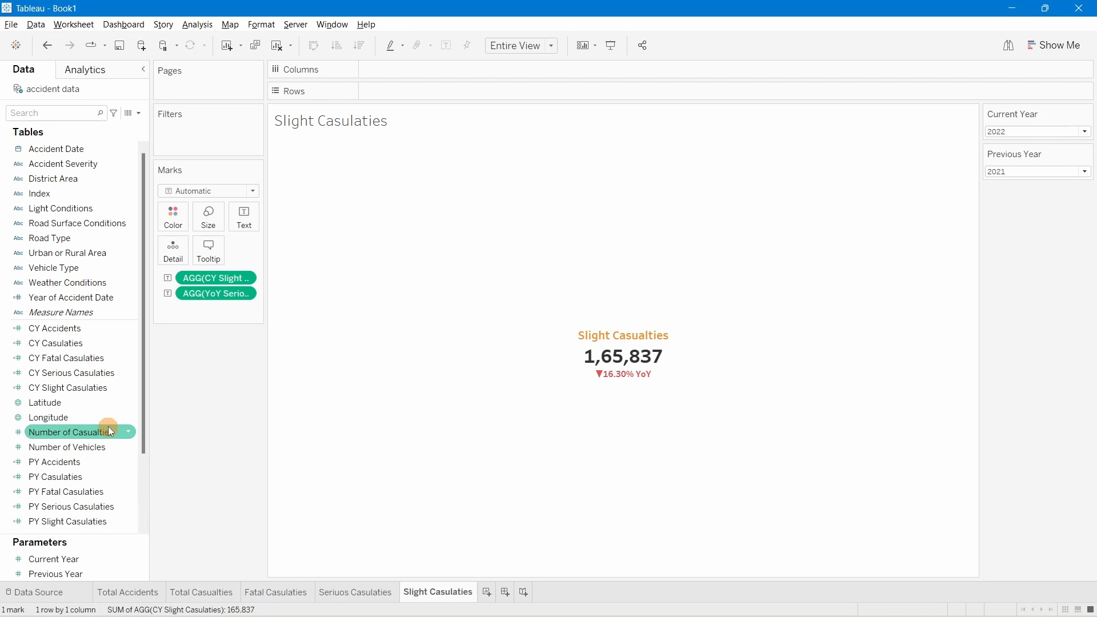
{"action": "scroll", "coordinate": [64, 435], "scroll_direction": "down", "scroll_amount": 2}
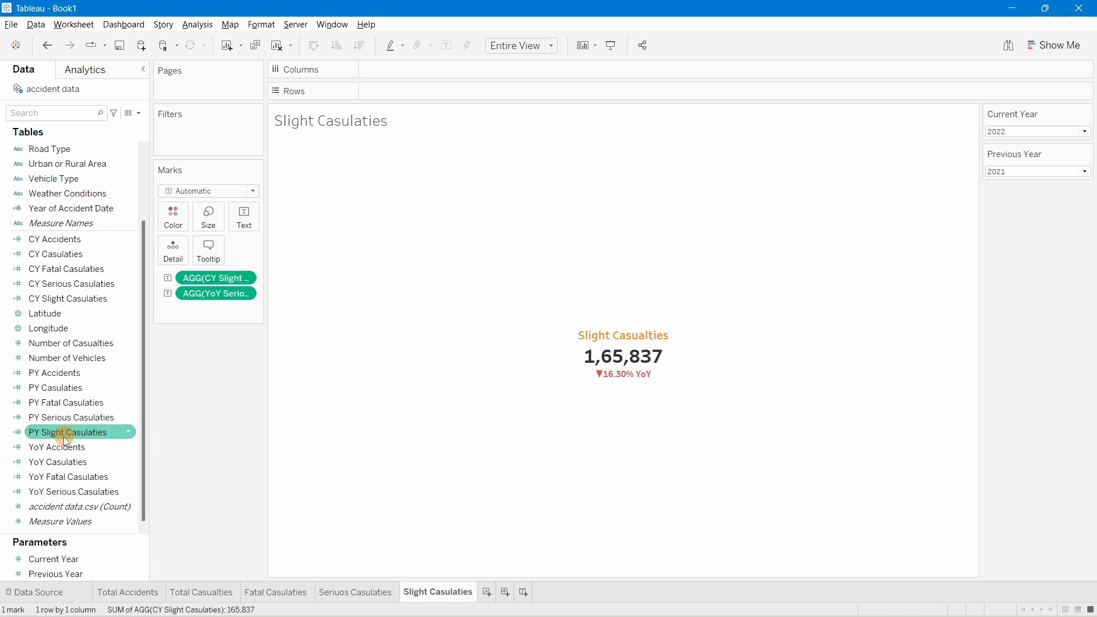
{"action": "right_click", "coordinate": [102, 492]}
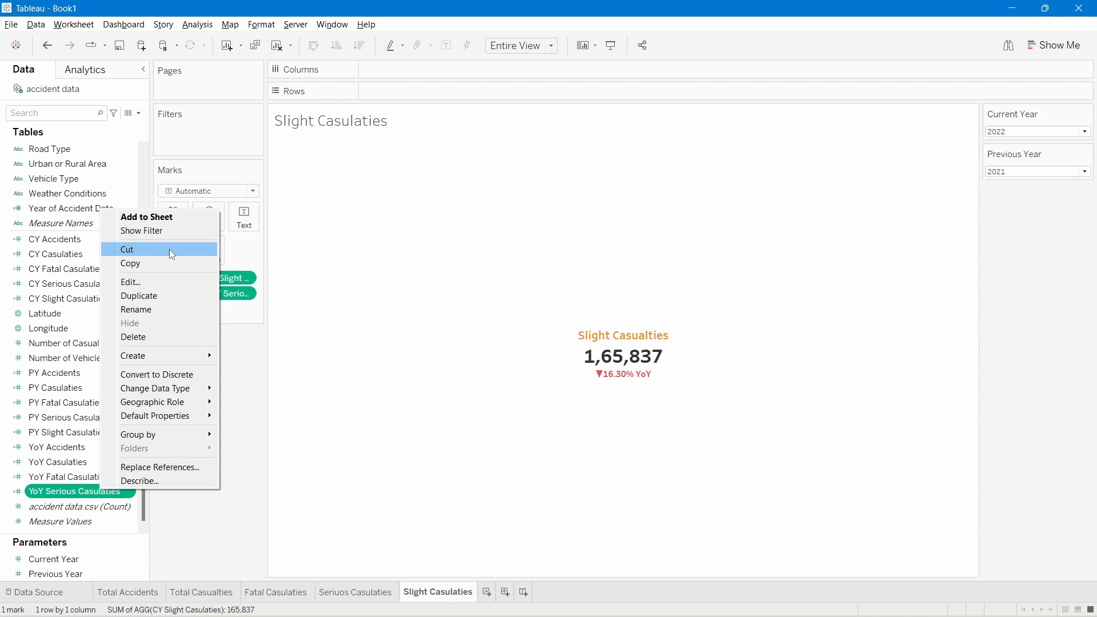
{"action": "left_click", "coordinate": [147, 296]}
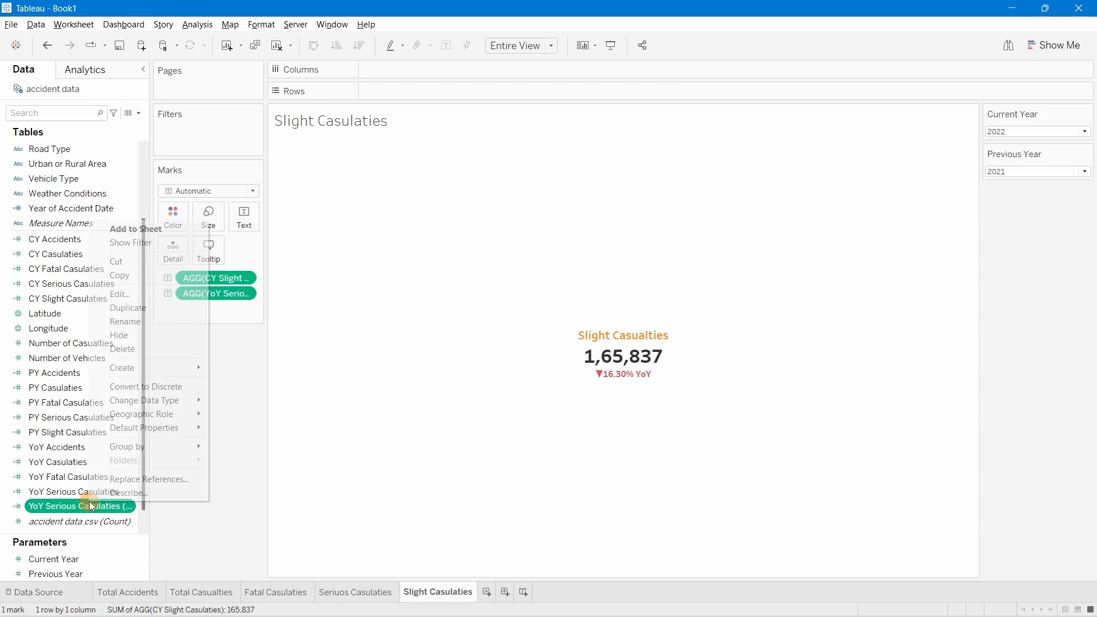
{"action": "left_click", "coordinate": [123, 294]}
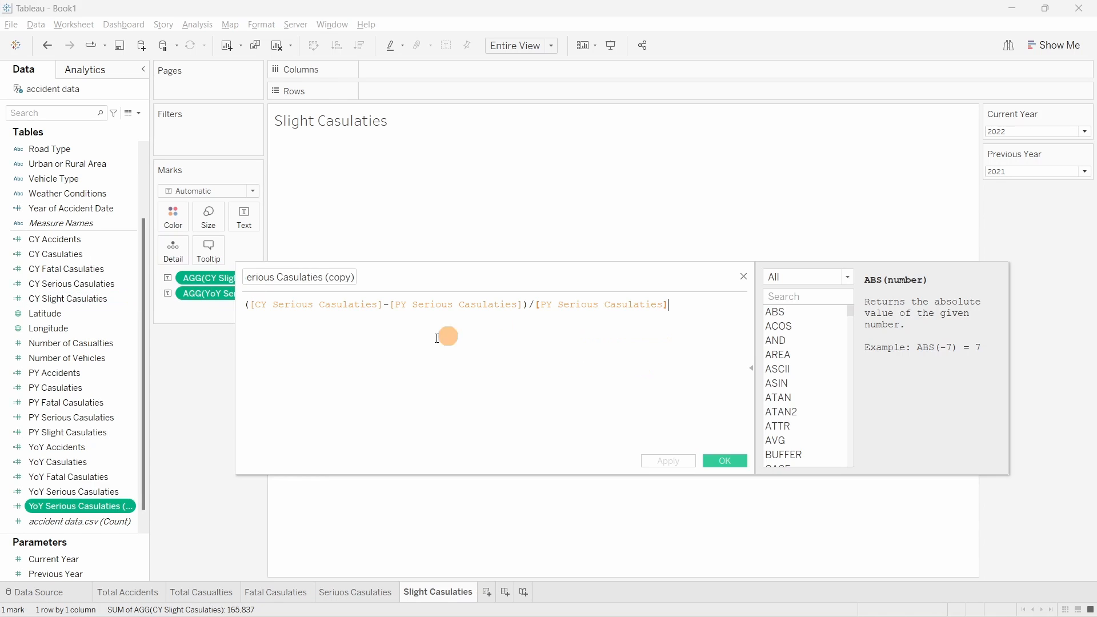
{"action": "left_click_drag", "start_coordinate": [323, 278], "coordinate": [398, 271]}
{"action": "key", "text": "BackSpace"}
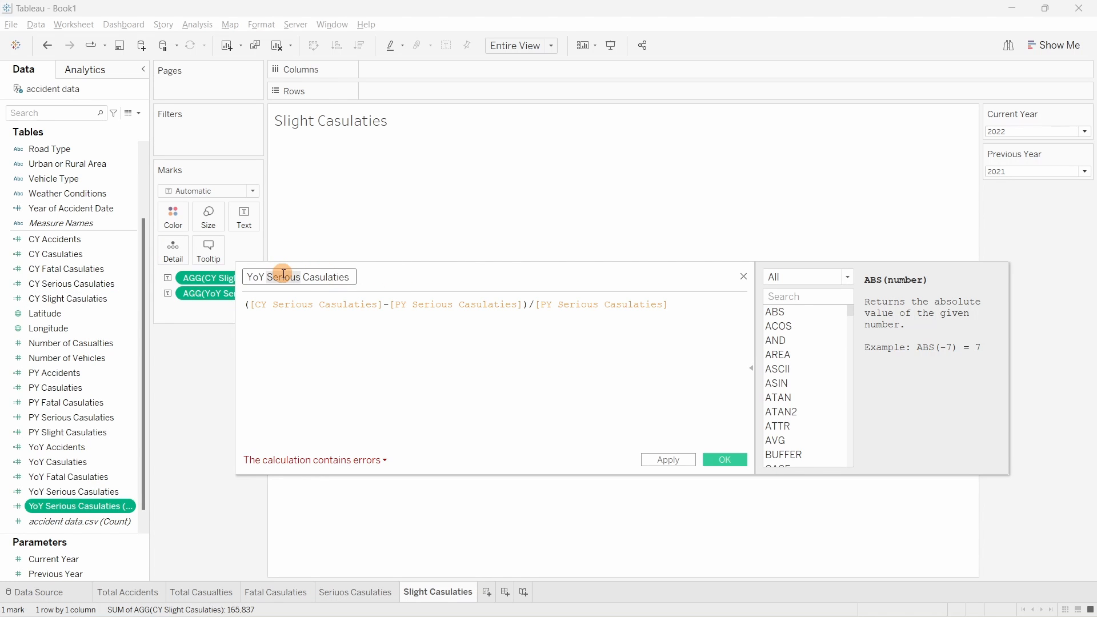
{"action": "key", "text": "BackSpace"}
{"action": "type", "text": "ight"}
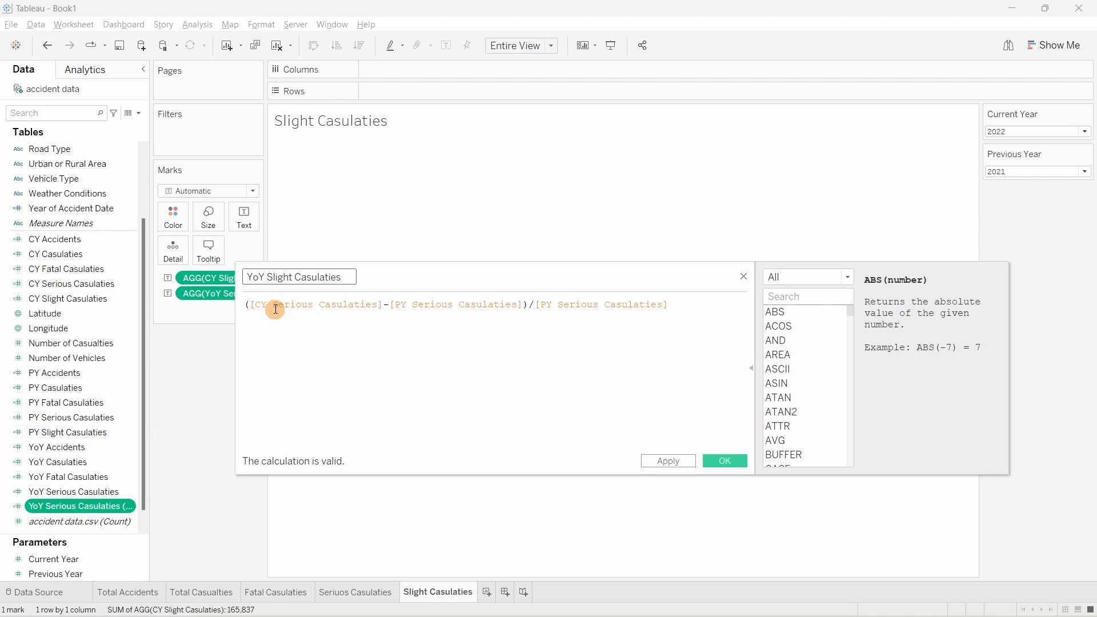
Step: Save the YoY formula as ([CY Slight Casulaties]-[PY Slight Casulaties])/[PY Slight Casulaties] and swap the field in for YoY Serious Casulaties in the marks
{"action": "left_click_drag", "start_coordinate": [273, 306], "coordinate": [311, 307]}
{"action": "type", "text": "S"}
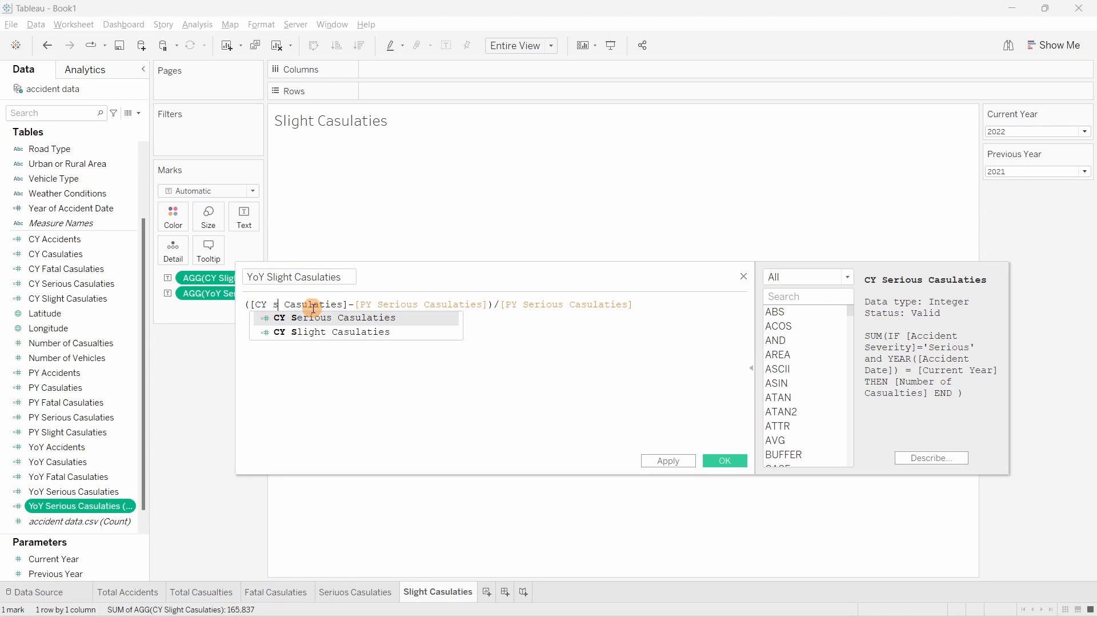
{"action": "left_click", "coordinate": [320, 332]}
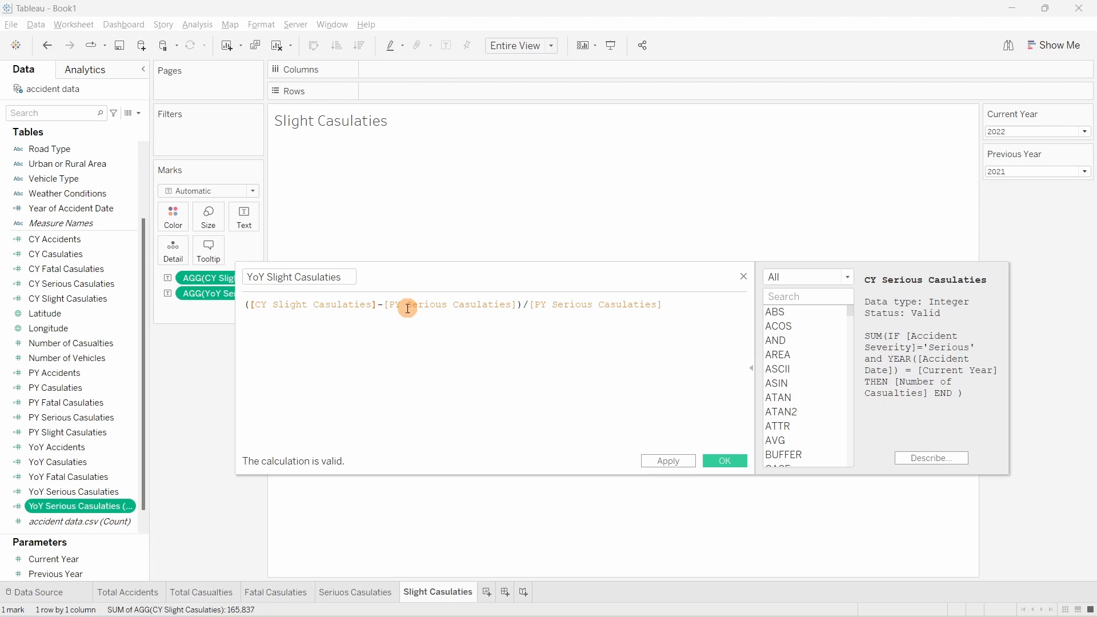
{"action": "left_click_drag", "start_coordinate": [407, 306], "coordinate": [448, 306]}
{"action": "type", "text": "s"}
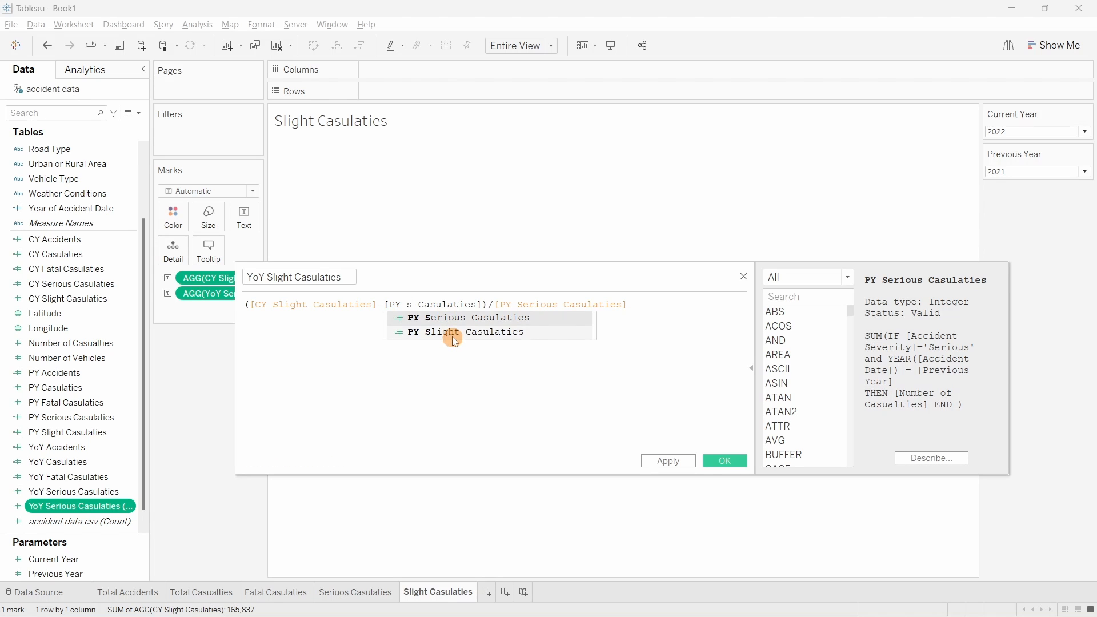
{"action": "left_click", "coordinate": [452, 333]}
{"action": "left_click_drag", "start_coordinate": [546, 305], "coordinate": [584, 304]}
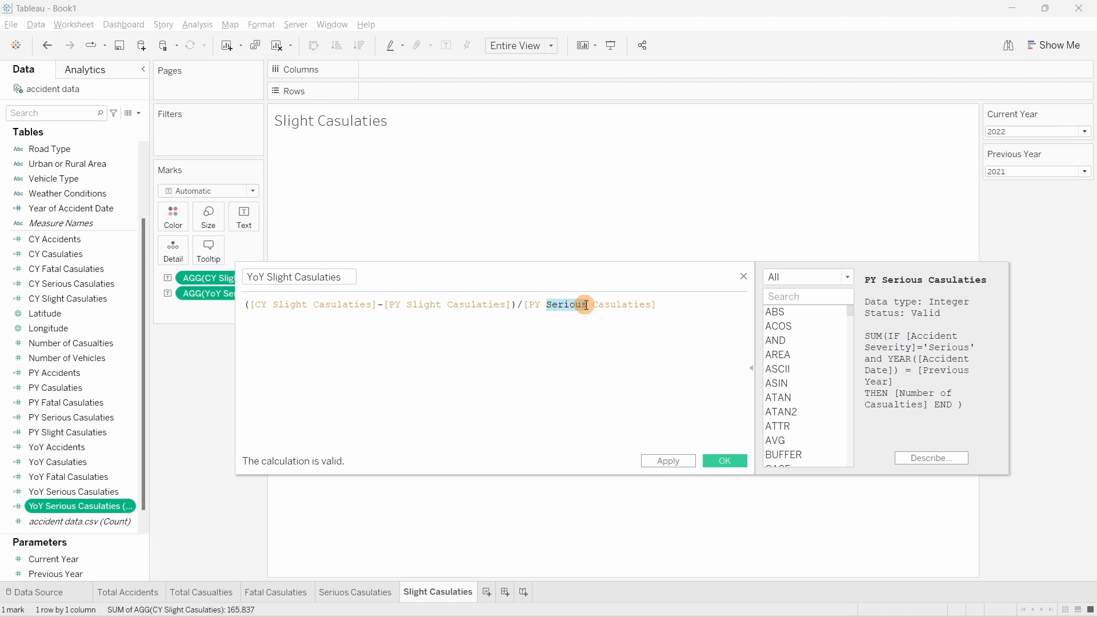
{"action": "type", "text": "s"}
{"action": "left_click", "coordinate": [581, 331]}
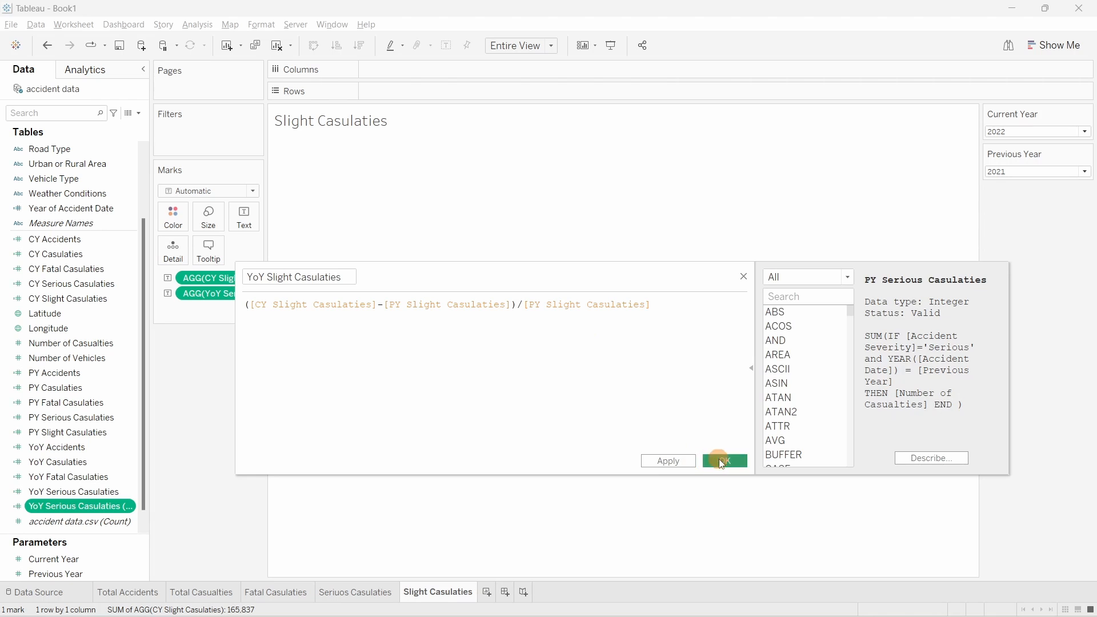
{"action": "left_click", "coordinate": [723, 461]}
{"action": "left_click_drag", "start_coordinate": [92, 507], "coordinate": [242, 293]}
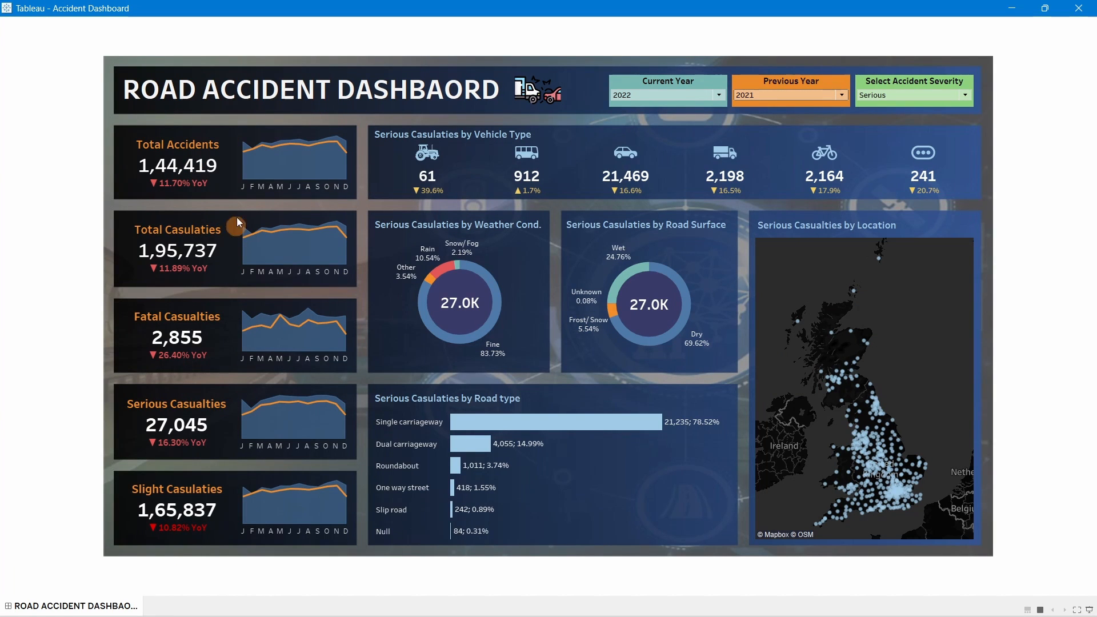
Step: Return to the Book1 workbook and add a new worksheet named Accident Sparkline
{"action": "mouse_move", "coordinate": [321, 166]}
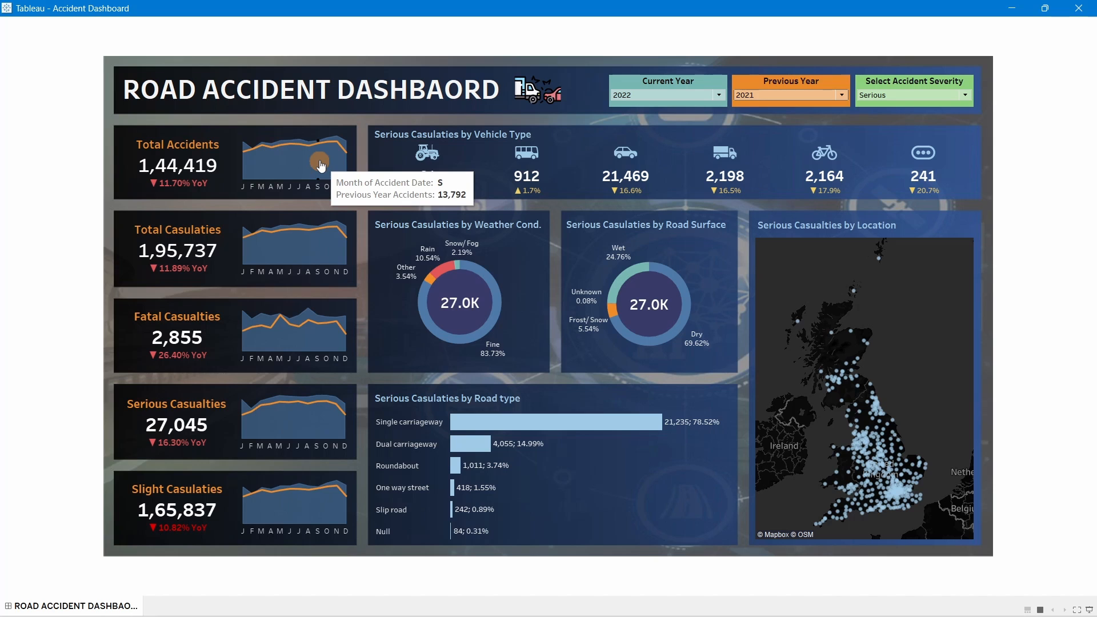
{"action": "mouse_move", "coordinate": [301, 508]}
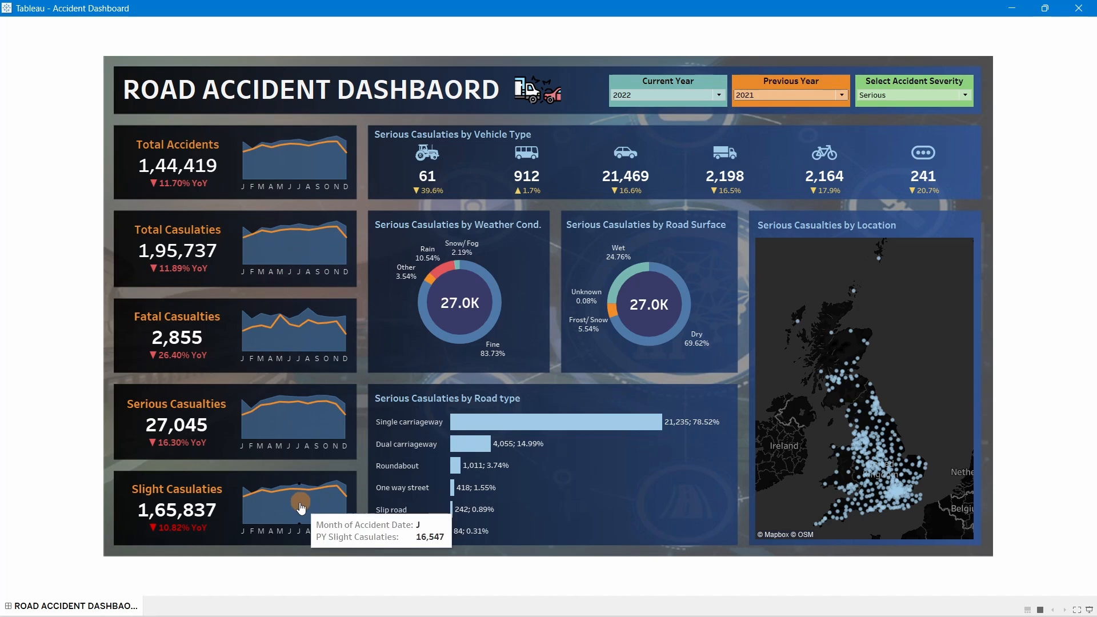
{"action": "key", "text": "alt+Tab"}
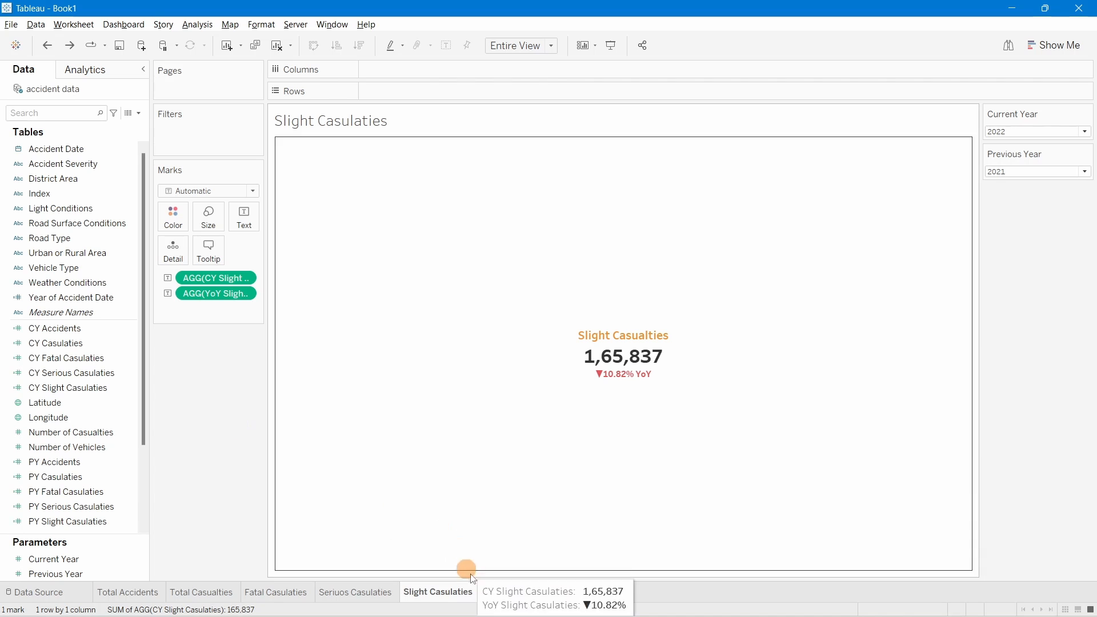
{"action": "left_click", "coordinate": [487, 592]}
{"action": "double_click", "coordinate": [494, 592]}
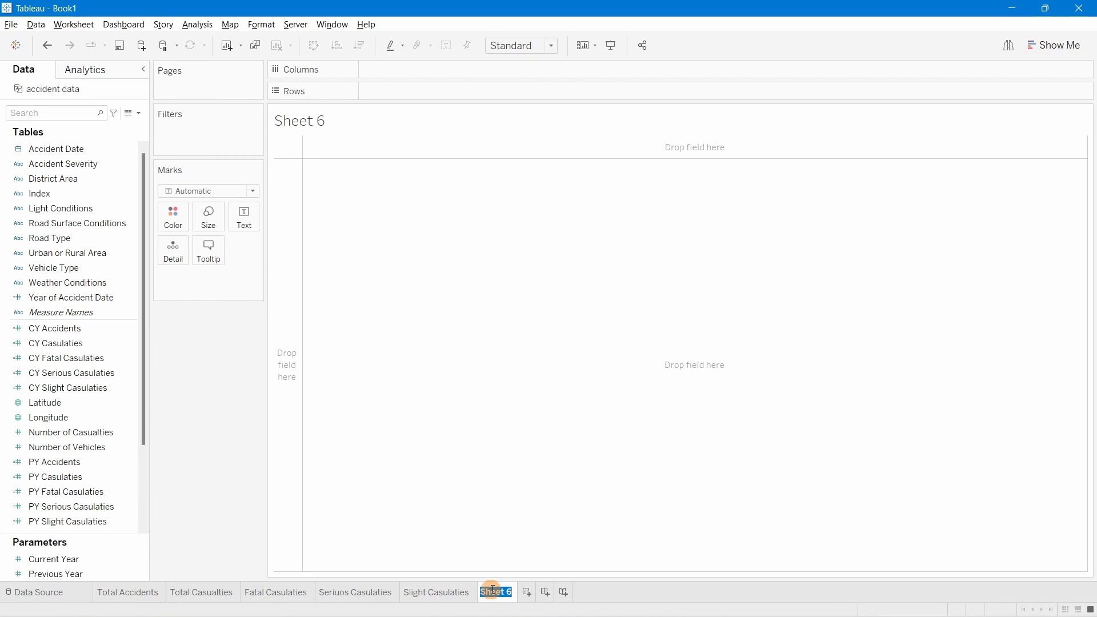
{"action": "type", "text": "Accident S"}
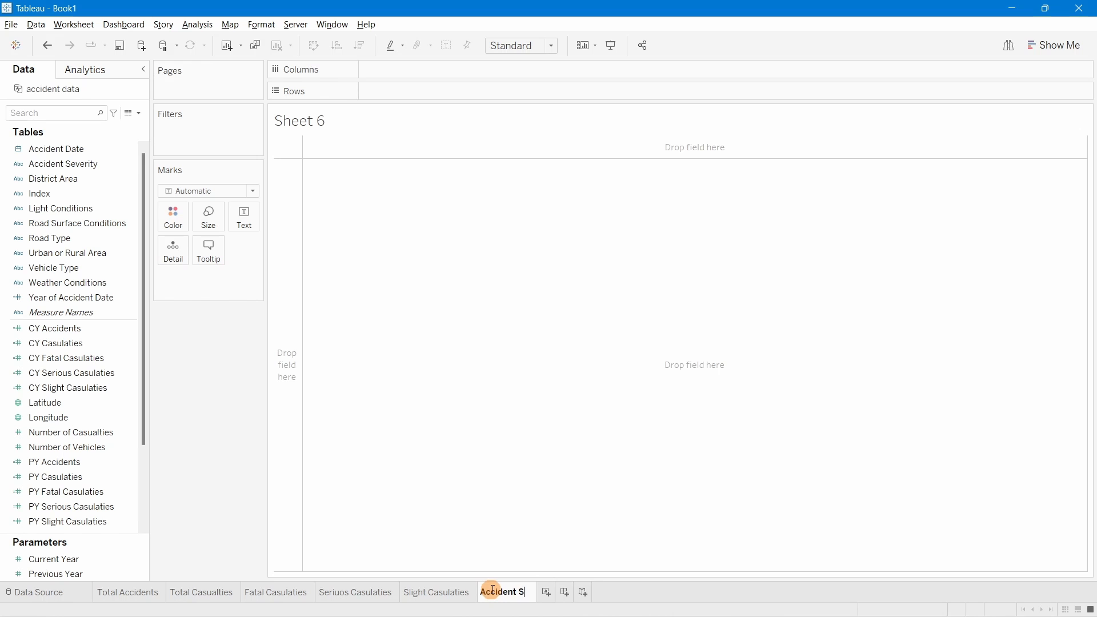
{"action": "type", "text": "parkline"}
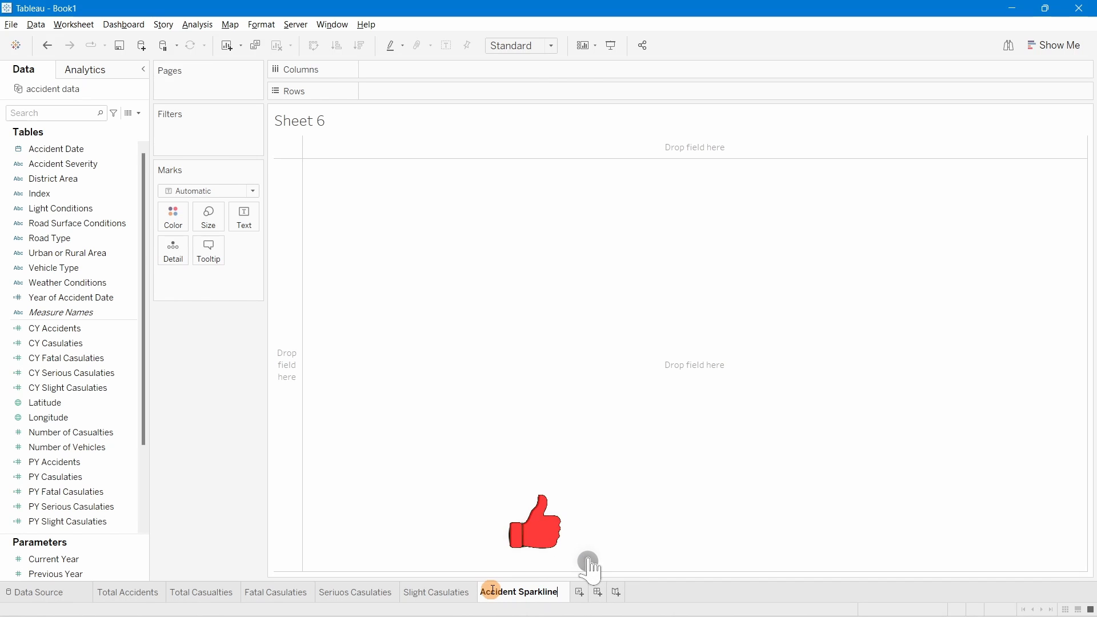
{"action": "key", "text": "Return"}
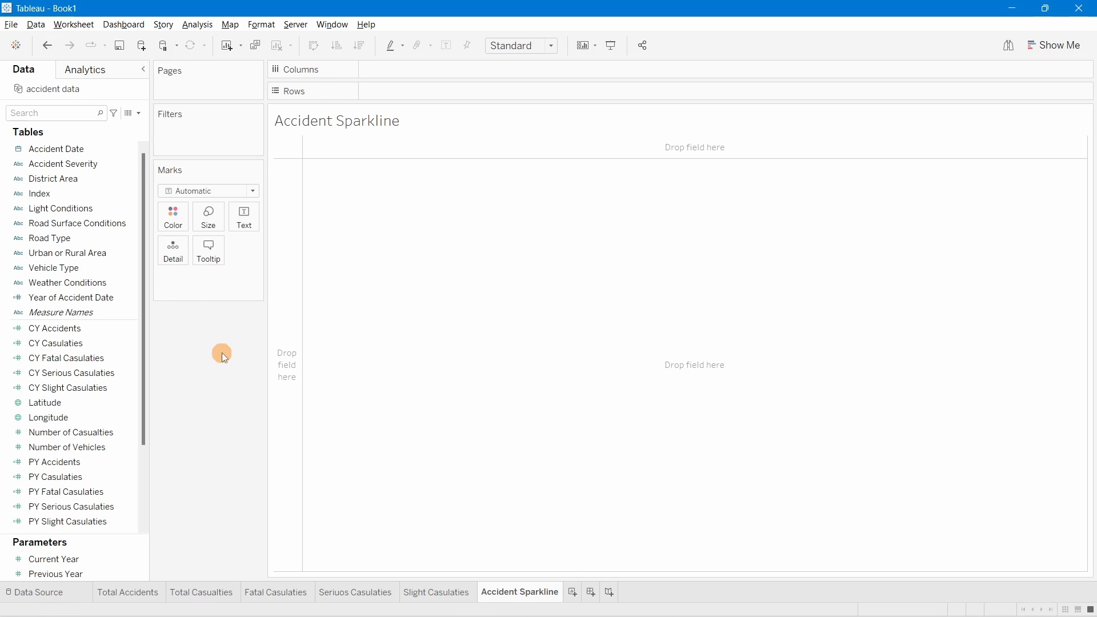
Step: Put Accident Date on the columns at the discrete Month level and fit the sheet to Entire View
{"action": "left_click_drag", "start_coordinate": [57, 149], "coordinate": [444, 69]}
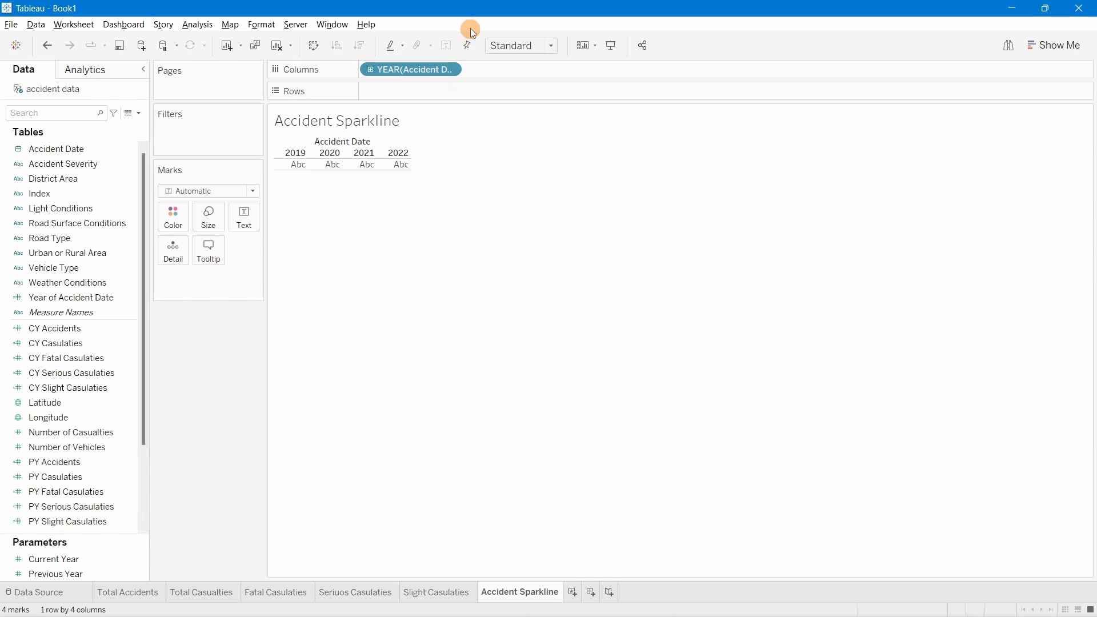
{"action": "left_click", "coordinate": [451, 69]}
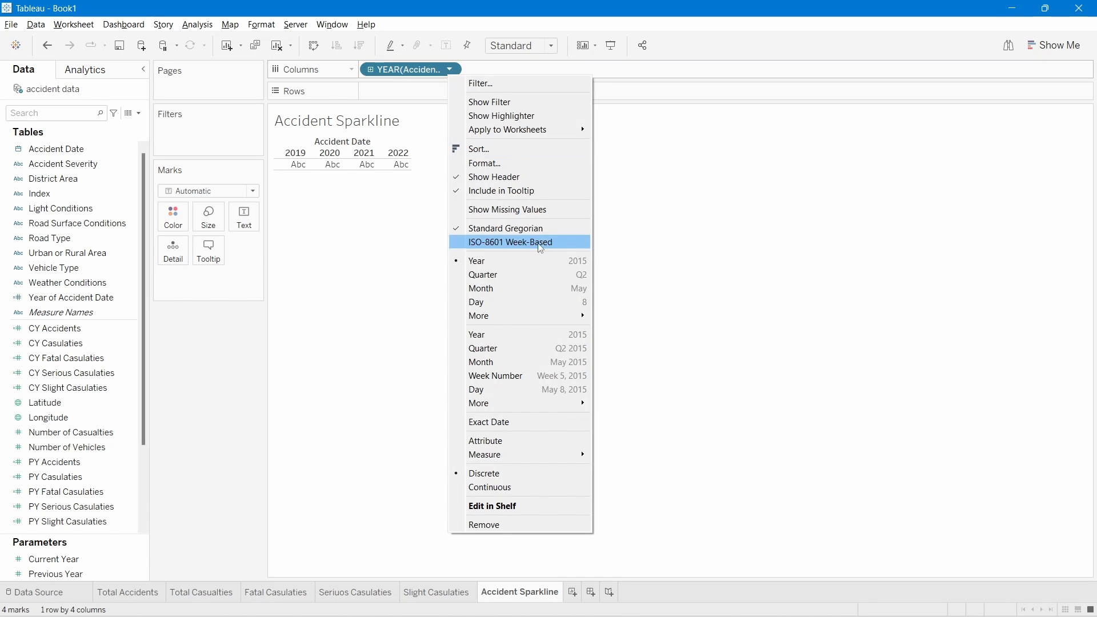
{"action": "left_click", "coordinate": [516, 289]}
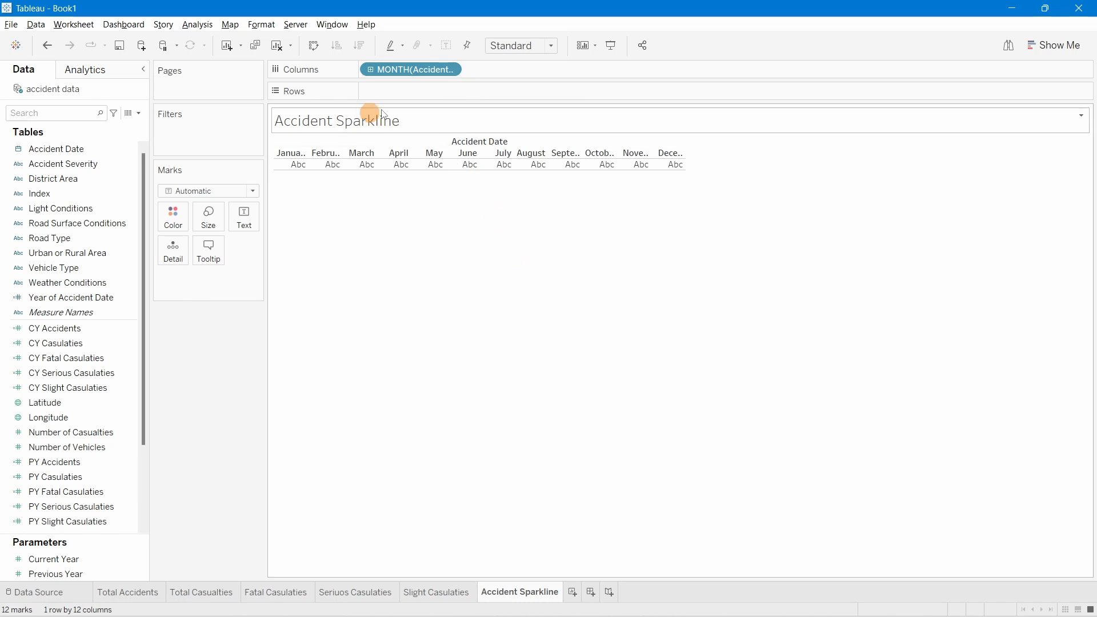
{"action": "left_click", "coordinate": [456, 69]}
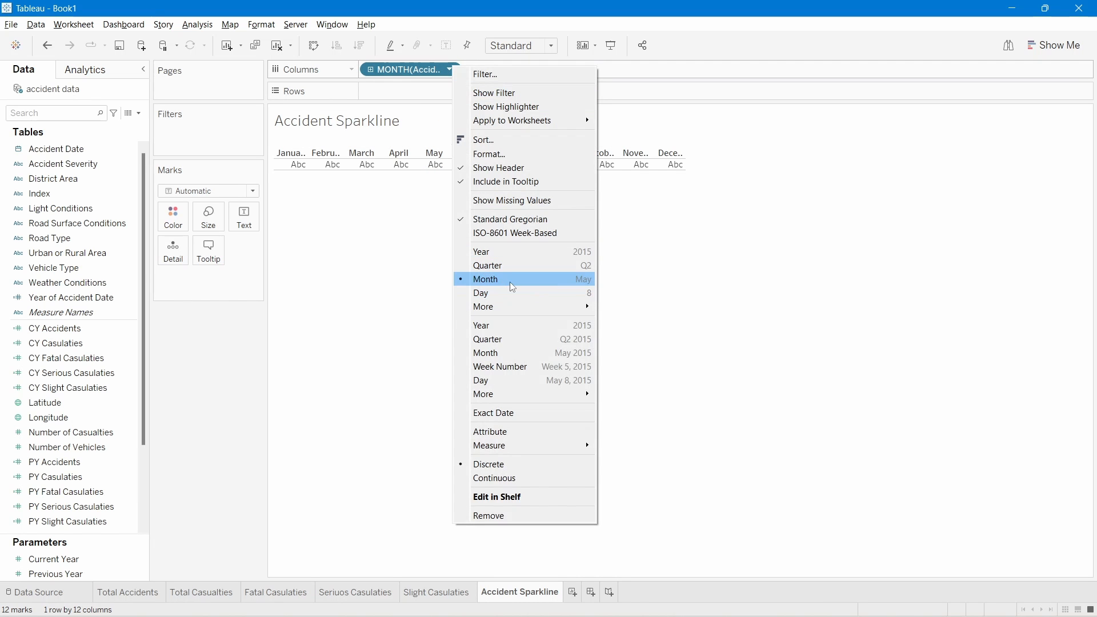
{"action": "left_click", "coordinate": [414, 274]}
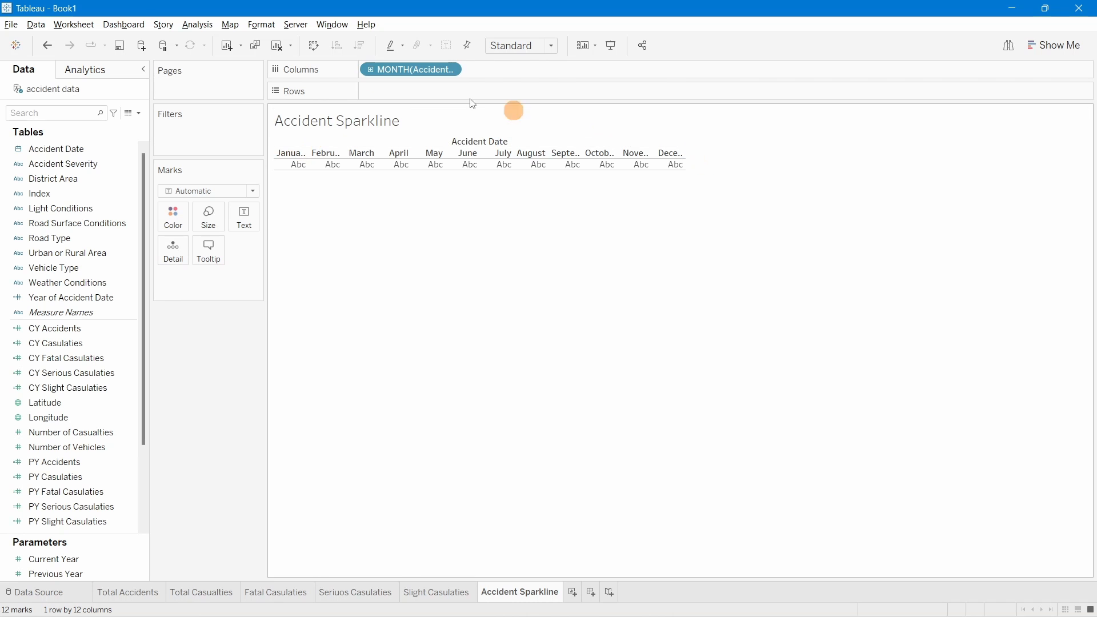
{"action": "left_click", "coordinate": [510, 46]}
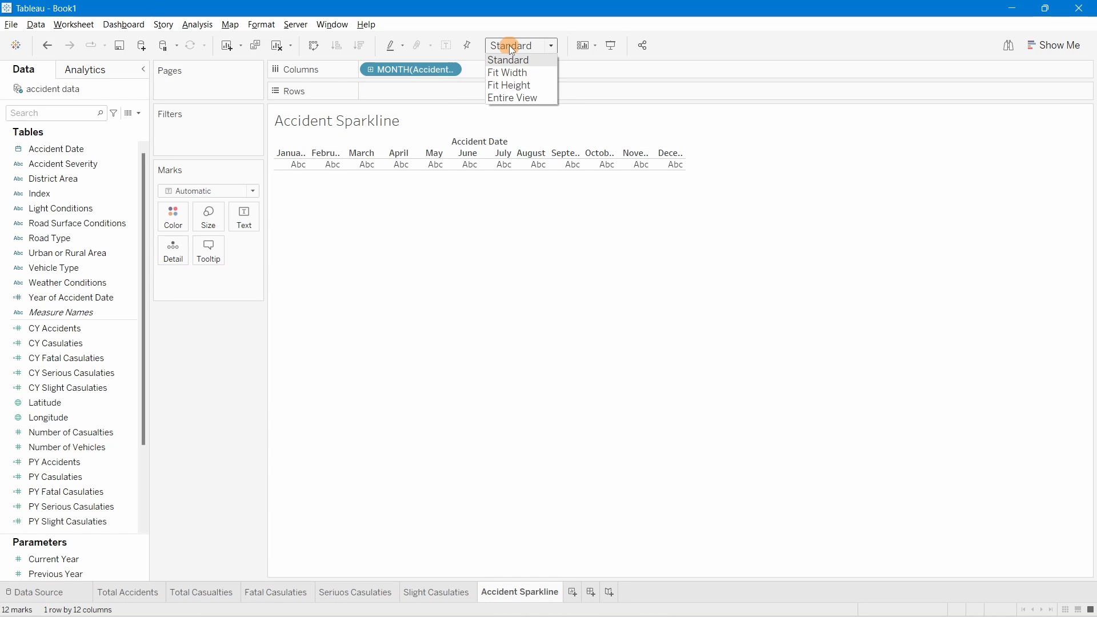
{"action": "left_click", "coordinate": [516, 98]}
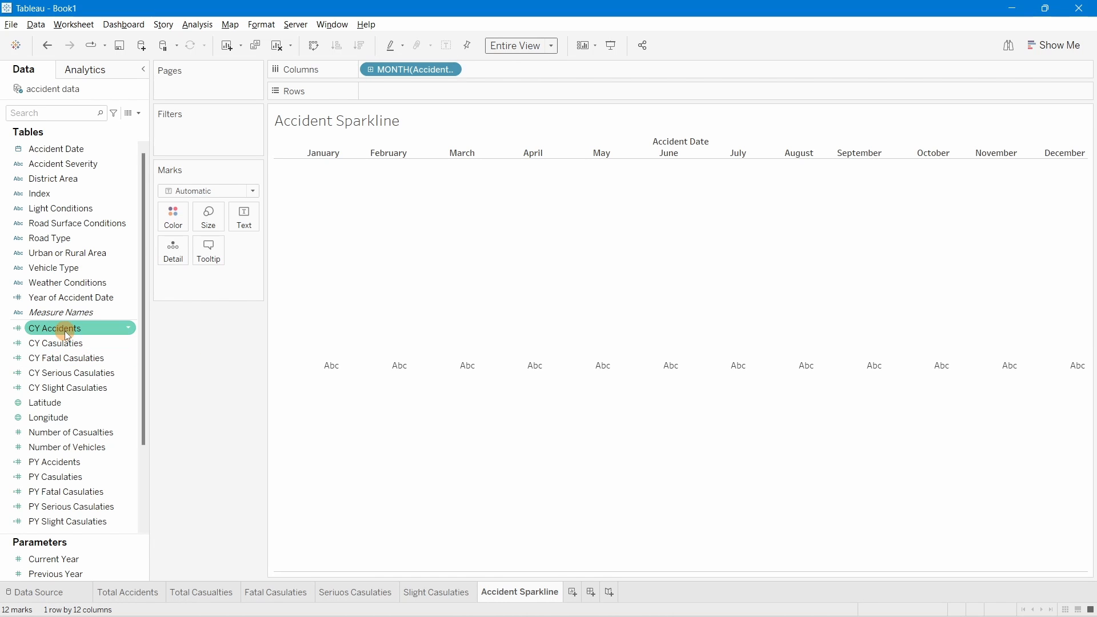
Step: Put CY Accidents and PY Accidents on the rows and combine them as a dual-axis line chart
{"action": "mouse_move", "coordinate": [67, 334]}
{"action": "left_mouse_down"}
{"action": "mouse_move", "coordinate": [135, 321]}
{"action": "mouse_move", "coordinate": [421, 91]}
{"action": "left_mouse_up"}
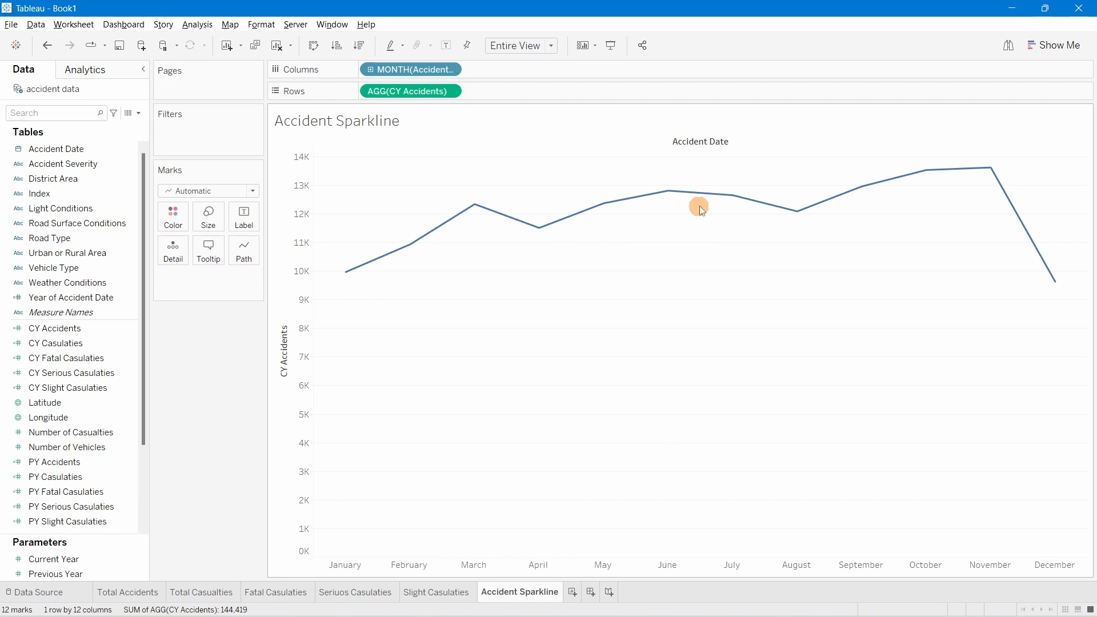
{"action": "mouse_move", "coordinate": [351, 272]}
{"action": "mouse_move", "coordinate": [1061, 282]}
{"action": "left_click_drag", "start_coordinate": [75, 461], "coordinate": [530, 87]}
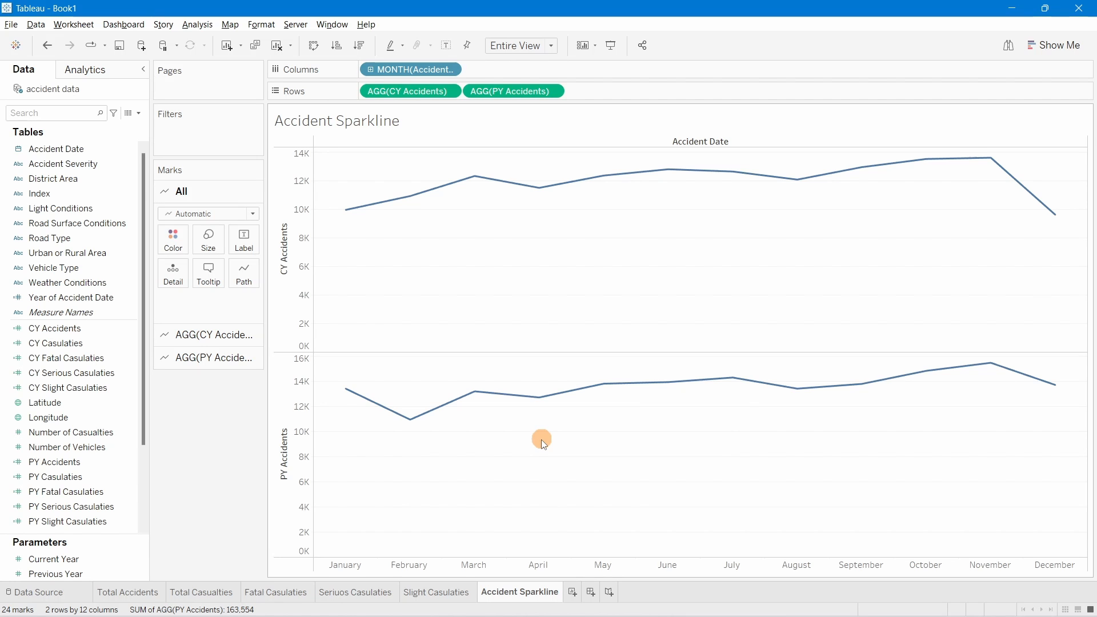
{"action": "right_click", "coordinate": [541, 95]}
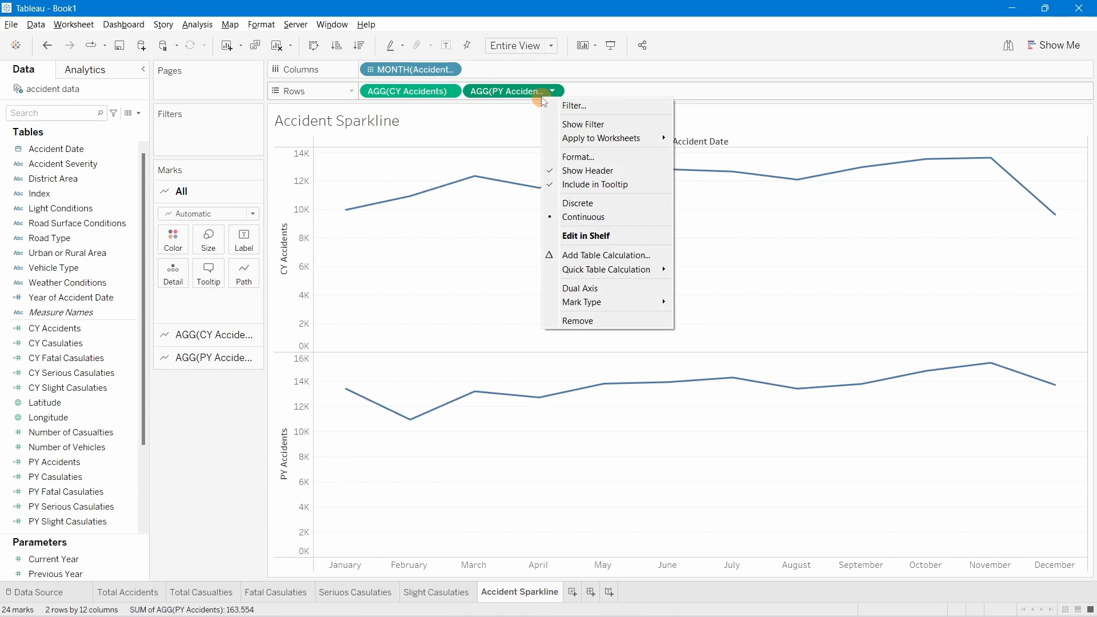
{"action": "left_click", "coordinate": [605, 289]}
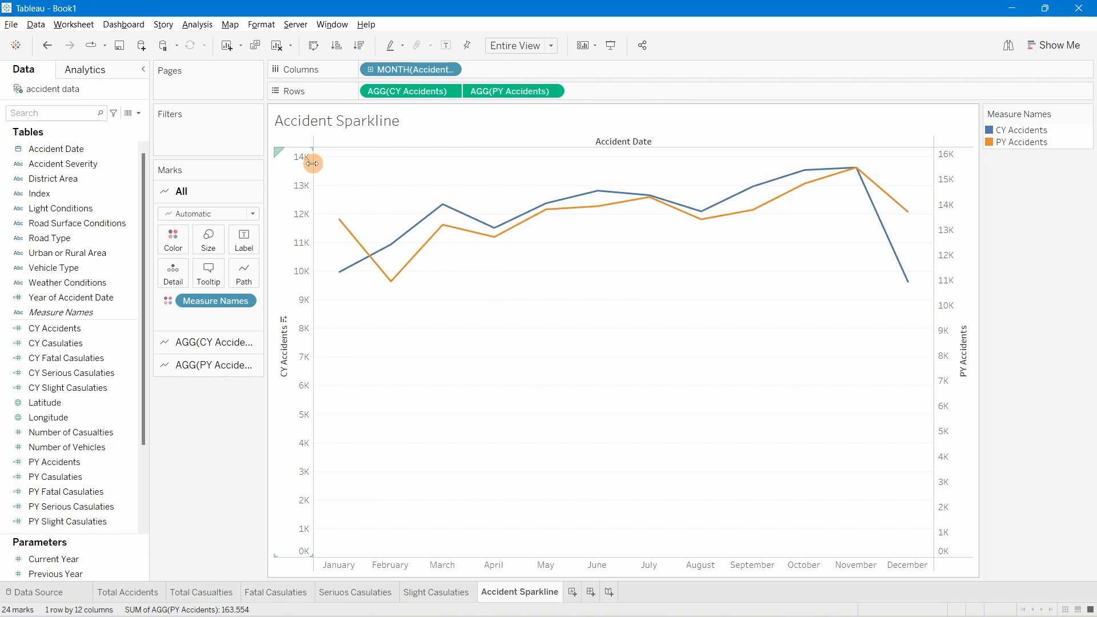
Step: Synchronize the PY Accidents axis with the CY Accidents axis and hide the headers of both vertical axes
{"action": "right_click", "coordinate": [942, 239]}
{"action": "left_click", "coordinate": [977, 309]}
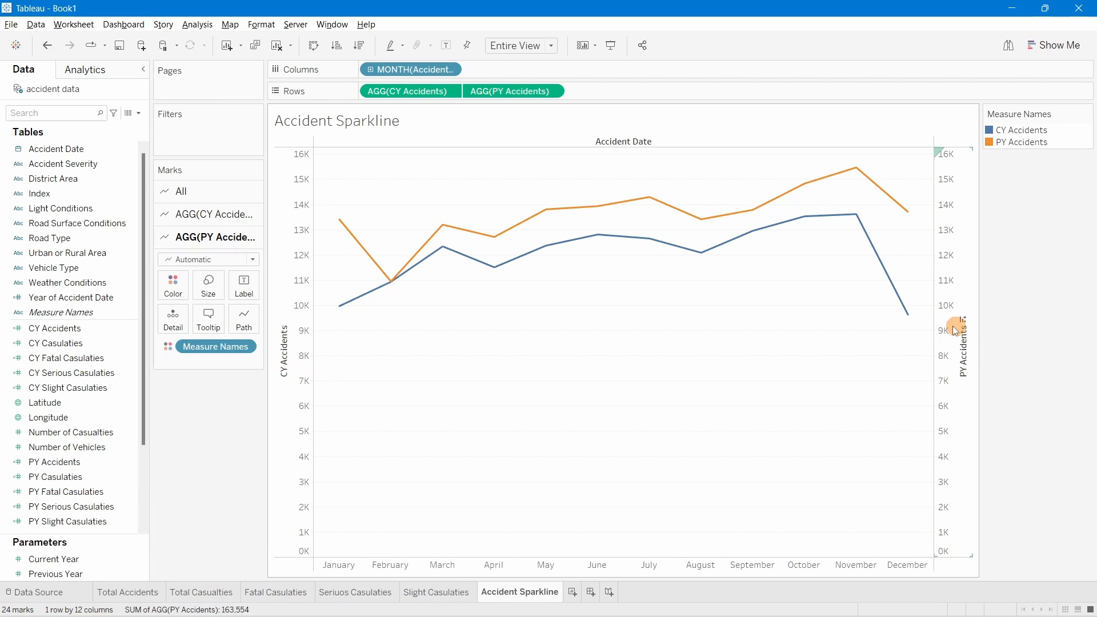
{"action": "right_click", "coordinate": [950, 229]}
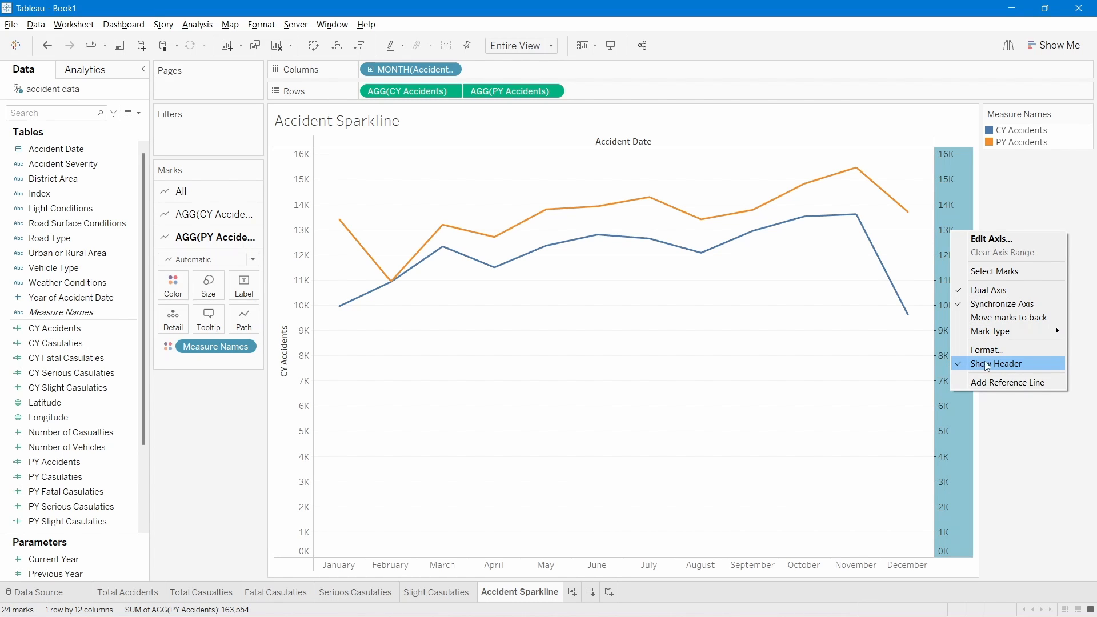
{"action": "left_click", "coordinate": [985, 363]}
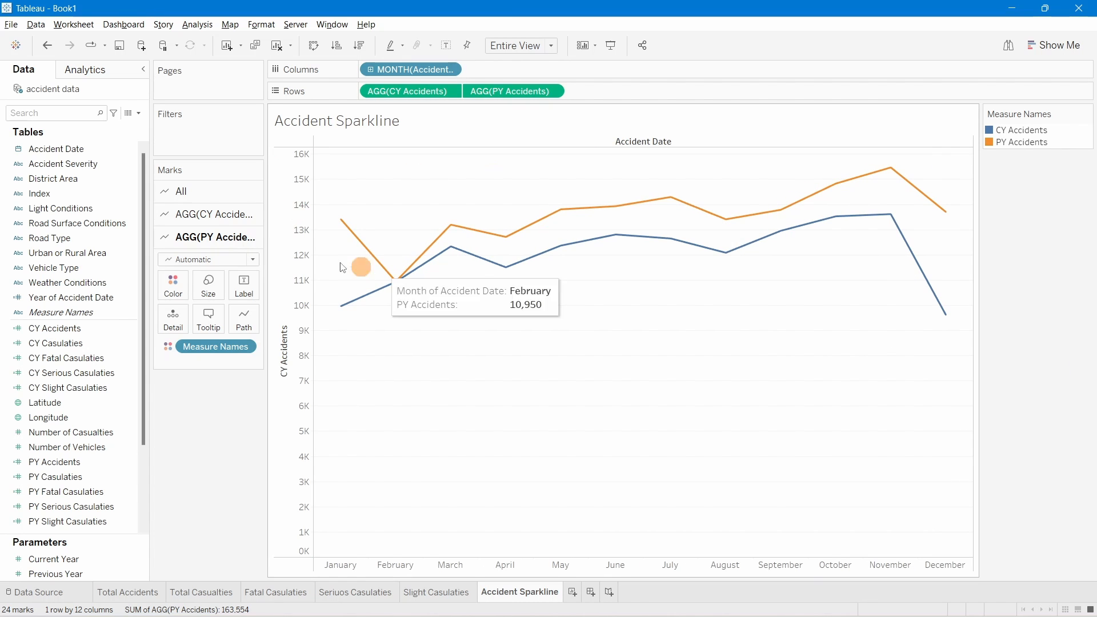
{"action": "right_click", "coordinate": [301, 238]}
{"action": "left_click", "coordinate": [360, 359]}
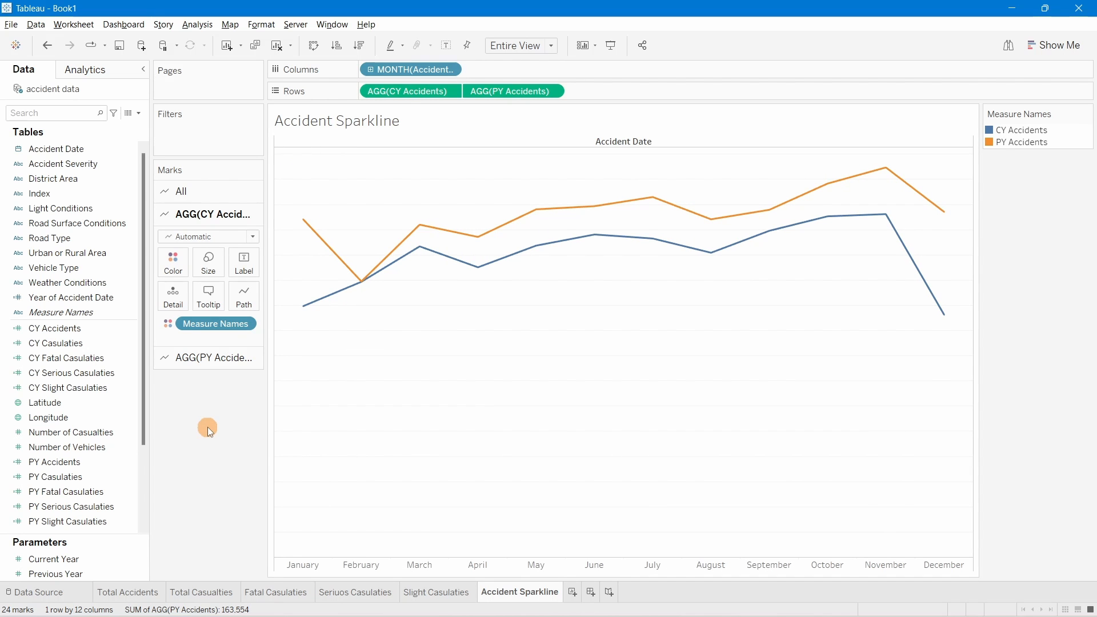
Step: Hide the Accident Date field label for the columns and change the PY Accidents mark type to Area
{"action": "right_click", "coordinate": [611, 148]}
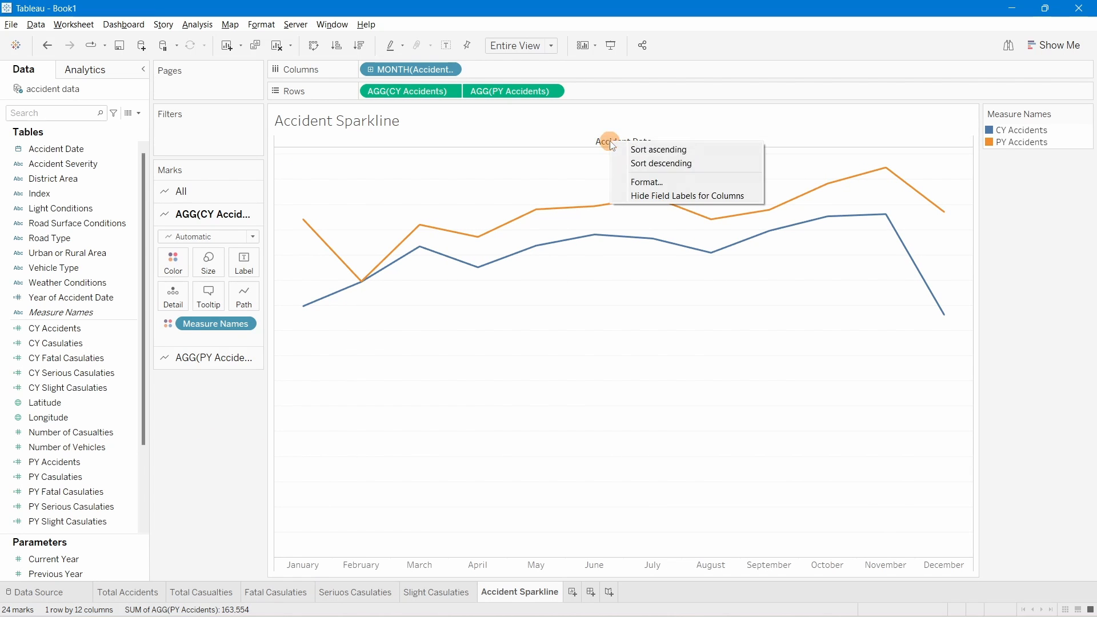
{"action": "left_click", "coordinate": [643, 193]}
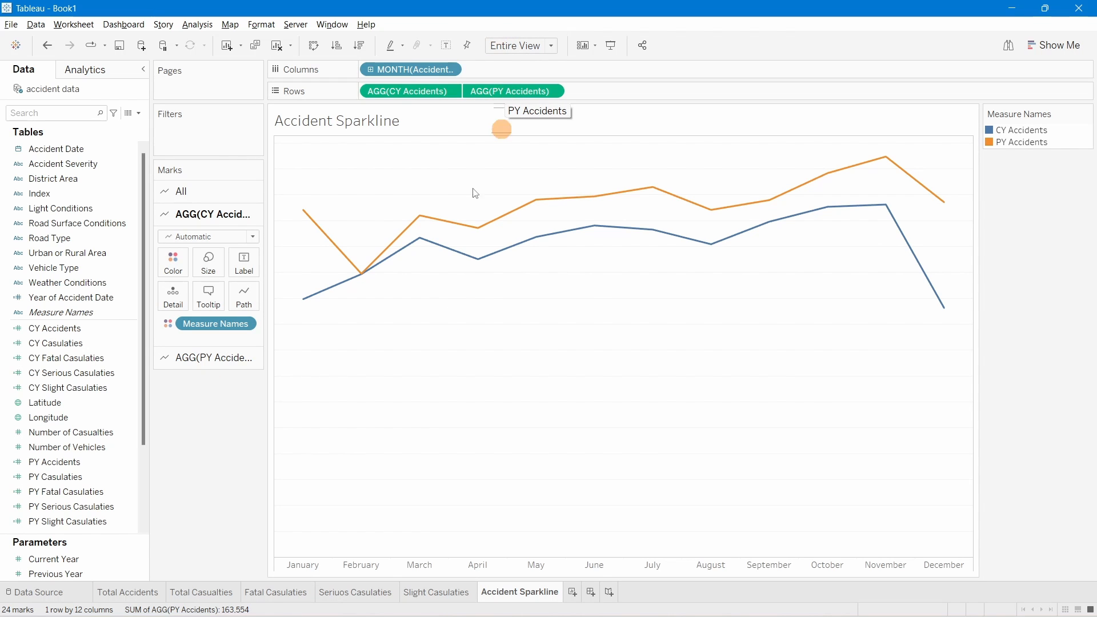
{"action": "left_click", "coordinate": [202, 369]}
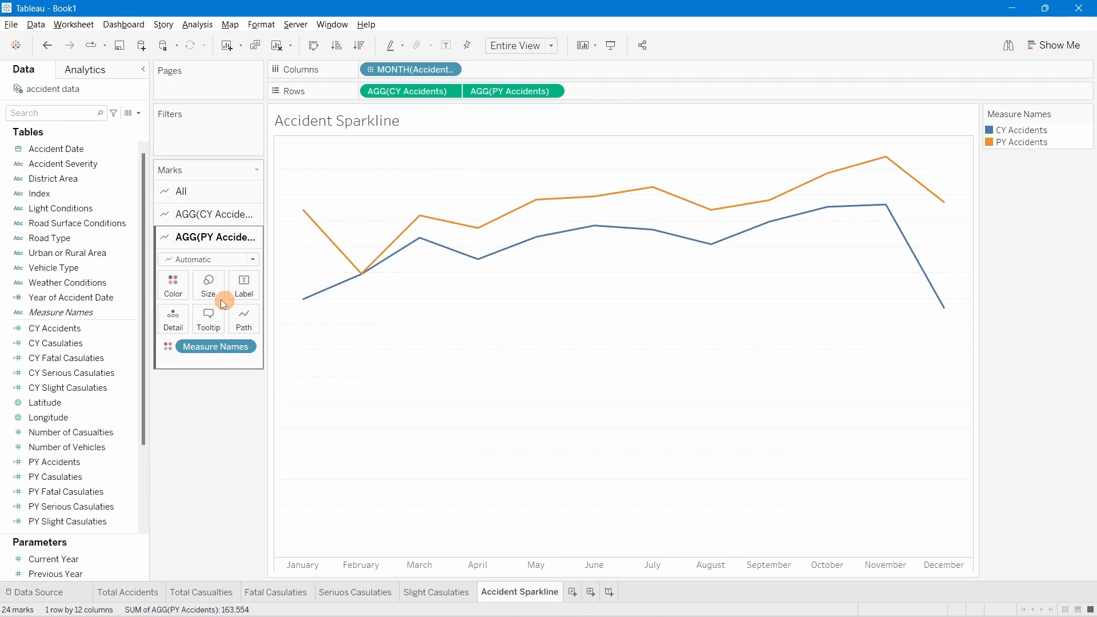
{"action": "left_click", "coordinate": [205, 262]}
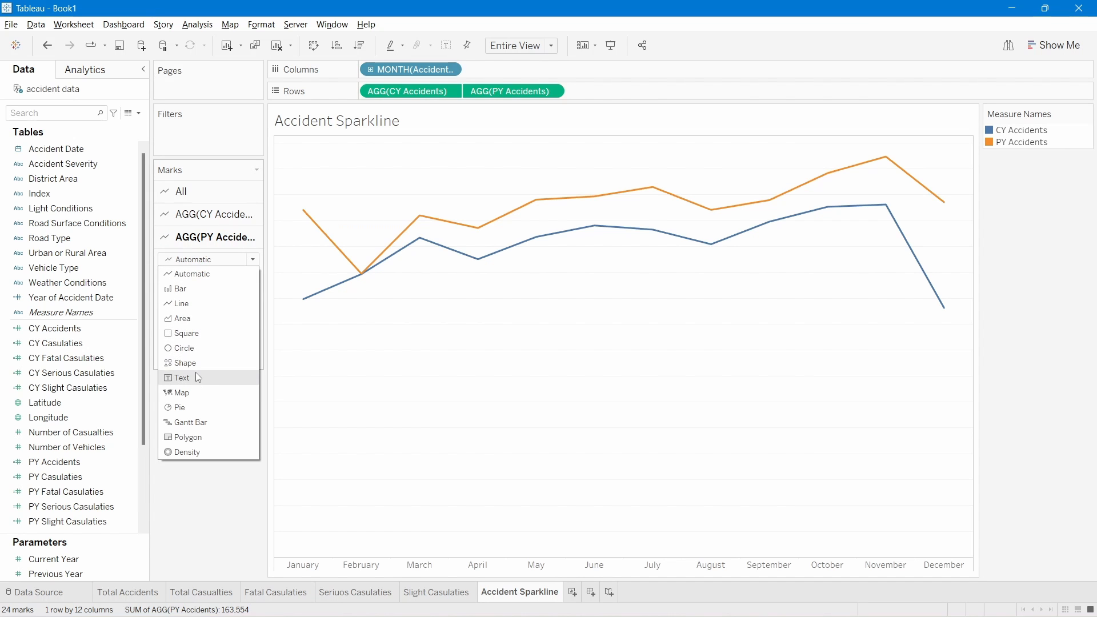
{"action": "left_click", "coordinate": [188, 319]}
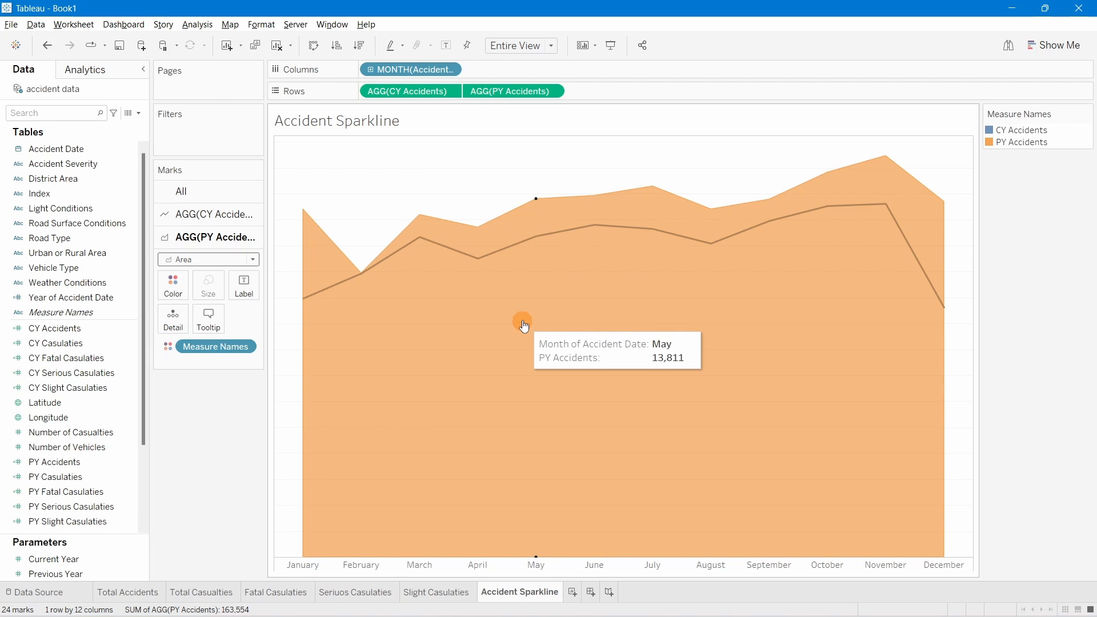
Step: Reorder the rows so CY Accidents follows PY Accidents, and move the Measure Names colour legend below the Marks card
{"action": "left_click", "coordinate": [415, 95]}
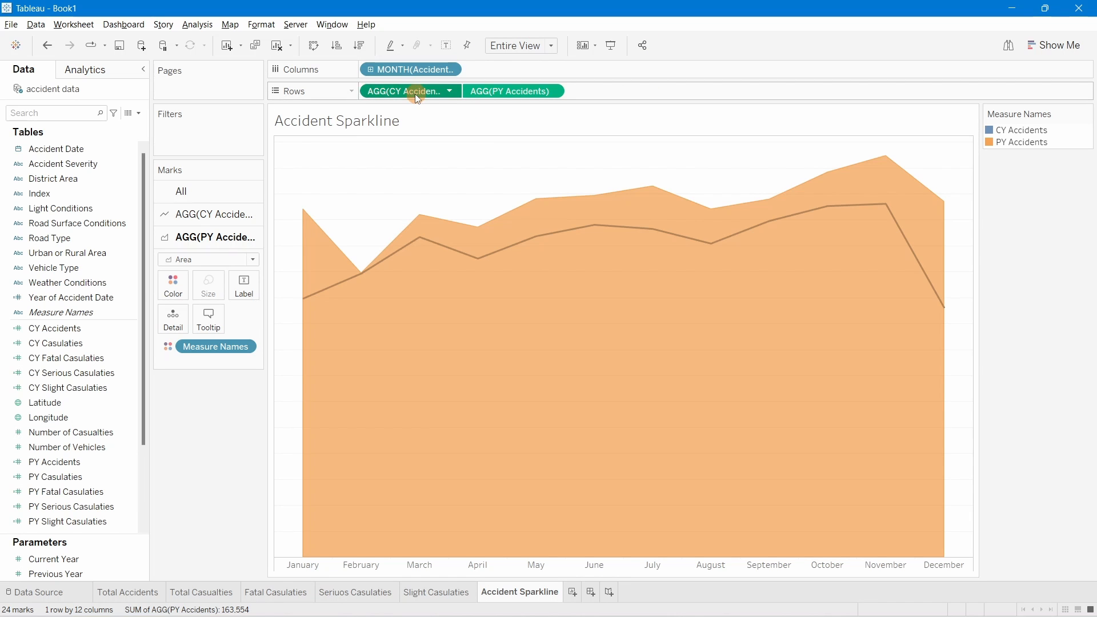
{"action": "left_click_drag", "start_coordinate": [418, 99], "coordinate": [629, 94]}
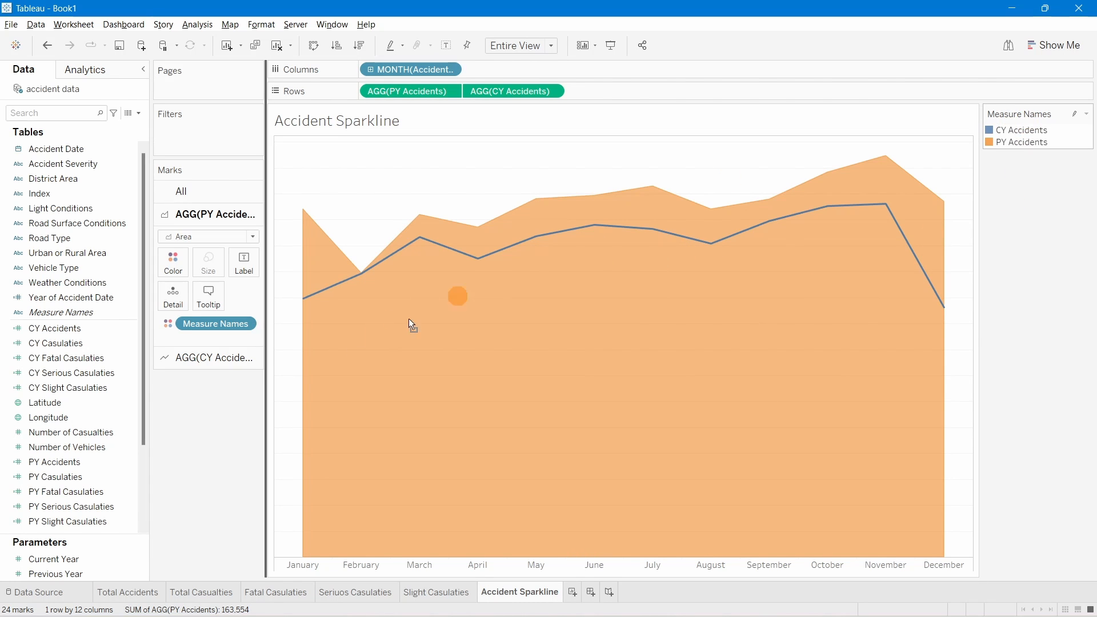
{"action": "left_click_drag", "start_coordinate": [413, 325], "coordinate": [217, 385]}
Step: Edit the Measure Names colours so CY Accidents is orange and PY Accidents is blue
{"action": "double_click", "coordinate": [198, 401]}
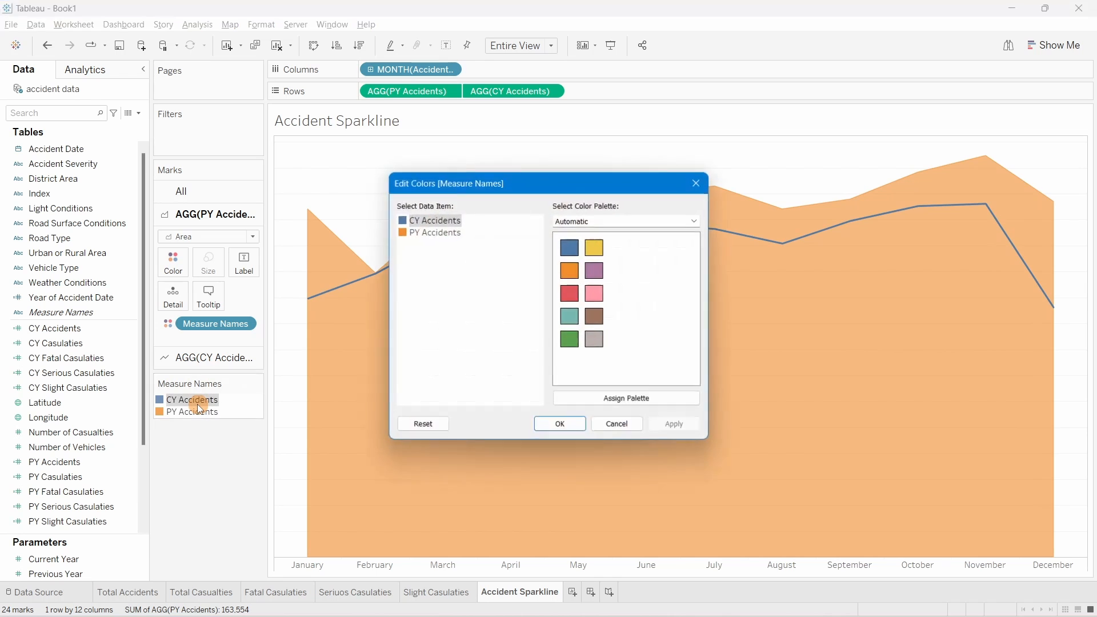
{"action": "left_click_drag", "start_coordinate": [493, 192], "coordinate": [650, 88]}
{"action": "left_click", "coordinate": [589, 127]}
{"action": "left_click", "coordinate": [734, 164]}
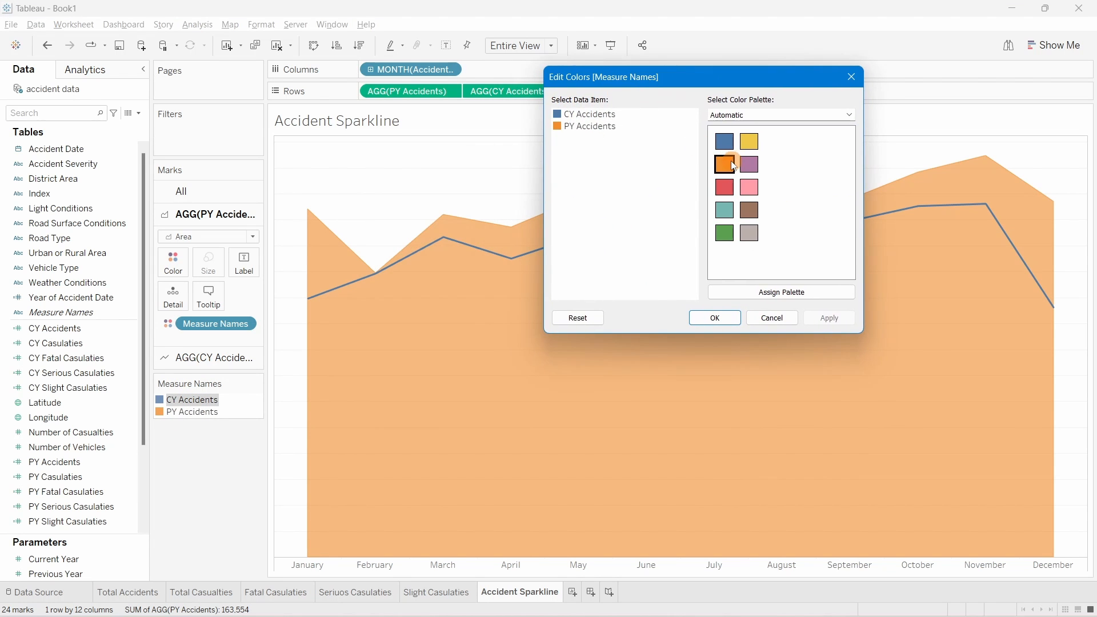
{"action": "left_click", "coordinate": [571, 114]}
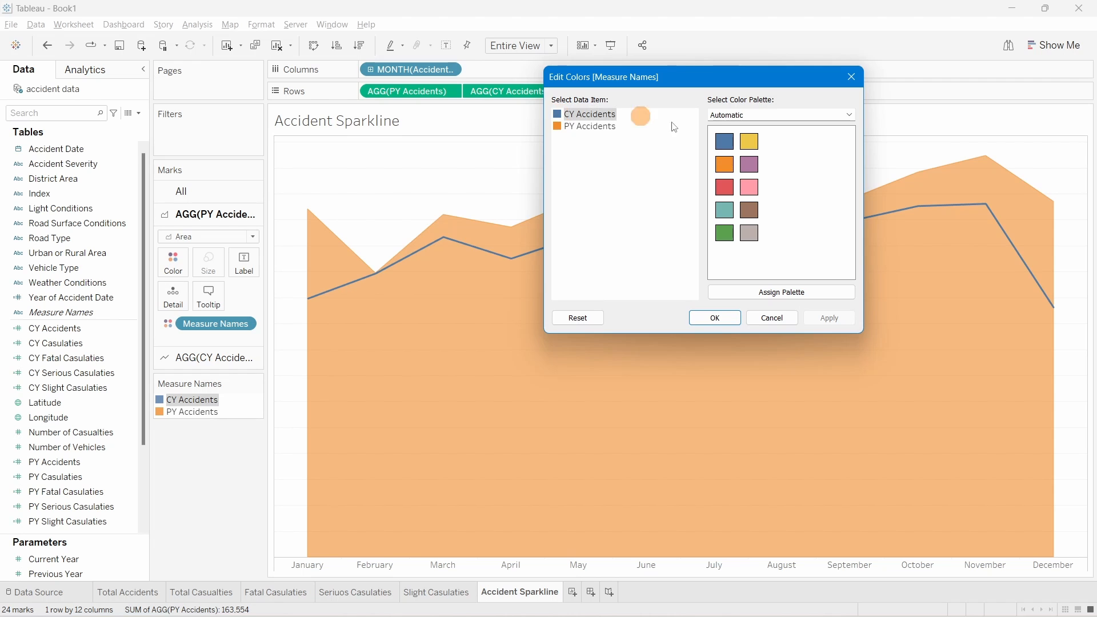
{"action": "left_click", "coordinate": [724, 164]}
{"action": "left_click", "coordinate": [595, 127]}
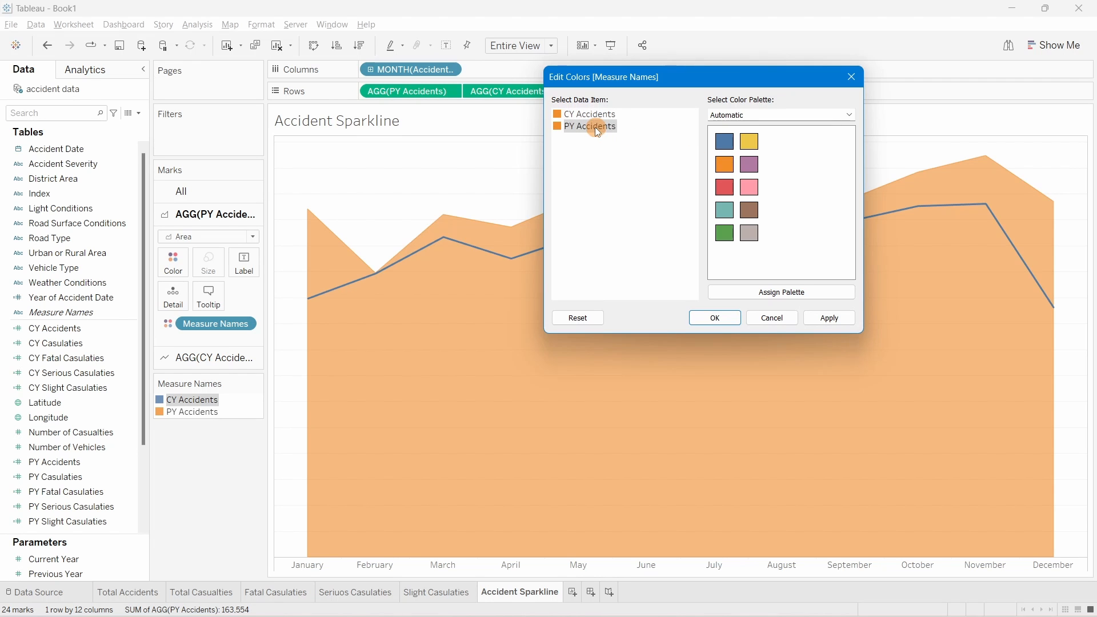
{"action": "left_click", "coordinate": [726, 142]}
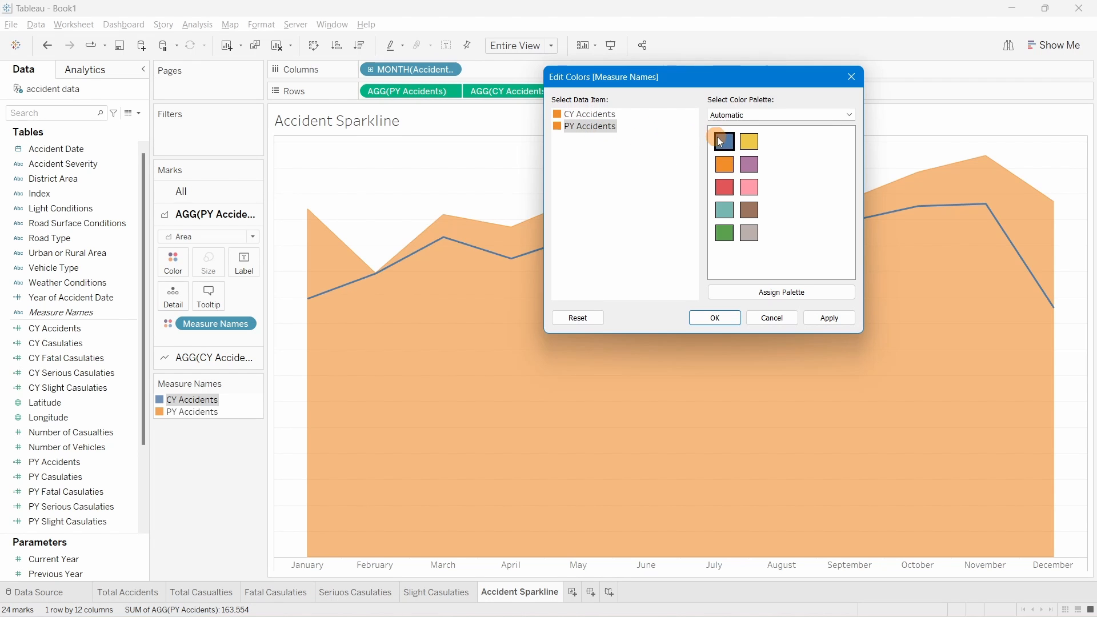
{"action": "left_click", "coordinate": [833, 317]}
{"action": "left_click", "coordinate": [713, 318]}
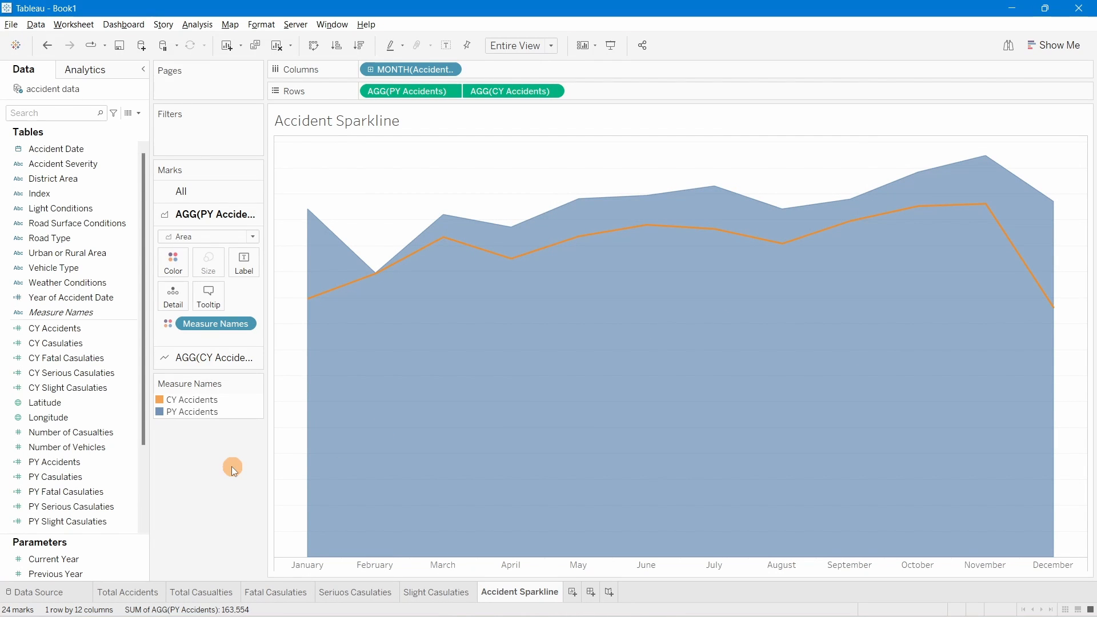
Step: Format all the tooltip text for both measures in Tableau Medium at size 9
{"action": "mouse_move", "coordinate": [493, 398]}
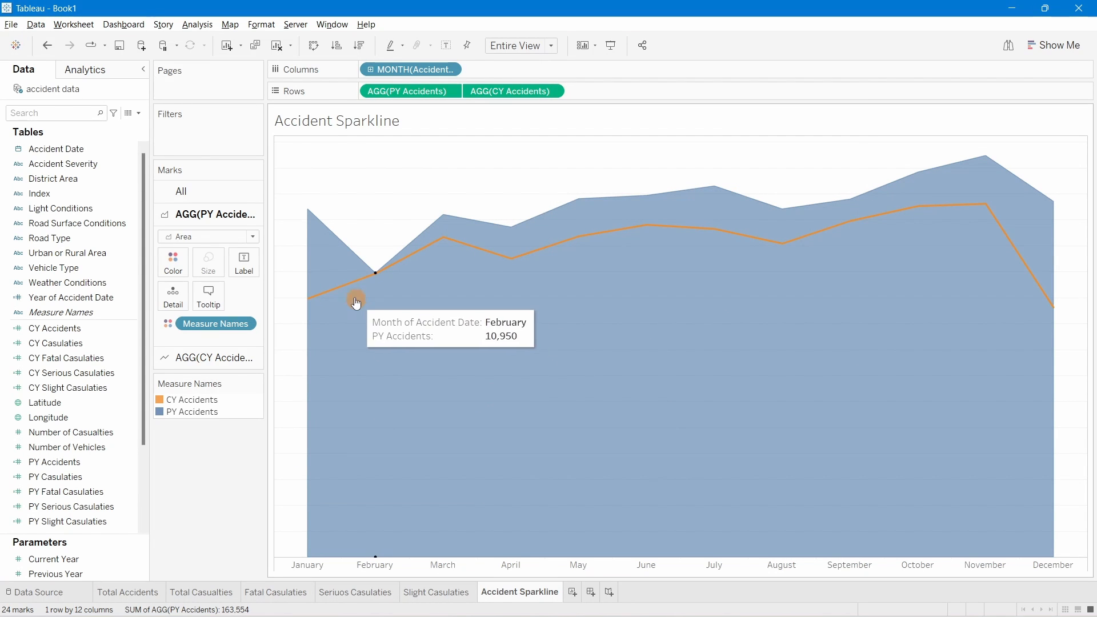
{"action": "mouse_move", "coordinate": [426, 247]}
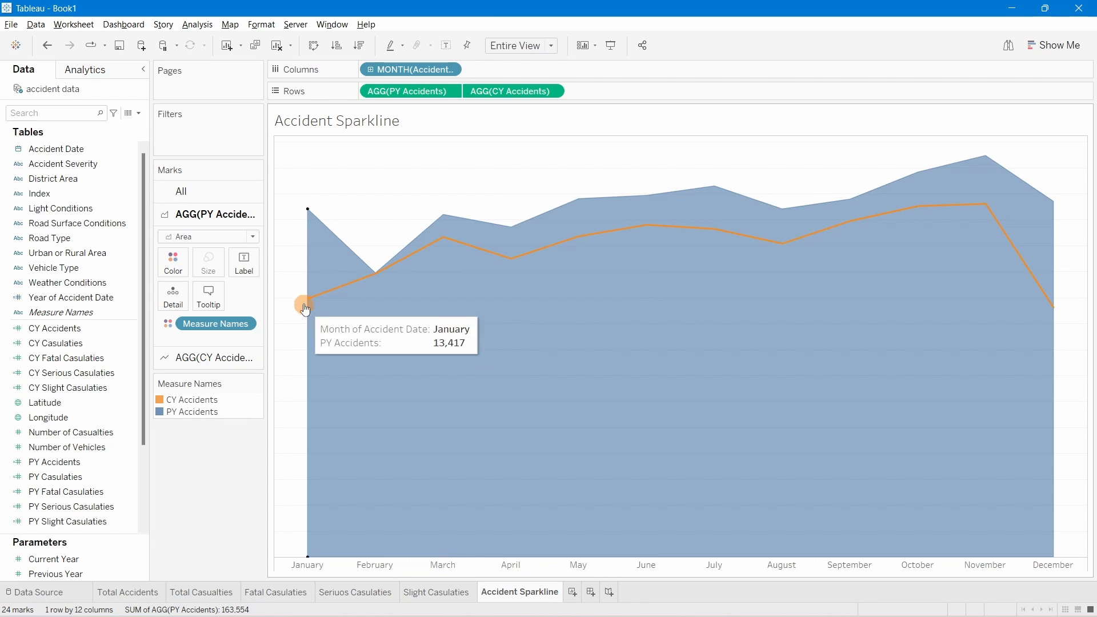
{"action": "left_click", "coordinate": [207, 199]}
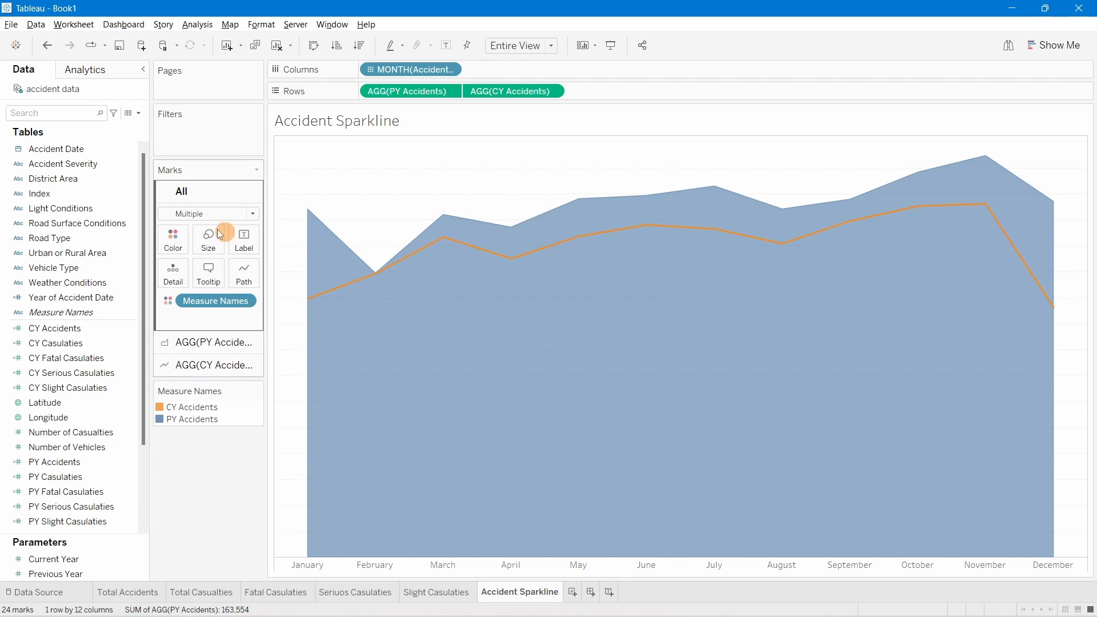
{"action": "left_click", "coordinate": [201, 275]}
{"action": "left_click_drag", "start_coordinate": [547, 273], "coordinate": [347, 225]}
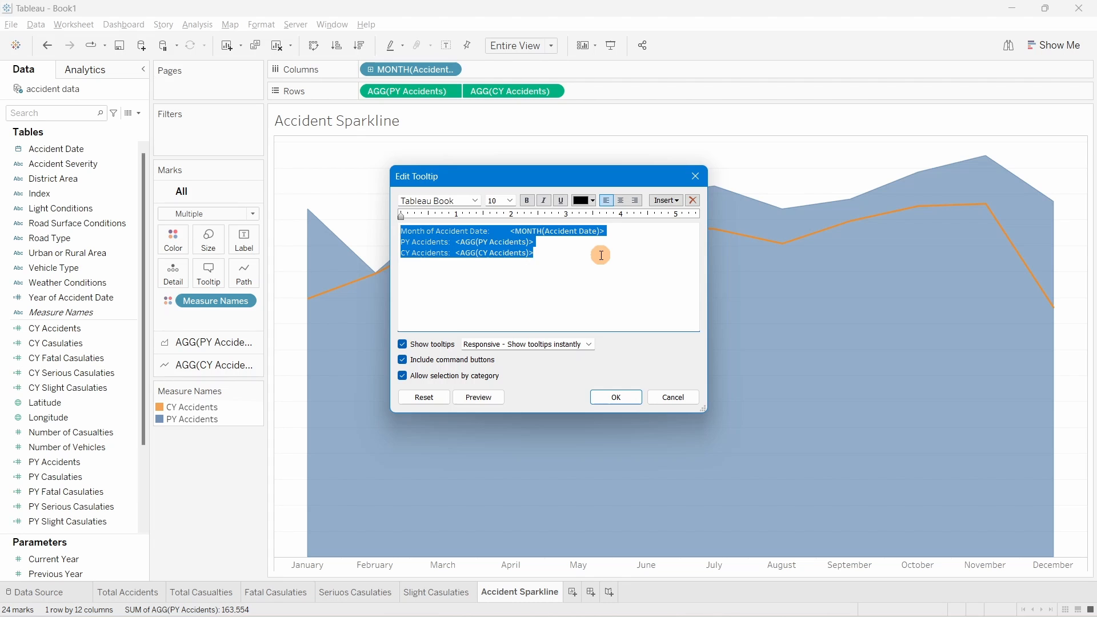
{"action": "left_click", "coordinate": [476, 201]}
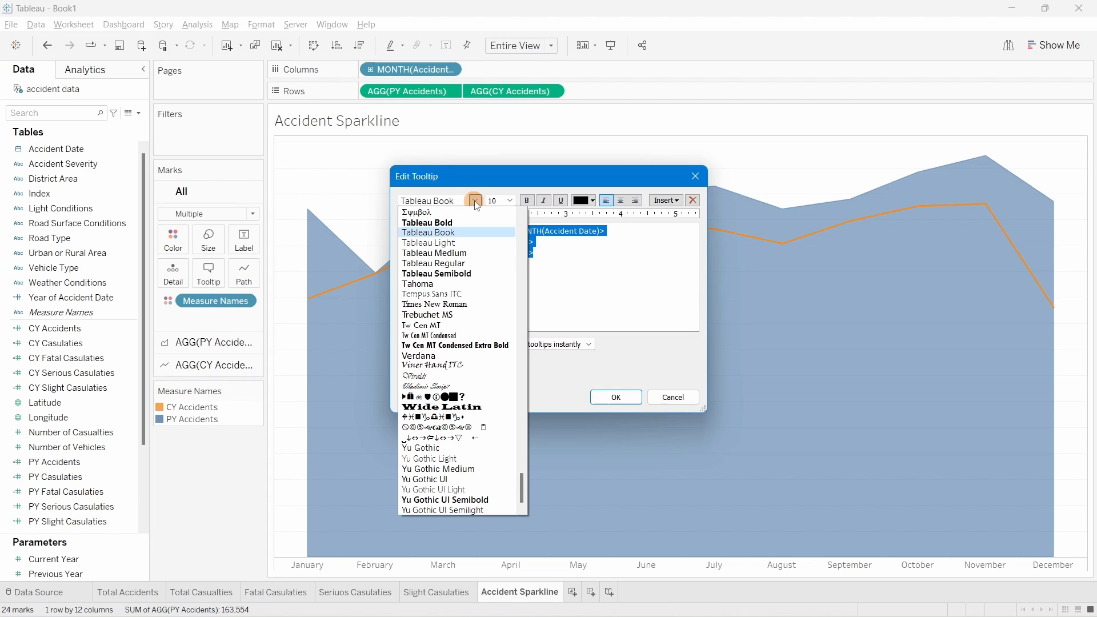
{"action": "left_click", "coordinate": [434, 253]}
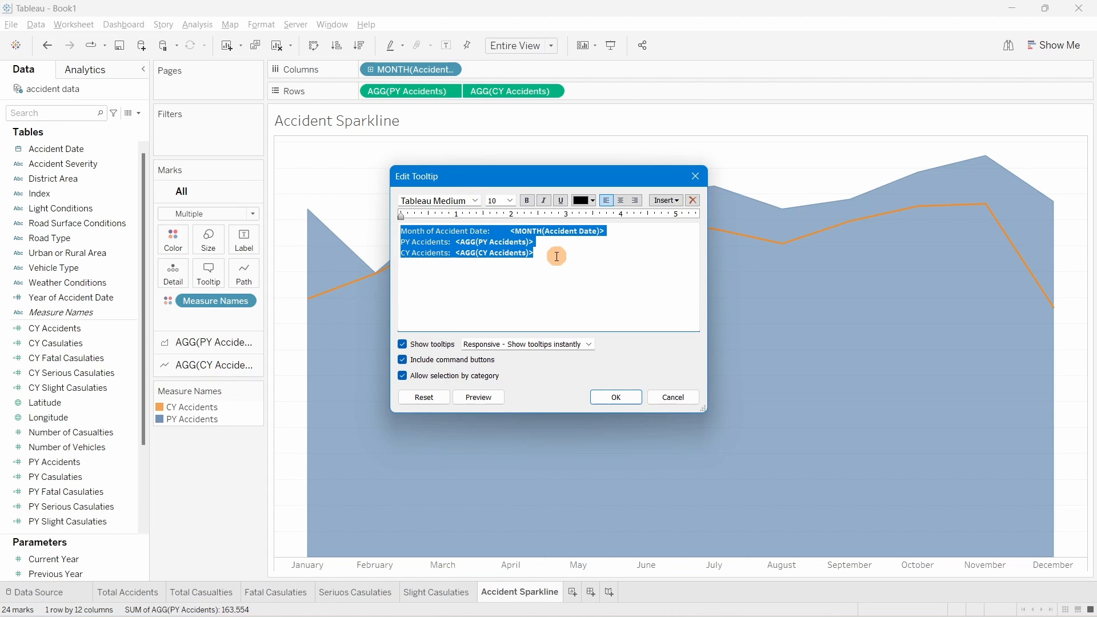
{"action": "left_click", "coordinate": [510, 200]}
{"action": "left_click", "coordinate": [492, 211]}
{"action": "left_click", "coordinate": [511, 201]}
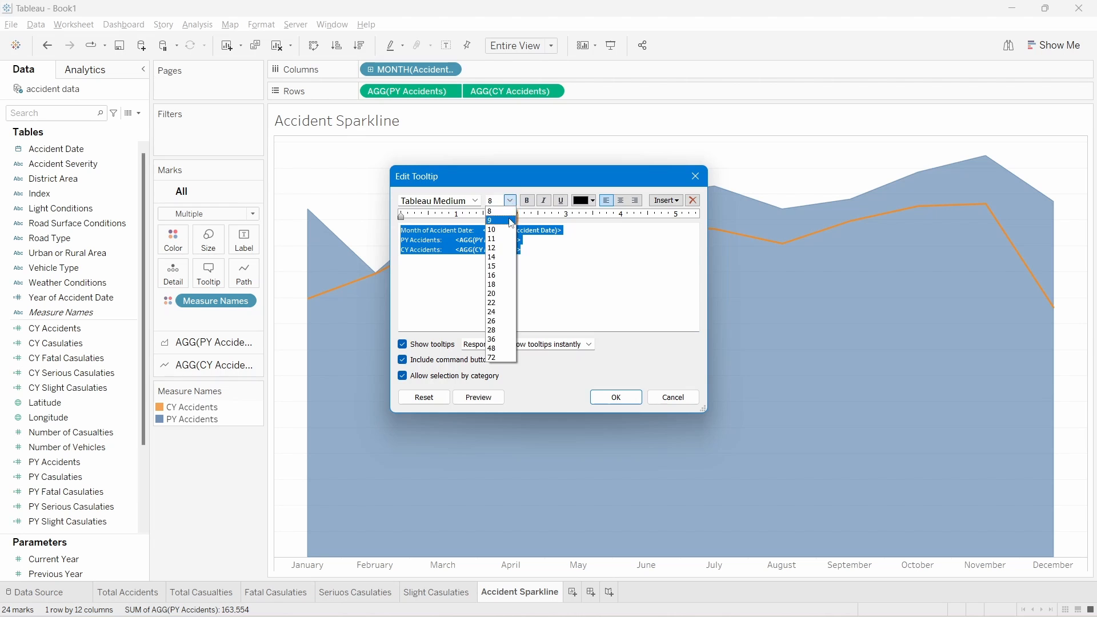
{"action": "left_click", "coordinate": [508, 221]}
{"action": "left_click", "coordinate": [621, 396]}
{"action": "mouse_move", "coordinate": [318, 219]}
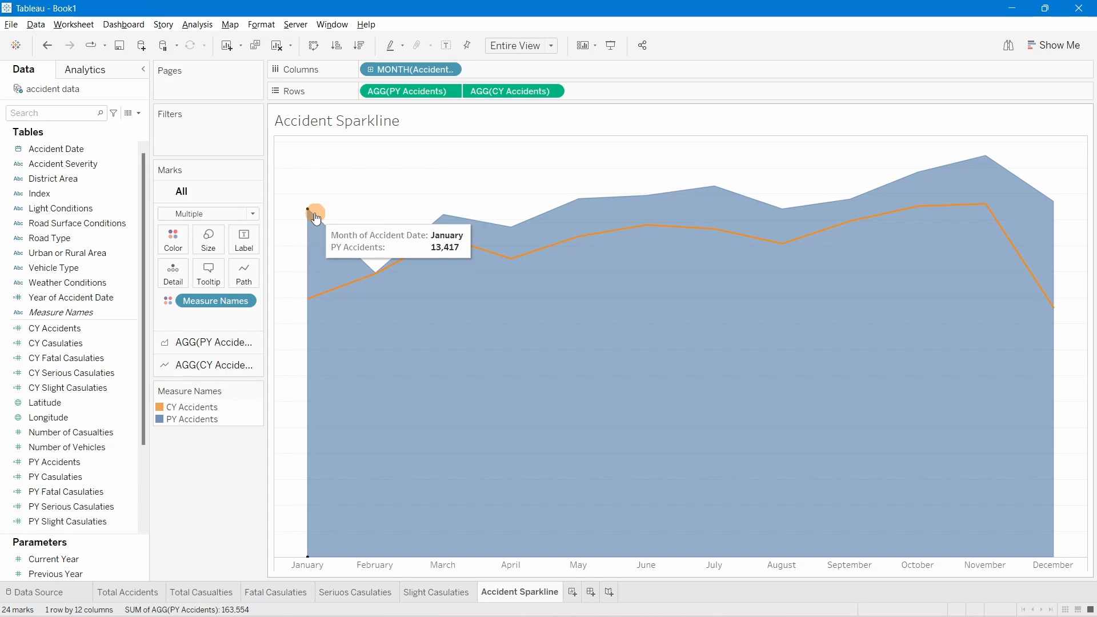
{"action": "mouse_move", "coordinate": [312, 304]}
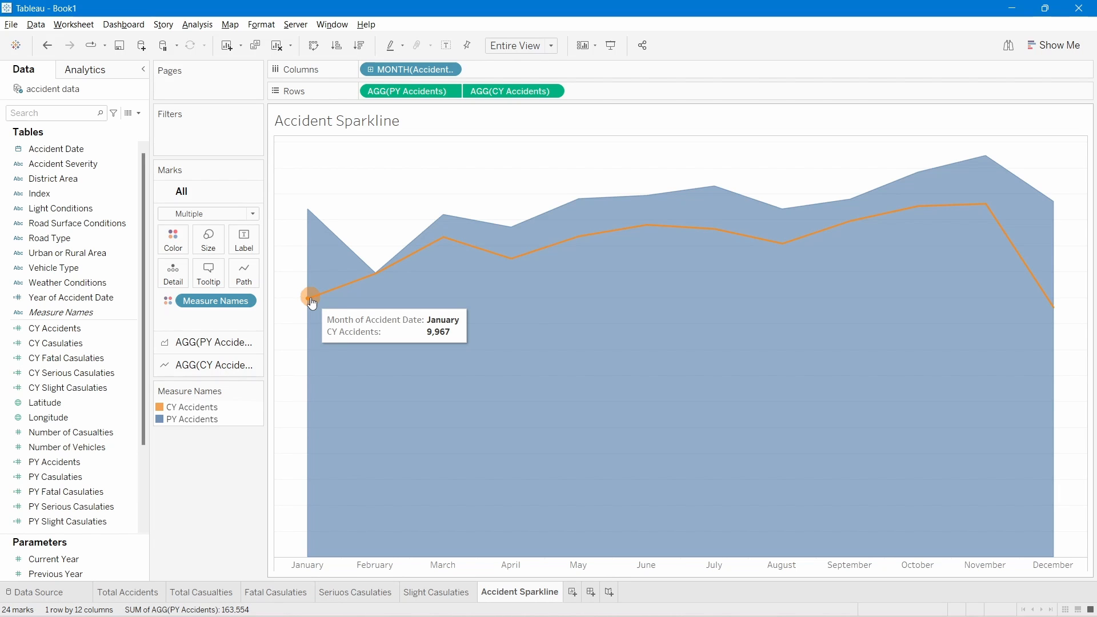
{"action": "mouse_move", "coordinate": [449, 222]}
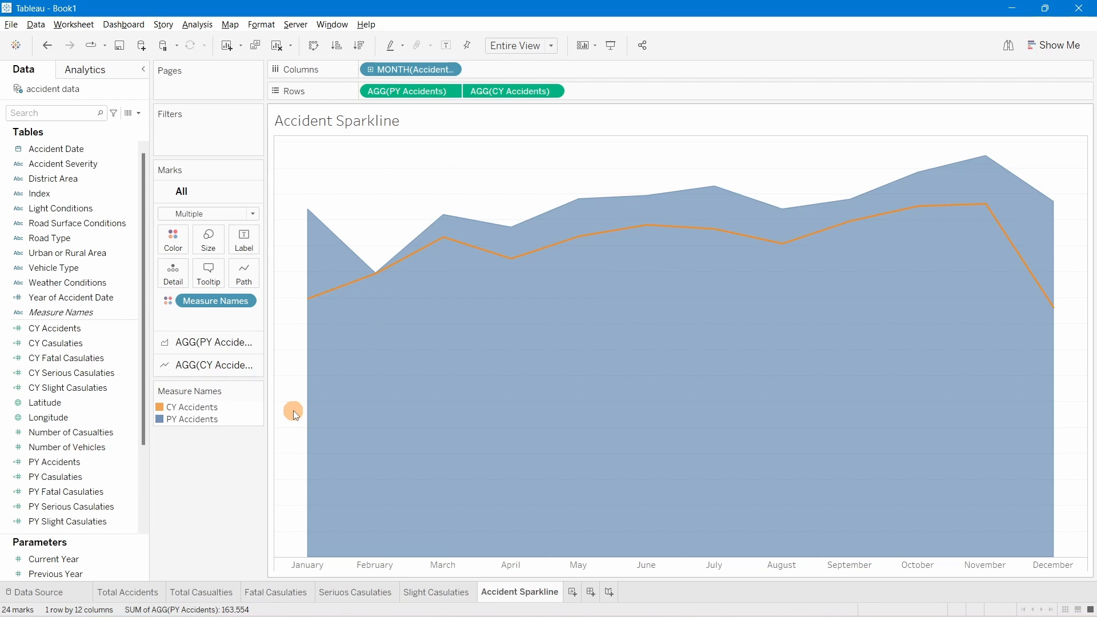
Step: Format the month headers to show dates as First Letter and close the formatting pane
{"action": "right_click", "coordinate": [317, 567]}
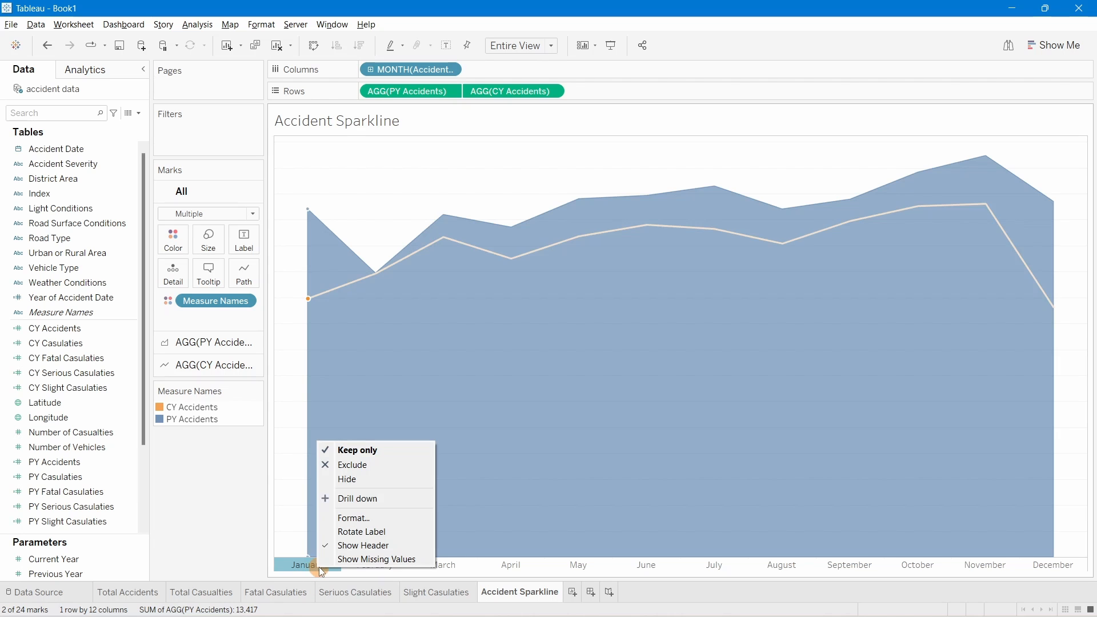
{"action": "left_click", "coordinate": [342, 520]}
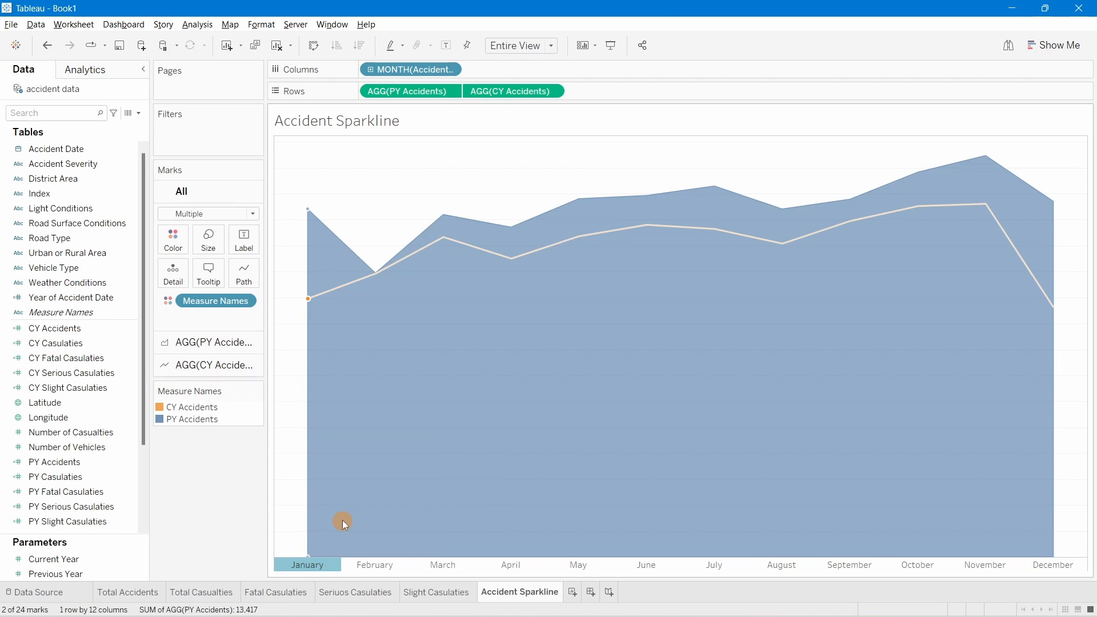
{"action": "left_click", "coordinate": [134, 220]}
{"action": "left_click", "coordinate": [108, 197]}
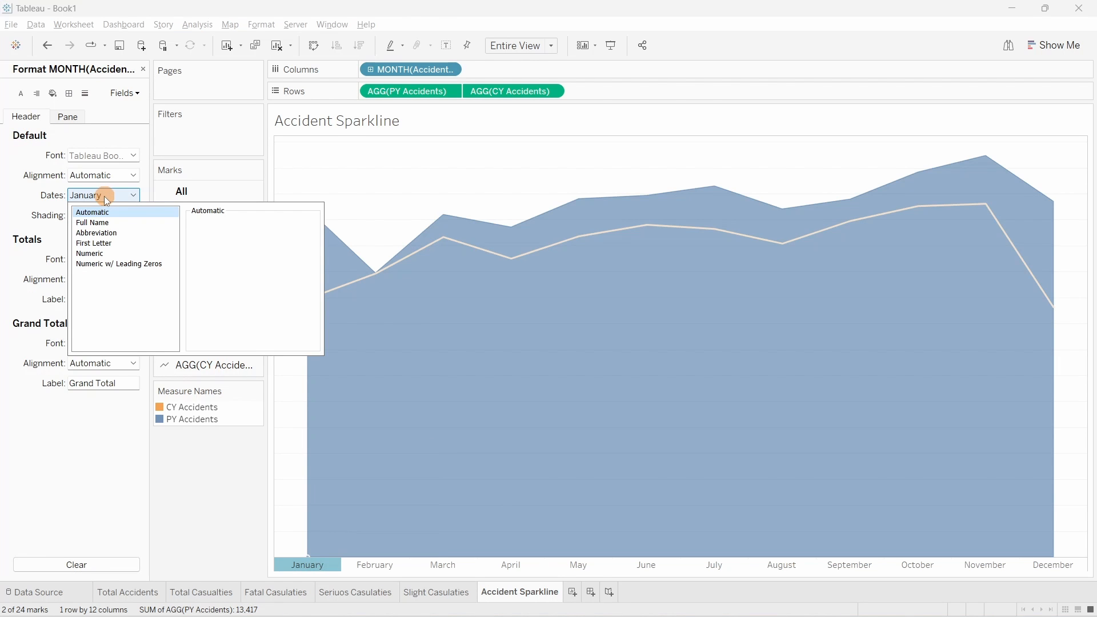
{"action": "left_click", "coordinate": [90, 195]}
{"action": "left_click", "coordinate": [91, 196]}
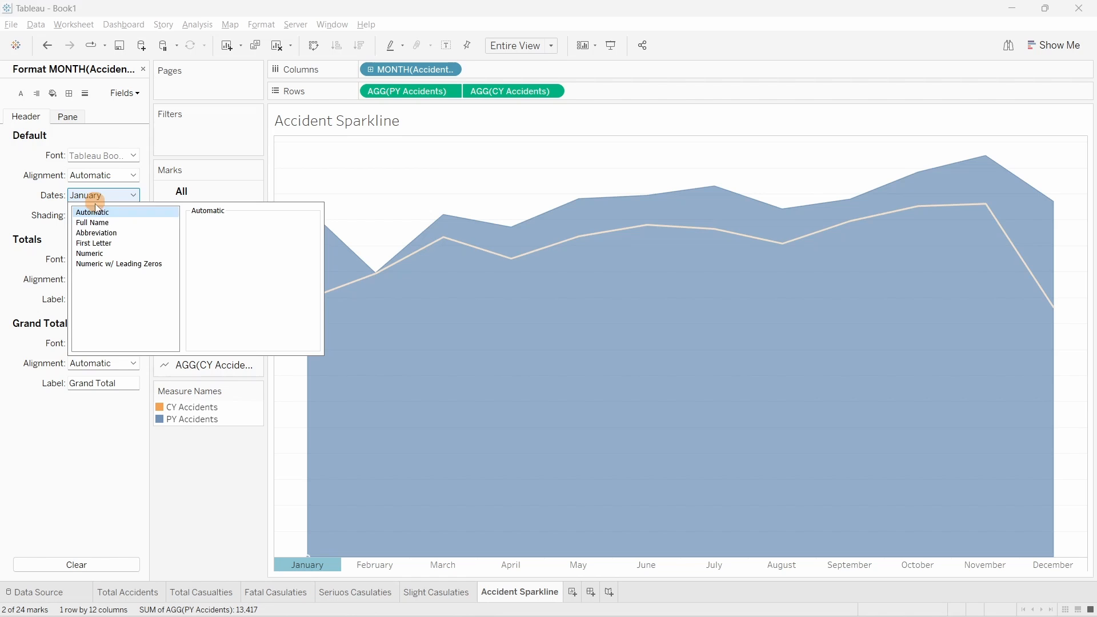
{"action": "left_click", "coordinate": [104, 243]}
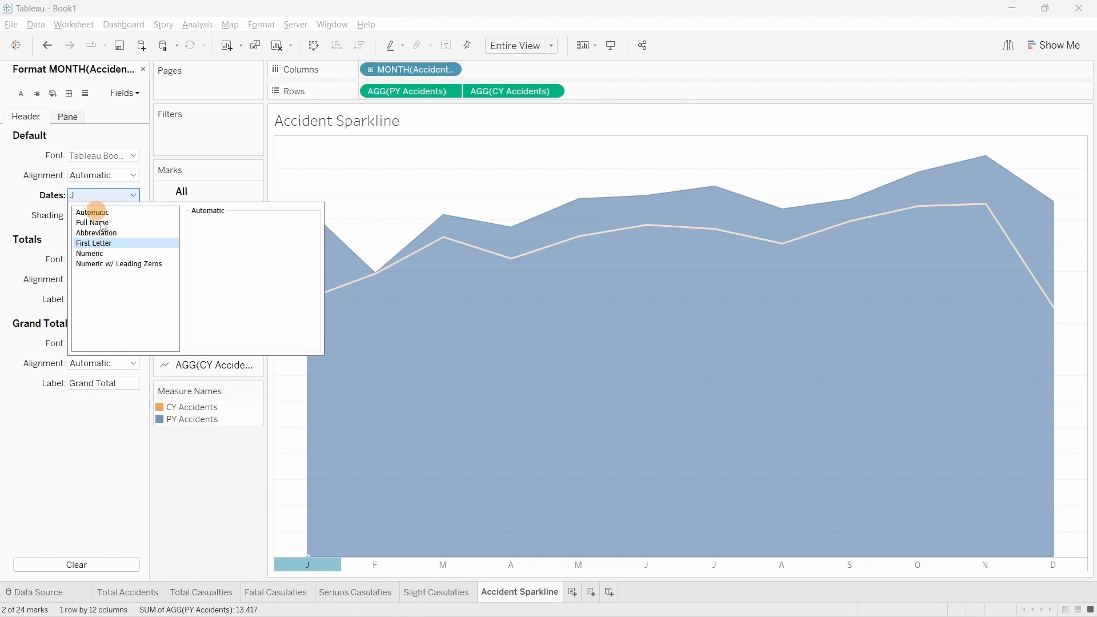
{"action": "left_click", "coordinate": [204, 517]}
{"action": "left_click", "coordinate": [204, 516]}
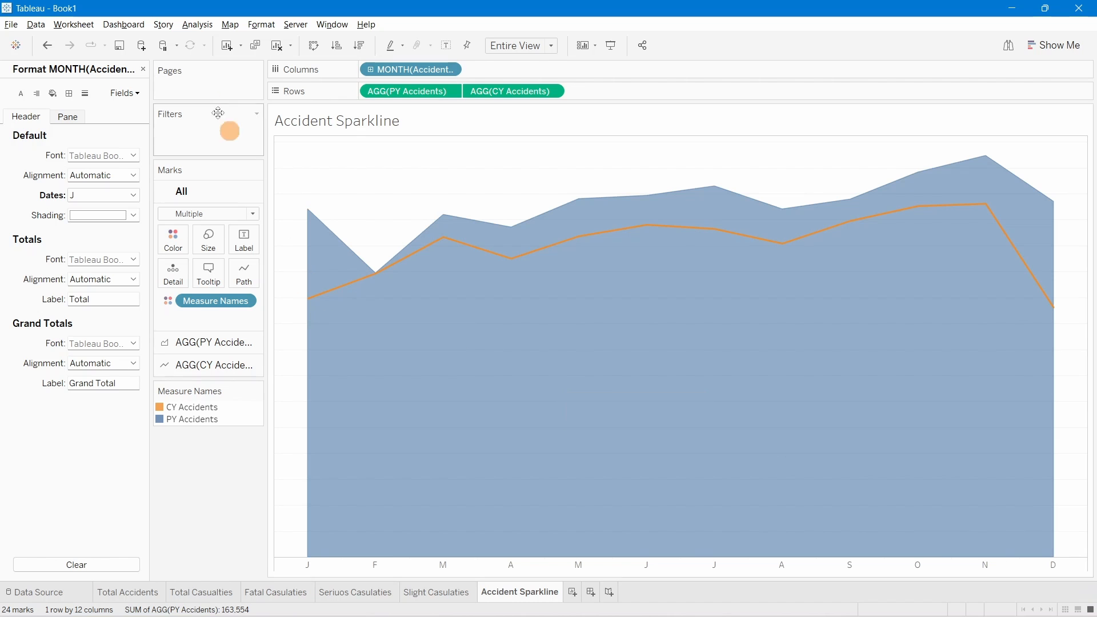
{"action": "left_click", "coordinate": [143, 69]}
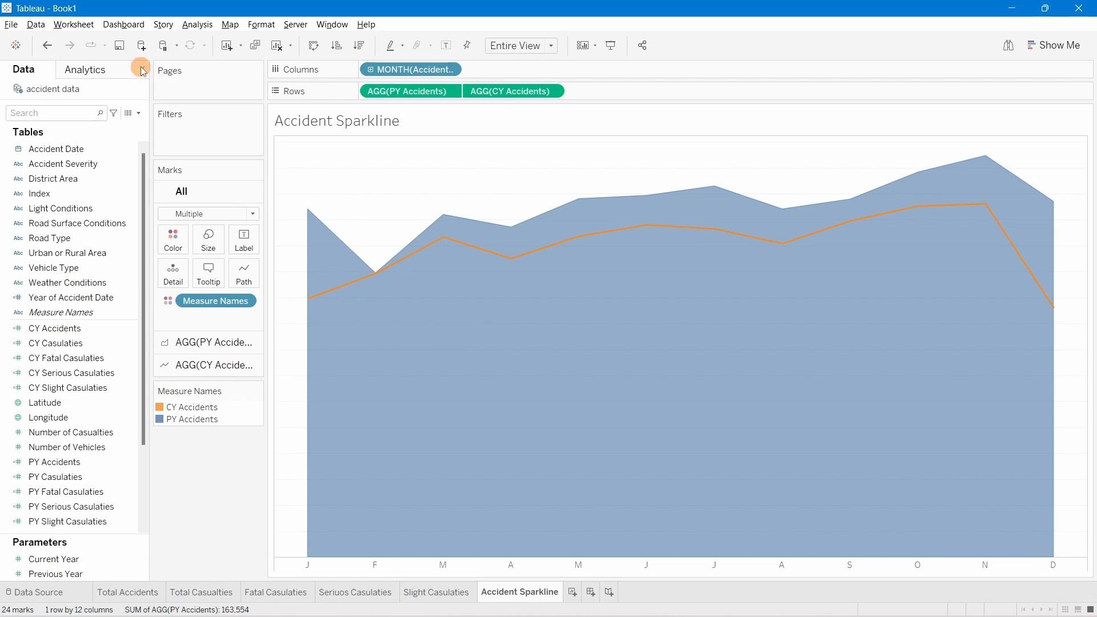
Step: Duplicate the Accident Sparkline worksheet and open the copy's name for editing
{"action": "right_click", "coordinate": [522, 595]}
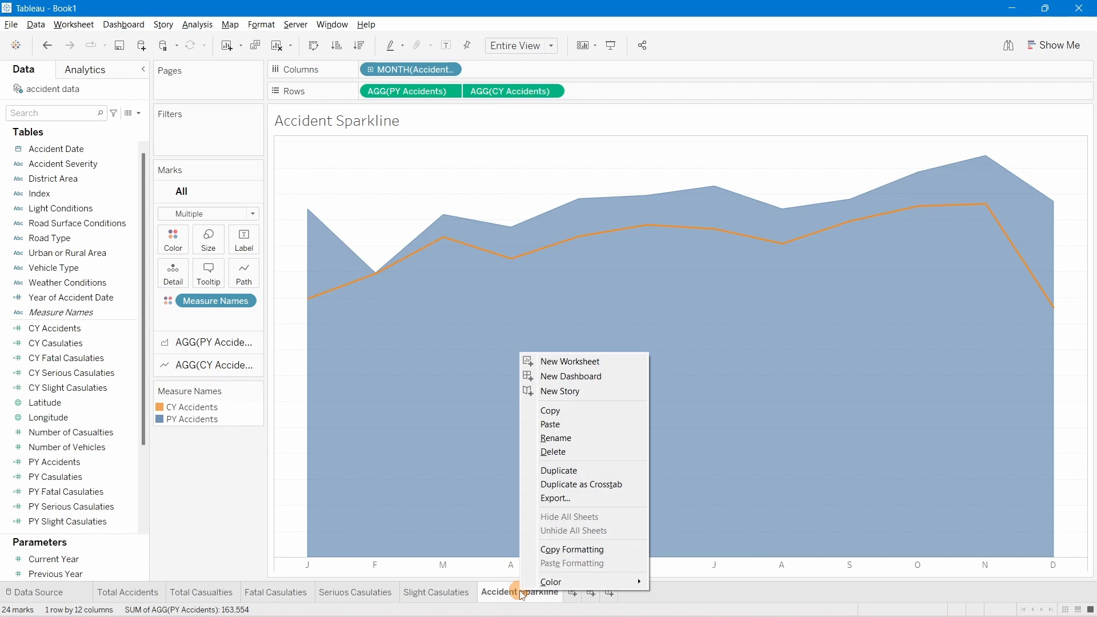
{"action": "left_click", "coordinate": [570, 471]}
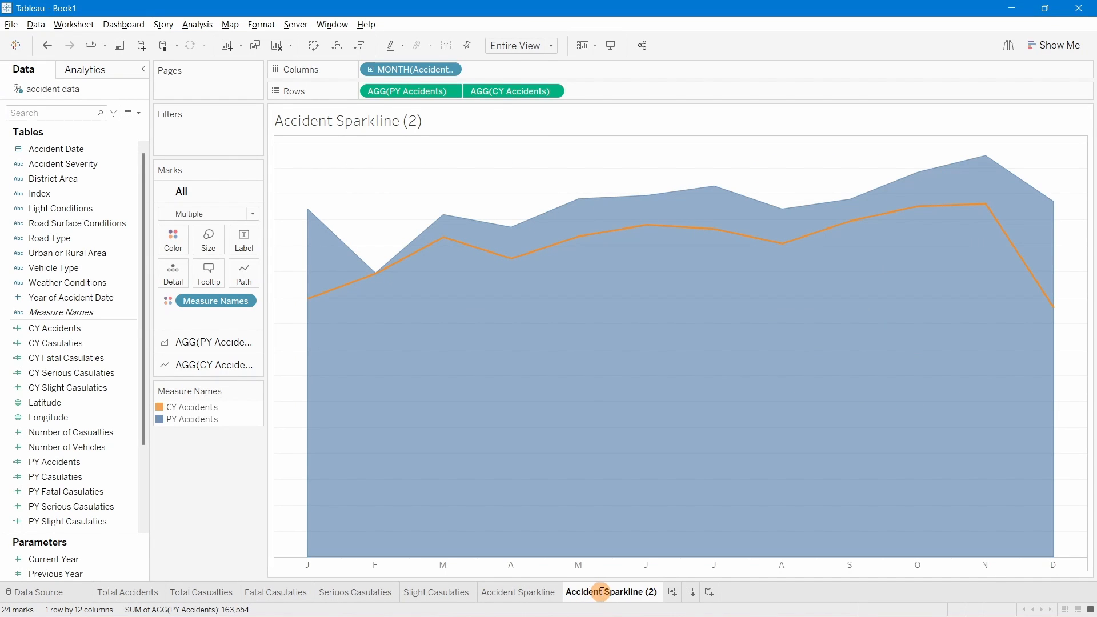
{"action": "left_click_drag", "start_coordinate": [602, 593], "coordinate": [555, 596]}
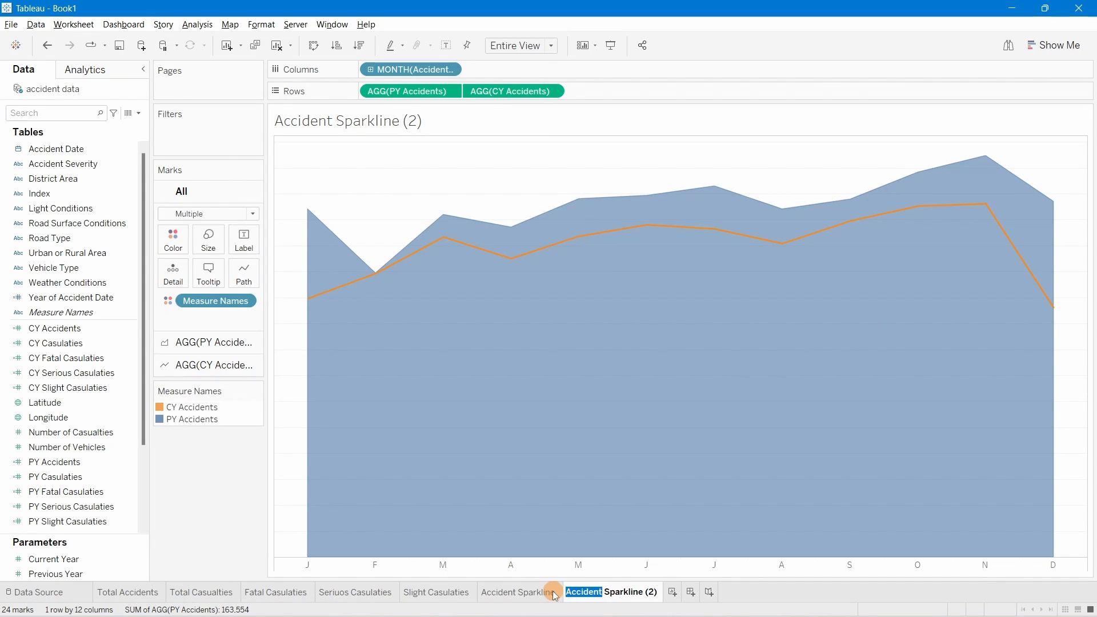
Step: Rename the duplicated accident sparkline sheet as "Total Casulaties Sparkline"
{"action": "type", "text": "Casulatie"}
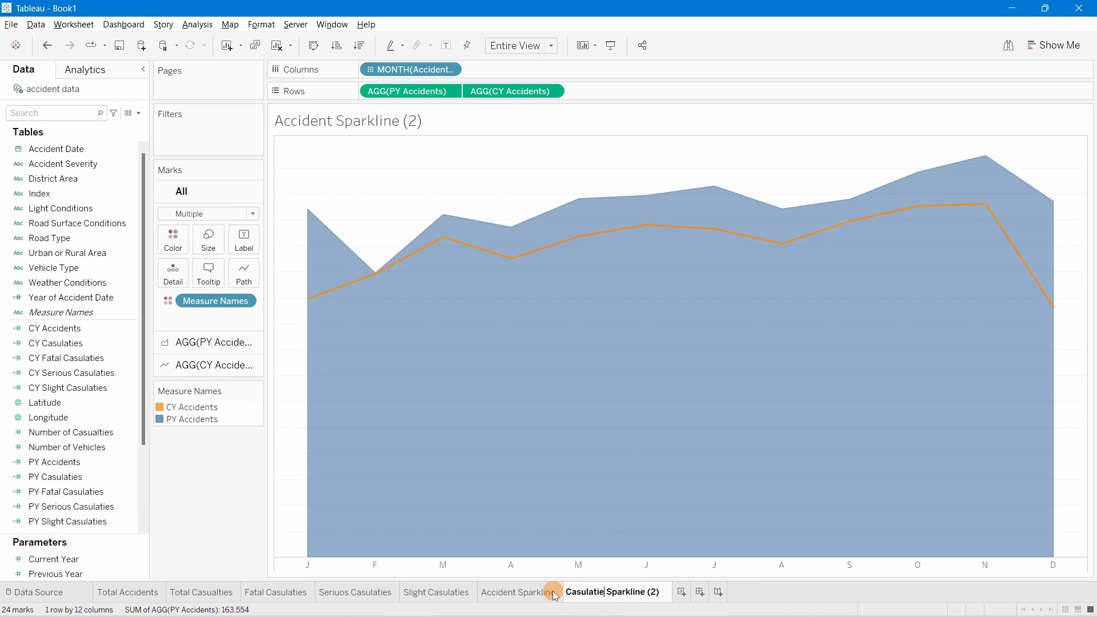
{"action": "type", "text": "s"}
{"action": "key", "text": "Return"}
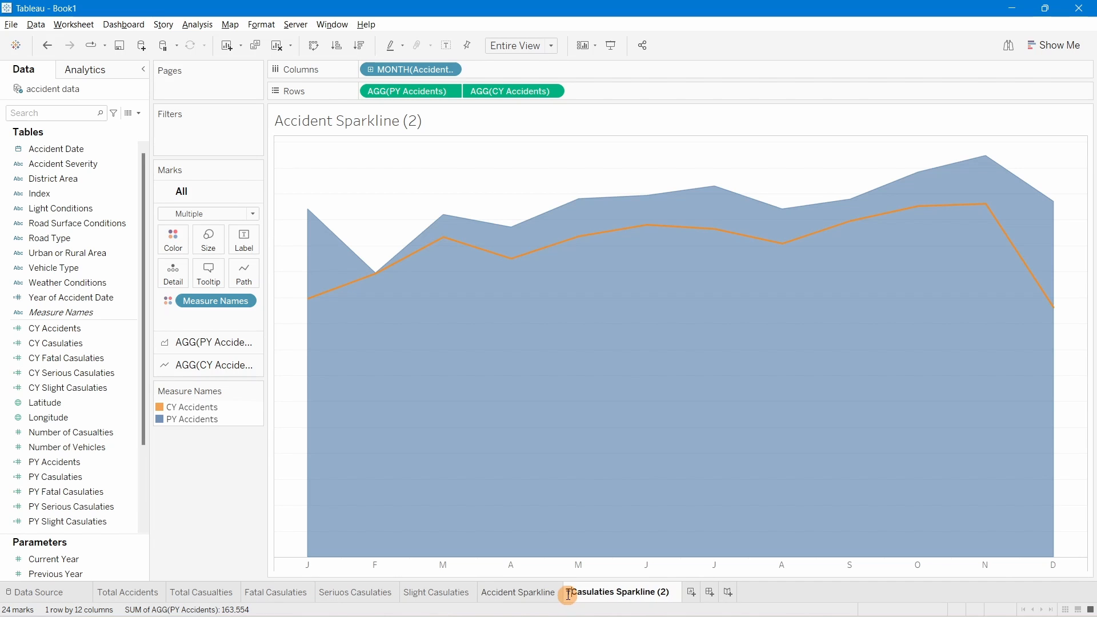
{"action": "type", "text": "Total"}
{"action": "key", "text": "Return"}
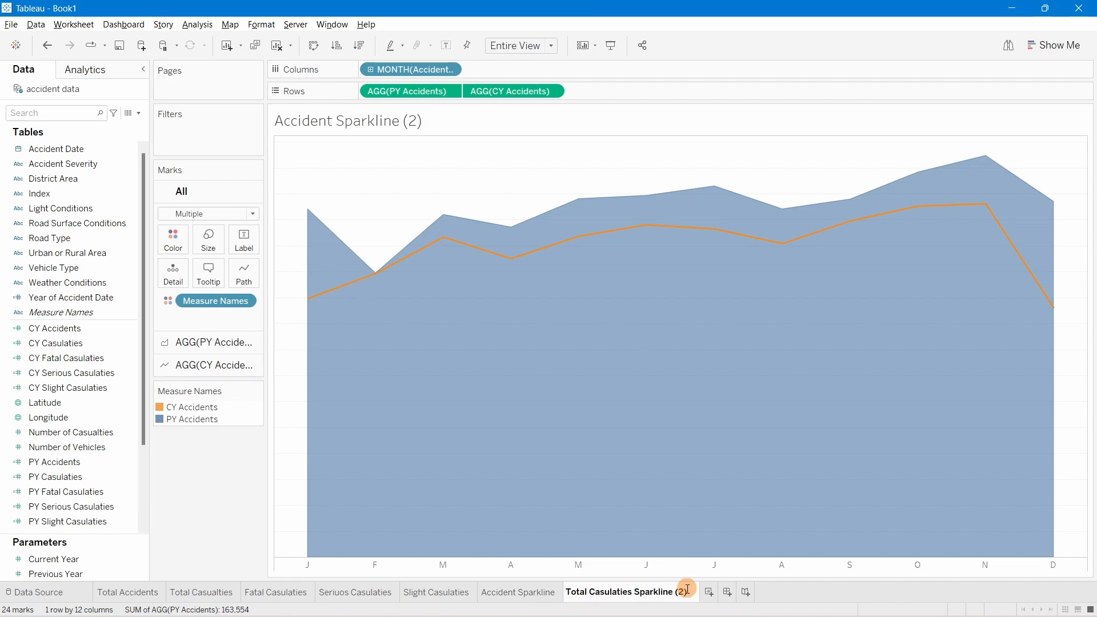
{"action": "key", "text": "BackSpace"}
{"action": "key", "text": "BackSpace"}
{"action": "key", "text": "BackSpace"}
{"action": "key", "text": "BackSpace"}
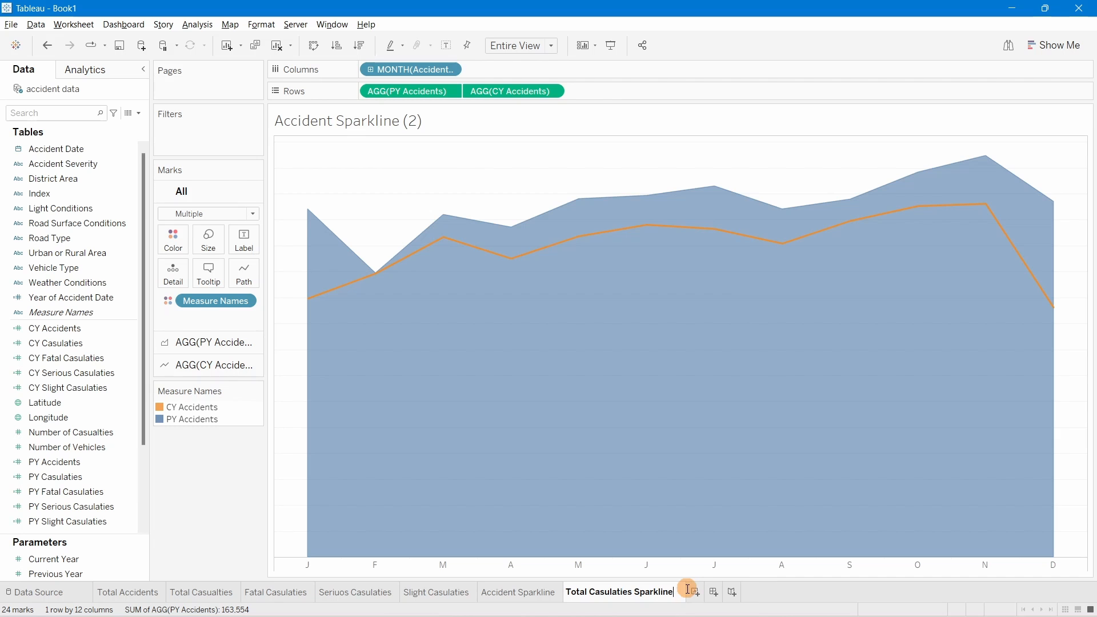
{"action": "left_click", "coordinate": [251, 465]}
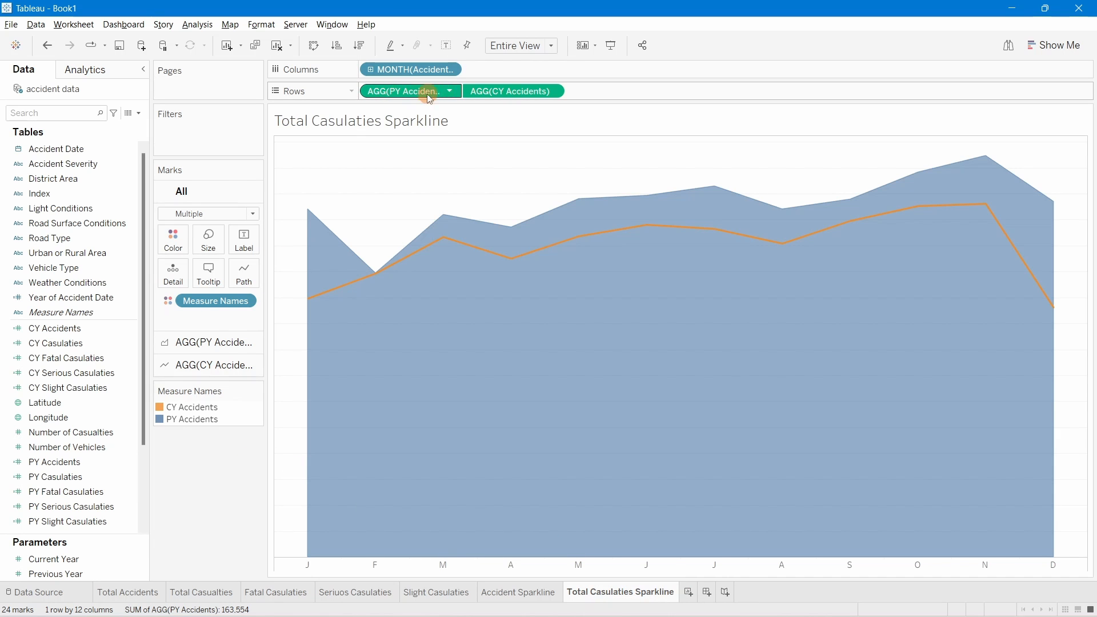
Step: Replace the CY Accidents and PY Accidents measures on the rows with CY Casulaties and PY Casulaties
{"action": "left_click", "coordinate": [560, 100]}
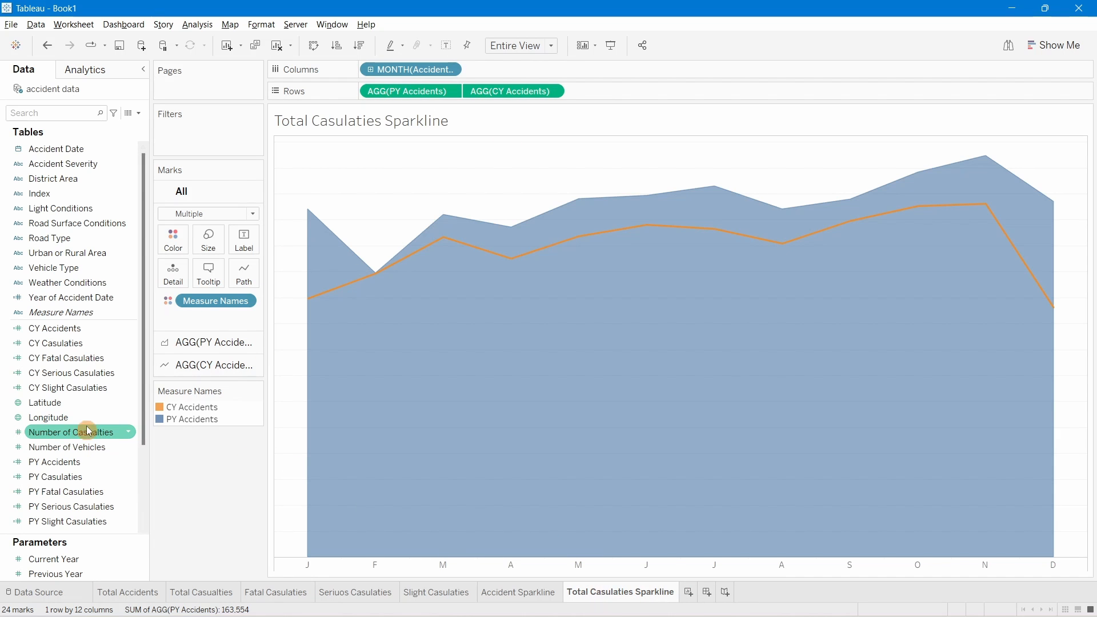
{"action": "left_click_drag", "start_coordinate": [73, 347], "coordinate": [507, 92]}
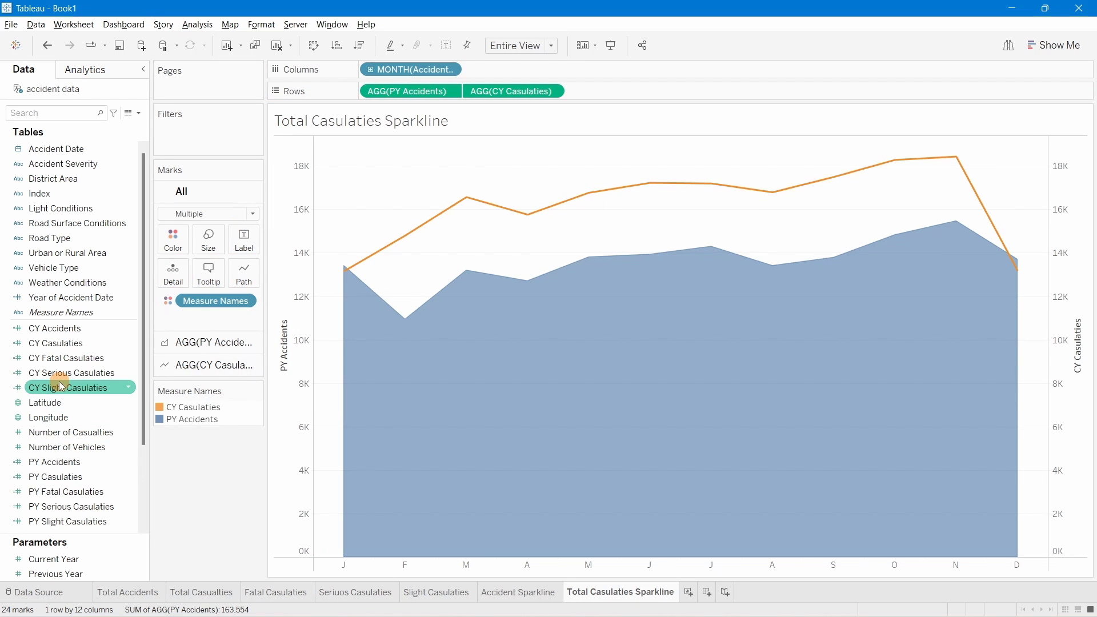
{"action": "left_click_drag", "start_coordinate": [57, 477], "coordinate": [419, 99]}
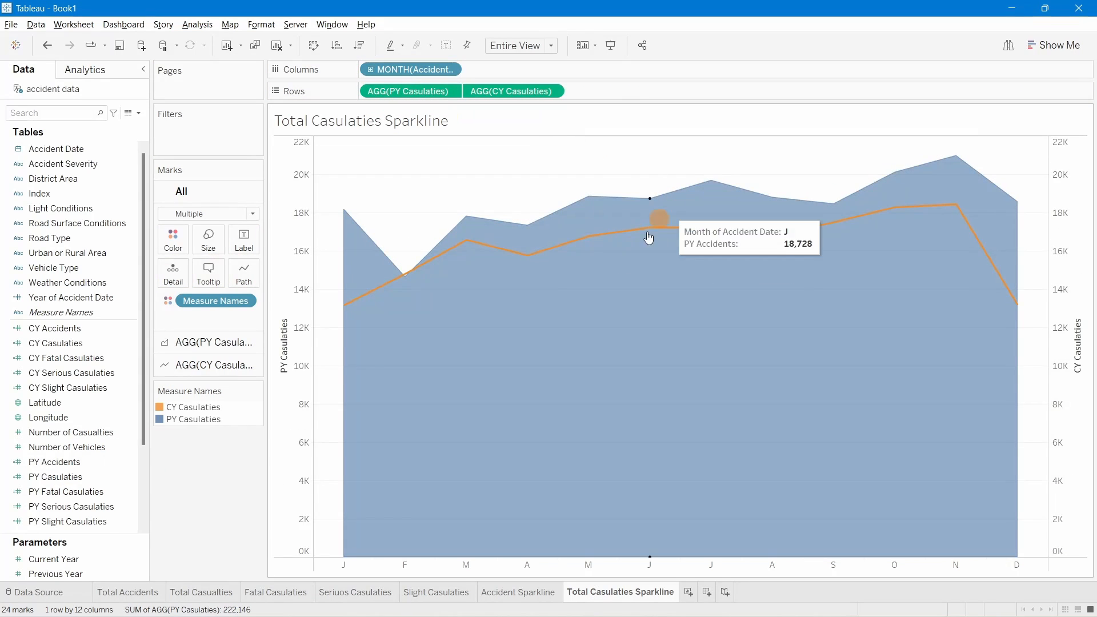
Step: Hide the headers of both the CY Casulaties and PY Casulaties axes
{"action": "right_click", "coordinate": [1072, 219]}
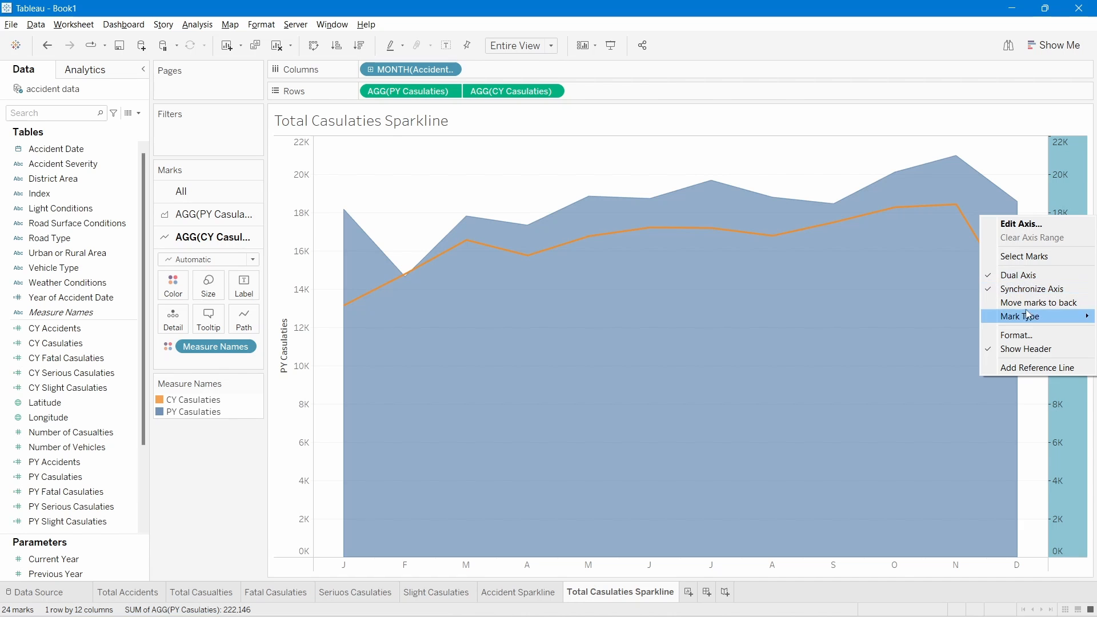
{"action": "left_click", "coordinate": [1024, 348]}
{"action": "right_click", "coordinate": [300, 214]}
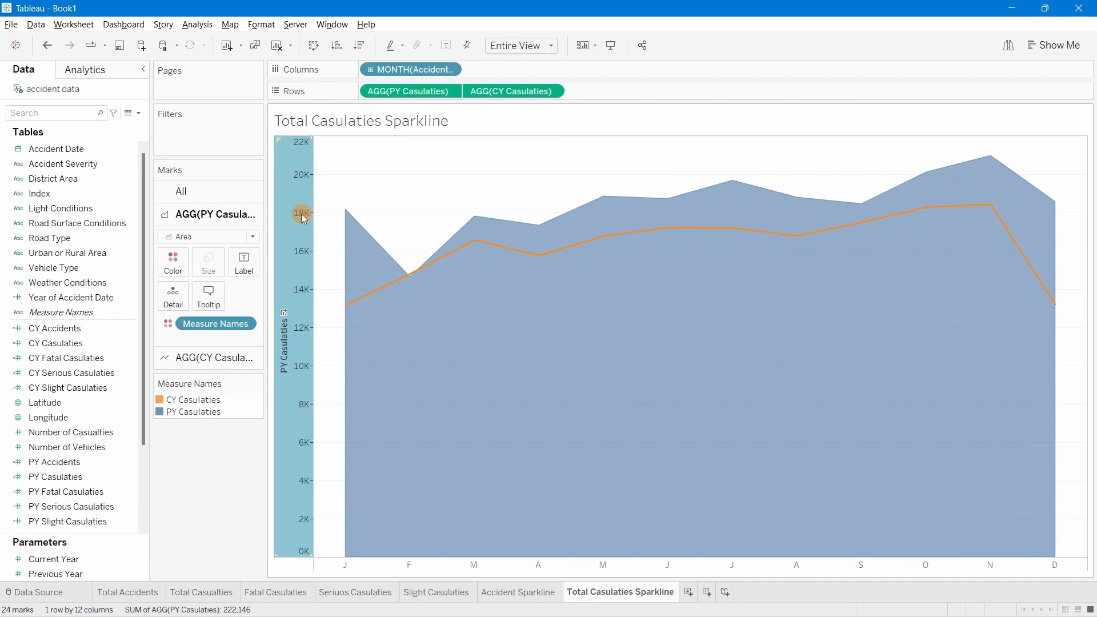
{"action": "left_click", "coordinate": [365, 333]}
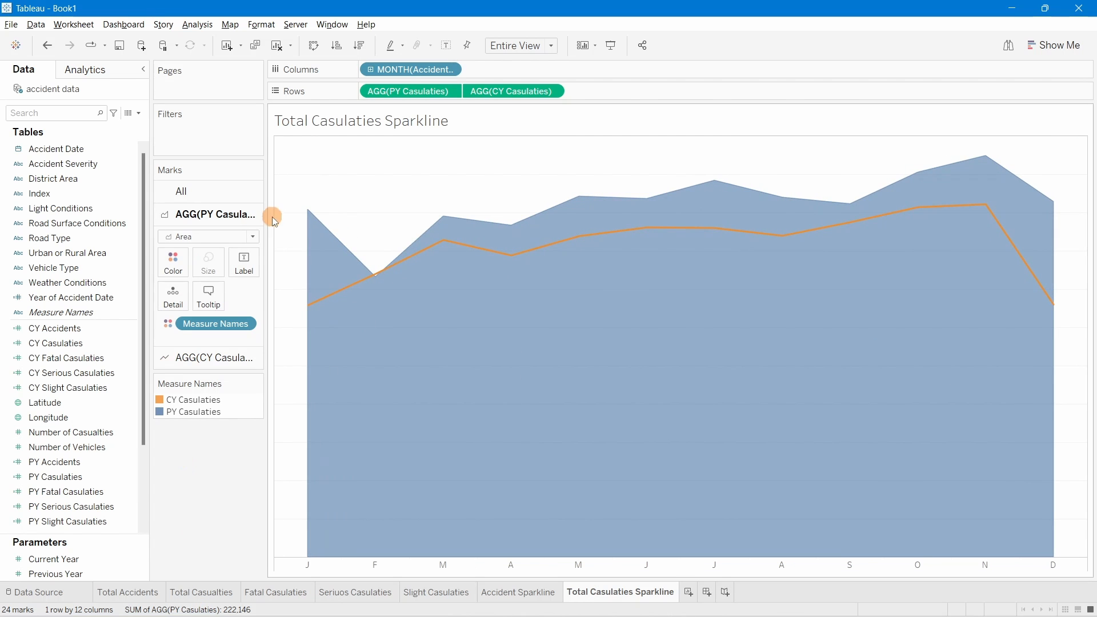
Step: Edit the tooltip for all marks and delete the PY Accidents and CY Accidents lines with missing fields
{"action": "mouse_move", "coordinate": [306, 220]}
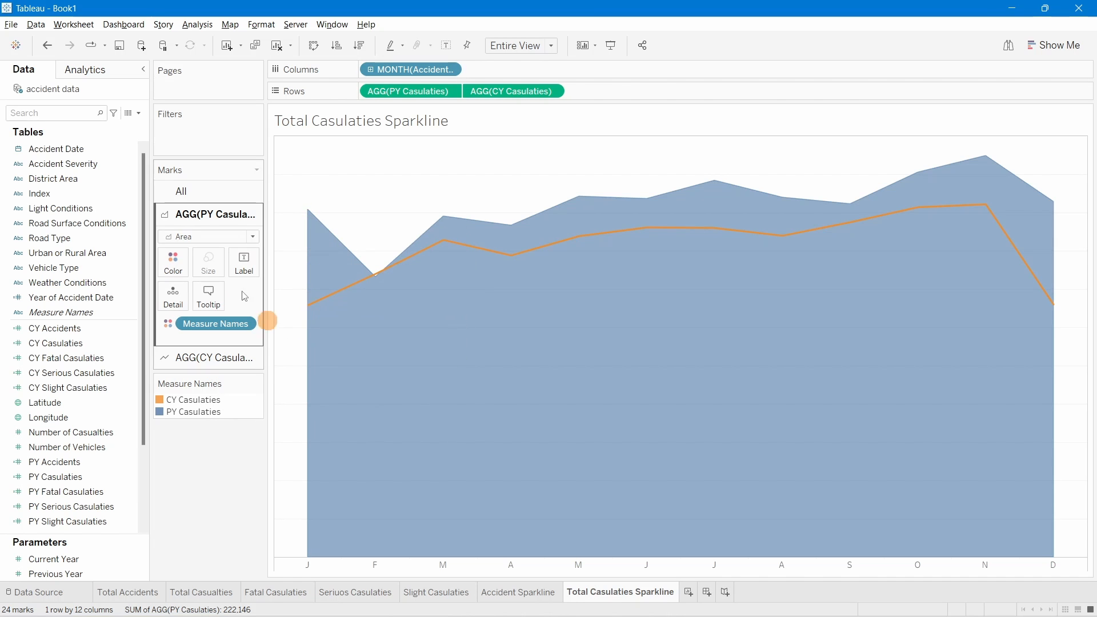
{"action": "left_click", "coordinate": [235, 265]}
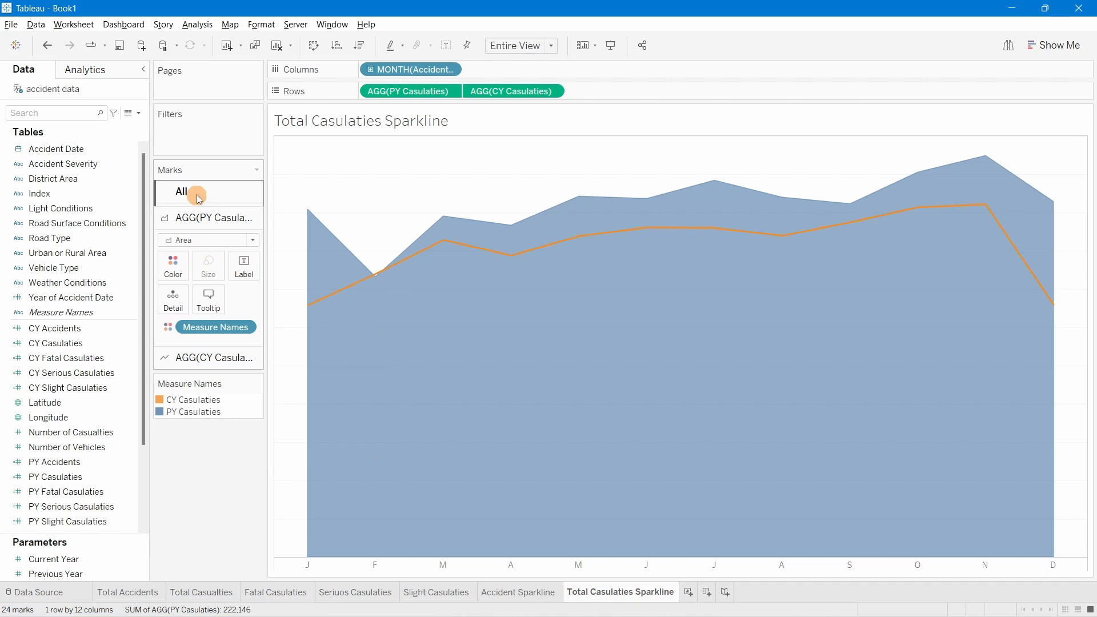
{"action": "left_click", "coordinate": [194, 191]}
{"action": "left_click", "coordinate": [209, 275]}
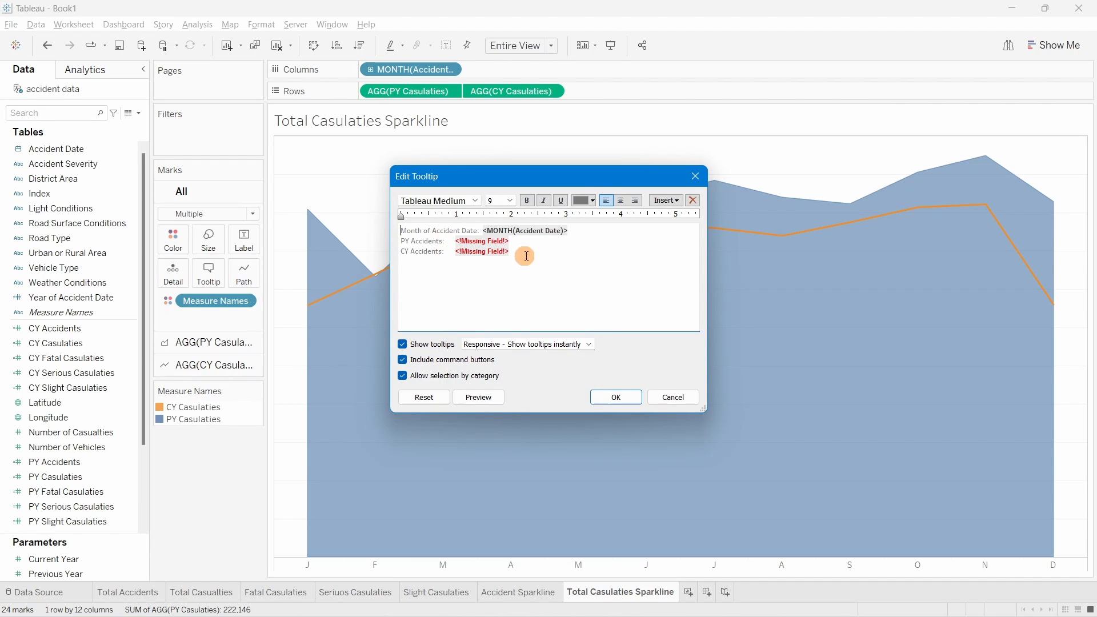
{"action": "left_click_drag", "start_coordinate": [515, 255], "coordinate": [385, 248]}
{"action": "key", "text": "BackSpace"}
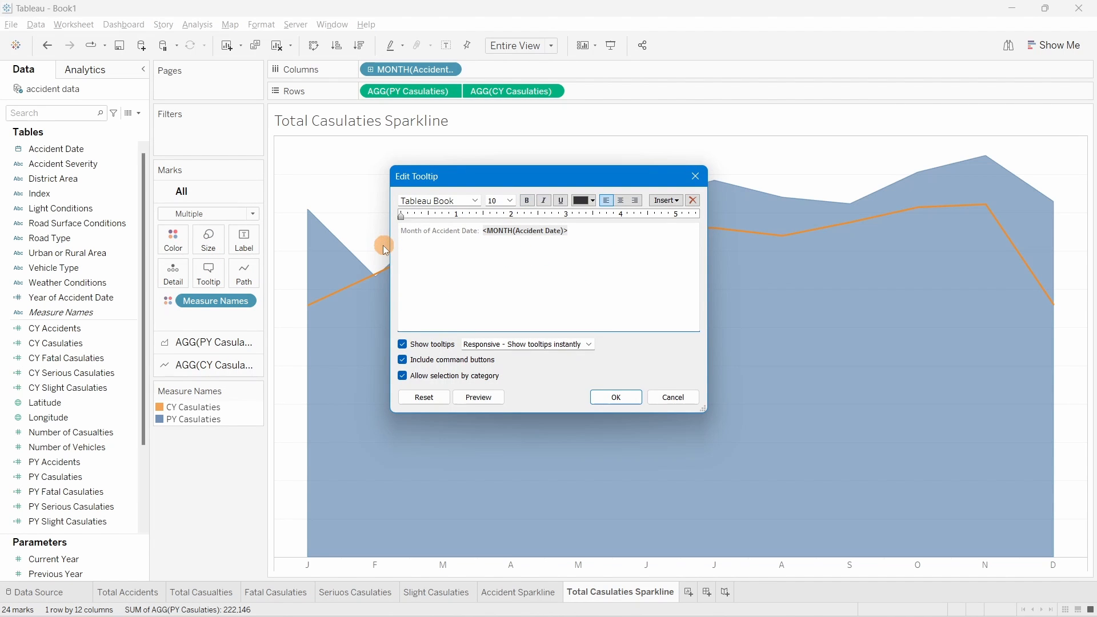
Step: Insert the AGG(CY Casulaties) and AGG(PY Casulaties) fields on separate lines below the month in the tooltip
{"action": "left_click", "coordinate": [674, 201]}
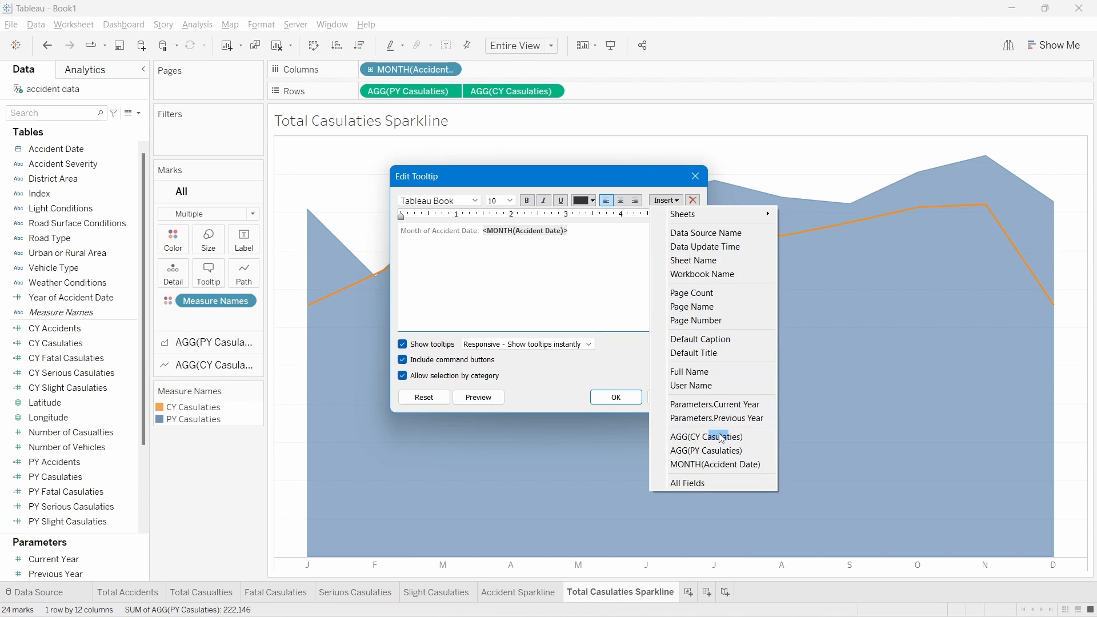
{"action": "left_click", "coordinate": [721, 438]}
{"action": "left_click", "coordinate": [668, 201]}
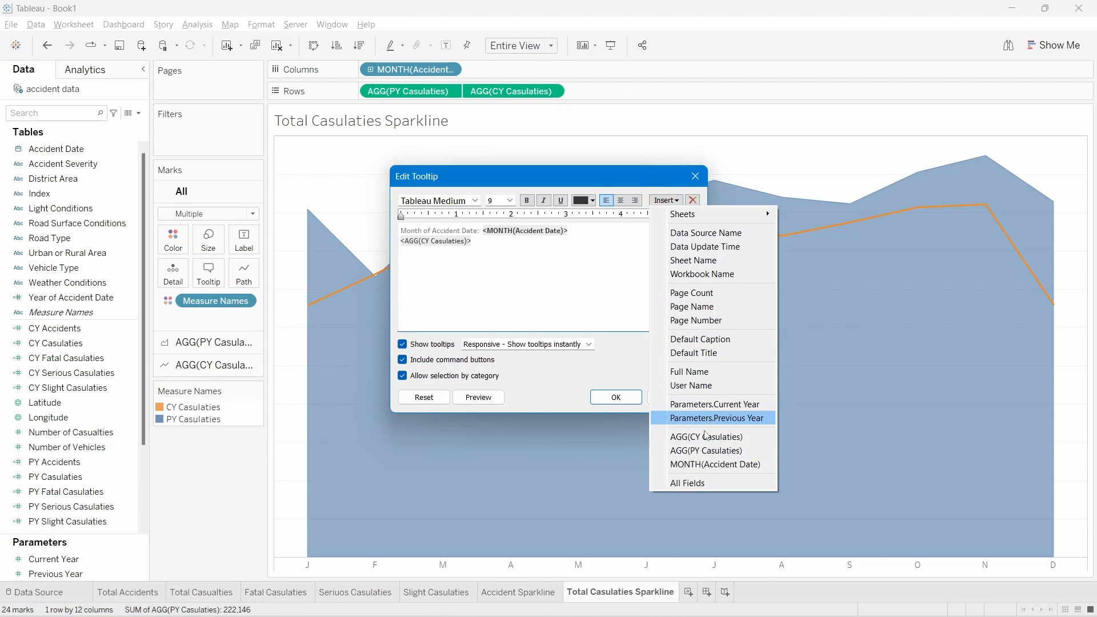
{"action": "left_click", "coordinate": [707, 451]}
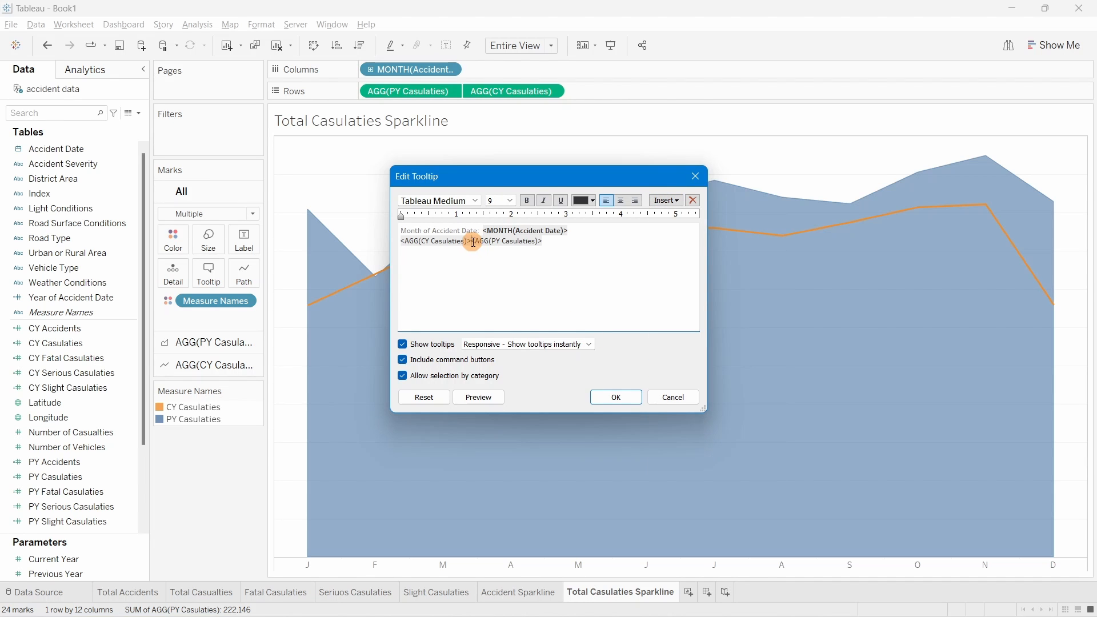
{"action": "key", "text": "Return"}
Step: Copy the month label's format to the AGG(CY Casulaties) tooltip line and change its text to "CY Casulaties"
{"action": "left_click_drag", "start_coordinate": [478, 230], "coordinate": [398, 230]}
{"action": "key", "text": "ctrl+c"}
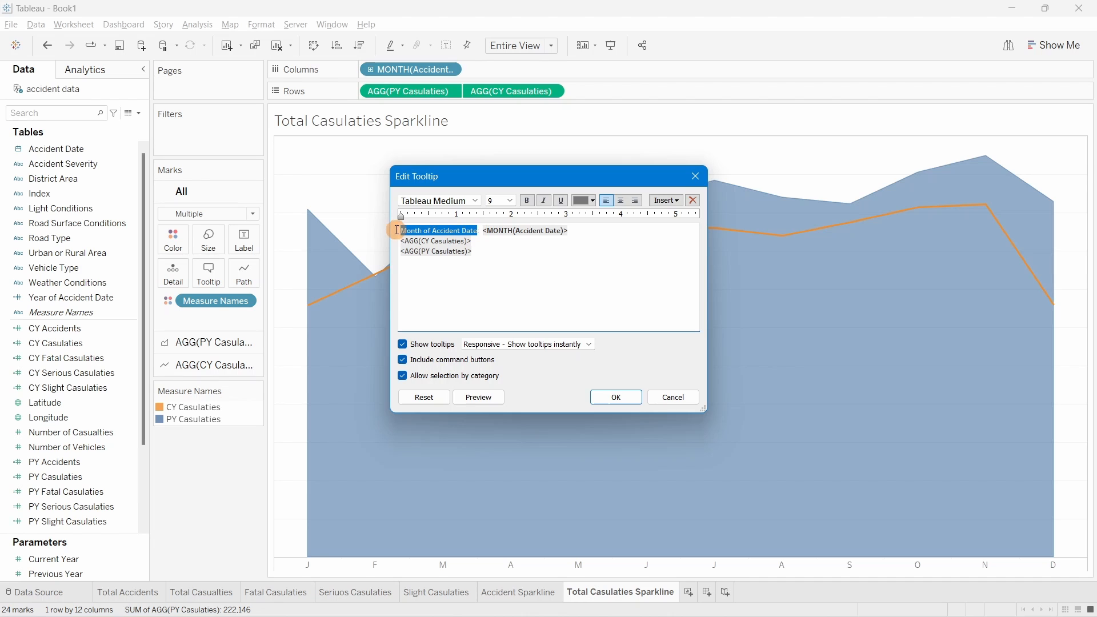
{"action": "left_click", "coordinate": [402, 242]}
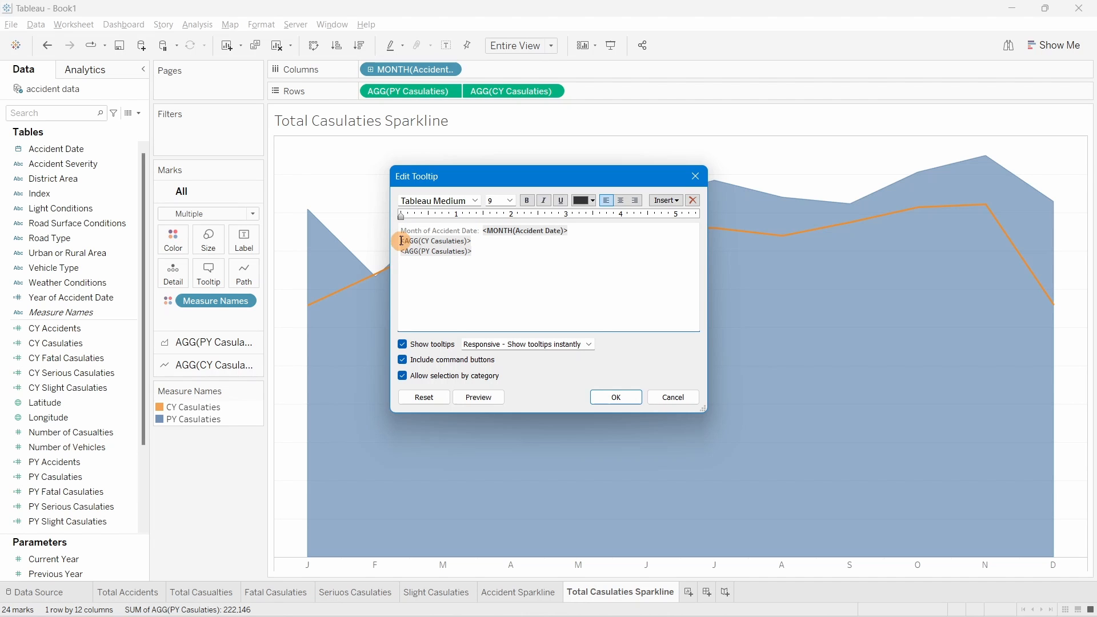
{"action": "key", "text": "ctrl+v"}
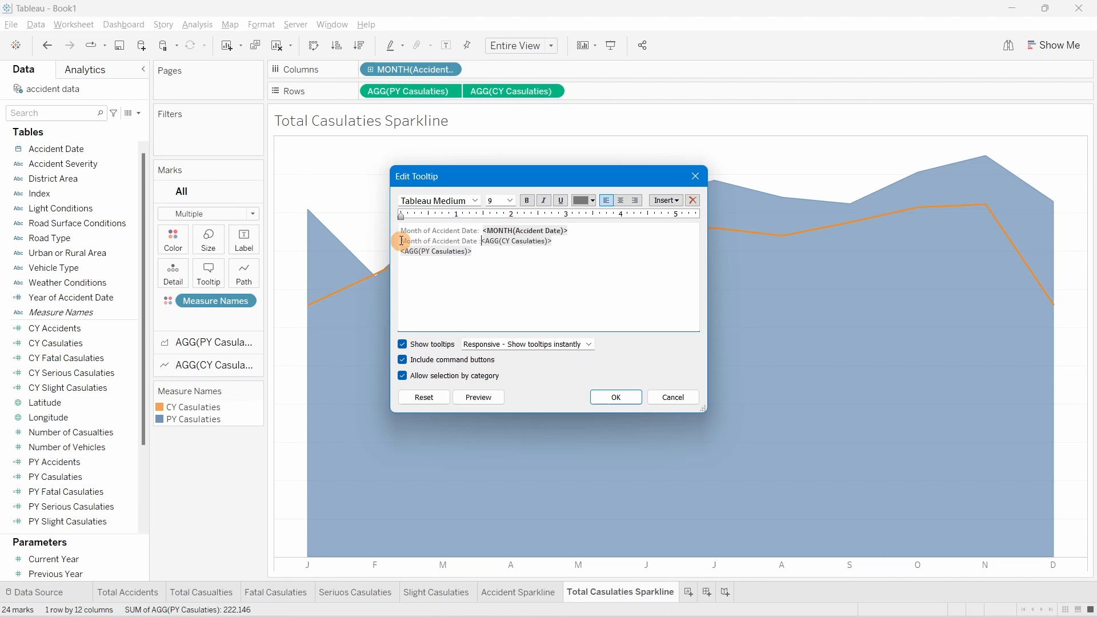
{"action": "left_click_drag", "start_coordinate": [478, 241], "coordinate": [409, 241]}
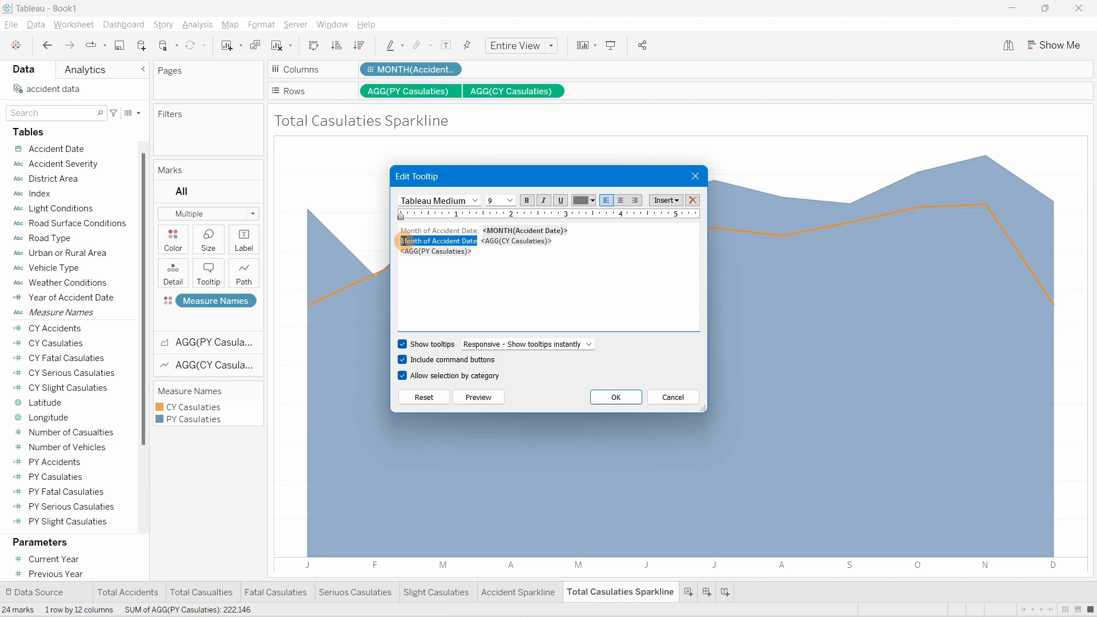
{"action": "type", "text": "CY"}
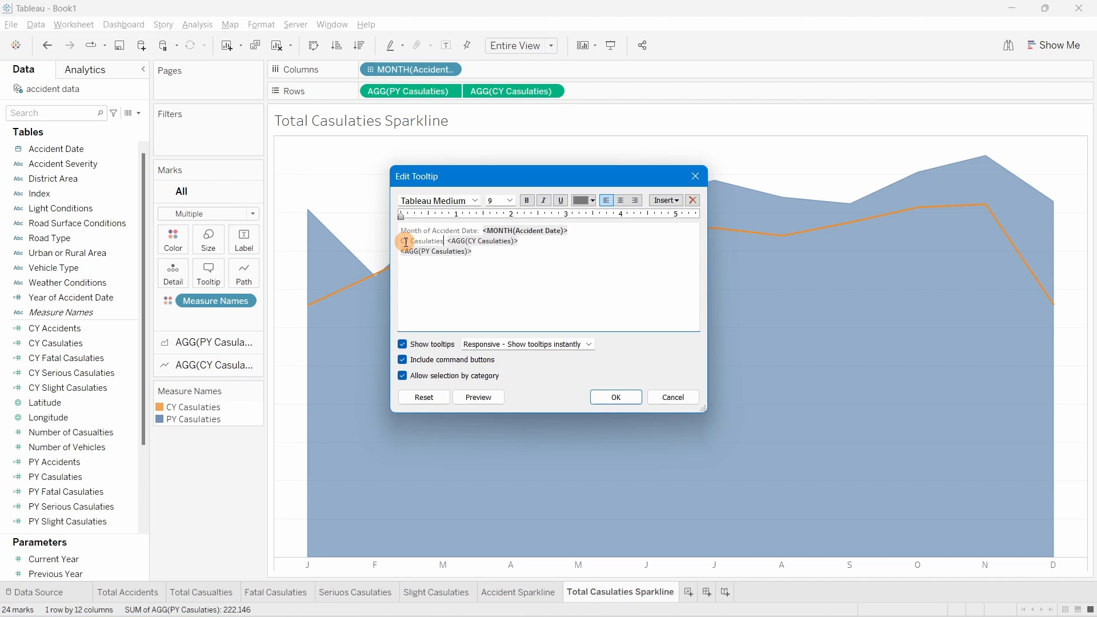
Step: Copy the casualties label in front of the AGG(PY Casulaties) tooltip field as its PY label and apply the tooltip
{"action": "left_click_drag", "start_coordinate": [443, 242], "coordinate": [400, 260]}
{"action": "key", "text": "ctrl+c"}
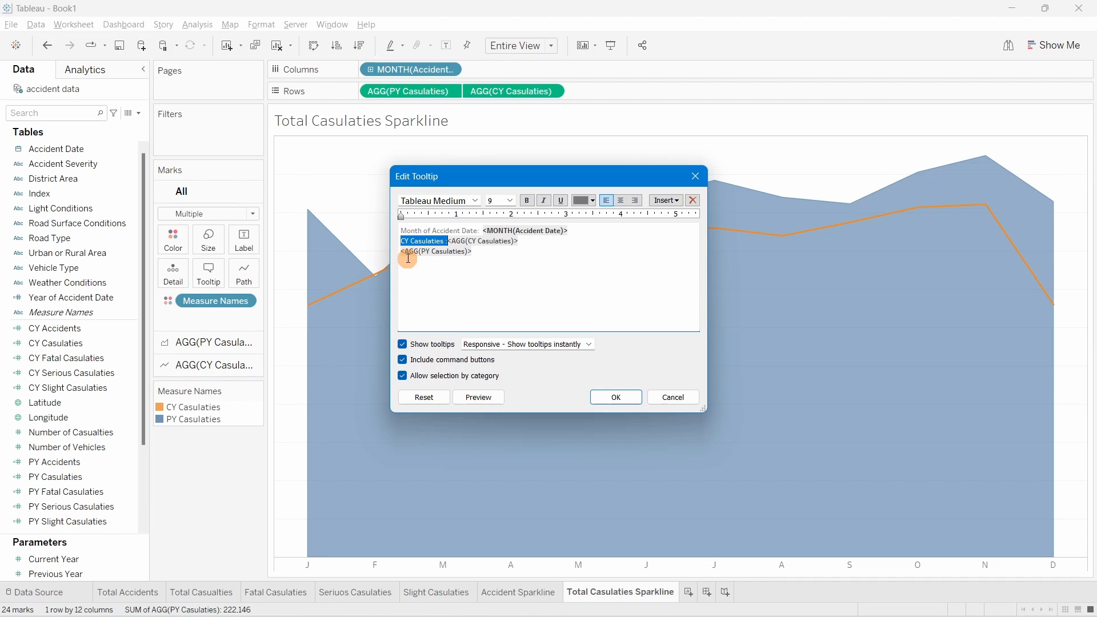
{"action": "left_click", "coordinate": [400, 253]}
{"action": "key", "text": "ctrl+v"}
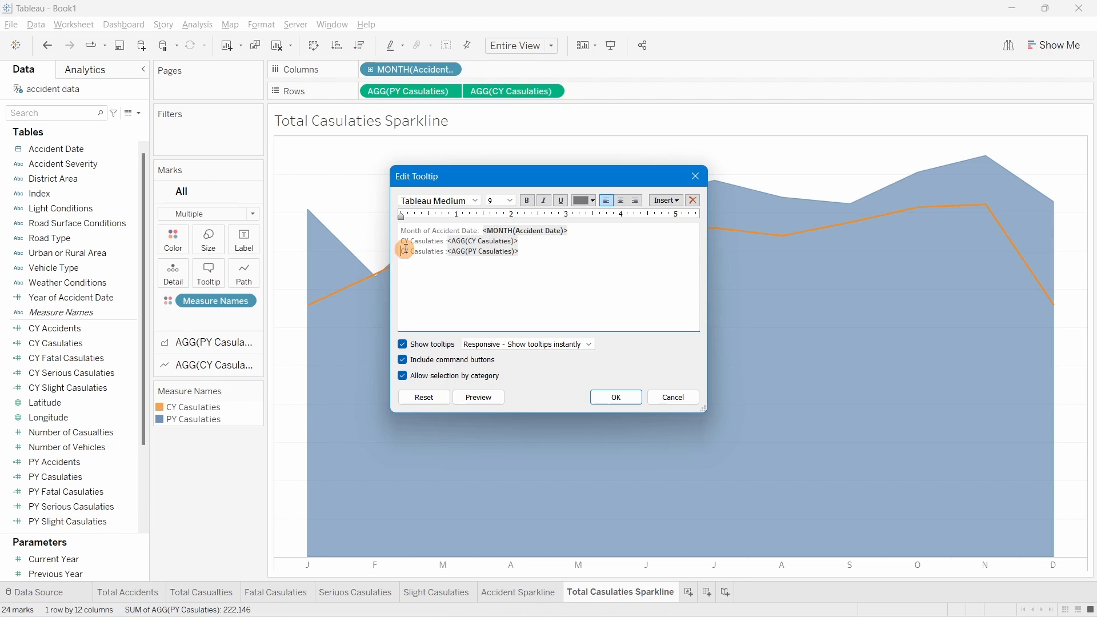
{"action": "left_click", "coordinate": [616, 396]}
{"action": "mouse_move", "coordinate": [324, 230]}
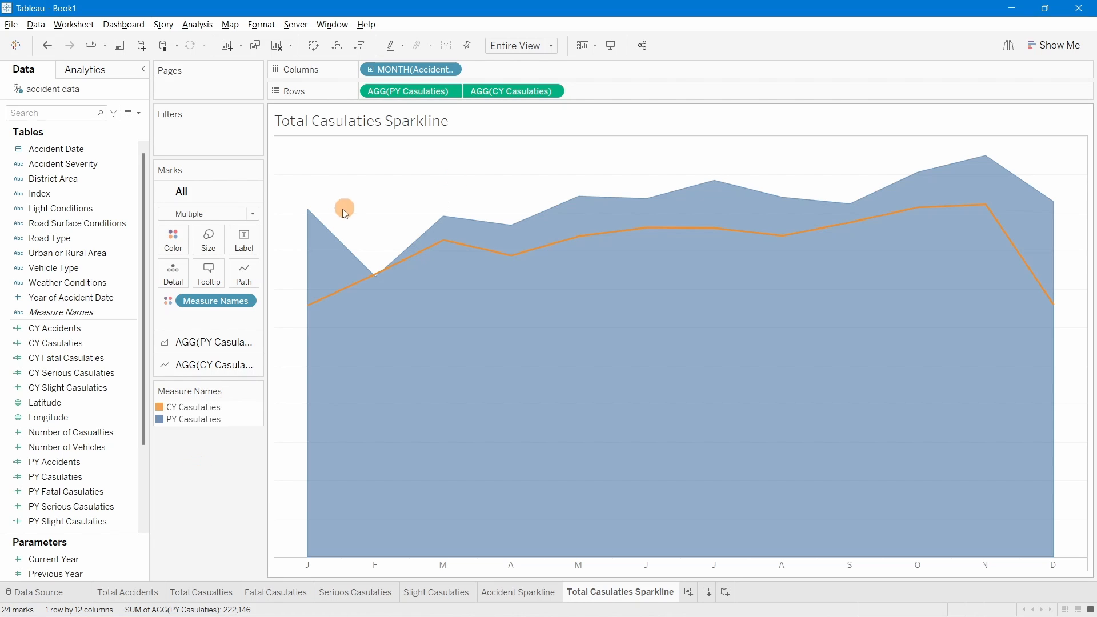
{"action": "left_click", "coordinate": [245, 243]}
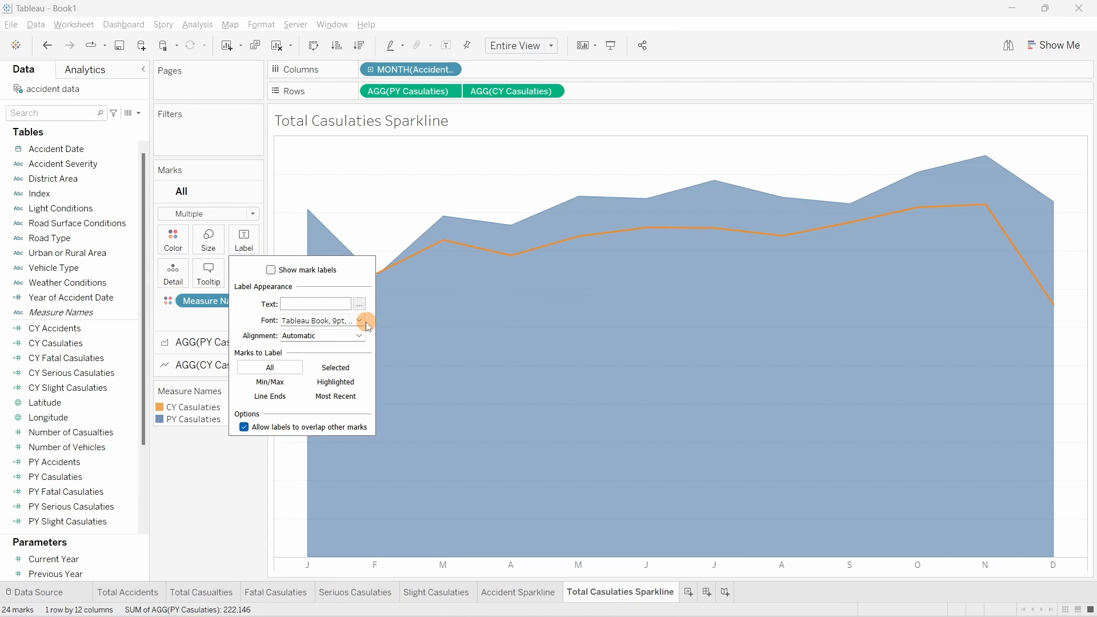
{"action": "left_click", "coordinate": [229, 460]}
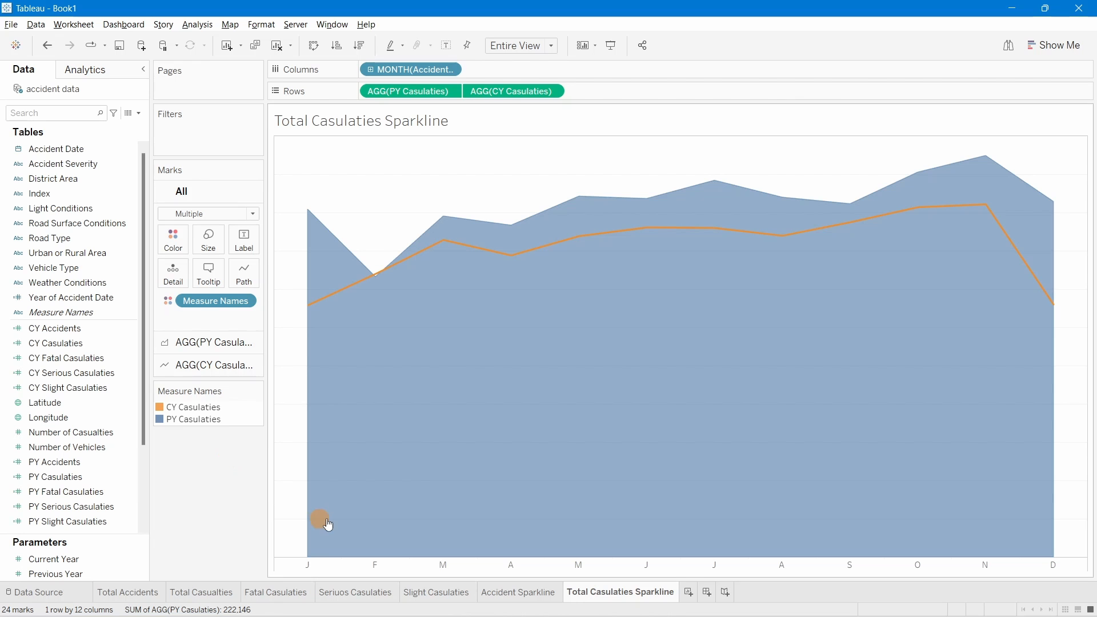
Step: Duplicate the Total Casulaties Sparkline sheet and rename the copy as "Fatal Sparkline"
{"action": "right_click", "coordinate": [660, 596]}
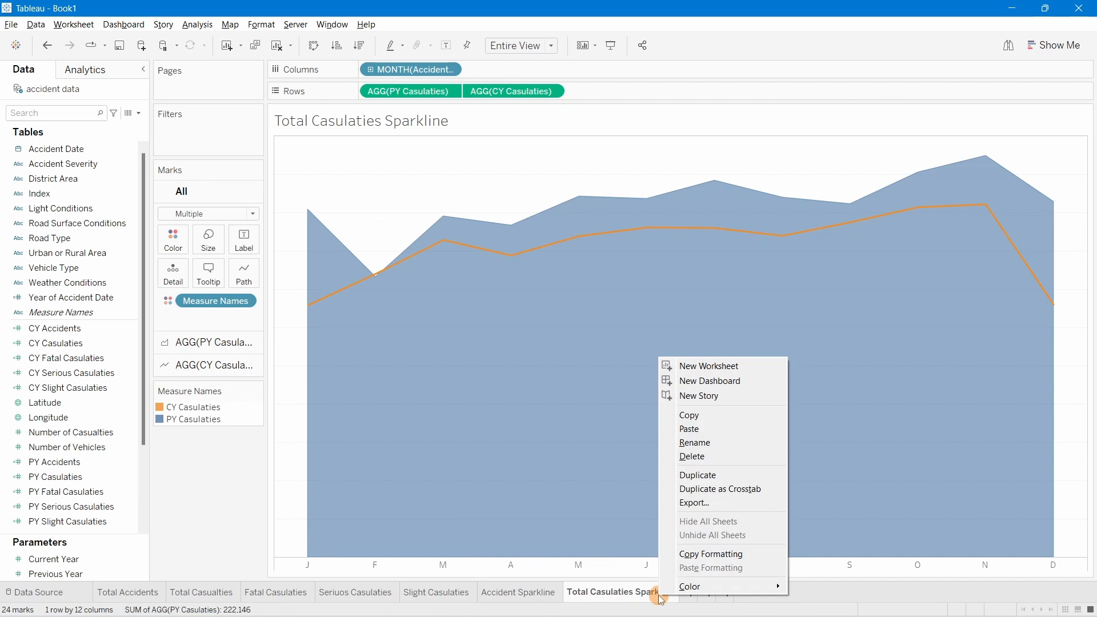
{"action": "left_click", "coordinate": [699, 475]}
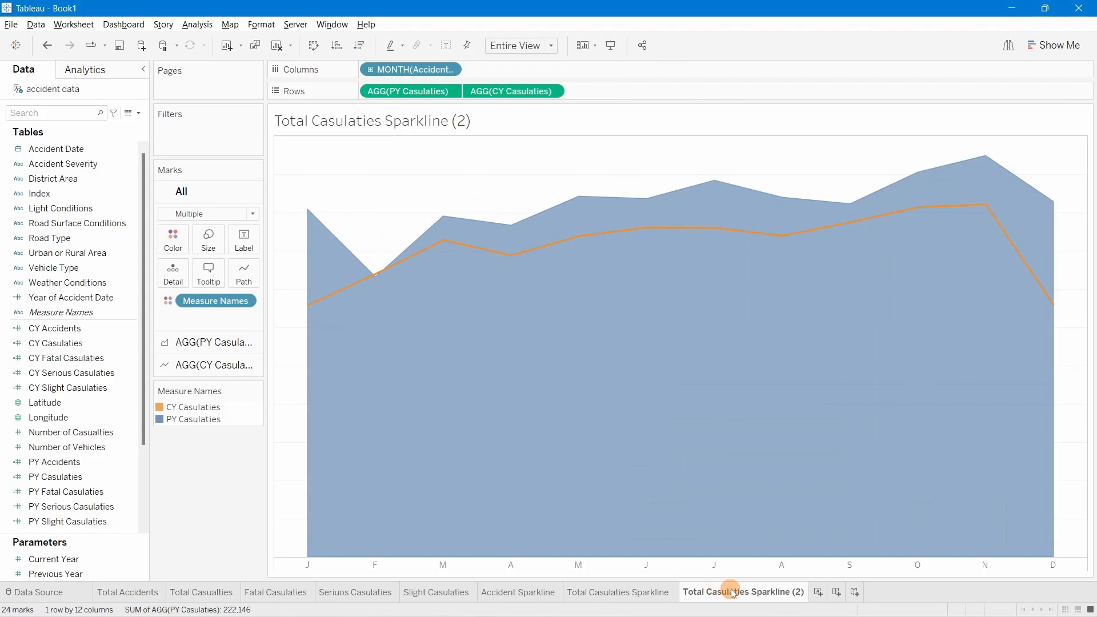
{"action": "left_click_drag", "start_coordinate": [751, 593], "coordinate": [671, 592]}
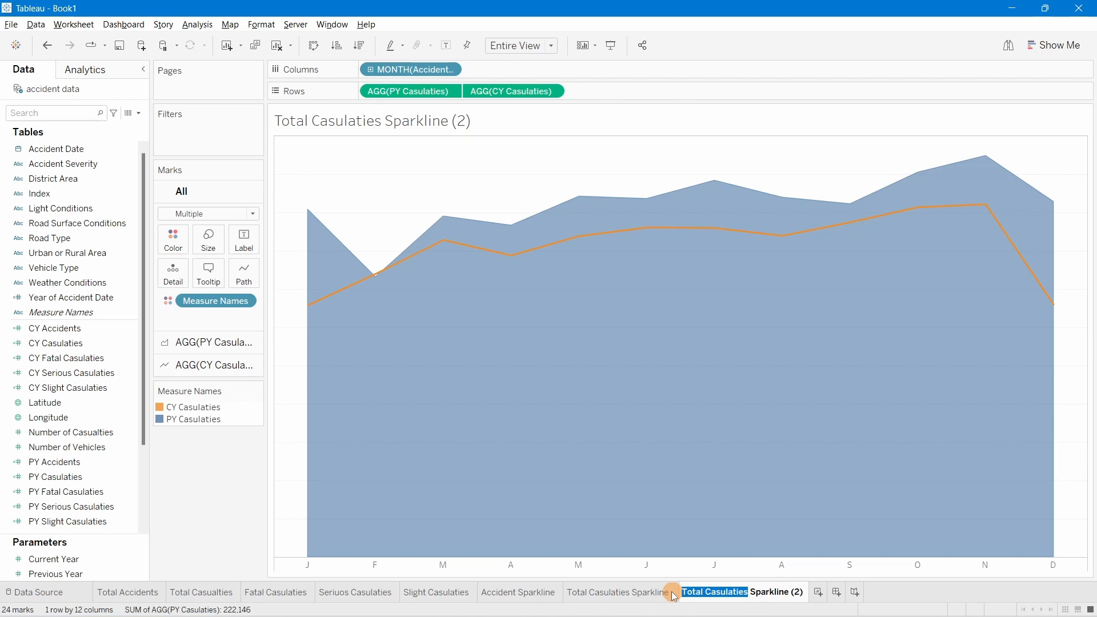
{"action": "type", "text": "Fatal Sparkline"}
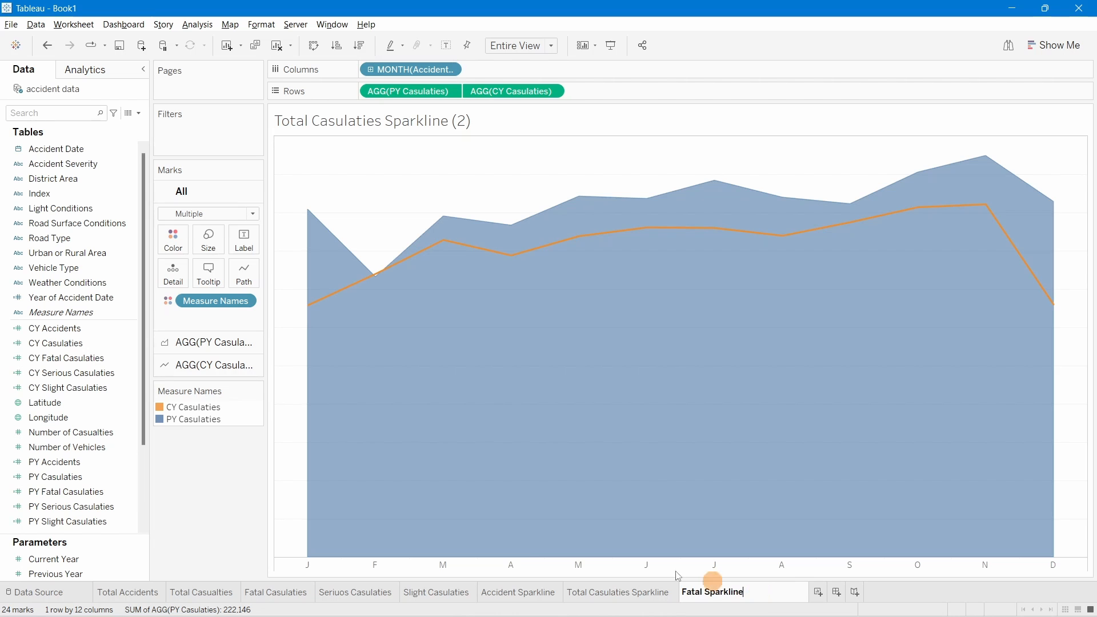
{"action": "left_click", "coordinate": [251, 483]}
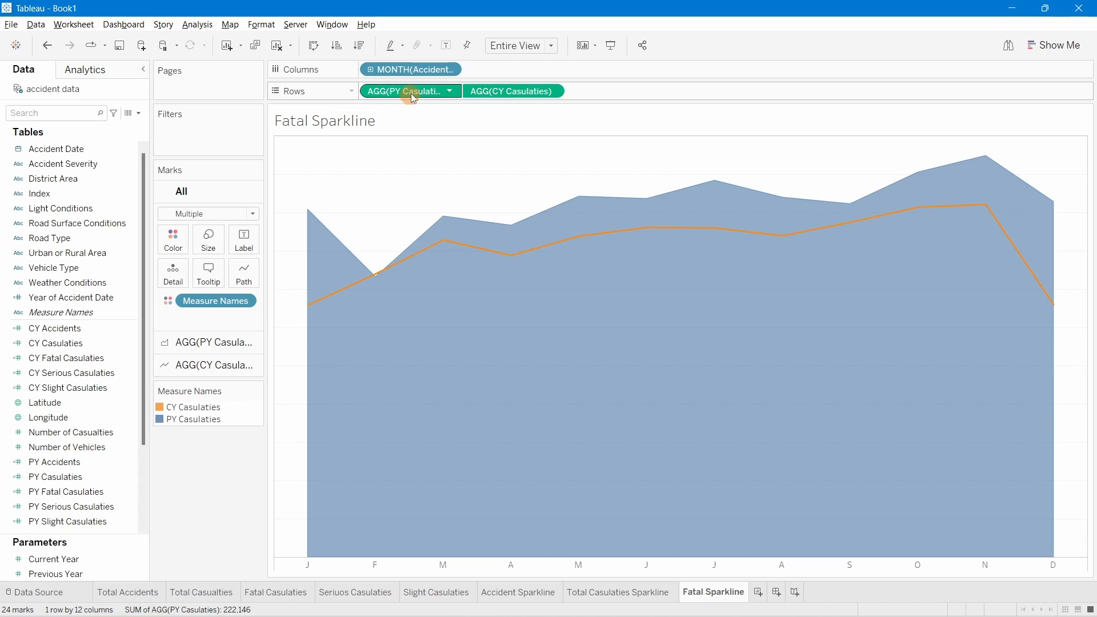
Step: Replace the two casualty measures on Rows with PY Fatal Casulaties and CY Fatal Casulaties
{"action": "left_click_drag", "start_coordinate": [68, 492], "coordinate": [437, 101]}
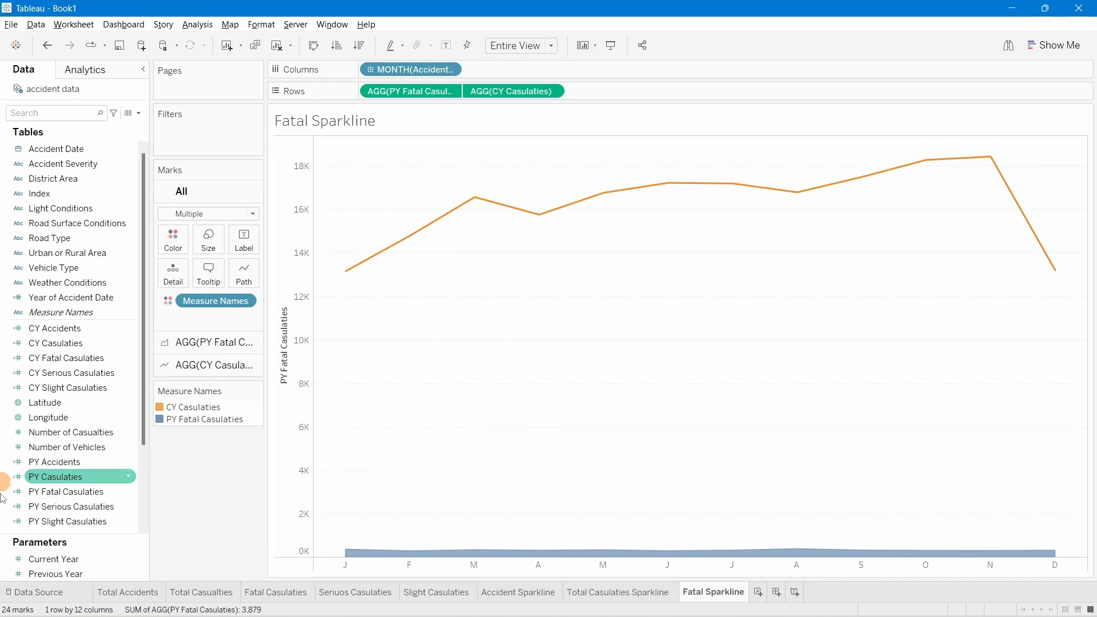
{"action": "left_click", "coordinate": [40, 493]}
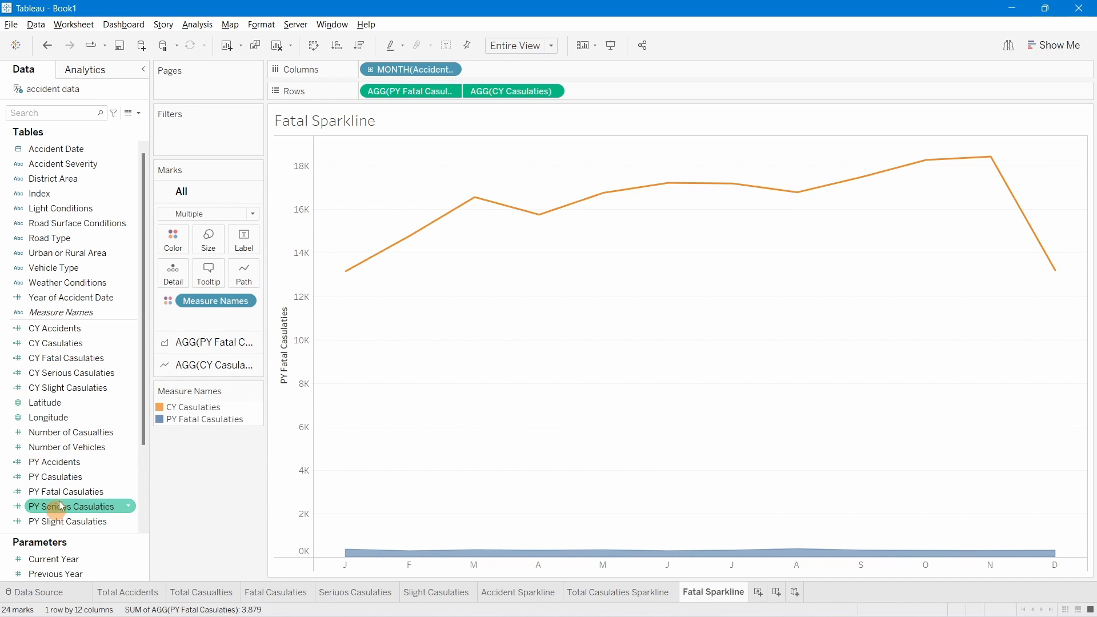
{"action": "left_click_drag", "start_coordinate": [57, 359], "coordinate": [522, 91]}
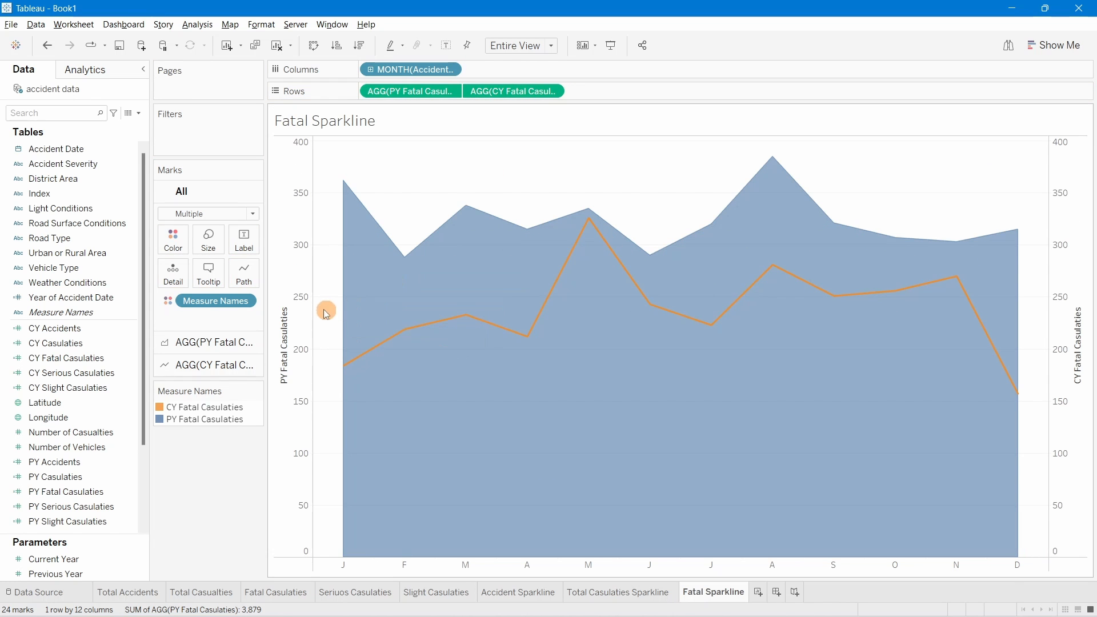
Step: Hide the headers of both the CY Fatal Casulaties and PY Fatal Casulaties axes
{"action": "right_click", "coordinate": [1072, 194]}
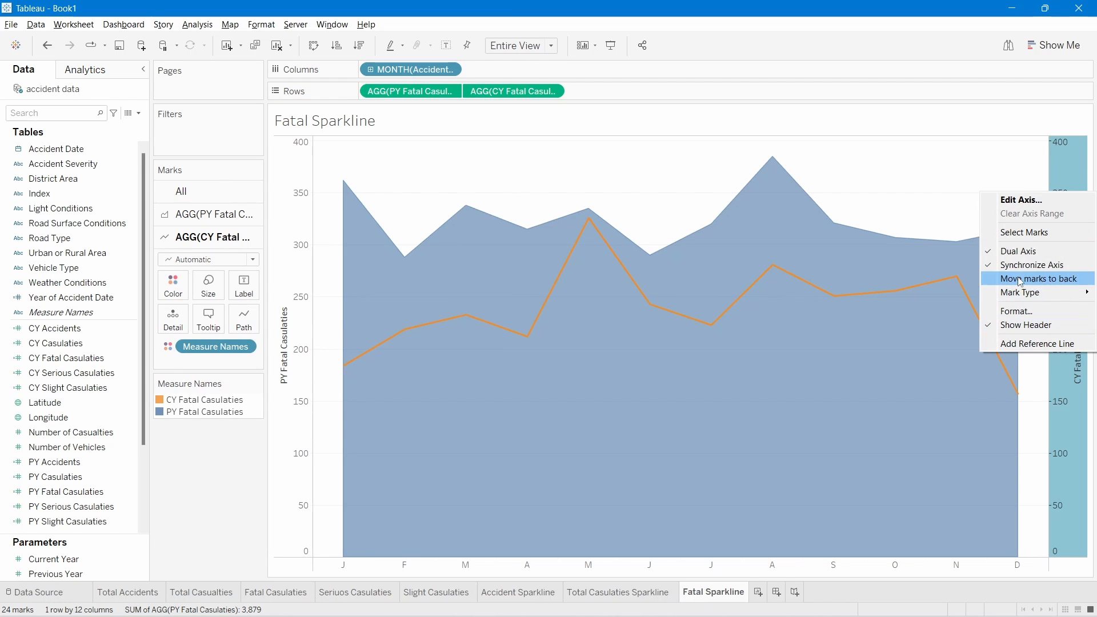
{"action": "left_click", "coordinate": [1029, 324]}
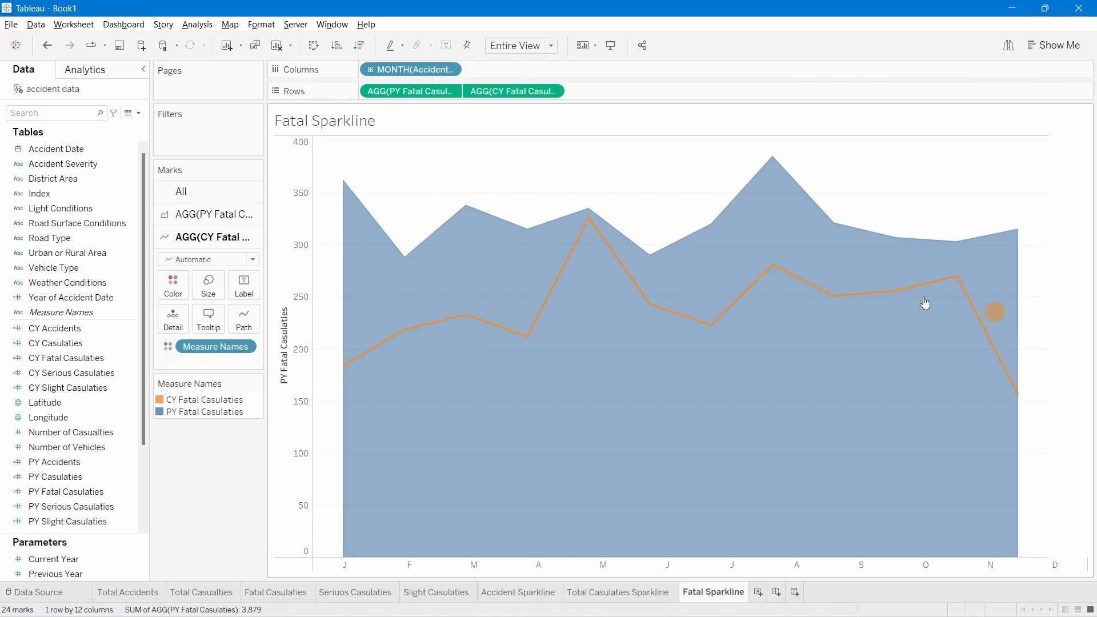
{"action": "right_click", "coordinate": [284, 223]}
{"action": "left_click", "coordinate": [320, 343]}
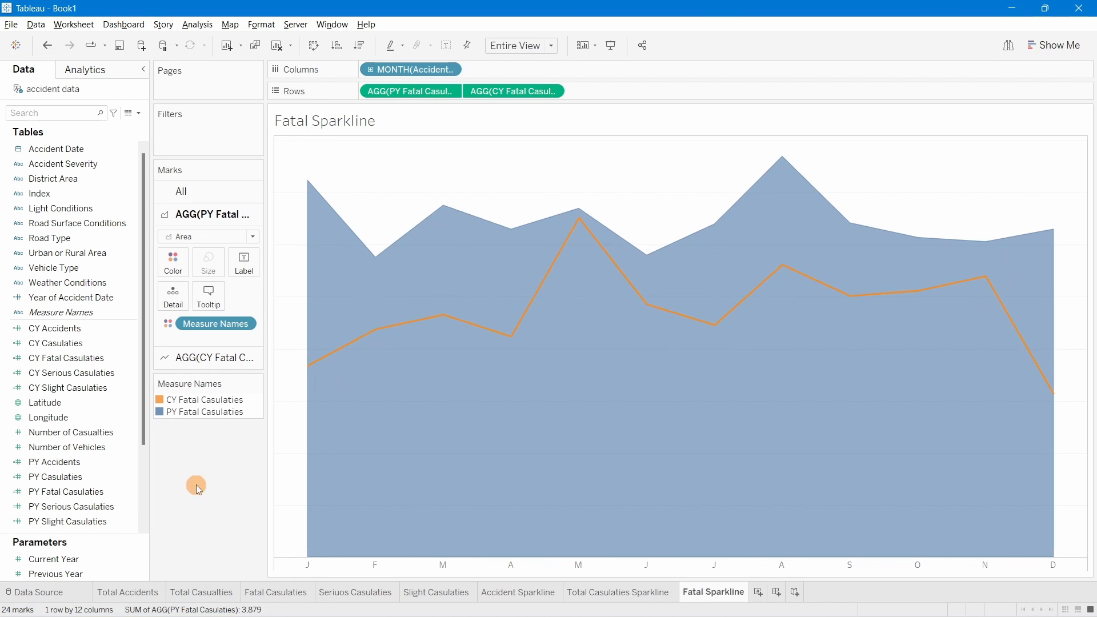
Step: In the tooltip for all marks, replace the missing field on the CY line with AGG(CY Fatal Casulaties)
{"action": "left_click", "coordinate": [216, 197]}
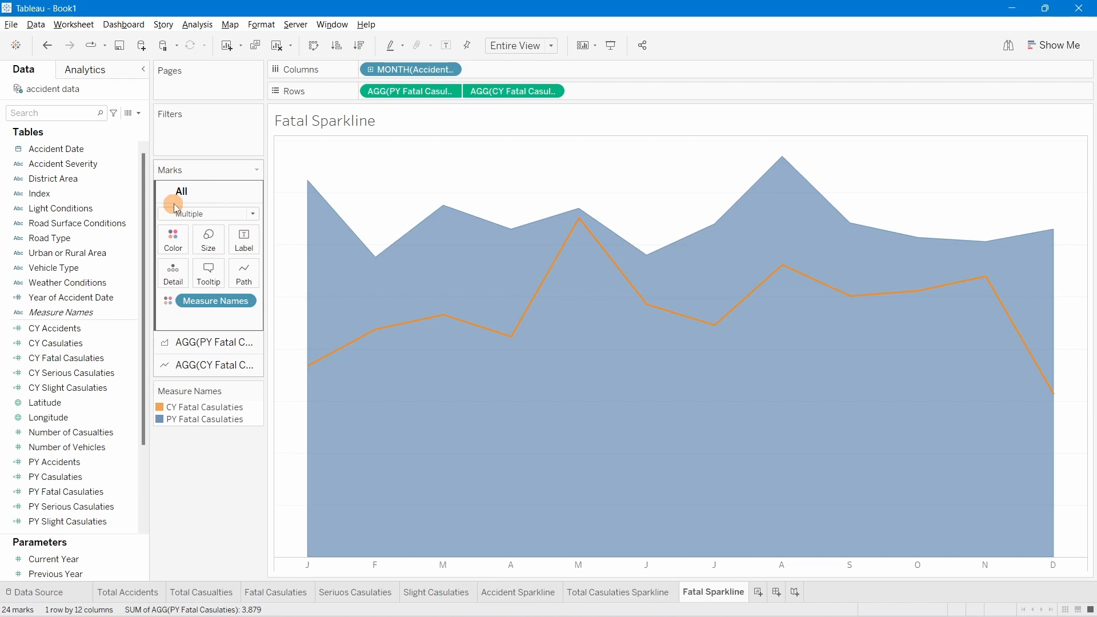
{"action": "left_click", "coordinate": [209, 273]}
{"action": "left_click", "coordinate": [520, 262]}
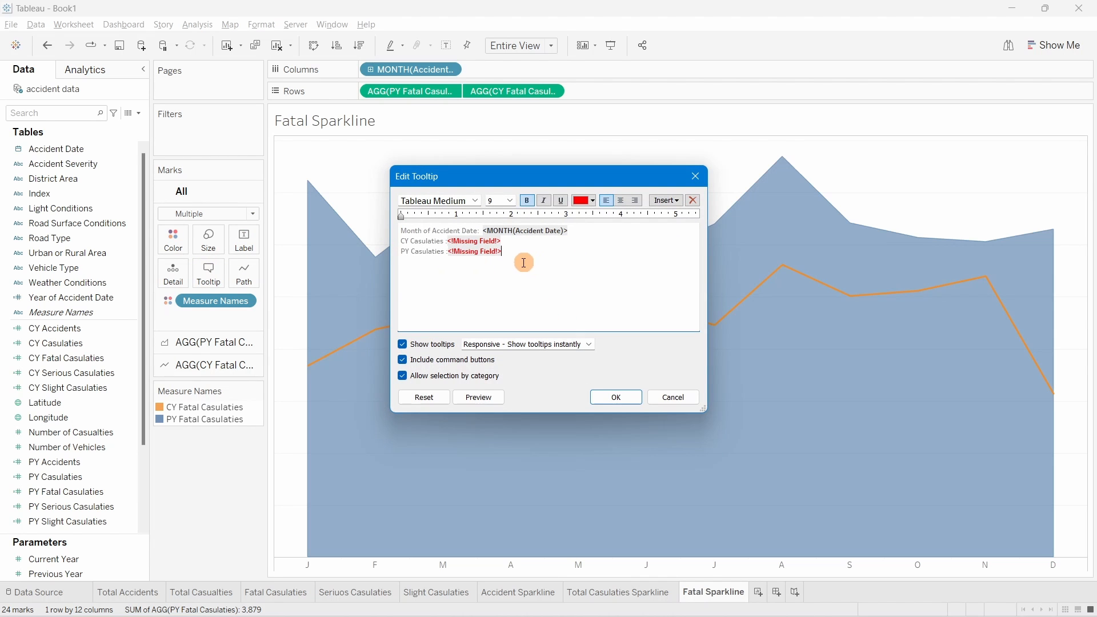
{"action": "left_click_drag", "start_coordinate": [516, 243], "coordinate": [464, 242]}
{"action": "left_click", "coordinate": [452, 241]}
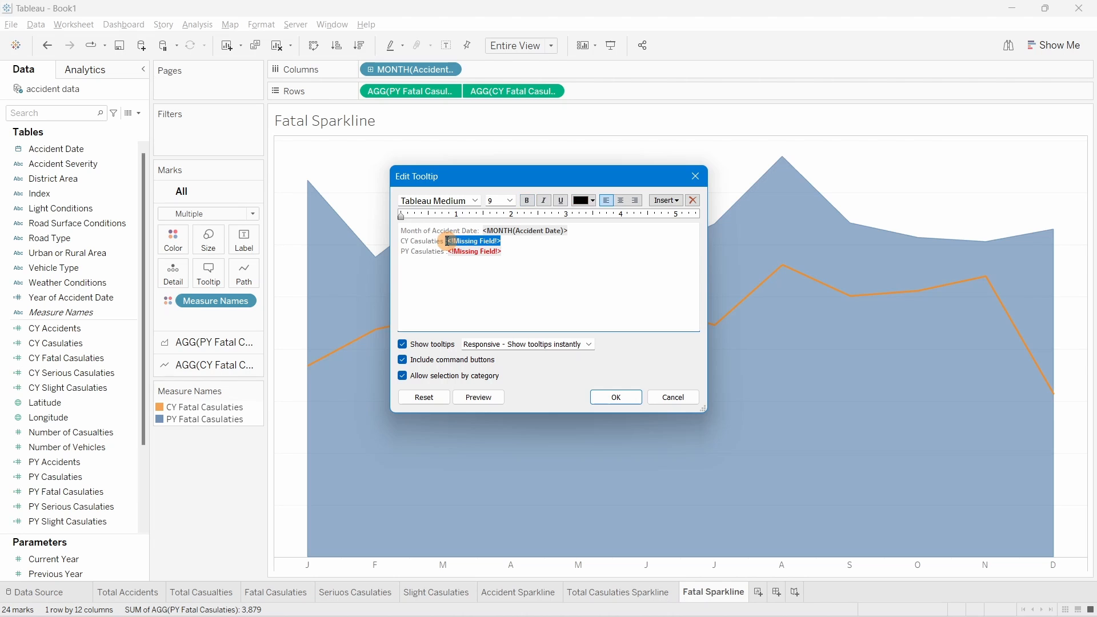
{"action": "key", "text": "Delete"}
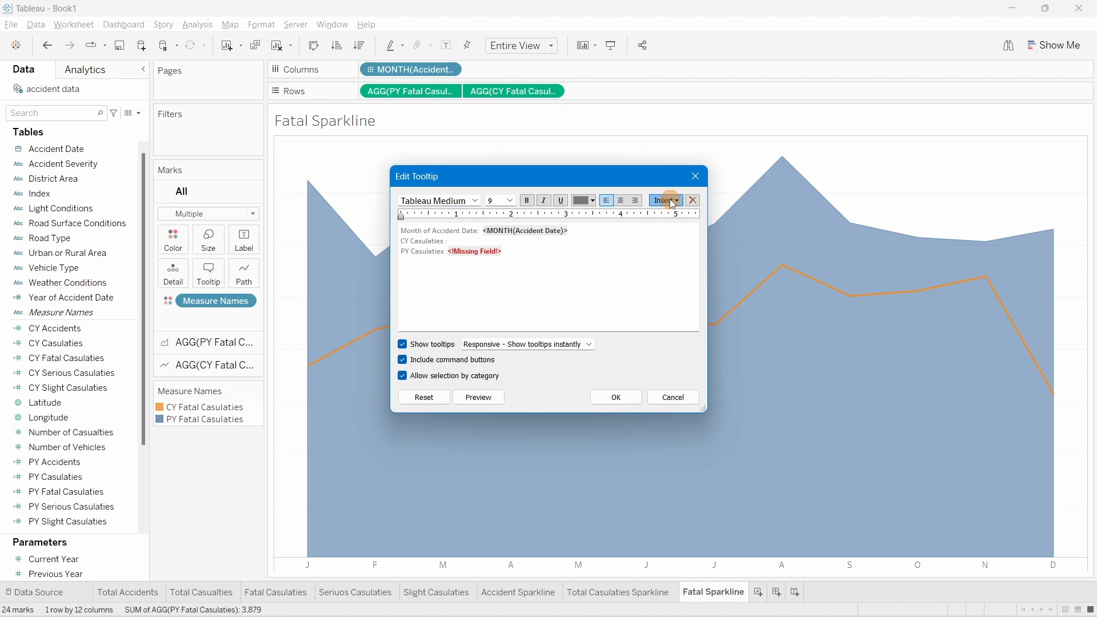
{"action": "left_click", "coordinate": [667, 201]}
{"action": "left_click", "coordinate": [722, 445]}
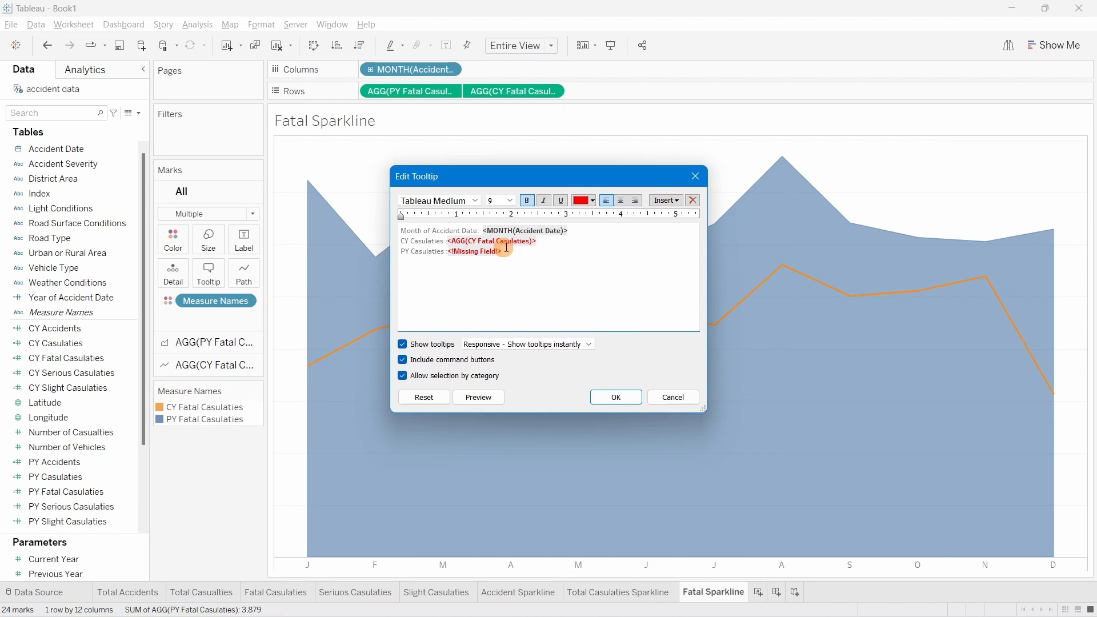
Step: Color the AGG(CY Fatal Casulaties) tooltip field black
{"action": "left_click_drag", "start_coordinate": [543, 241], "coordinate": [450, 242]}
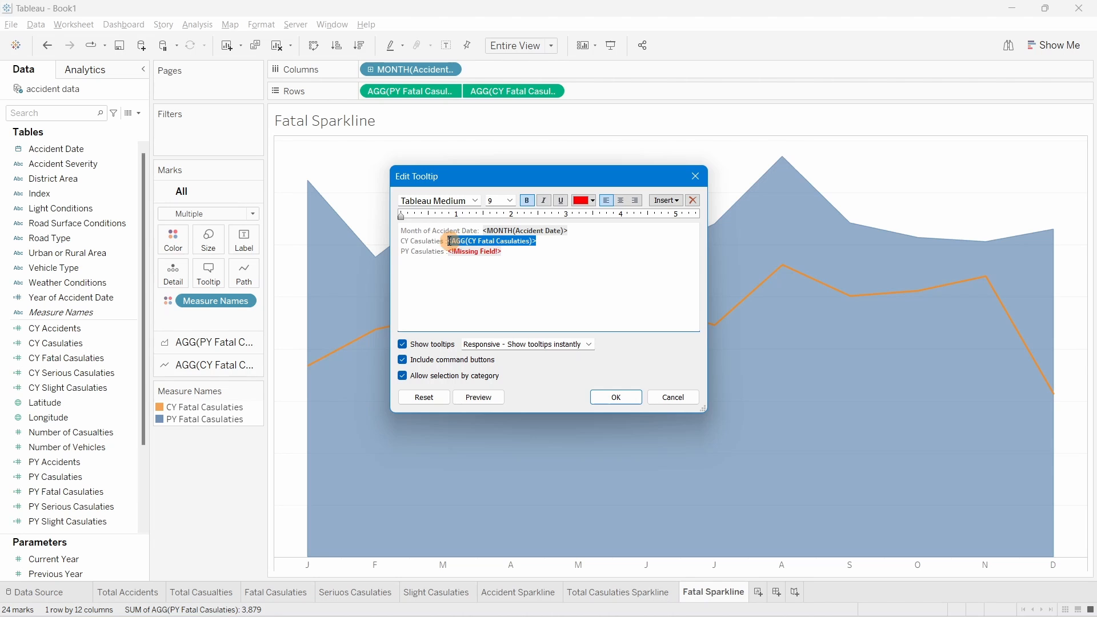
{"action": "left_click", "coordinate": [540, 243]}
{"action": "left_click_drag", "start_coordinate": [540, 243], "coordinate": [453, 246]}
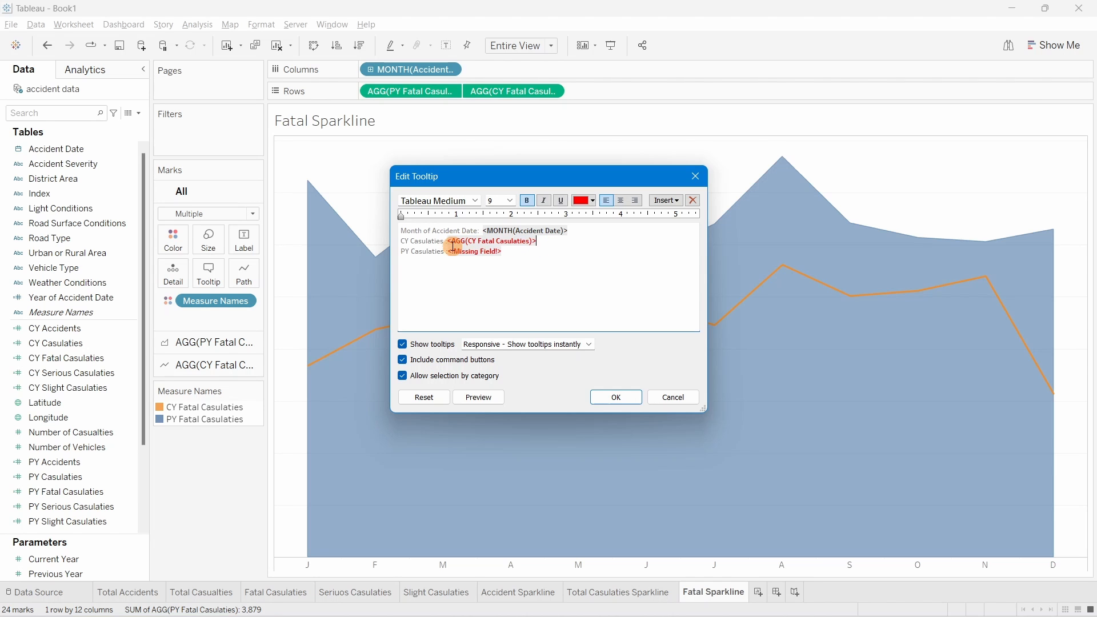
{"action": "double_click", "coordinate": [448, 244]}
{"action": "left_click", "coordinate": [593, 201]}
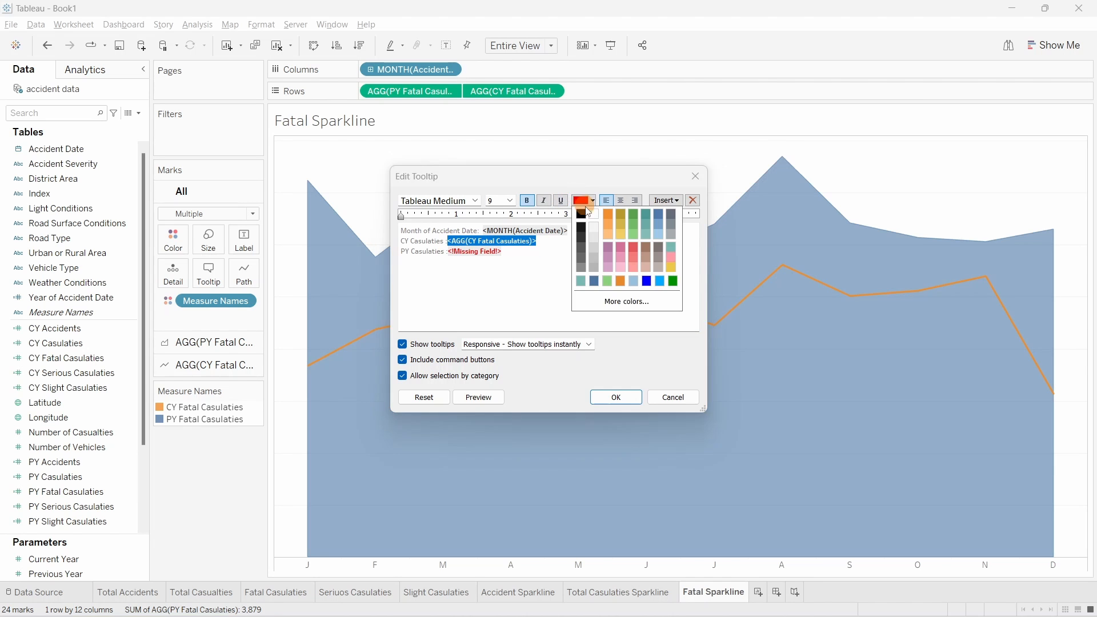
{"action": "left_click", "coordinate": [577, 201]}
Step: Replace the missing field on the PY tooltip line with AGG(PY Fatal Casulaties) and color it black
{"action": "left_click_drag", "start_coordinate": [514, 254], "coordinate": [467, 255]}
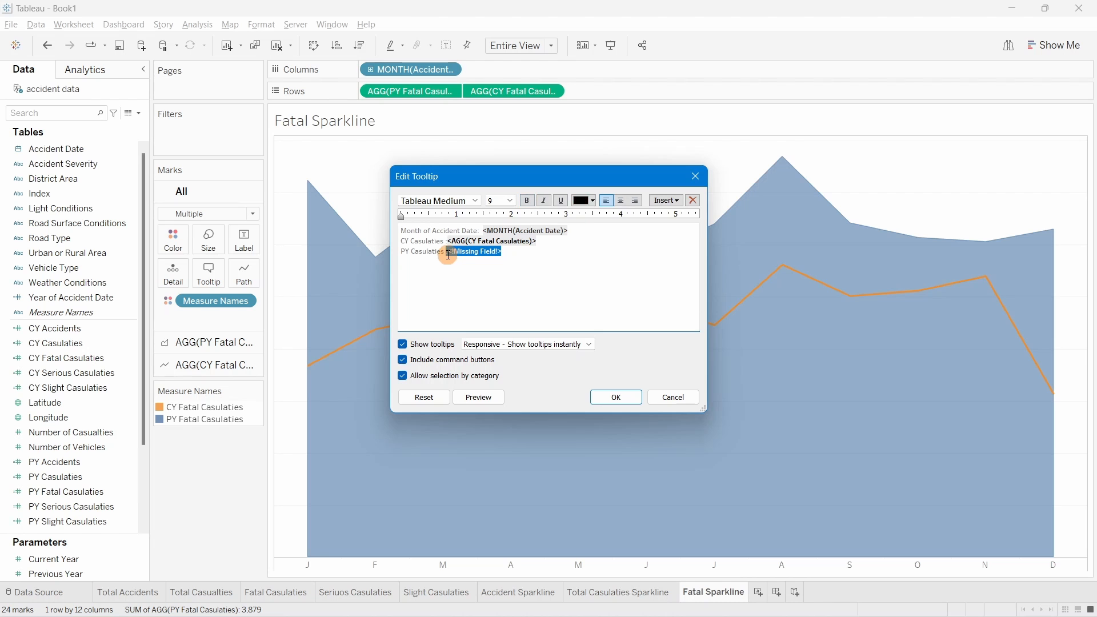
{"action": "key", "text": "Delete"}
{"action": "left_click", "coordinate": [667, 201]}
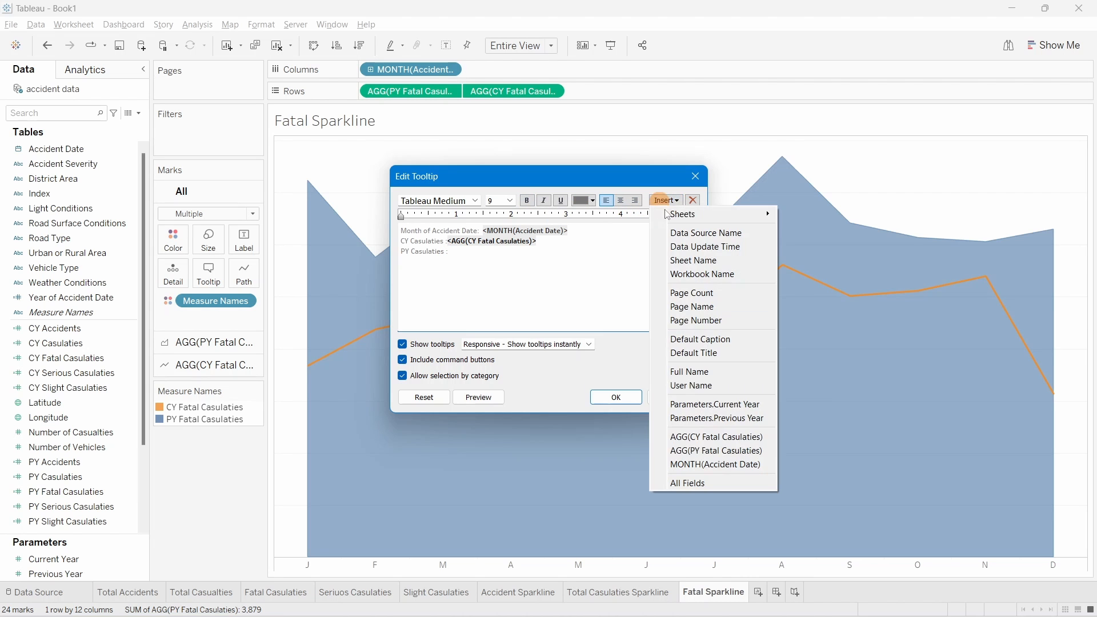
{"action": "left_click", "coordinate": [694, 449]}
{"action": "left_click_drag", "start_coordinate": [542, 252], "coordinate": [452, 256]}
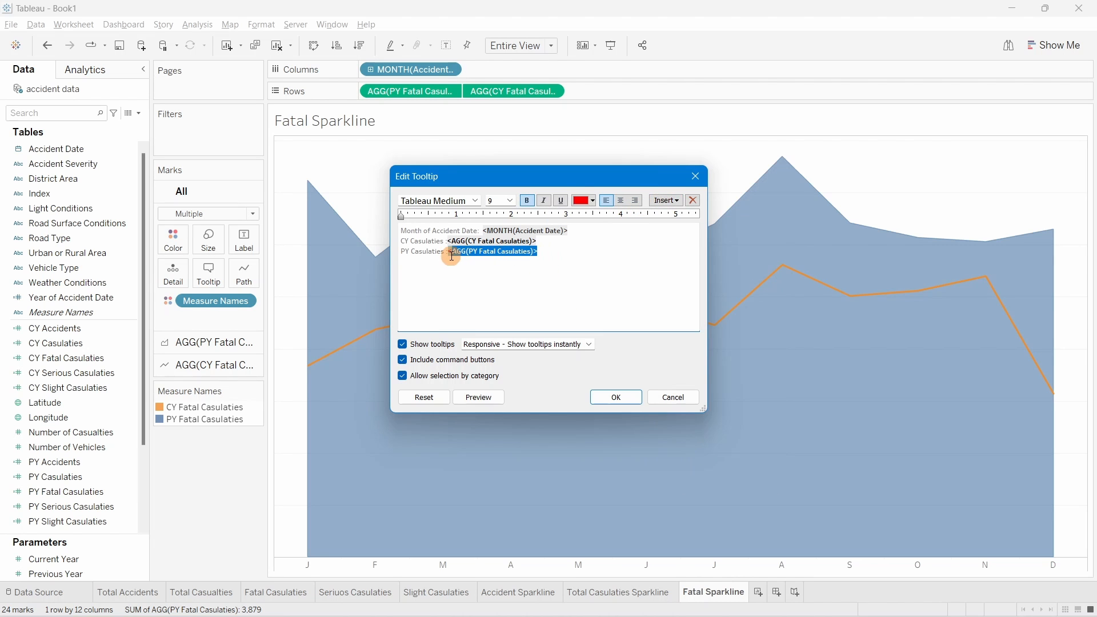
{"action": "left_click", "coordinate": [588, 200]}
{"action": "left_click", "coordinate": [582, 216]}
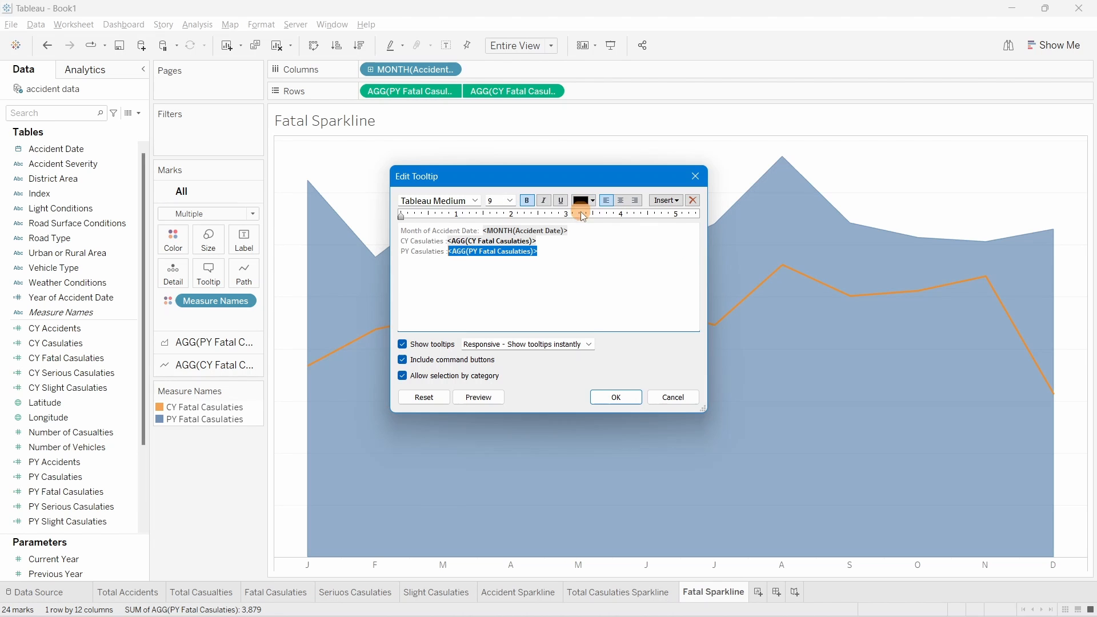
Step: Change the tooltip labels to "CY Fatal Casulaties" and "PY Fatal Casulaties", apply the tooltip, and check it on the January mark
{"action": "left_click", "coordinate": [412, 238]}
{"action": "type", "text": "Fatal "}
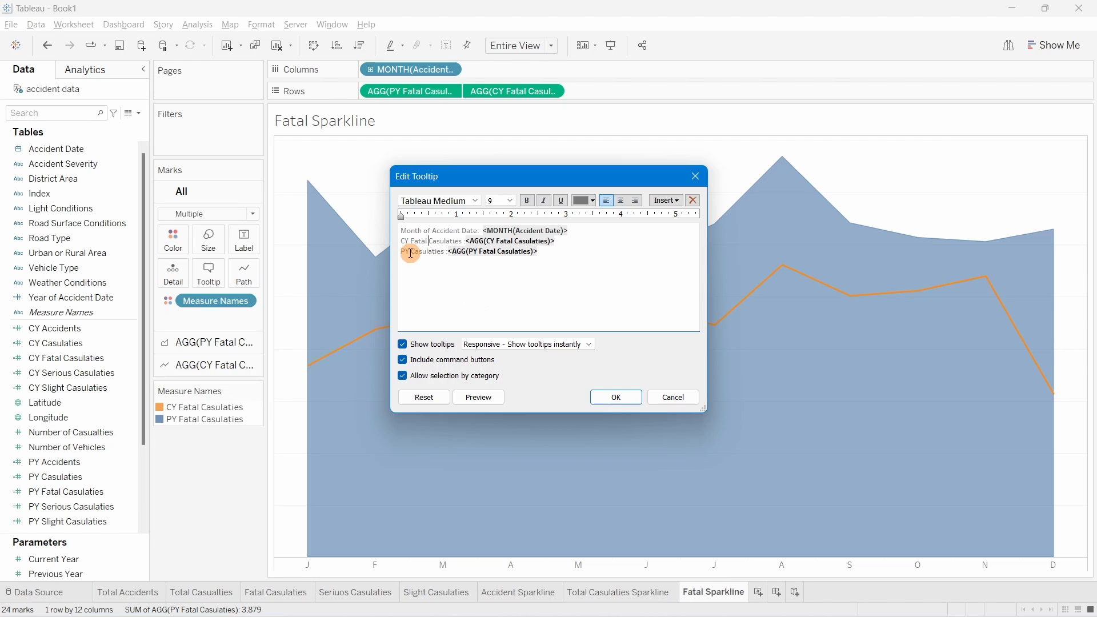
{"action": "type", "text": "Fatal"}
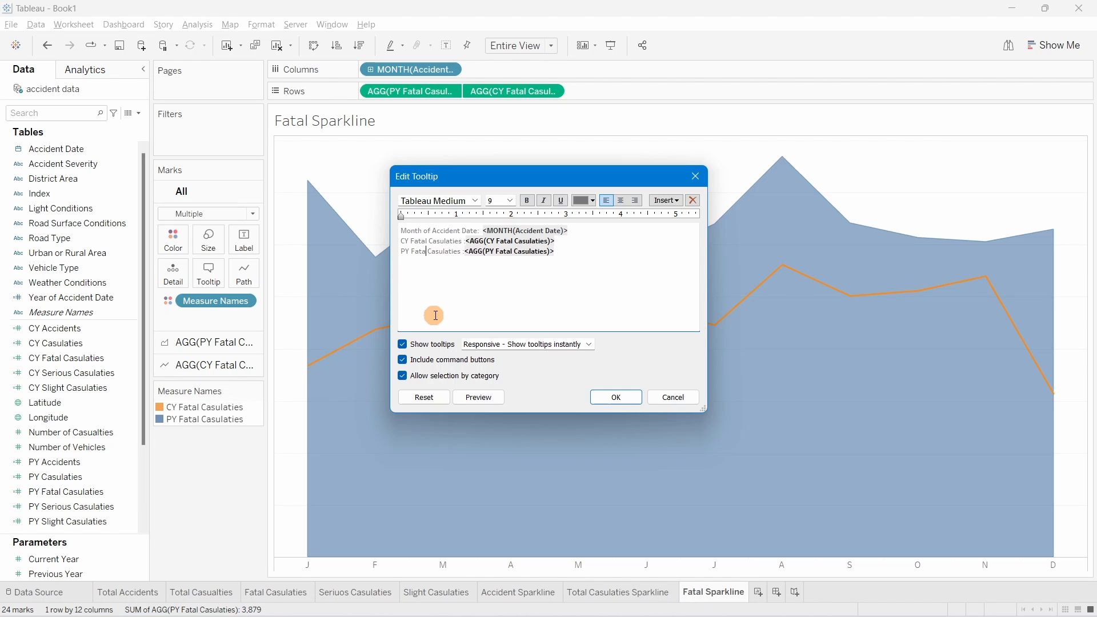
{"action": "left_click", "coordinate": [617, 398]}
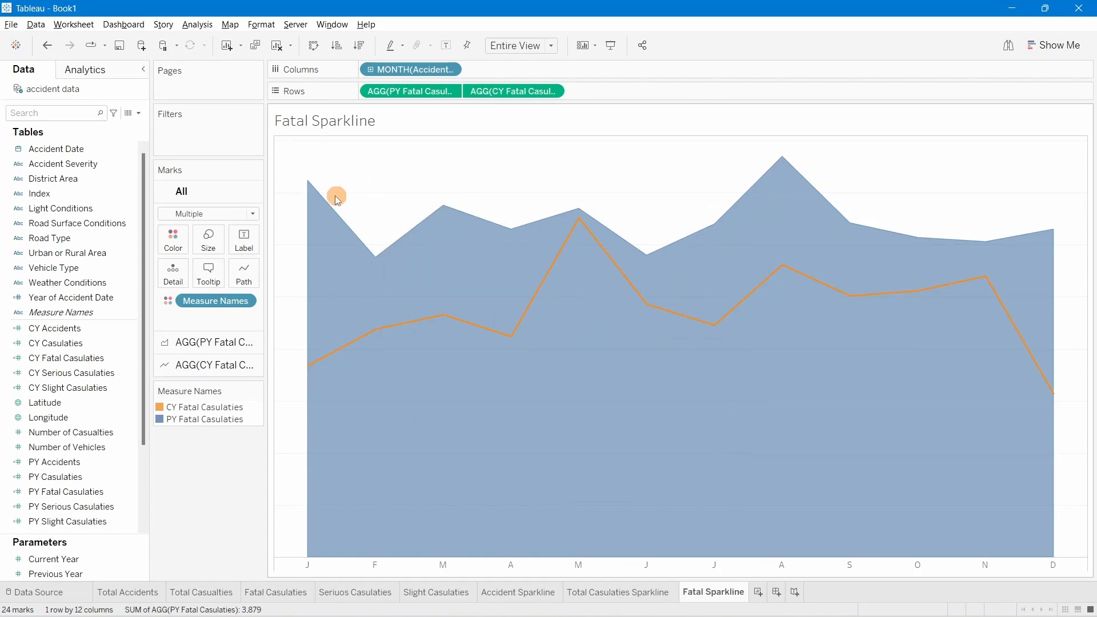
{"action": "mouse_move", "coordinate": [314, 193]}
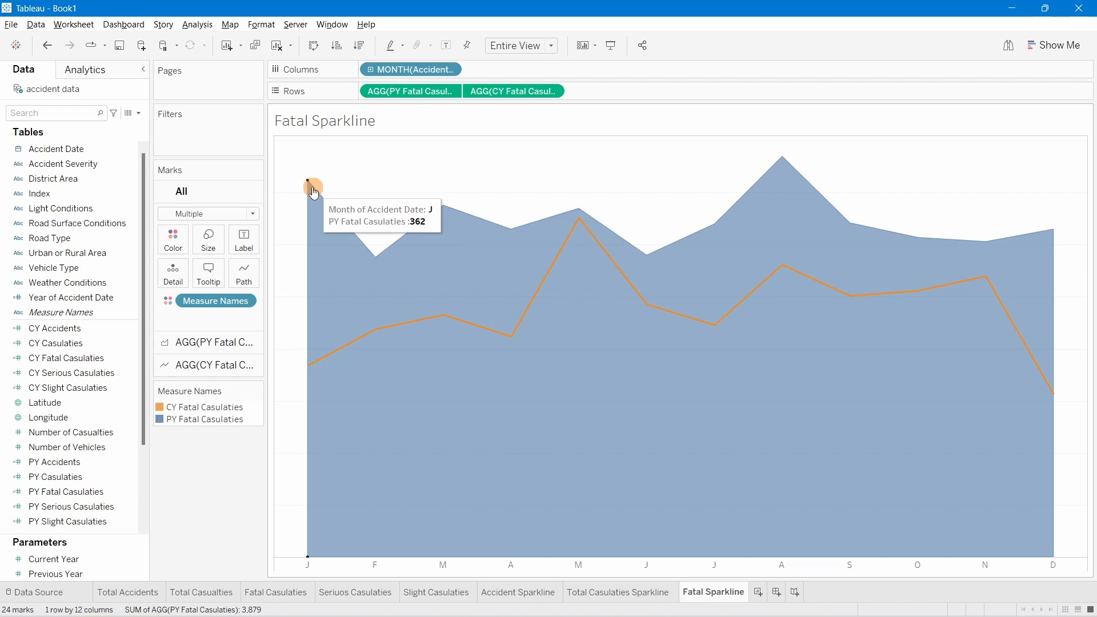
Step: Duplicate the Fatal Sparkline sheet and rename the copy as "Serious Sparkline"
{"action": "right_click", "coordinate": [721, 594]}
{"action": "left_click", "coordinate": [762, 471]}
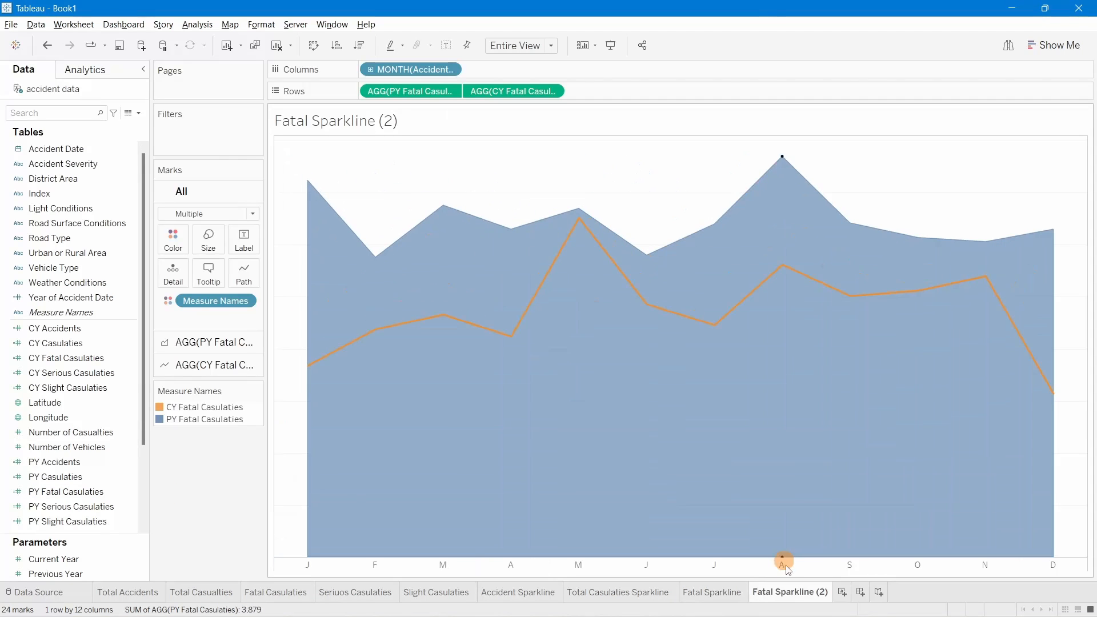
{"action": "double_click", "coordinate": [799, 594]}
{"action": "double_click", "coordinate": [762, 593]}
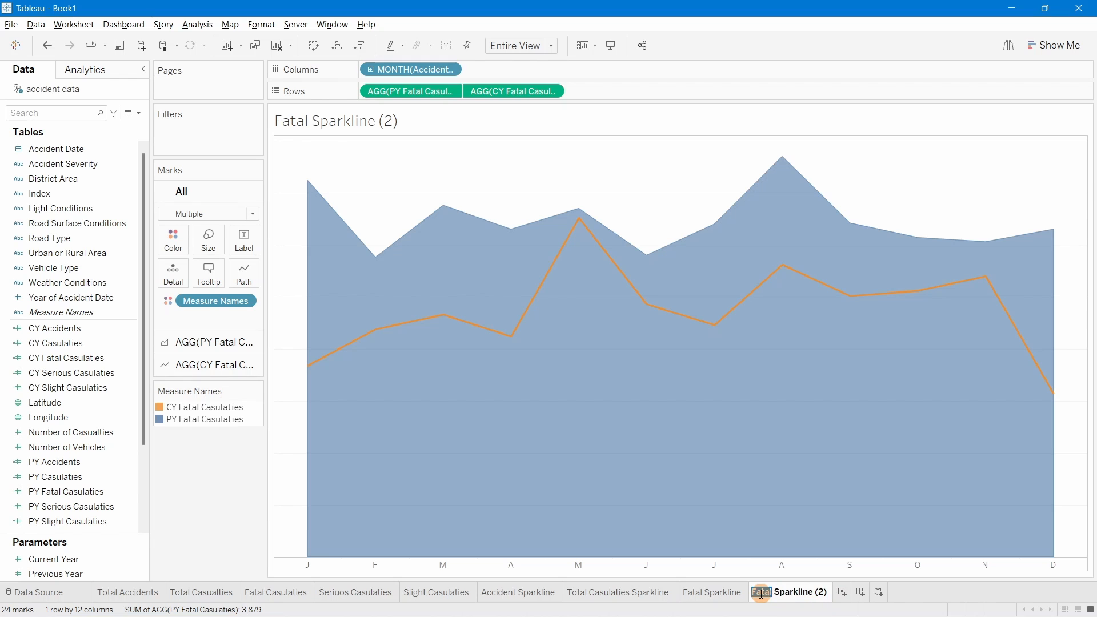
{"action": "type", "text": "Seriuos"}
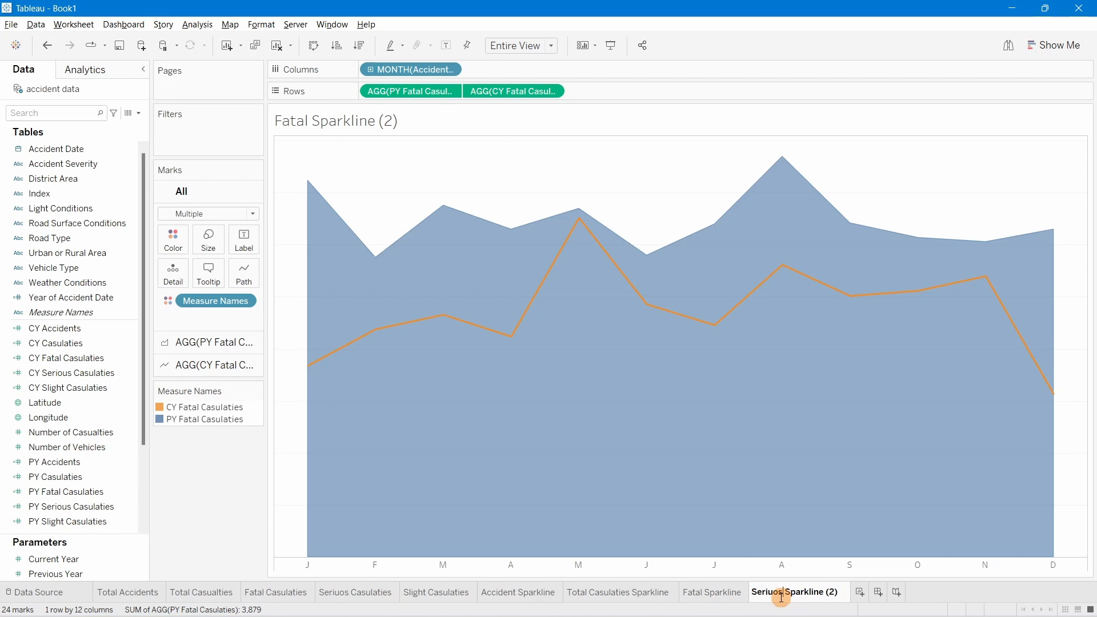
{"action": "key", "text": "BackSpace"}
{"action": "key", "text": "BackSpace"}
{"action": "key", "text": "BackSpace"}
{"action": "type", "text": "ous"}
{"action": "key", "text": "Return"}
{"action": "key", "text": "BackSpace"}
{"action": "key", "text": "BackSpace"}
{"action": "key", "text": "BackSpace"}
{"action": "key", "text": "BackSpace"}
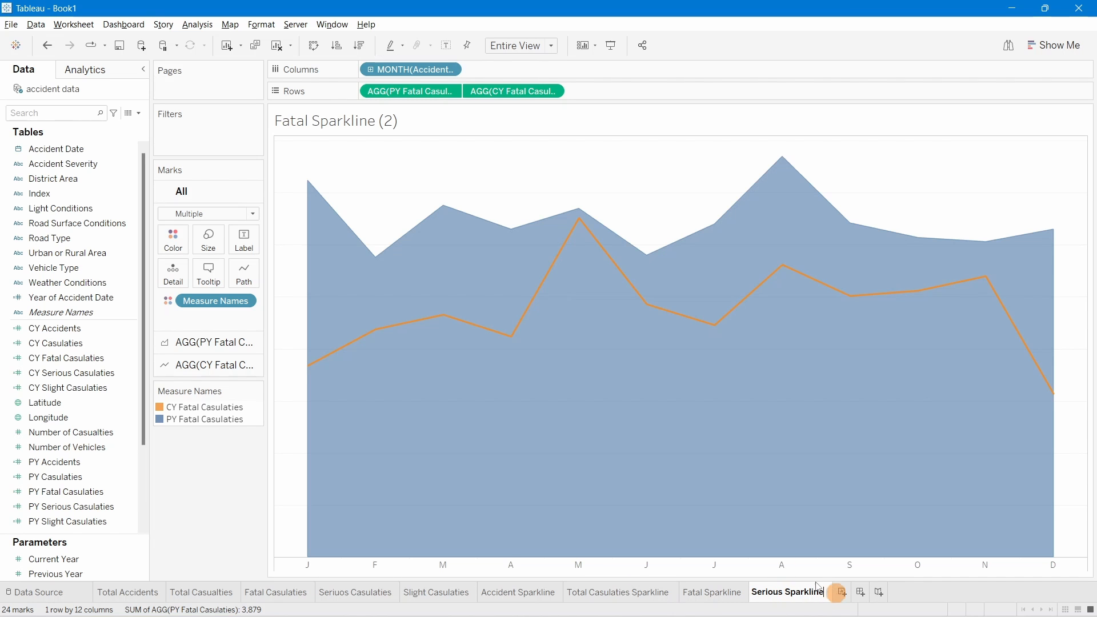
{"action": "left_click", "coordinate": [229, 478]}
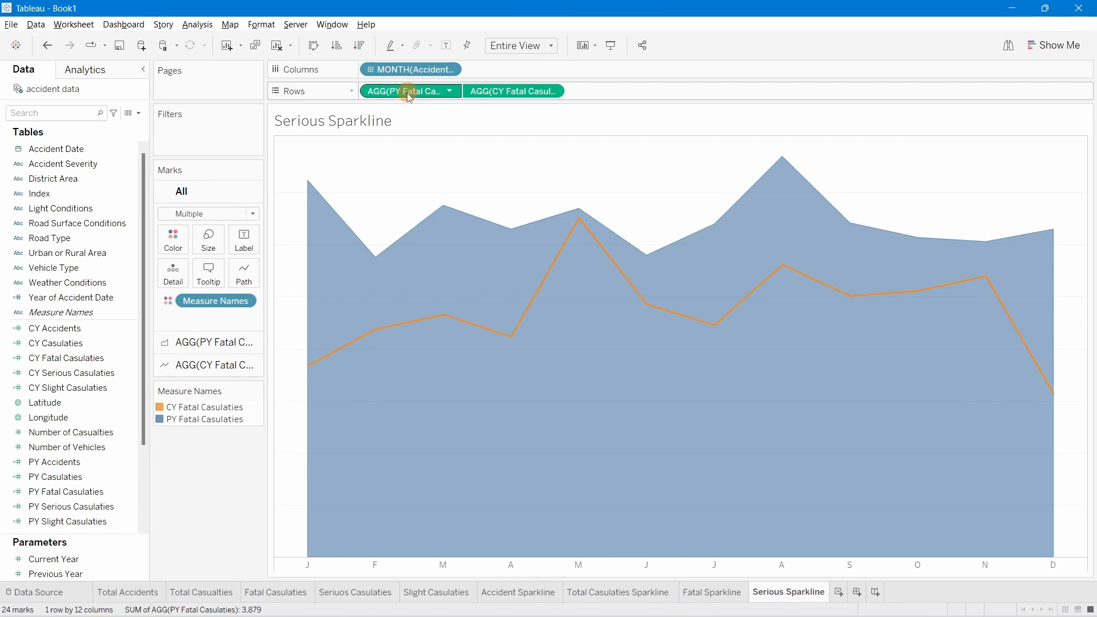
Step: Replace the fatal measures on Rows with PY Serious Casulaties and CY Serious Casulaties
{"action": "scroll", "coordinate": [73, 440], "scroll_direction": "down", "scroll_amount": 3}
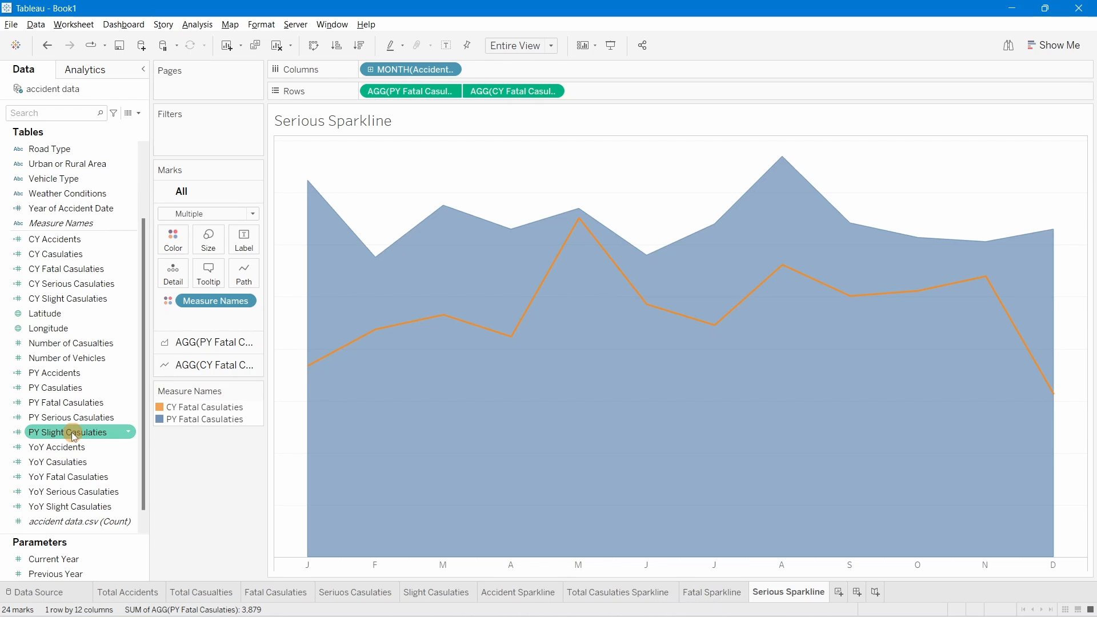
{"action": "left_click_drag", "start_coordinate": [67, 417], "coordinate": [414, 94]}
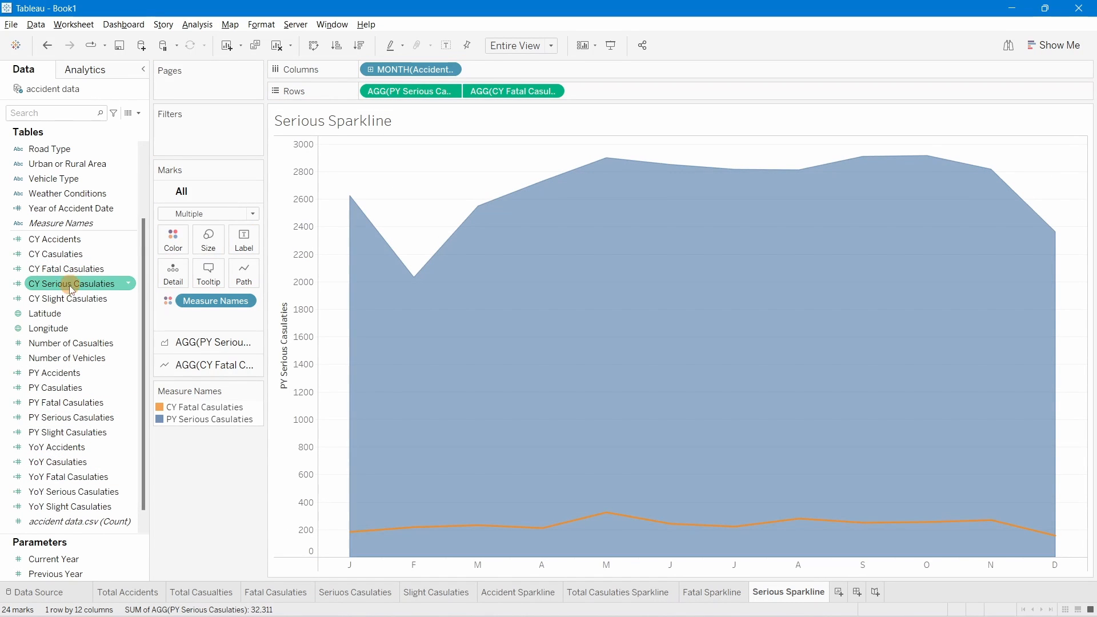
{"action": "left_click_drag", "start_coordinate": [71, 289], "coordinate": [512, 93]}
Step: Hide the headers of both the CY Serious Casulaties and PY Serious Casulaties axes
{"action": "right_click", "coordinate": [1079, 203]}
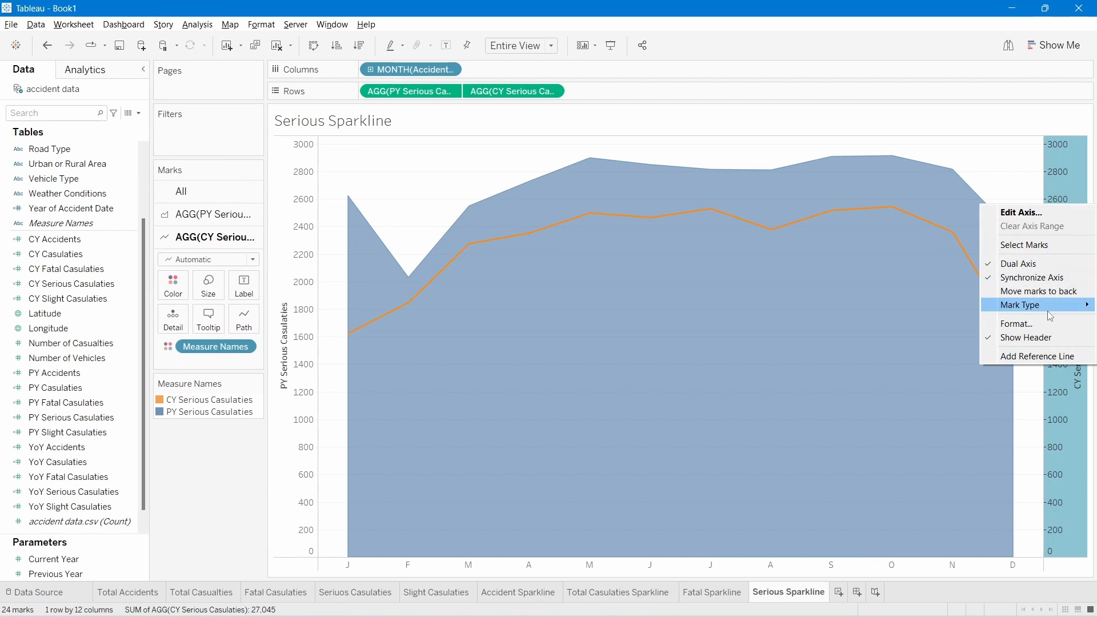
{"action": "left_click", "coordinate": [1027, 338]}
{"action": "right_click", "coordinate": [313, 237]}
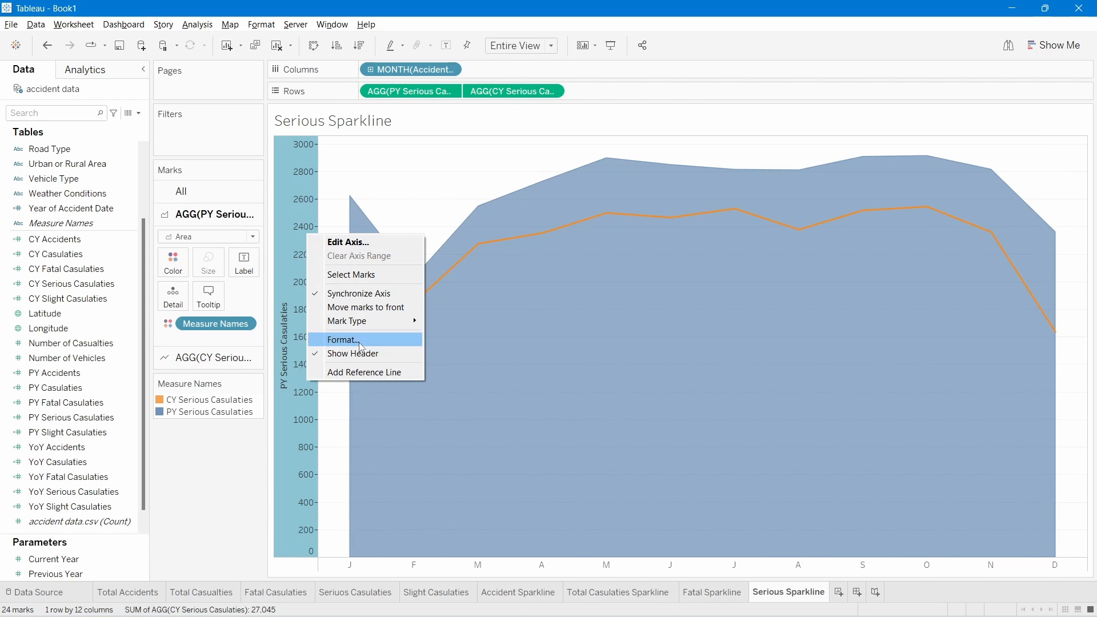
{"action": "left_click", "coordinate": [361, 354]}
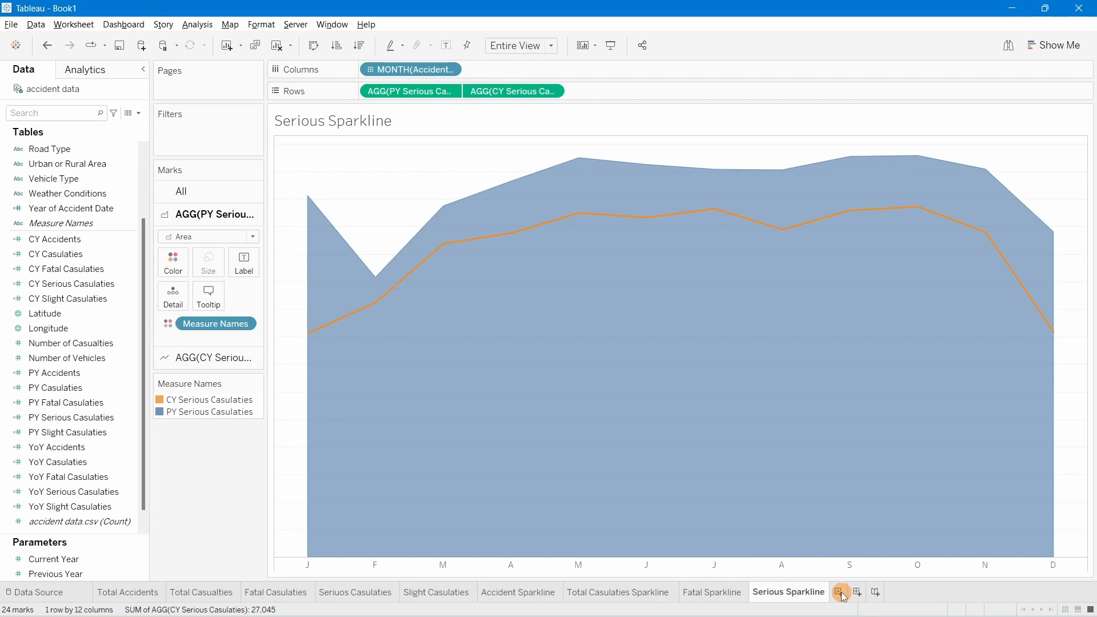
Step: Duplicate the Serious Sparkline sheet and rename the copy as "Slight Sparkline"
{"action": "right_click", "coordinate": [790, 593]}
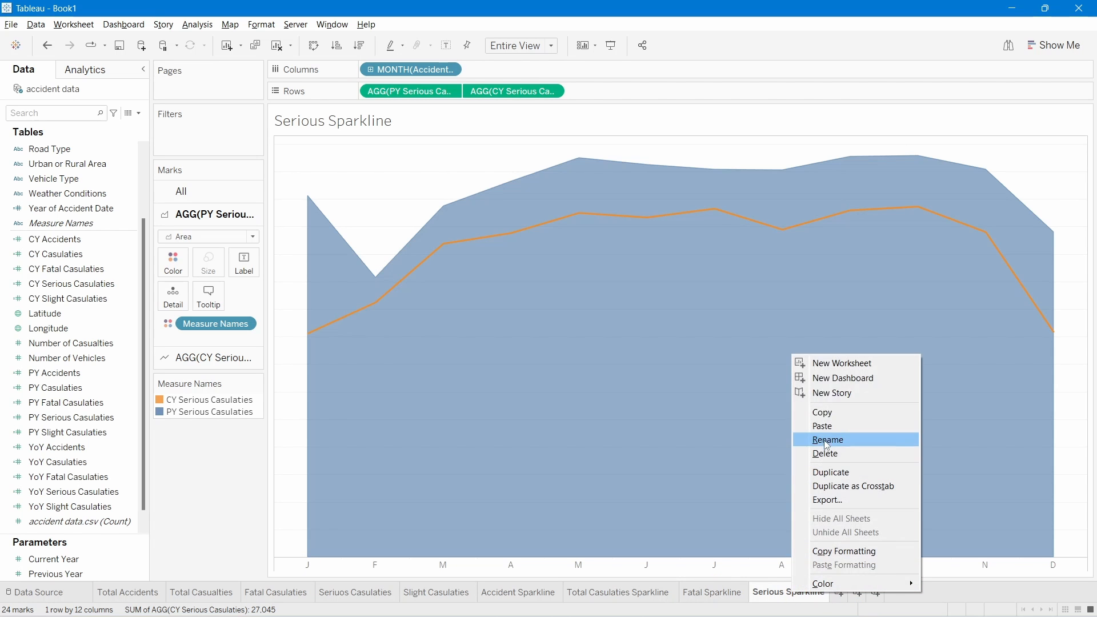
{"action": "left_click", "coordinate": [858, 476]}
{"action": "double_click", "coordinate": [840, 593]}
{"action": "left_click_drag", "start_coordinate": [866, 593], "coordinate": [801, 593]}
{"action": "type", "text": "Slight Sparkline"}
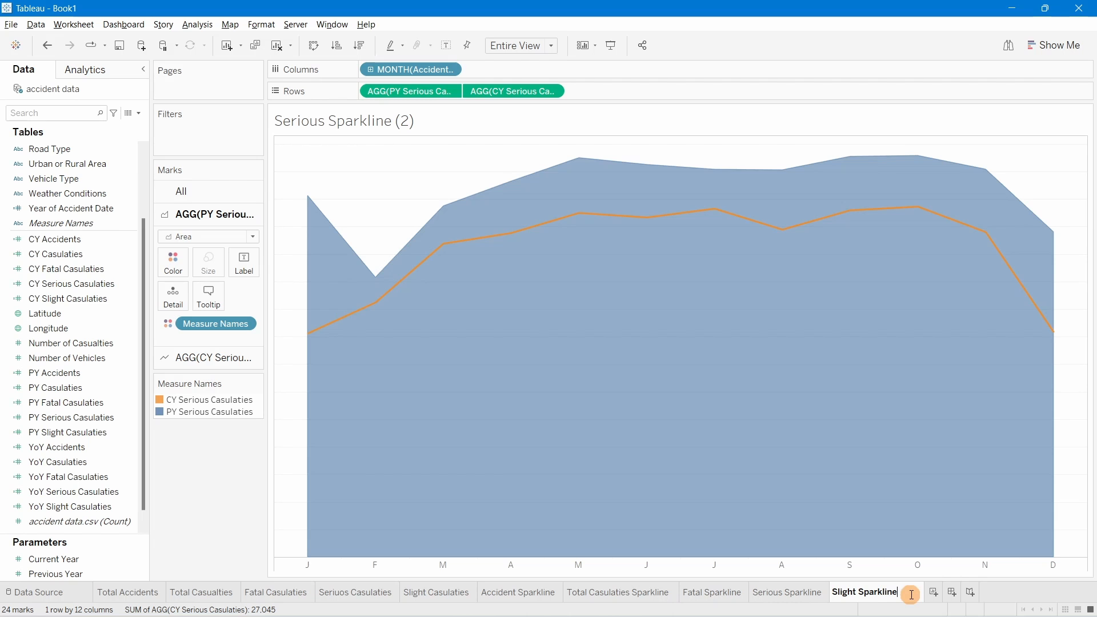
{"action": "left_click", "coordinate": [237, 470]}
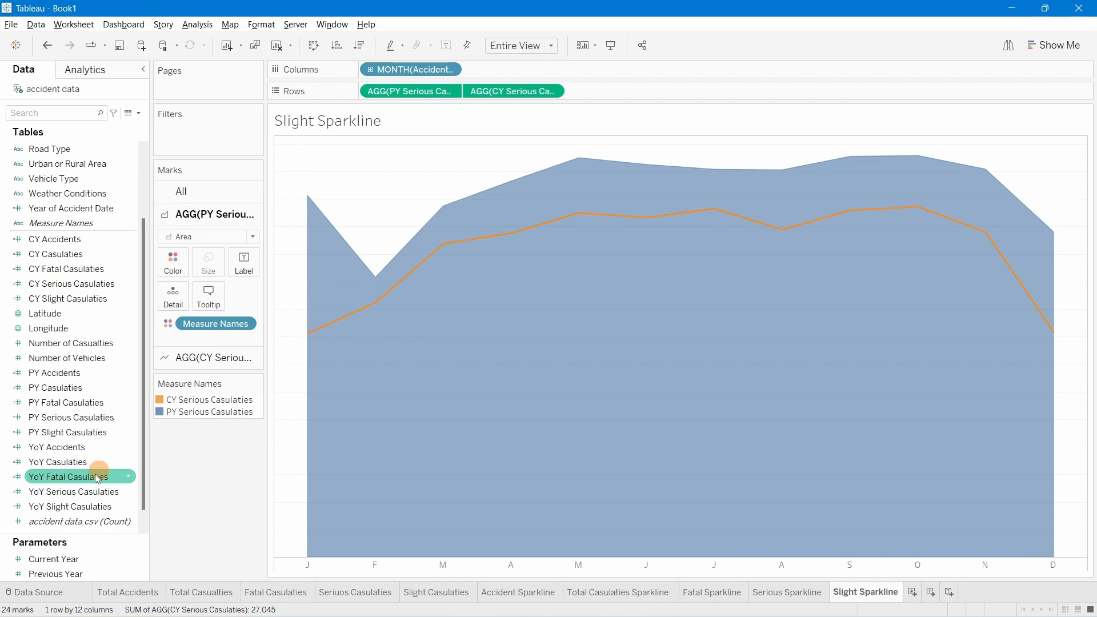
Step: Replace the serious measures on Rows with PY Slight Casulaties and CY Slight Casulaties, and hide the value axis headers
{"action": "scroll", "coordinate": [89, 486], "scroll_direction": "down", "scroll_amount": 1}
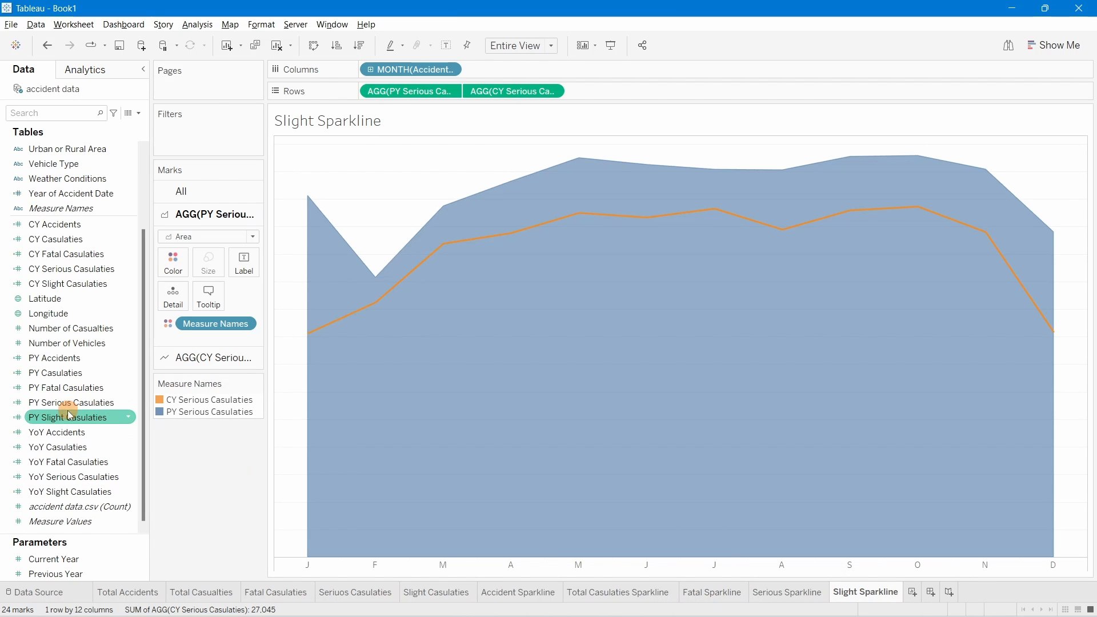
{"action": "left_click_drag", "start_coordinate": [71, 418], "coordinate": [417, 91]}
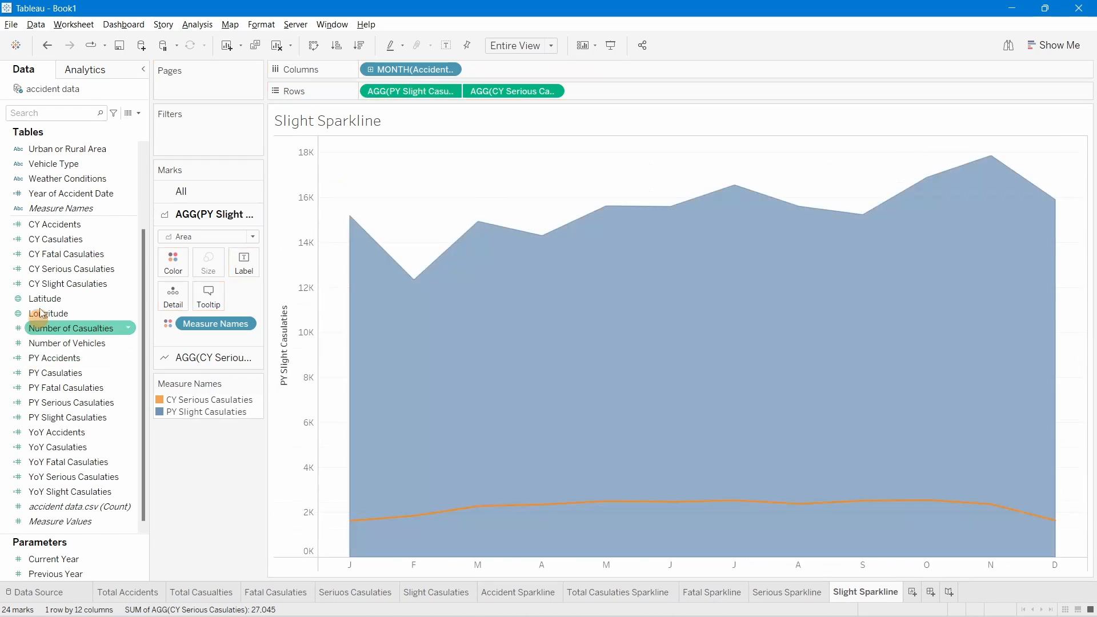
{"action": "left_click", "coordinate": [59, 285]}
{"action": "left_click_drag", "start_coordinate": [59, 289], "coordinate": [516, 91]}
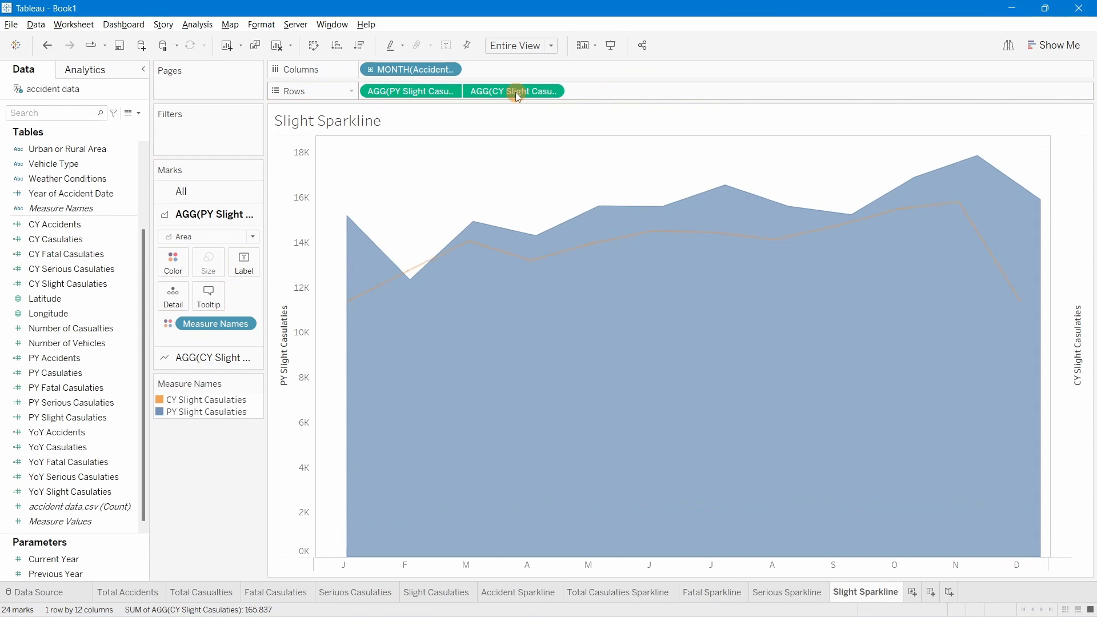
{"action": "right_click", "coordinate": [293, 239]}
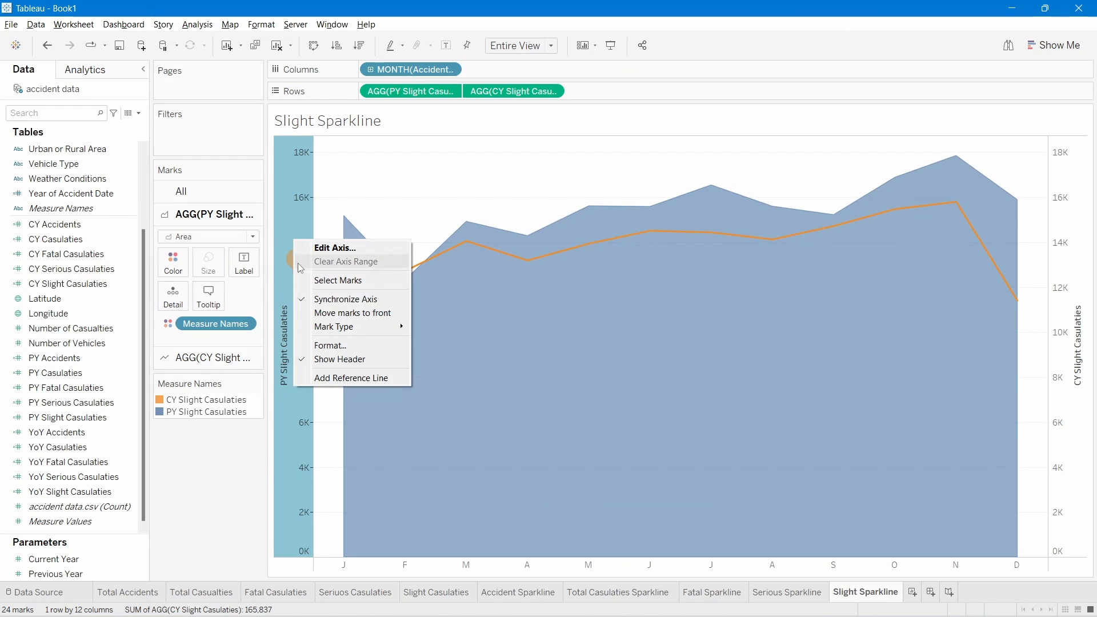
{"action": "left_click", "coordinate": [331, 360]}
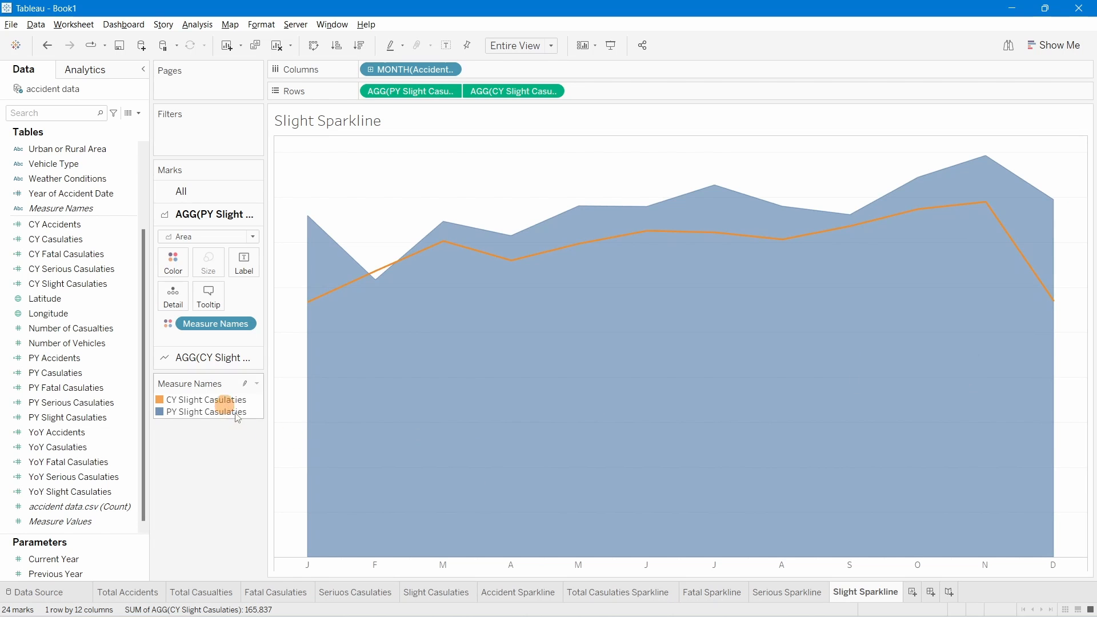
{"action": "left_click", "coordinate": [119, 46]}
{"action": "left_click", "coordinate": [900, 27]}
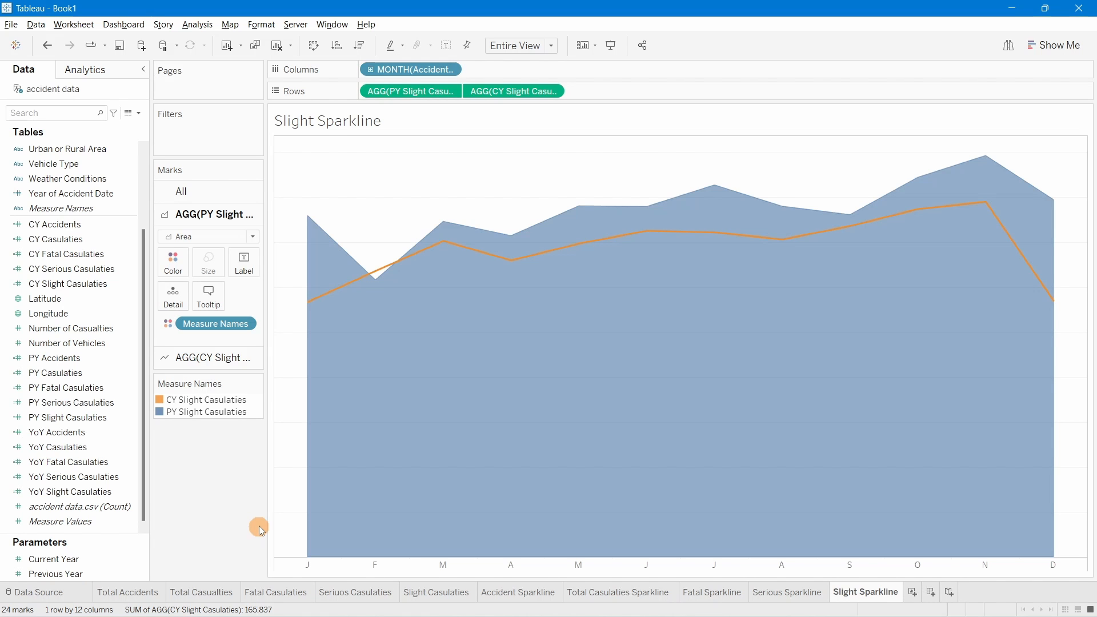
{"action": "mouse_move", "coordinate": [594, 608]}
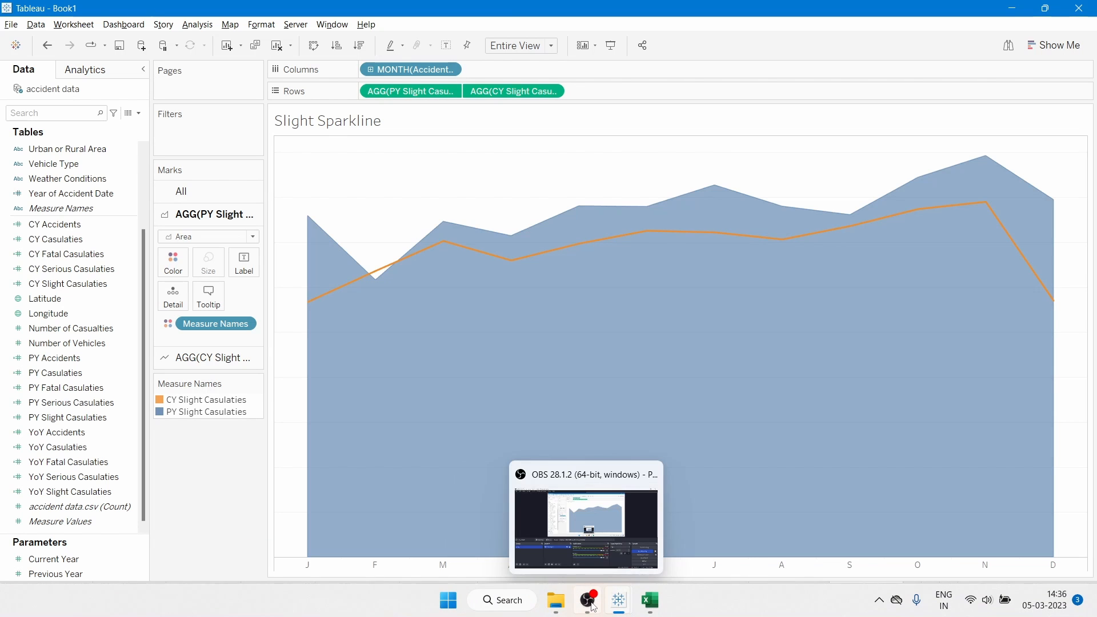
{"action": "left_click", "coordinate": [572, 537]}
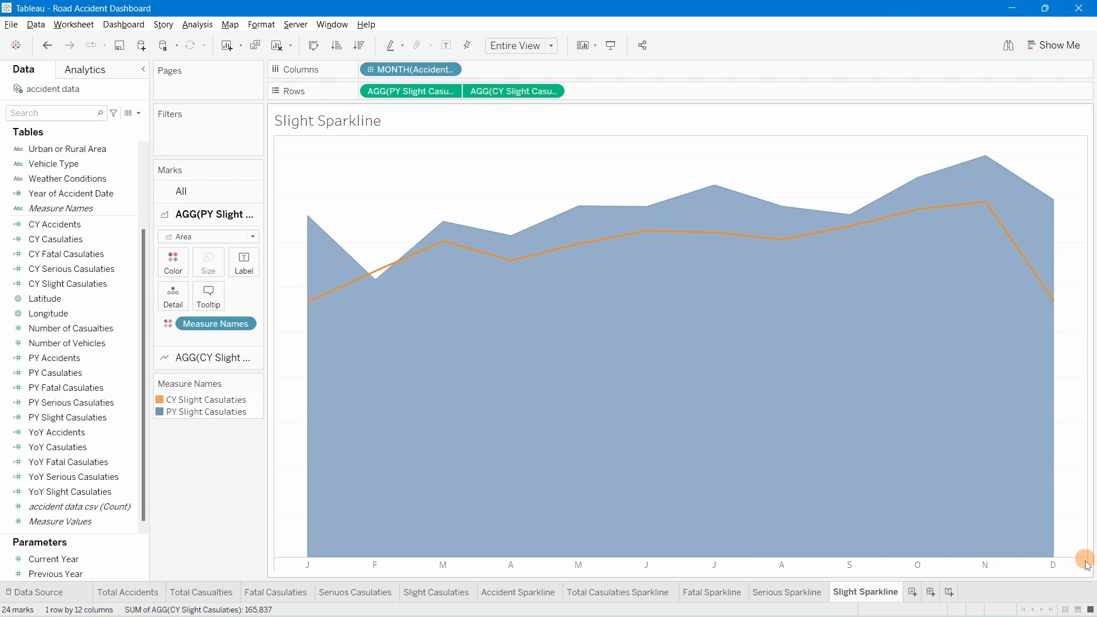
Step: Create a new dashboard and set its fixed size to 1600 px wide by 900 px high
{"action": "left_click", "coordinate": [932, 593]}
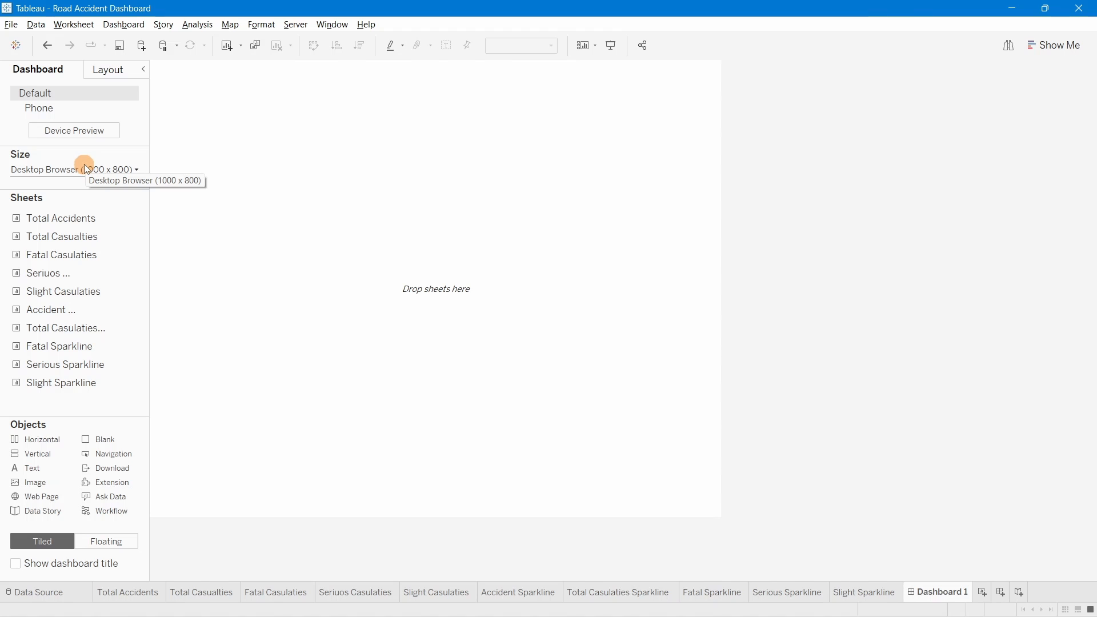
{"action": "left_click", "coordinate": [102, 168]}
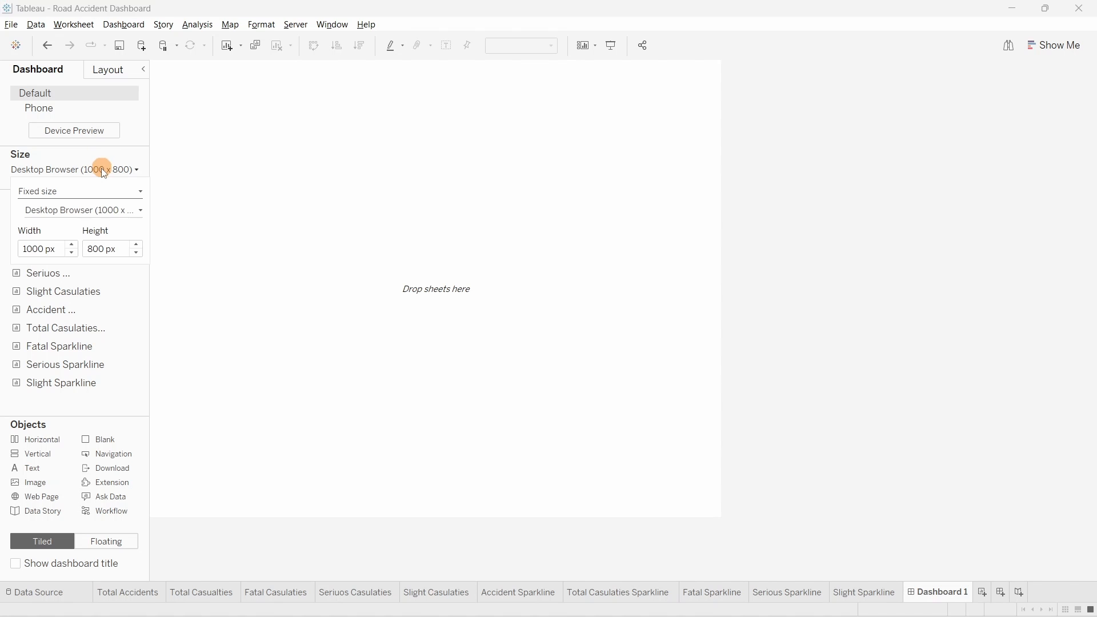
{"action": "left_click_drag", "start_coordinate": [33, 249], "coordinate": [29, 249]}
{"action": "type", "text": "6"}
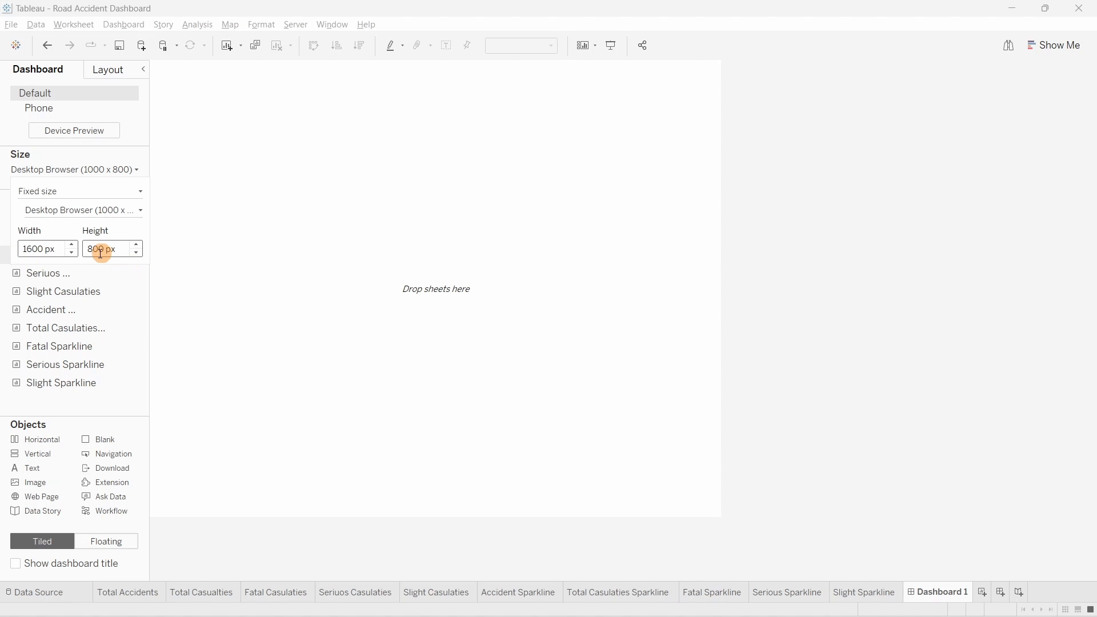
{"action": "left_click_drag", "start_coordinate": [93, 249], "coordinate": [87, 249]}
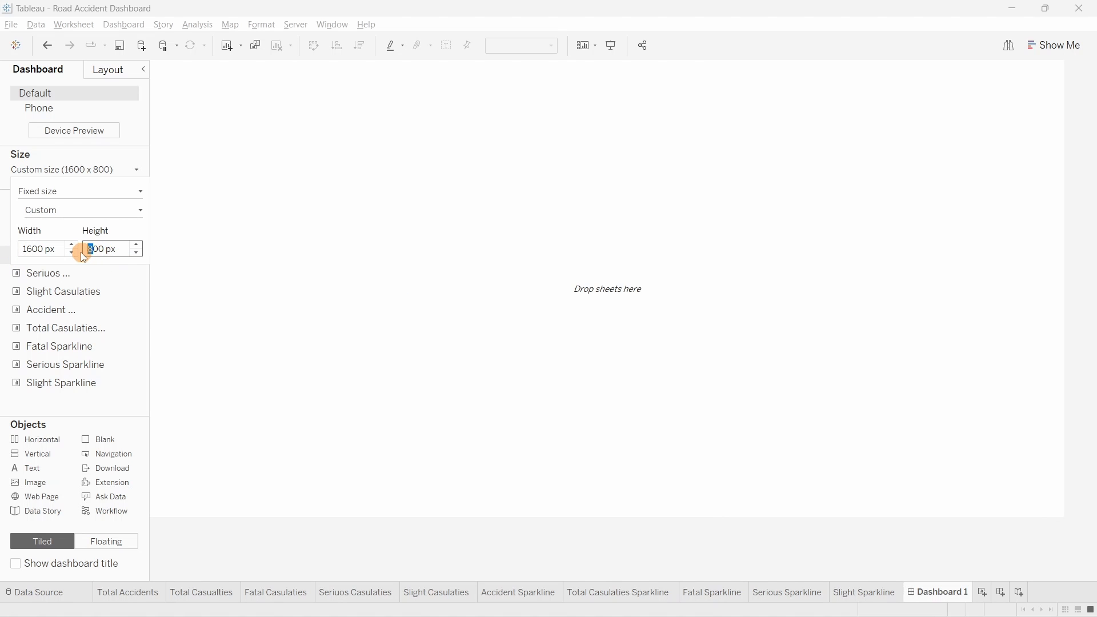
{"action": "type", "text": "9"}
{"action": "key", "text": "Return"}
{"action": "left_click", "coordinate": [1057, 221]}
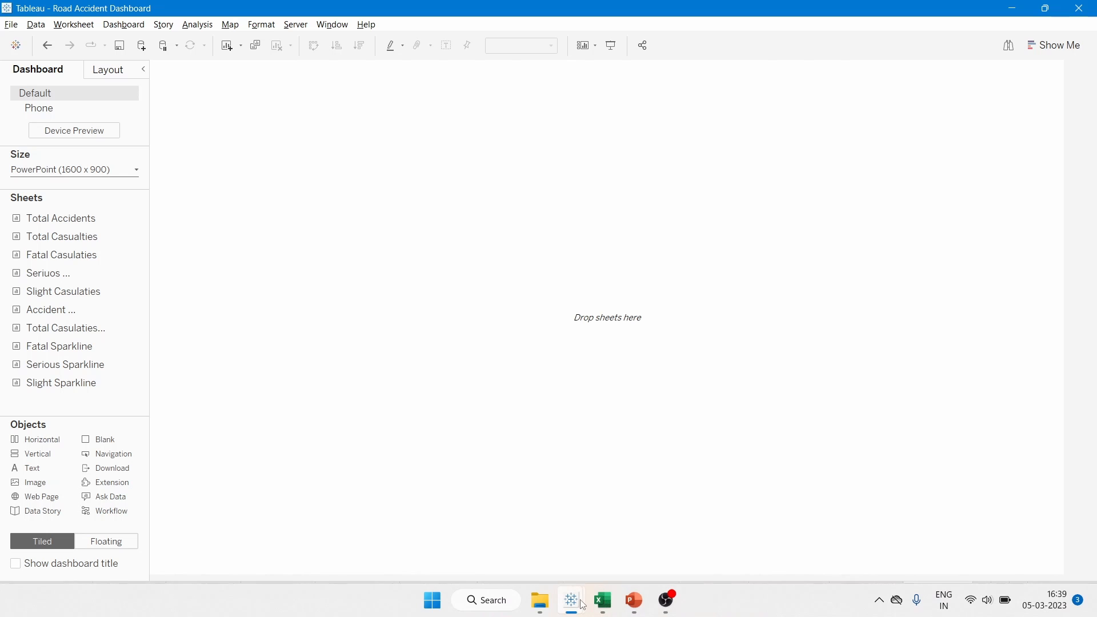
Step: Review the layout of the finished road accident dashboard in the other Tableau window, and return to the new dashboard
{"action": "left_click", "coordinate": [572, 600]}
{"action": "left_click", "coordinate": [557, 547]}
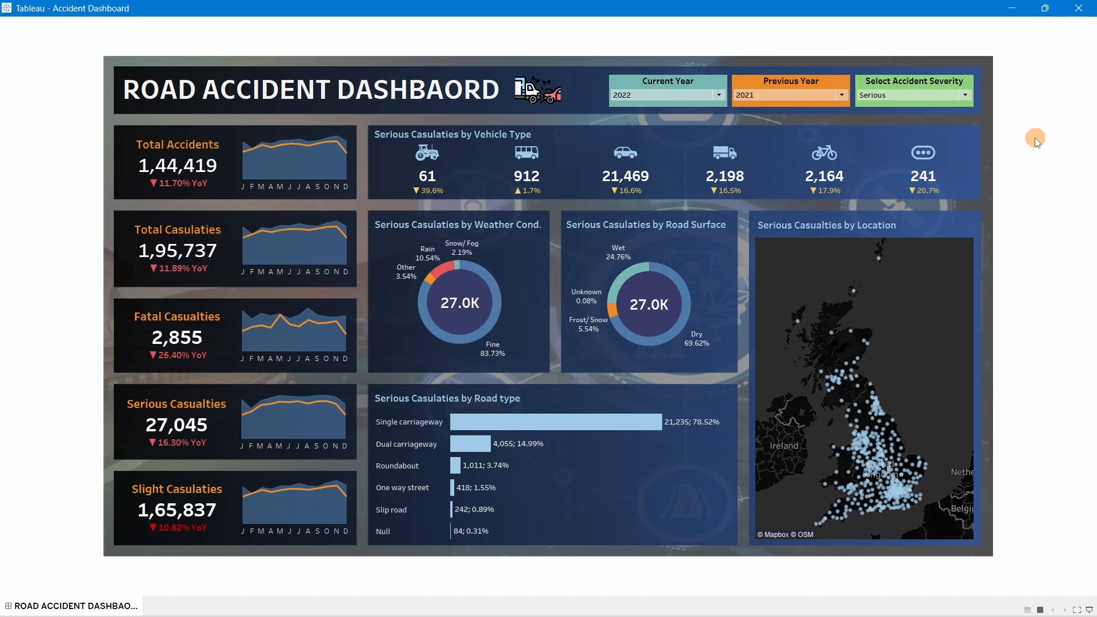
{"action": "key", "text": "alt+Tab"}
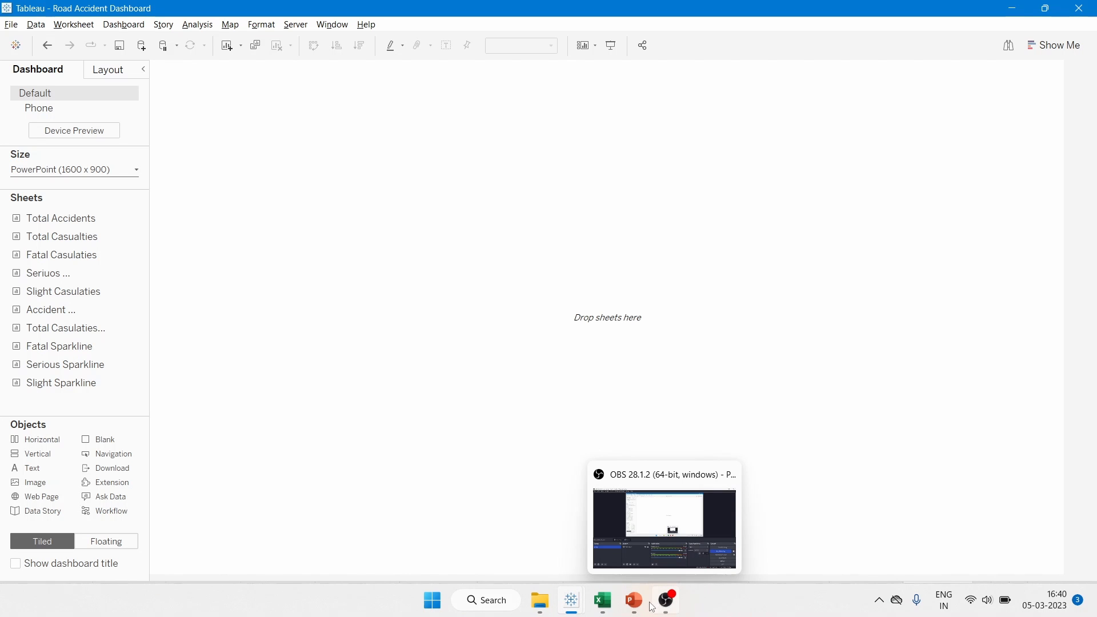
Step: Switch to PowerPoint and try to export the Background.pptx slide in JPEG format as Background.jpg
{"action": "left_click", "coordinate": [635, 601]}
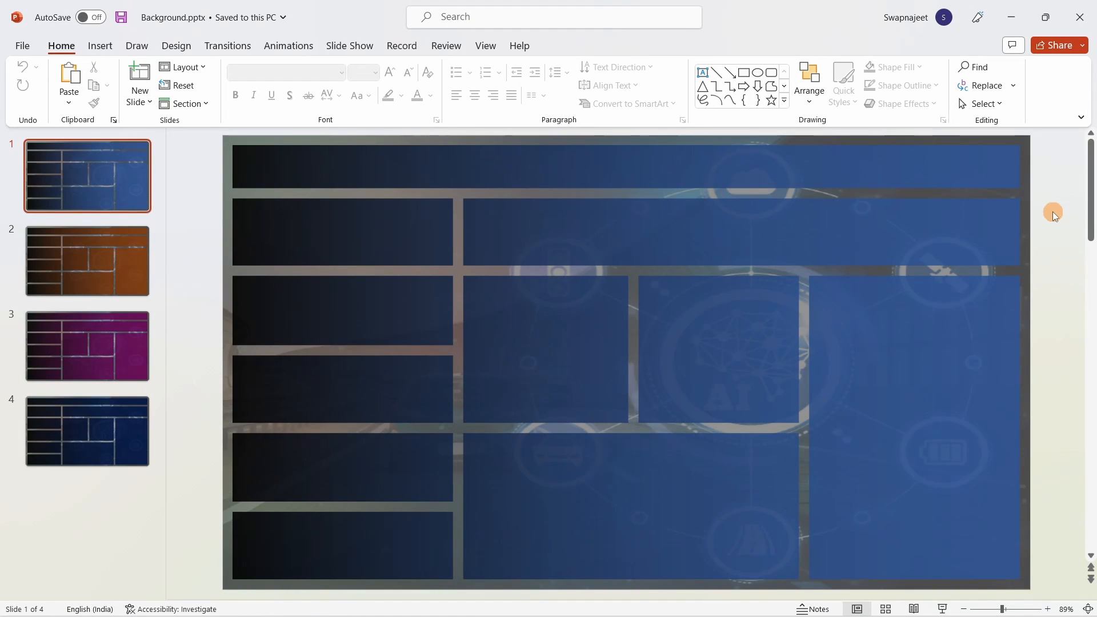
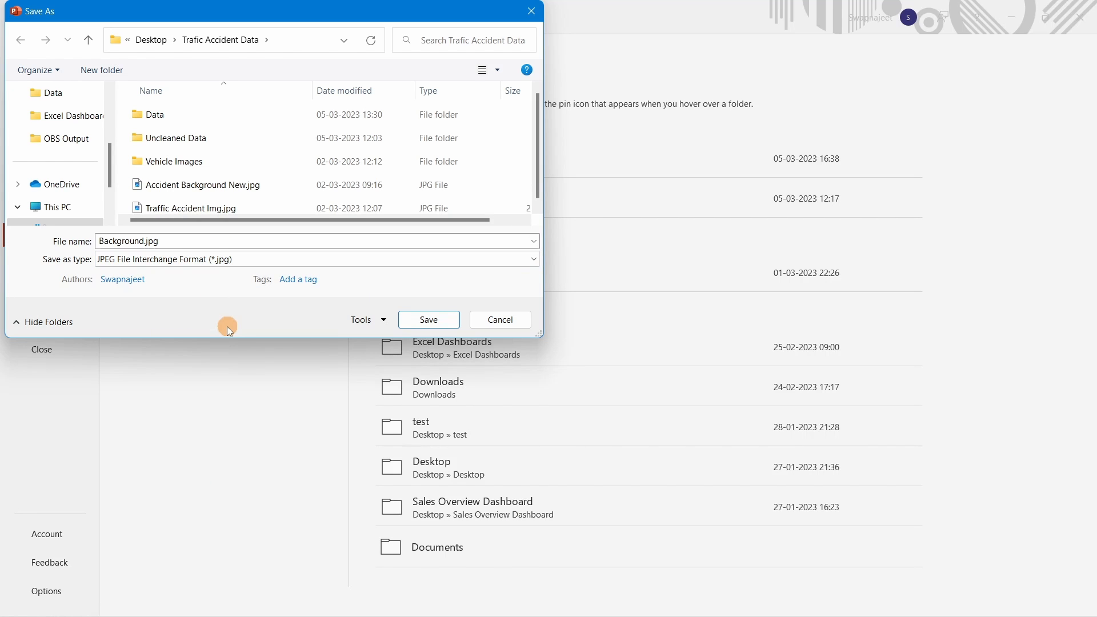
{"action": "left_click", "coordinate": [402, 323]}
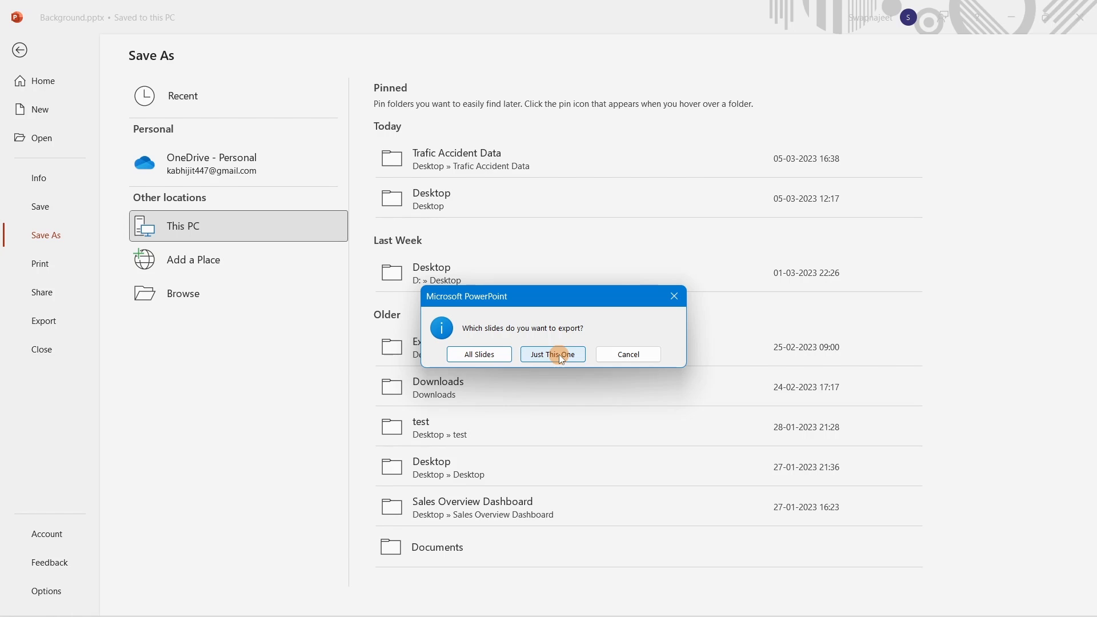
{"action": "left_click", "coordinate": [682, 301]}
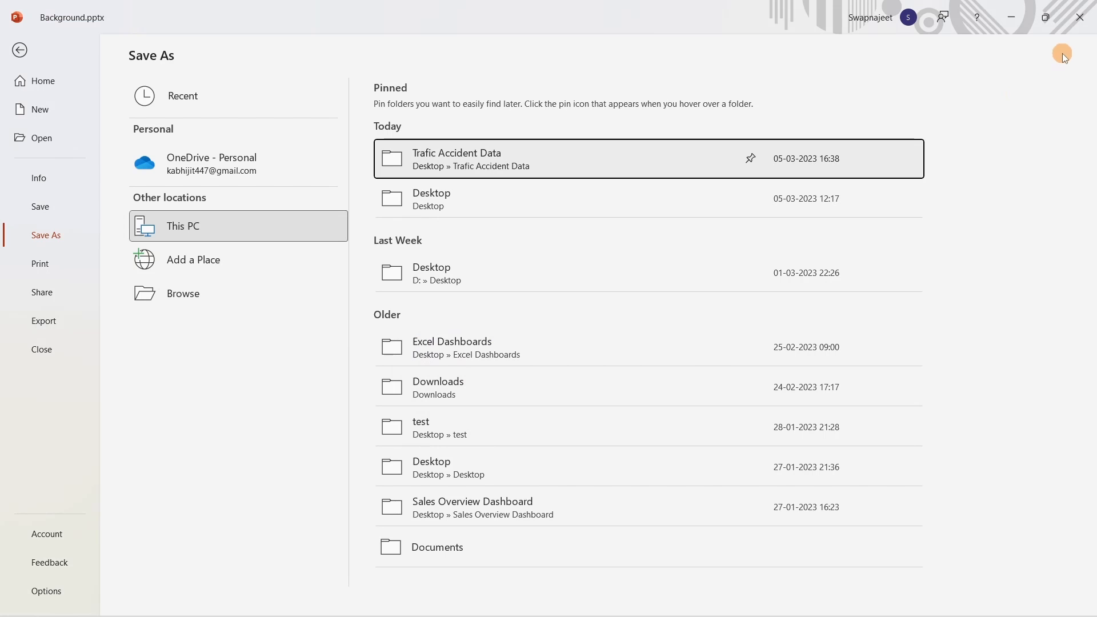
{"action": "left_click", "coordinate": [1081, 18]}
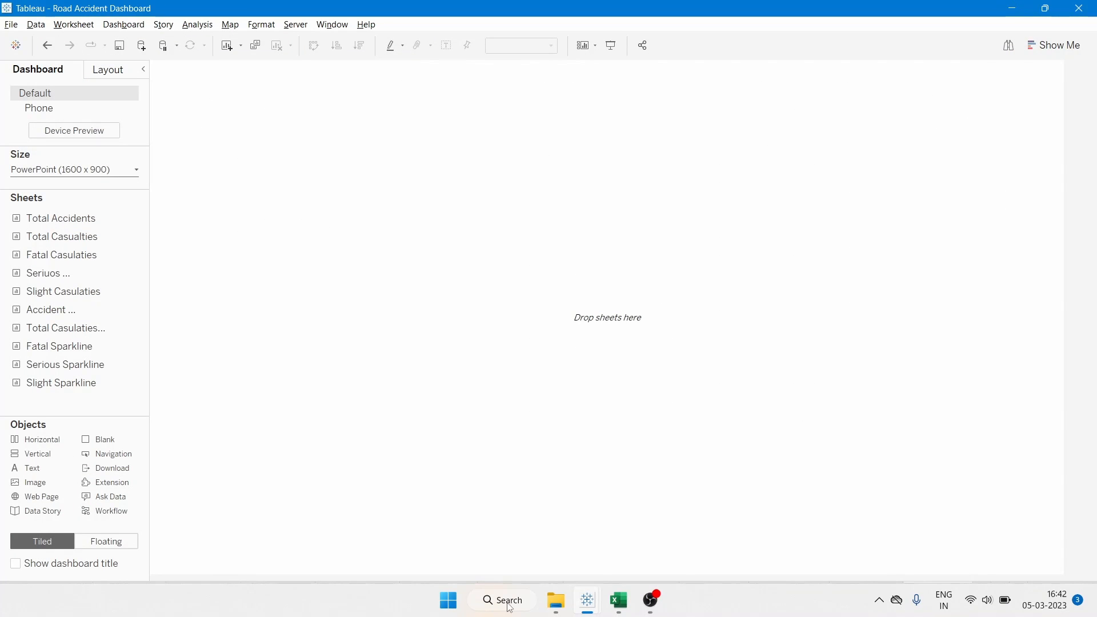
Step: Switch to File Explorer and preview Traffic Accident Img.jpg and Accident Background New.jpg in the Trafic Accident Data folder
{"action": "left_click", "coordinate": [556, 601]}
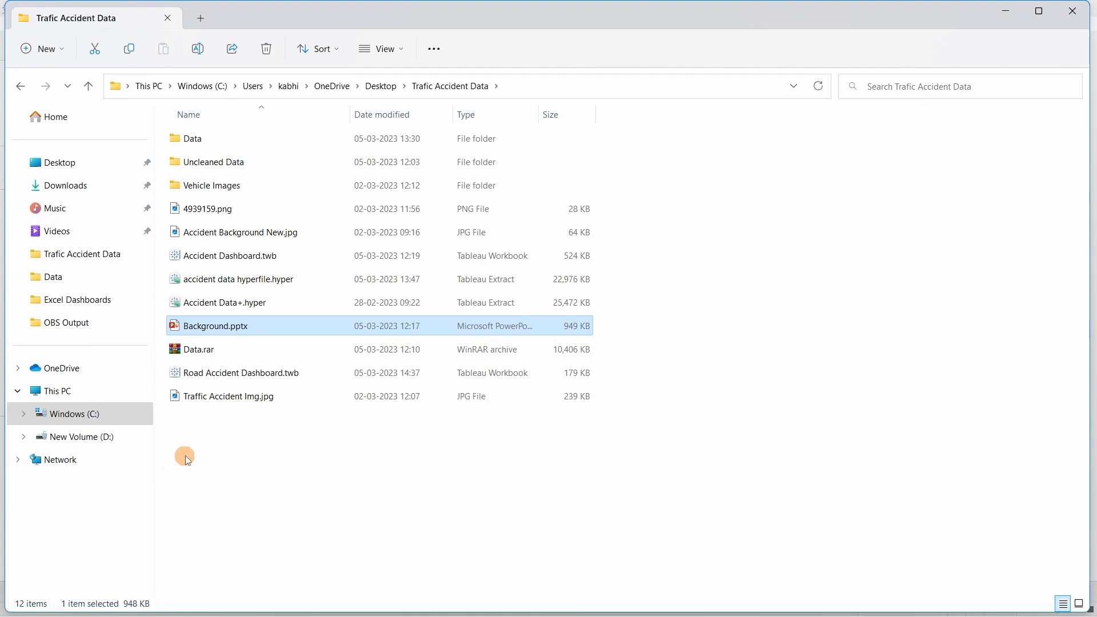
{"action": "double_click", "coordinate": [265, 398]}
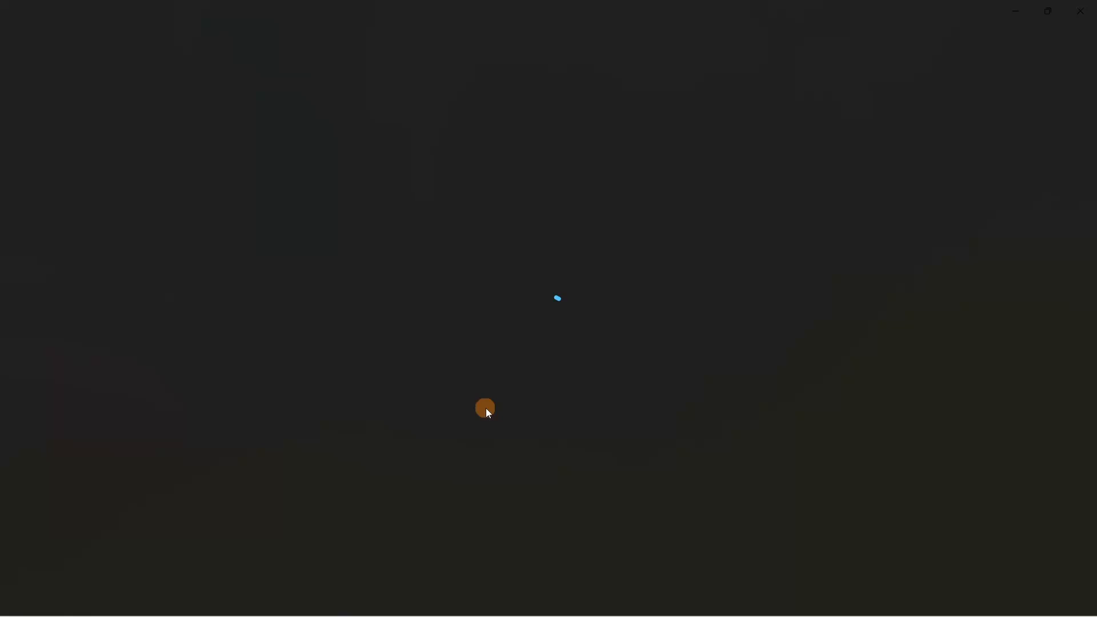
{"action": "left_click", "coordinate": [1080, 10]}
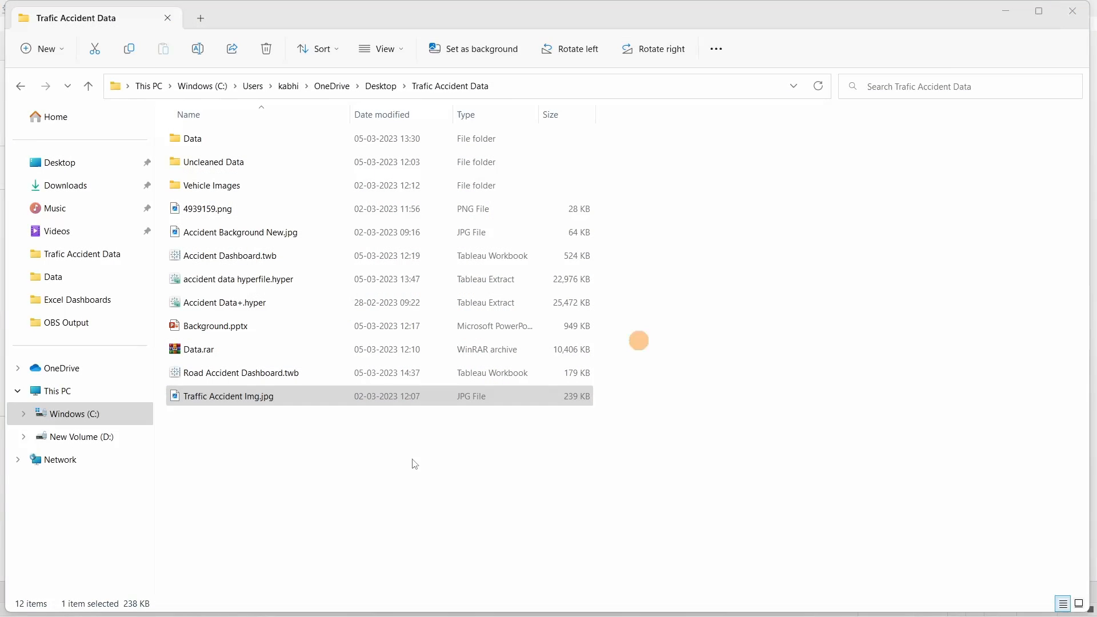
{"action": "left_click", "coordinate": [352, 458]}
{"action": "double_click", "coordinate": [245, 228]}
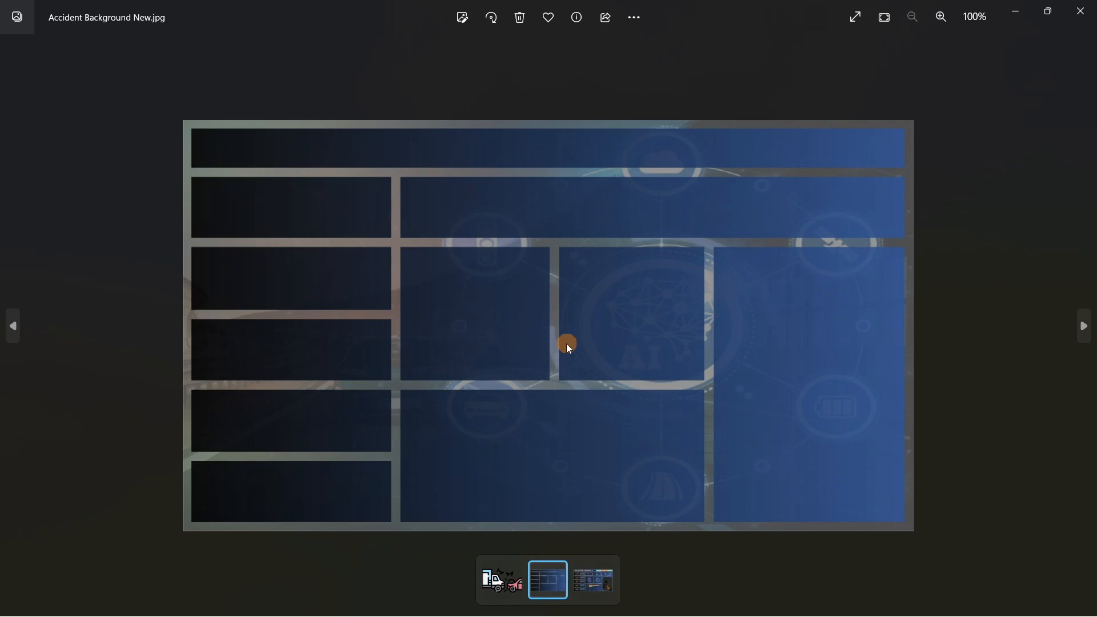
{"action": "scroll", "coordinate": [569, 348], "scroll_direction": "up", "scroll_amount": 1}
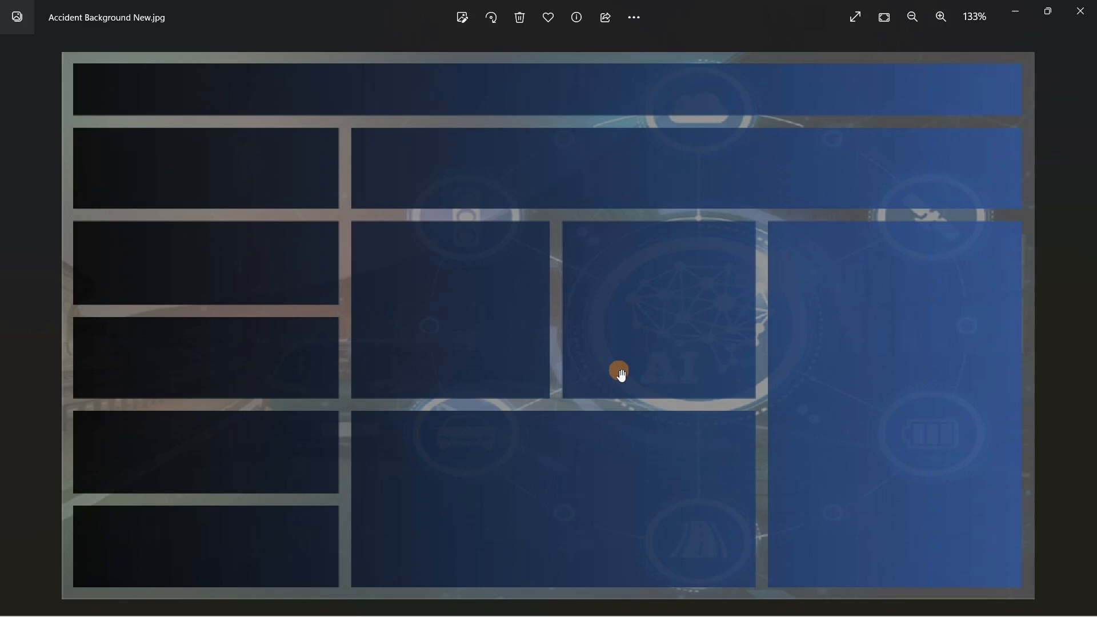
{"action": "scroll", "coordinate": [621, 375], "scroll_direction": "down", "scroll_amount": 1}
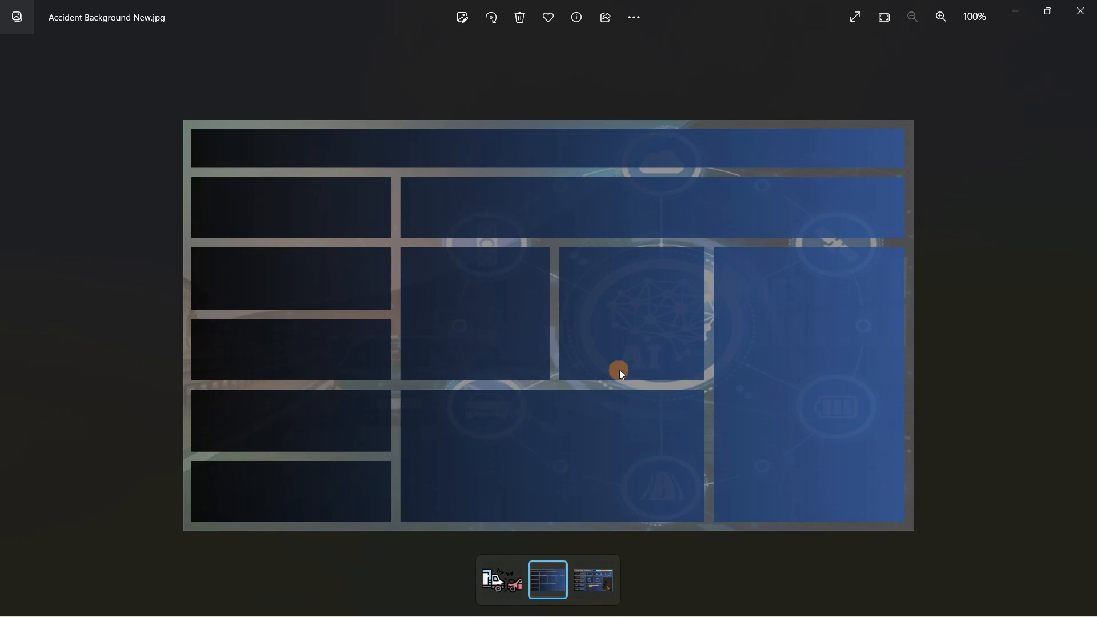
{"action": "left_click", "coordinate": [1082, 10]}
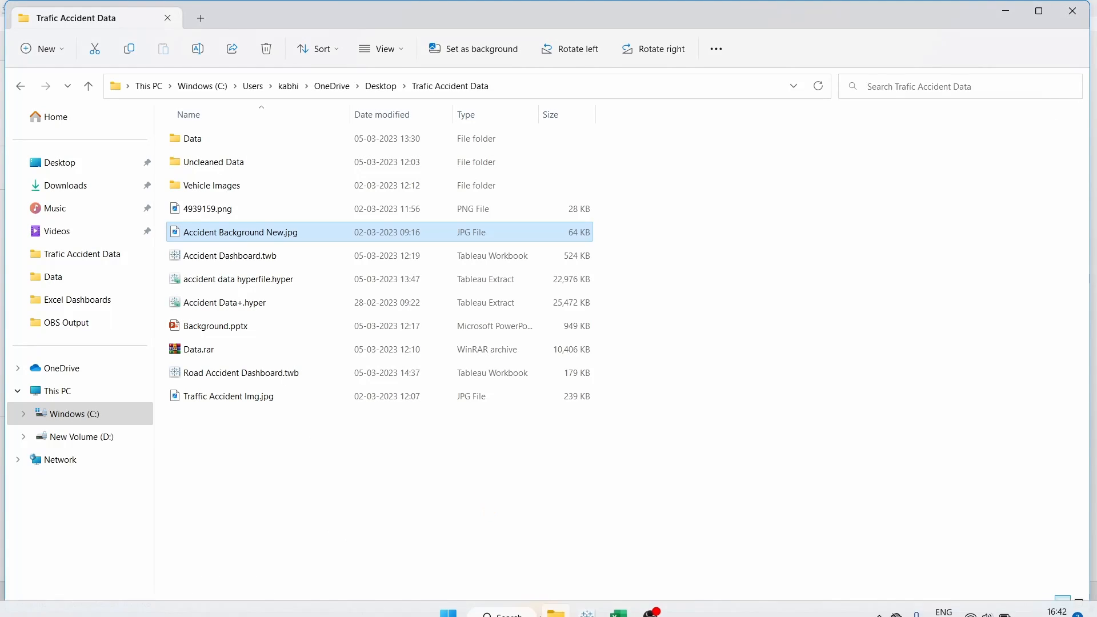
Step: Switch back to Tableau and add a tiled vertical container that fills the empty dashboard
{"action": "mouse_move", "coordinate": [588, 601]}
{"action": "left_click", "coordinate": [630, 539]}
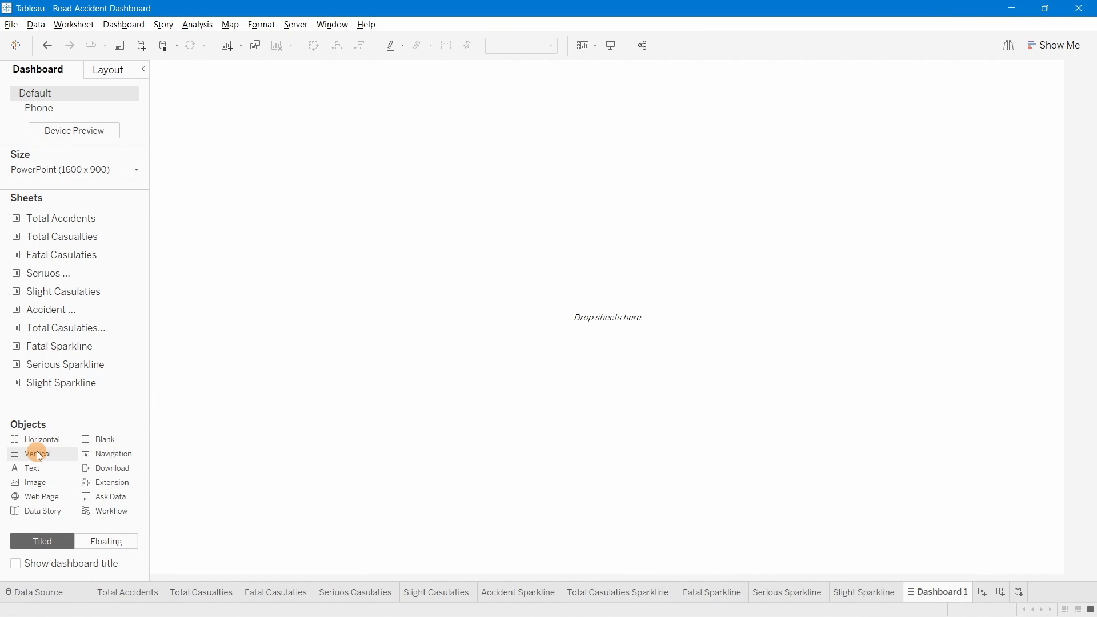
{"action": "left_click_drag", "start_coordinate": [36, 451], "coordinate": [217, 351]}
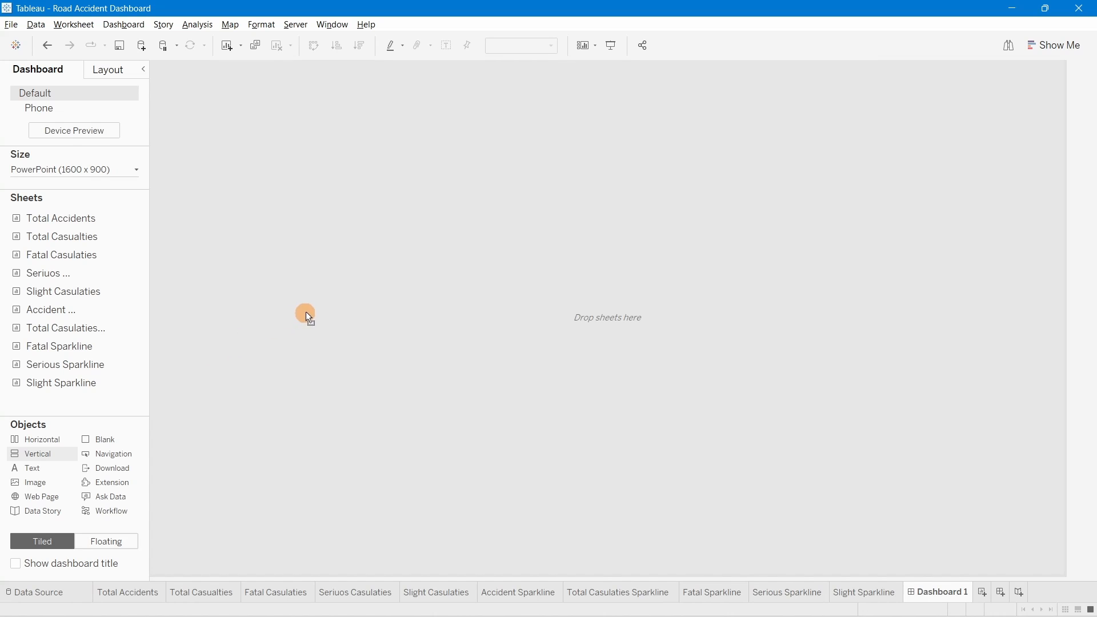
{"action": "left_click_drag", "start_coordinate": [307, 312], "coordinate": [307, 312]}
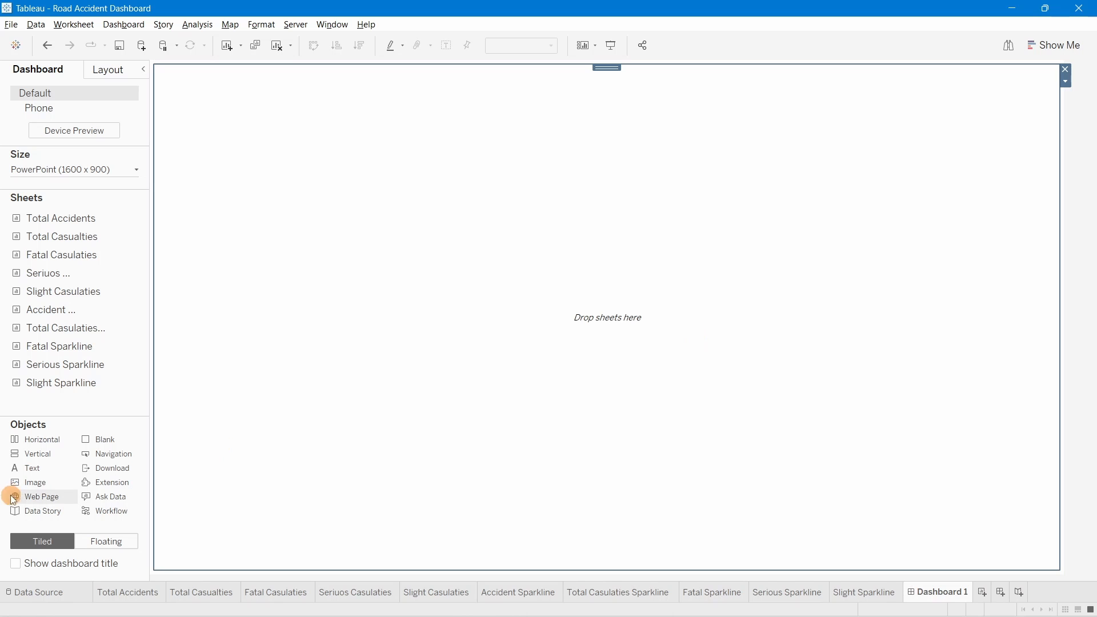
Step: Insert a tiled image object on the dashboard using Accident Background New.jpg, with Fit Image and Center Image enabled
{"action": "left_click_drag", "start_coordinate": [26, 483], "coordinate": [37, 524]}
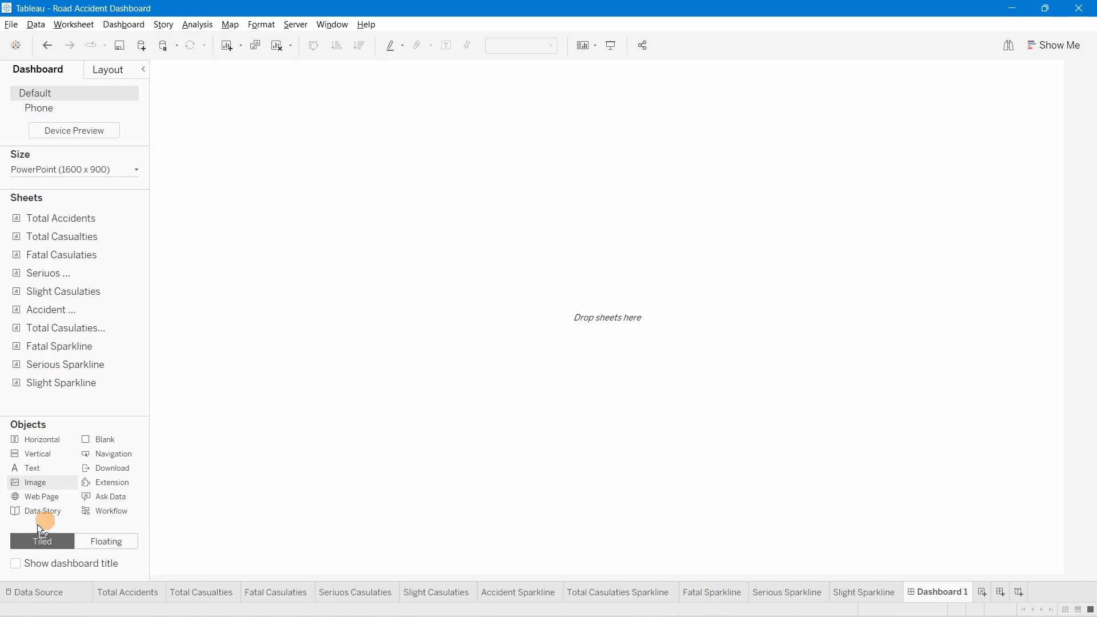
{"action": "left_click_drag", "start_coordinate": [32, 483], "coordinate": [409, 288]}
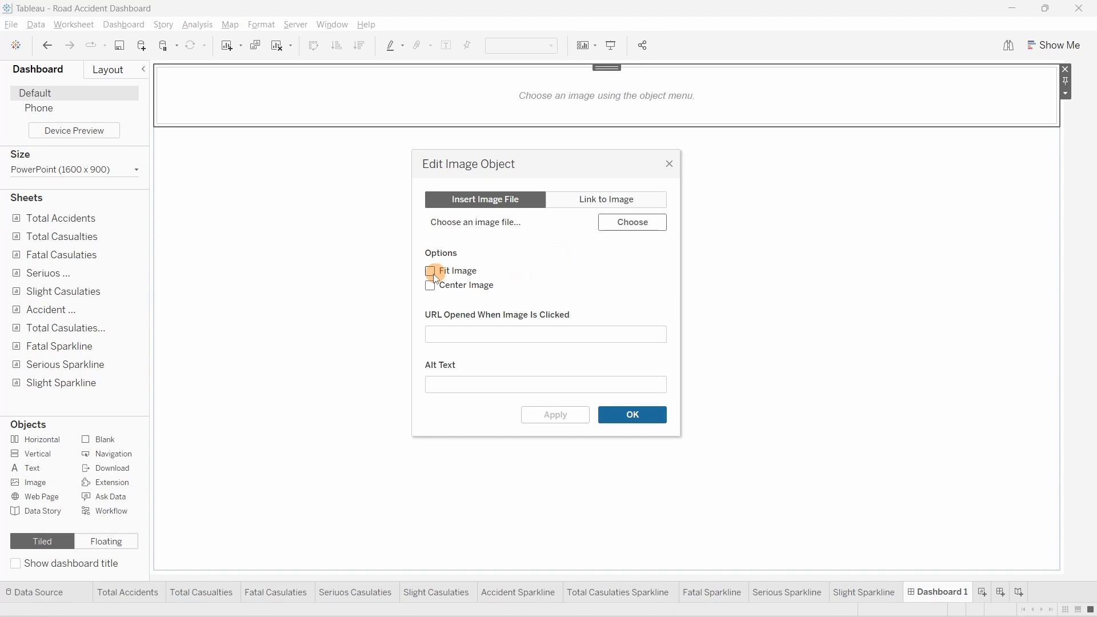
{"action": "left_click", "coordinate": [433, 274]}
{"action": "left_click", "coordinate": [432, 286]}
{"action": "left_click", "coordinate": [624, 226]}
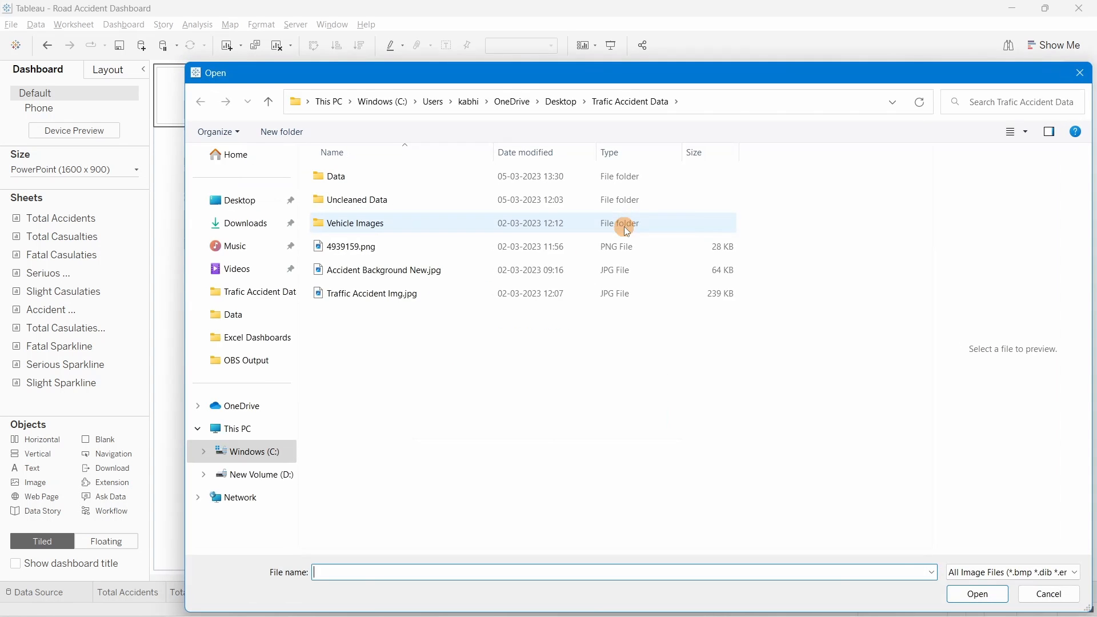
{"action": "left_click", "coordinate": [383, 274]}
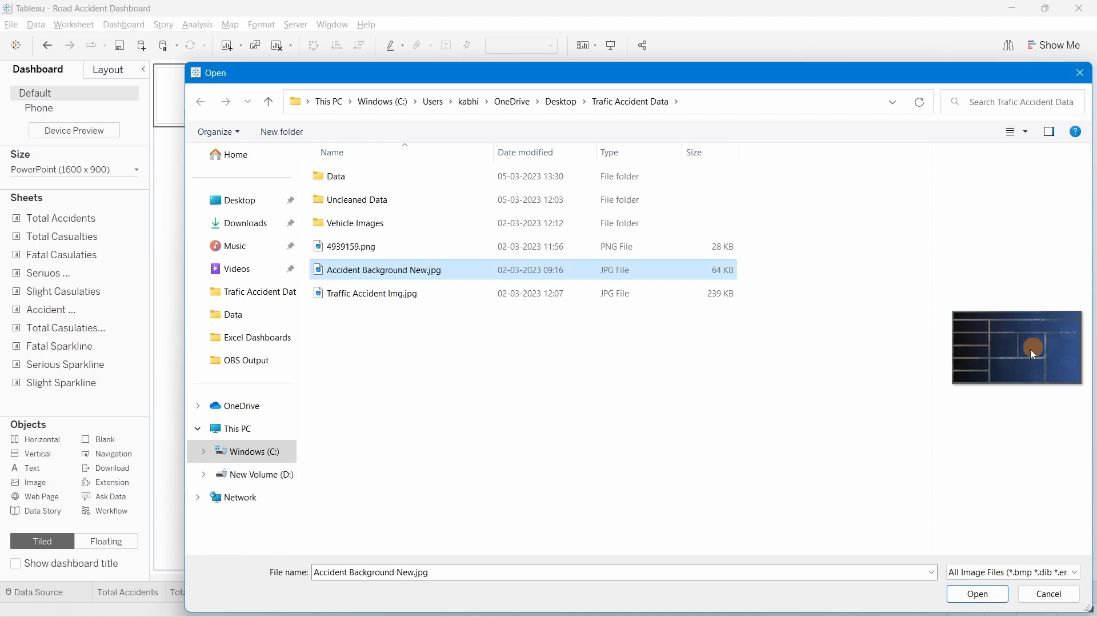
{"action": "left_click", "coordinate": [966, 595]}
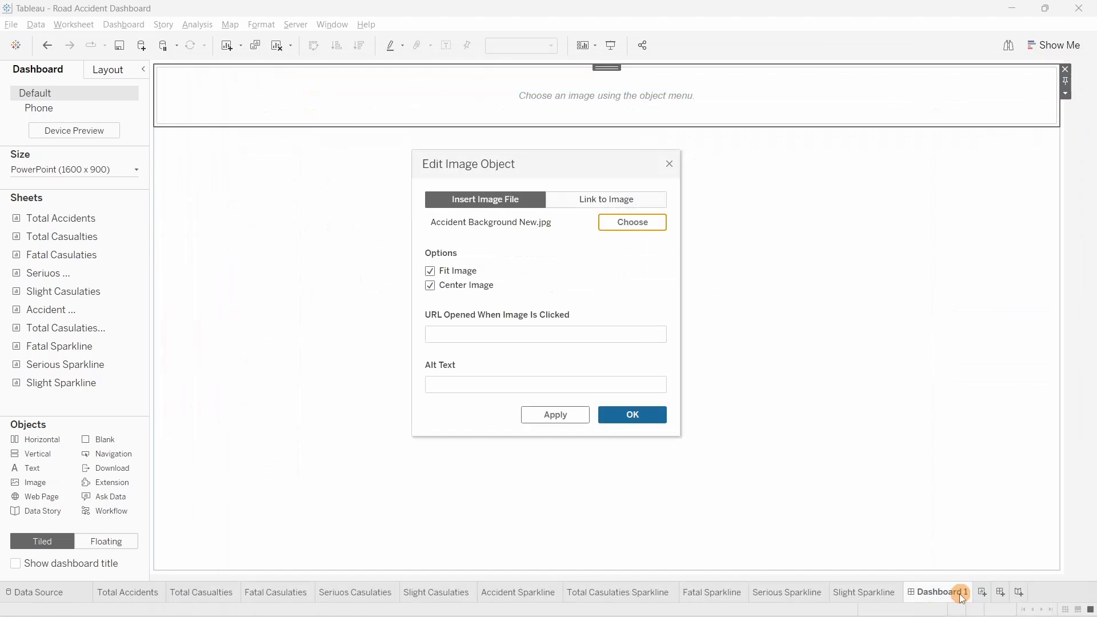
{"action": "left_click", "coordinate": [618, 413]}
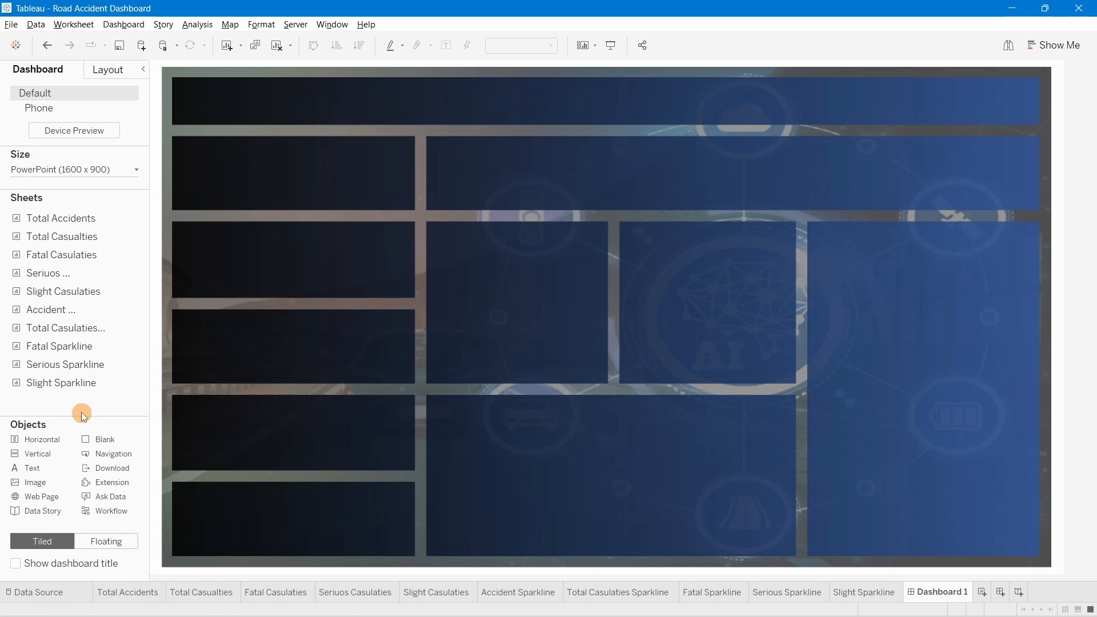
Step: Add a floating horizontal container over the first card below the background's header band and set its width to 410
{"action": "left_click", "coordinate": [98, 540]}
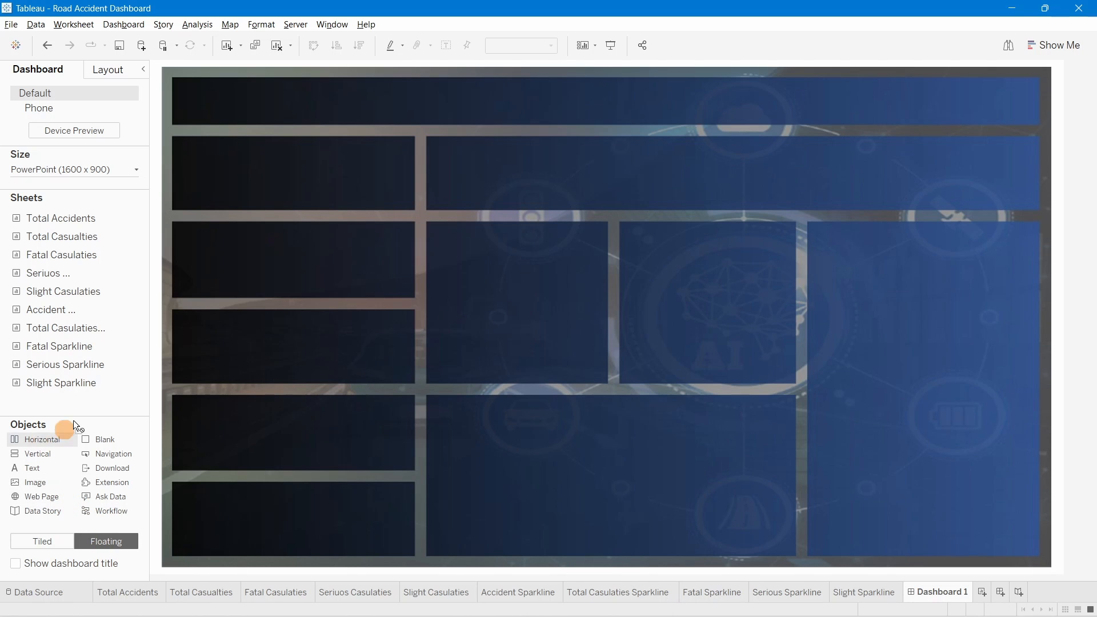
{"action": "left_click_drag", "start_coordinate": [73, 423], "coordinate": [179, 141]}
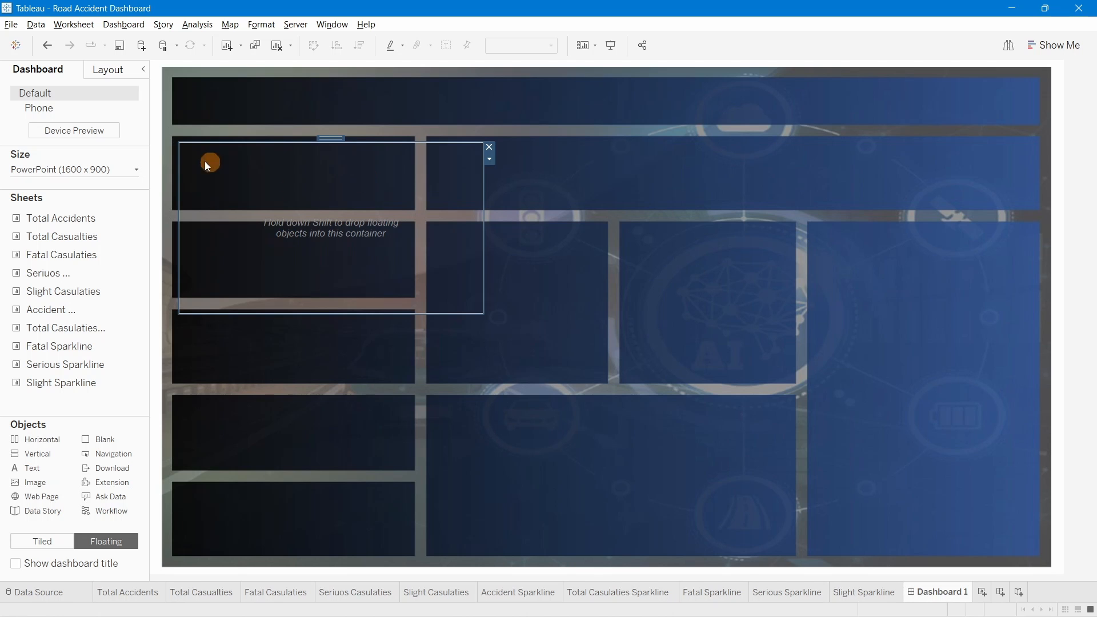
{"action": "left_click", "coordinate": [110, 72]}
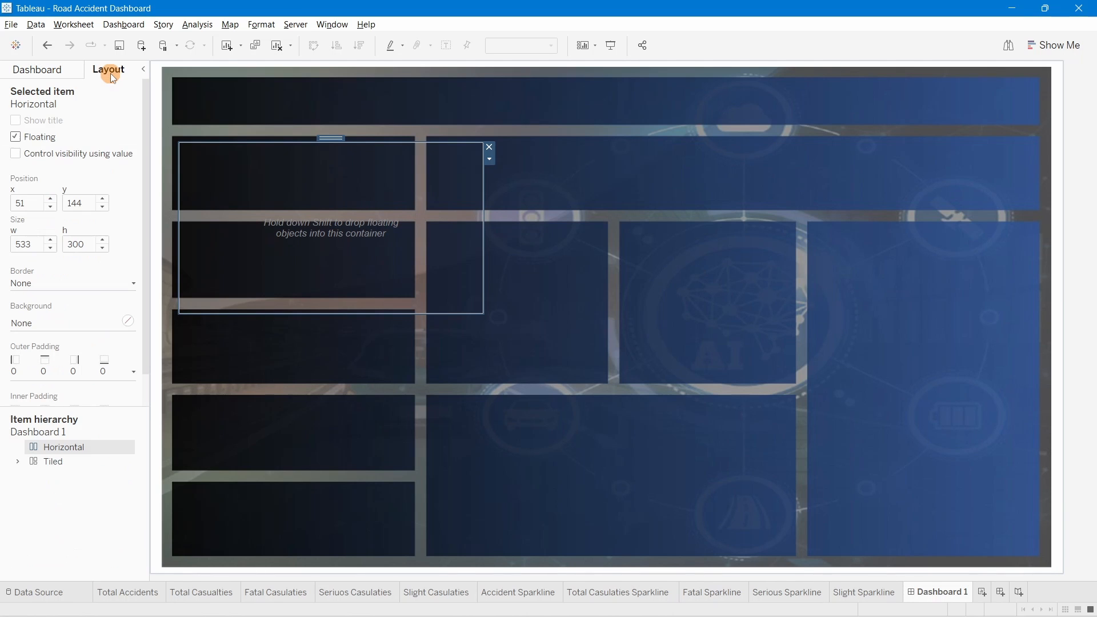
{"action": "left_click", "coordinate": [29, 246]}
{"action": "left_click_drag", "start_coordinate": [29, 246], "coordinate": [3, 252]}
{"action": "type", "text": "410"}
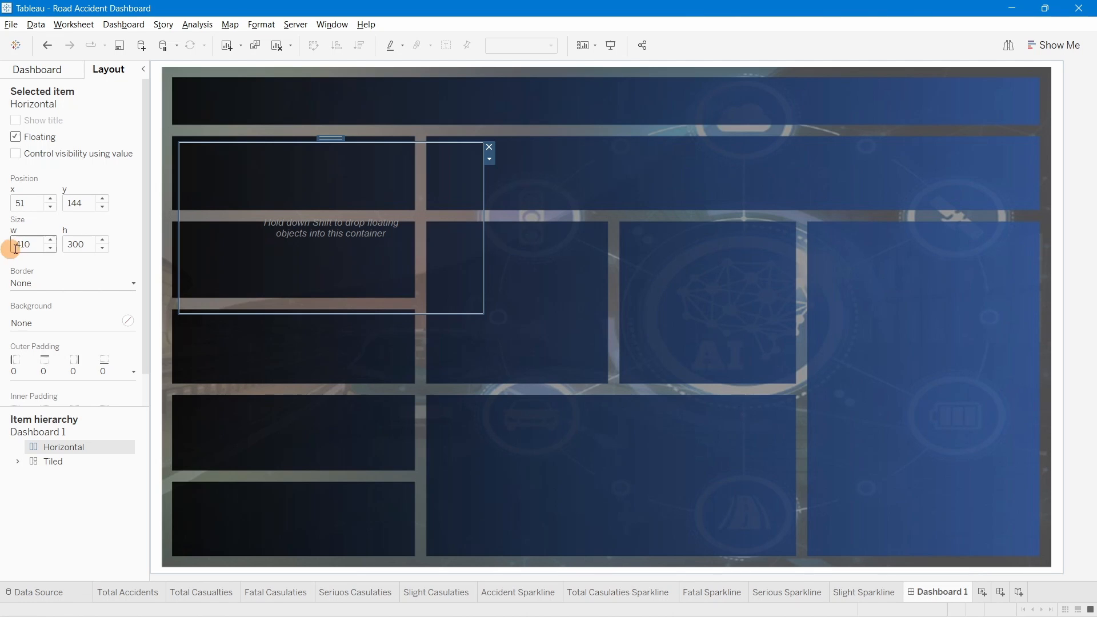
Step: Set the floating container's height to 110 and move it to x 46, y 142 so it sits inside the card
{"action": "left_click", "coordinate": [72, 246]}
{"action": "type", "text": "1"}
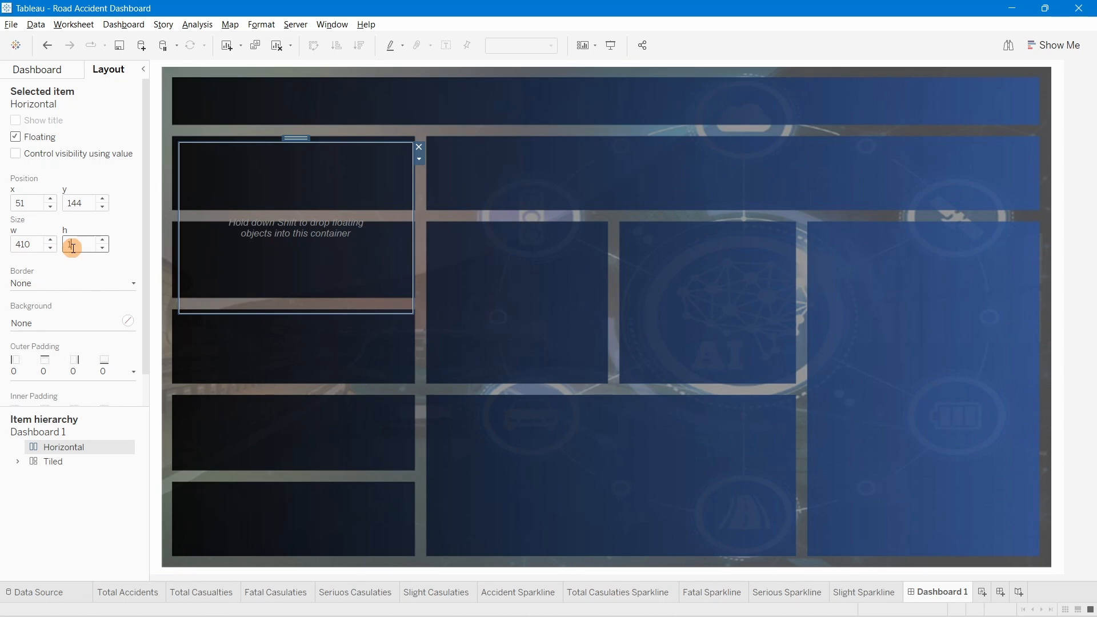
{"action": "type", "text": "10"}
{"action": "key", "text": "Return"}
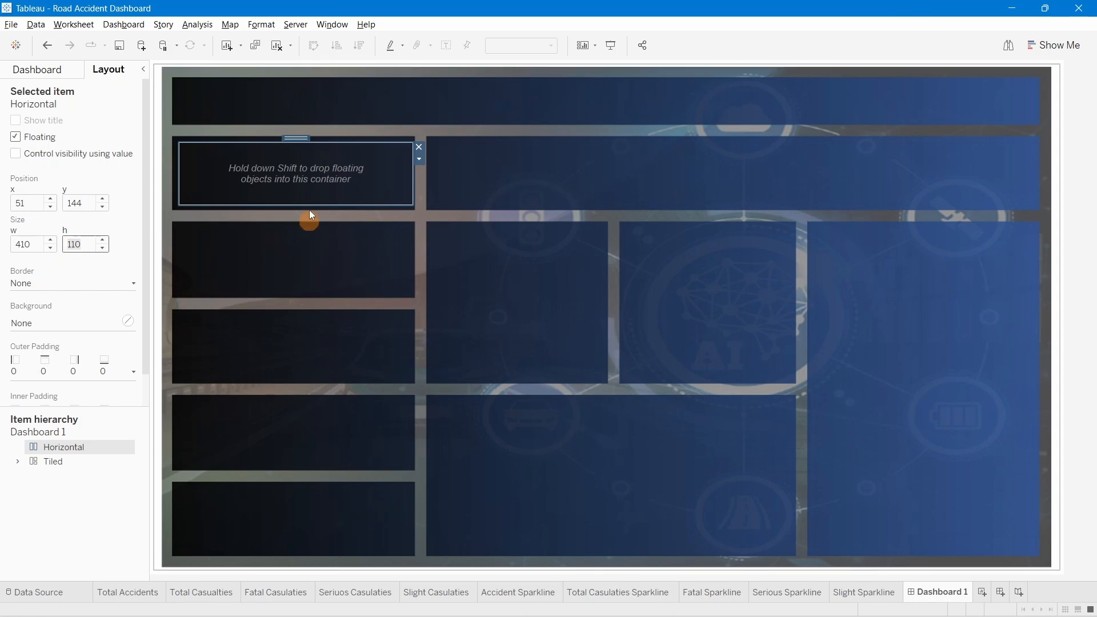
{"action": "left_click_drag", "start_coordinate": [301, 137], "coordinate": [299, 135]}
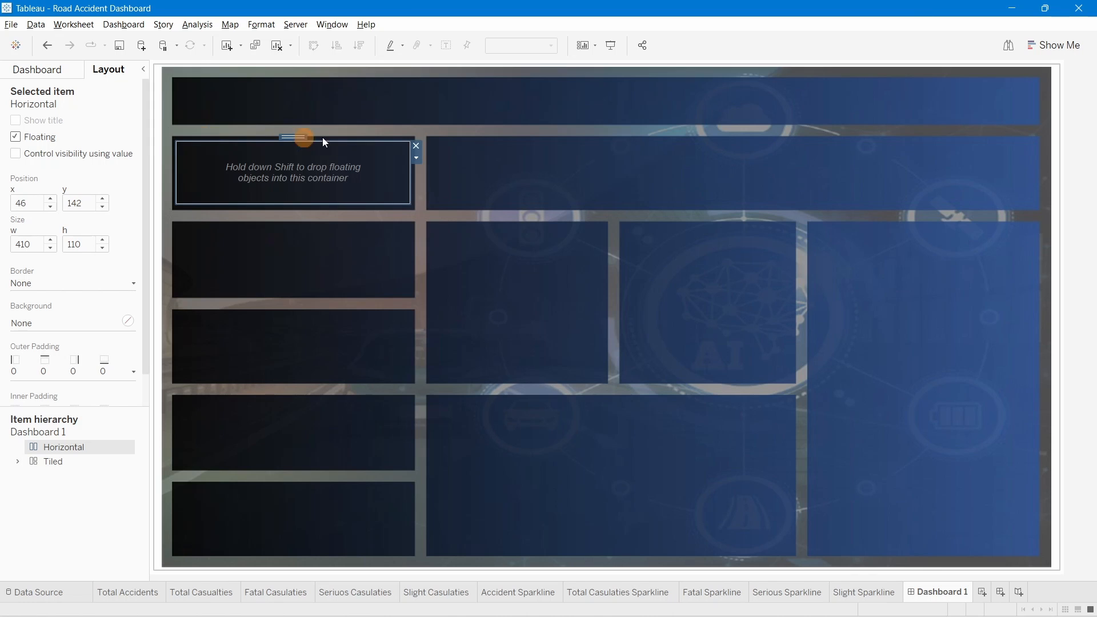
{"action": "left_click", "coordinate": [630, 355]}
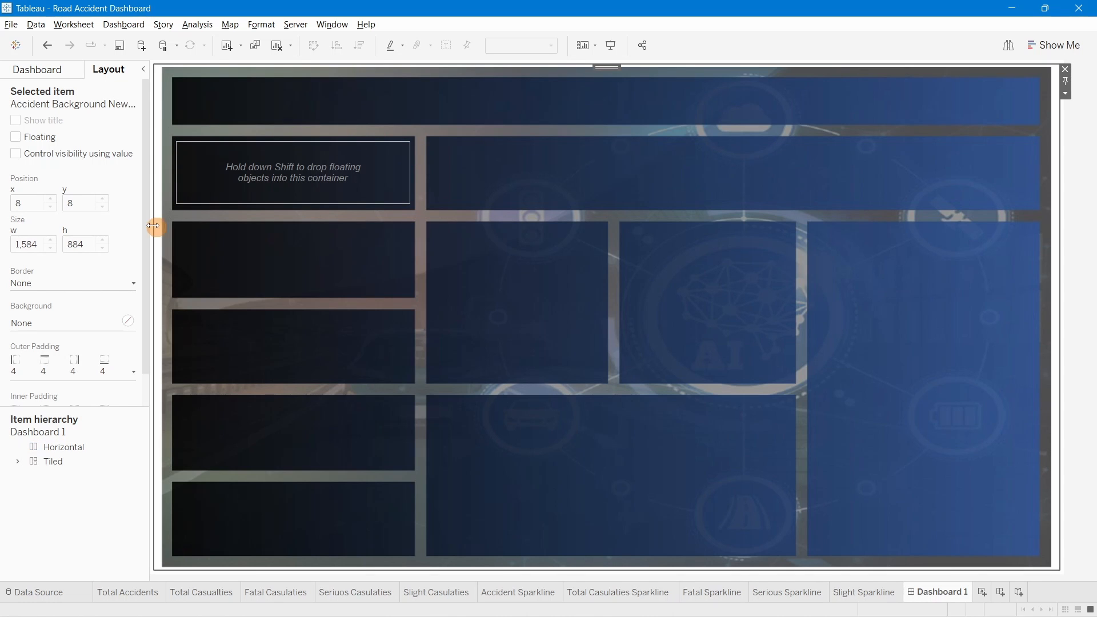
Step: Switch new items to tiled and place the Total Accidents sheet inside the floating horizontal container
{"action": "left_click", "coordinate": [45, 70]}
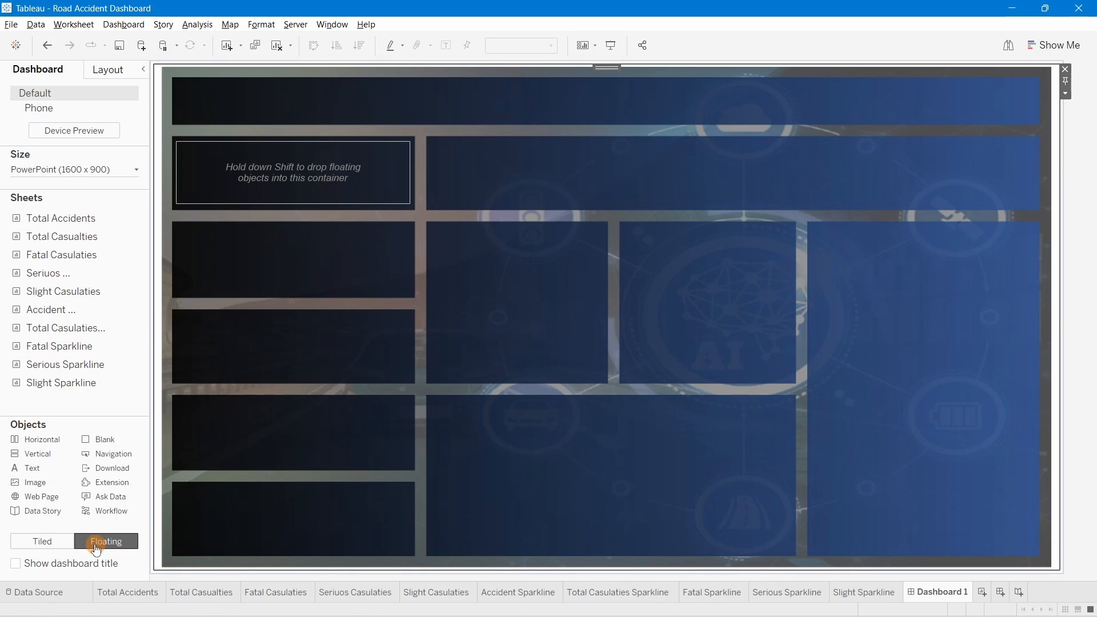
{"action": "left_click", "coordinate": [29, 541]}
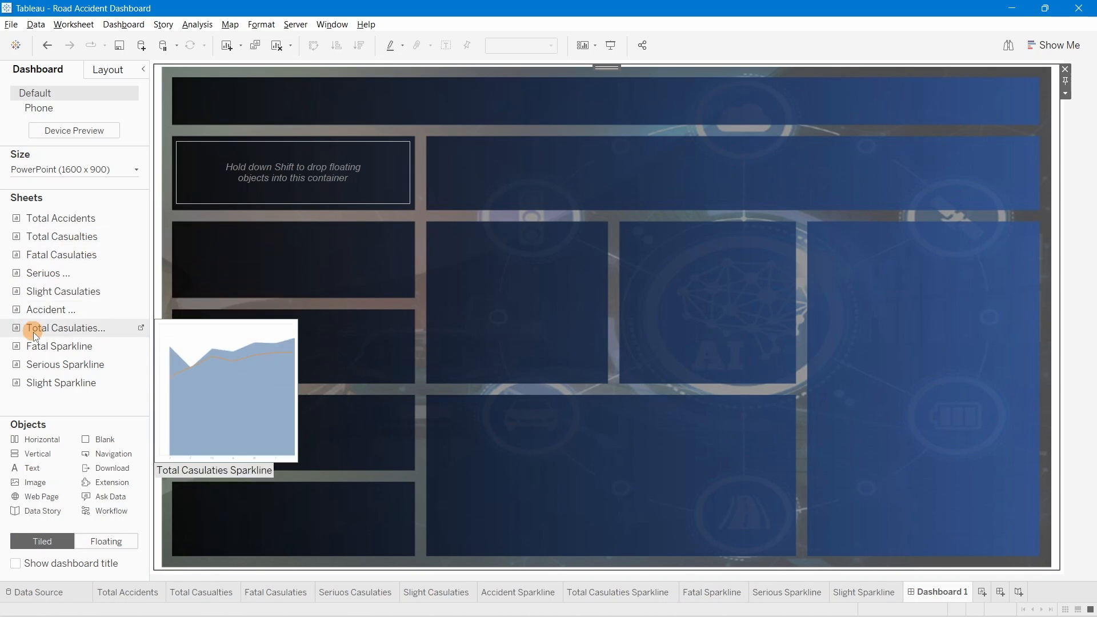
{"action": "left_click_drag", "start_coordinate": [34, 334], "coordinate": [254, 183]}
{"action": "left_click_drag", "start_coordinate": [347, 170], "coordinate": [92, 407]}
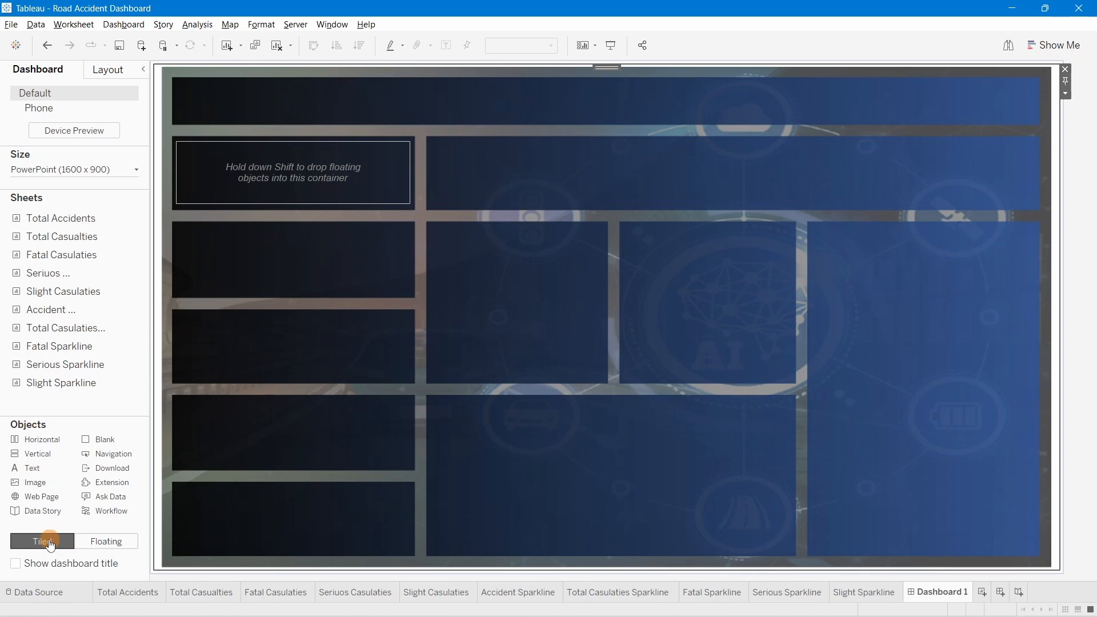
{"action": "left_click_drag", "start_coordinate": [42, 219], "coordinate": [206, 170]}
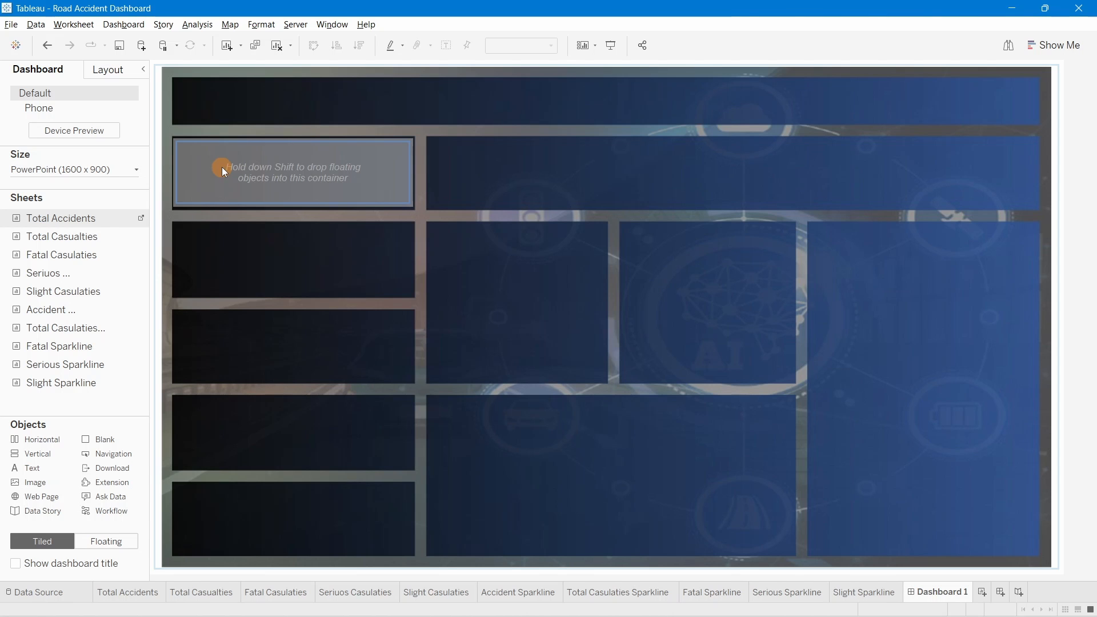
{"action": "left_click_drag", "start_coordinate": [221, 167], "coordinate": [221, 166]}
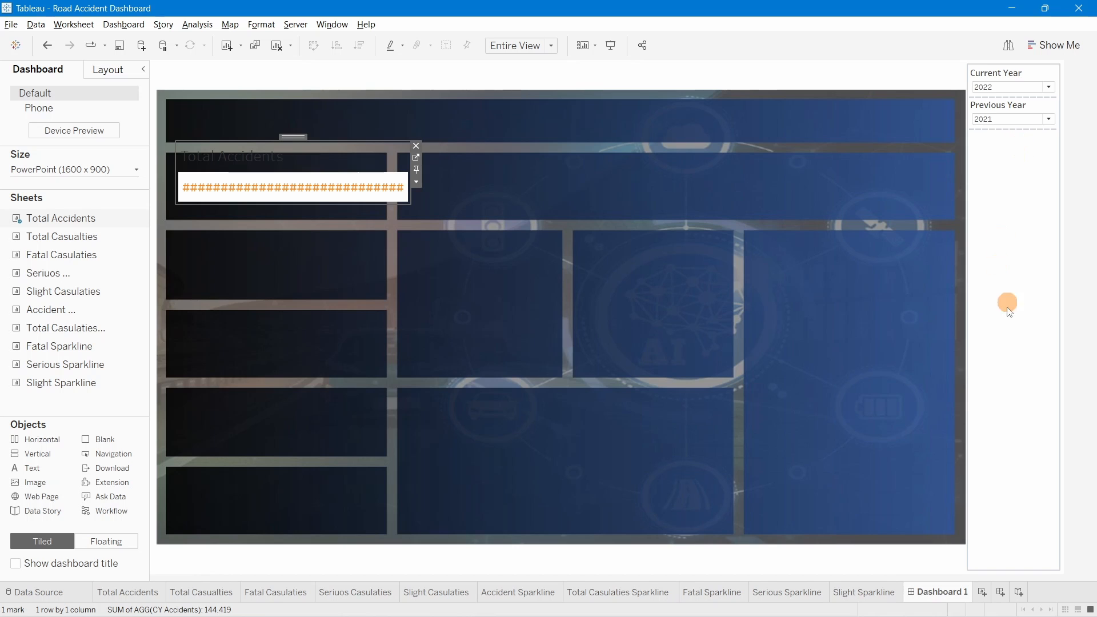
Step: Delete the layout container holding the Current Year and Previous Year parameter controls, including its contents
{"action": "left_click", "coordinate": [995, 216]}
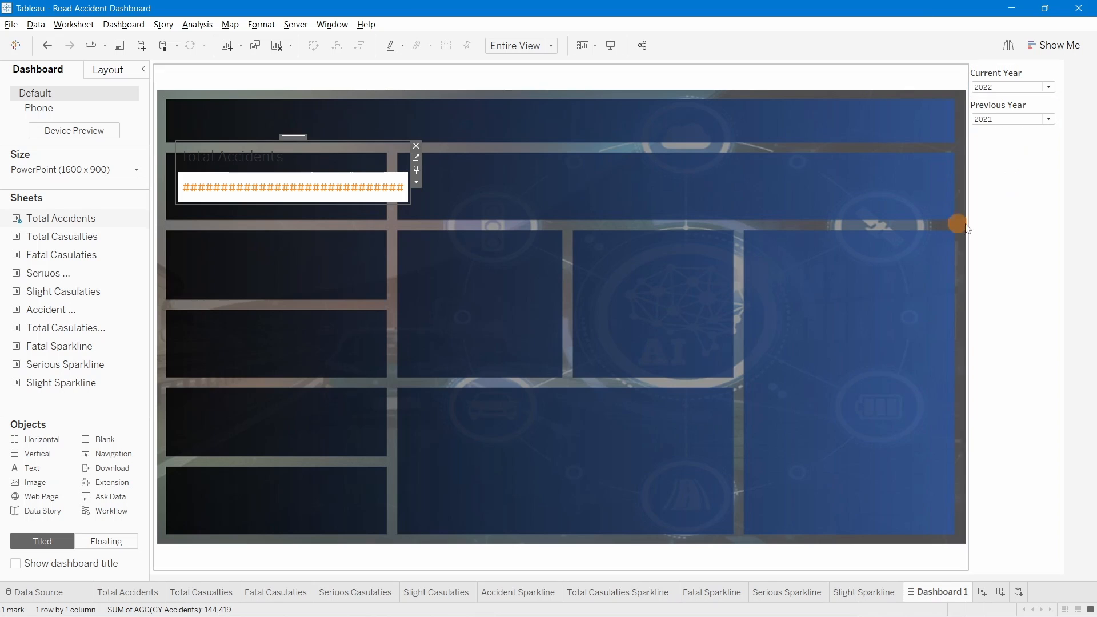
{"action": "left_click", "coordinate": [1005, 201]}
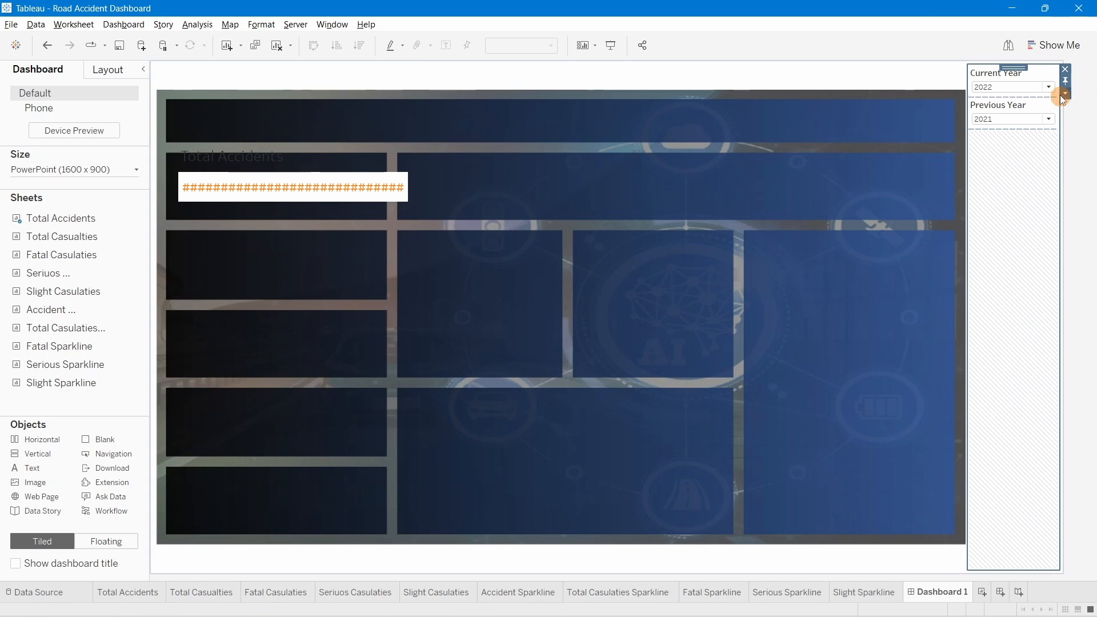
{"action": "left_click", "coordinate": [1065, 70]}
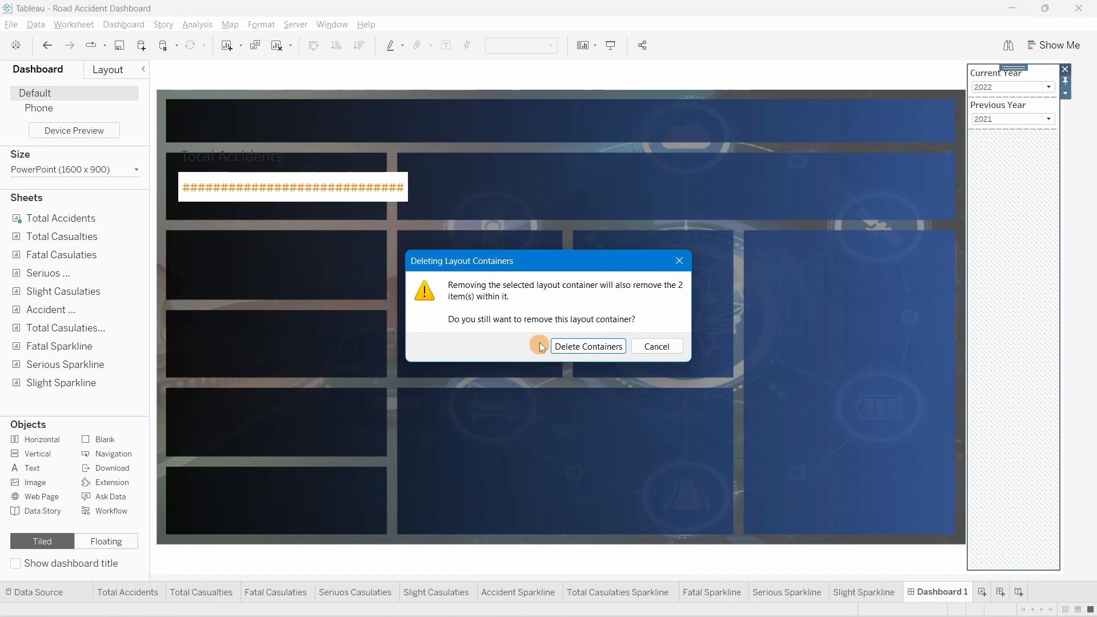
{"action": "left_click", "coordinate": [585, 347]}
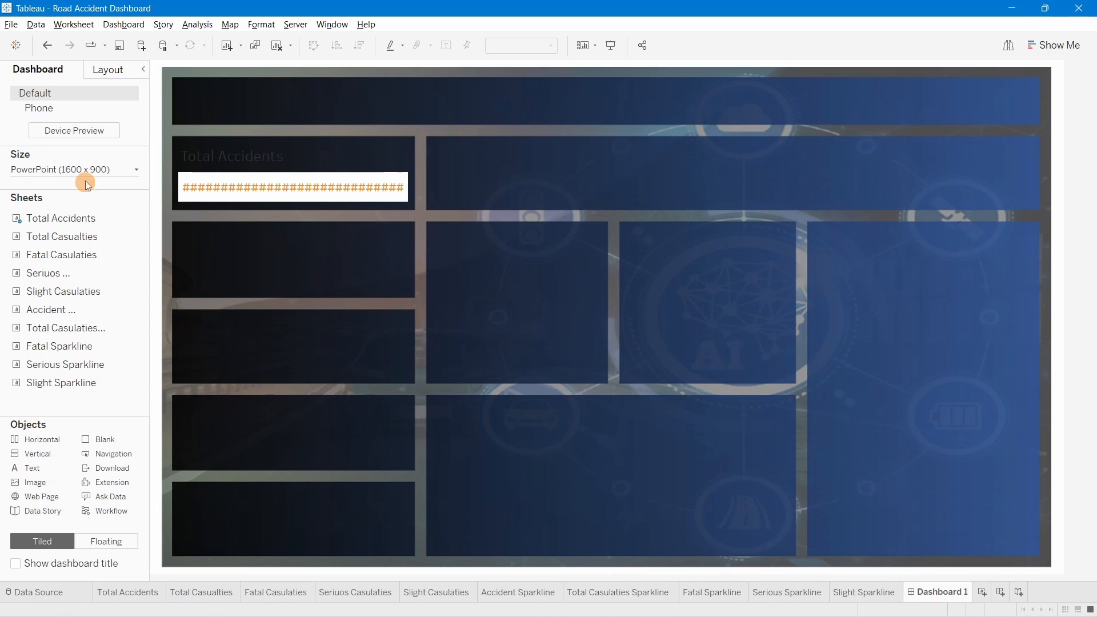
Step: Hide the title of the Total Accidents sheet on the dashboard and deselect the sheet
{"action": "right_click", "coordinate": [219, 160]}
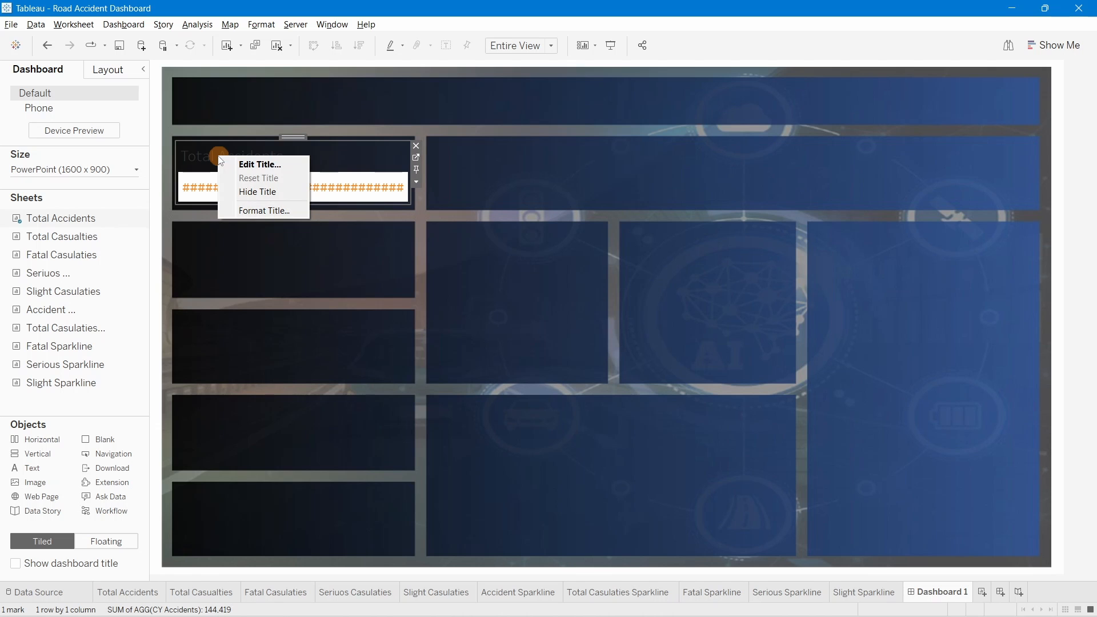
{"action": "left_click", "coordinate": [253, 193]}
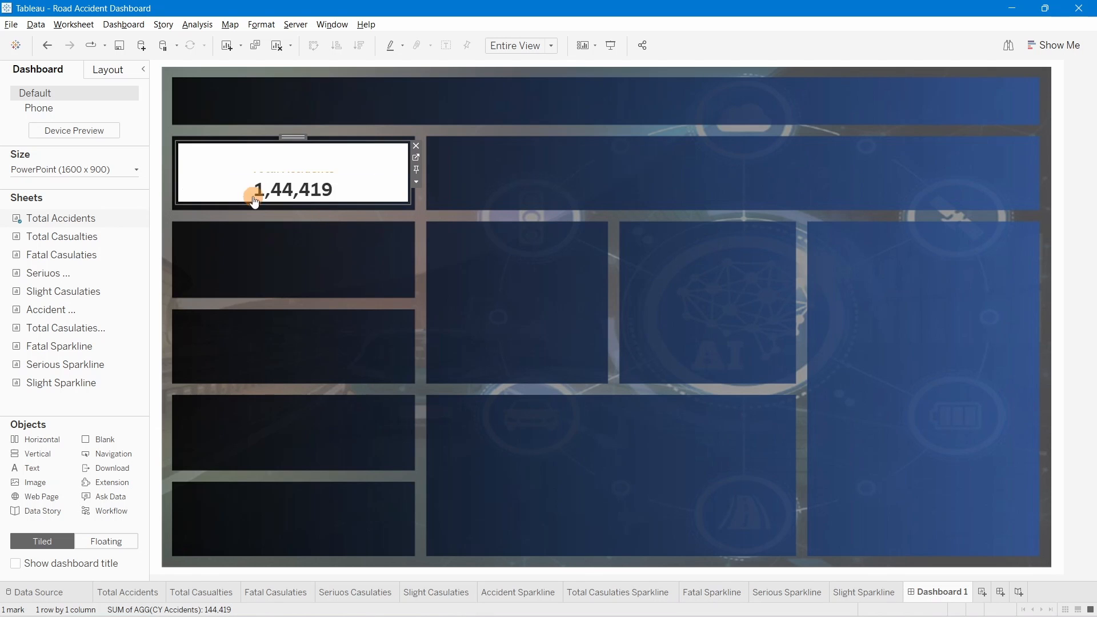
{"action": "left_click", "coordinate": [395, 184]}
{"action": "left_click", "coordinate": [1092, 190]}
{"action": "left_click", "coordinate": [220, 188]}
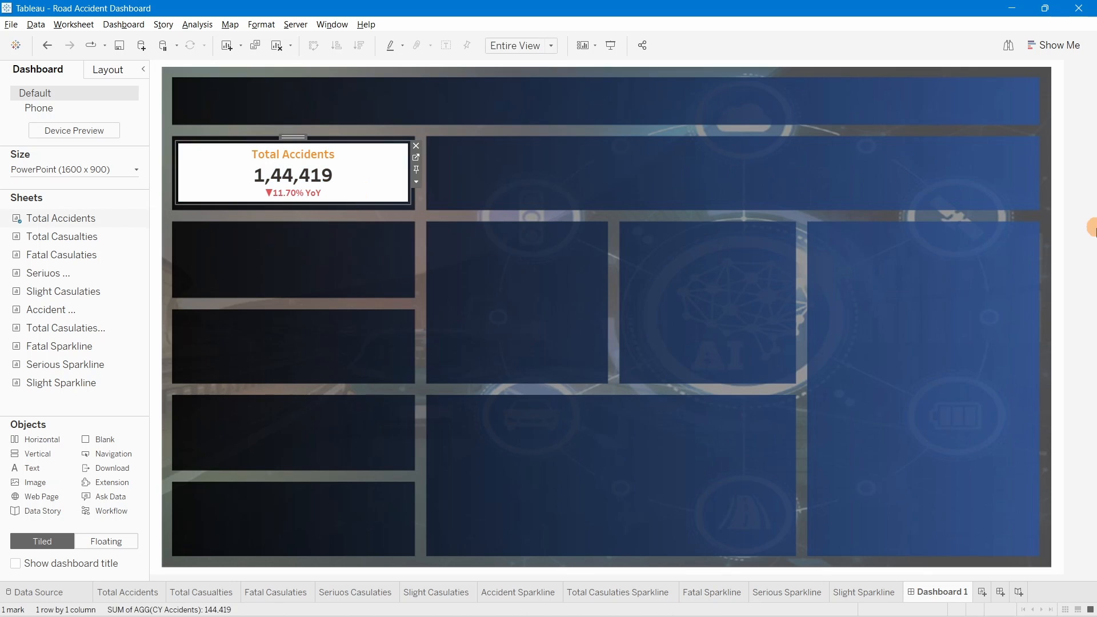
{"action": "left_click", "coordinate": [1080, 228]}
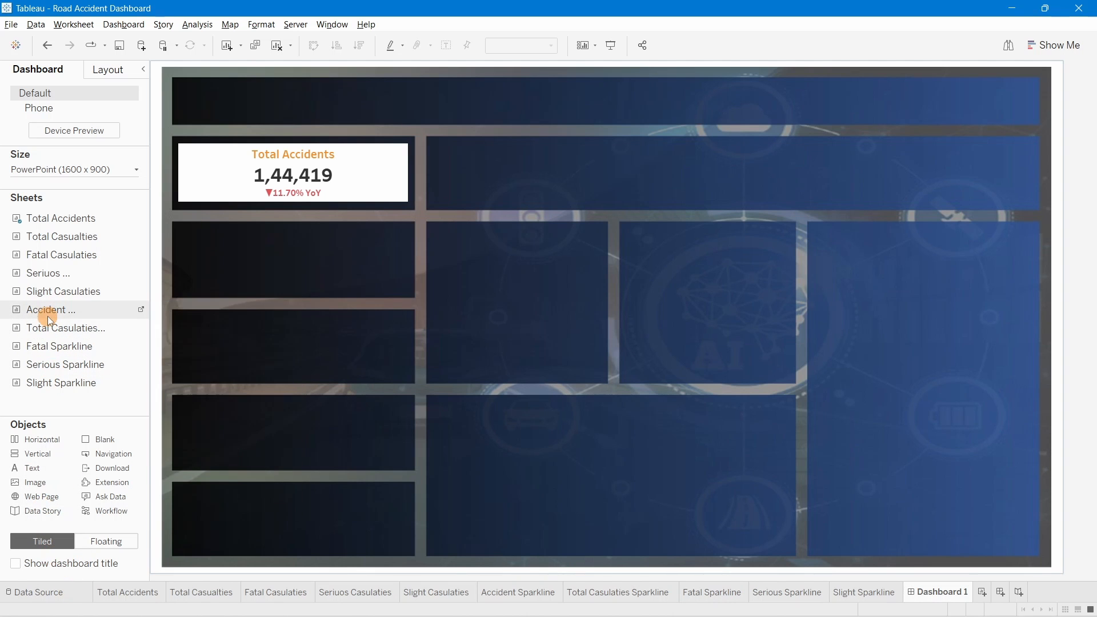
Step: Place the Accident Sparkline sheet inside the same container, to the right of the Total Accidents sheet
{"action": "left_click_drag", "start_coordinate": [81, 305], "coordinate": [254, 182]}
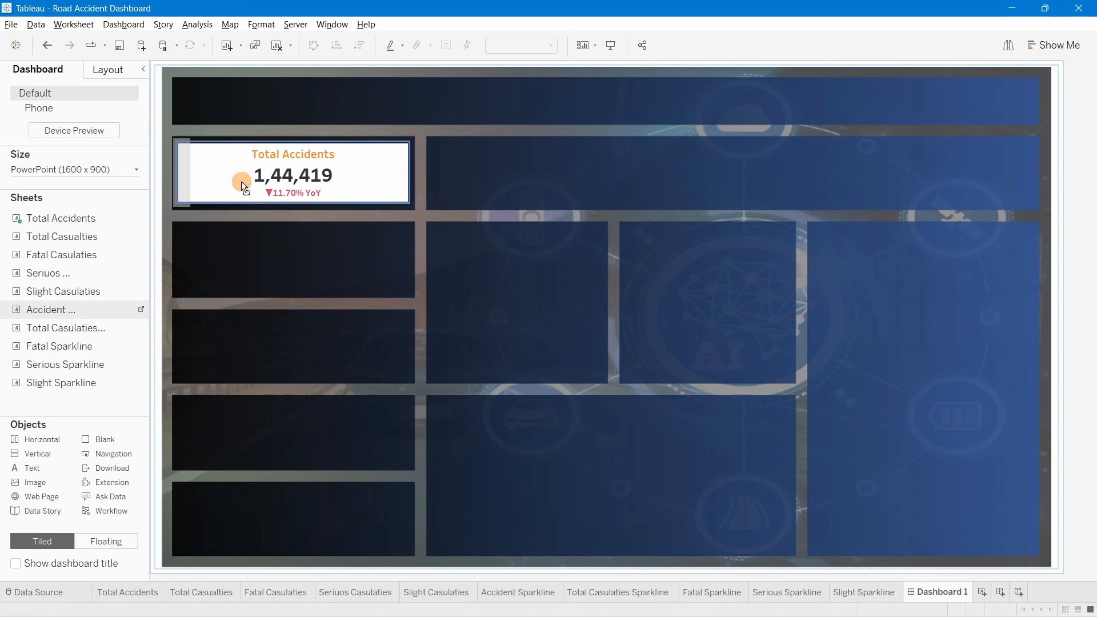
{"action": "left_click_drag", "start_coordinate": [228, 180], "coordinate": [366, 159]}
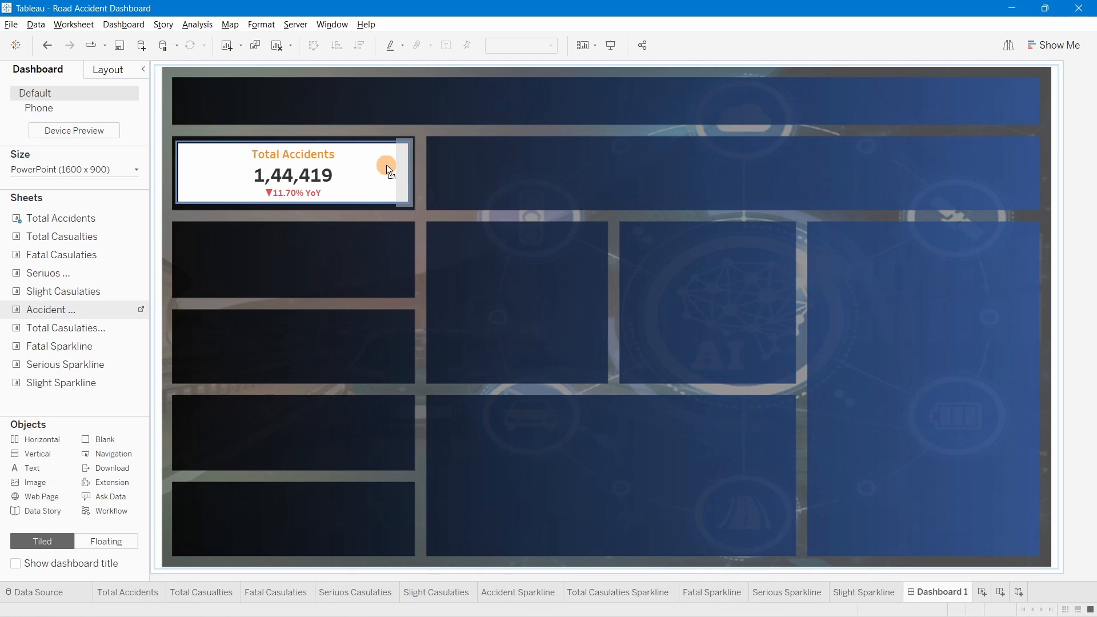
{"action": "left_click_drag", "start_coordinate": [386, 165], "coordinate": [220, 165]}
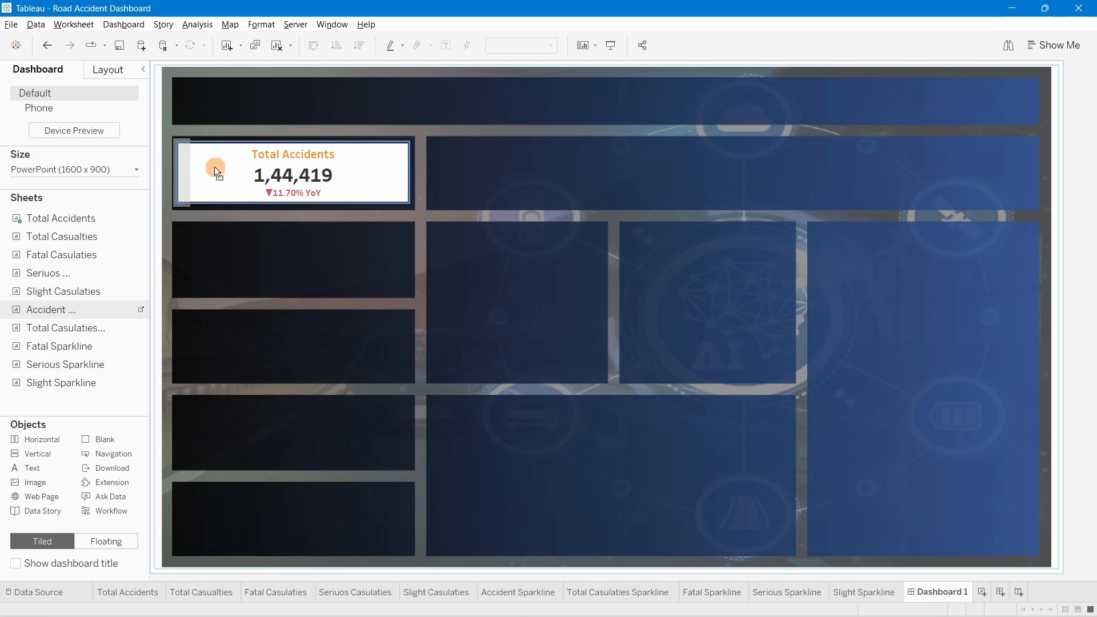
{"action": "left_click_drag", "start_coordinate": [216, 171], "coordinate": [379, 170]}
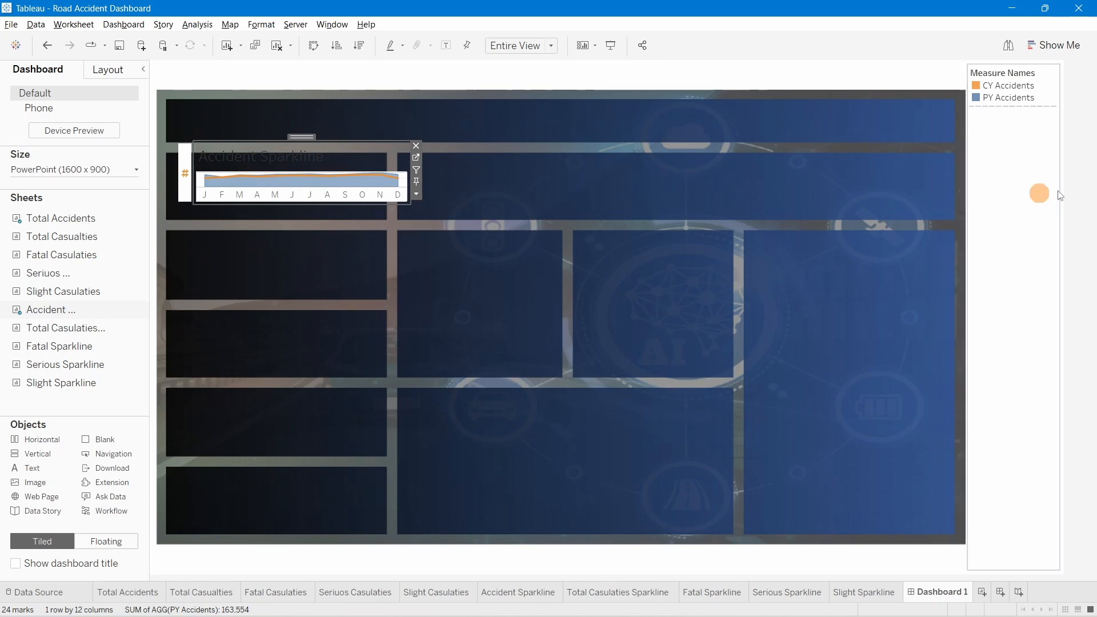
Step: Delete the layout container holding the Measure Names legend, including its contents
{"action": "left_click", "coordinate": [1014, 182]}
{"action": "left_click", "coordinate": [1065, 68]}
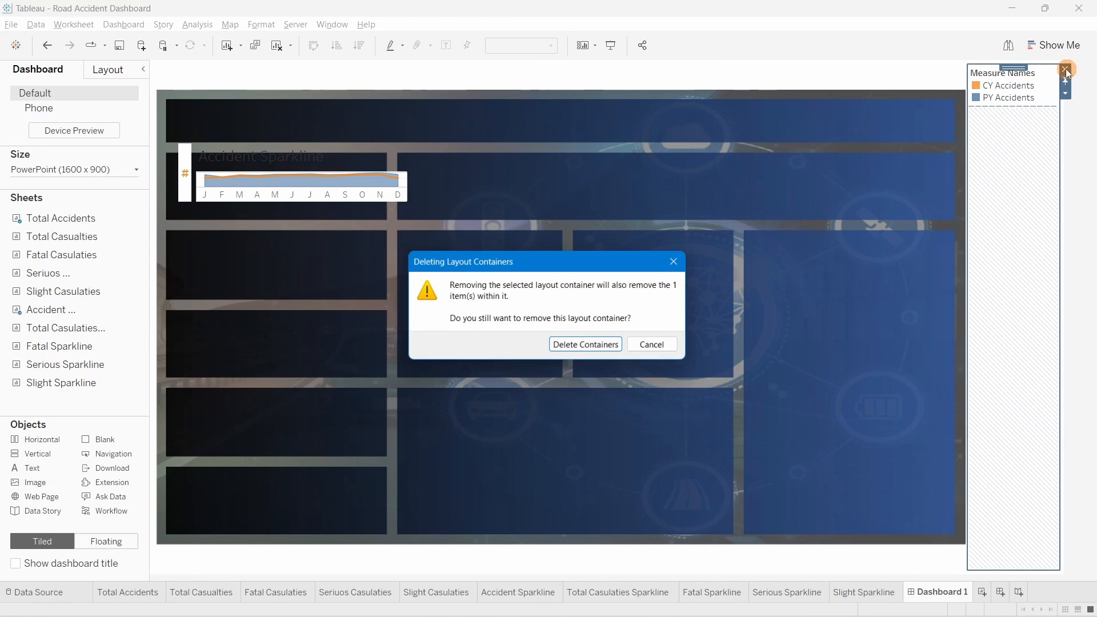
{"action": "left_click", "coordinate": [578, 348]}
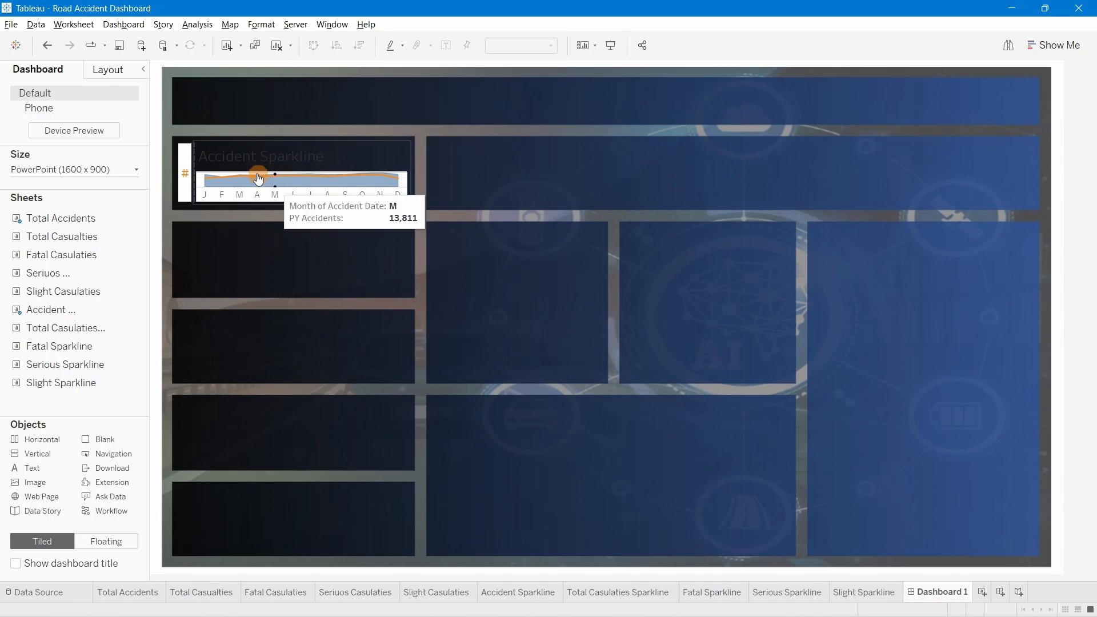
Step: Hide the title of the Accident Sparkline sheet on the dashboard
{"action": "left_click", "coordinate": [207, 155]}
{"action": "right_click", "coordinate": [235, 157]}
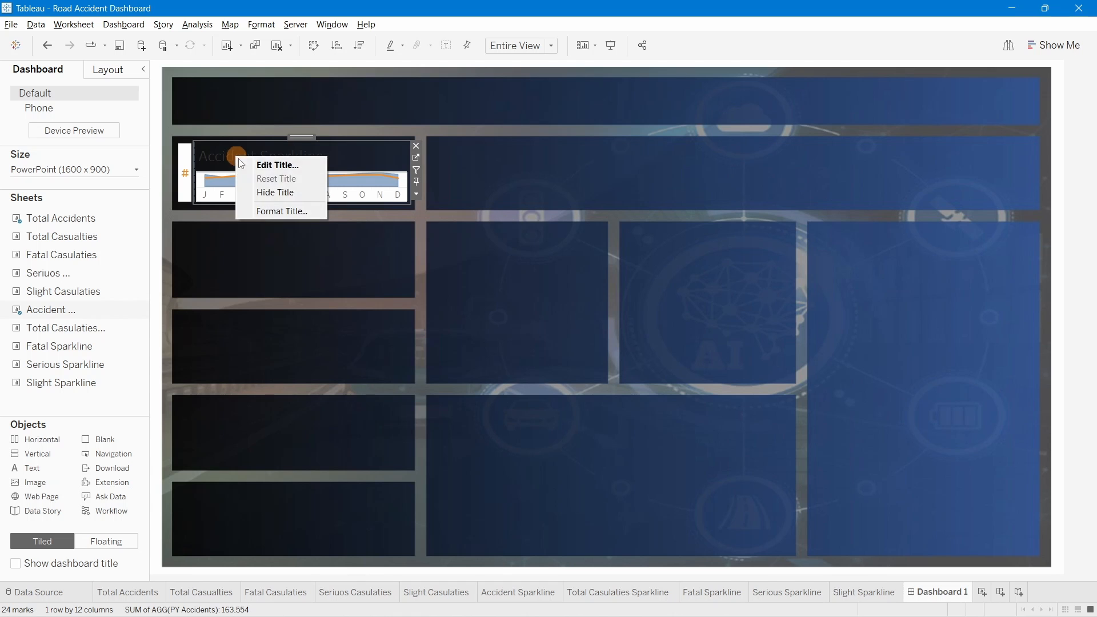
{"action": "left_click", "coordinate": [271, 195]}
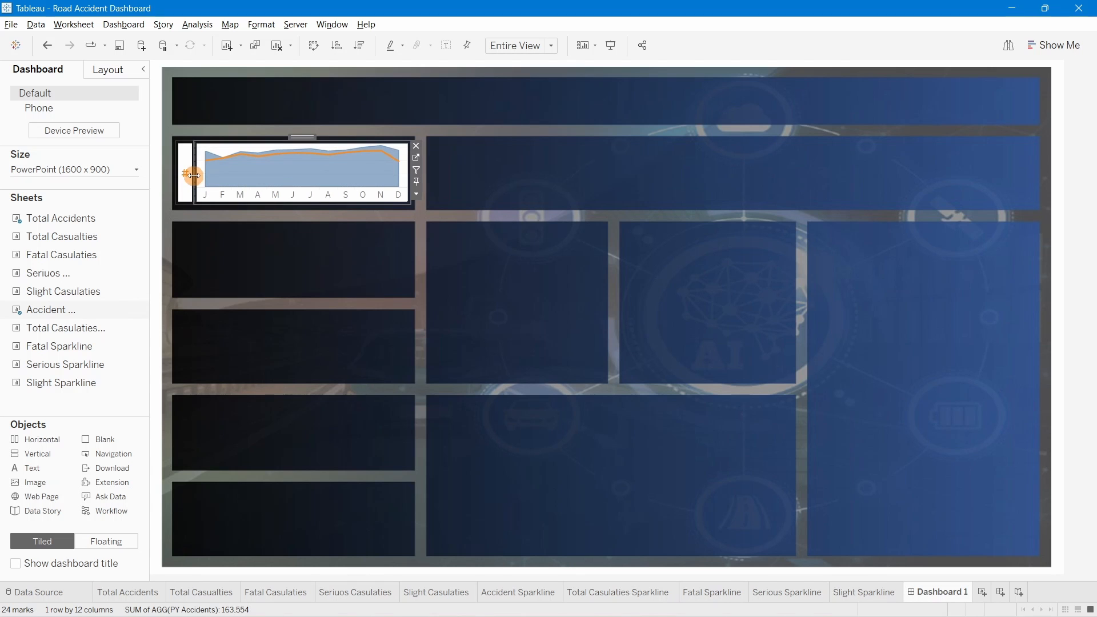
Step: Widen the Total Accidents sheet by shifting its border with the Accident Sparkline sheet
{"action": "left_click_drag", "start_coordinate": [192, 174], "coordinate": [255, 177]}
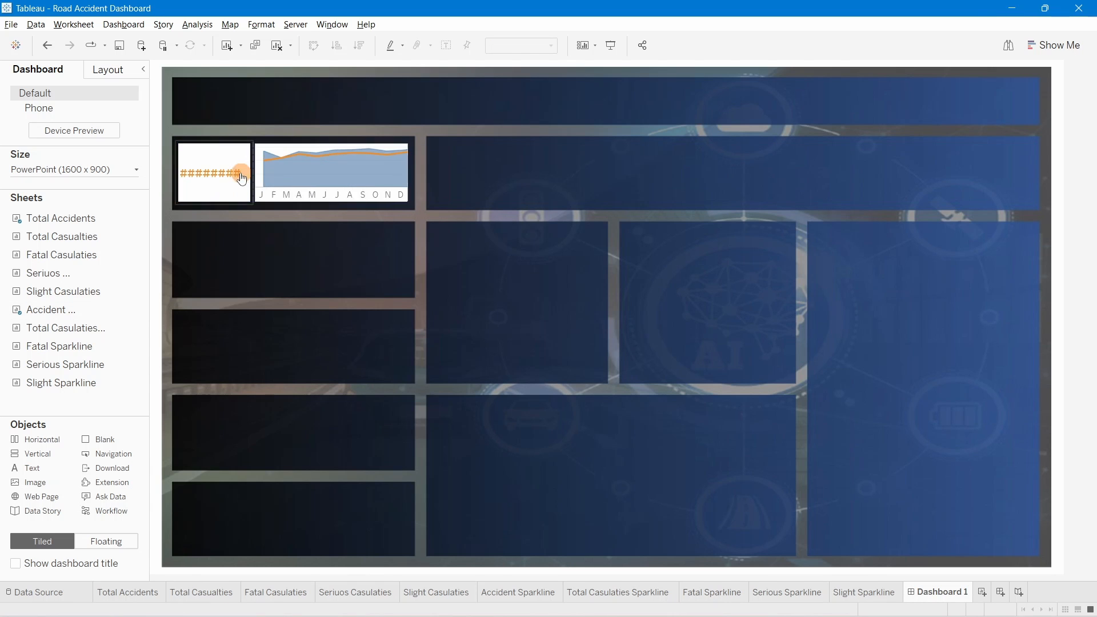
{"action": "left_click", "coordinate": [252, 175]}
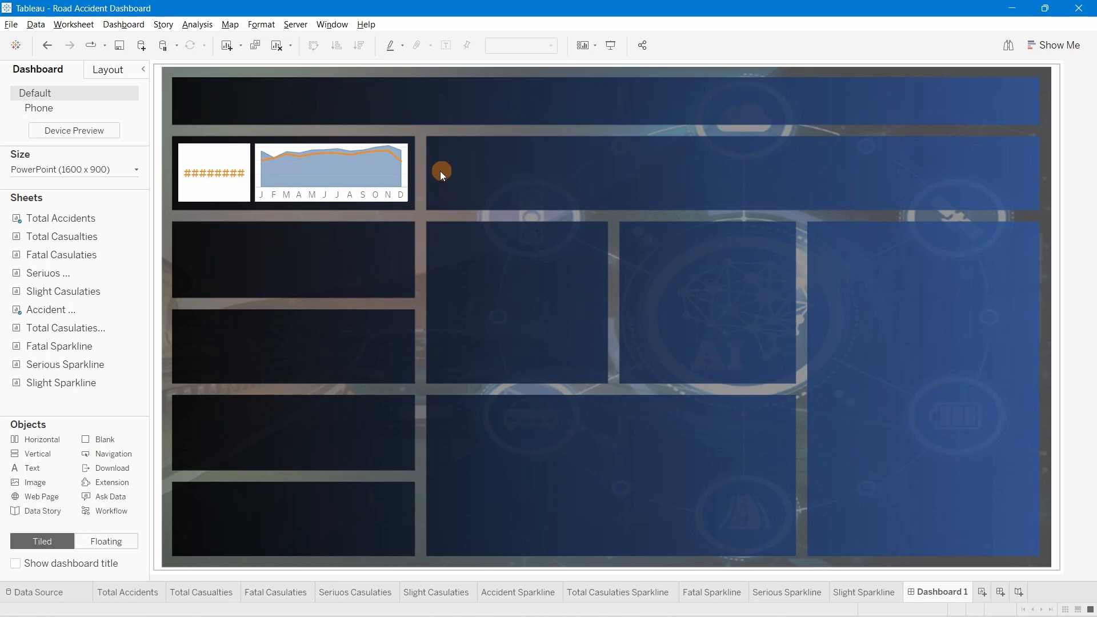
{"action": "left_click", "coordinate": [406, 189]}
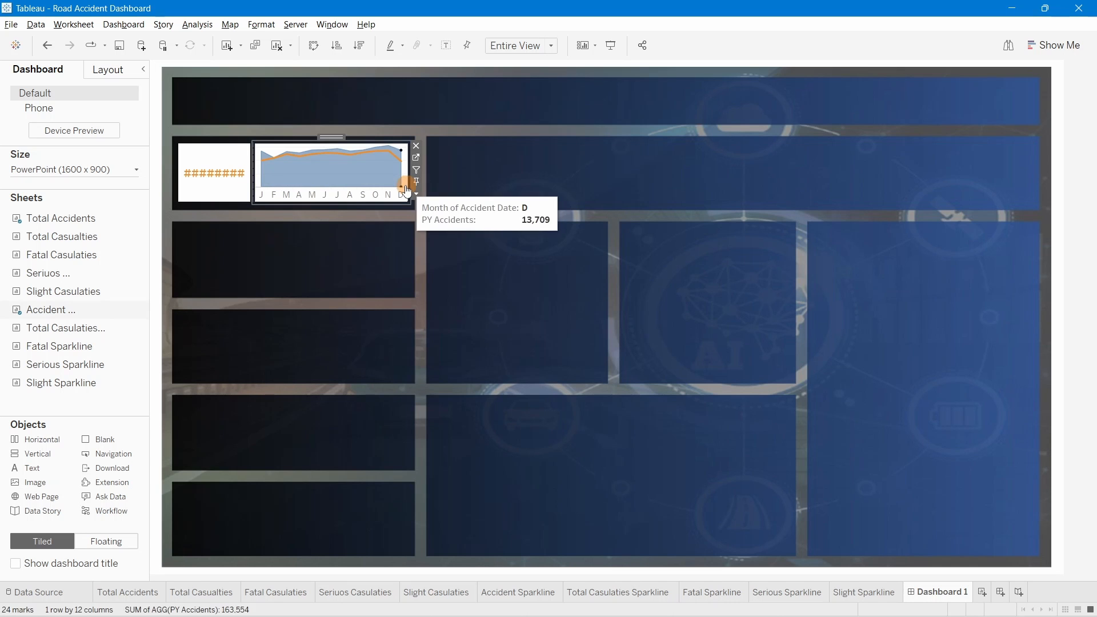
{"action": "double_click", "coordinate": [329, 139]}
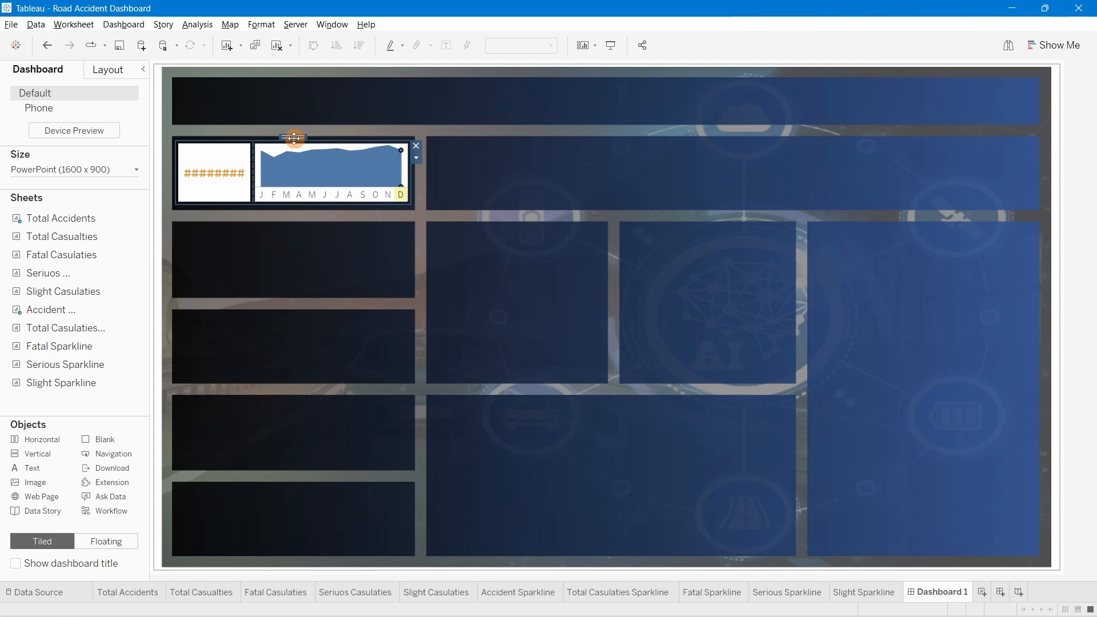
{"action": "left_click", "coordinate": [417, 158]}
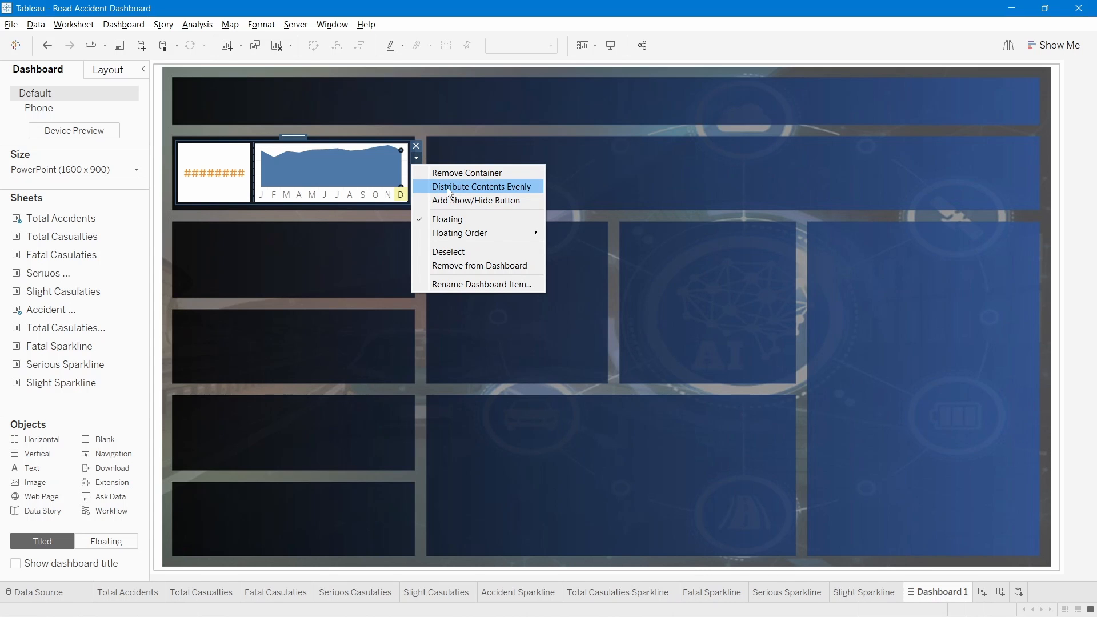
{"action": "left_click", "coordinate": [299, 250]}
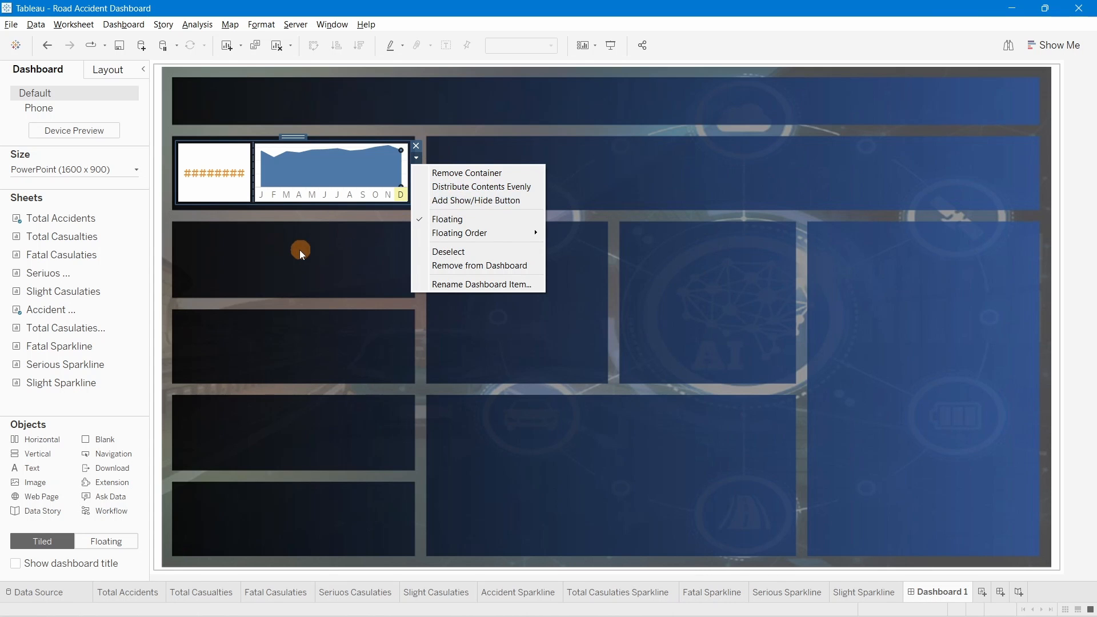
{"action": "left_click", "coordinate": [200, 214]}
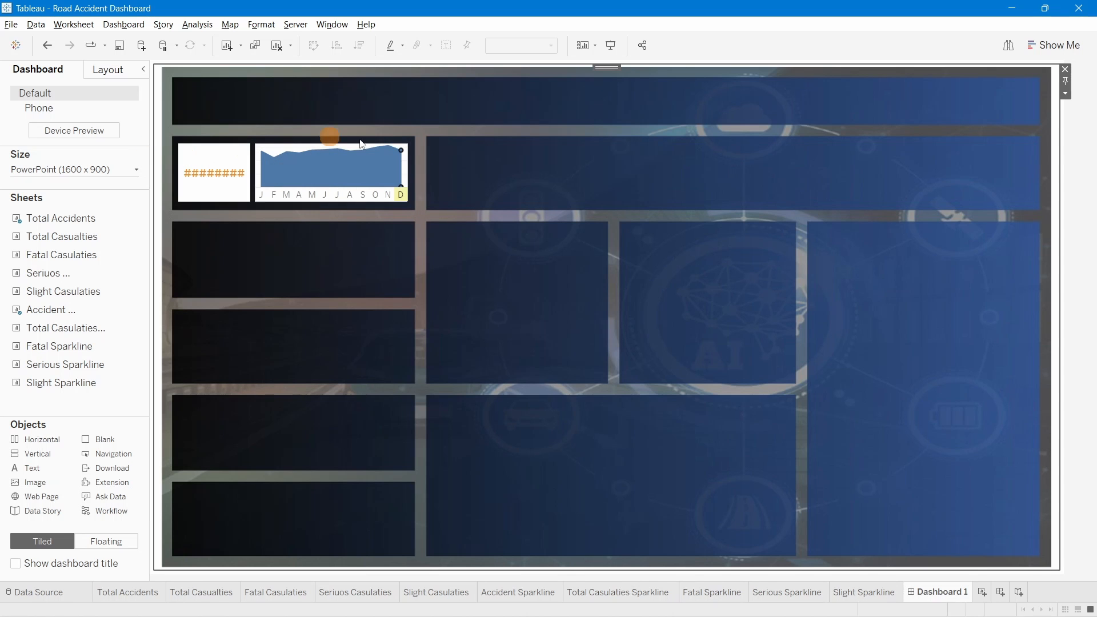
Step: Select the horizontal container holding Total Accidents and its sparkline, and distribute its contents evenly
{"action": "left_click", "coordinate": [195, 163]}
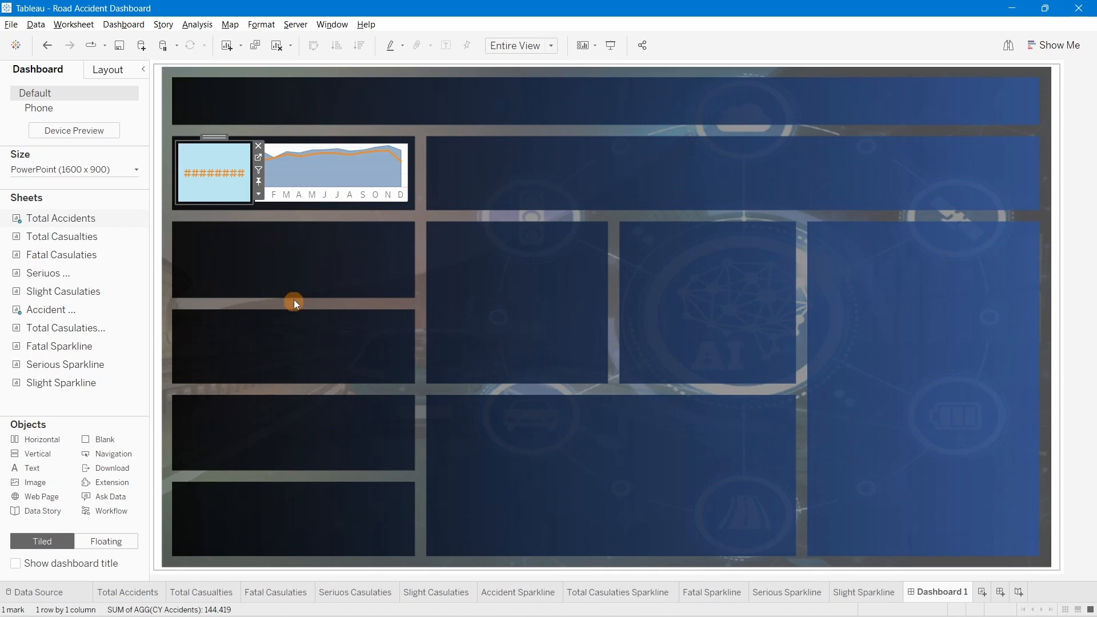
{"action": "left_click", "coordinate": [259, 194]}
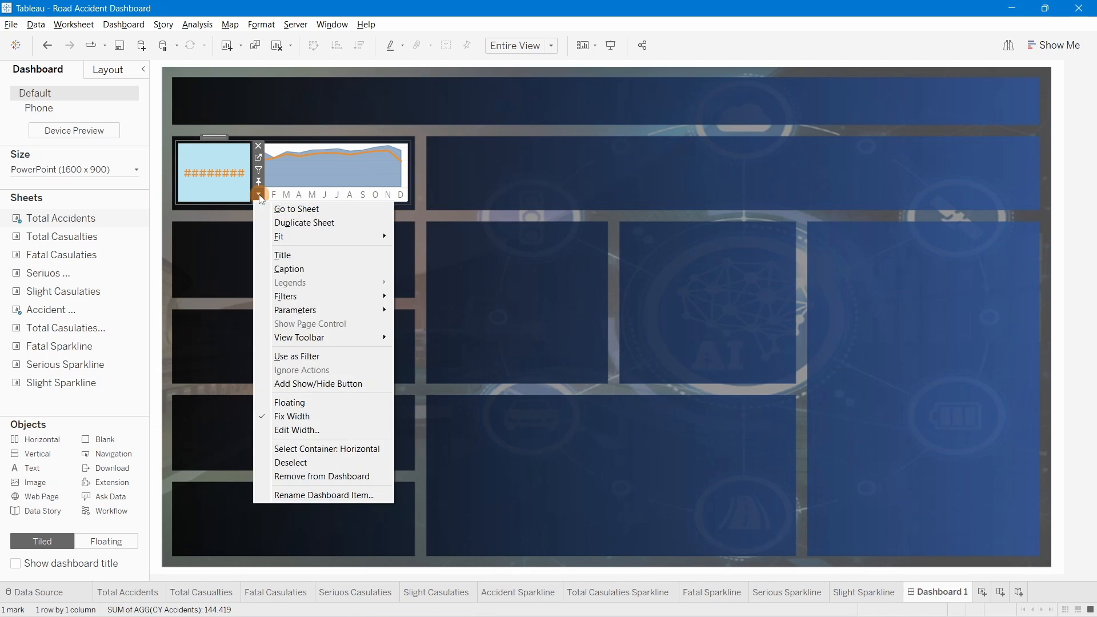
{"action": "left_click", "coordinate": [325, 449]}
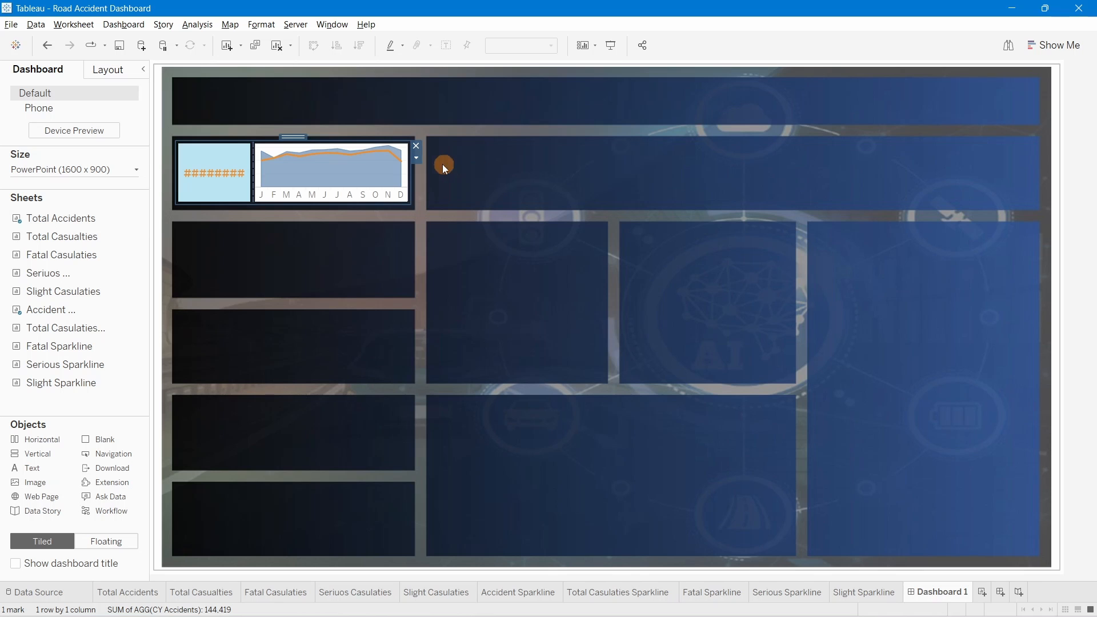
{"action": "left_click", "coordinate": [420, 163]}
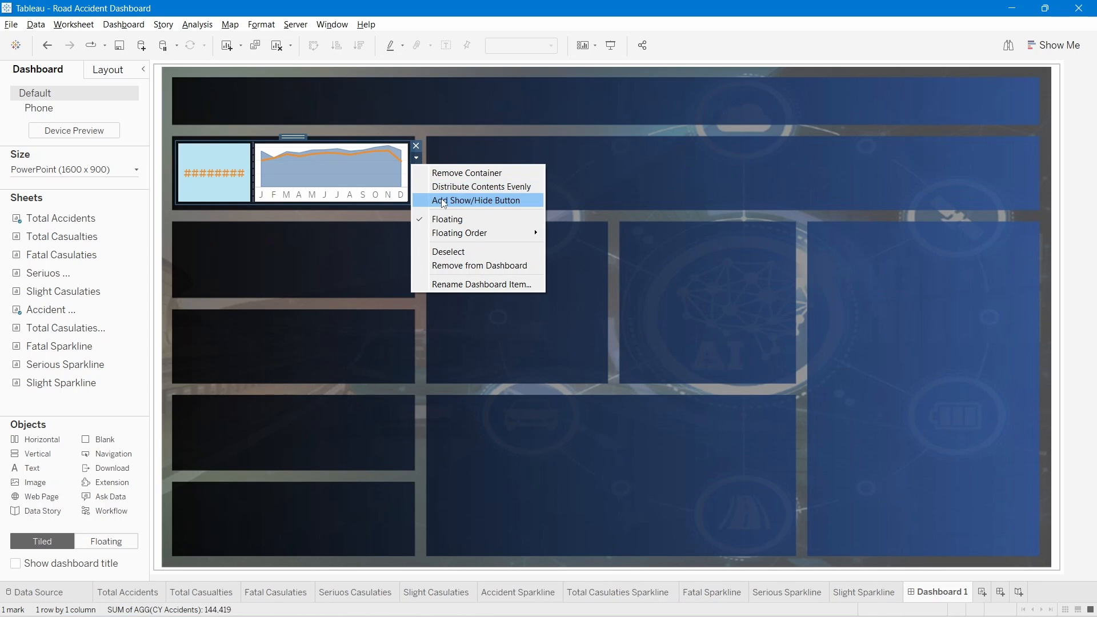
{"action": "left_click", "coordinate": [483, 187]}
{"action": "left_click", "coordinate": [1093, 166]}
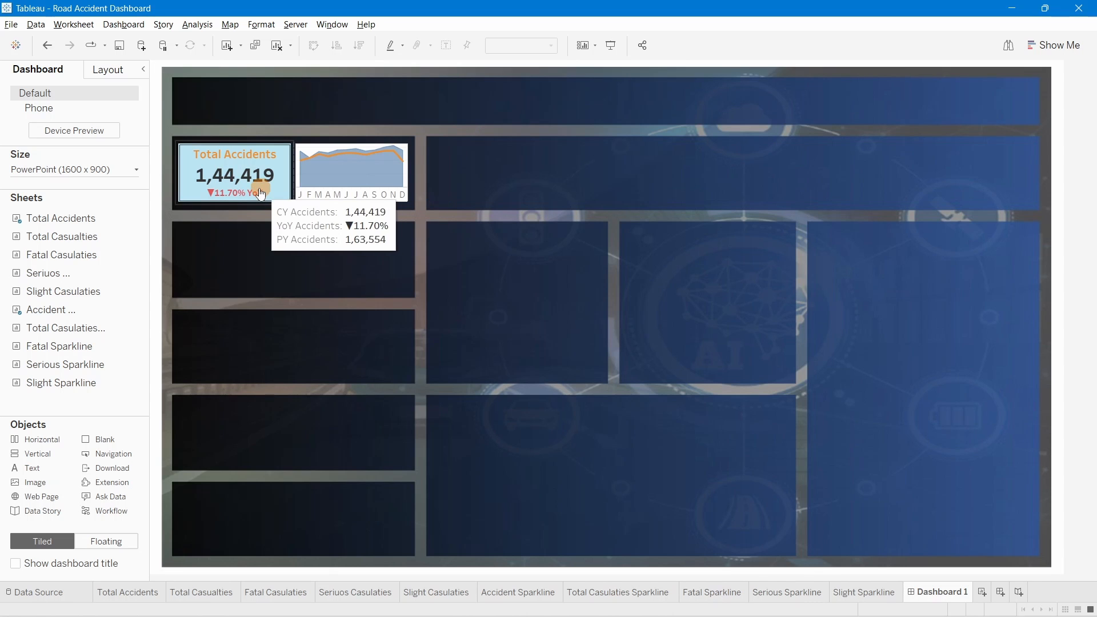
Step: Set the worksheet shading of the Total Accidents sheet to None so its background is transparent
{"action": "right_click", "coordinate": [190, 193]}
{"action": "left_click", "coordinate": [224, 260]}
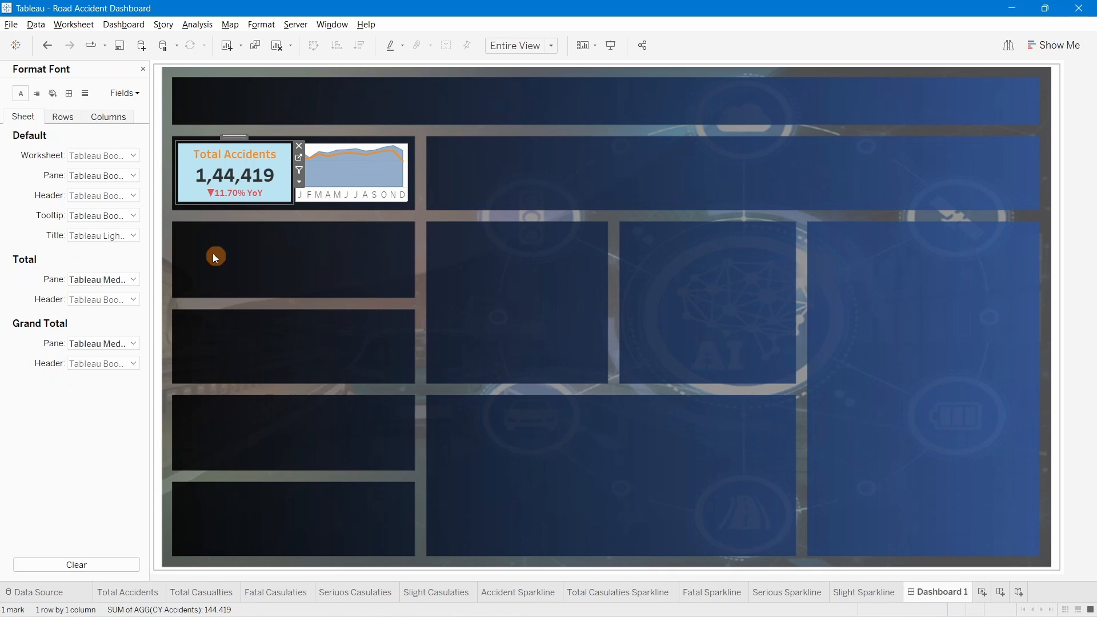
{"action": "left_click", "coordinate": [56, 95]}
{"action": "left_click", "coordinate": [81, 153]}
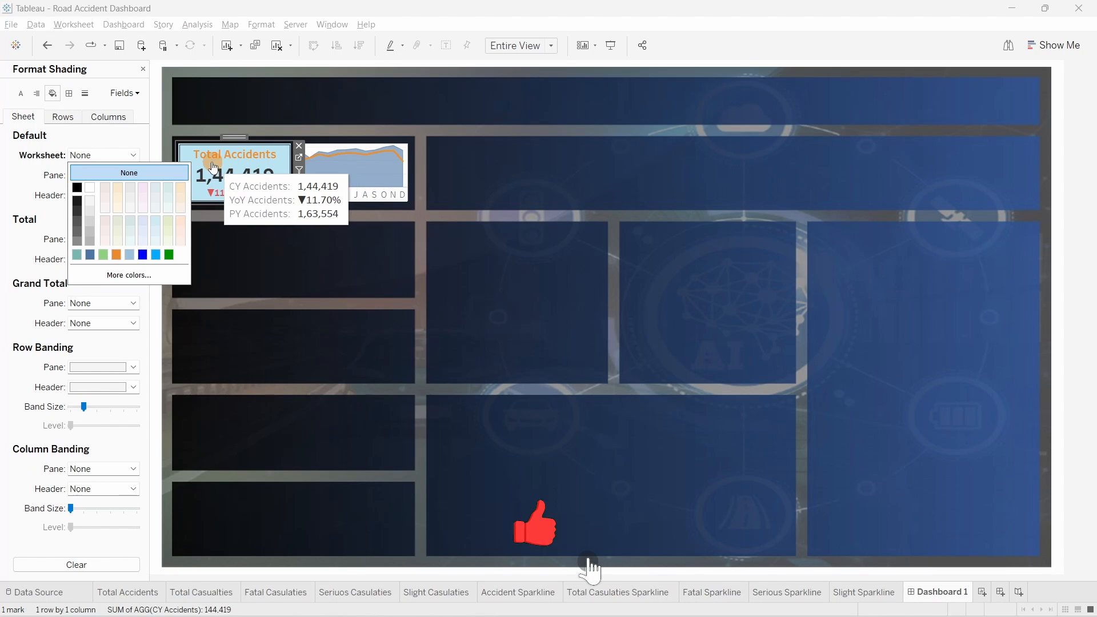
Step: Set the worksheet shading of the Accident Sparkline sheet to None and deselect the sheet
{"action": "left_click", "coordinate": [313, 144]}
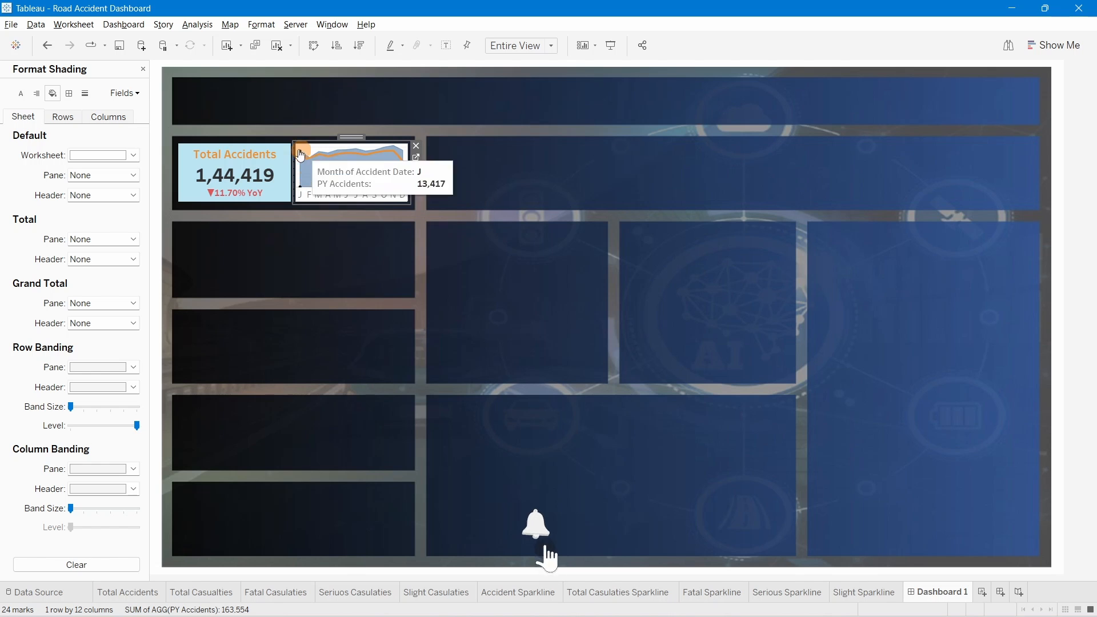
{"action": "left_click", "coordinate": [87, 153]}
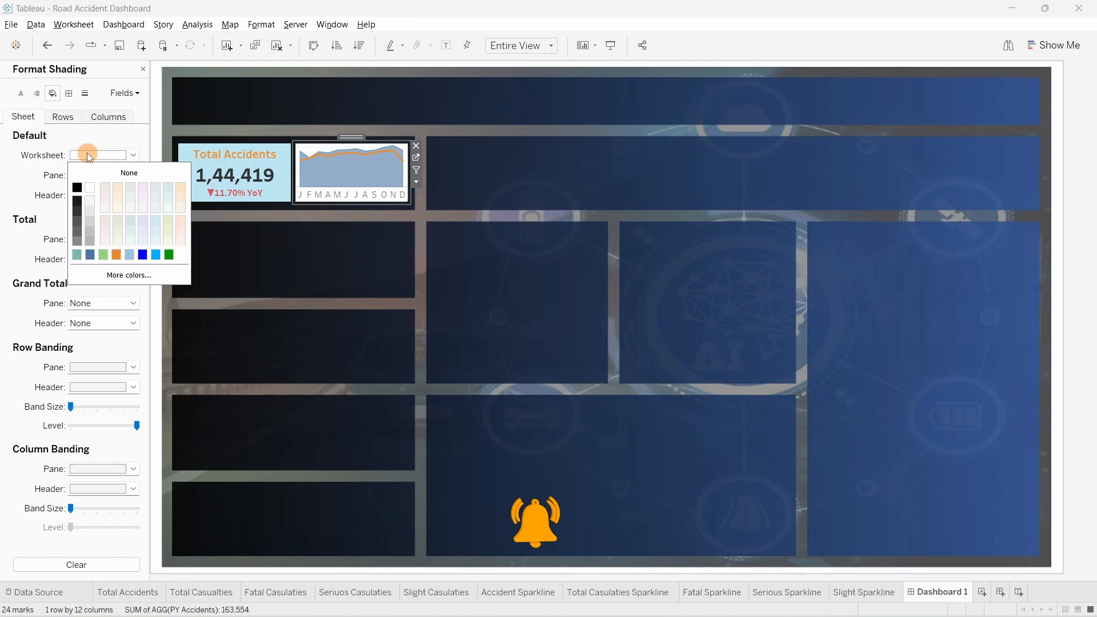
{"action": "left_click", "coordinate": [109, 172]}
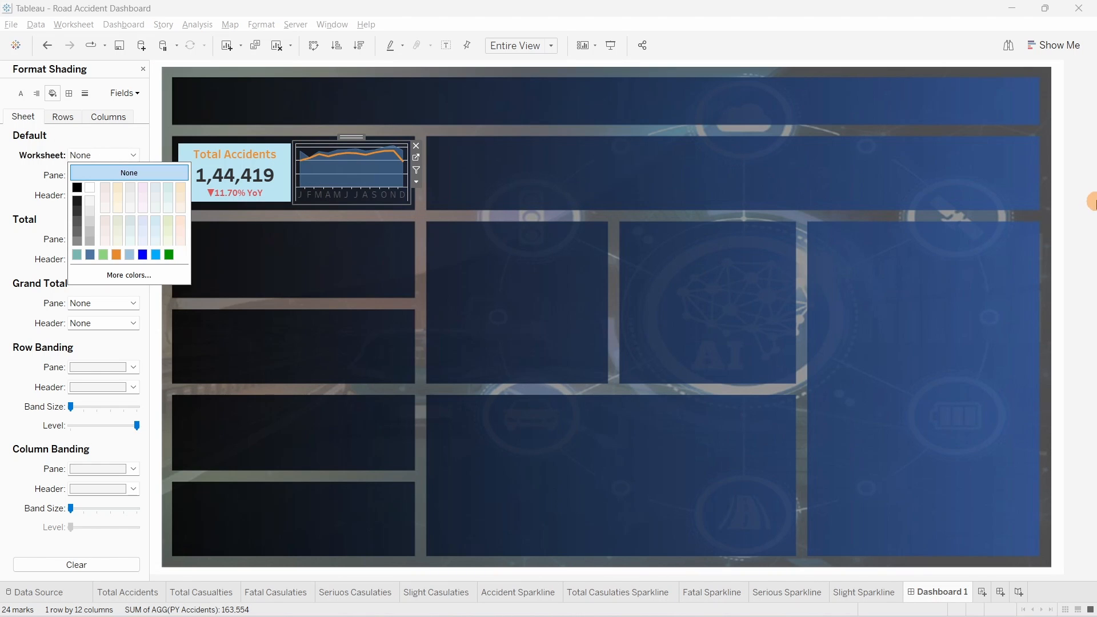
{"action": "left_click", "coordinate": [1093, 202]}
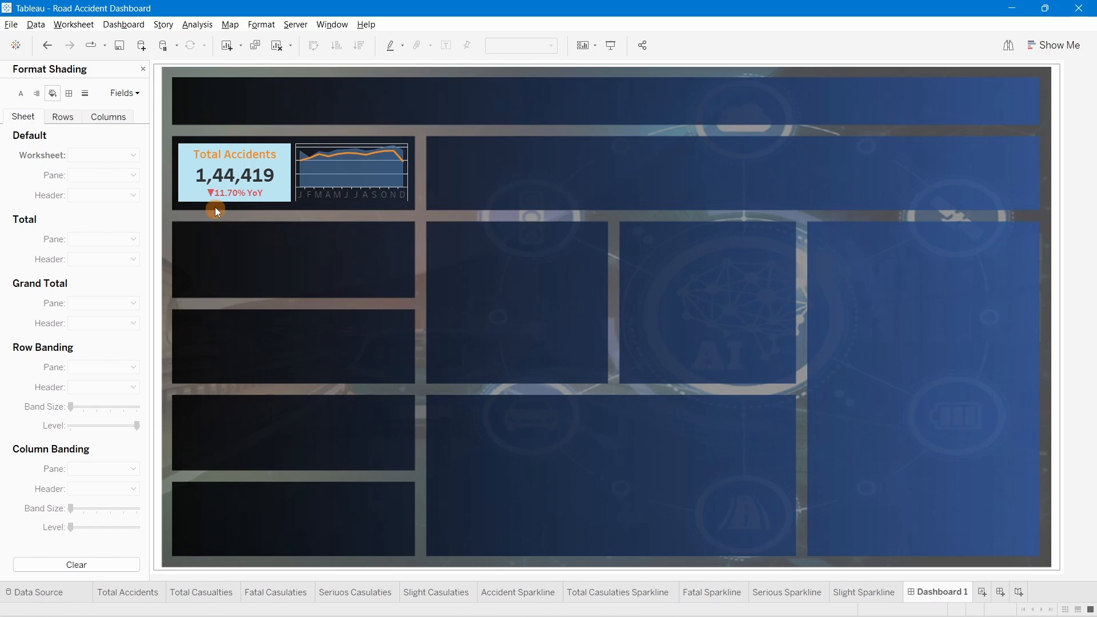
Step: Set the pane borders of both the row divider and the column divider to None on the Accident Sparkline sheet
{"action": "left_click", "coordinate": [328, 161]}
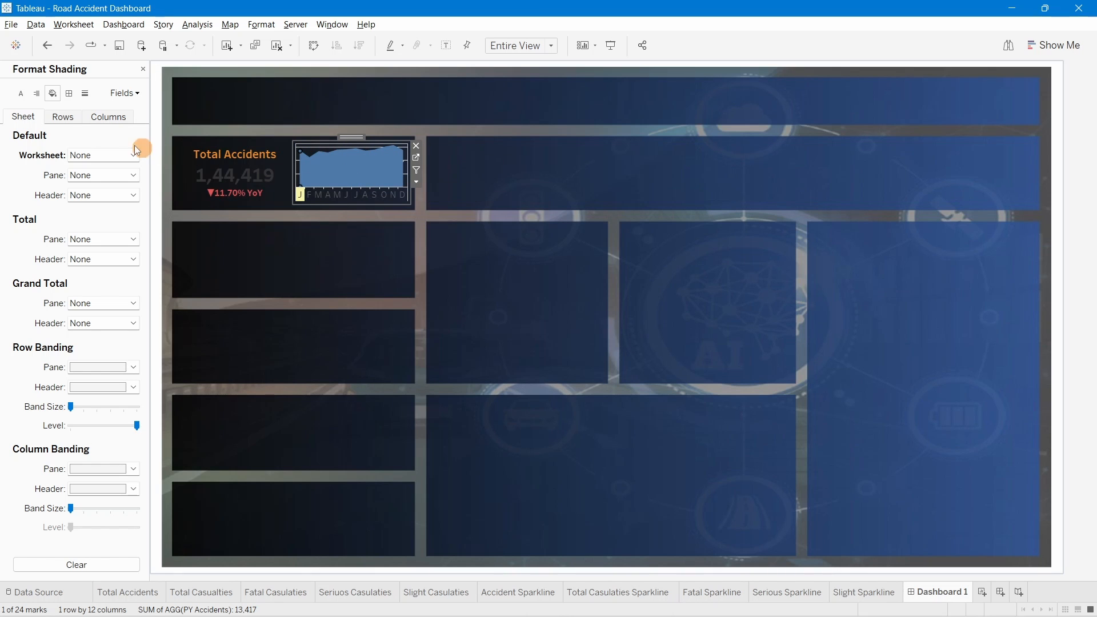
{"action": "left_click", "coordinate": [73, 98]}
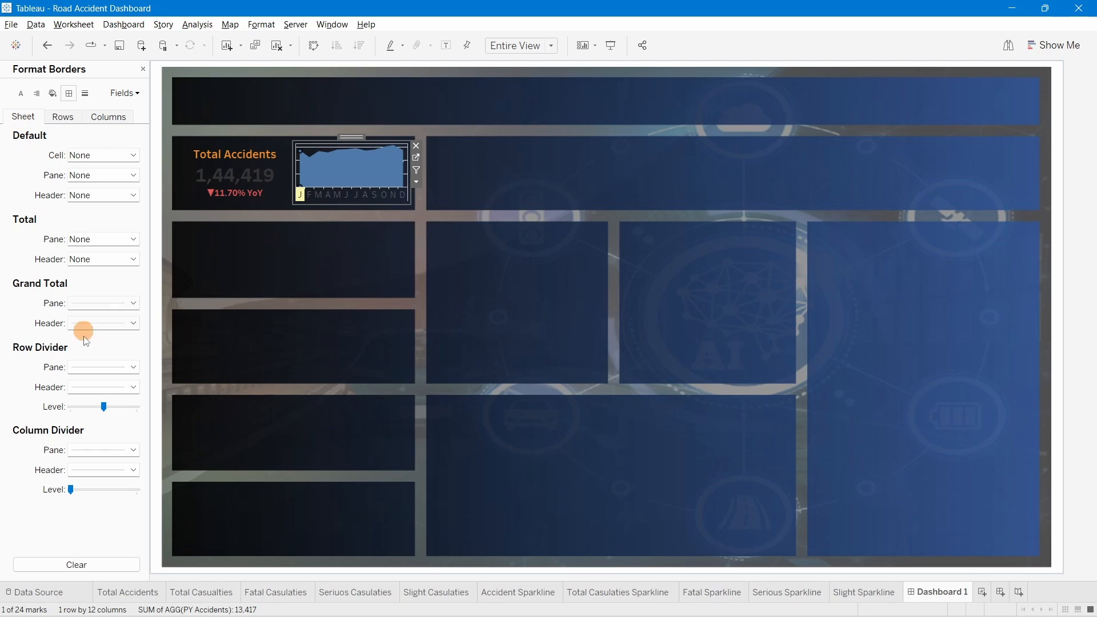
{"action": "left_click", "coordinate": [93, 371]}
{"action": "left_click", "coordinate": [108, 381]}
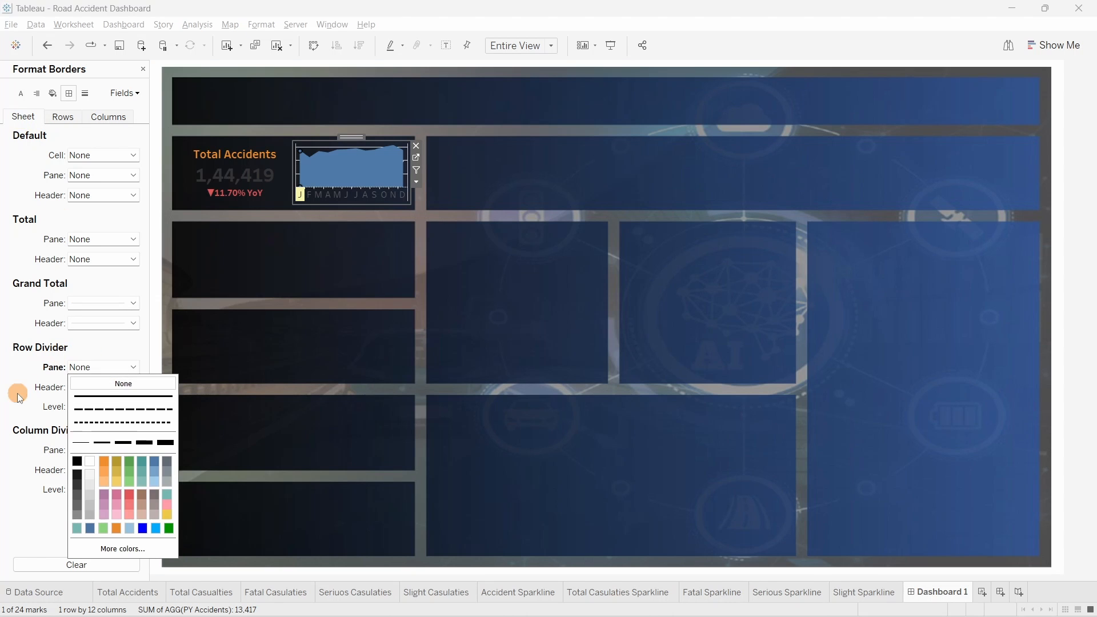
{"action": "left_click", "coordinate": [105, 450]}
{"action": "left_click", "coordinate": [122, 266]}
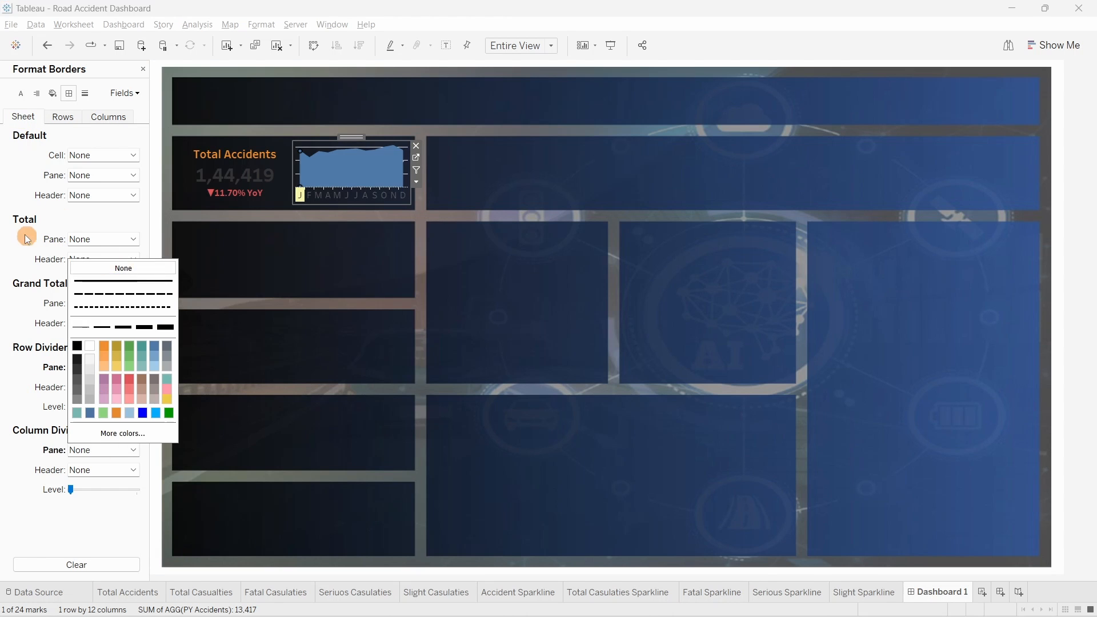
{"action": "left_click", "coordinate": [26, 234]}
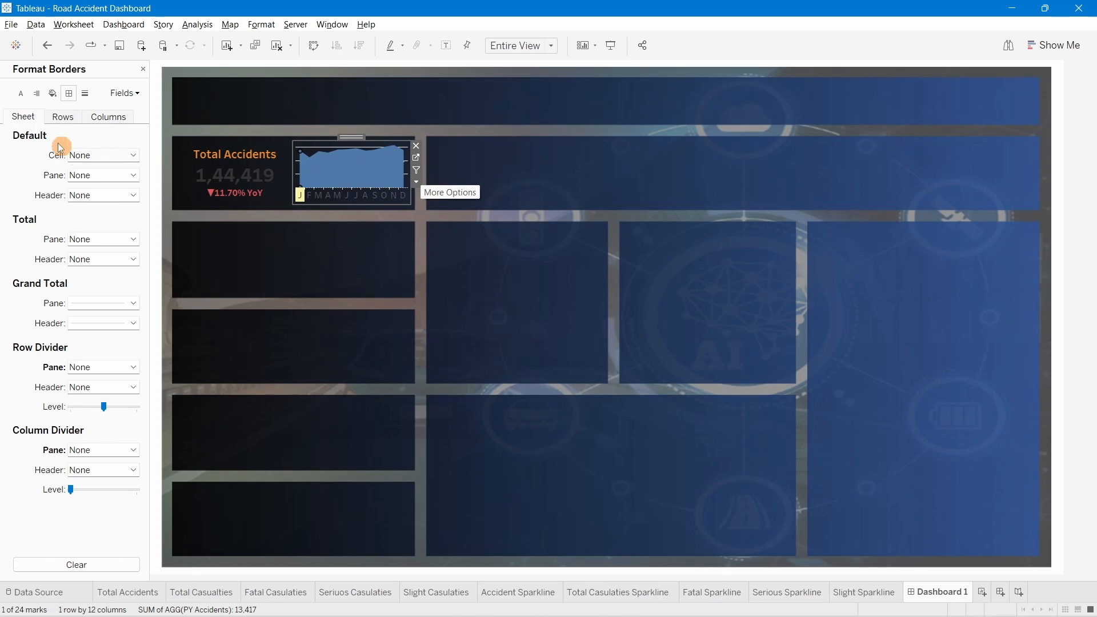
Step: Set the sheet-level zero lines and axis ticks of the Accident Sparkline to None
{"action": "left_click", "coordinate": [84, 95]}
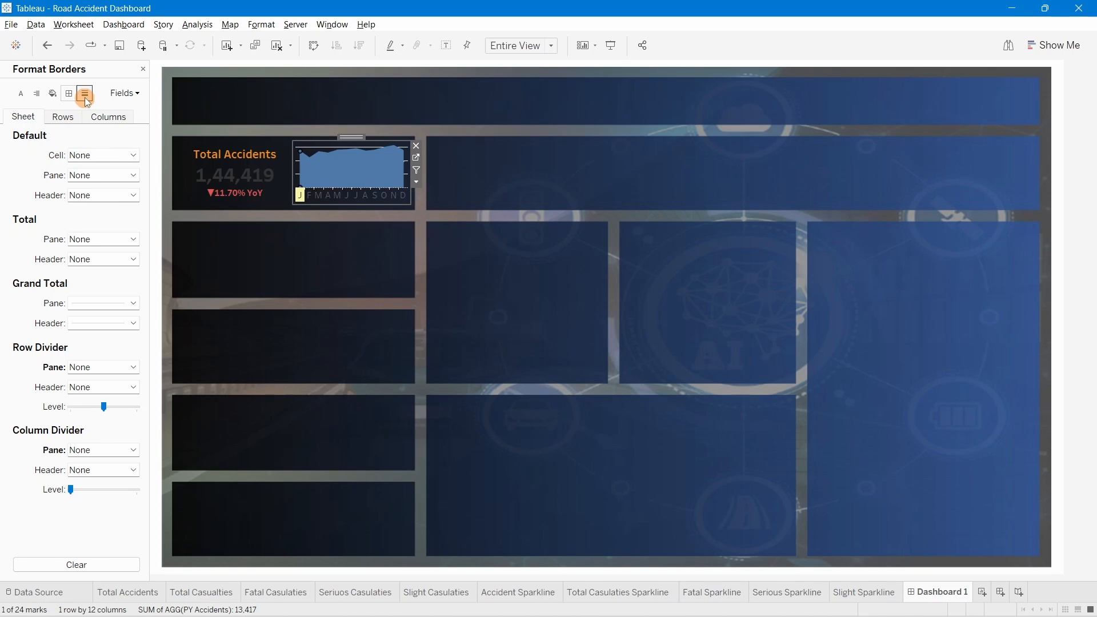
{"action": "left_click", "coordinate": [90, 173]}
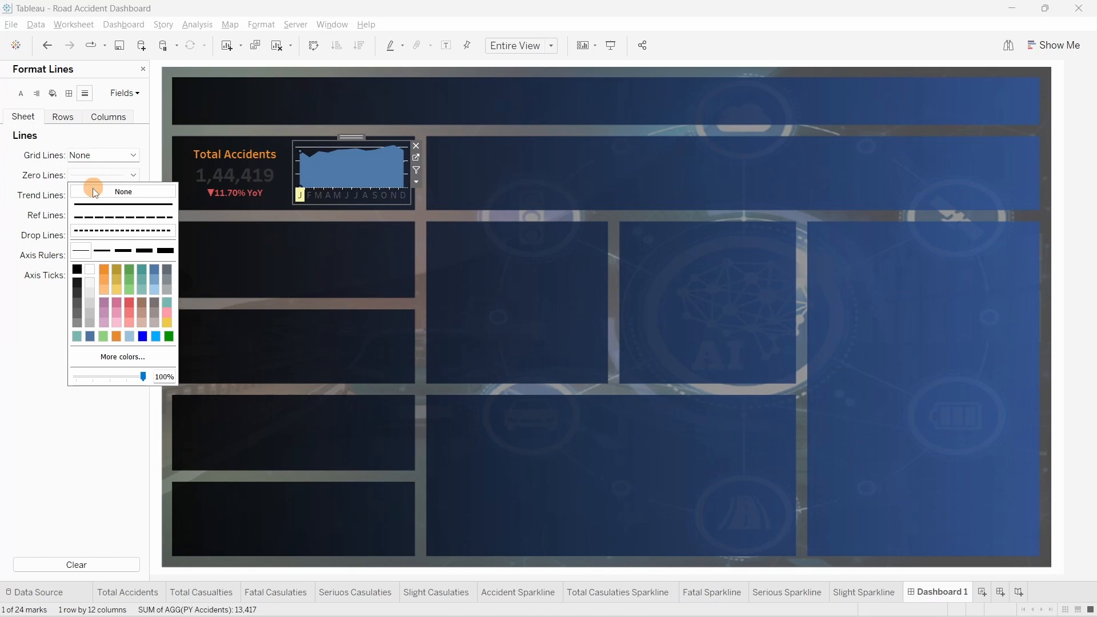
{"action": "left_click", "coordinate": [93, 188]}
{"action": "left_click", "coordinate": [1, 242]}
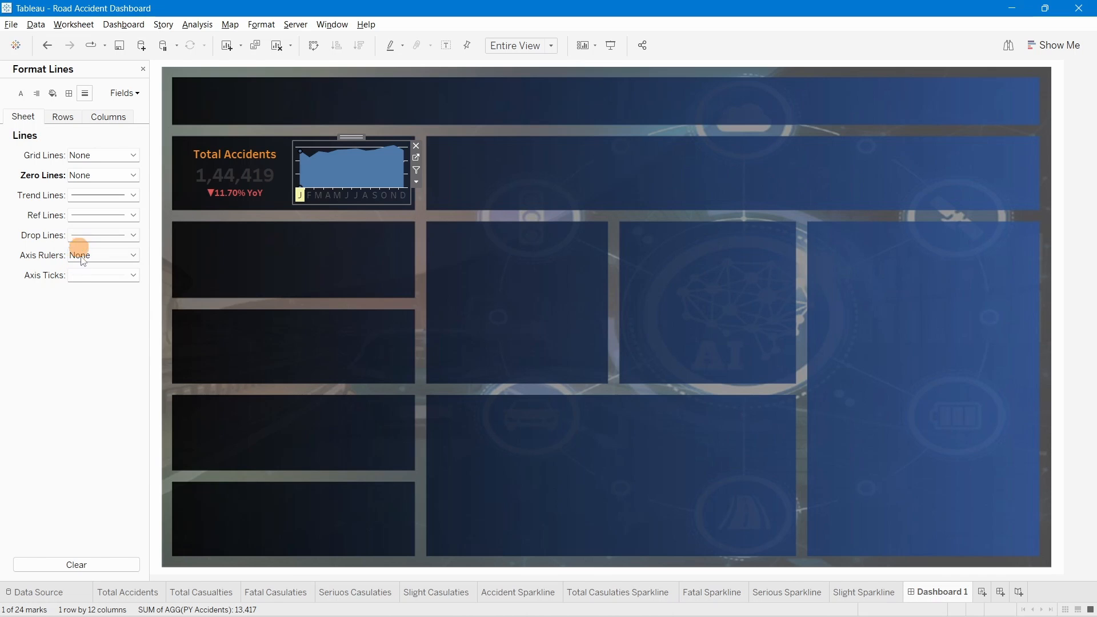
{"action": "left_click", "coordinate": [90, 277]}
{"action": "left_click", "coordinate": [98, 289]}
{"action": "left_click", "coordinate": [40, 203]}
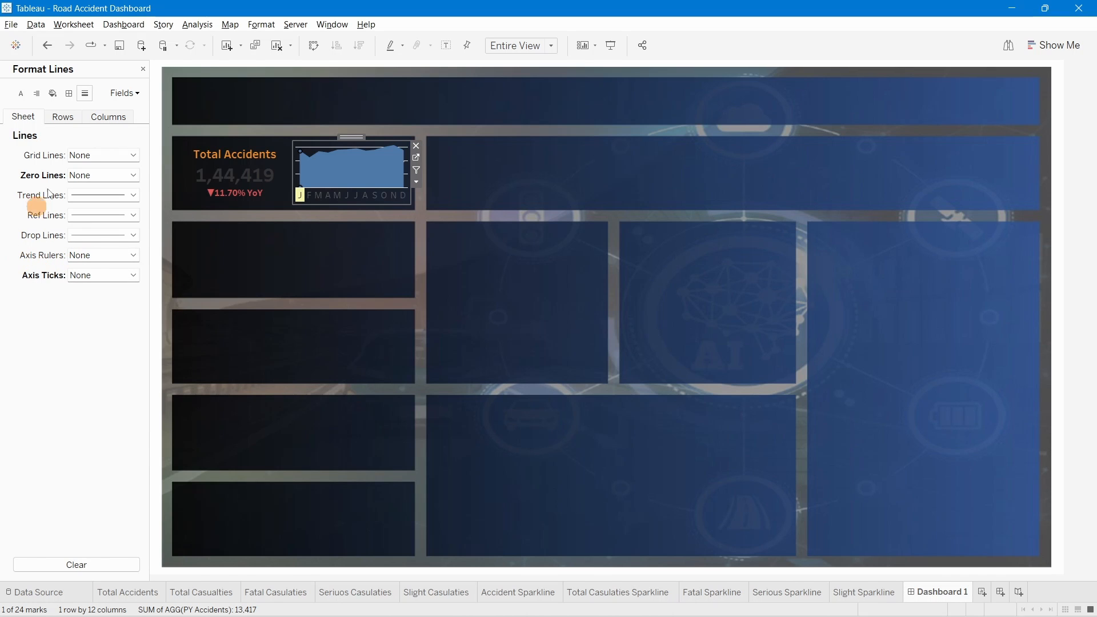
Step: Set the row grid lines of the Accident Sparkline to None, clear the mark selection and close the formatting pane
{"action": "left_click", "coordinate": [64, 117]}
{"action": "left_click", "coordinate": [85, 152]}
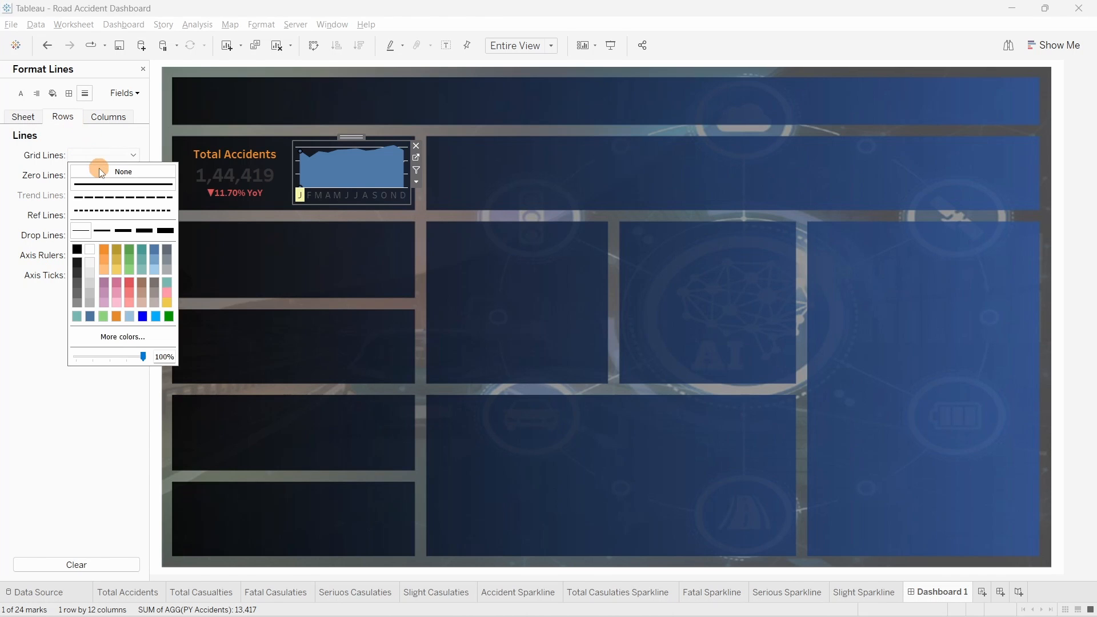
{"action": "left_click", "coordinate": [100, 170]}
{"action": "left_click", "coordinate": [46, 405]}
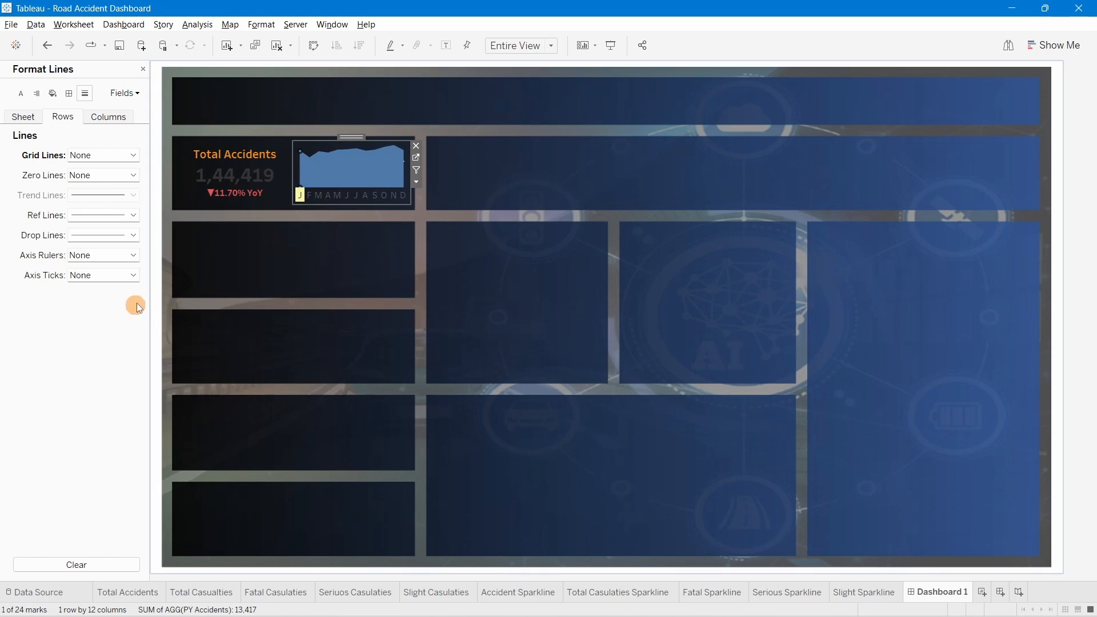
{"action": "left_click", "coordinate": [308, 197]}
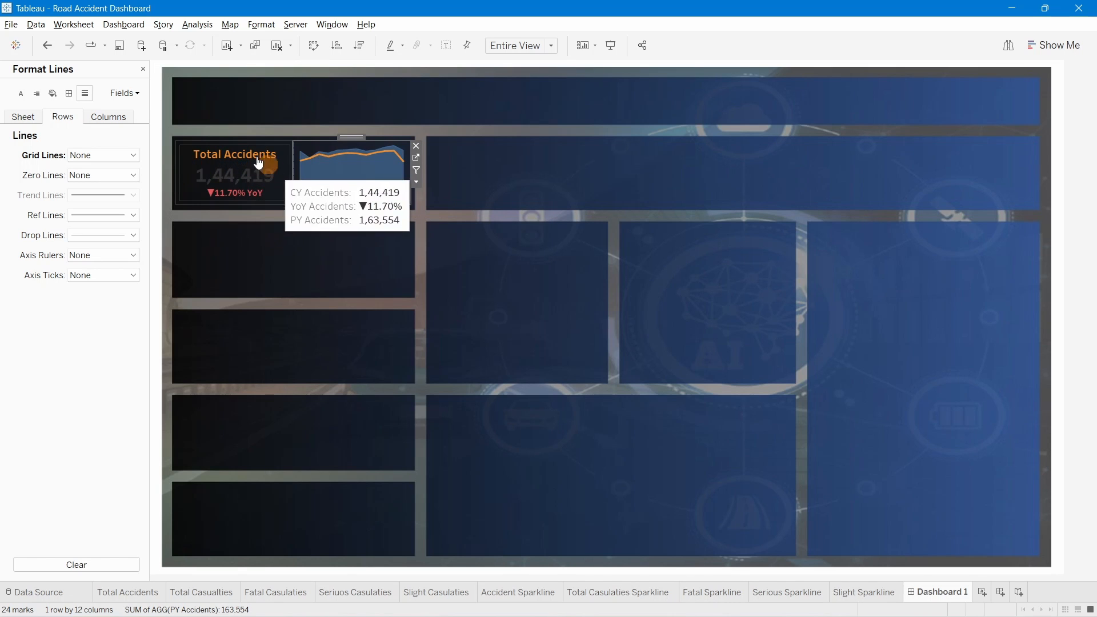
{"action": "left_click", "coordinate": [143, 69]}
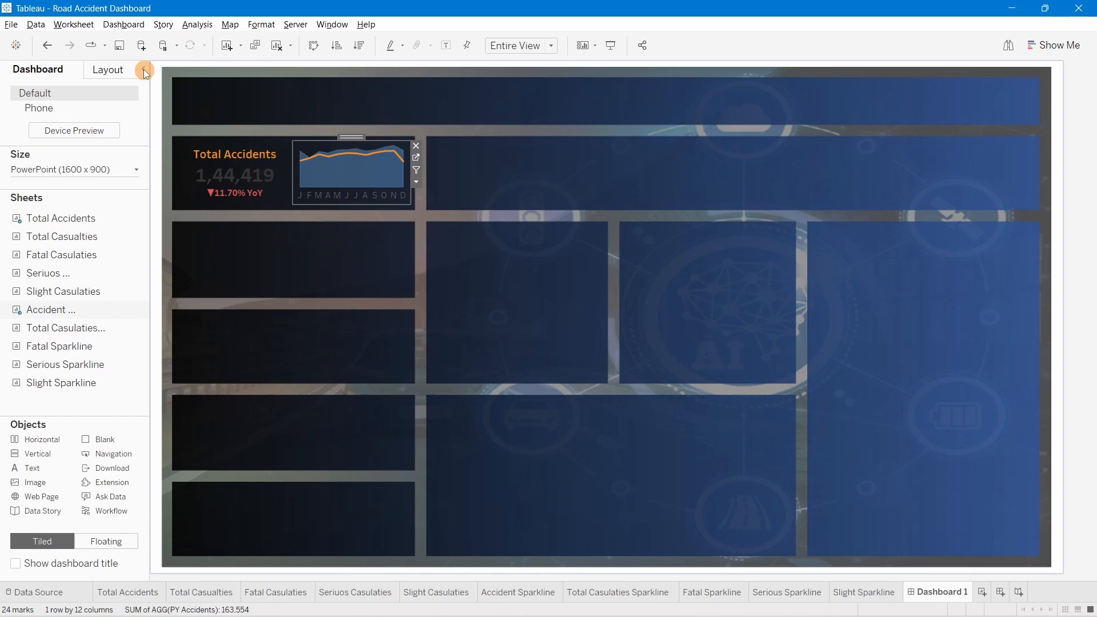
Step: Open the Total Accidents sheet and recolour the <AGG(CY Accidents)> value in its text label white
{"action": "left_click", "coordinate": [178, 143]}
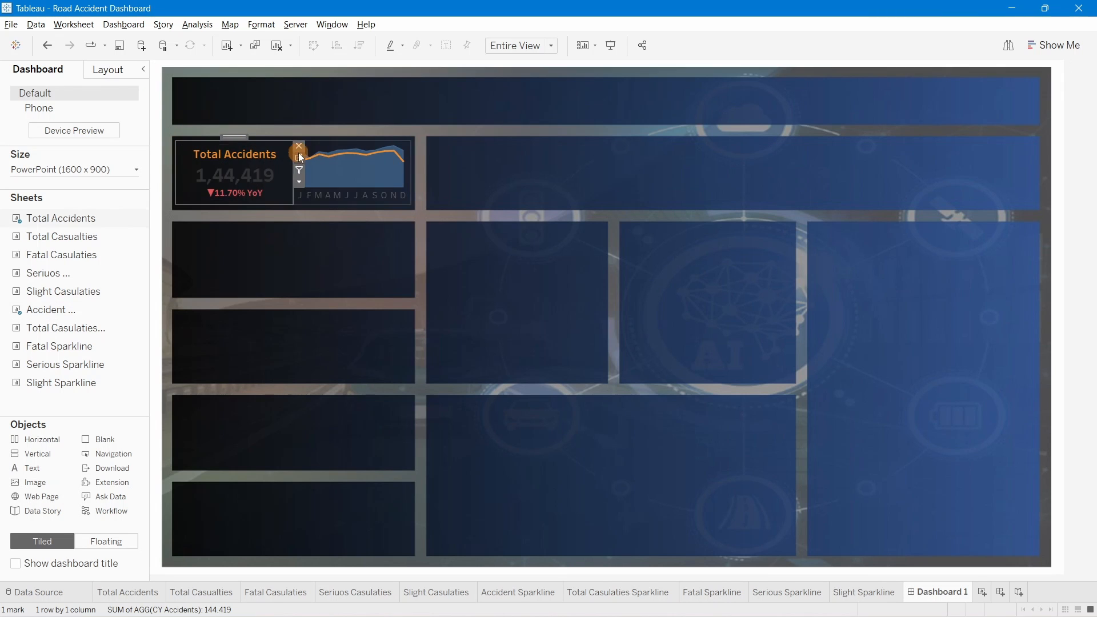
{"action": "left_click", "coordinate": [298, 162]}
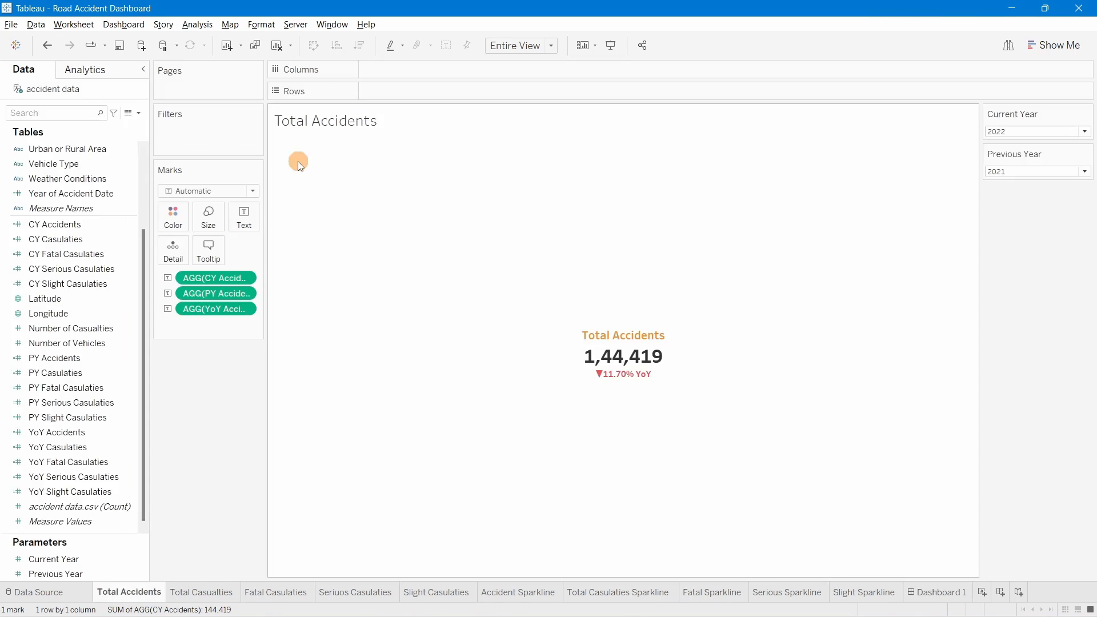
{"action": "left_click", "coordinate": [245, 228]}
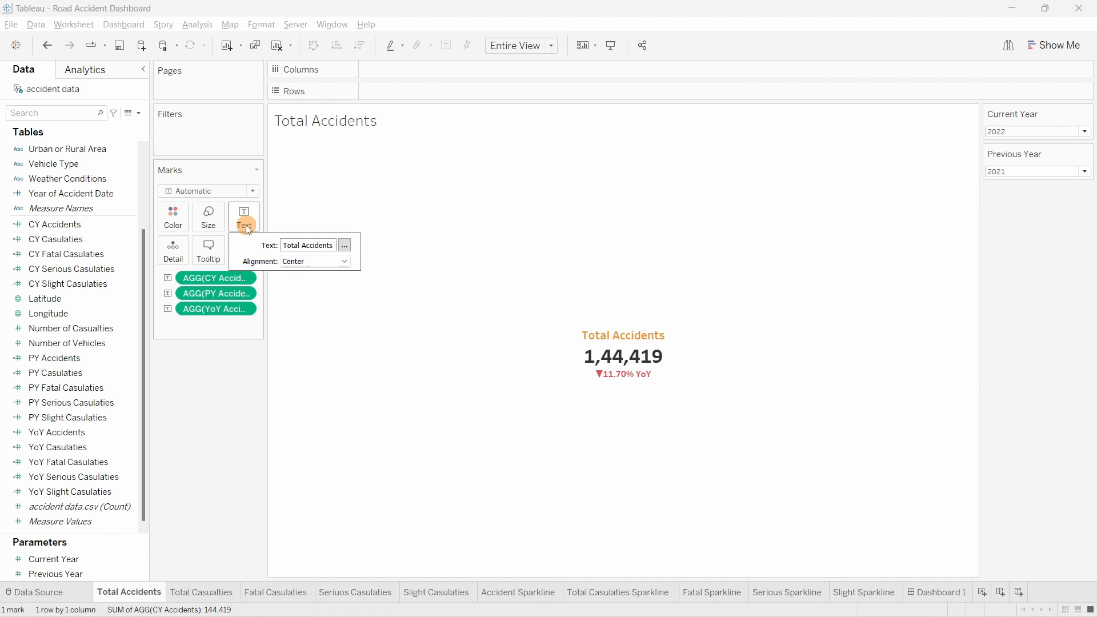
{"action": "left_click", "coordinate": [345, 246]}
{"action": "left_click_drag", "start_coordinate": [416, 382], "coordinate": [218, 378]}
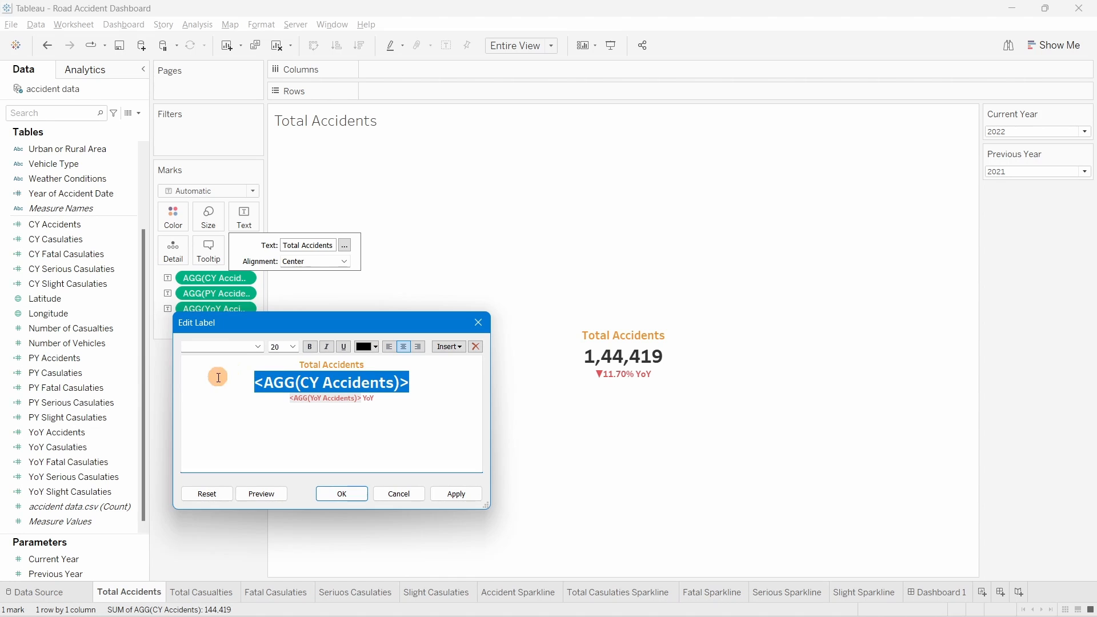
{"action": "left_click", "coordinate": [367, 347]}
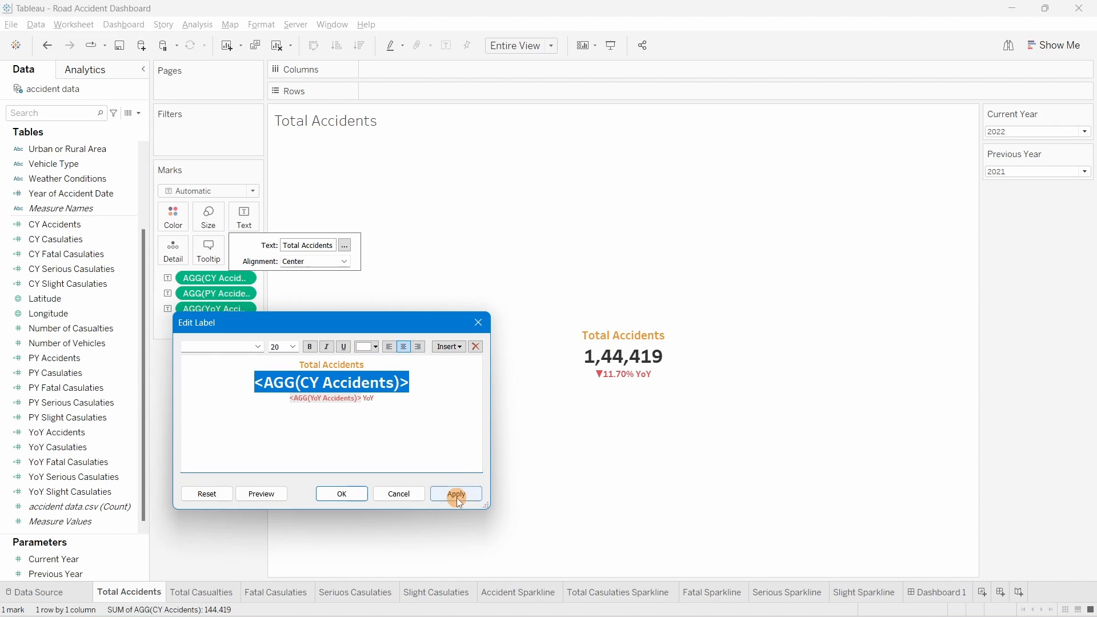
{"action": "left_click", "coordinate": [457, 493]}
{"action": "left_click", "coordinate": [348, 495]}
Step: Check the recoloured value by selecting and deselecting the Total Accidents mark, and return to Dashboard 1
{"action": "left_click", "coordinate": [663, 351]}
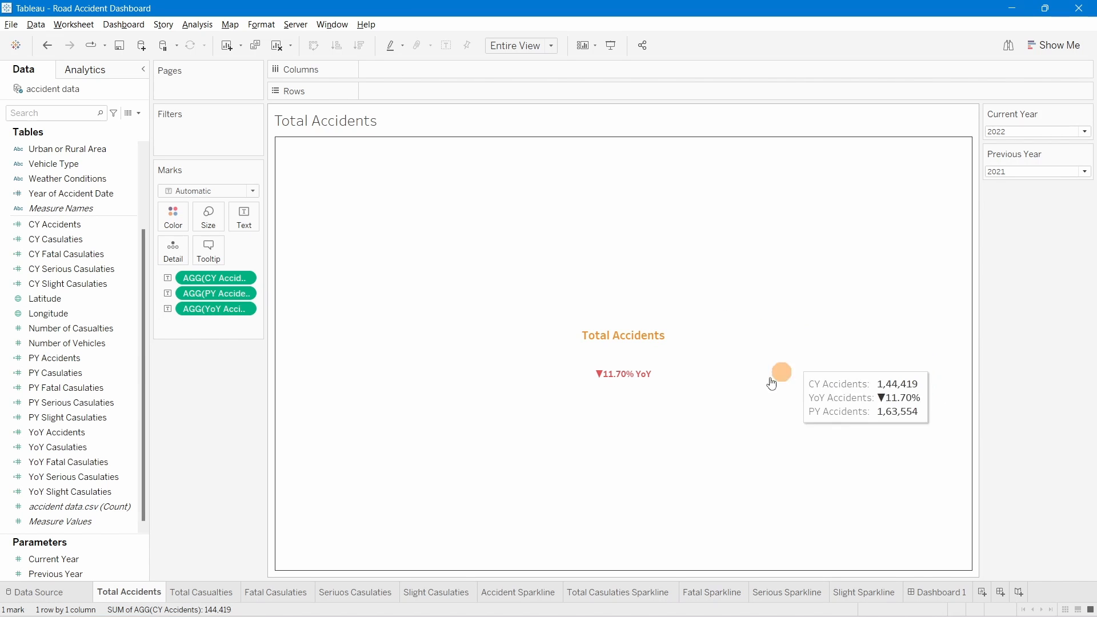
{"action": "left_click", "coordinate": [646, 352]}
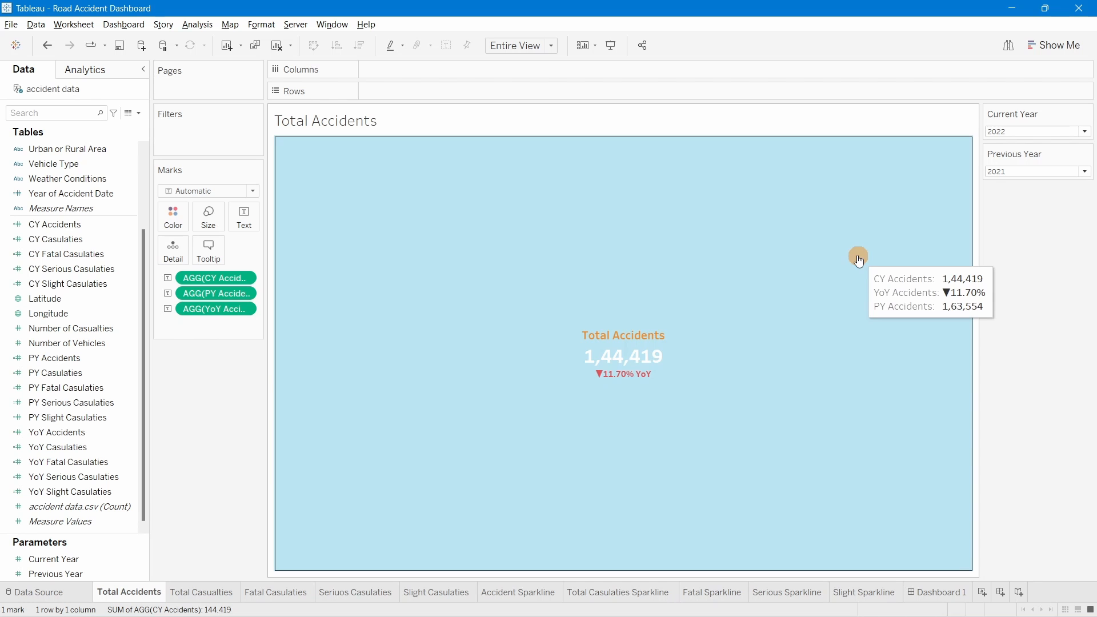
{"action": "left_click", "coordinate": [821, 227]}
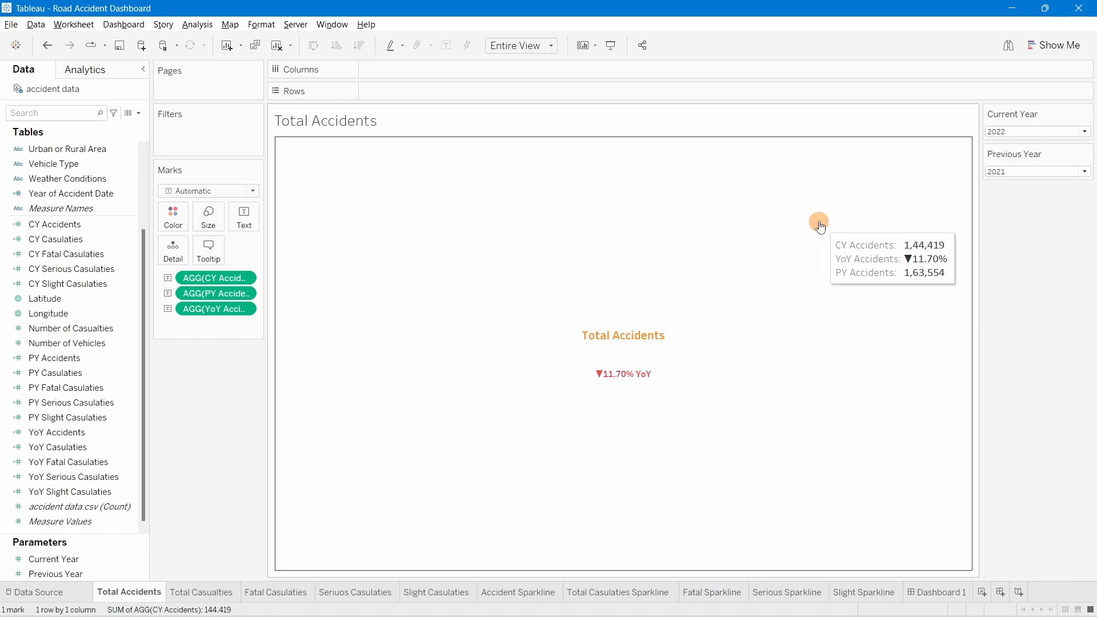
{"action": "left_click", "coordinate": [957, 597]}
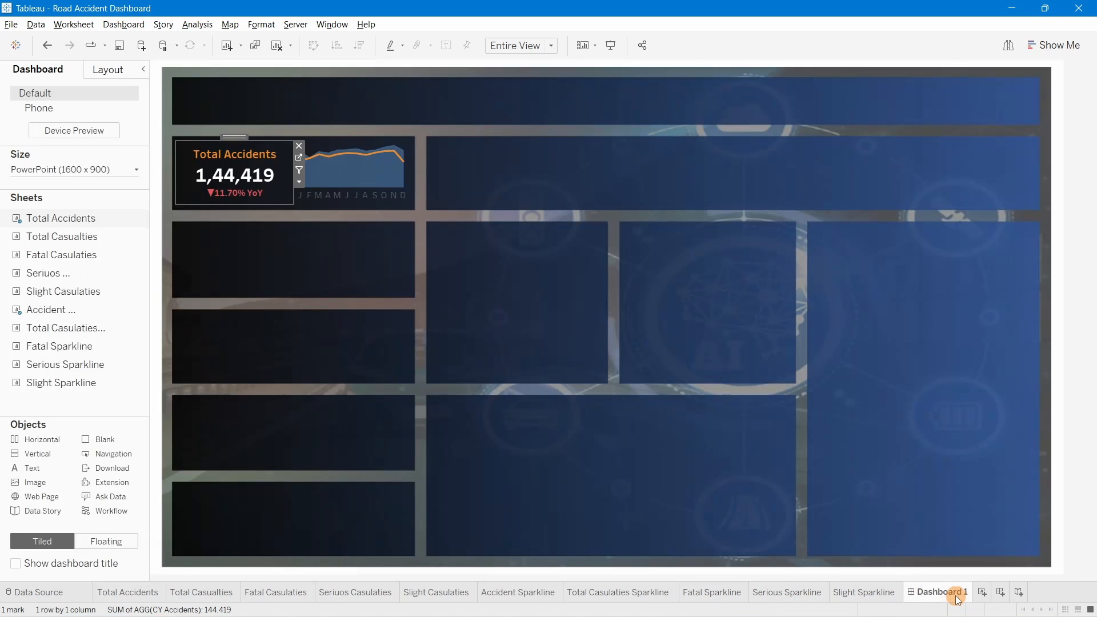
{"action": "left_click", "coordinate": [893, 189]}
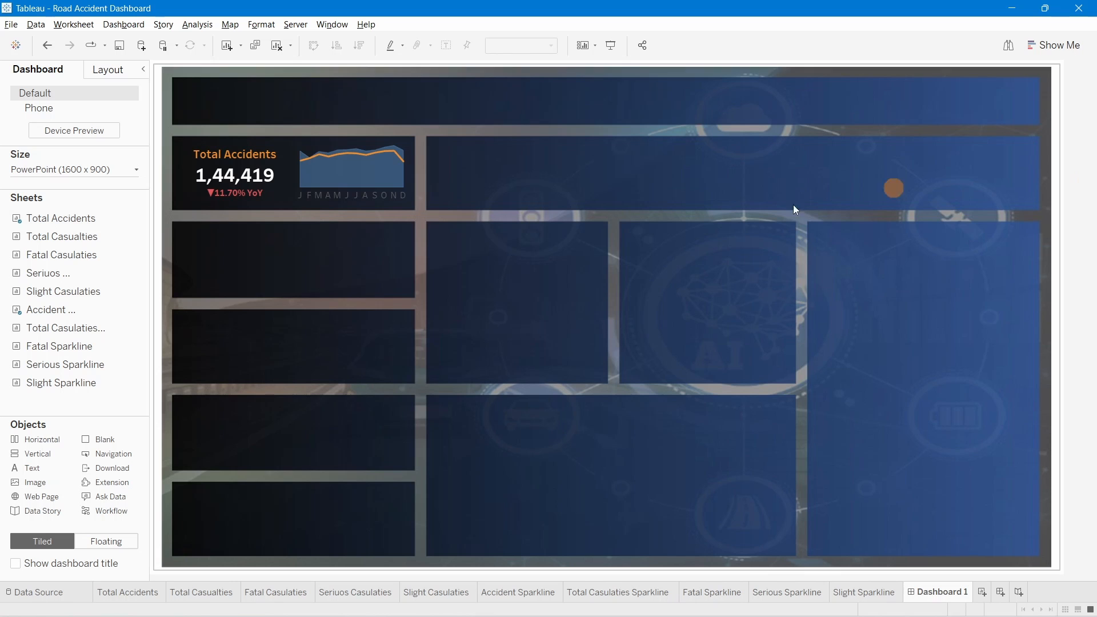
Step: Open the formatting settings for the month header labels of the Accident Sparkline
{"action": "left_click", "coordinate": [316, 194]}
{"action": "right_click", "coordinate": [311, 194]}
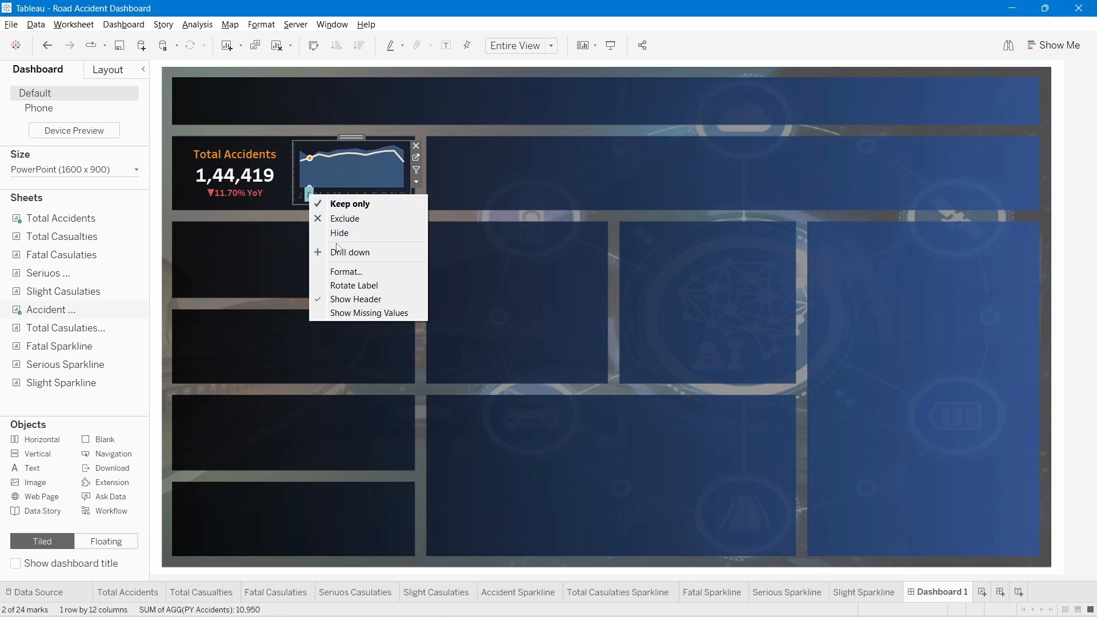
{"action": "left_click", "coordinate": [335, 266]}
{"action": "left_click", "coordinate": [108, 216]}
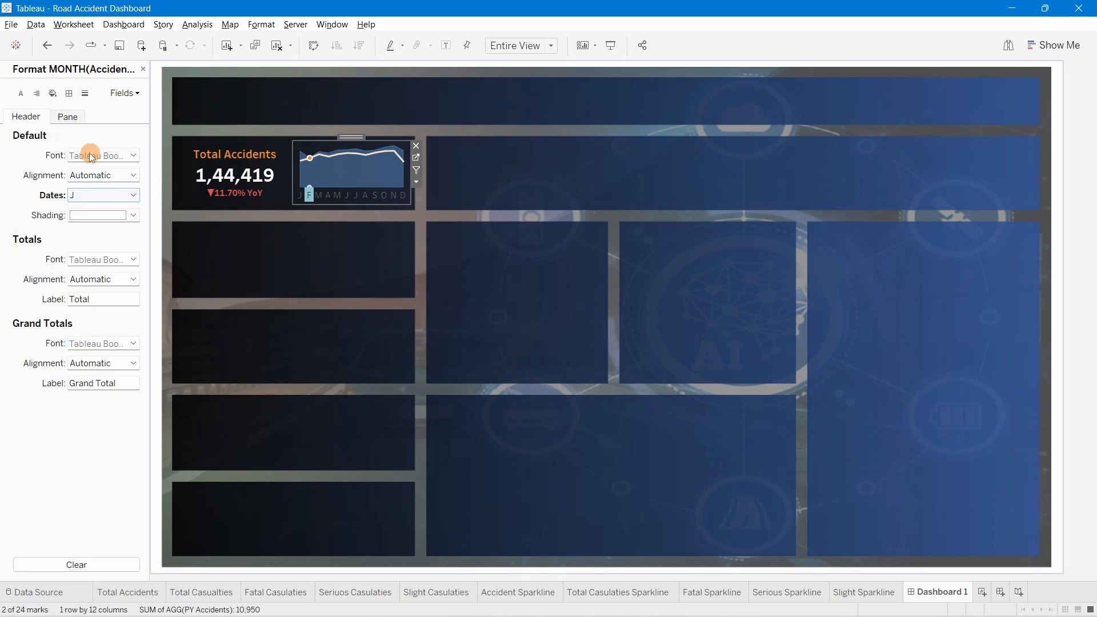
{"action": "left_click", "coordinate": [83, 196]}
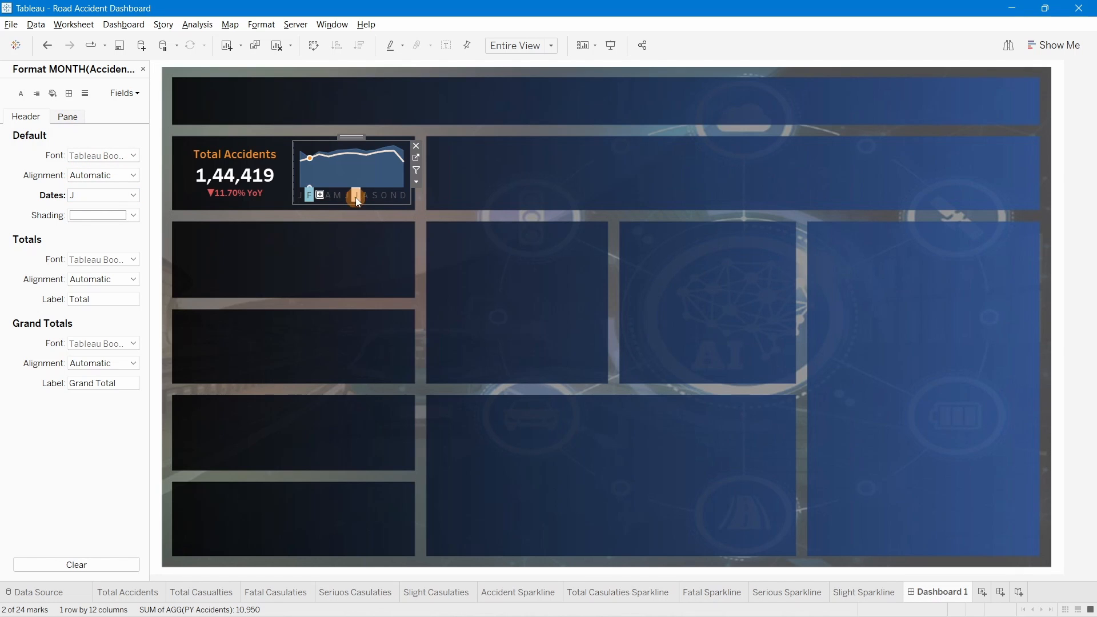
{"action": "left_click", "coordinate": [392, 196]}
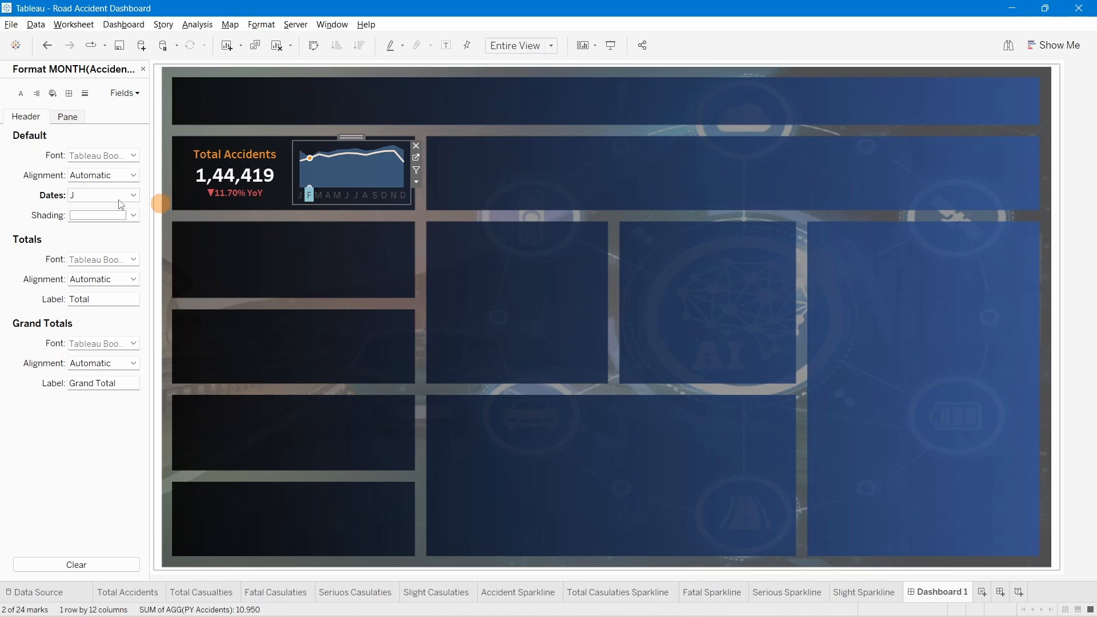
{"action": "left_click", "coordinate": [77, 195]}
Step: Change the Accident Sparkline's month header font to light grey at size 8 and deselect the sheet
{"action": "left_click", "coordinate": [90, 156]}
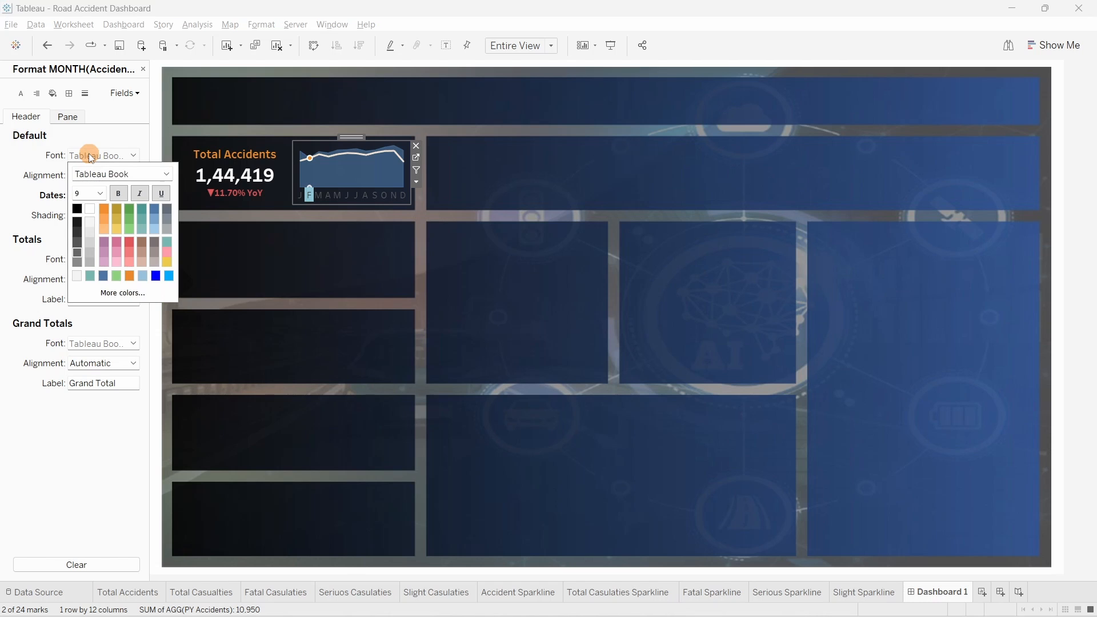
{"action": "left_click", "coordinate": [90, 231]}
{"action": "left_click", "coordinate": [117, 193]}
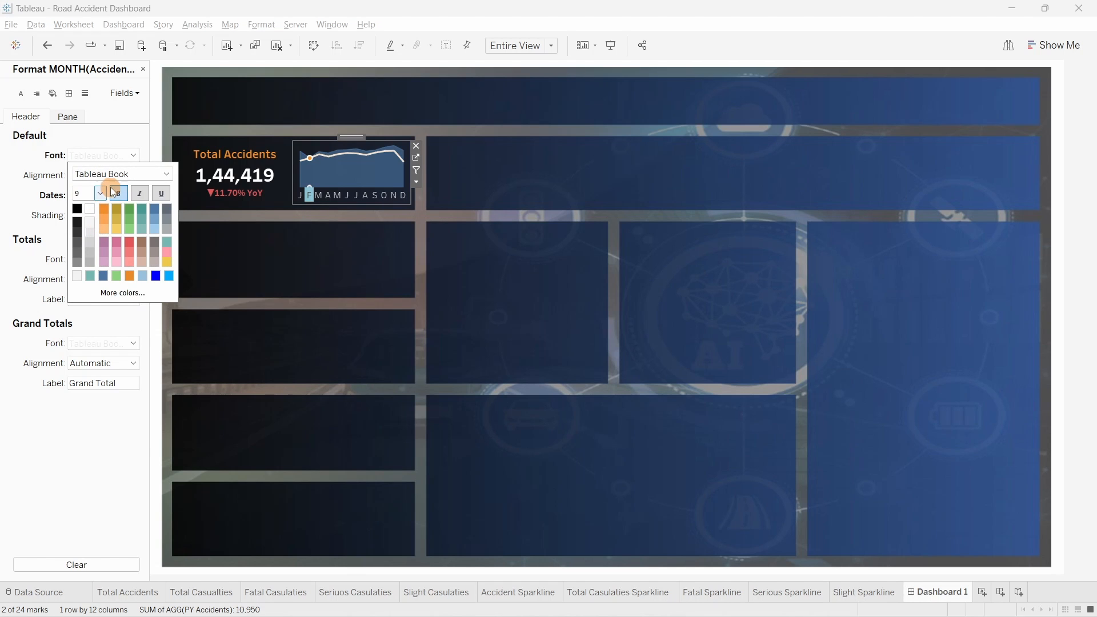
{"action": "left_click", "coordinate": [100, 194]}
{"action": "left_click", "coordinate": [98, 205]}
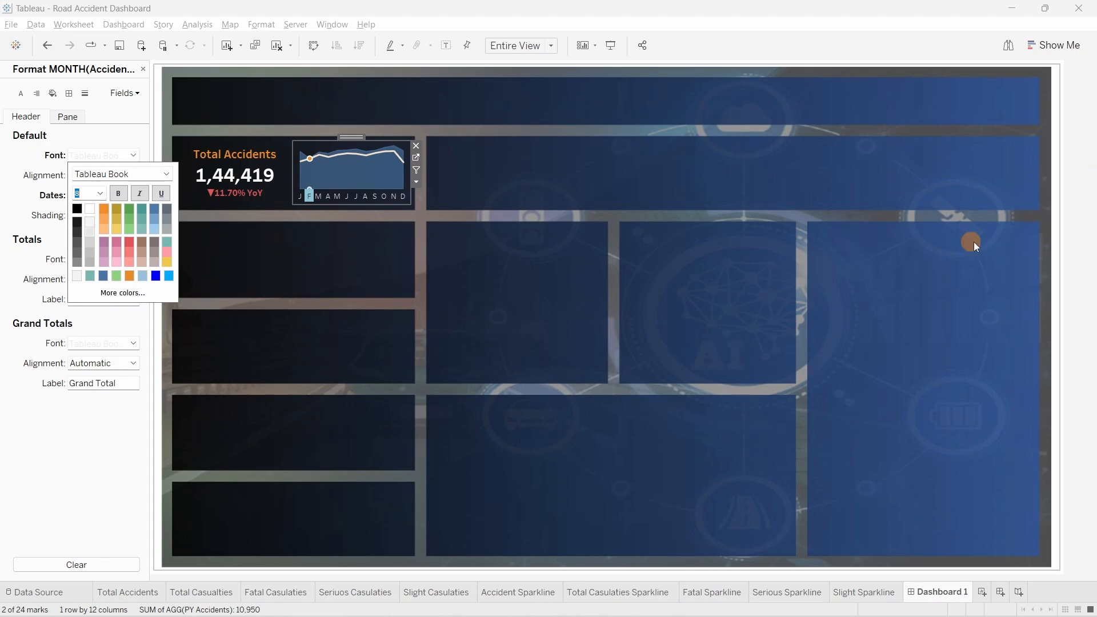
{"action": "left_click", "coordinate": [969, 241]}
{"action": "left_click", "coordinate": [328, 197]}
{"action": "left_click", "coordinate": [465, 268]}
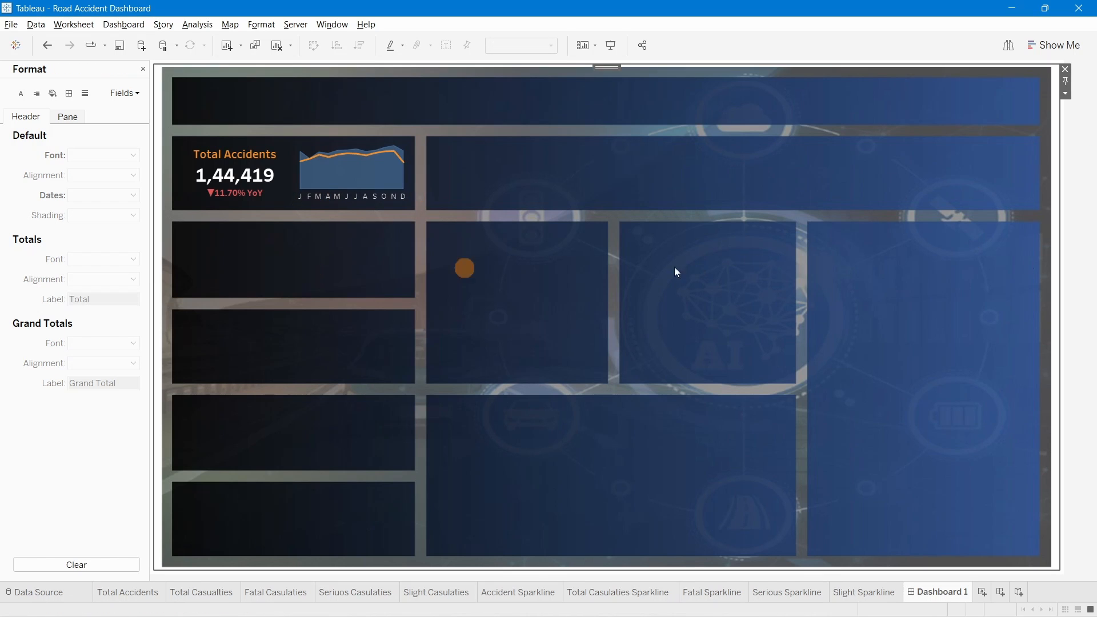
Step: Try a light grey shading on the sparkline's month headers and clear all formatting of the month field
{"action": "left_click", "coordinate": [309, 195]}
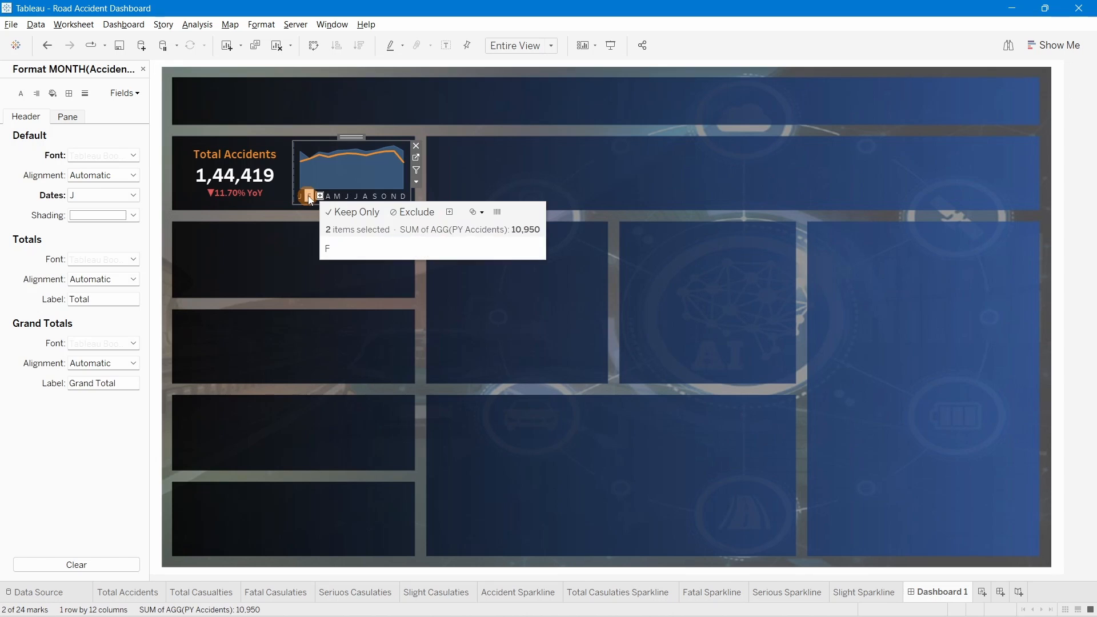
{"action": "left_click", "coordinate": [80, 216]}
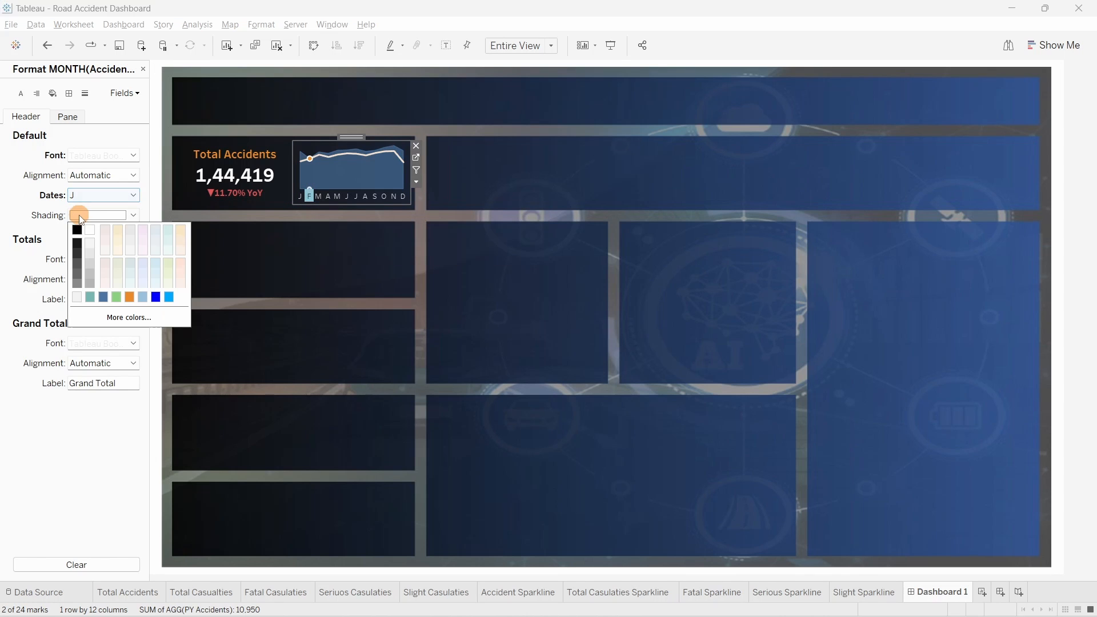
{"action": "left_click", "coordinate": [89, 265]}
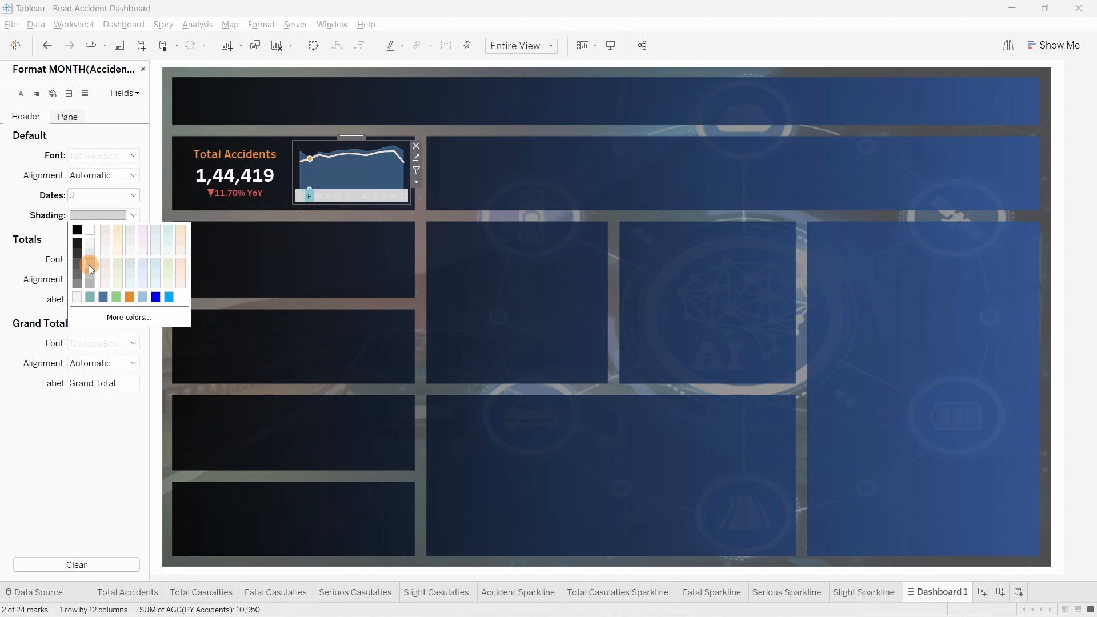
{"action": "left_click", "coordinate": [82, 218]}
{"action": "left_click", "coordinate": [81, 218]}
{"action": "left_click", "coordinate": [57, 461]}
{"action": "left_click", "coordinate": [85, 562]}
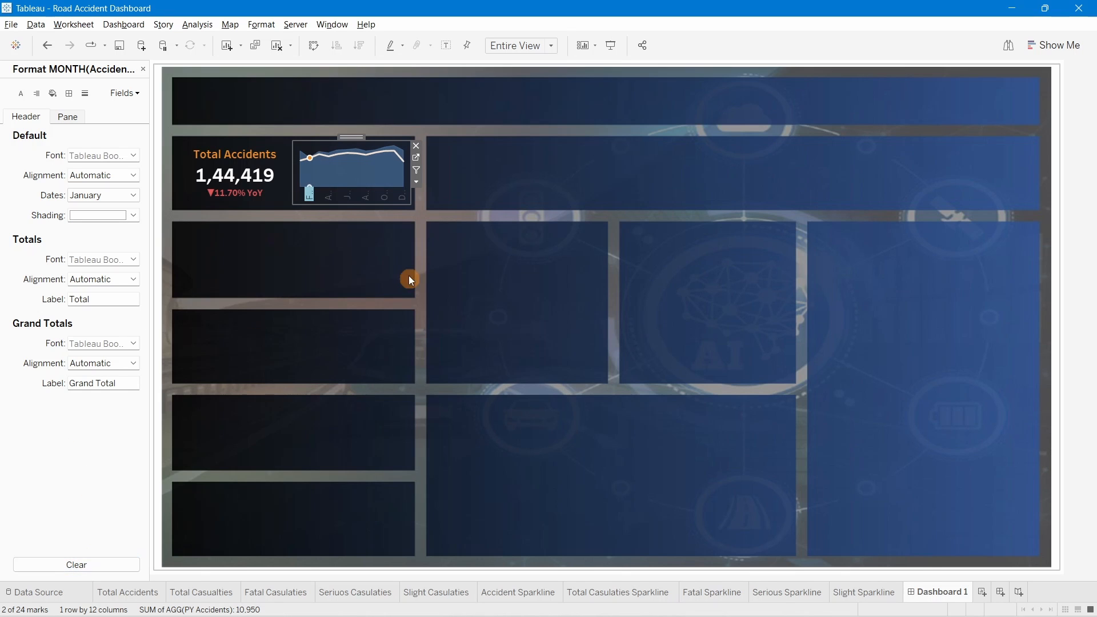
Step: Set the sparkline's month headers to First Letter dates with a size 8 light grey font, and close the formatting pane
{"action": "left_click", "coordinate": [87, 198]}
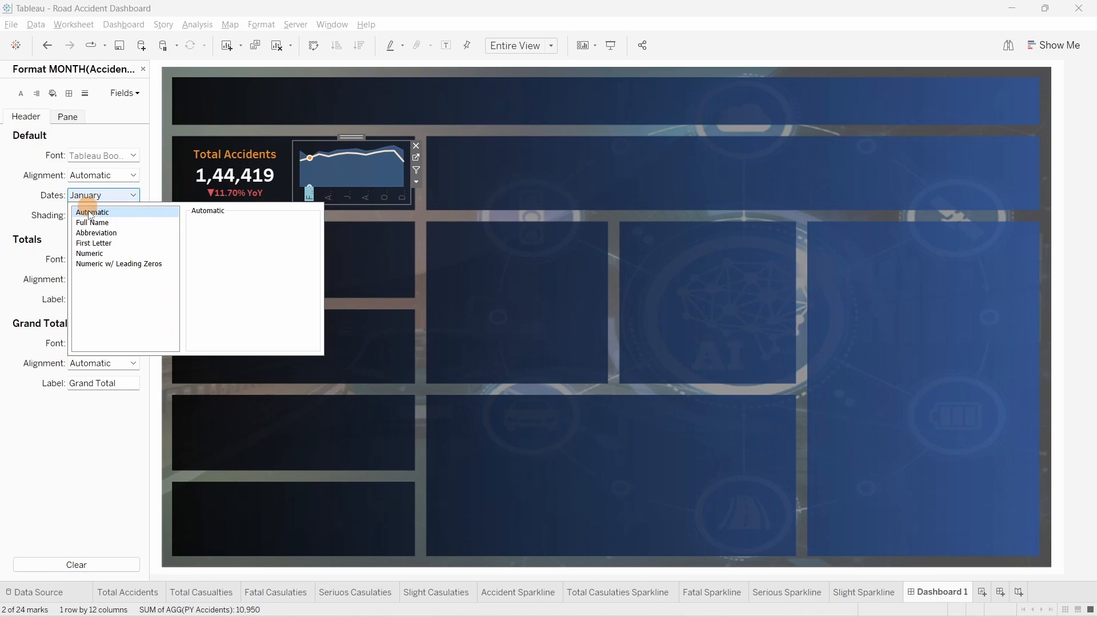
{"action": "left_click", "coordinate": [93, 243]}
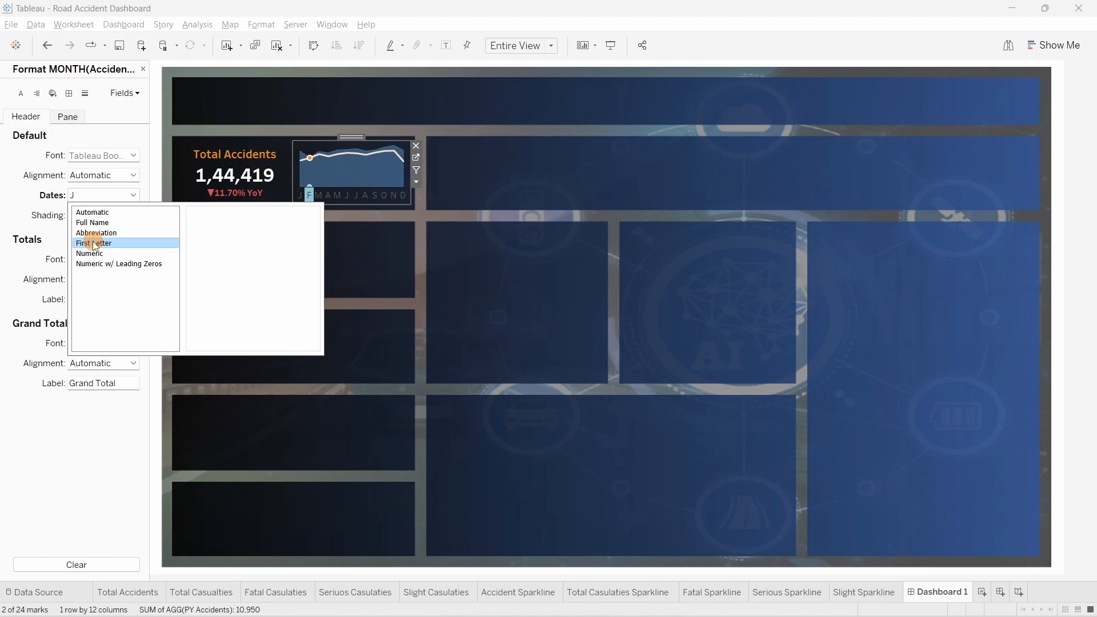
{"action": "left_click", "coordinate": [101, 160]}
{"action": "left_click", "coordinate": [100, 194]}
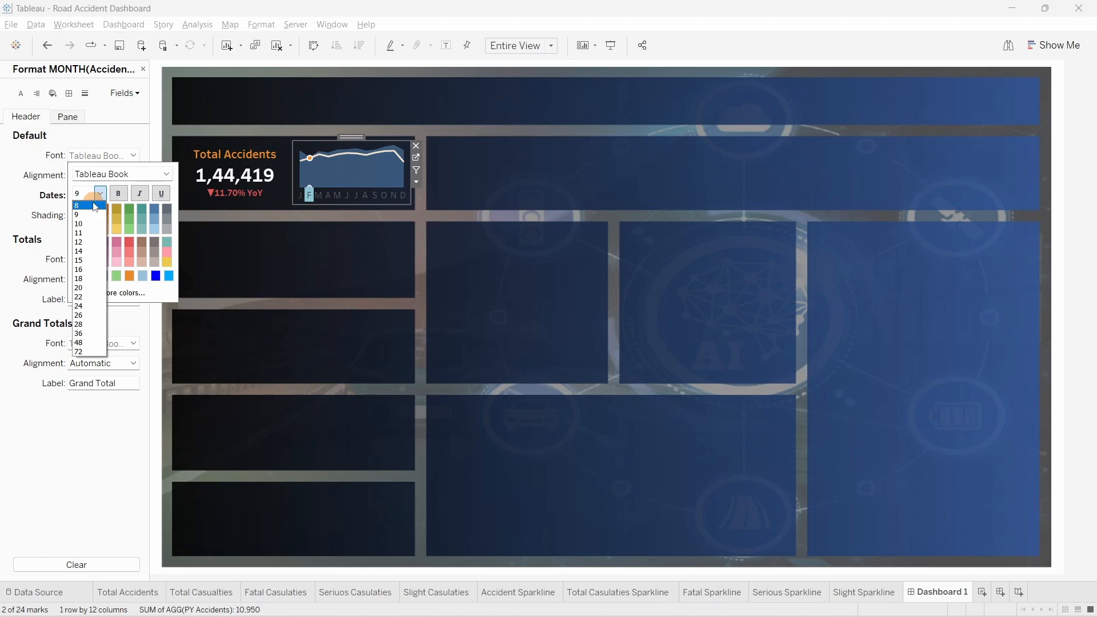
{"action": "left_click", "coordinate": [85, 209]}
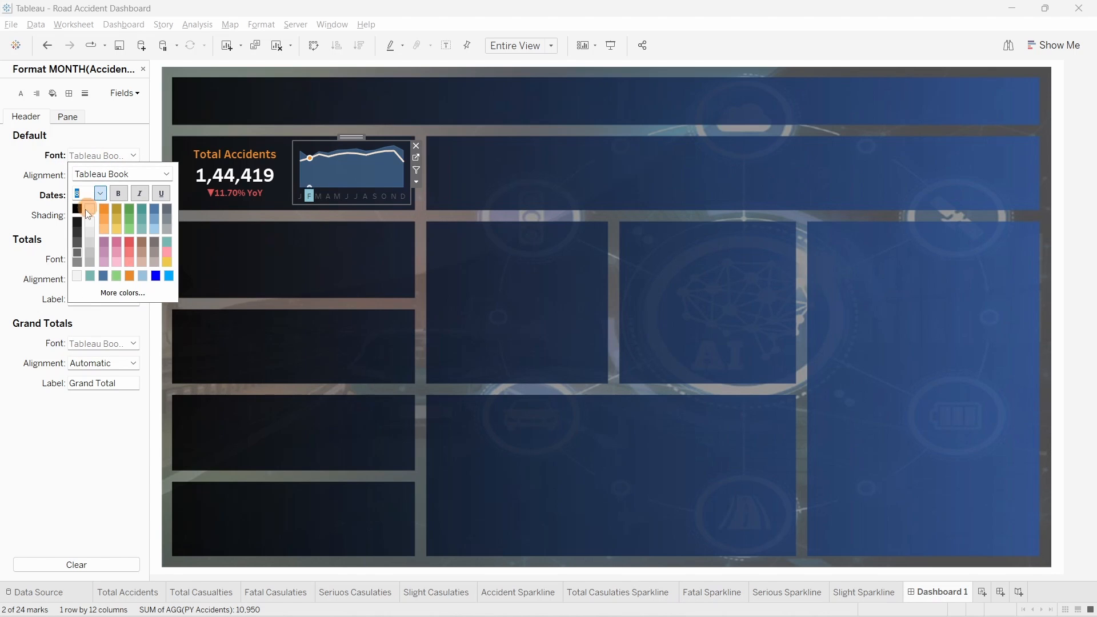
{"action": "left_click", "coordinate": [88, 238]}
{"action": "left_click", "coordinate": [31, 242]}
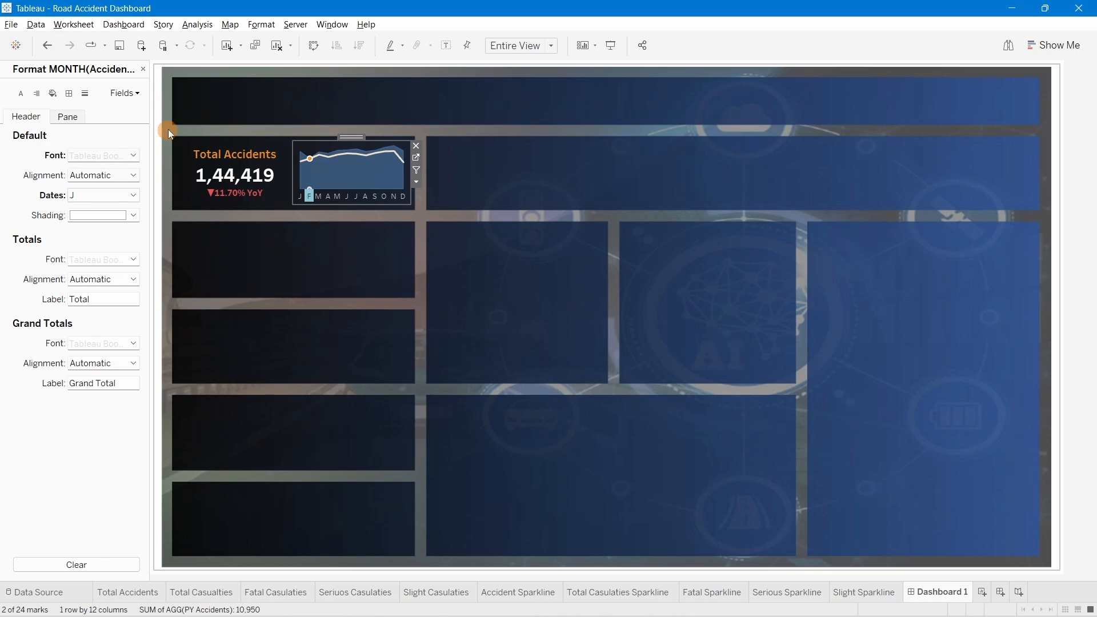
{"action": "left_click", "coordinate": [1094, 284]}
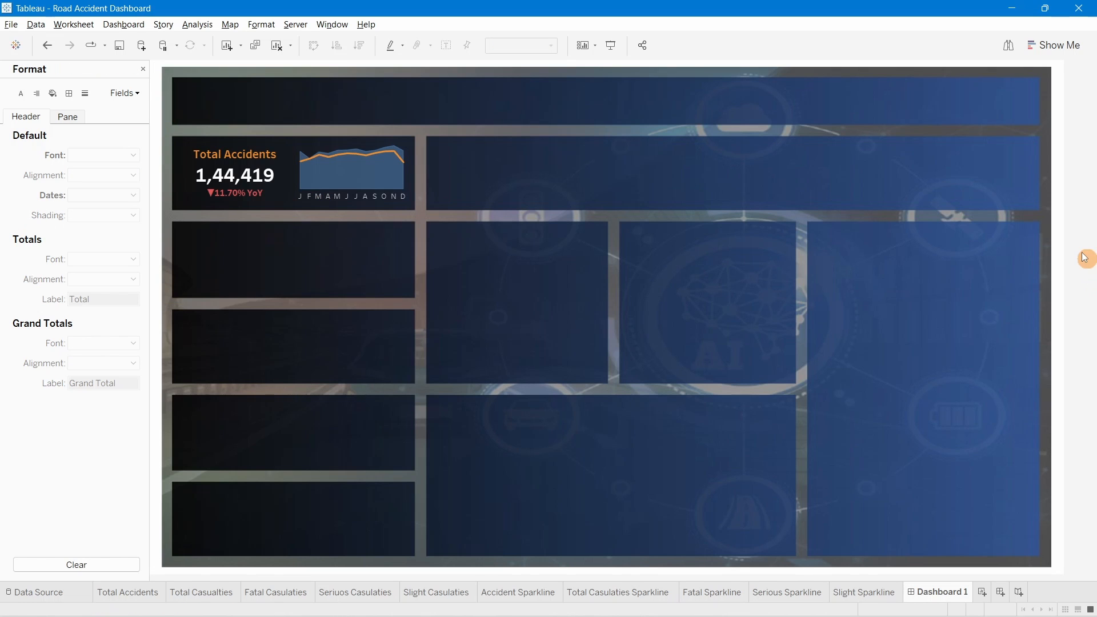
{"action": "left_click", "coordinate": [1063, 250]}
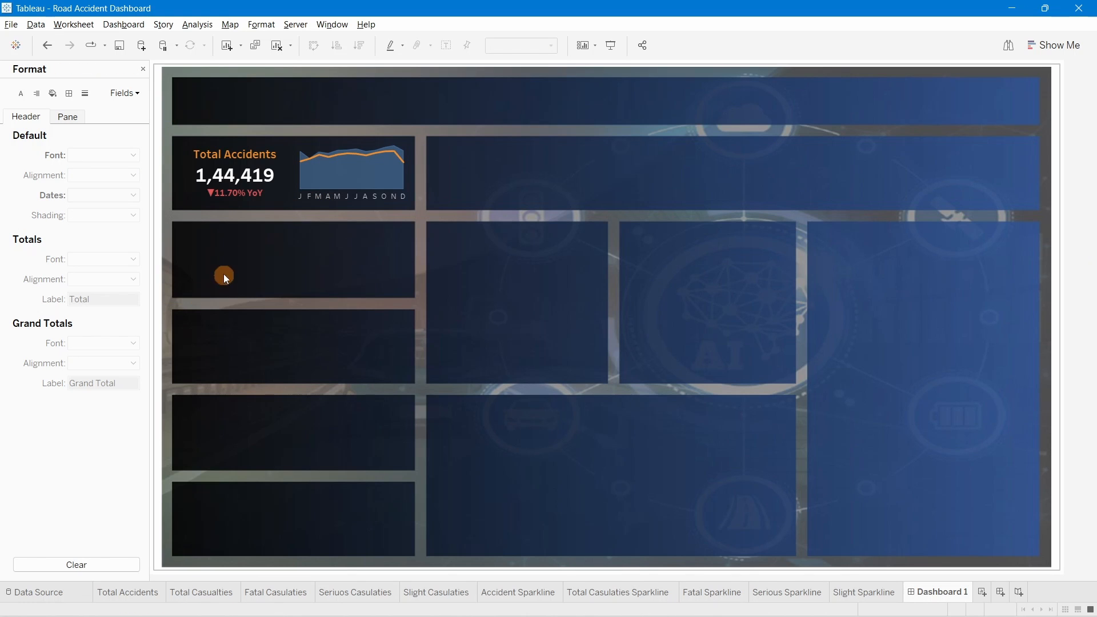
{"action": "left_click", "coordinate": [144, 68]}
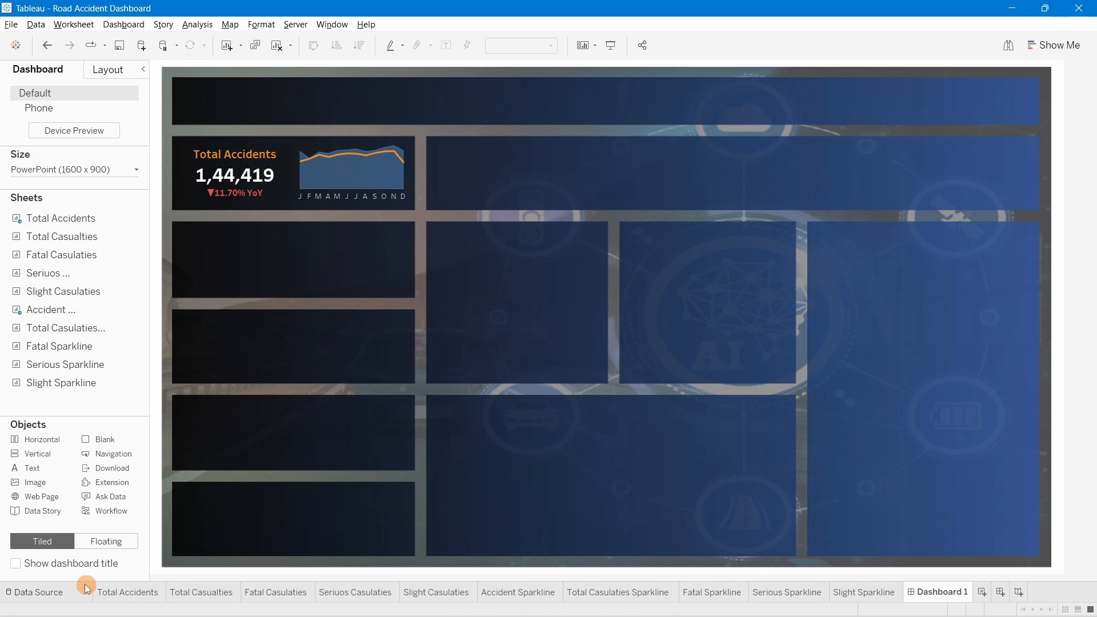
Step: Add a floating horizontal container over the empty card below Total Accidents
{"action": "left_click", "coordinate": [120, 543]}
{"action": "left_click", "coordinate": [44, 542]}
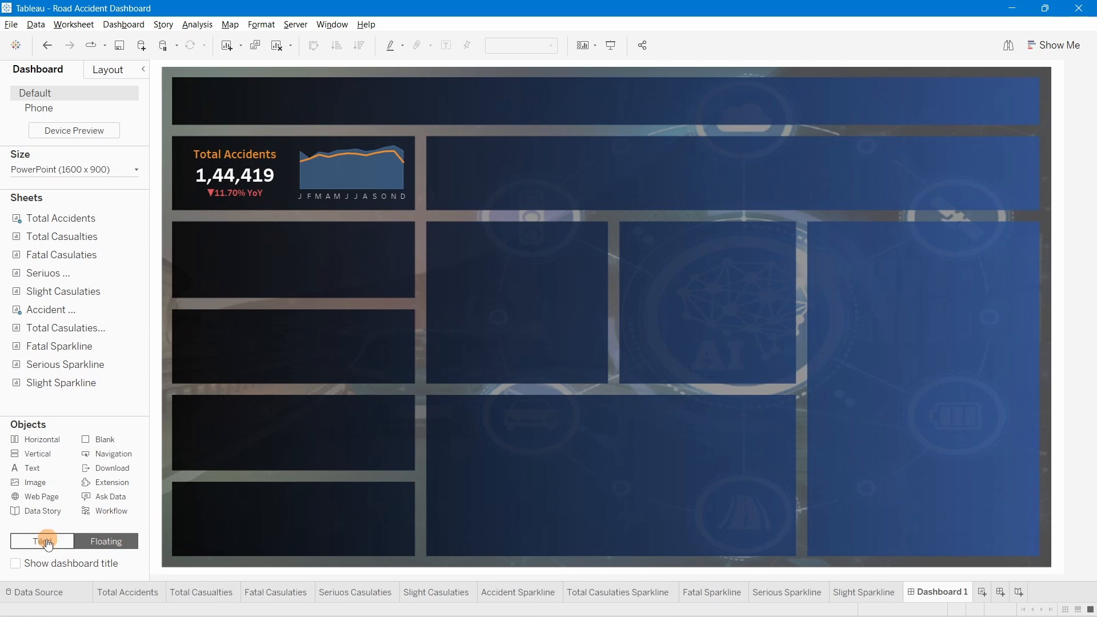
{"action": "left_click", "coordinate": [90, 542]}
{"action": "left_click_drag", "start_coordinate": [33, 439], "coordinate": [176, 228]}
Step: Resize the new horizontal container to 410 wide and 110 high, and nudge it up to y 293
{"action": "left_click", "coordinate": [108, 73]}
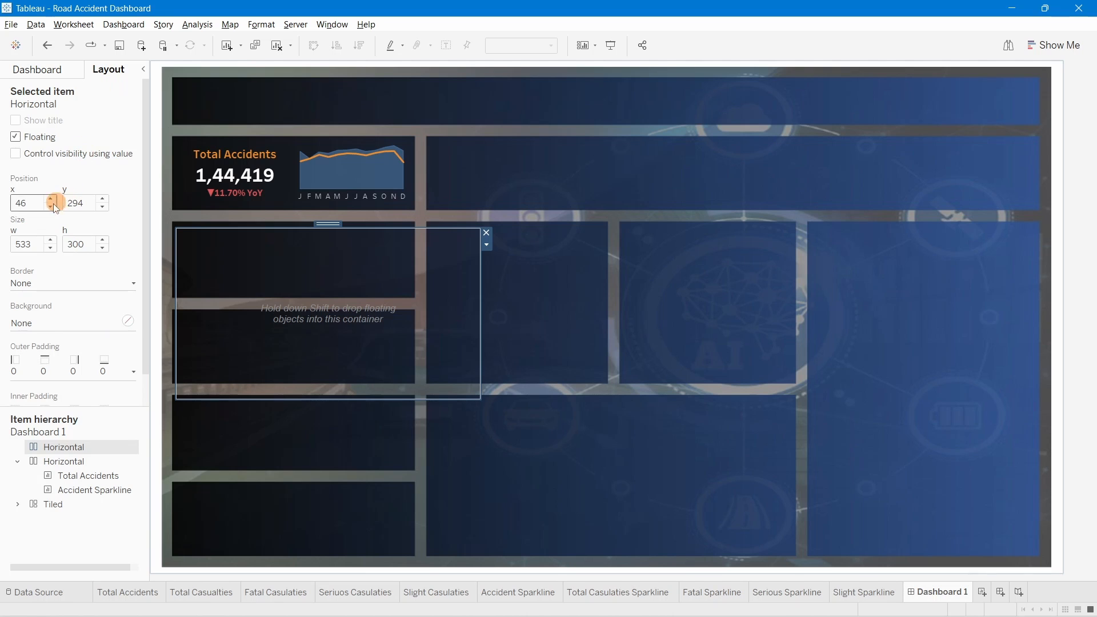
{"action": "left_click_drag", "start_coordinate": [33, 241], "coordinate": [2, 246]}
{"action": "type", "text": "410"}
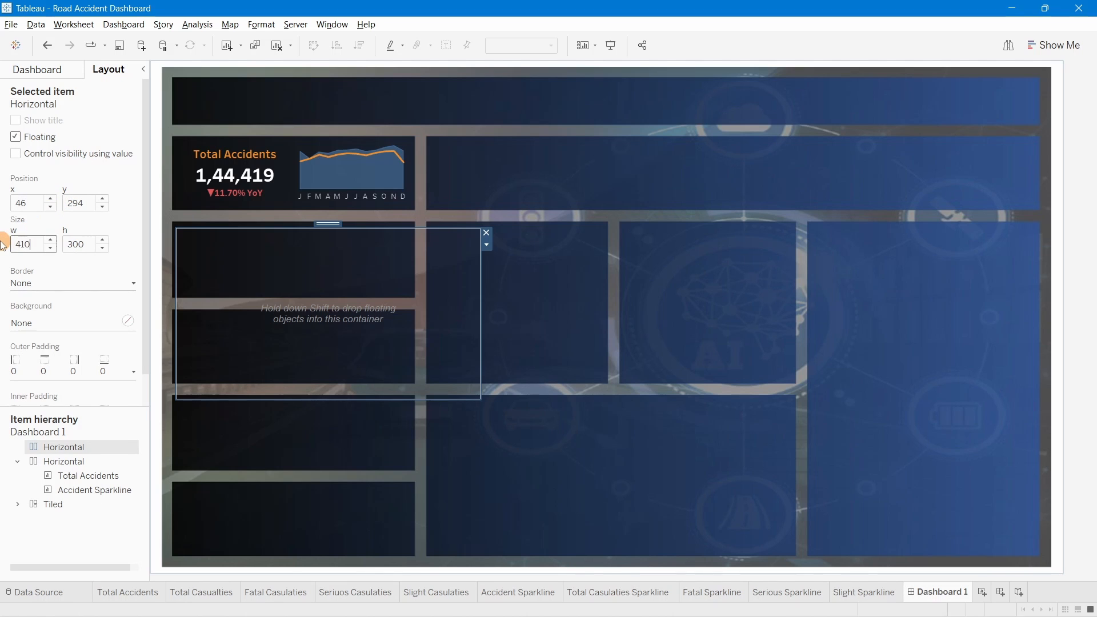
{"action": "left_click", "coordinate": [85, 247]}
{"action": "type", "text": "110"}
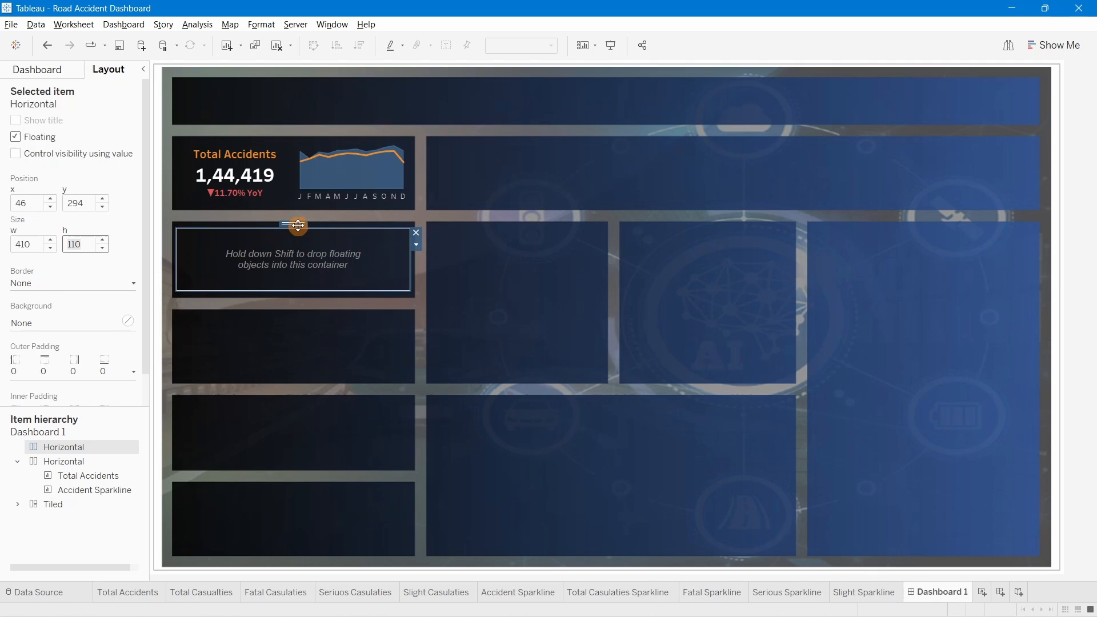
{"action": "left_click_drag", "start_coordinate": [297, 224], "coordinate": [296, 222]}
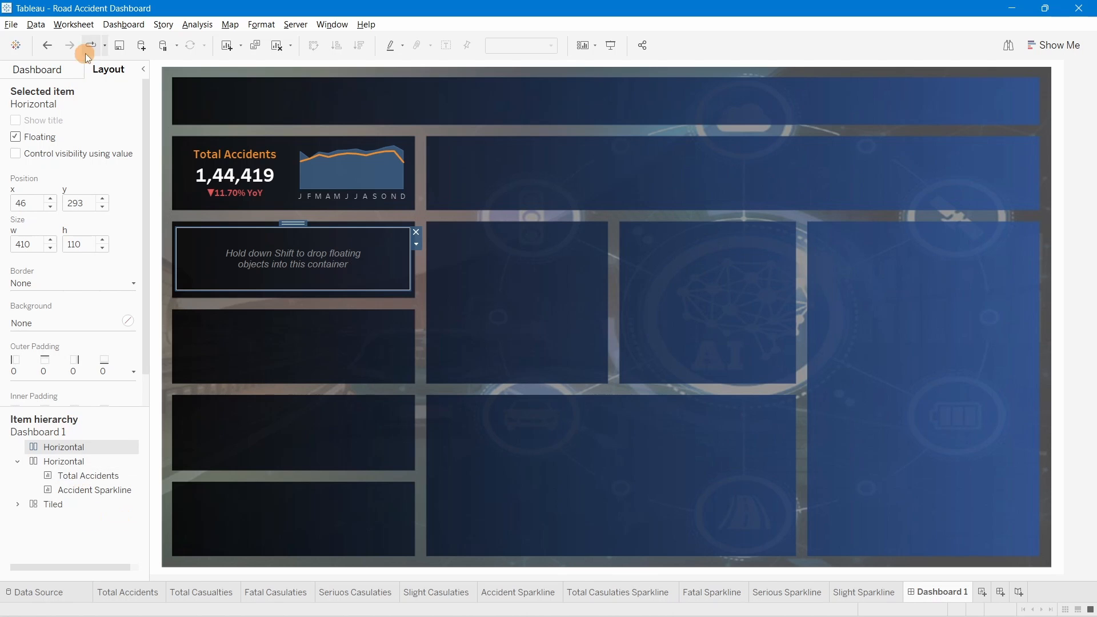
Step: Place the Total Casualties and Total Casulaties Sparkline sheets side by side in the new container as tiled items, and remove the parameter and legend container
{"action": "left_click", "coordinate": [54, 70]}
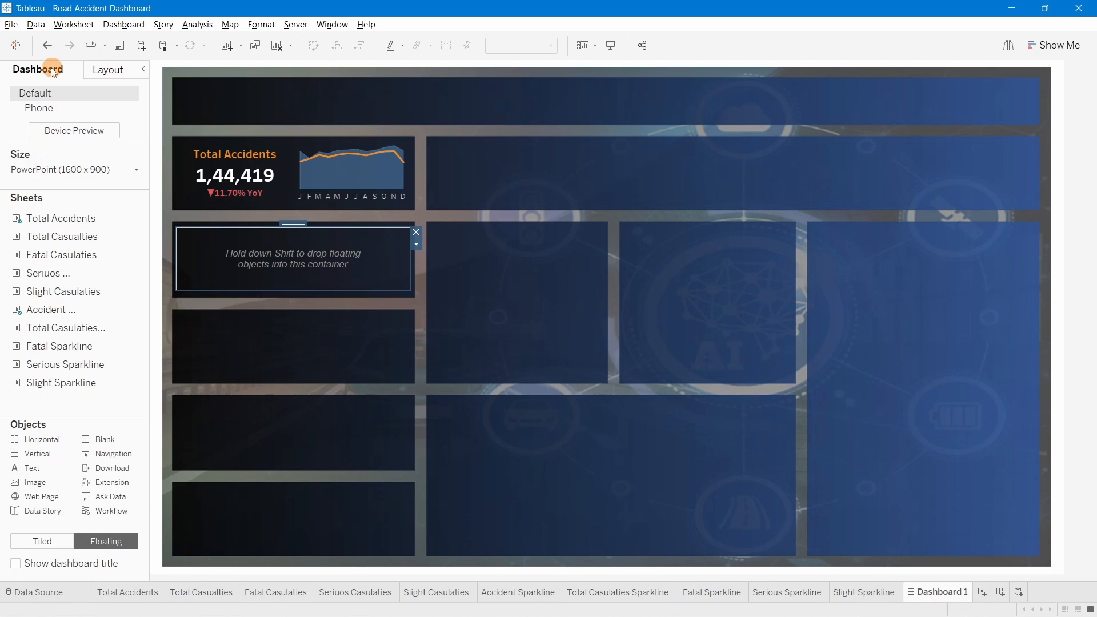
{"action": "left_click", "coordinate": [38, 547]}
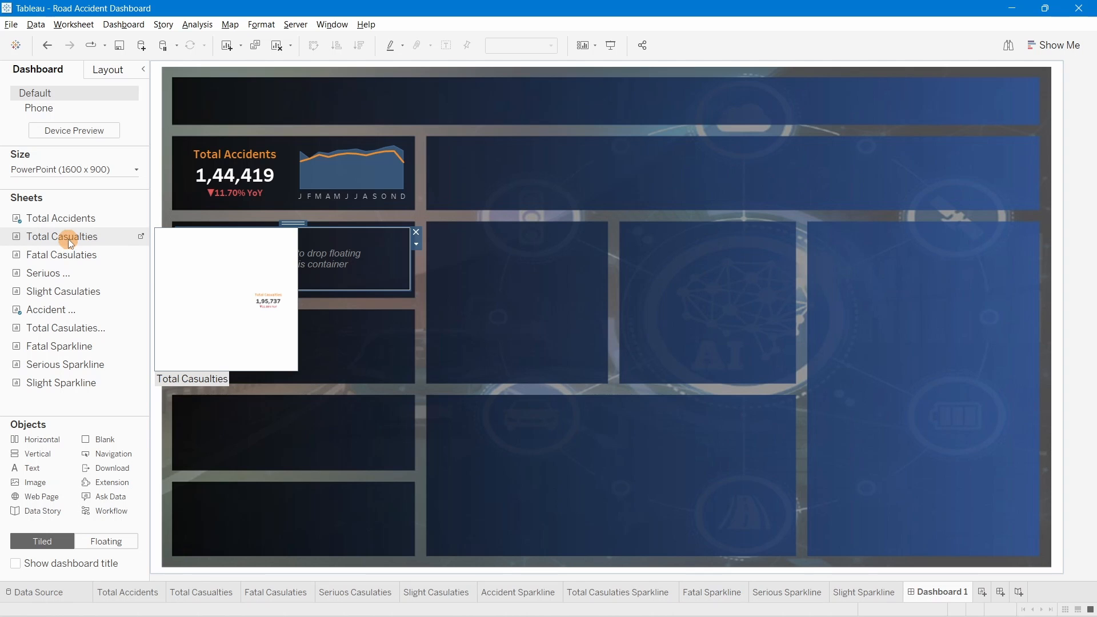
{"action": "left_click_drag", "start_coordinate": [67, 239], "coordinate": [255, 251]}
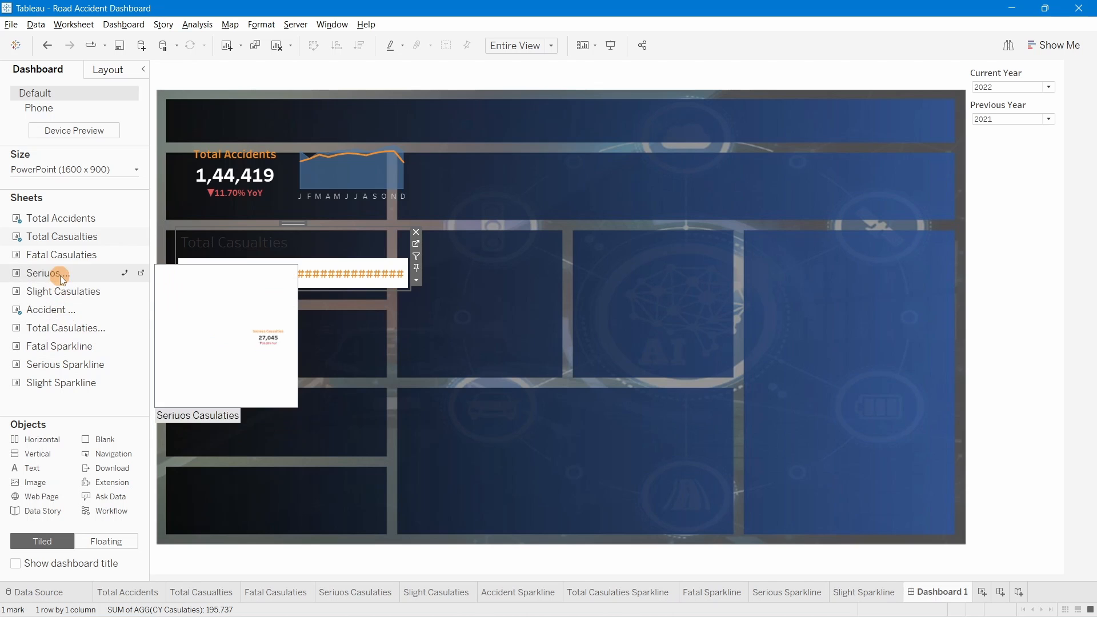
{"action": "left_click_drag", "start_coordinate": [60, 328], "coordinate": [399, 263]}
{"action": "left_click", "coordinate": [1064, 68]}
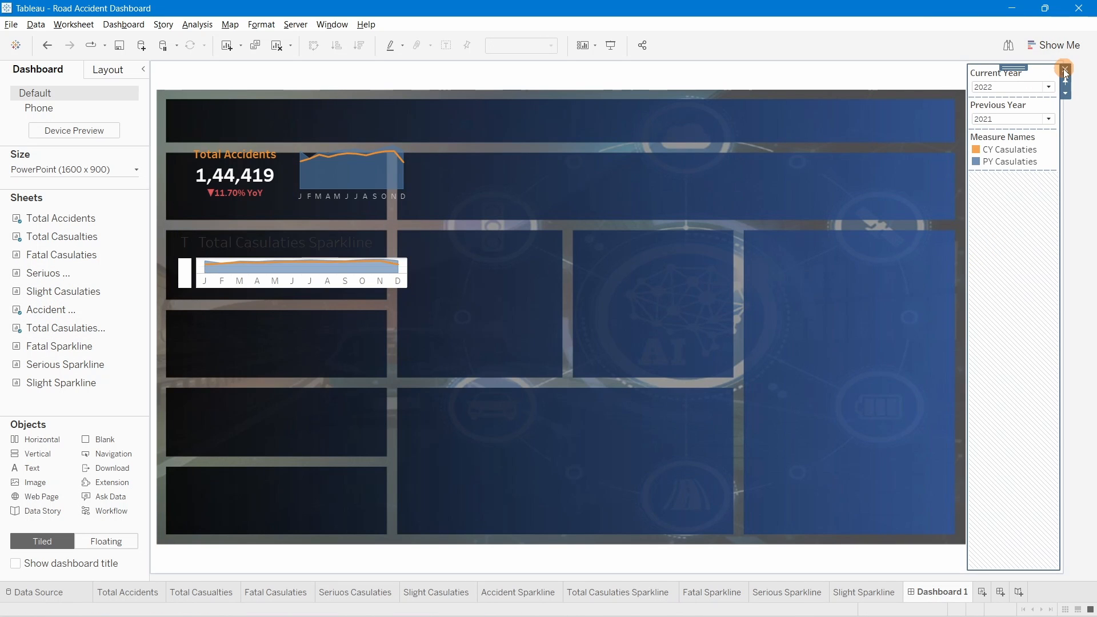
{"action": "left_click", "coordinate": [577, 345]}
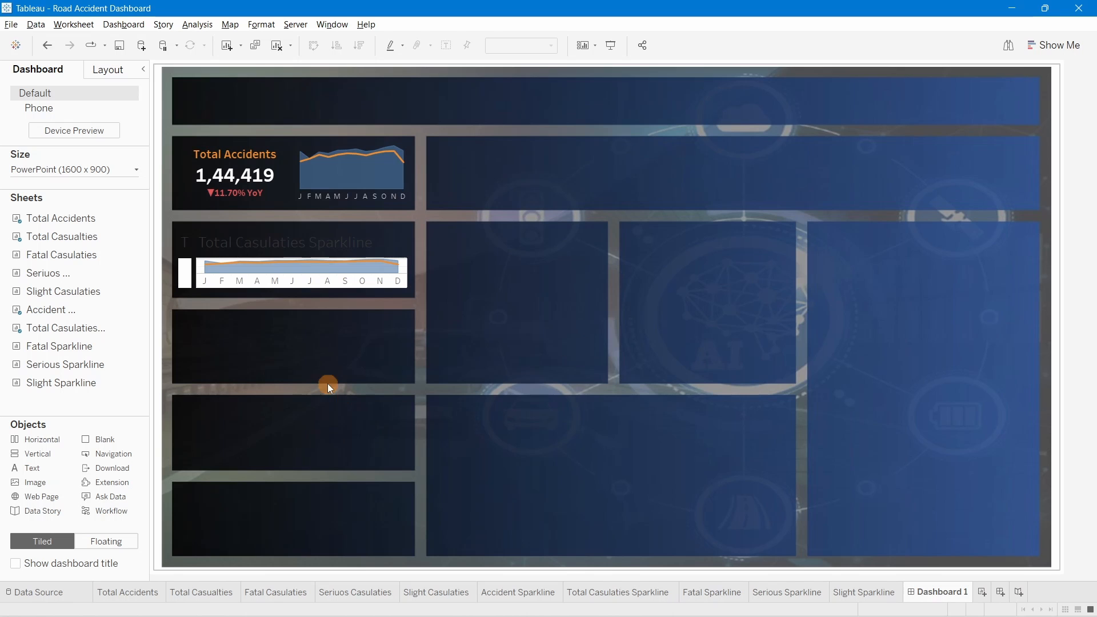
Step: Distribute the contents of the Total Casualties container evenly
{"action": "left_click", "coordinate": [239, 232]}
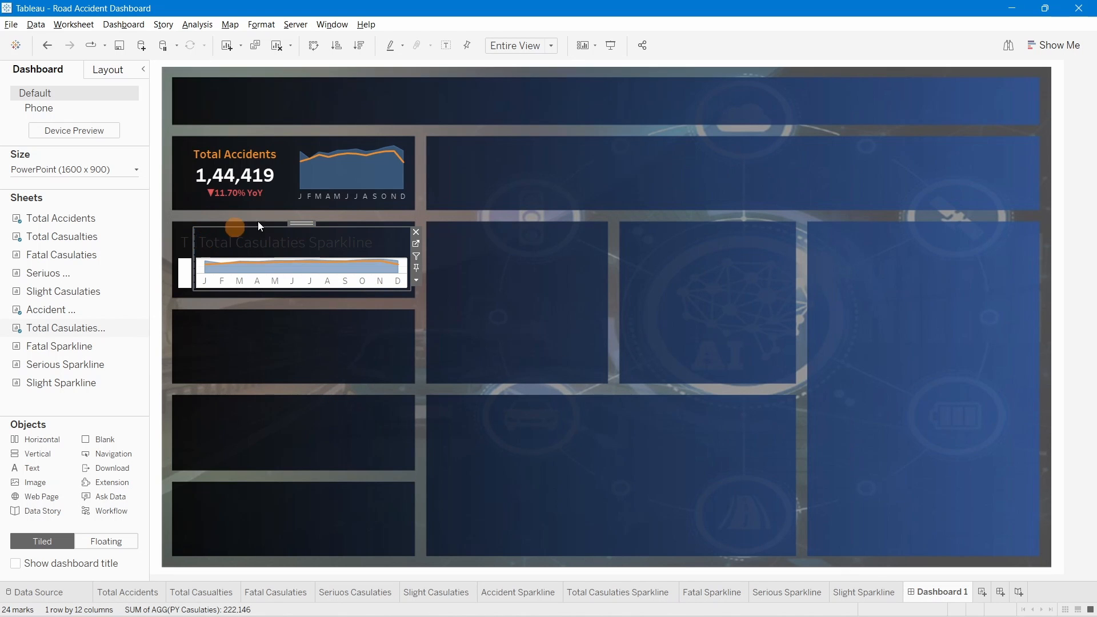
{"action": "double_click", "coordinate": [301, 222]}
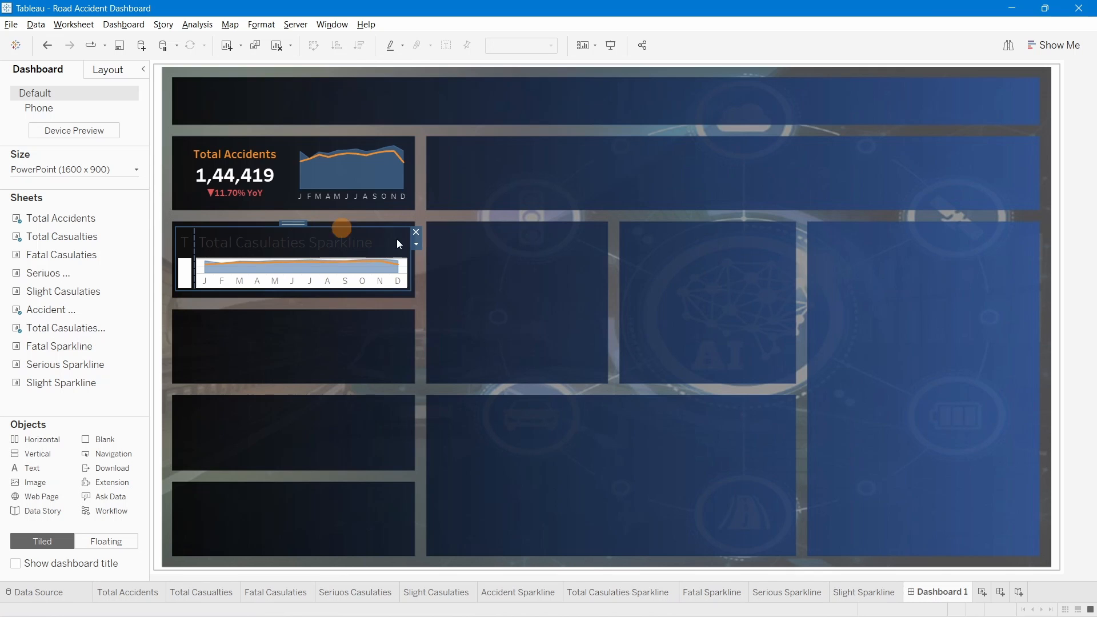
{"action": "left_click", "coordinate": [416, 244]}
{"action": "left_click", "coordinate": [464, 271]}
Step: Hide the titles of the Total Casualties sheet and its sparkline
{"action": "right_click", "coordinate": [229, 252]}
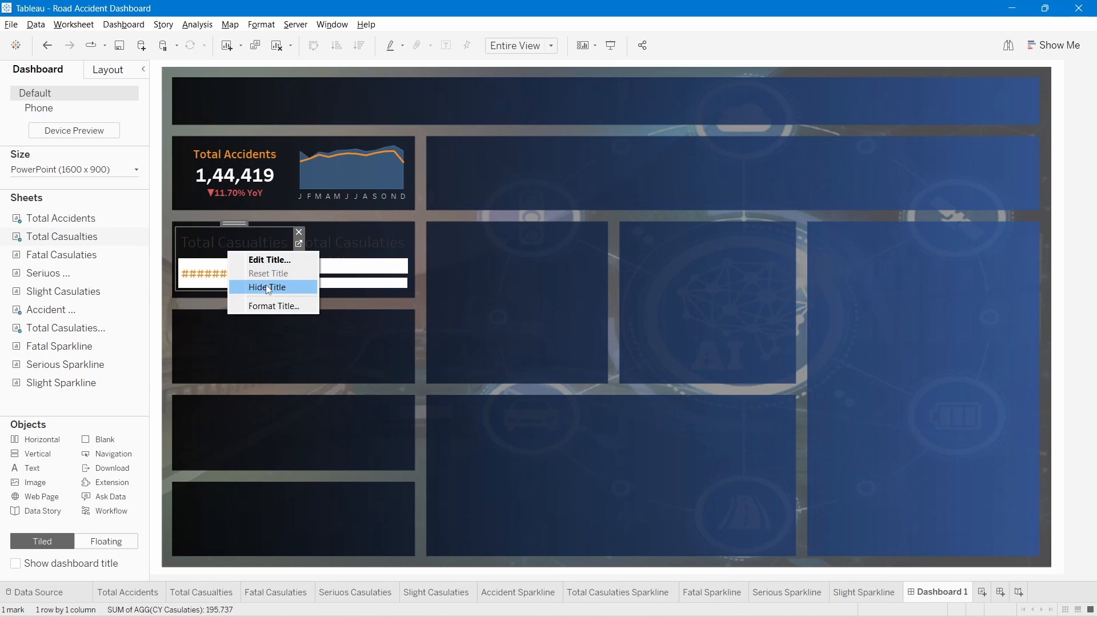
{"action": "left_click", "coordinate": [268, 288]}
{"action": "left_click", "coordinate": [323, 241]}
{"action": "right_click", "coordinate": [324, 241]}
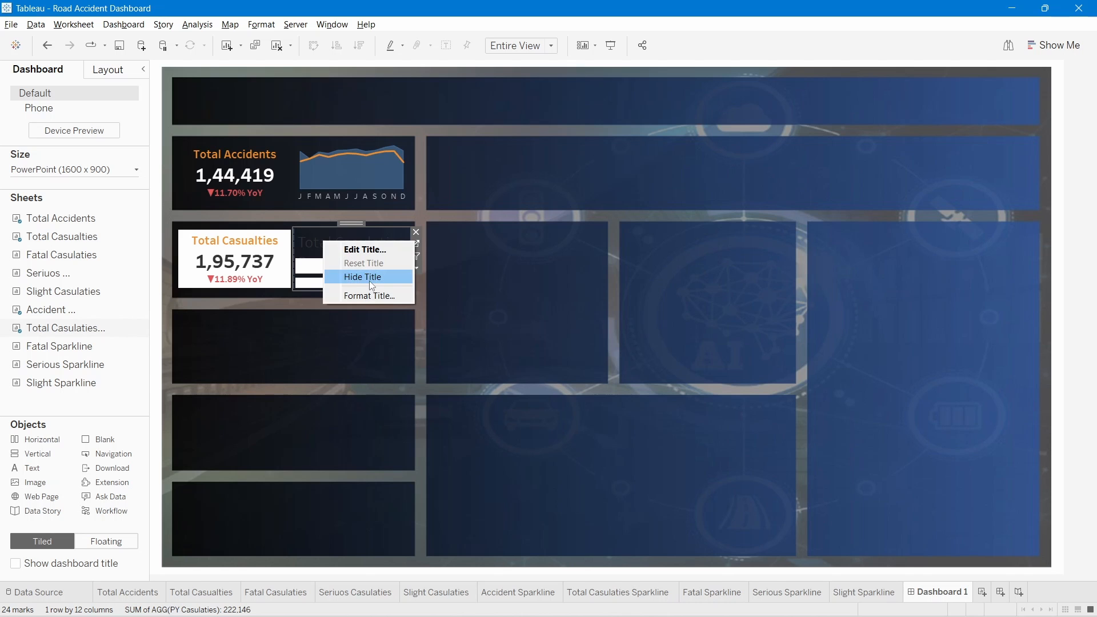
{"action": "left_click", "coordinate": [369, 280]}
Step: Set the worksheet shading of both the Total Casualties sheet and its sparkline to None
{"action": "right_click", "coordinate": [265, 240]}
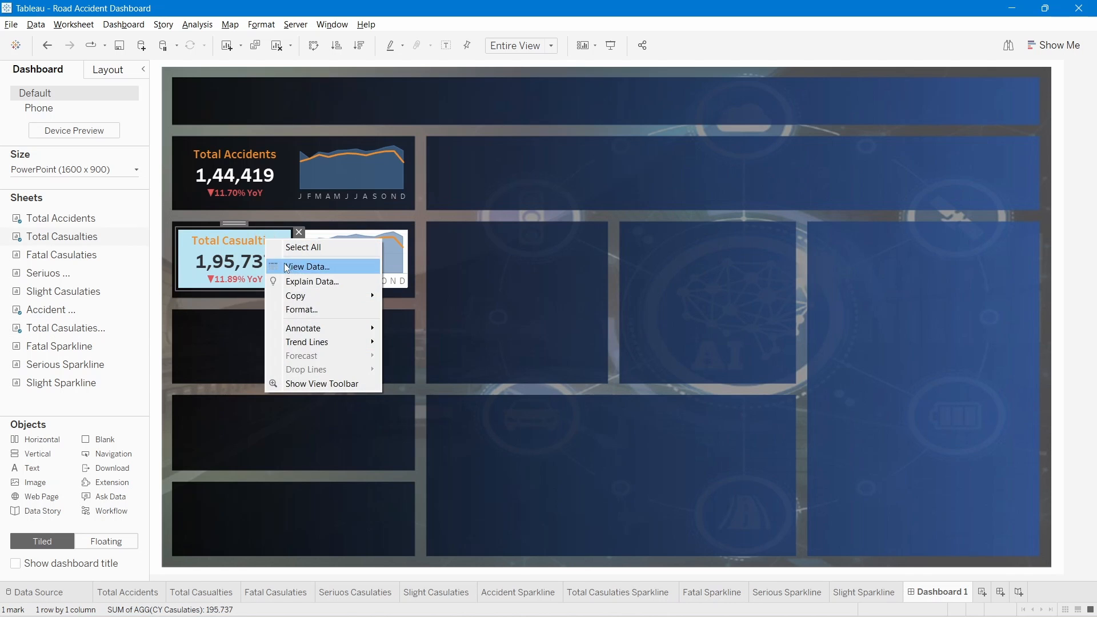
{"action": "left_click", "coordinate": [297, 312]}
{"action": "left_click", "coordinate": [53, 94]}
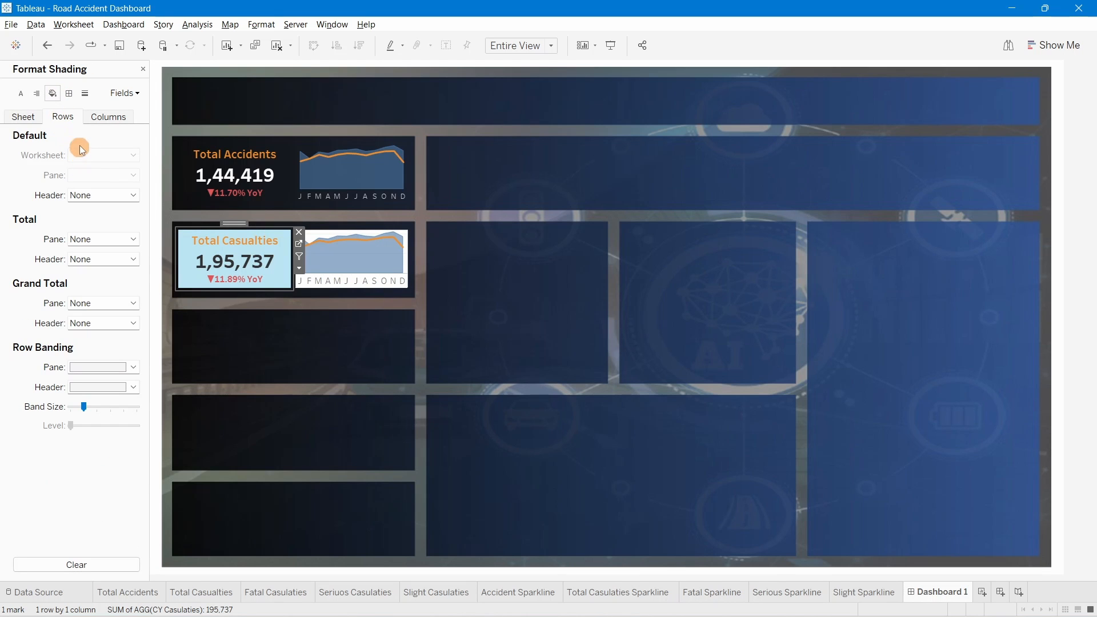
{"action": "left_click", "coordinate": [35, 116]}
{"action": "left_click", "coordinate": [103, 155]}
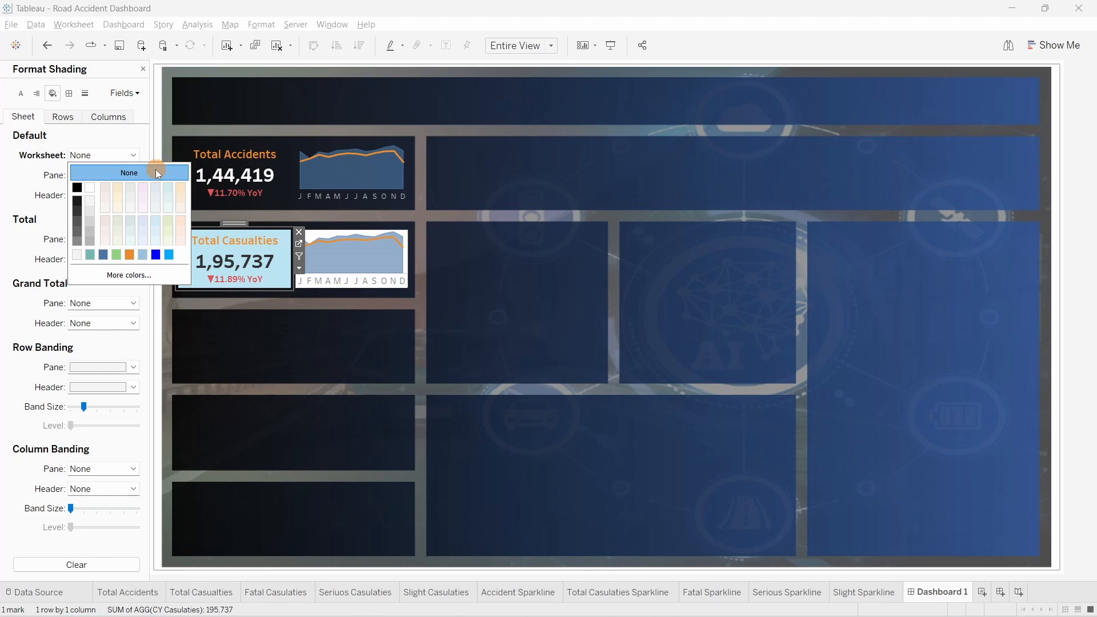
{"action": "left_click", "coordinate": [327, 255]}
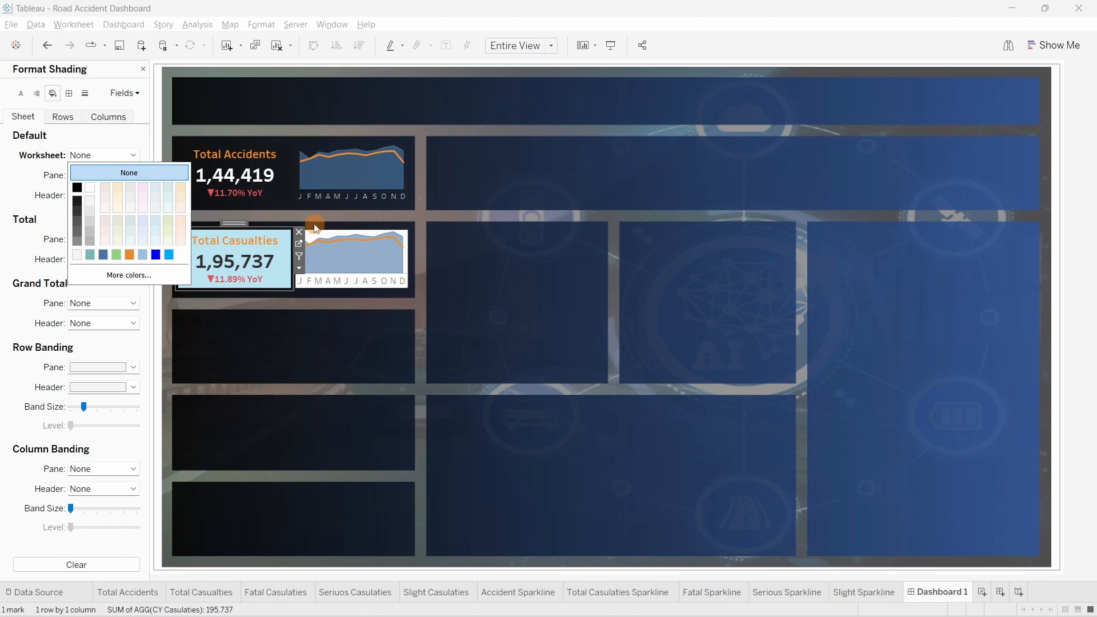
{"action": "left_click", "coordinate": [99, 155]}
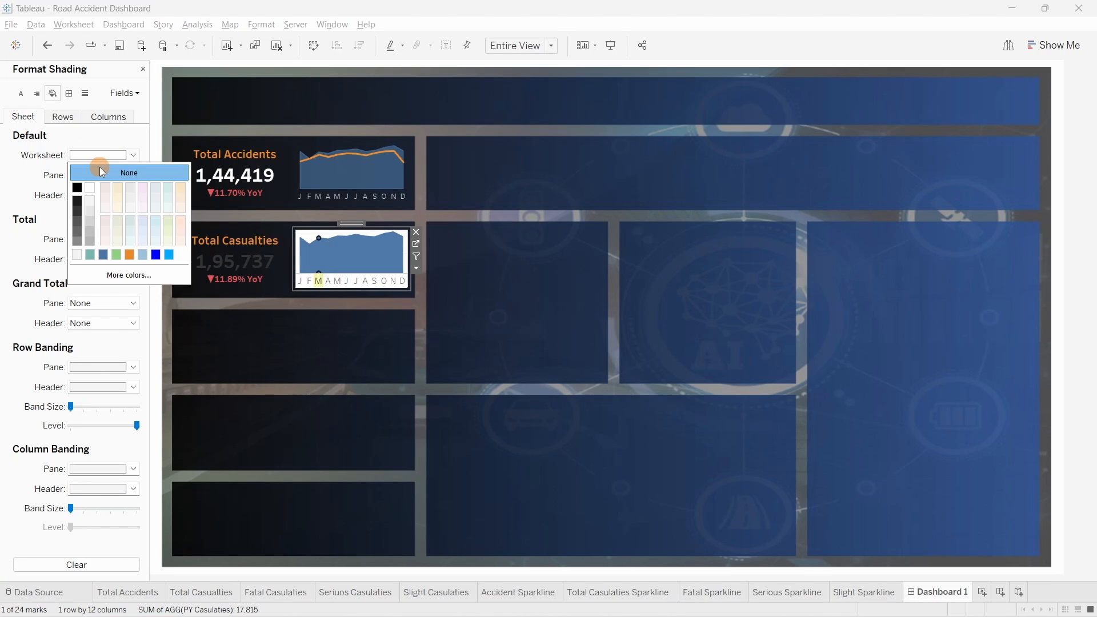
Step: Set the pane borders of the casualties sparkline's row divider and column divider to None
{"action": "left_click", "coordinate": [68, 96]}
{"action": "left_click", "coordinate": [63, 117]}
{"action": "left_click", "coordinate": [103, 304]}
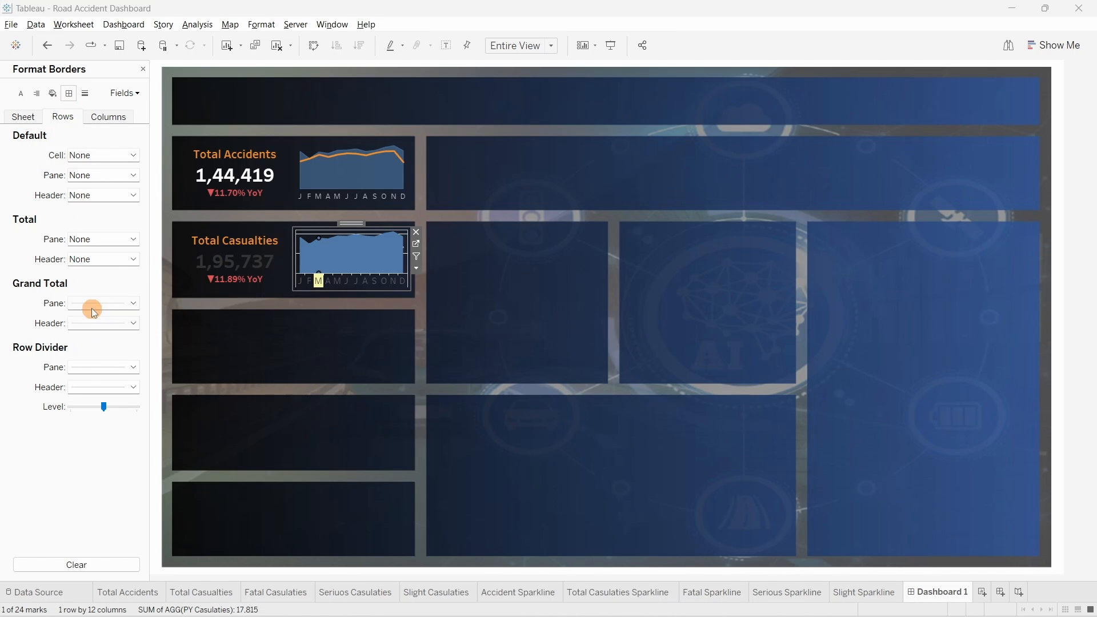
{"action": "left_click", "coordinate": [30, 117]}
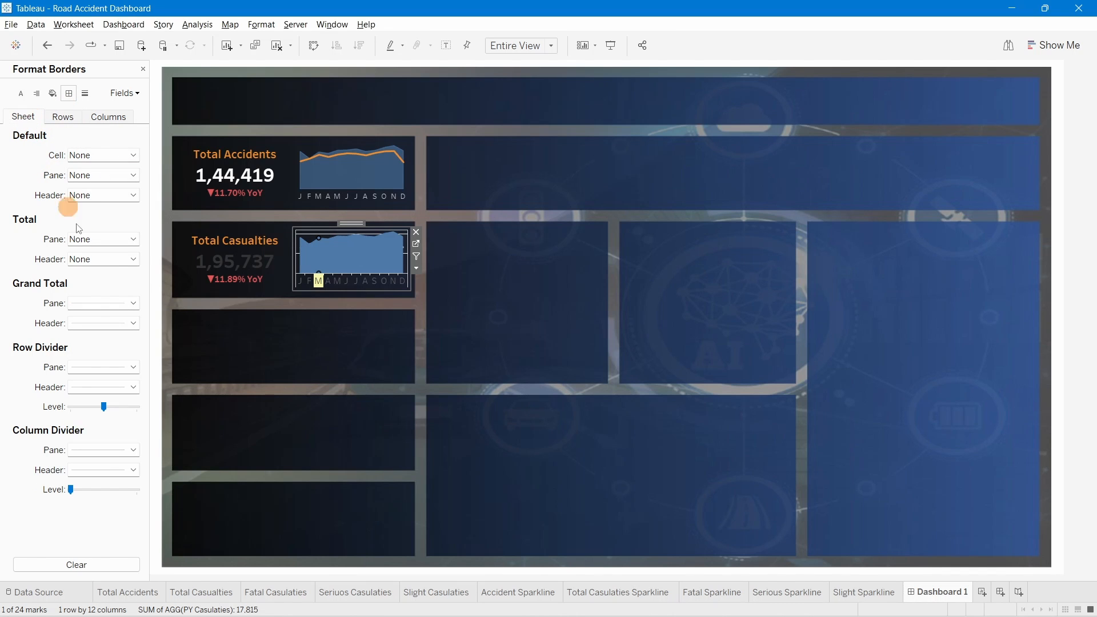
{"action": "left_click", "coordinate": [92, 367]}
{"action": "left_click", "coordinate": [108, 382]}
{"action": "left_click", "coordinate": [90, 451]}
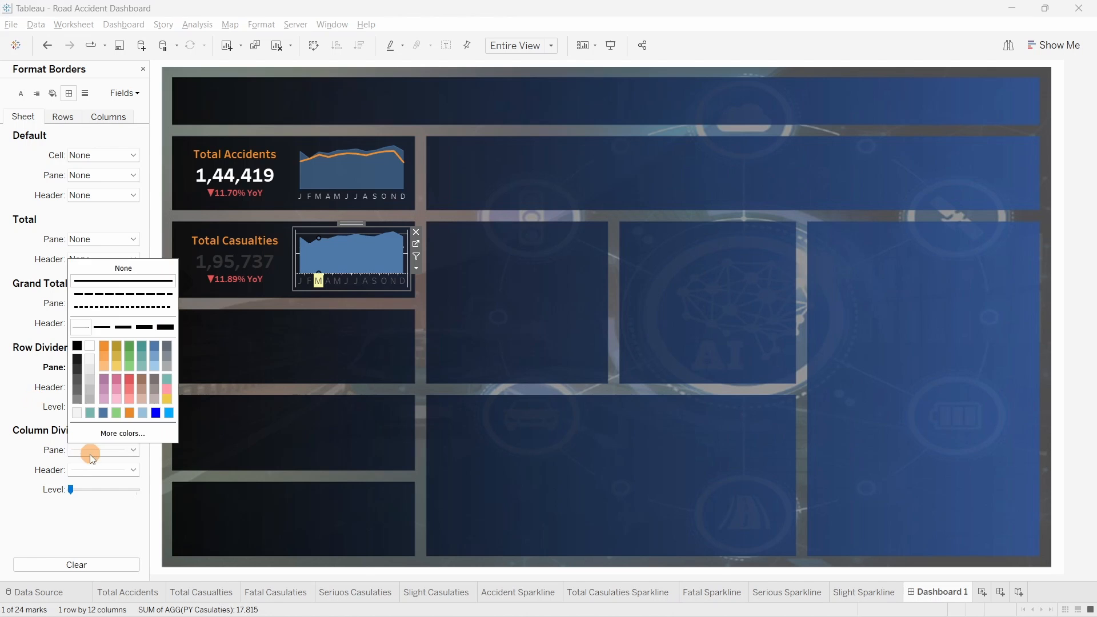
Step: Remove the casualties sparkline's zero lines, axis ticks and row grid lines by setting each to None
{"action": "left_click", "coordinate": [85, 94]}
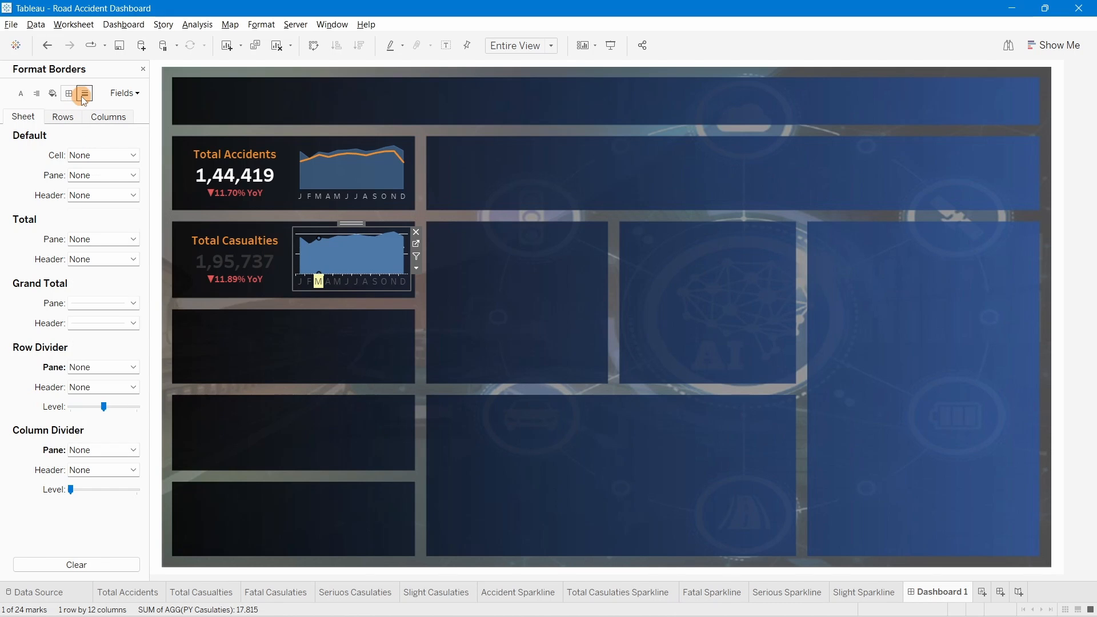
{"action": "left_click", "coordinate": [86, 174]}
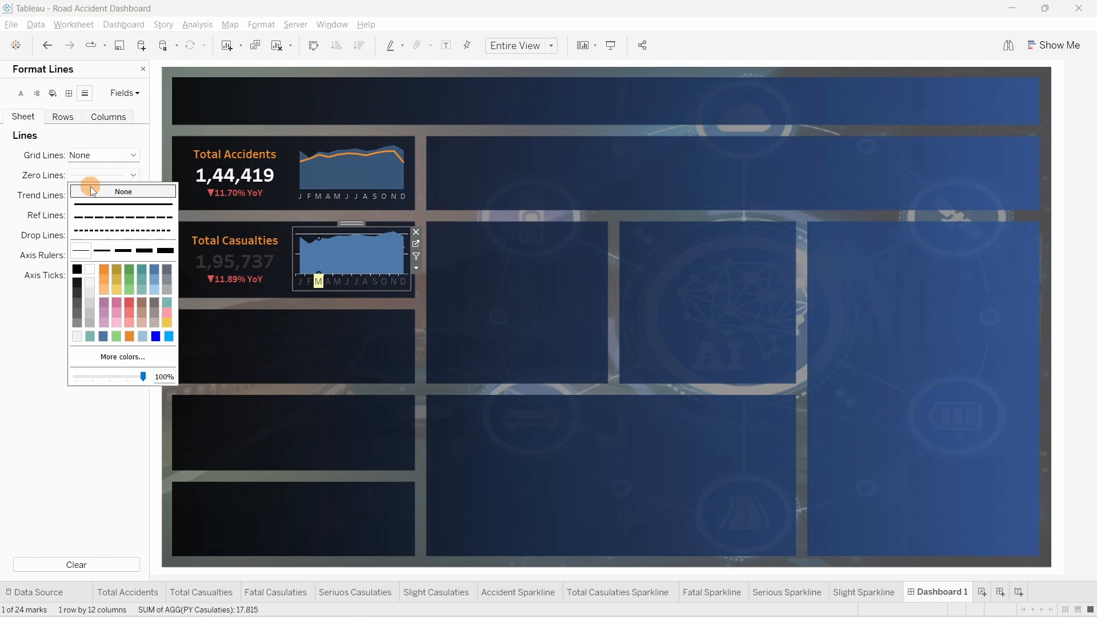
{"action": "left_click", "coordinate": [90, 186]}
{"action": "left_click", "coordinate": [92, 275]}
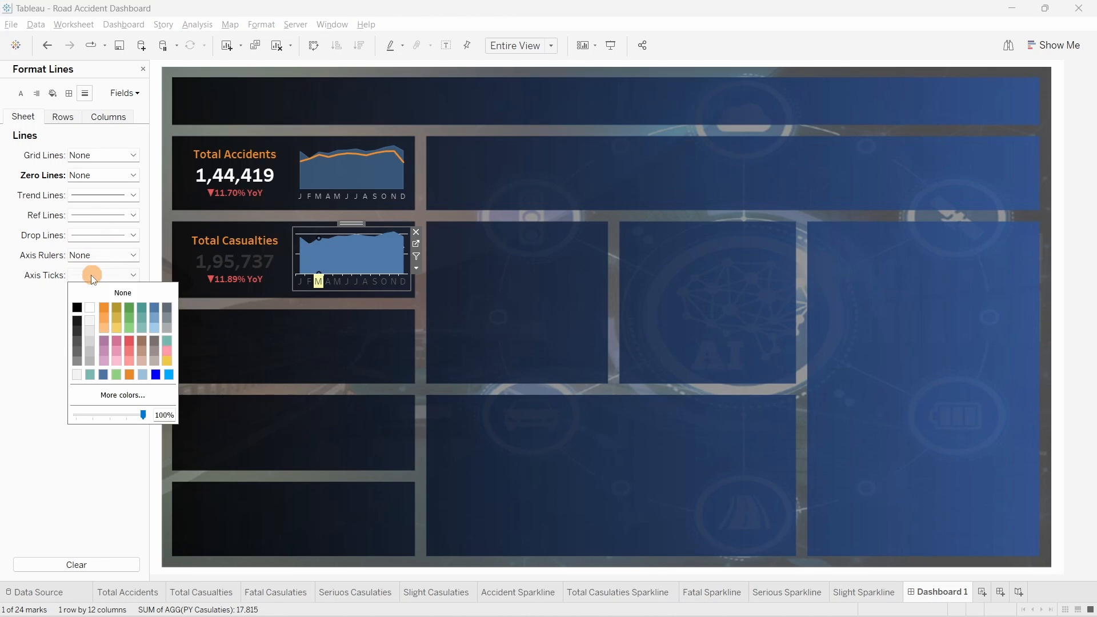
{"action": "left_click", "coordinate": [63, 117]}
{"action": "left_click", "coordinate": [90, 156]}
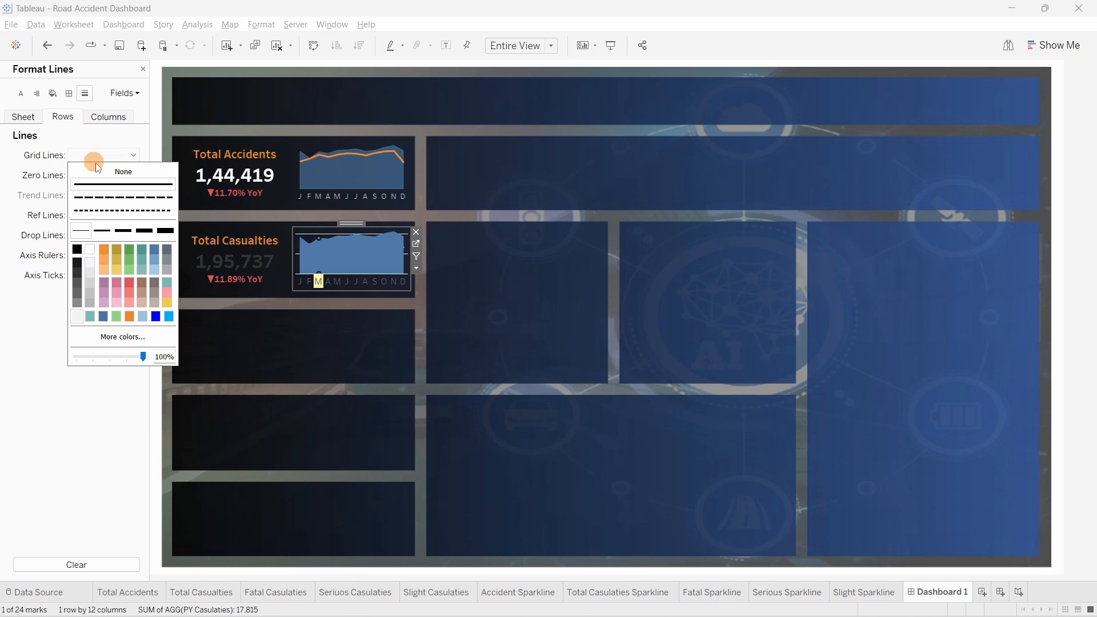
{"action": "left_click", "coordinate": [37, 416]}
{"action": "left_click", "coordinate": [258, 352]}
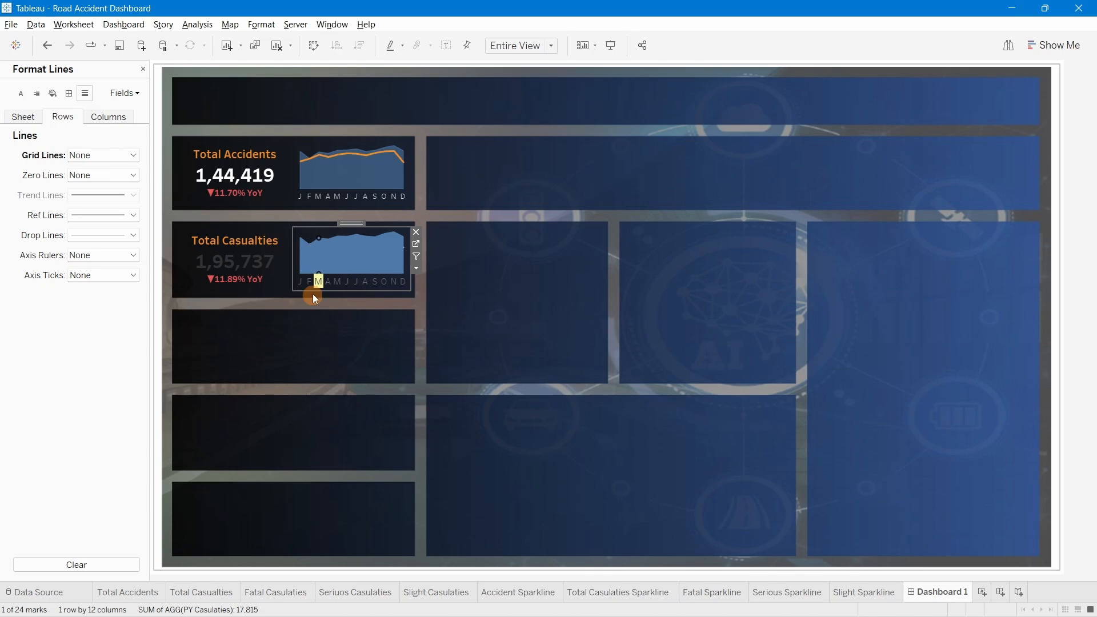
Step: Format the casualties sparkline's month headers with a size 8 font in a light colour
{"action": "left_click", "coordinate": [26, 95]}
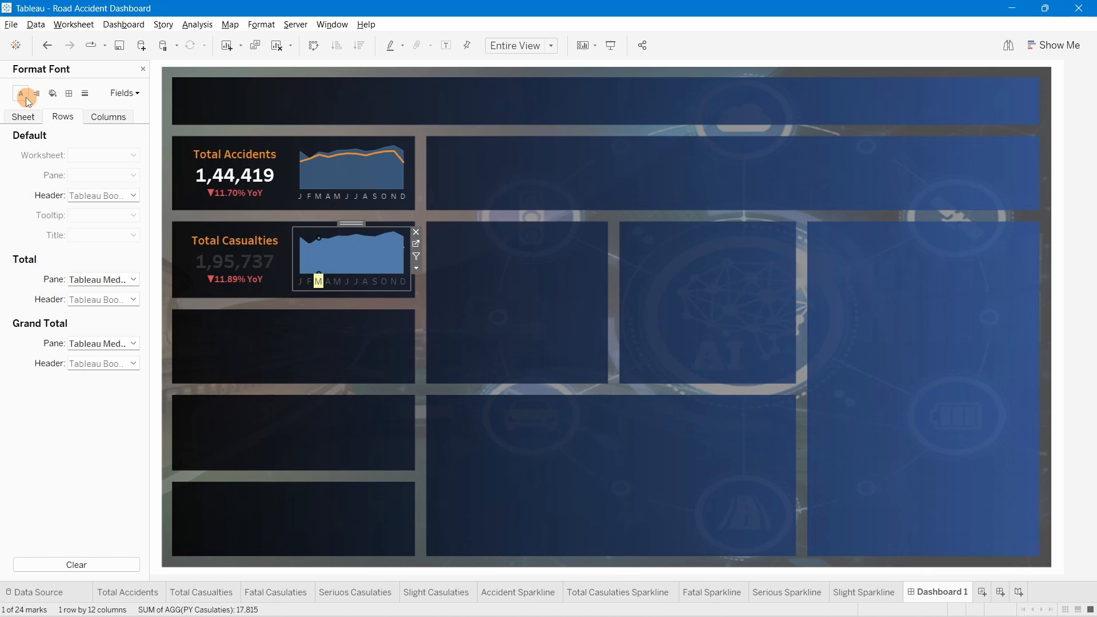
{"action": "left_click", "coordinate": [313, 283]}
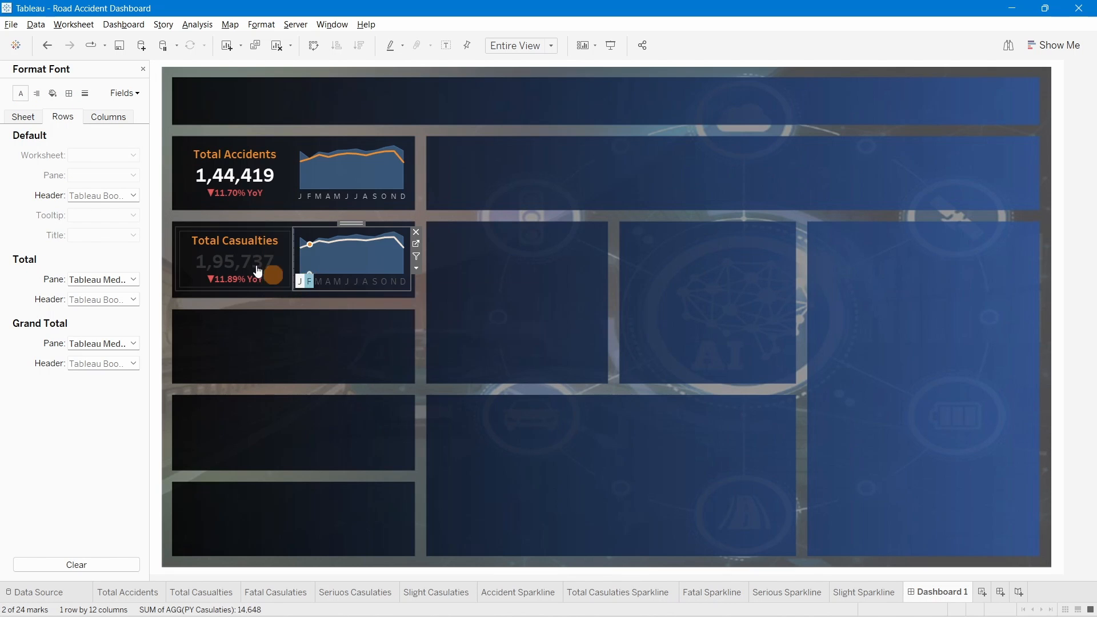
{"action": "left_click", "coordinate": [307, 282]}
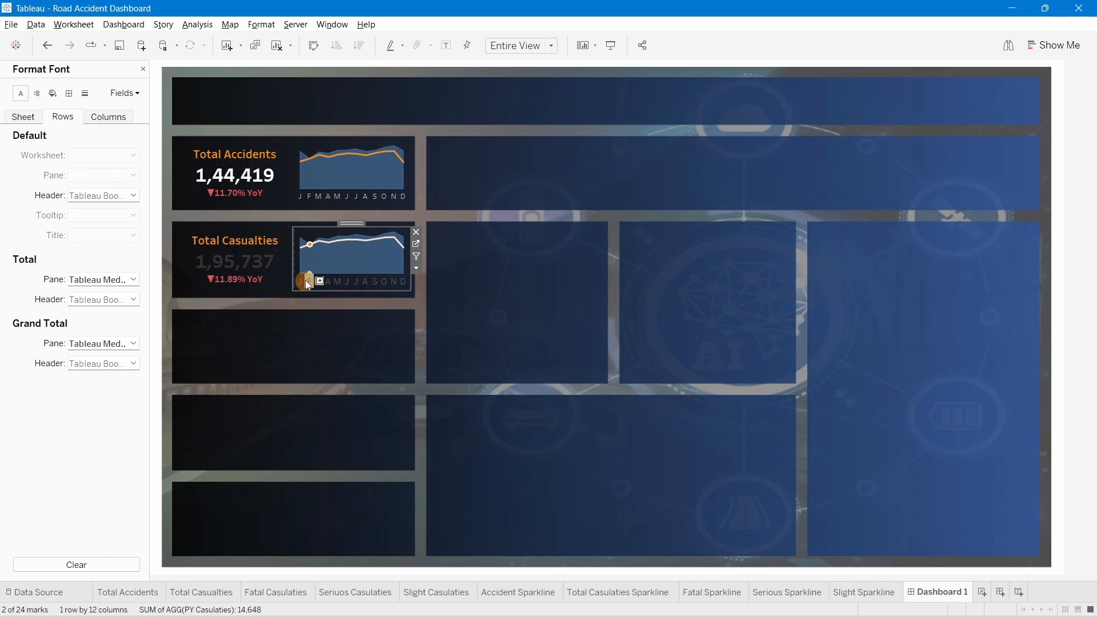
{"action": "right_click", "coordinate": [309, 282]}
{"action": "left_click", "coordinate": [342, 355]}
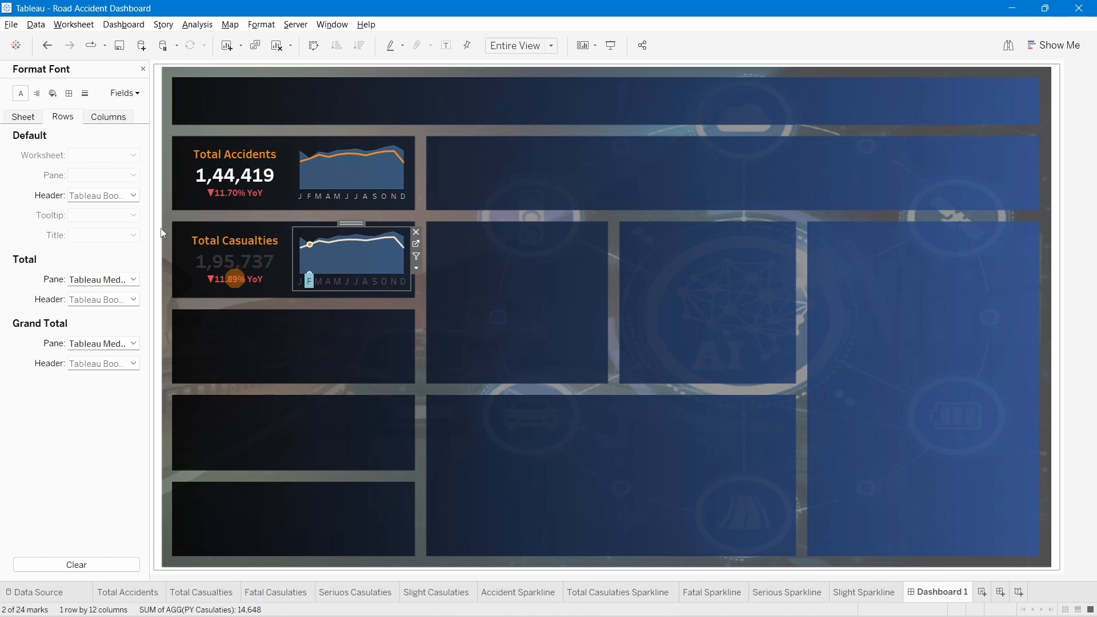
{"action": "left_click", "coordinate": [90, 171]}
{"action": "left_click", "coordinate": [89, 156]}
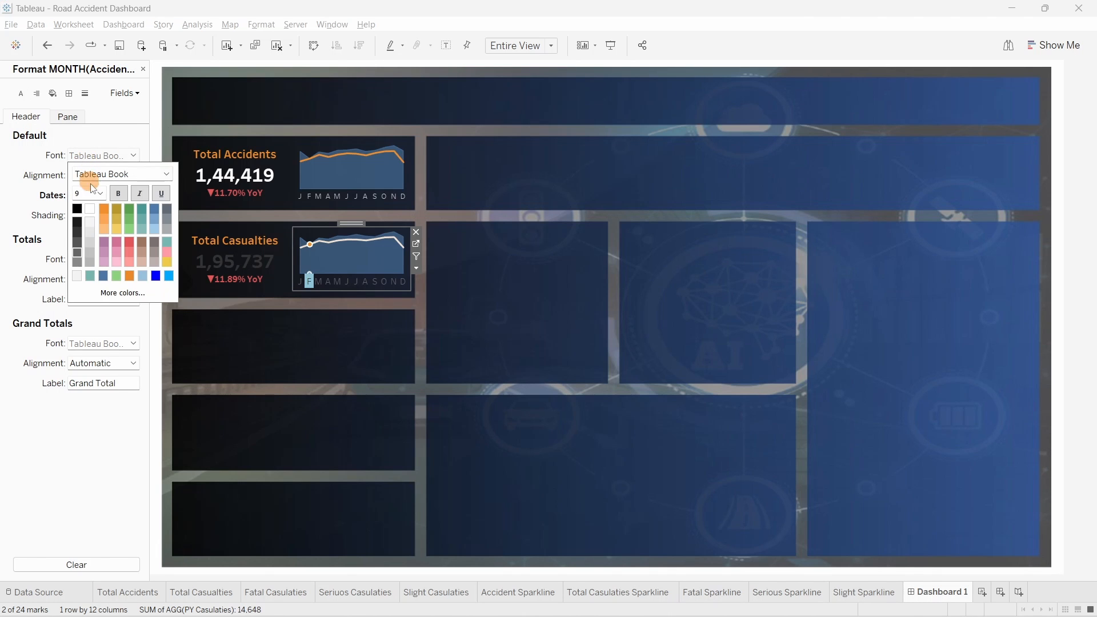
{"action": "left_click", "coordinate": [100, 194]}
{"action": "left_click", "coordinate": [86, 205]}
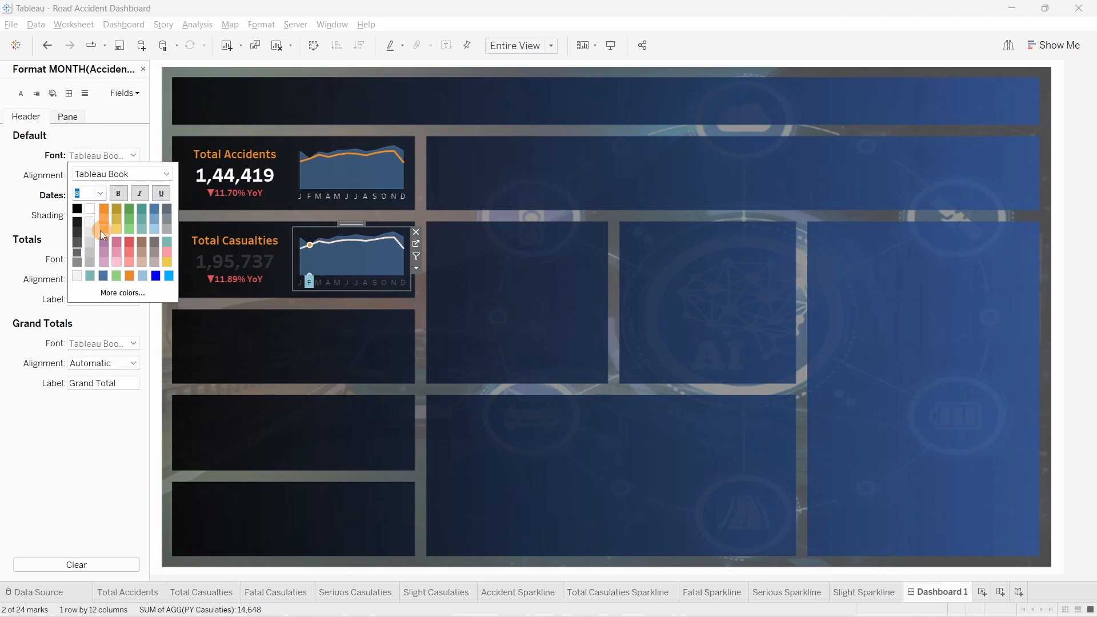
{"action": "left_click", "coordinate": [310, 284]}
Step: On the Total Casualties sheet, colour the label's title and CY Casulaties value white, apply it, and return to Dashboard 1
{"action": "left_click", "coordinate": [235, 228]}
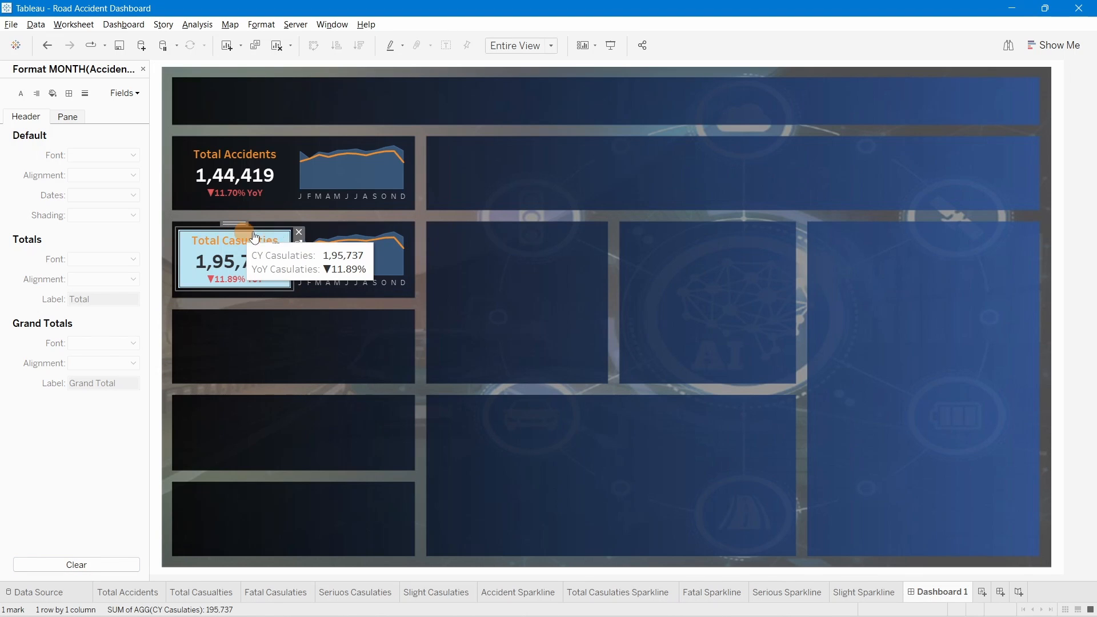
{"action": "left_click", "coordinate": [298, 243]}
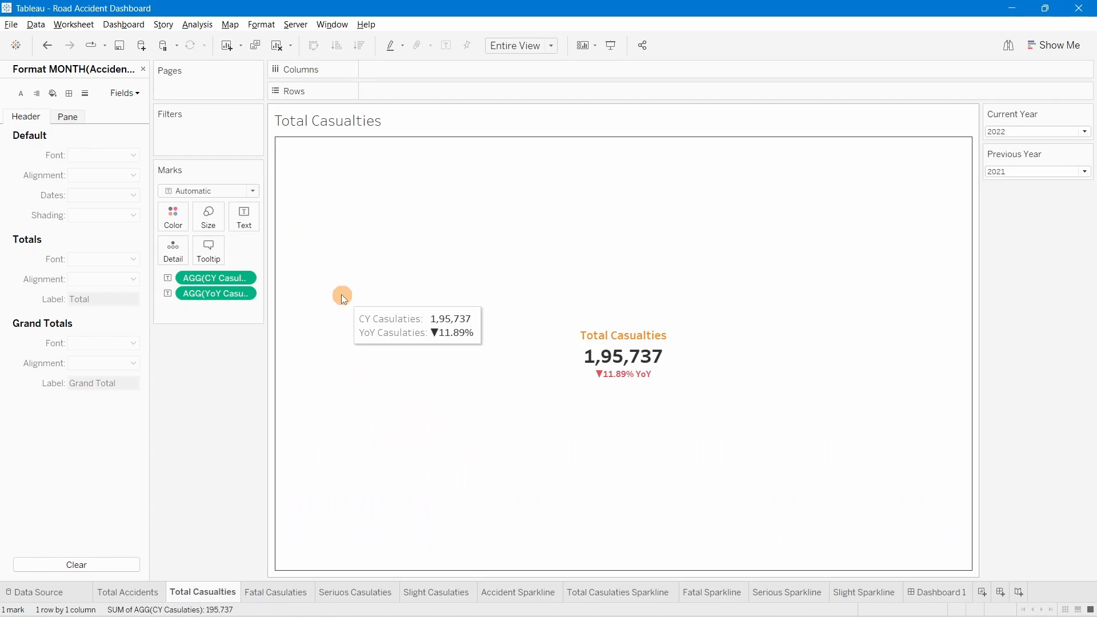
{"action": "left_click", "coordinate": [143, 70]}
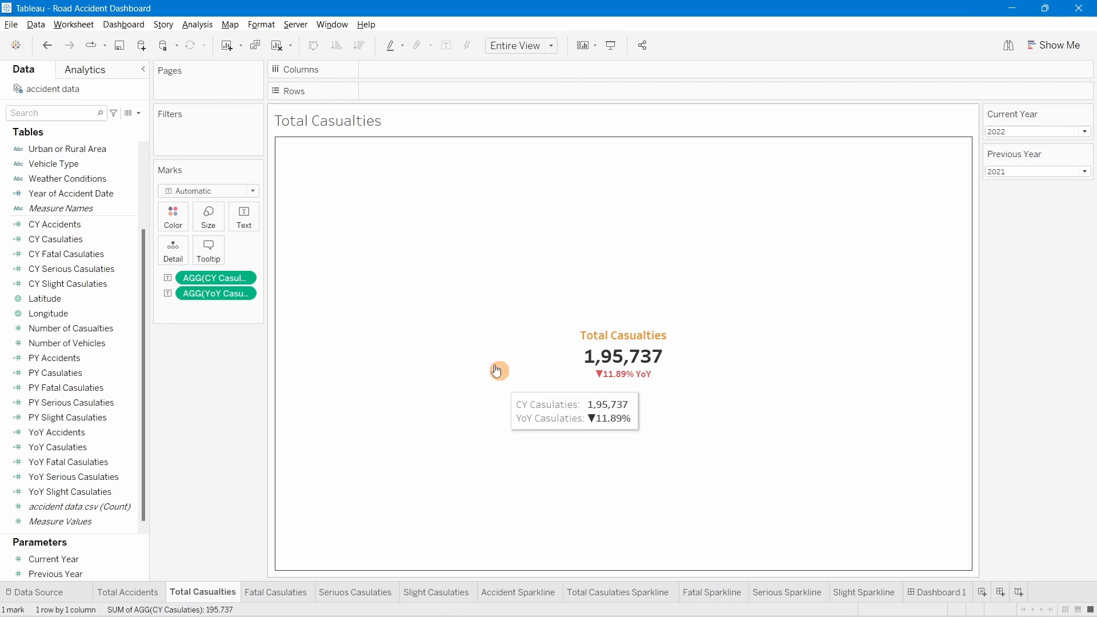
{"action": "left_click", "coordinate": [256, 221]}
{"action": "left_click", "coordinate": [345, 246]}
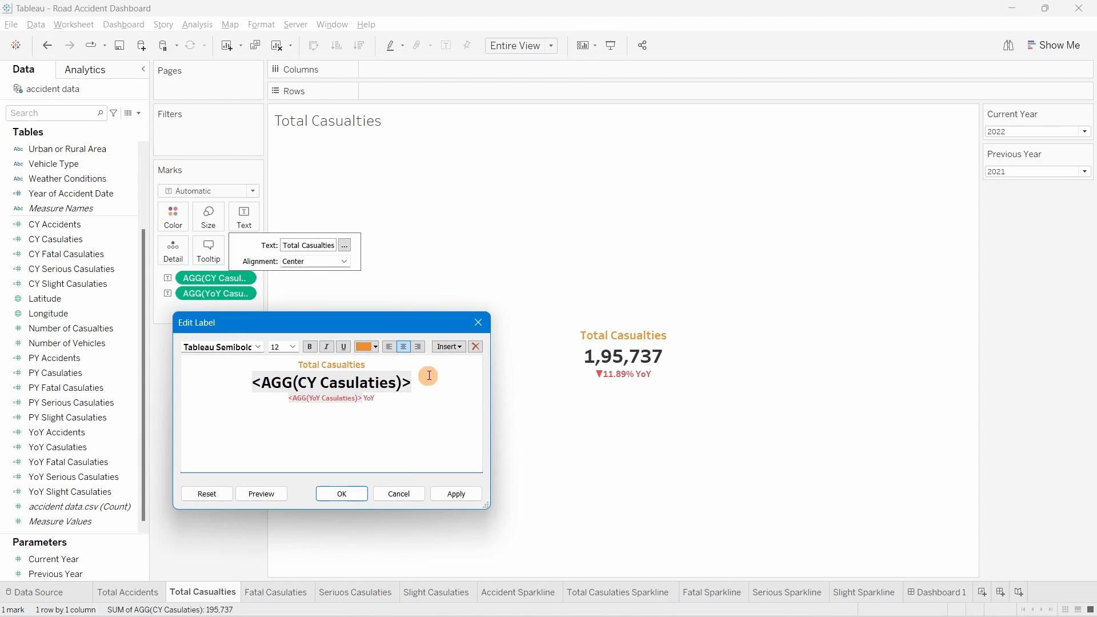
{"action": "left_click_drag", "start_coordinate": [429, 375], "coordinate": [266, 364]}
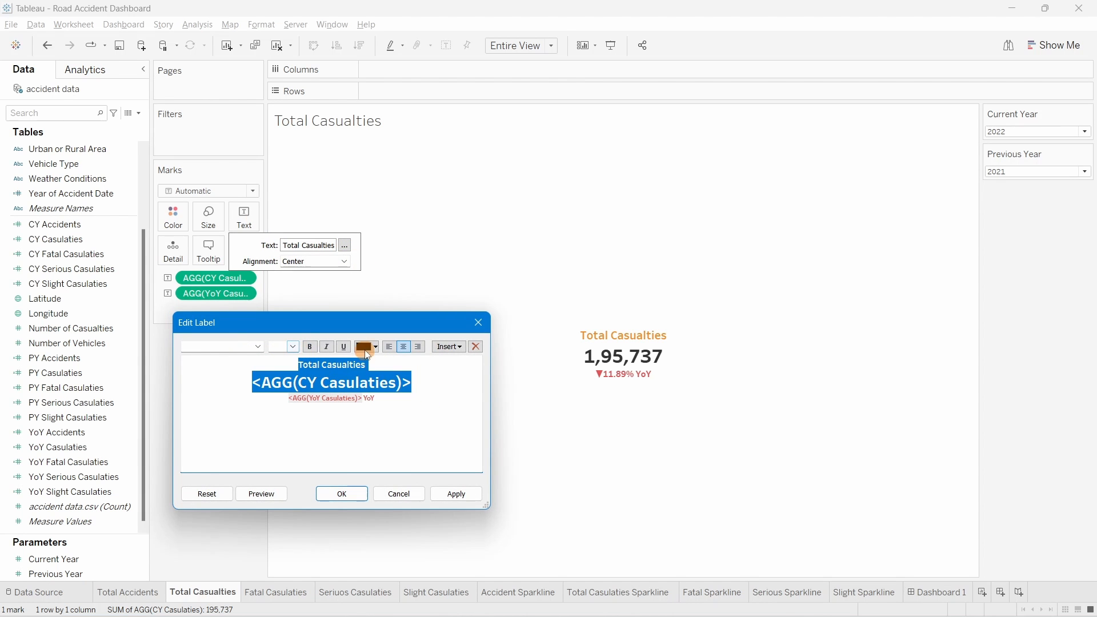
{"action": "left_click", "coordinate": [375, 346]}
{"action": "left_click", "coordinate": [376, 360]}
{"action": "left_click", "coordinate": [450, 496]}
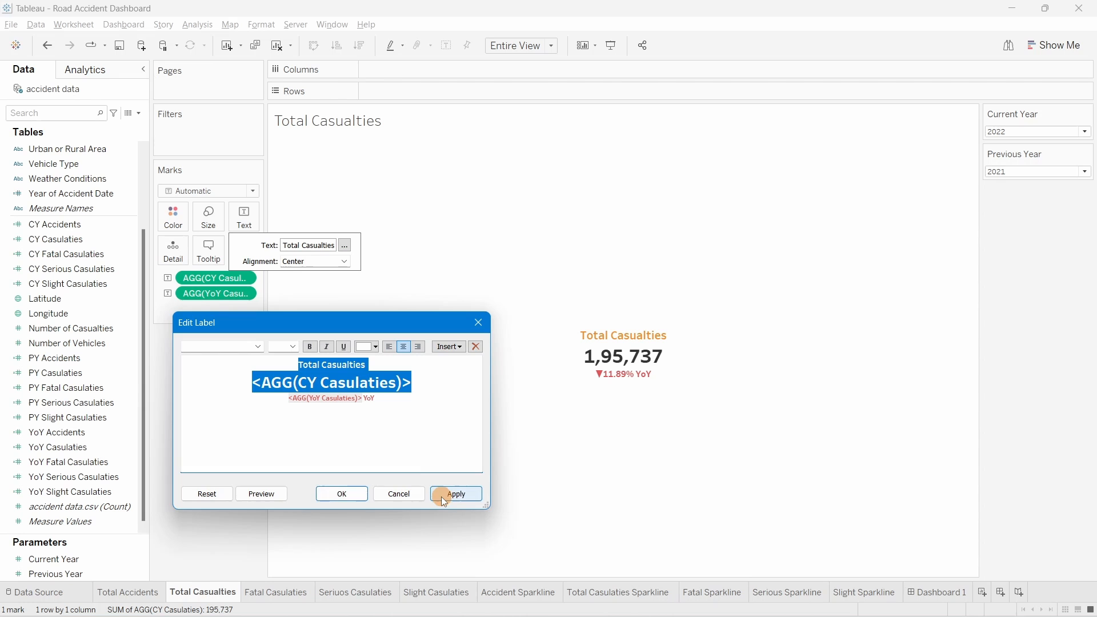
{"action": "left_click", "coordinate": [341, 495]}
{"action": "left_click", "coordinate": [913, 595]}
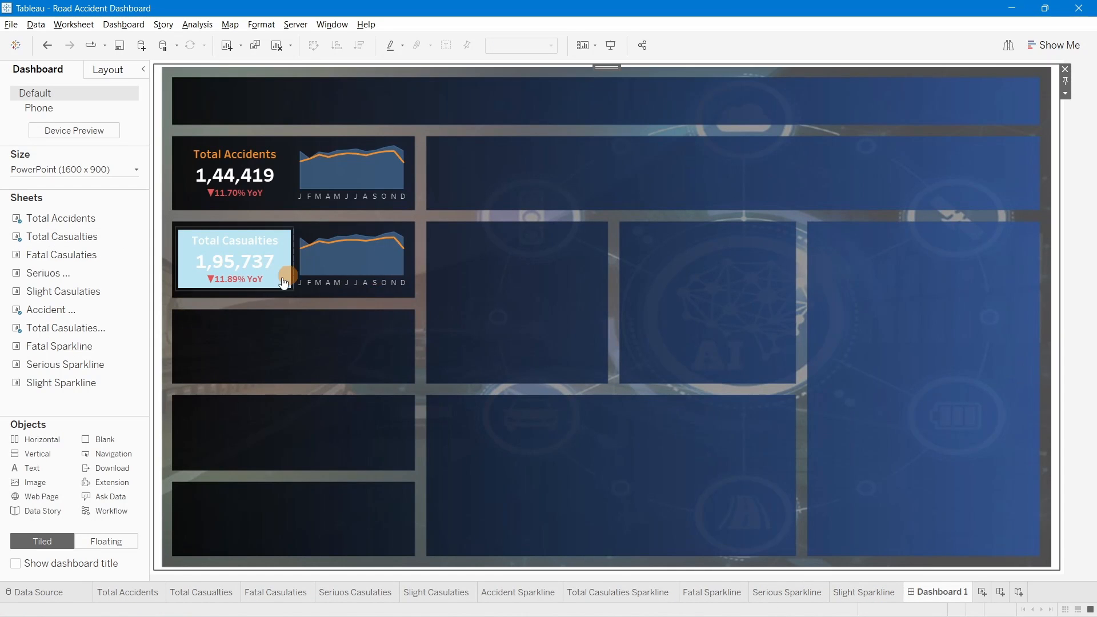
Step: Place a floating horizontal container in the empty box below Total Casualties, 410 wide and 110 high
{"action": "left_click", "coordinate": [1095, 220]}
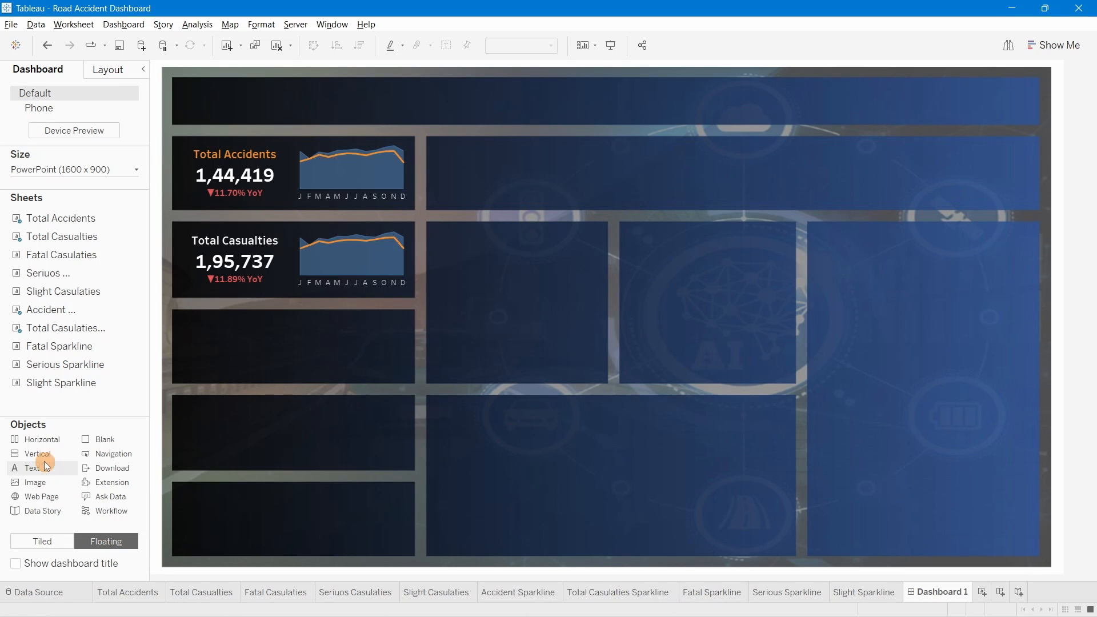
{"action": "left_click_drag", "start_coordinate": [41, 439], "coordinate": [177, 314]}
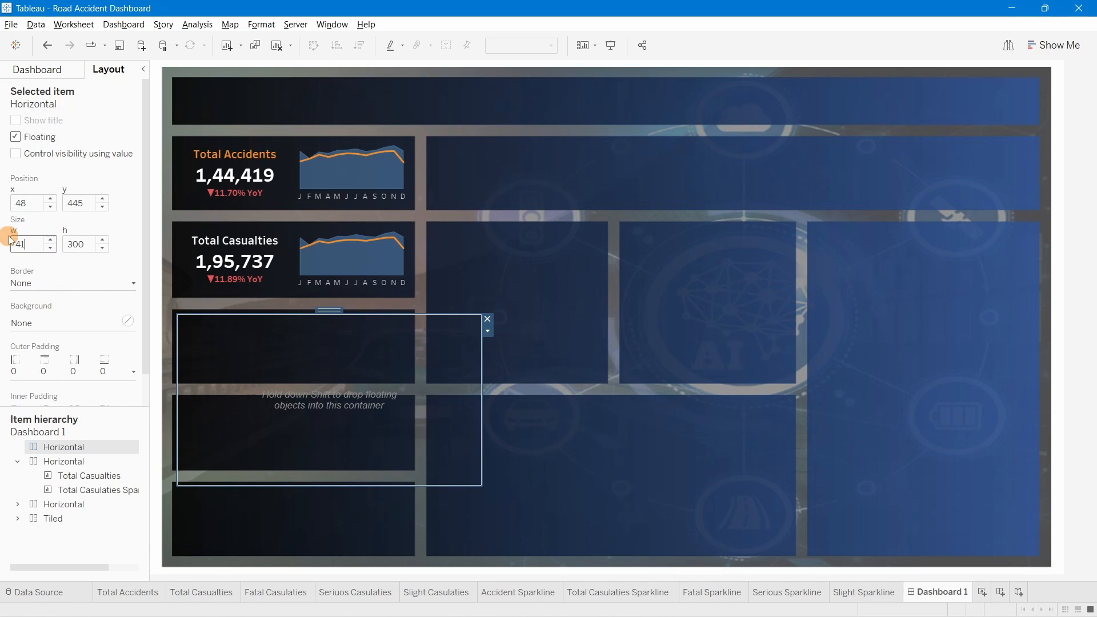
{"action": "left_click_drag", "start_coordinate": [297, 310], "coordinate": [296, 310]}
Step: Place a floating horizontal container in the fourth box of the KPI column and set its size to 410 by 110
{"action": "left_click", "coordinate": [54, 74]}
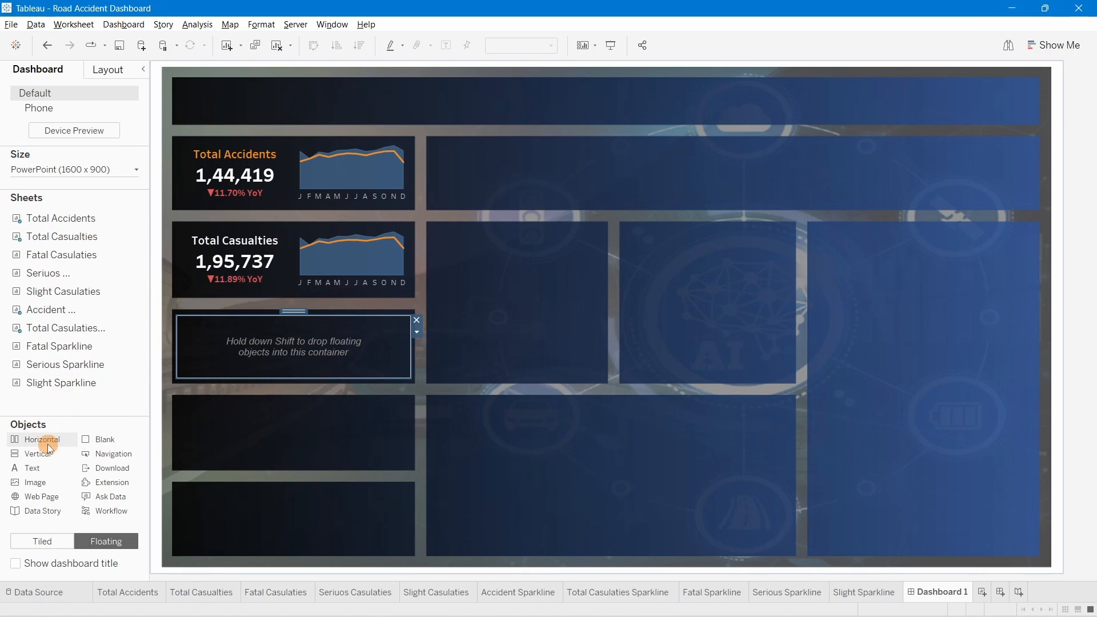
{"action": "left_click_drag", "start_coordinate": [47, 444], "coordinate": [179, 400]}
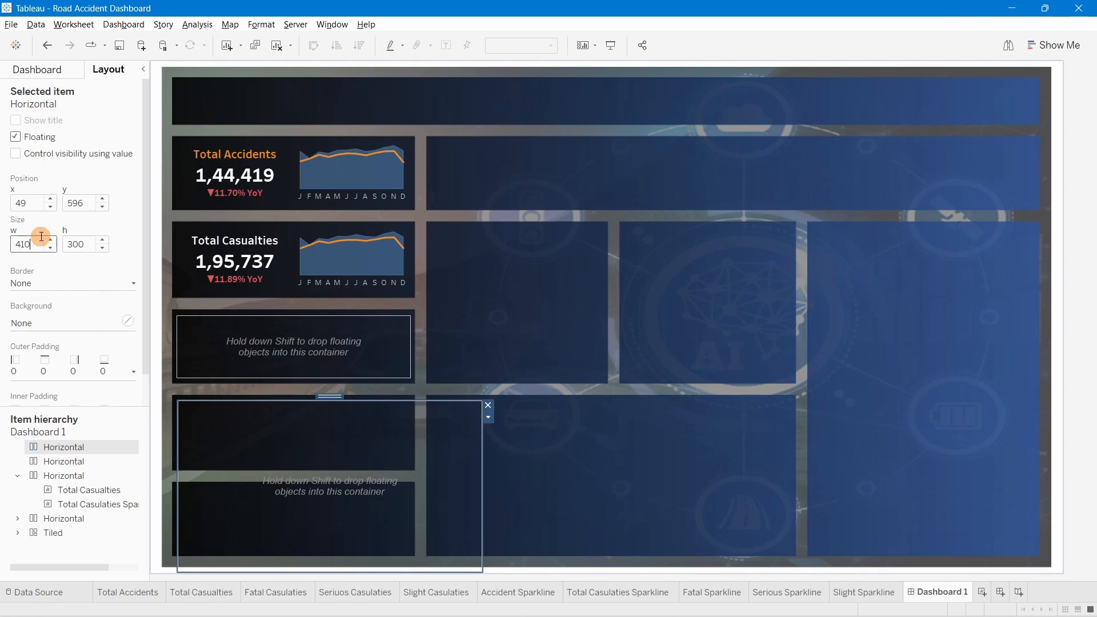
{"action": "left_click", "coordinate": [41, 236]}
{"action": "type", "text": "410"}
{"action": "left_click", "coordinate": [75, 244]}
{"action": "left_click_drag", "start_coordinate": [284, 396], "coordinate": [282, 396]}
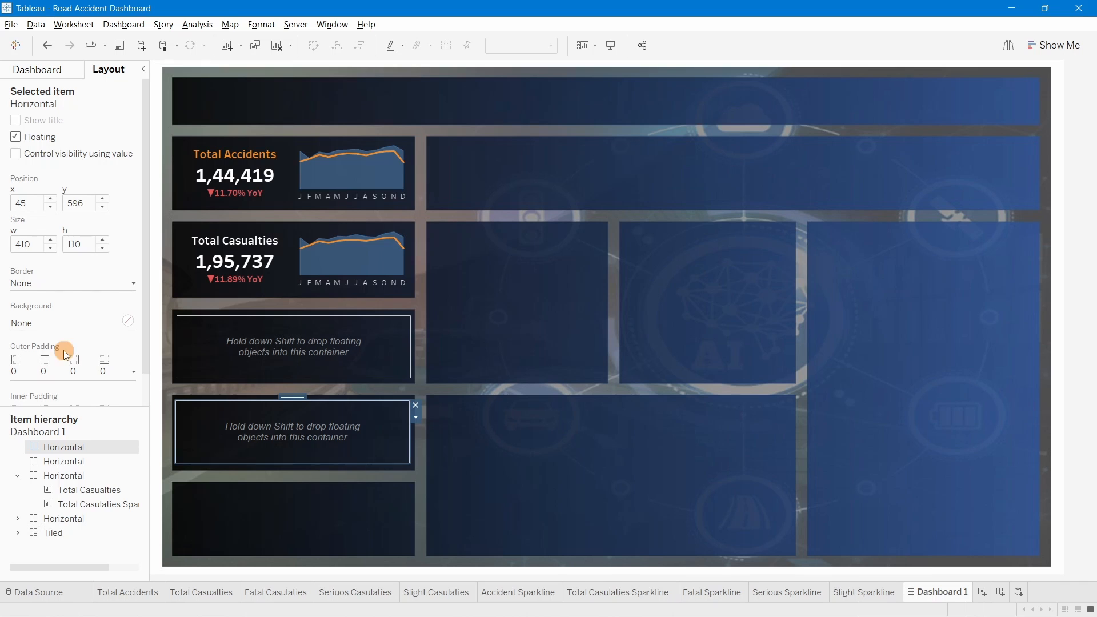
Step: Place a floating horizontal container in the last box of the KPI column, 410 wide and 110 high
{"action": "left_click", "coordinate": [52, 76]}
{"action": "left_click_drag", "start_coordinate": [43, 443], "coordinate": [175, 487]}
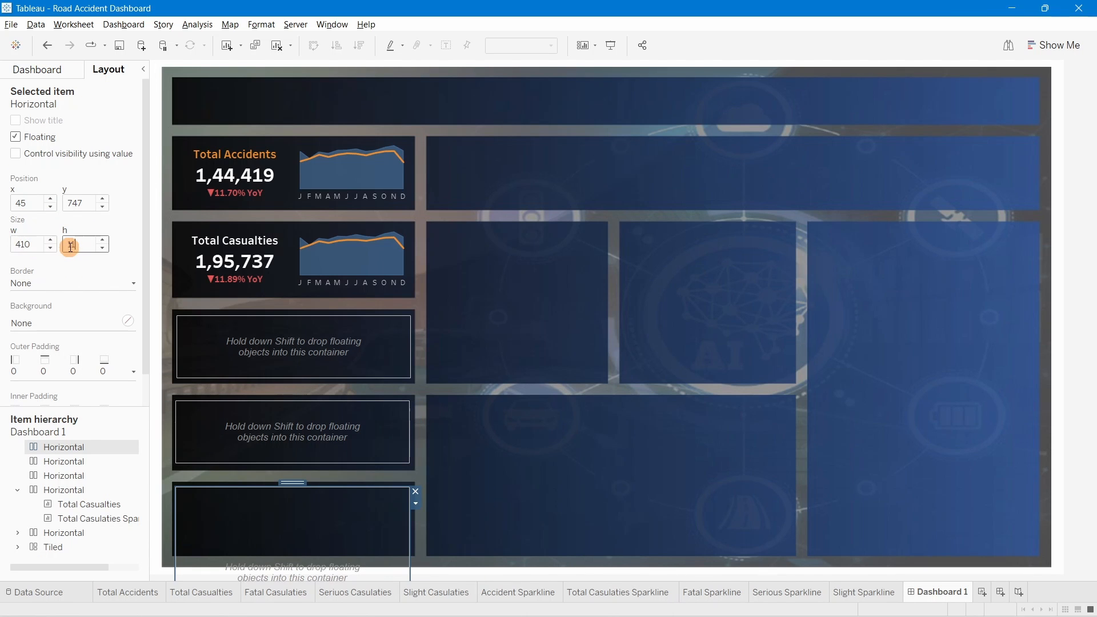
{"action": "left_click_drag", "start_coordinate": [297, 482], "coordinate": [297, 483]}
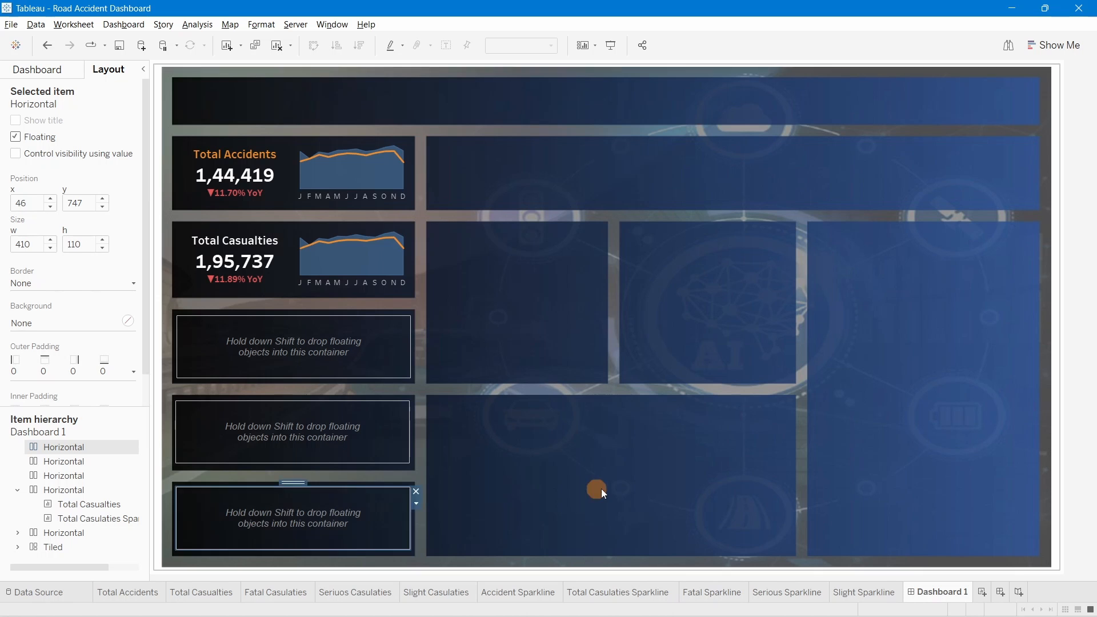
{"action": "left_click", "coordinate": [597, 490]}
Step: Place the Fatal Casulaties sheet in the third KPI container with the Fatal Sparkline sheet beside it
{"action": "left_click", "coordinate": [27, 69]}
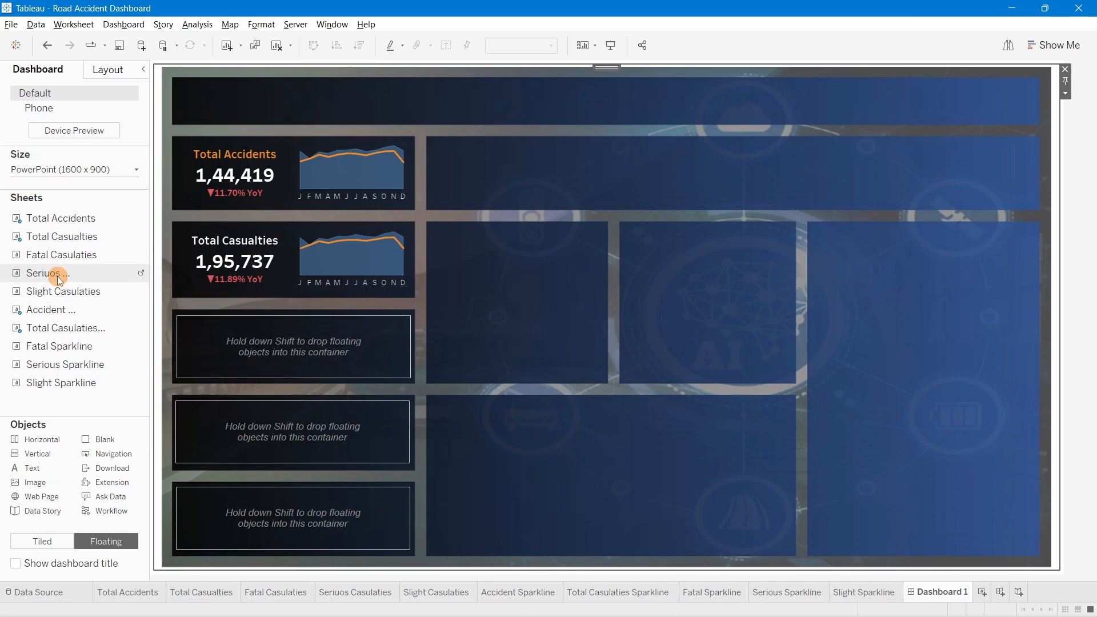
{"action": "left_click_drag", "start_coordinate": [57, 256], "coordinate": [69, 342]}
{"action": "left_click_drag", "start_coordinate": [57, 306], "coordinate": [379, 343]}
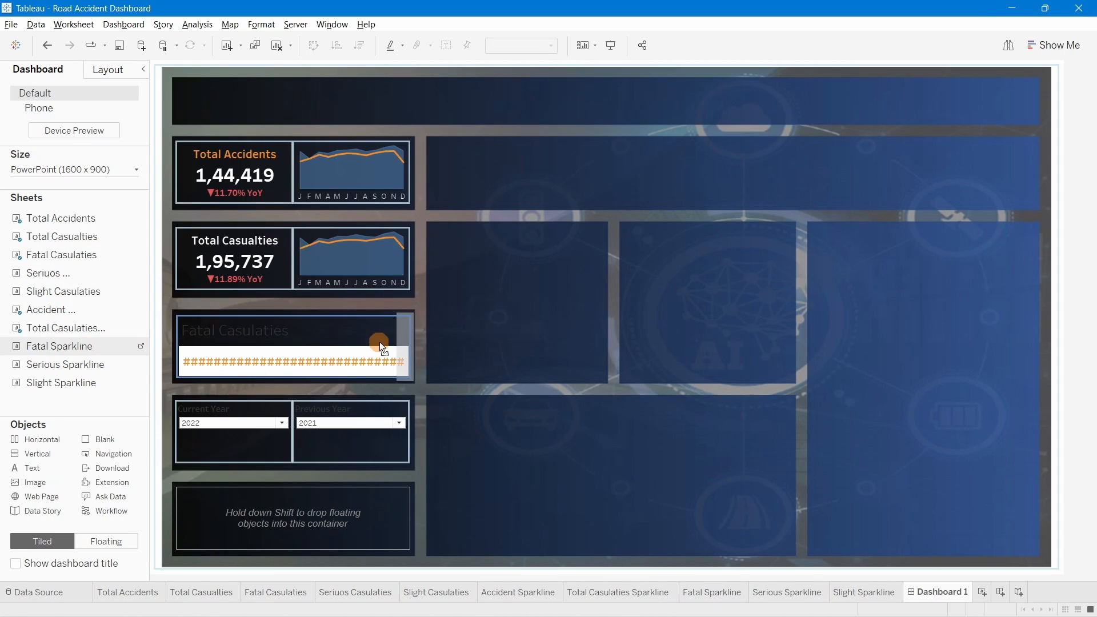
Step: Put the Seriuos Casulaties and Serious Sparkline sheets side by side in the fourth KPI container, deleting the stray legend and year controls
{"action": "left_click", "coordinate": [203, 451]}
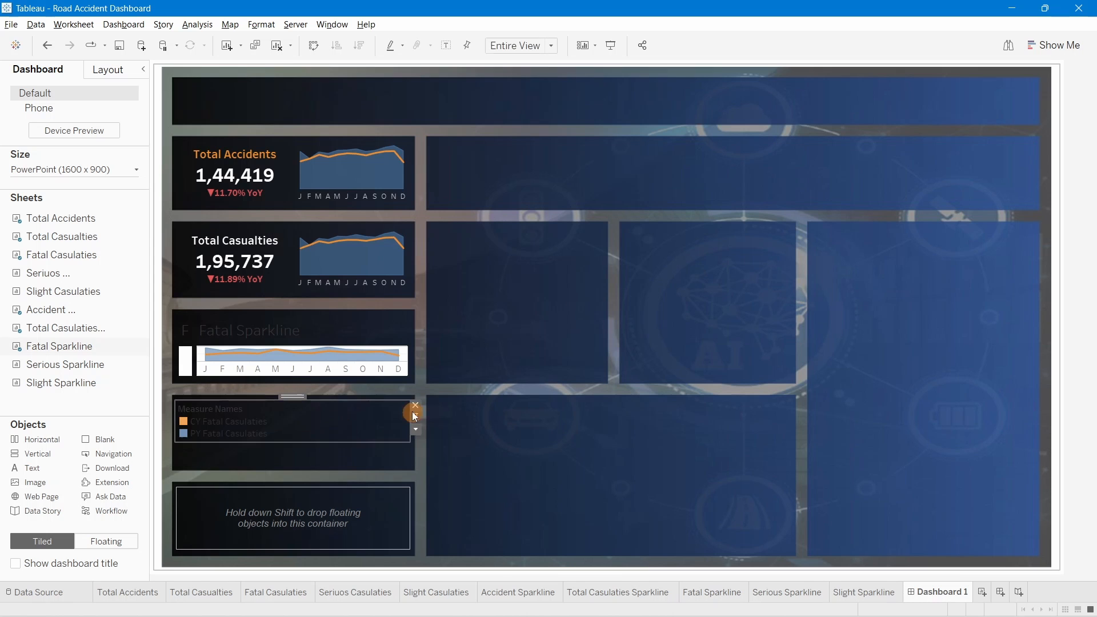
{"action": "left_click", "coordinate": [301, 455]}
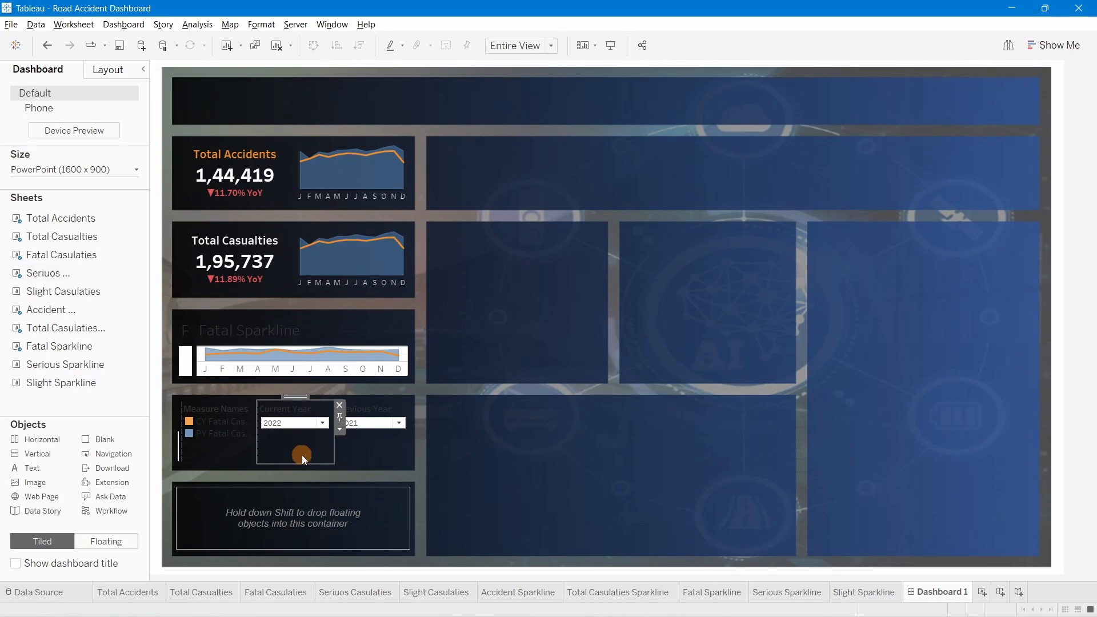
{"action": "key", "text": "Delete"}
{"action": "left_click_drag", "start_coordinate": [65, 365], "coordinate": [378, 436]}
Step: Put the Slight Casulaties and Slight Sparkline sheets side by side in the last KPI container, deleting the stray year controls and legend
{"action": "left_click", "coordinate": [309, 520]}
{"action": "left_click_drag", "start_coordinate": [57, 277], "coordinate": [215, 513]}
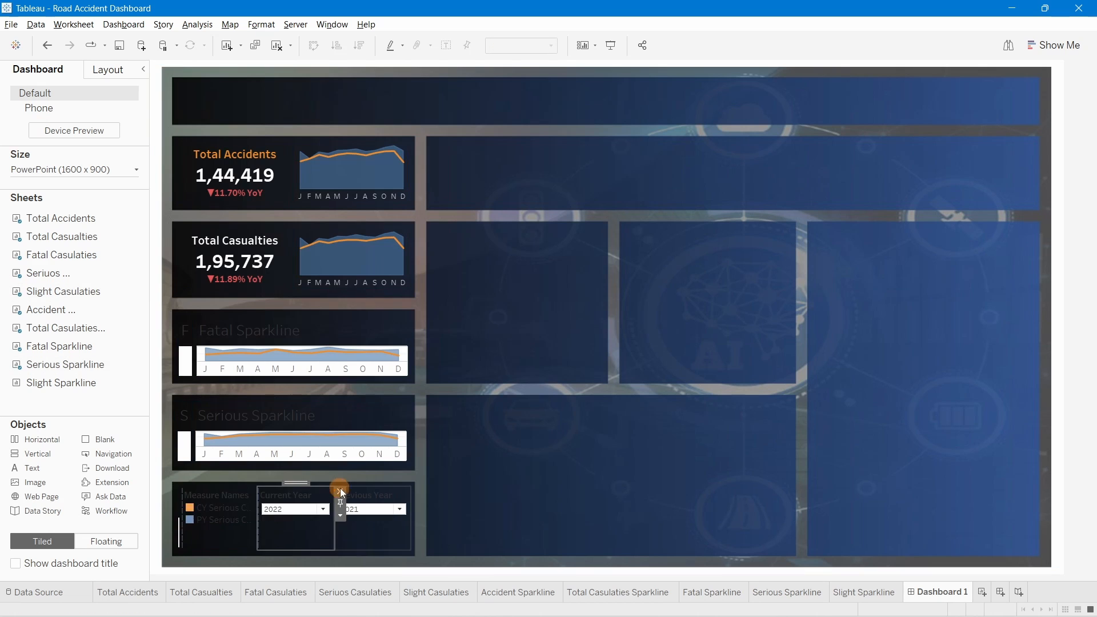
{"action": "left_click_drag", "start_coordinate": [61, 383], "coordinate": [410, 503]}
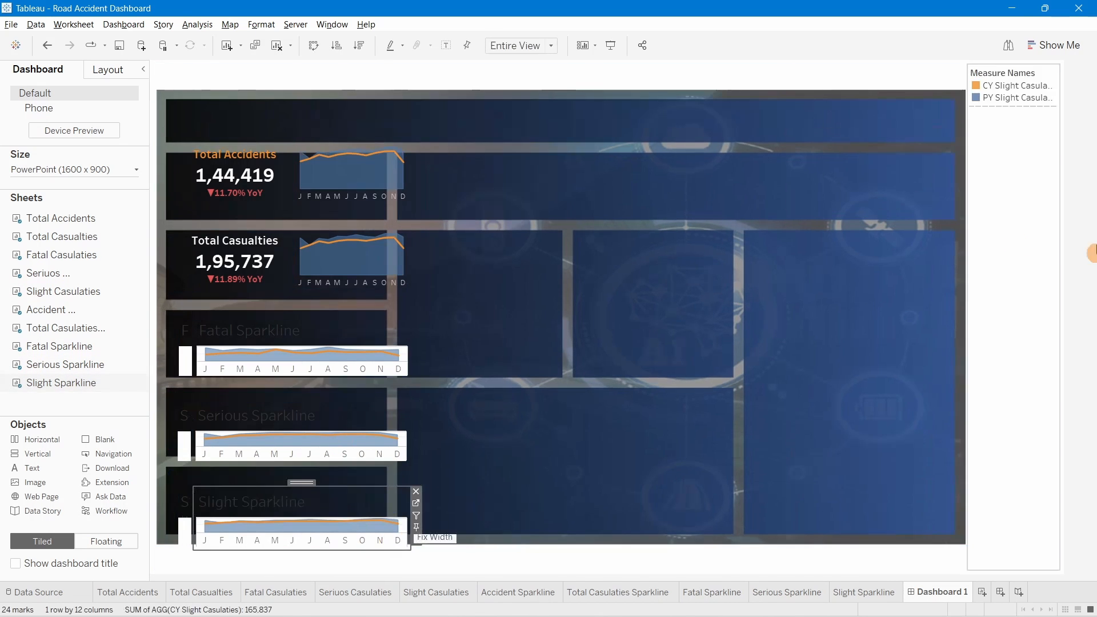
{"action": "left_click", "coordinate": [1059, 105]}
{"action": "key", "text": "Delete"}
Step: Distribute the contents evenly in the Fatal, Serious and Slight containers
{"action": "left_click", "coordinate": [293, 310]}
{"action": "left_click", "coordinate": [415, 331]}
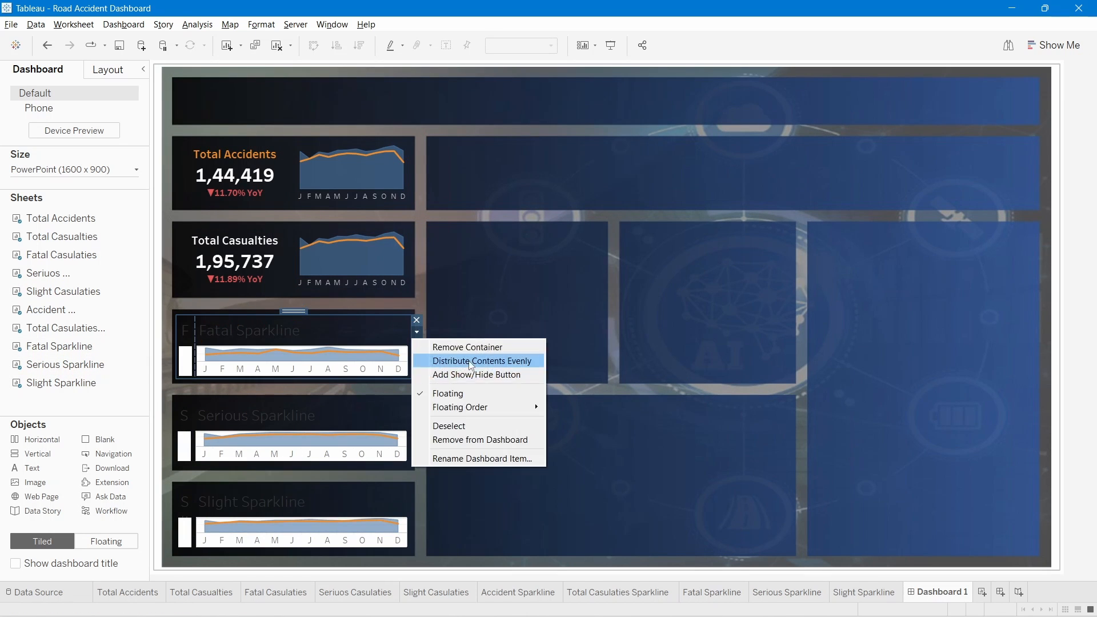
{"action": "left_click", "coordinate": [457, 360]}
{"action": "left_click", "coordinate": [293, 396]}
{"action": "left_click", "coordinate": [416, 416]}
{"action": "left_click", "coordinate": [451, 448]}
{"action": "left_click", "coordinate": [292, 483]}
{"action": "left_click", "coordinate": [416, 504]}
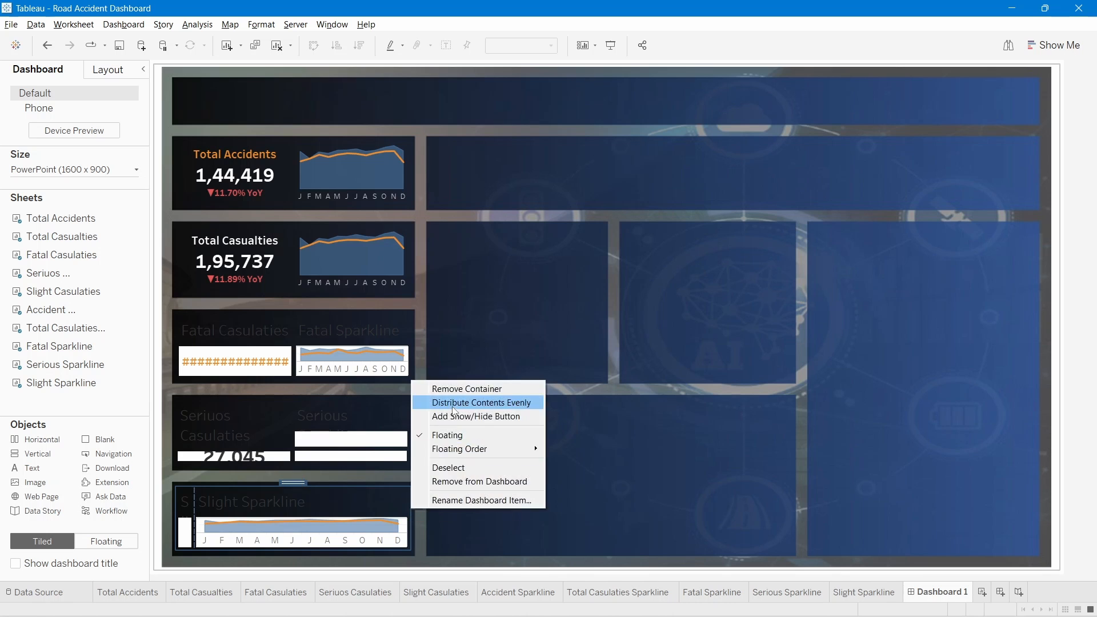
{"action": "left_click", "coordinate": [451, 403]}
Step: Hide the sheet titles of the Fatal, Serious and Slight KPIs and their sparklines
{"action": "right_click", "coordinate": [217, 421]}
{"action": "left_click", "coordinate": [247, 458]}
{"action": "right_click", "coordinate": [325, 407]}
{"action": "left_click", "coordinate": [357, 443]}
{"action": "right_click", "coordinate": [247, 331]}
{"action": "left_click", "coordinate": [286, 367]}
{"action": "right_click", "coordinate": [323, 330]}
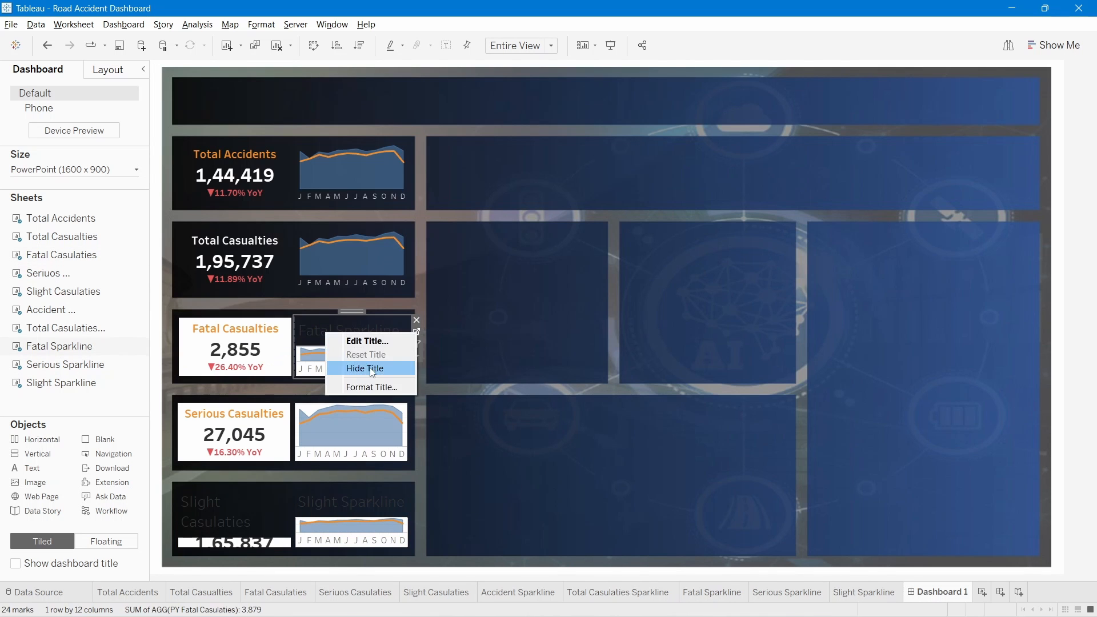
{"action": "left_click", "coordinate": [362, 367]}
{"action": "right_click", "coordinate": [248, 499]}
{"action": "left_click", "coordinate": [280, 533]}
{"action": "left_click", "coordinate": [364, 529]}
Step: Set the worksheet shading of the Fatal, Serious and Slight Casualties KPI sheets to None
{"action": "right_click", "coordinate": [235, 324]}
{"action": "left_click", "coordinate": [264, 374]}
{"action": "left_click", "coordinate": [52, 94]}
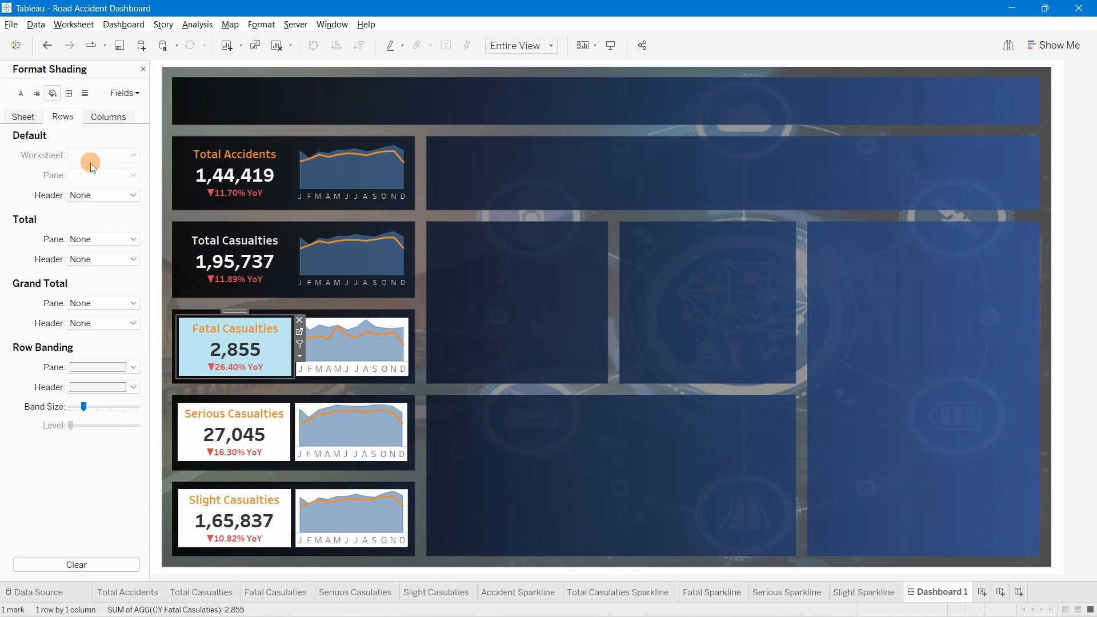
{"action": "left_click", "coordinate": [98, 155]}
{"action": "left_click", "coordinate": [104, 177]}
{"action": "left_click", "coordinate": [234, 433]}
{"action": "left_click", "coordinate": [103, 155]}
{"action": "left_click", "coordinate": [104, 177]}
{"action": "left_click", "coordinate": [234, 519]}
{"action": "left_click", "coordinate": [102, 155]}
{"action": "left_click", "coordinate": [109, 174]}
Step: Set the Fatal sparkline's worksheet shading and the pane borders of its row and column dividers to None
{"action": "left_click", "coordinate": [305, 324]}
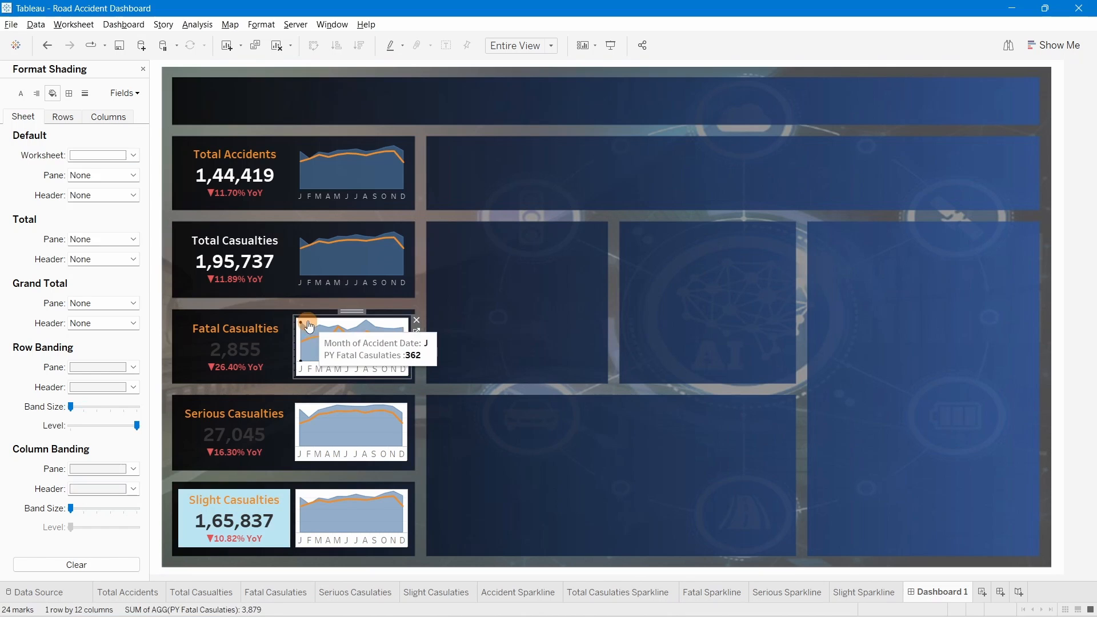
{"action": "left_click", "coordinate": [103, 155]}
{"action": "left_click", "coordinate": [122, 174]}
{"action": "left_click", "coordinate": [68, 93]}
{"action": "left_click", "coordinate": [108, 368]}
{"action": "left_click", "coordinate": [115, 385]}
{"action": "left_click", "coordinate": [108, 451]}
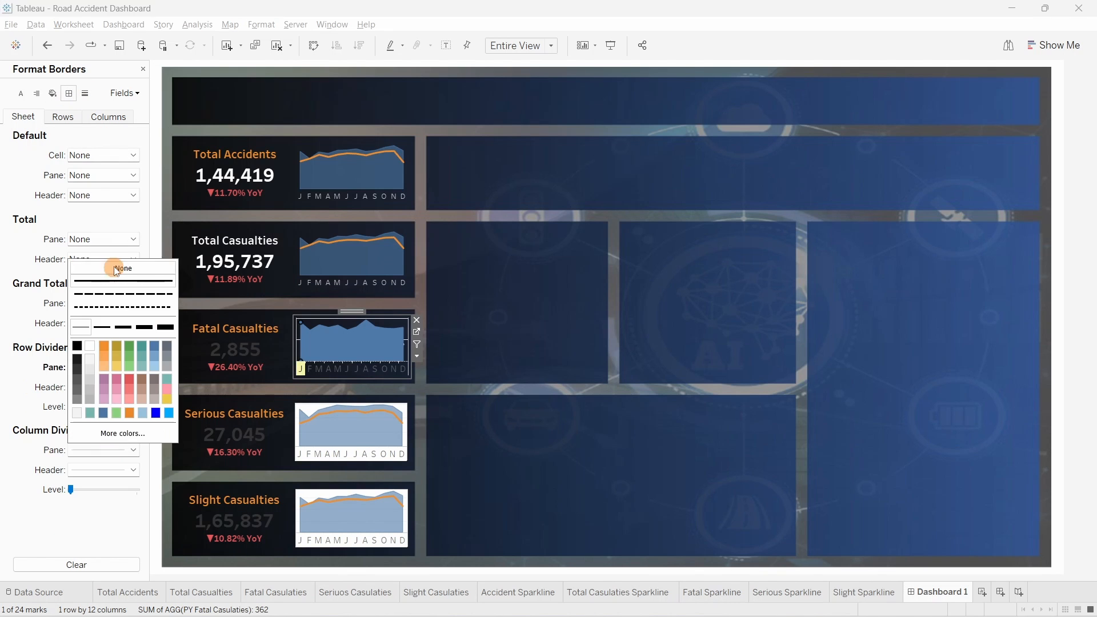
{"action": "left_click", "coordinate": [114, 267]}
Step: Set the Fatal sparkline's zero lines, axis ticks and row grid lines to None
{"action": "left_click", "coordinate": [85, 93]}
{"action": "left_click", "coordinate": [87, 175]}
{"action": "left_click", "coordinate": [103, 194]}
{"action": "left_click", "coordinate": [85, 279]}
{"action": "left_click", "coordinate": [125, 292]}
{"action": "left_click", "coordinate": [60, 119]}
{"action": "left_click", "coordinate": [109, 155]}
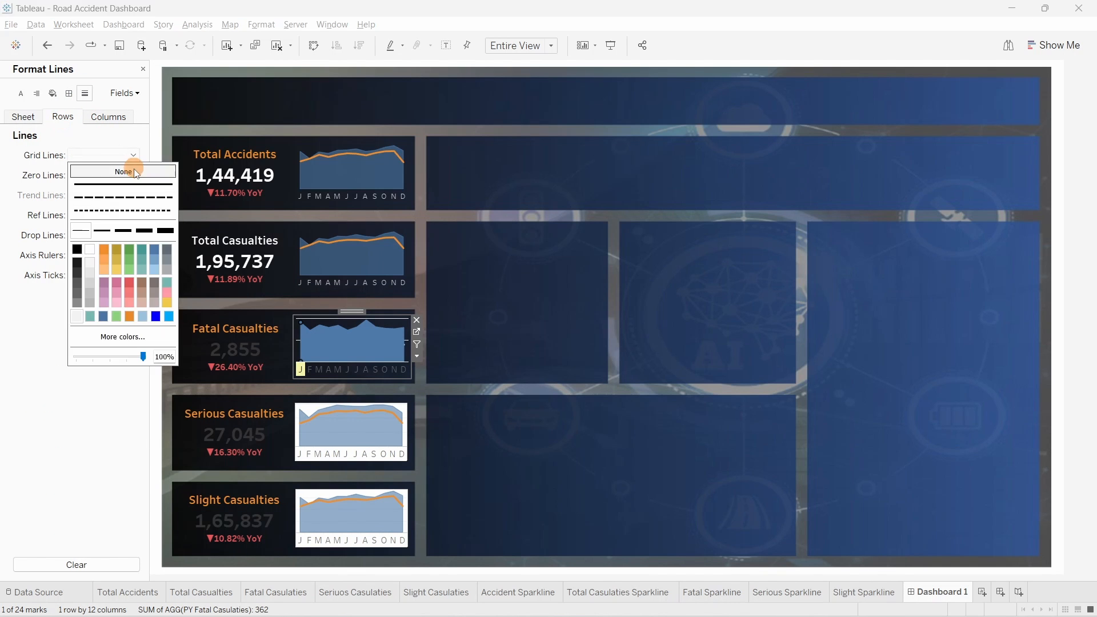
{"action": "left_click", "coordinate": [134, 171]}
Step: Set the Serious sparkline's zero lines, axis ticks and row grid lines to None
{"action": "left_click", "coordinate": [24, 116]}
{"action": "left_click", "coordinate": [303, 411]}
{"action": "left_click", "coordinate": [86, 173]}
{"action": "left_click", "coordinate": [103, 193]}
{"action": "left_click", "coordinate": [86, 275]}
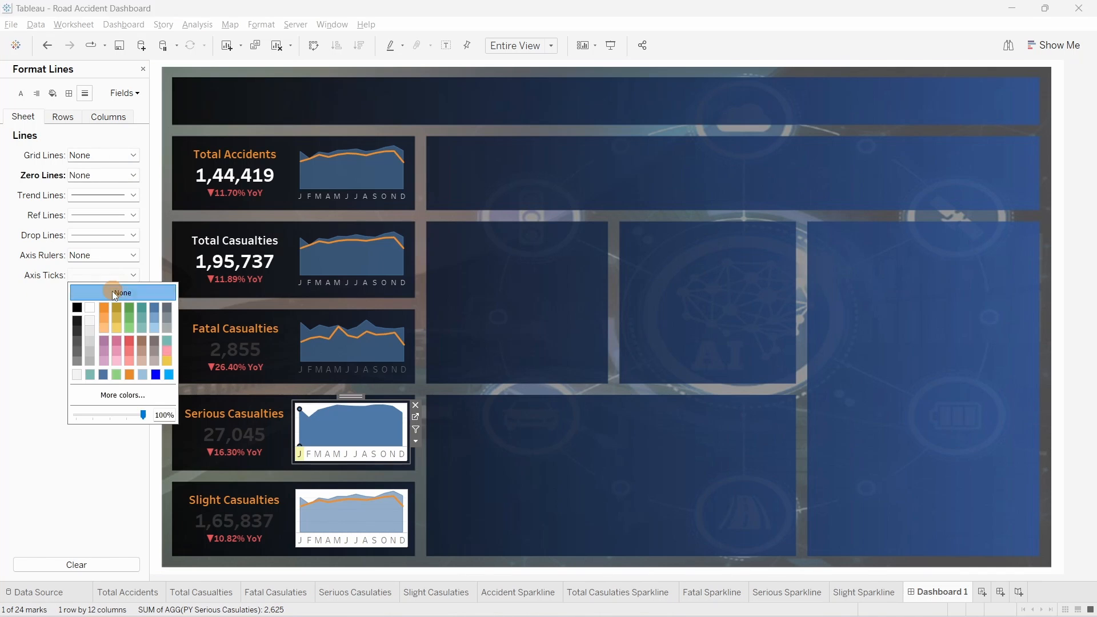
{"action": "left_click", "coordinate": [120, 292]}
{"action": "left_click", "coordinate": [62, 116]}
{"action": "left_click", "coordinate": [103, 156]}
{"action": "left_click", "coordinate": [128, 171]}
Step: Set the Slight sparkline's row grid lines, zero lines and axis ticks to None, including the sheet-level axis ticks
{"action": "left_click", "coordinate": [305, 499]}
{"action": "left_click", "coordinate": [106, 156]}
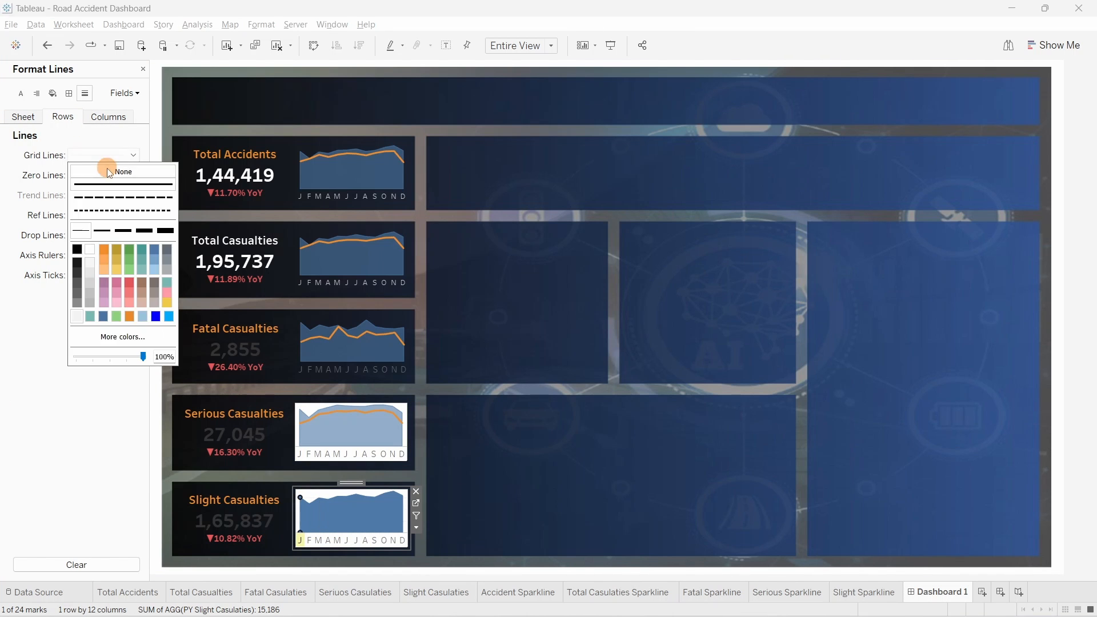
{"action": "left_click", "coordinate": [108, 171]}
{"action": "left_click", "coordinate": [107, 276]}
{"action": "left_click", "coordinate": [111, 293]}
{"action": "left_click", "coordinate": [98, 176]}
{"action": "left_click", "coordinate": [124, 192]}
{"action": "left_click", "coordinate": [23, 116]}
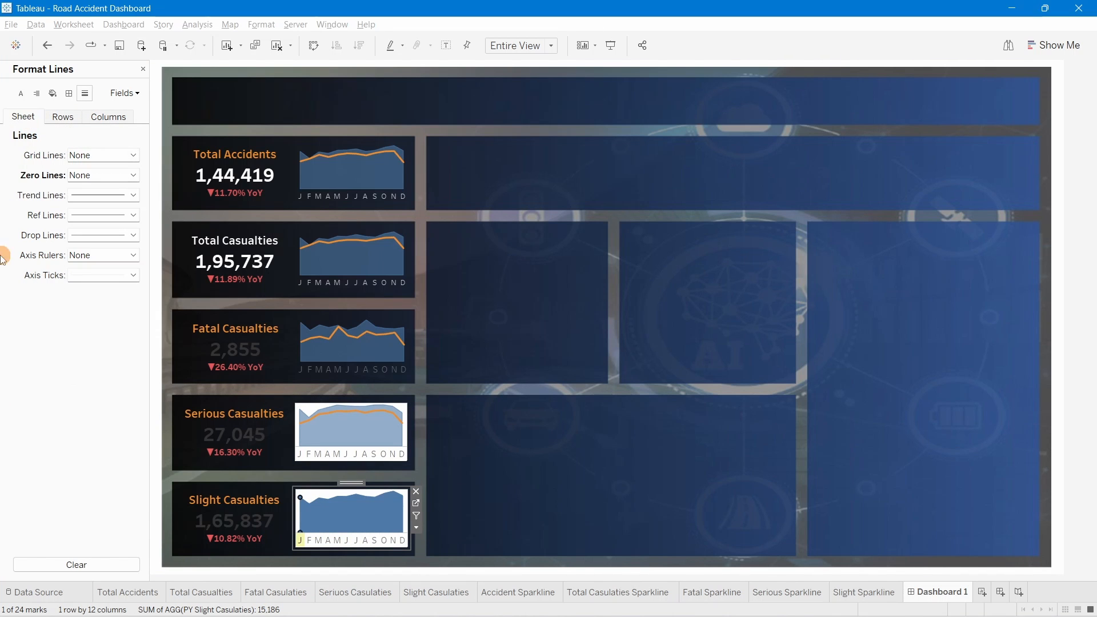
{"action": "left_click", "coordinate": [103, 275]}
{"action": "left_click", "coordinate": [110, 293]}
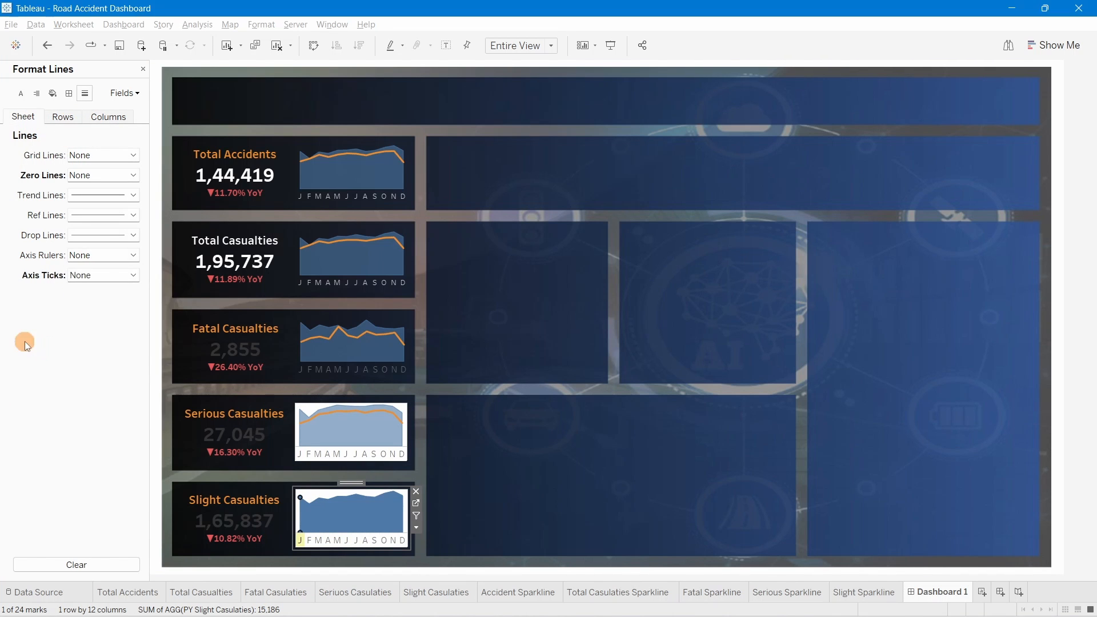
Step: Set the worksheet shading of the Serious and Slight sparklines to None
{"action": "left_click", "coordinate": [305, 419]}
{"action": "left_click", "coordinate": [53, 94]}
{"action": "left_click", "coordinate": [103, 155]}
{"action": "left_click", "coordinate": [108, 173]}
{"action": "left_click", "coordinate": [309, 506]}
{"action": "left_click", "coordinate": [103, 156]}
{"action": "left_click", "coordinate": [108, 172]}
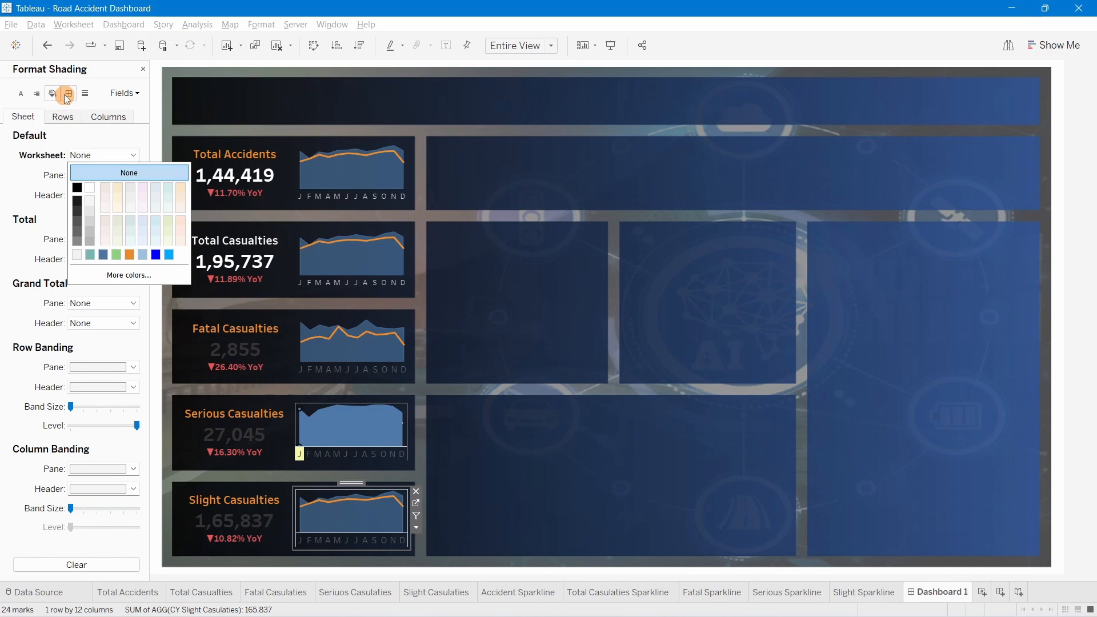
Step: Set the Slight sparkline's row and column divider pane borders and the Serious sparkline's row divider pane border to None
{"action": "left_click", "coordinate": [68, 94]}
{"action": "left_click", "coordinate": [105, 367]}
{"action": "left_click", "coordinate": [108, 384]}
{"action": "left_click", "coordinate": [104, 450]}
{"action": "left_click", "coordinate": [105, 269]}
{"action": "left_click", "coordinate": [310, 406]}
{"action": "left_click", "coordinate": [108, 367]}
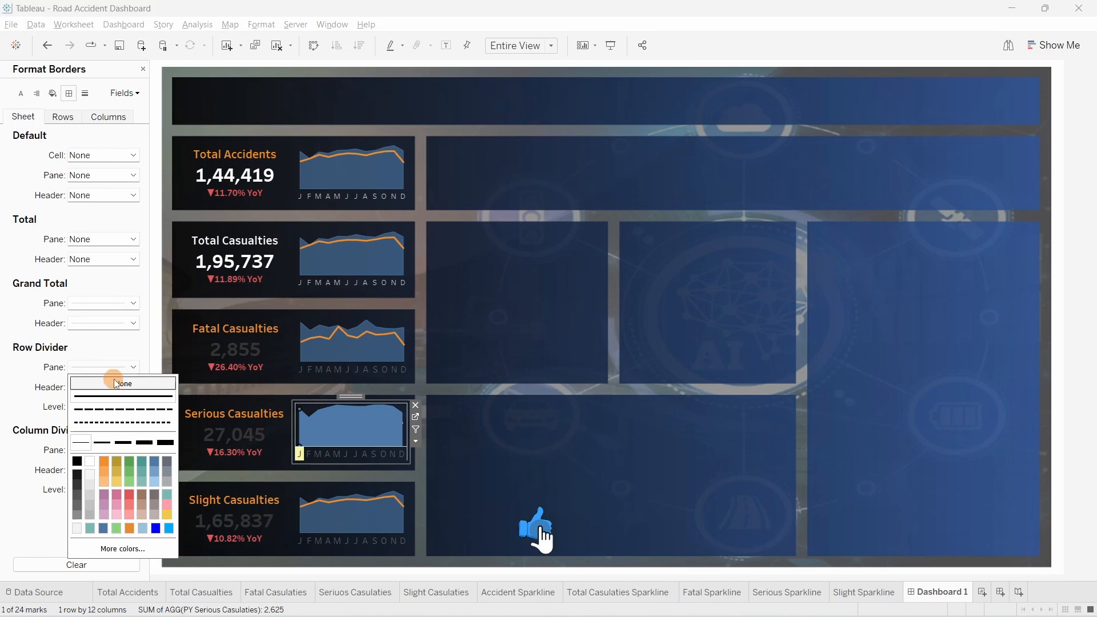
{"action": "left_click", "coordinate": [116, 384]}
Step: Format the Fatal sparkline's month headers with a smaller font in a light colour
{"action": "right_click", "coordinate": [319, 372]}
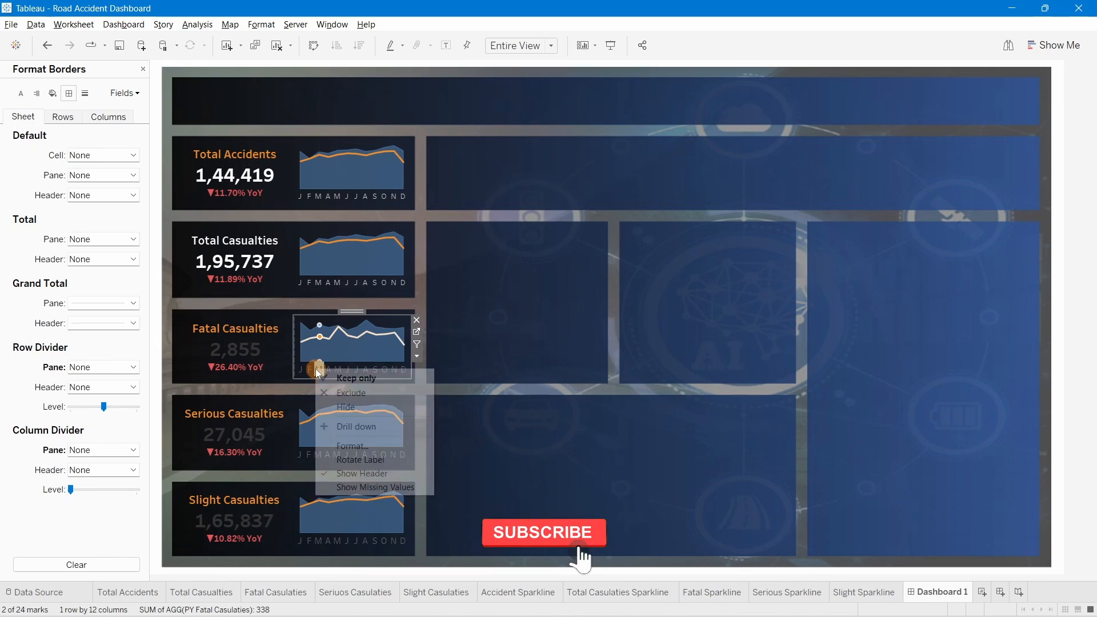
{"action": "left_click", "coordinate": [353, 446]}
{"action": "left_click", "coordinate": [122, 216]}
Step: Colour the Serious sparkline's month headers light grey
{"action": "left_click", "coordinate": [308, 456]}
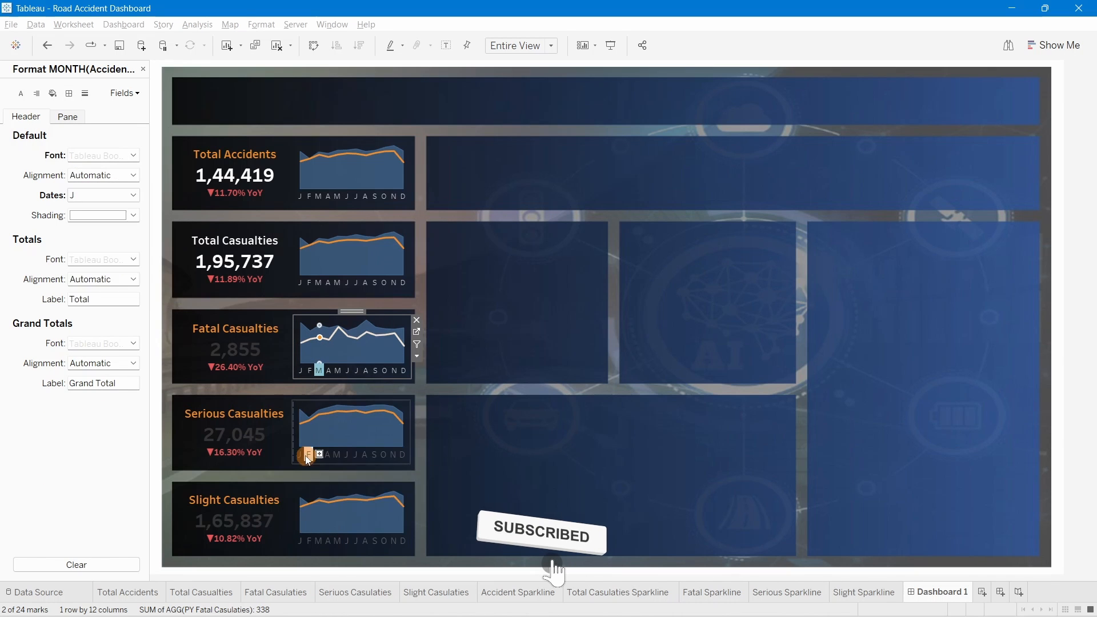
{"action": "left_click", "coordinate": [89, 159]}
{"action": "left_click", "coordinate": [84, 216]}
{"action": "left_click", "coordinate": [2, 237]}
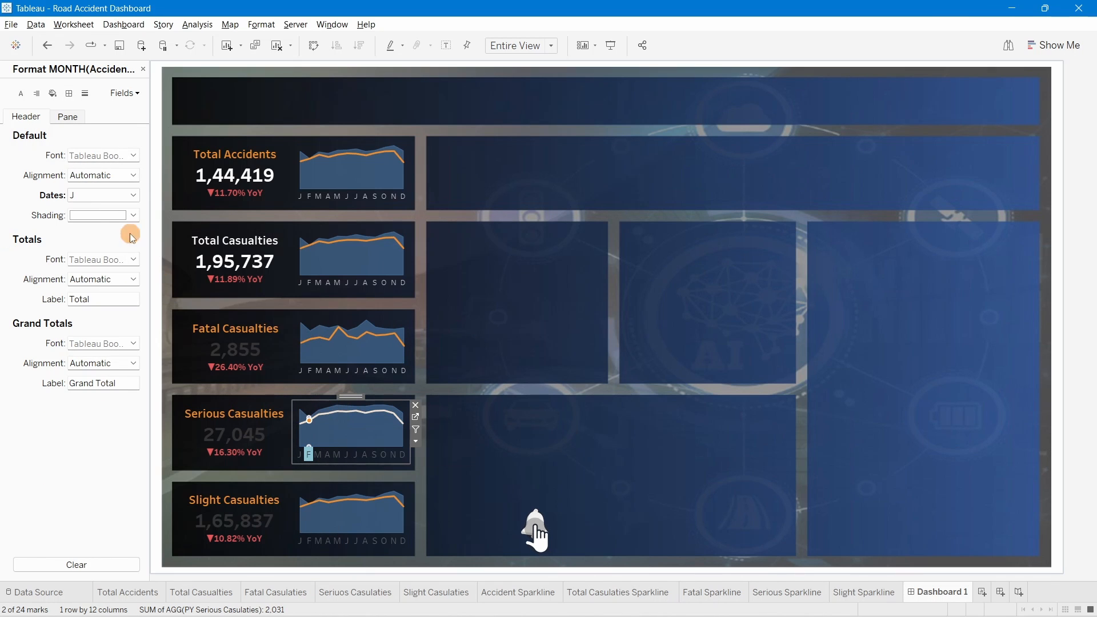
{"action": "left_click", "coordinate": [89, 160]}
{"action": "left_click", "coordinate": [90, 242]}
Step: Check the month header fonts of the Total Casualties and Fatal sparklines and set the Serious sparkline's month headers to size 8
{"action": "left_click", "coordinate": [312, 280]}
{"action": "left_click", "coordinate": [83, 154]}
{"action": "left_click", "coordinate": [313, 373]}
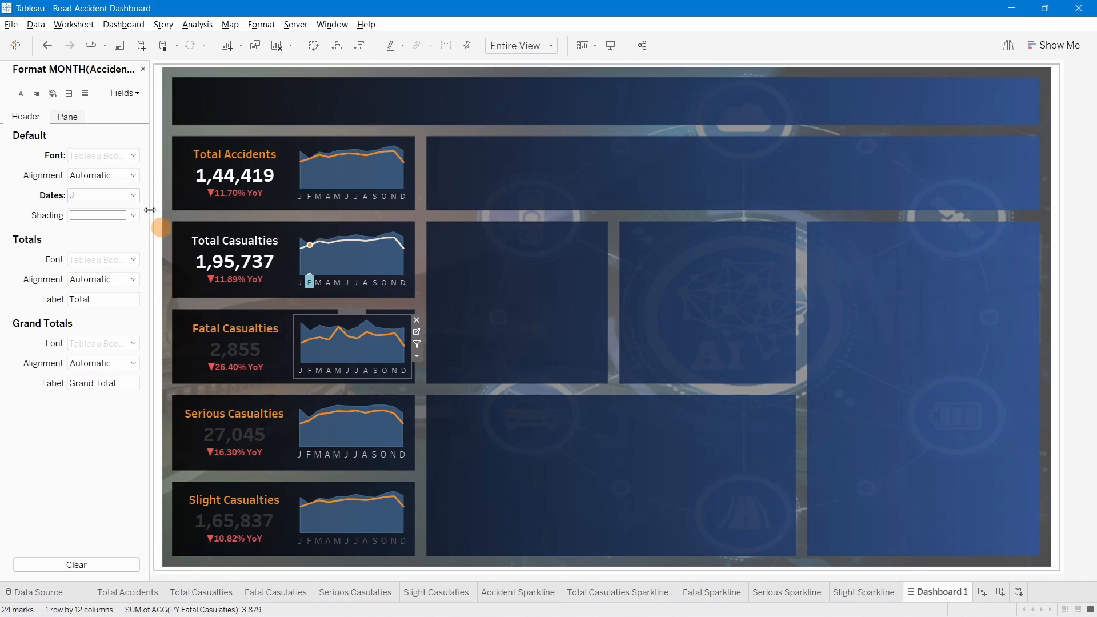
{"action": "left_click", "coordinate": [101, 160]}
{"action": "left_click", "coordinate": [312, 371]}
{"action": "left_click", "coordinate": [101, 159]}
{"action": "left_click", "coordinate": [309, 455]}
{"action": "left_click", "coordinate": [101, 160]}
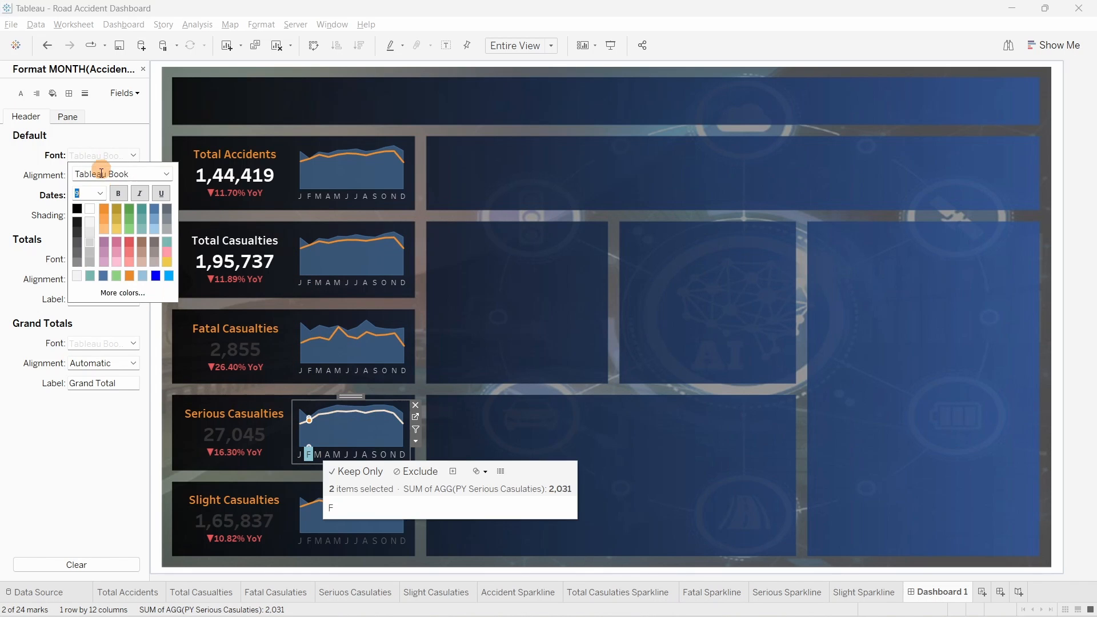
{"action": "left_click", "coordinate": [97, 192]}
{"action": "left_click", "coordinate": [84, 206]}
{"action": "left_click", "coordinate": [30, 237]}
{"action": "left_click", "coordinate": [104, 156]}
Step: Format the Slight sparkline's month headers with a size 8 font in light grey
{"action": "left_click", "coordinate": [315, 542]}
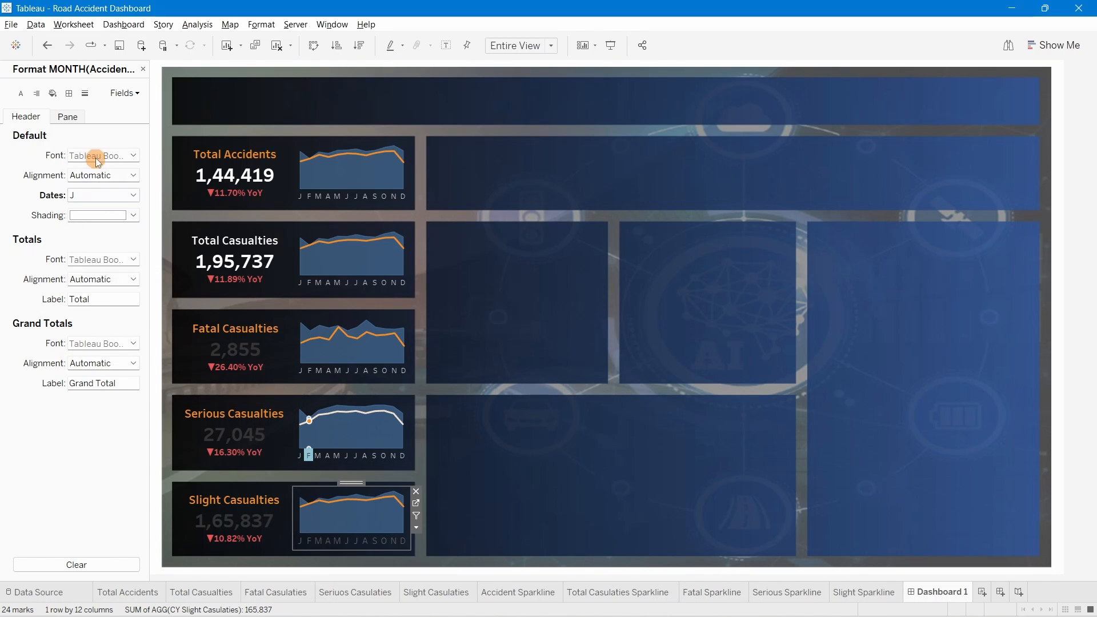
{"action": "left_click", "coordinate": [95, 158]}
{"action": "left_click", "coordinate": [99, 193]}
{"action": "left_click", "coordinate": [86, 206]}
{"action": "left_click", "coordinate": [90, 243]}
{"action": "left_click", "coordinate": [635, 497]}
Step: Go to the Fatal Casulaties sheet and colour the CY Fatal Casulaties value in its label white
{"action": "left_click", "coordinate": [264, 337]}
{"action": "left_click", "coordinate": [298, 331]}
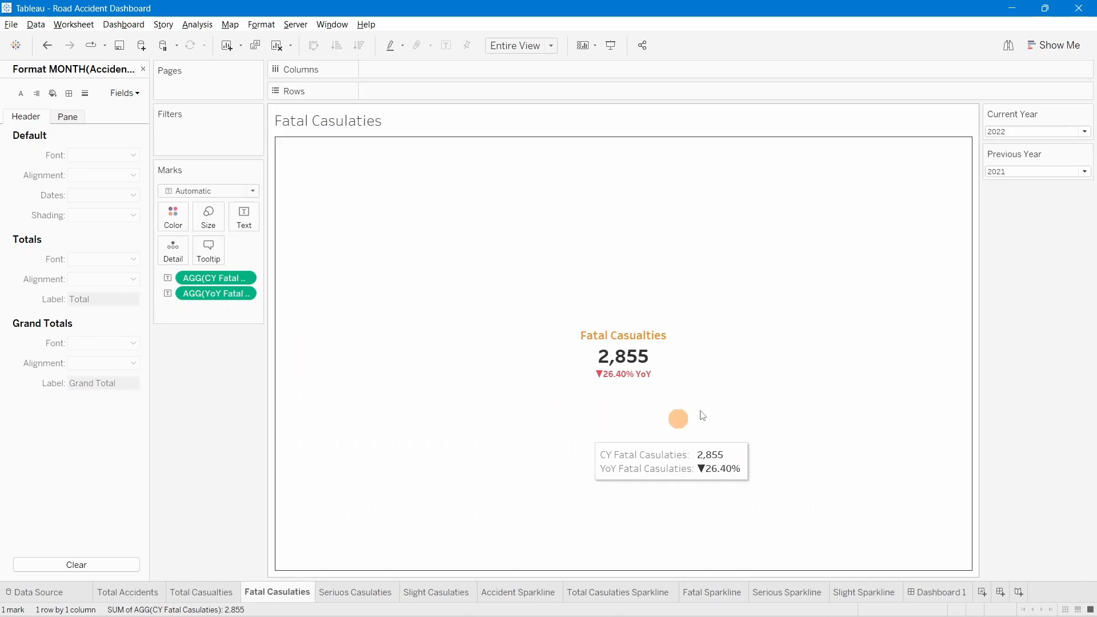
{"action": "left_click", "coordinate": [244, 218]}
{"action": "left_click", "coordinate": [344, 246]}
{"action": "left_click_drag", "start_coordinate": [437, 382], "coordinate": [223, 379]}
{"action": "left_click", "coordinate": [368, 347]}
{"action": "left_click", "coordinate": [371, 371]}
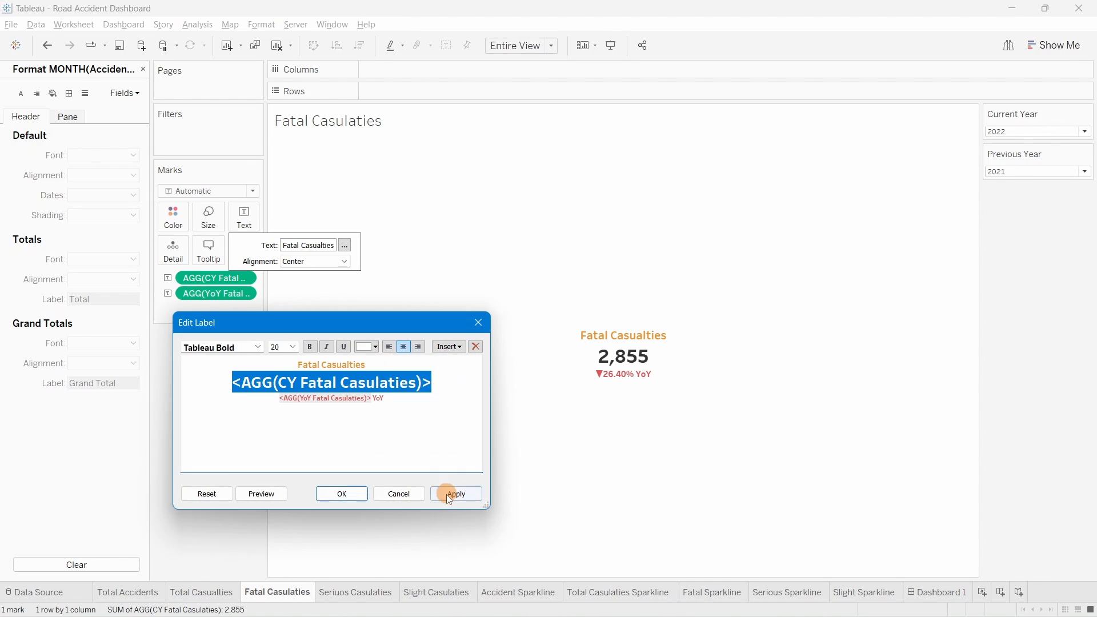
{"action": "left_click", "coordinate": [448, 495]}
{"action": "left_click", "coordinate": [344, 494]}
Step: On the Seriuos Casulaties sheet, colour the label's CY Serious Casulaties value white and apply it
{"action": "left_click", "coordinate": [355, 593]}
{"action": "left_click", "coordinate": [243, 216]}
{"action": "left_click", "coordinate": [345, 246]}
{"action": "left_click_drag", "start_coordinate": [442, 384], "coordinate": [295, 366]}
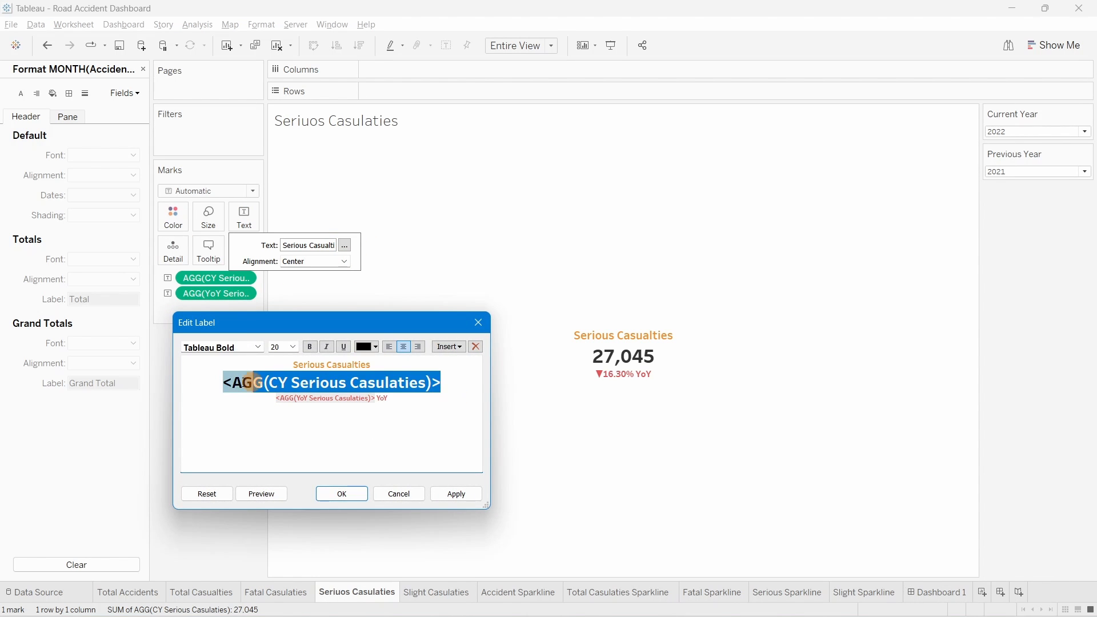
{"action": "left_click", "coordinate": [367, 347]}
{"action": "left_click", "coordinate": [371, 371]}
{"action": "left_click", "coordinate": [448, 495]}
{"action": "left_click", "coordinate": [344, 494]}
Step: On the Slight Casulaties sheet, colour the label's CY Slight Casulaties value white, apply it, and return to Dashboard 1
{"action": "left_click", "coordinate": [436, 592]}
{"action": "left_click", "coordinate": [344, 246]}
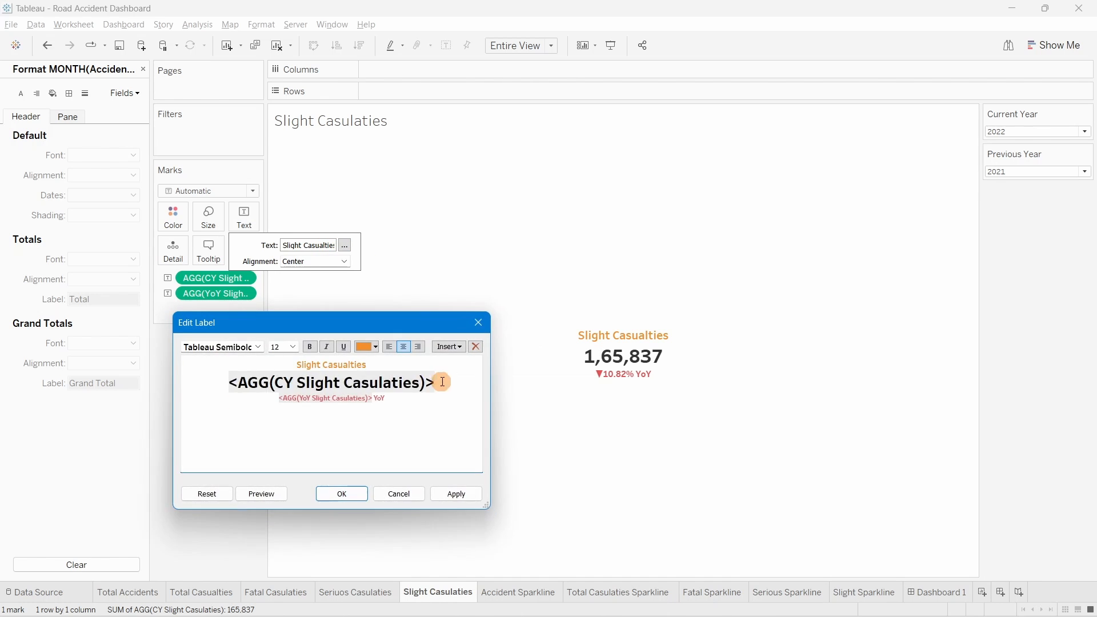
{"action": "left_click_drag", "start_coordinate": [443, 382], "coordinate": [229, 383]}
{"action": "left_click", "coordinate": [368, 347]}
{"action": "left_click", "coordinate": [371, 371]}
{"action": "left_click", "coordinate": [447, 494]}
{"action": "left_click", "coordinate": [344, 494]}
{"action": "left_click", "coordinate": [937, 593]}
{"action": "left_click", "coordinate": [209, 341]}
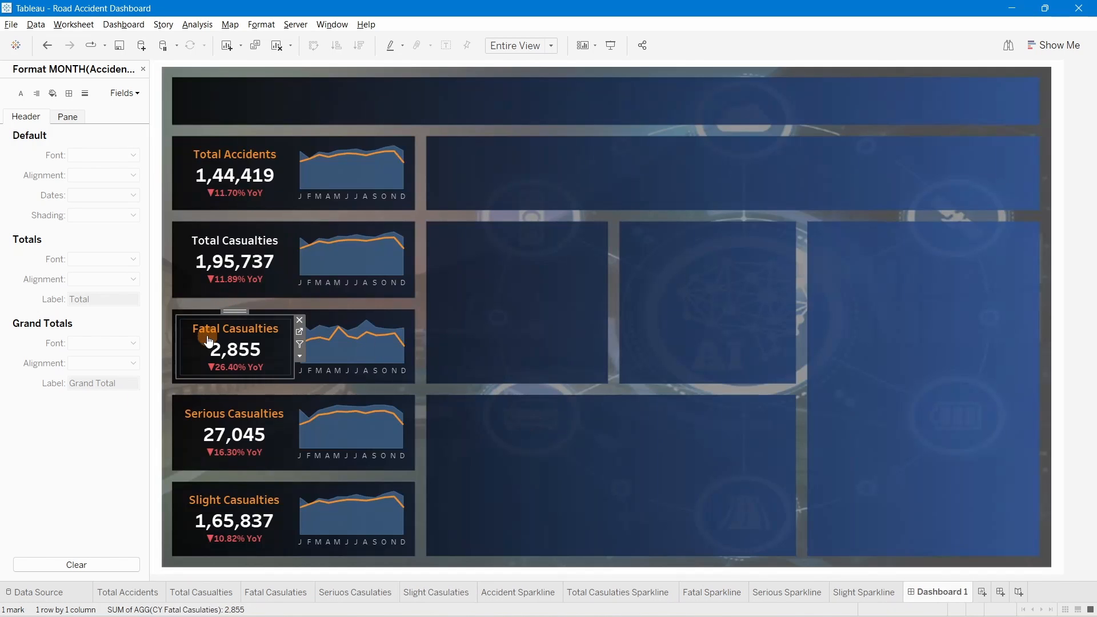